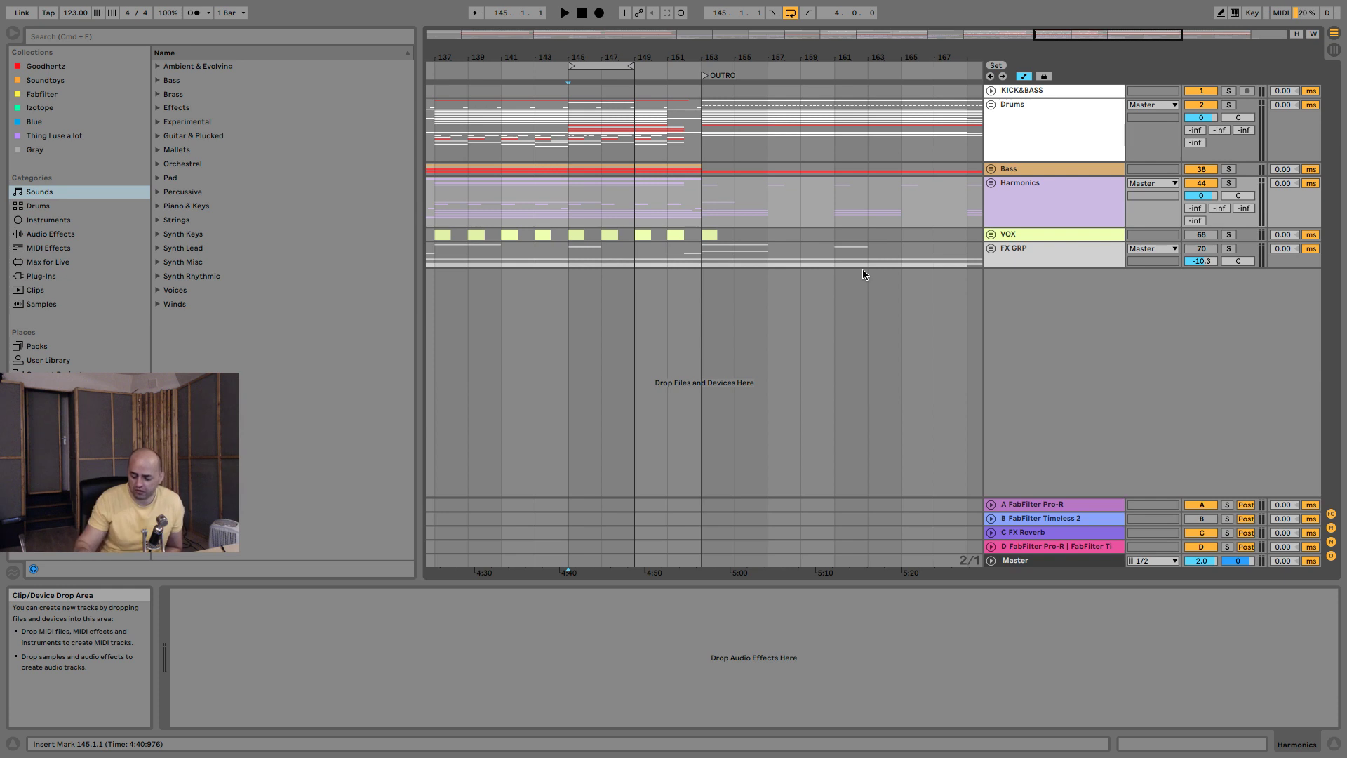
Unfold the Harmonics group and collapse its SYNTH GRP and Other Synths subgroups.
{"action": "key", "text": "space"}
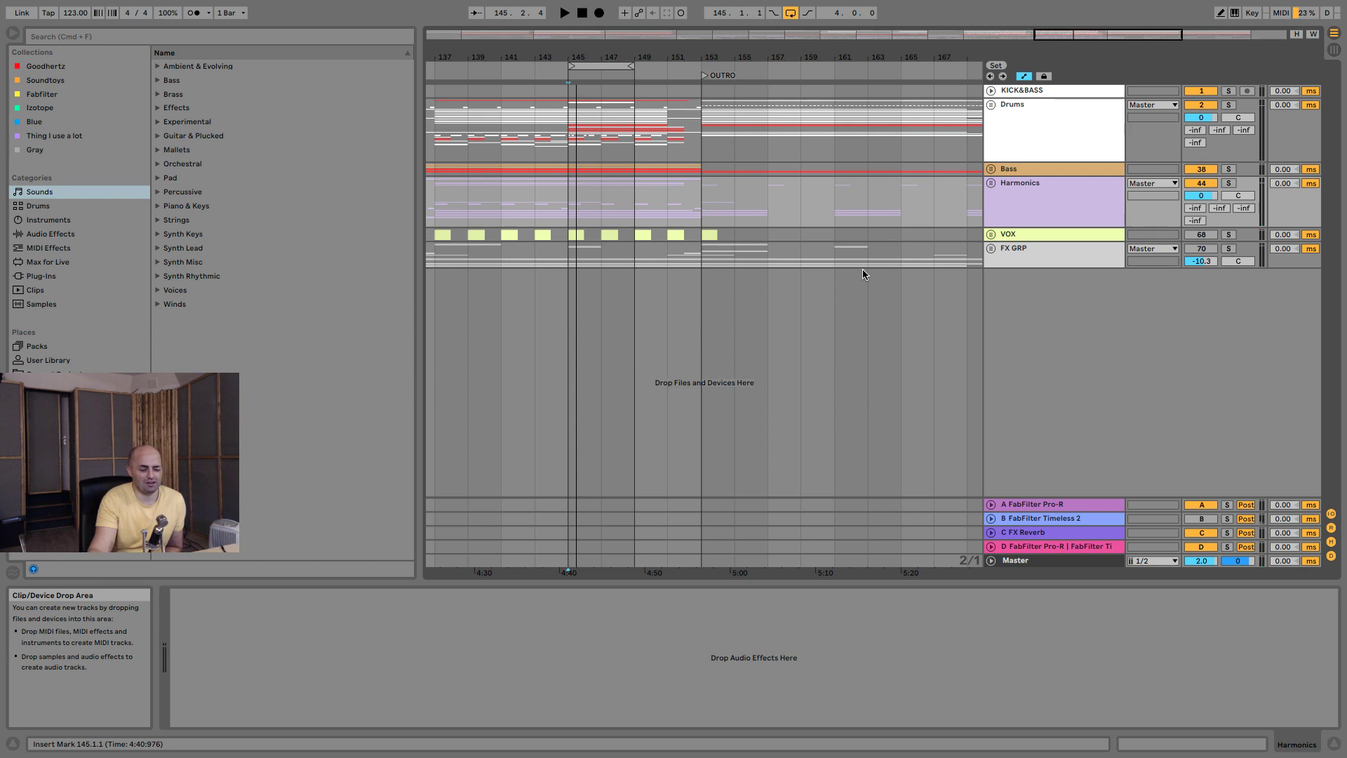
{"action": "left_click", "coordinate": [1036, 211]}
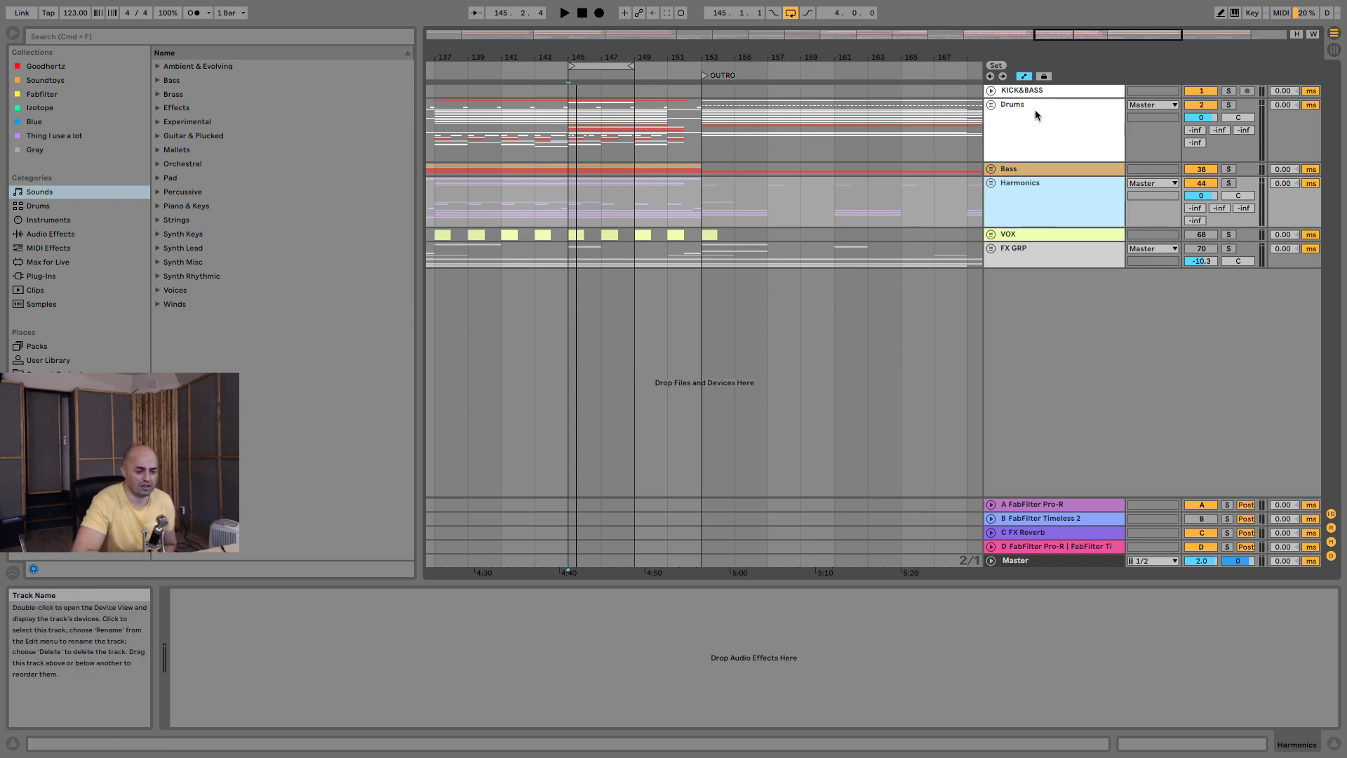
{"action": "left_click", "coordinate": [992, 182]}
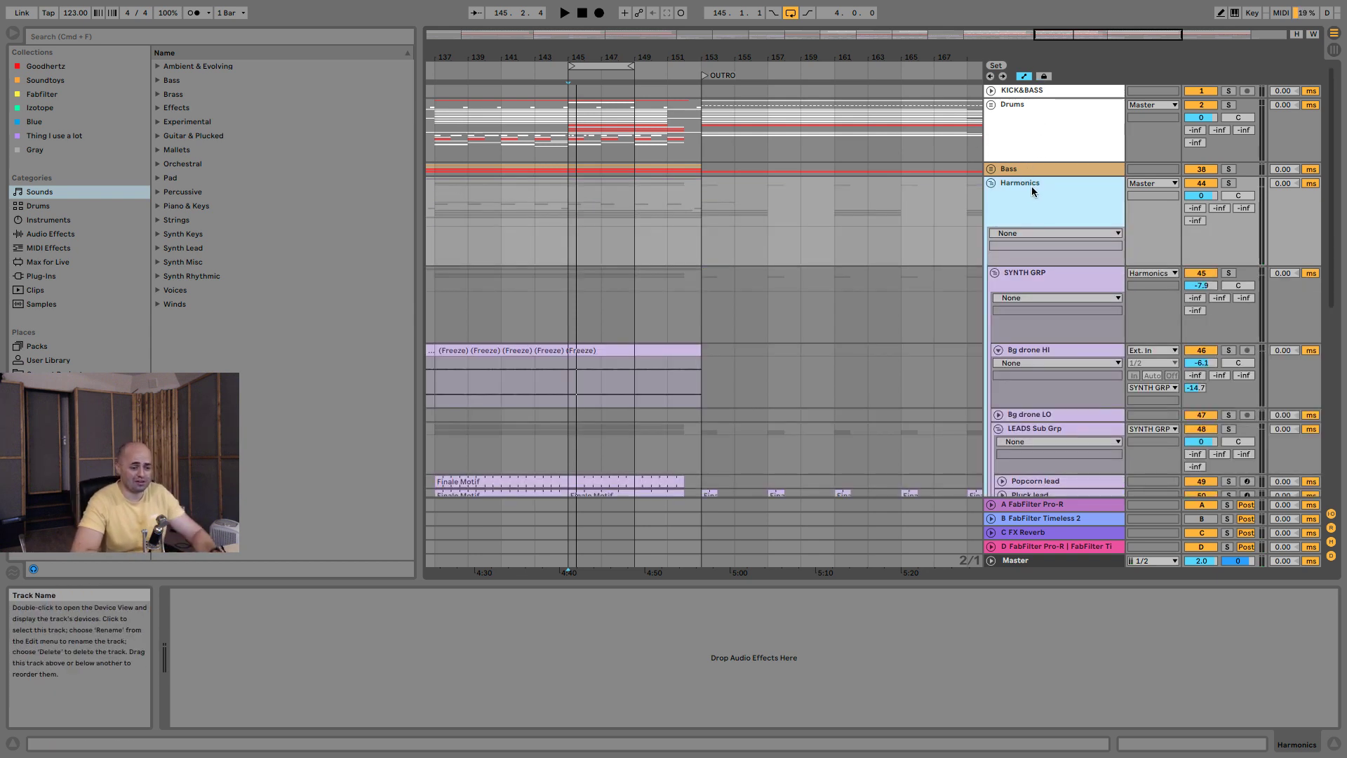
{"action": "scroll", "coordinate": [1032, 186], "scroll_direction": "down", "scroll_amount": 1}
{"action": "left_click", "coordinate": [995, 214]}
{"action": "left_click", "coordinate": [995, 214]}
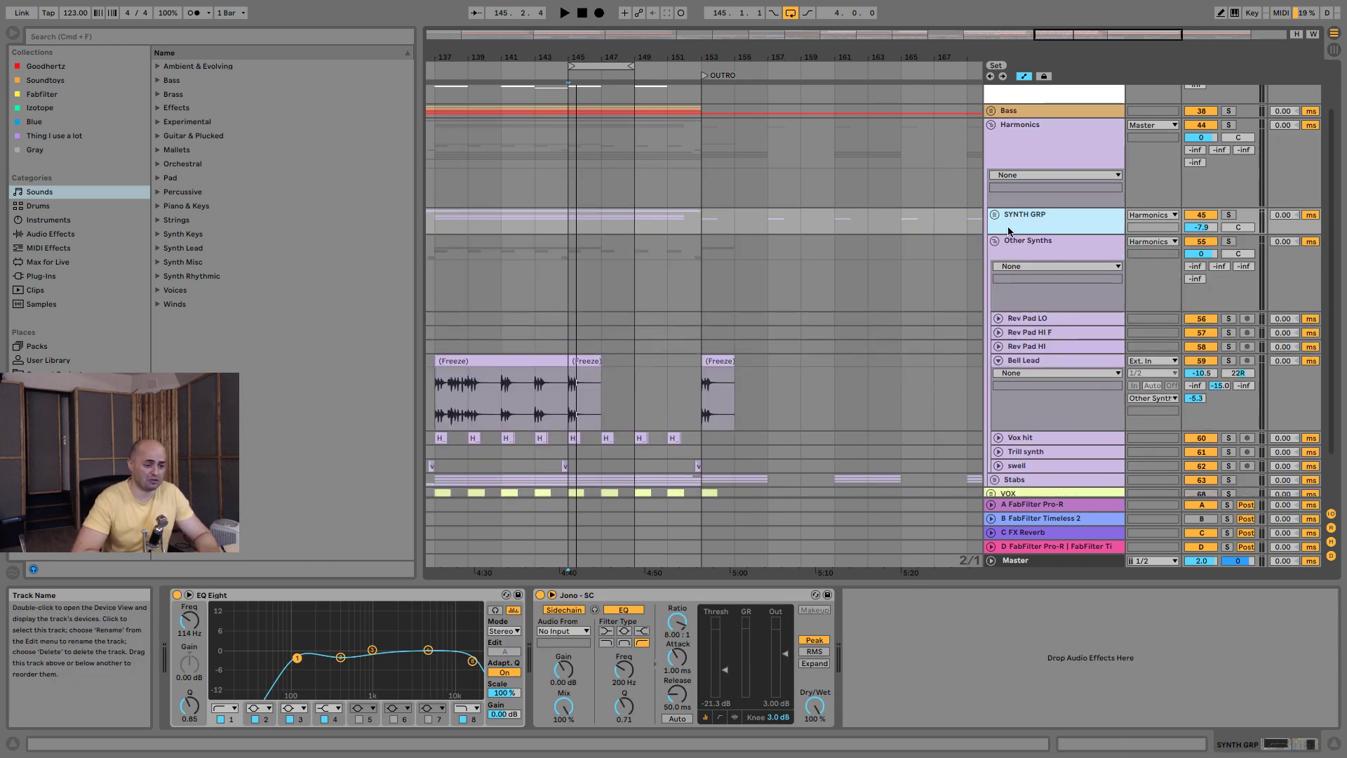
{"action": "left_click", "coordinate": [995, 240]}
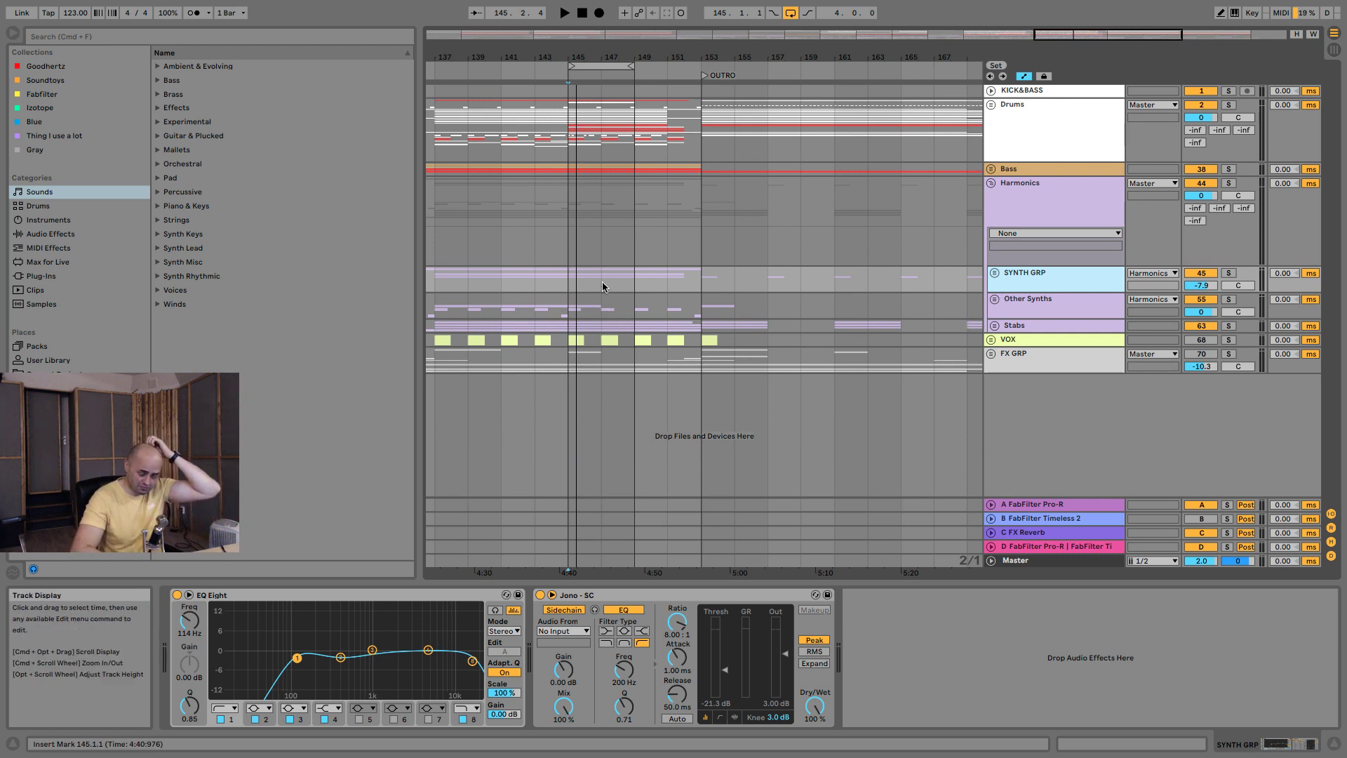
Solo the Harmonics group and play the looped section starting at bar 145.
{"action": "mouse_move", "coordinate": [580, 54]}
{"action": "left_mouse_down"}
{"action": "mouse_move", "coordinate": [583, 112]}
{"action": "mouse_move", "coordinate": [600, 53]}
{"action": "left_mouse_up"}
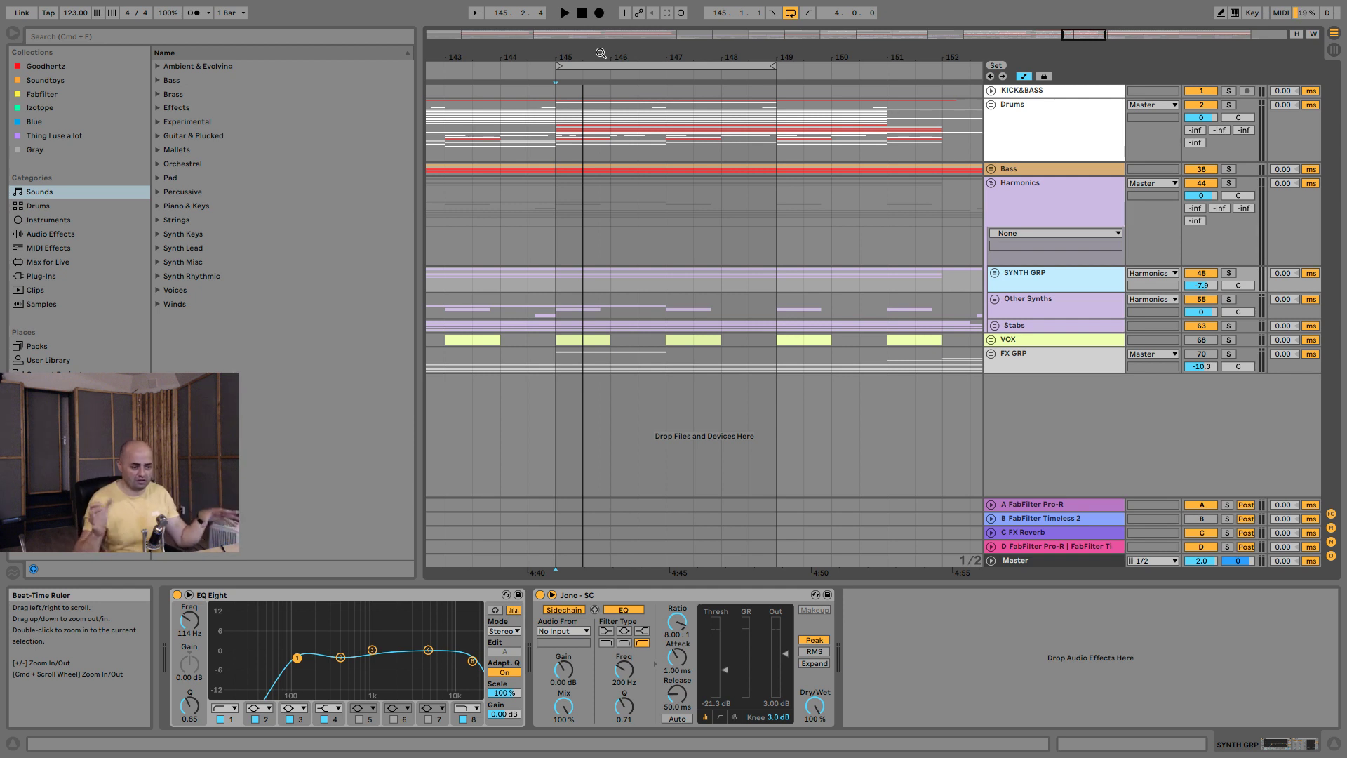
{"action": "mouse_move", "coordinate": [601, 53]}
{"action": "left_mouse_down"}
{"action": "mouse_move", "coordinate": [600, 74]}
{"action": "mouse_move", "coordinate": [609, 53]}
{"action": "left_mouse_up"}
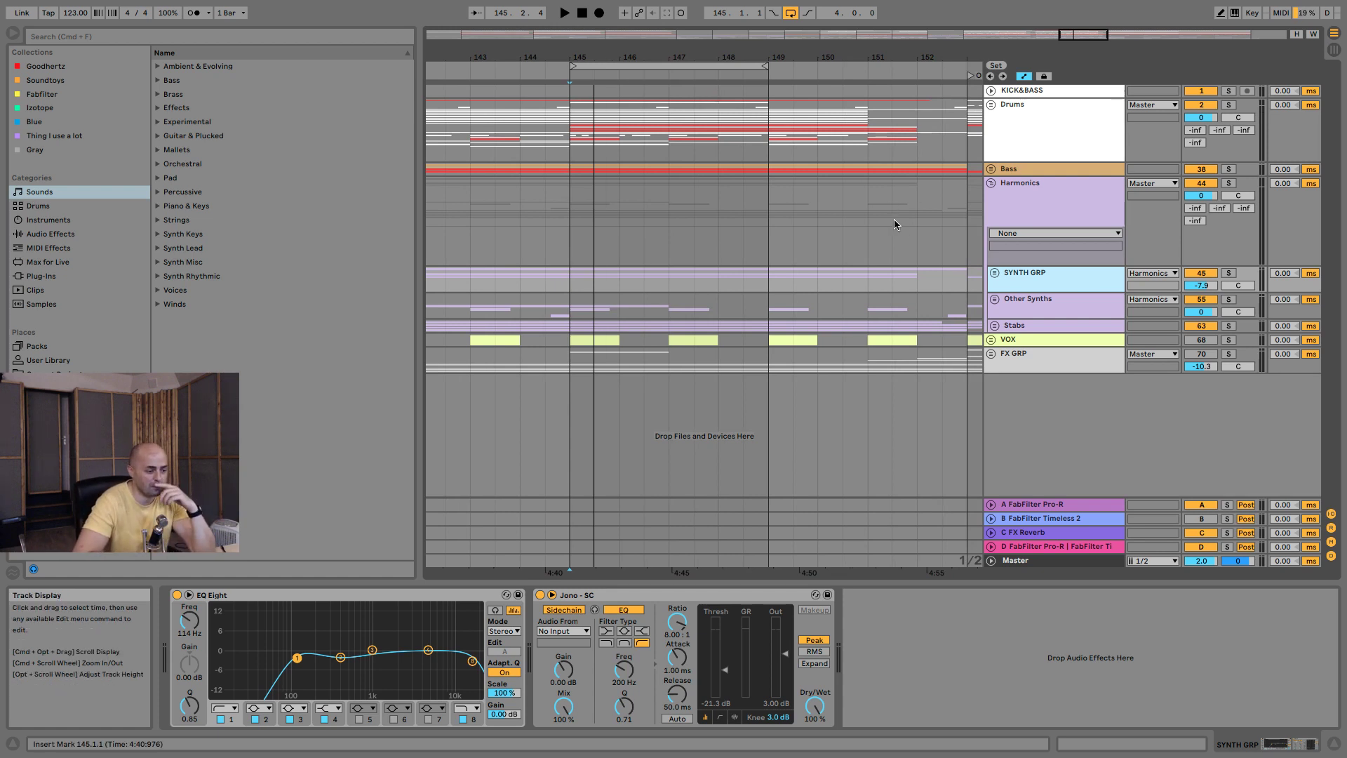
{"action": "left_click", "coordinate": [1011, 220]}
{"action": "left_click", "coordinate": [1024, 288]}
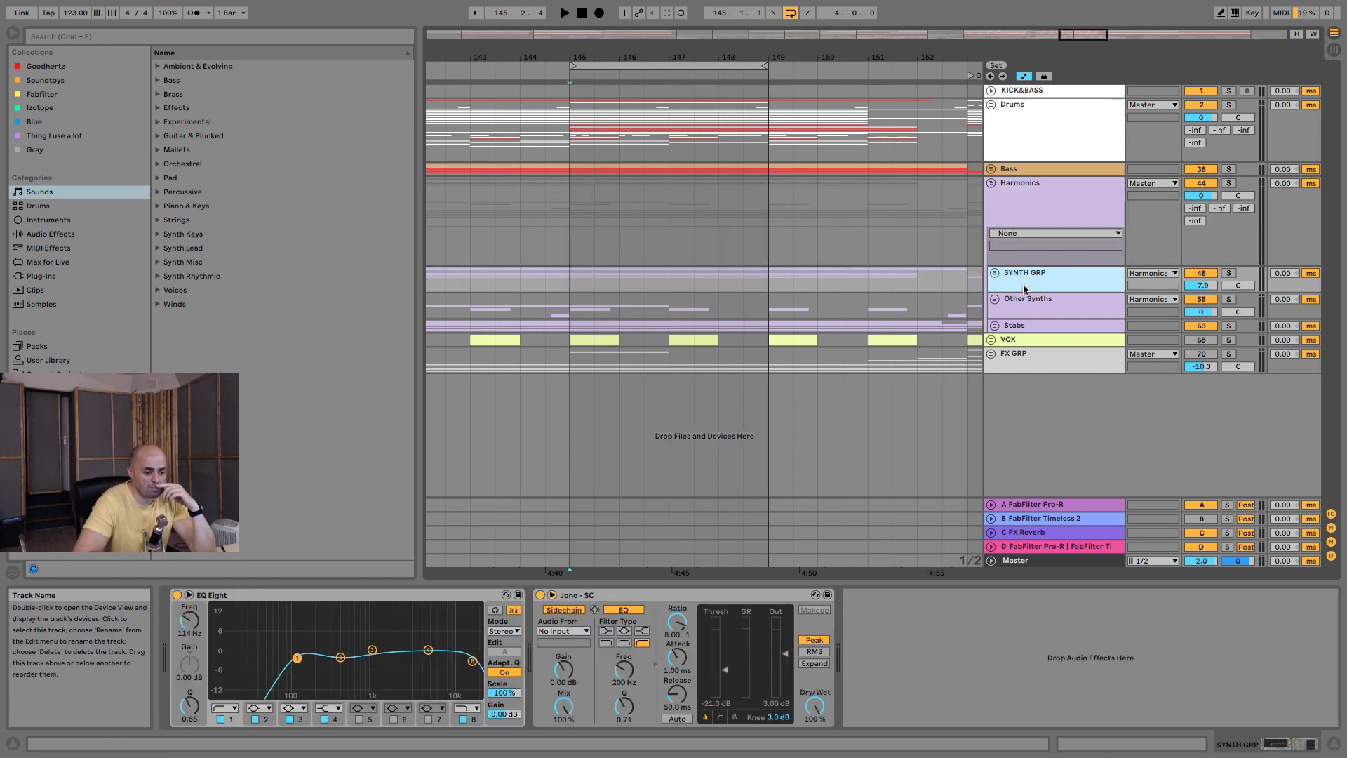
{"action": "left_click", "coordinate": [1228, 184]}
{"action": "key", "text": "space"}
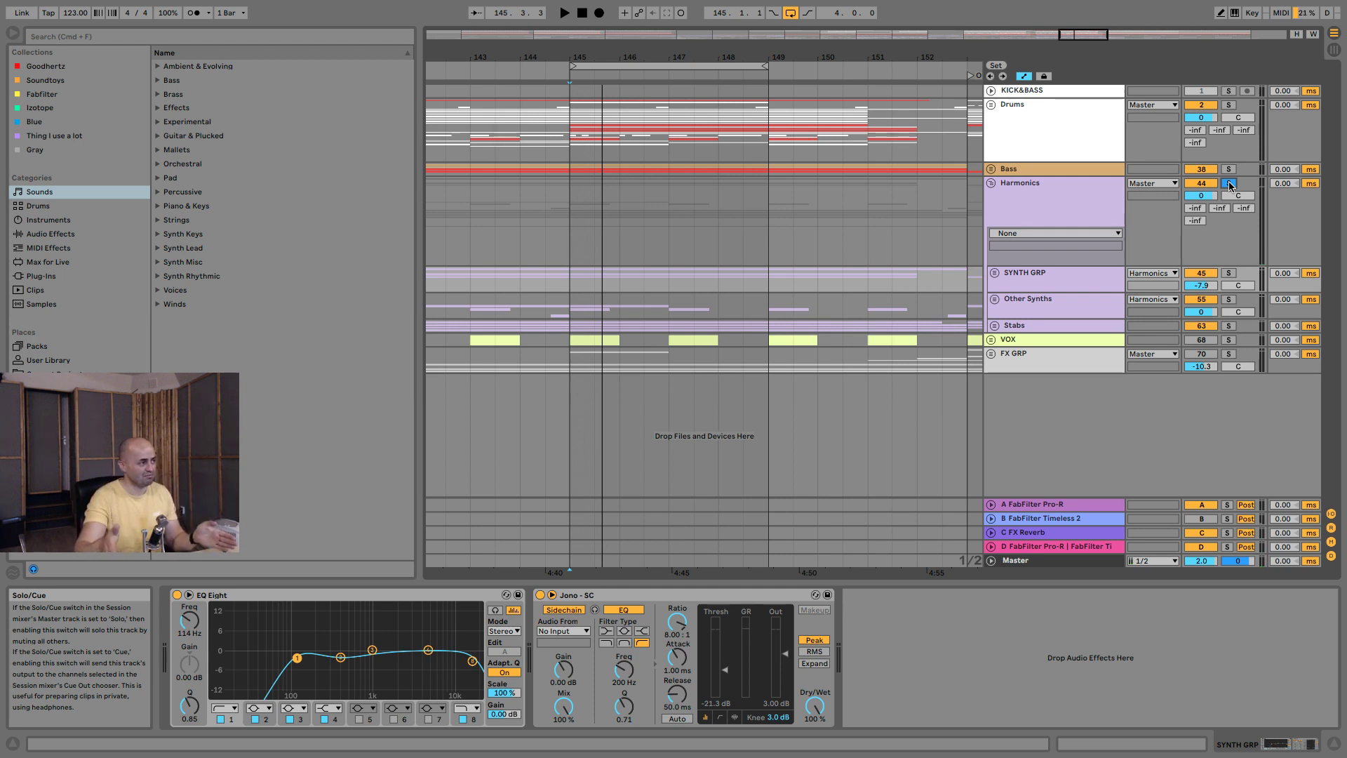
{"action": "left_click", "coordinate": [1005, 305]}
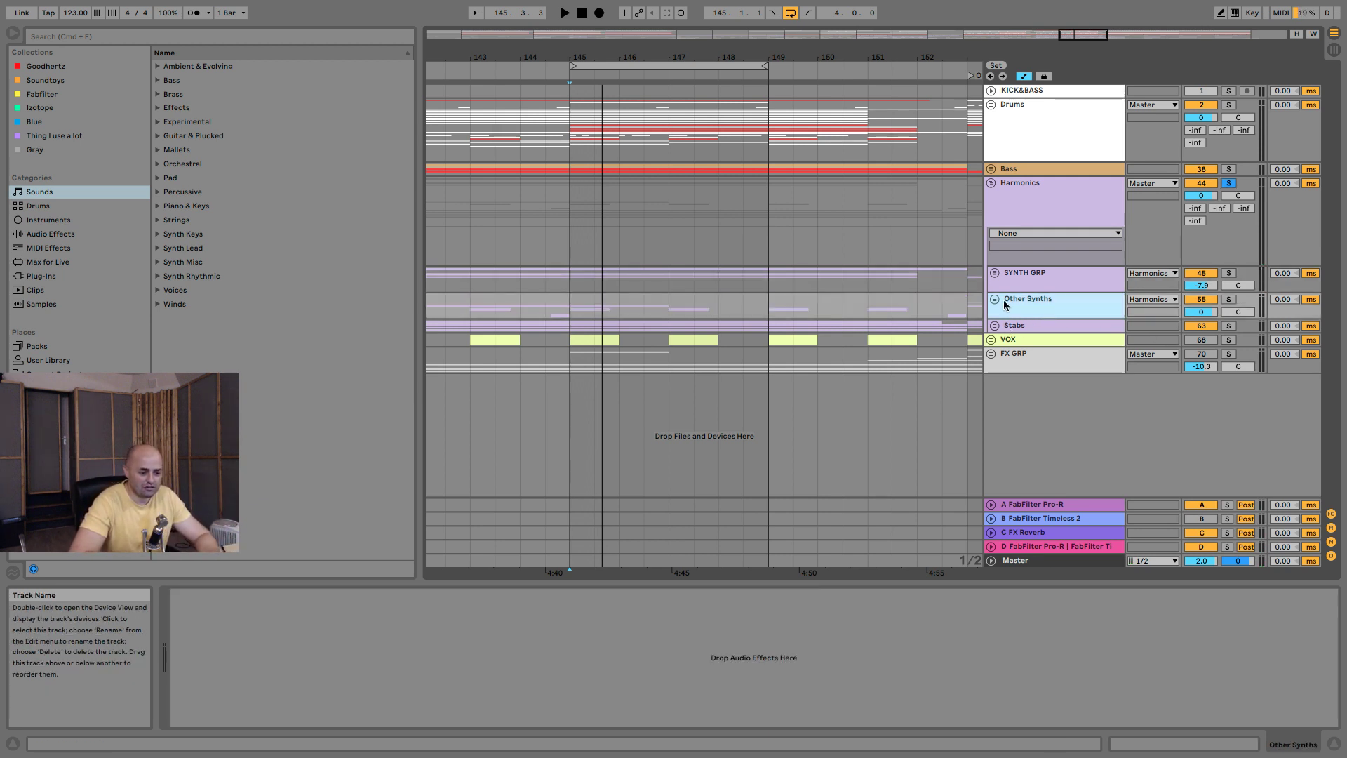
{"action": "left_click", "coordinate": [1044, 283]}
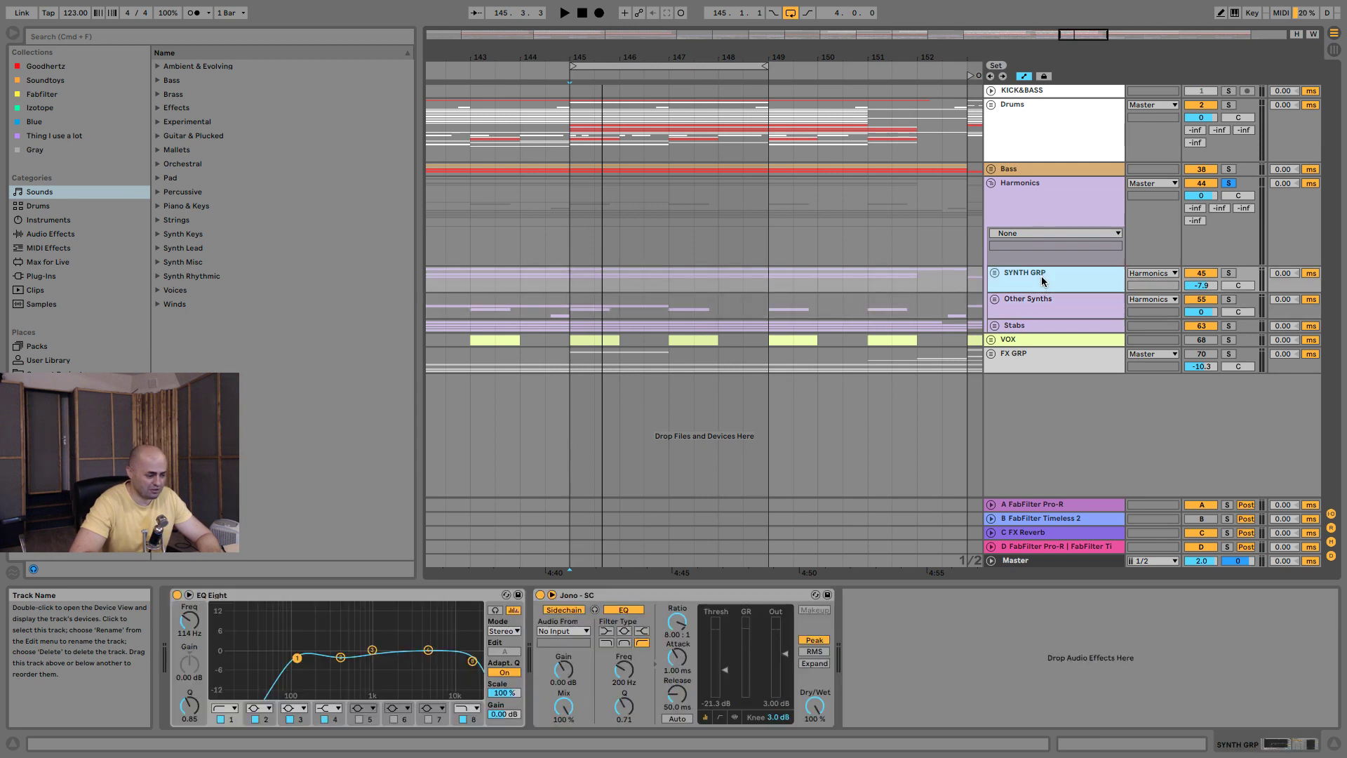
{"action": "left_click", "coordinate": [1031, 209]}
{"action": "left_click", "coordinate": [1037, 290]}
{"action": "key", "text": "space"}
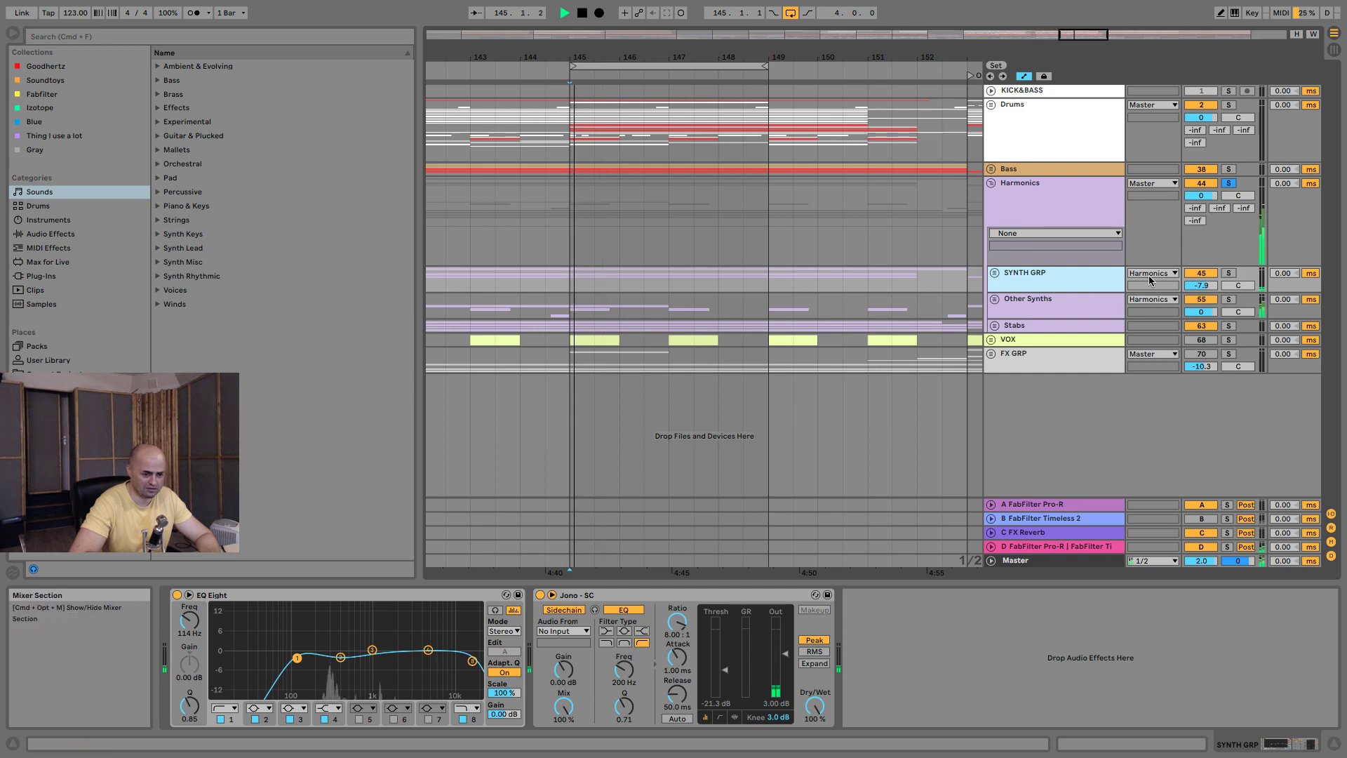
Solo the Other Synths group, unfold it and collapse its Bell Lead track.
{"action": "left_click", "coordinate": [1224, 301]}
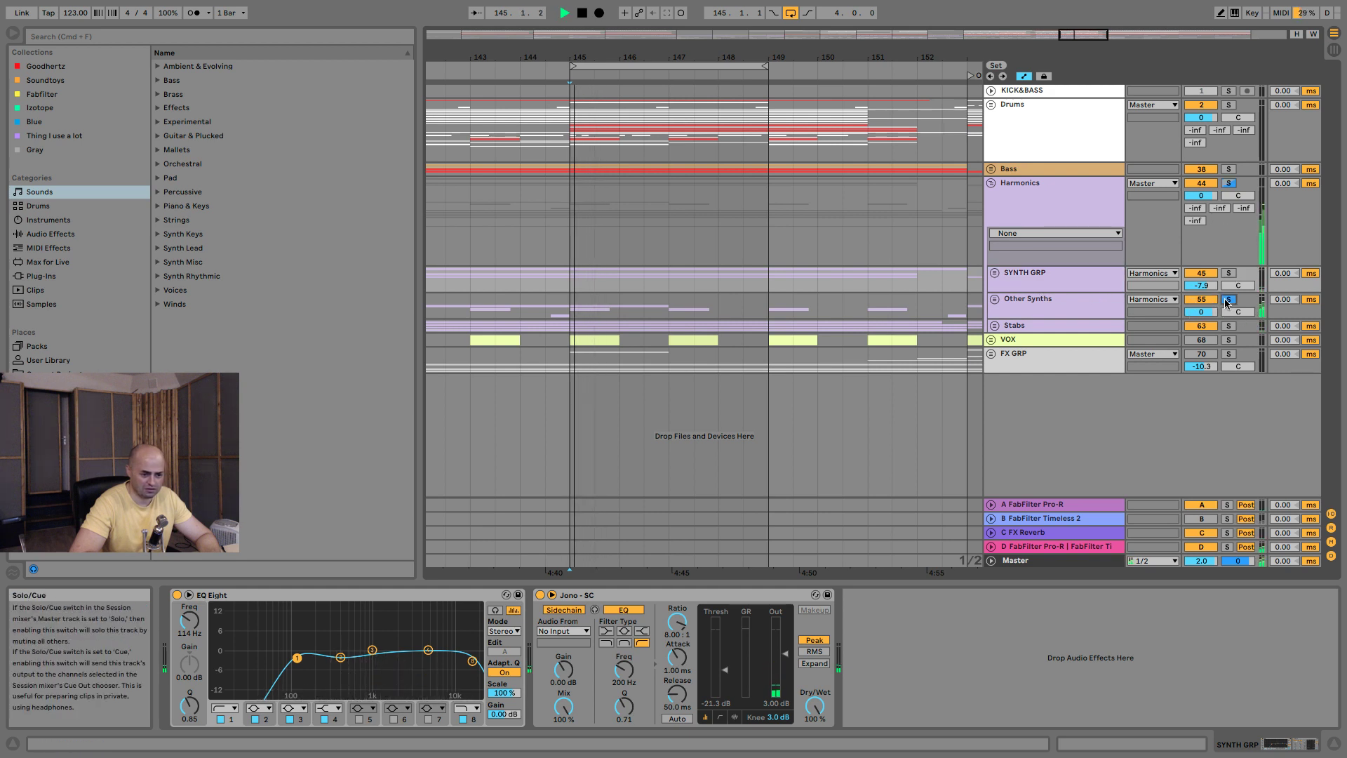
{"action": "left_click", "coordinate": [995, 300]}
{"action": "scroll", "coordinate": [1038, 316], "scroll_direction": "down", "scroll_amount": 3}
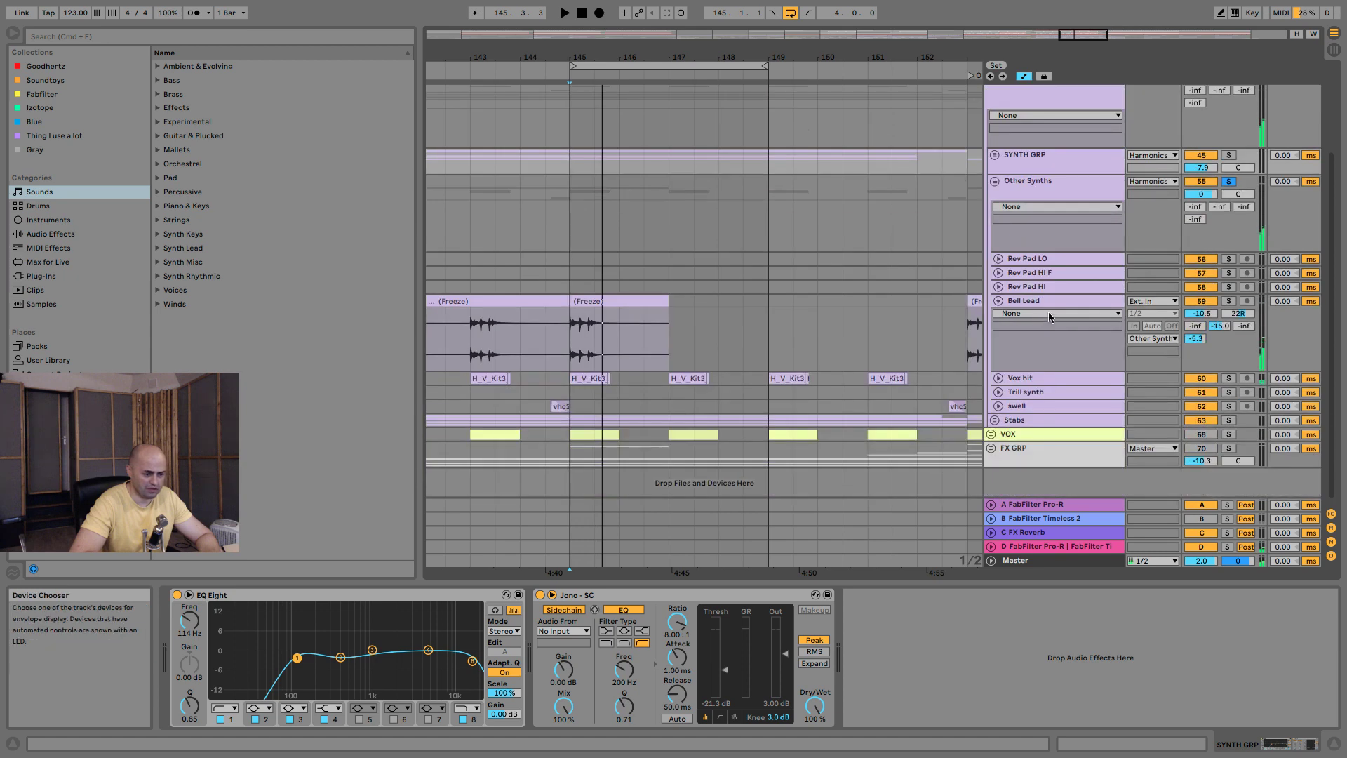
{"action": "left_click", "coordinate": [1054, 299]}
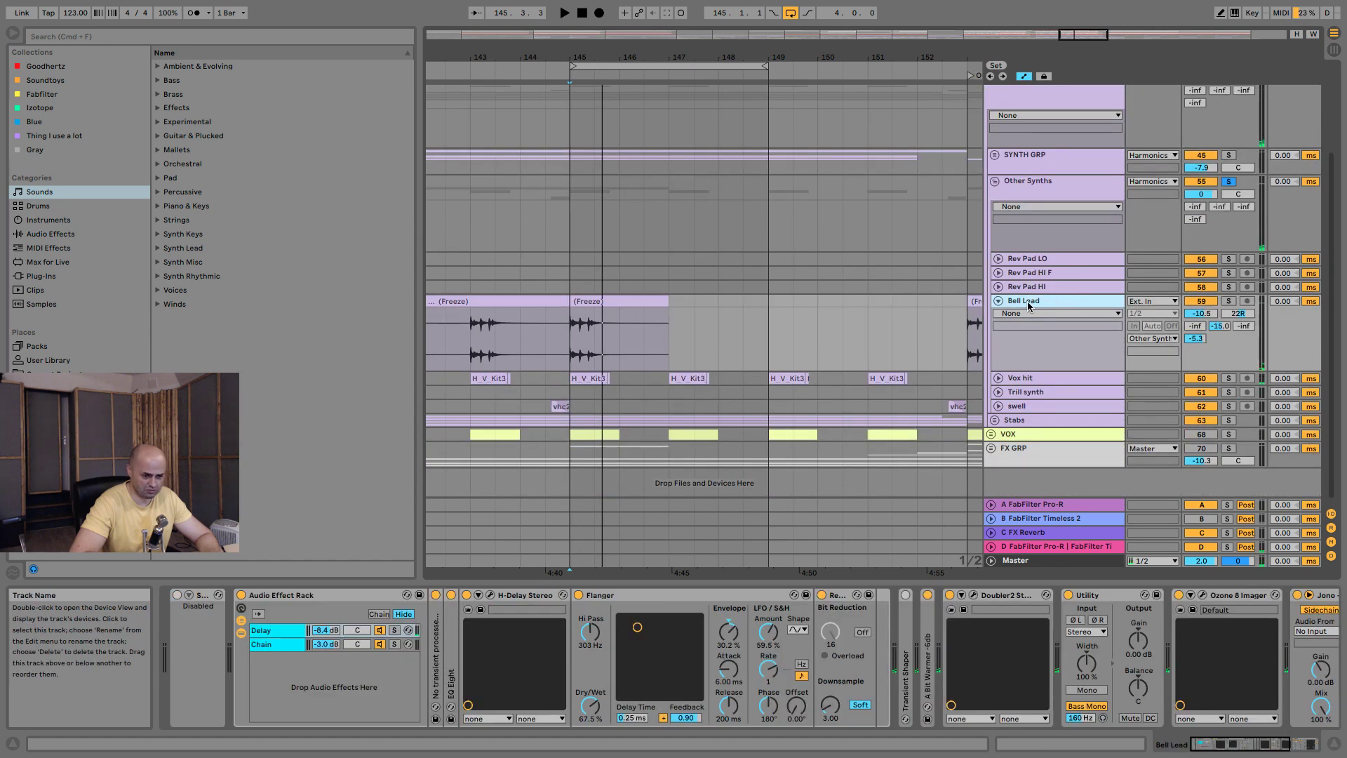
{"action": "left_click", "coordinate": [998, 301]}
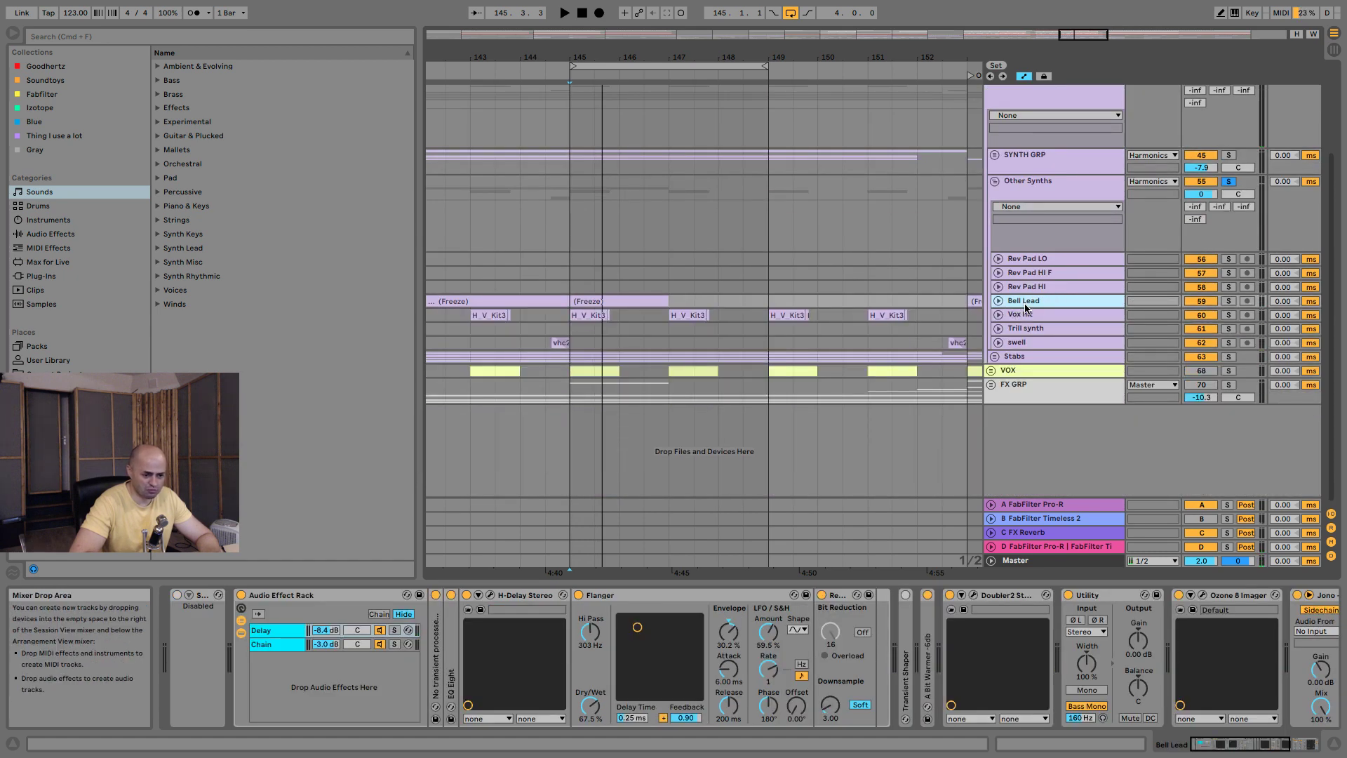
Move the Bell Lead track out of Other Synths to directly above SYNTH GRP inside the Harmonics group.
{"action": "left_click", "coordinate": [1012, 157]}
{"action": "left_click", "coordinate": [995, 155]}
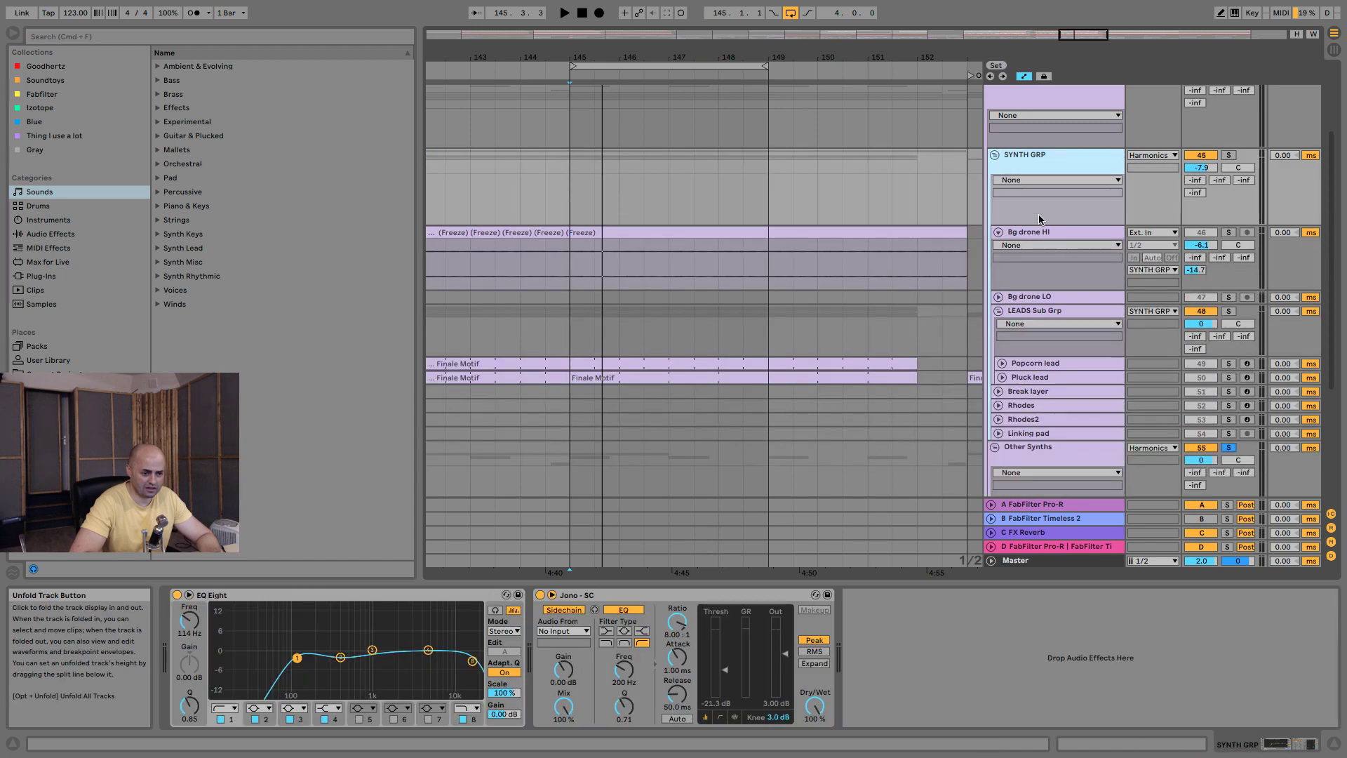
{"action": "scroll", "coordinate": [1056, 254], "scroll_direction": "down", "scroll_amount": 2}
{"action": "scroll", "coordinate": [1046, 216], "scroll_direction": "down", "scroll_amount": 3}
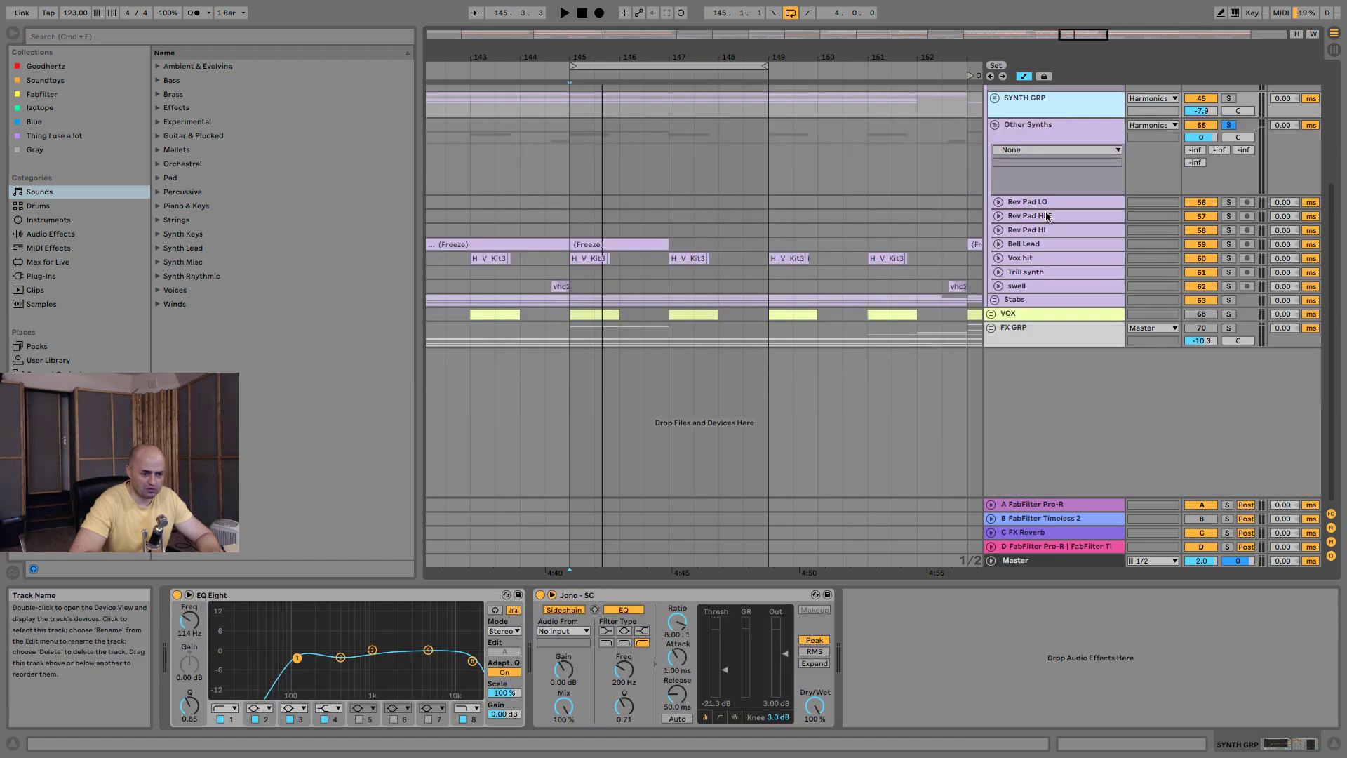
{"action": "scroll", "coordinate": [1063, 251], "scroll_direction": "up", "scroll_amount": 3}
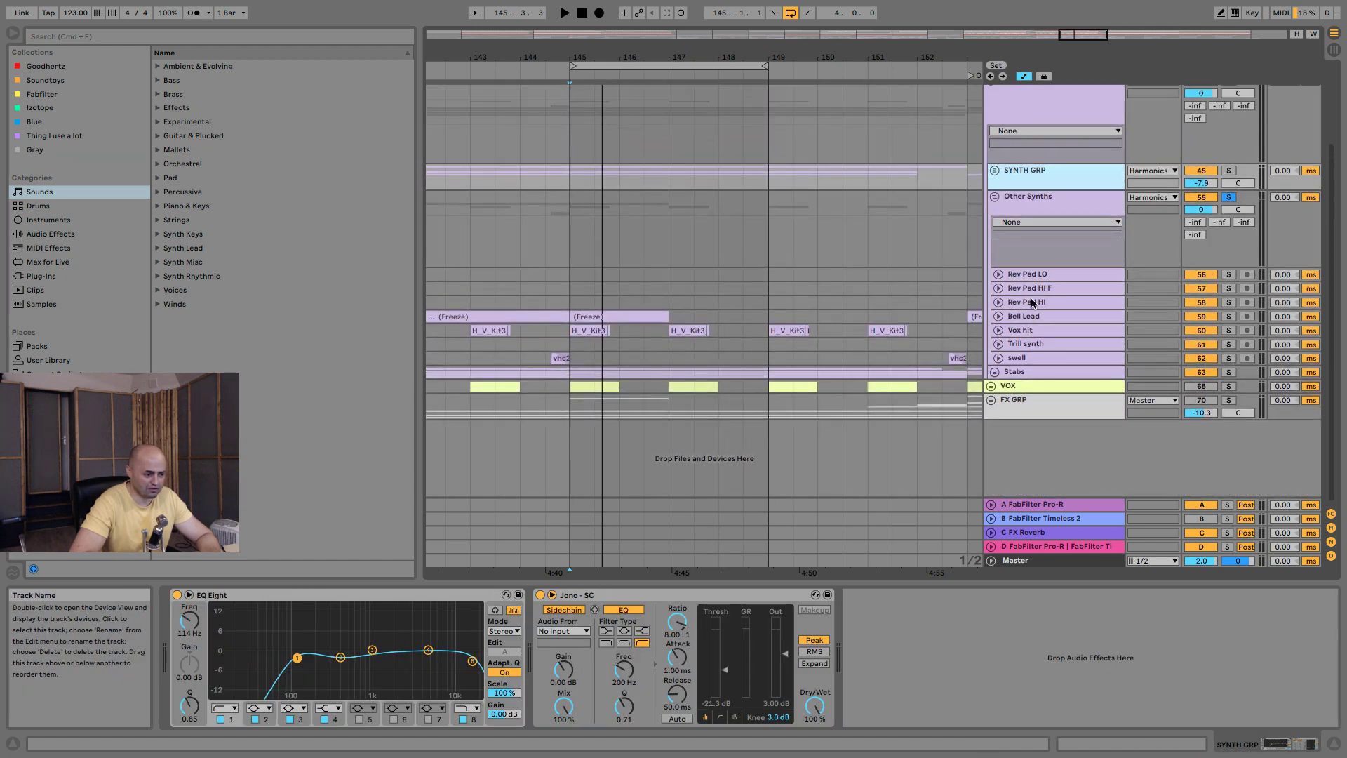
{"action": "left_click", "coordinate": [1041, 316]}
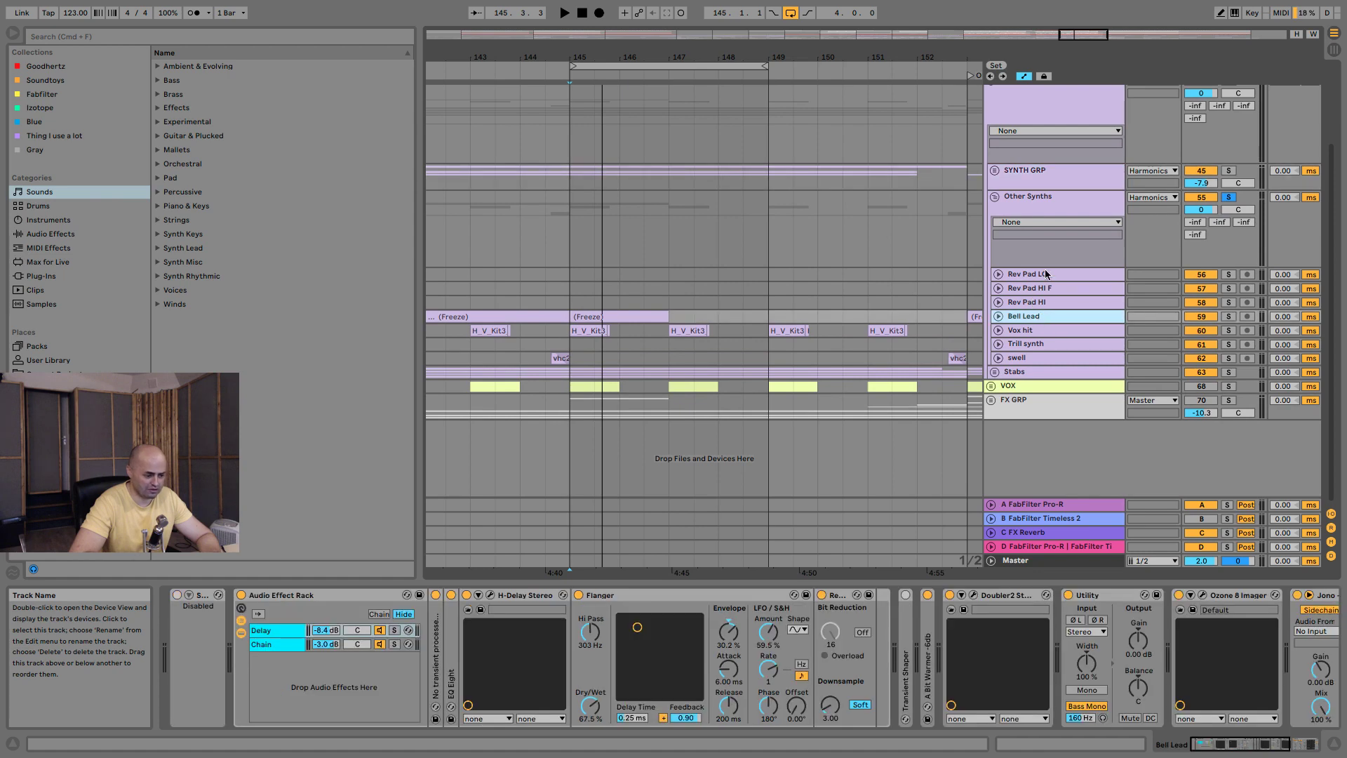
{"action": "left_click", "coordinate": [1033, 208]}
{"action": "left_click", "coordinate": [1037, 317]}
{"action": "left_click_drag", "start_coordinate": [1040, 320], "coordinate": [1050, 147]}
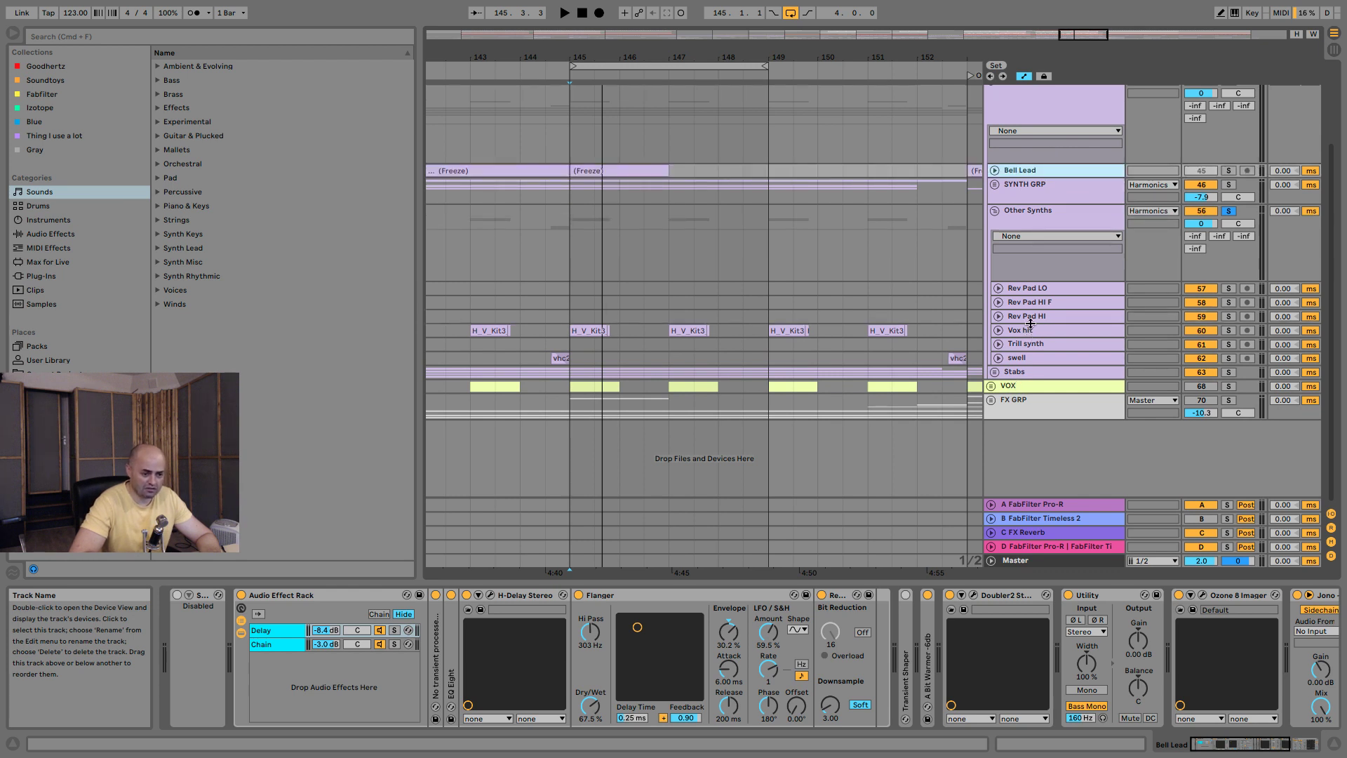
Solo SYNTH GRP, play it briefly and unfold the group to show its tracks.
{"action": "left_click", "coordinate": [1228, 185]}
{"action": "key", "text": "space"}
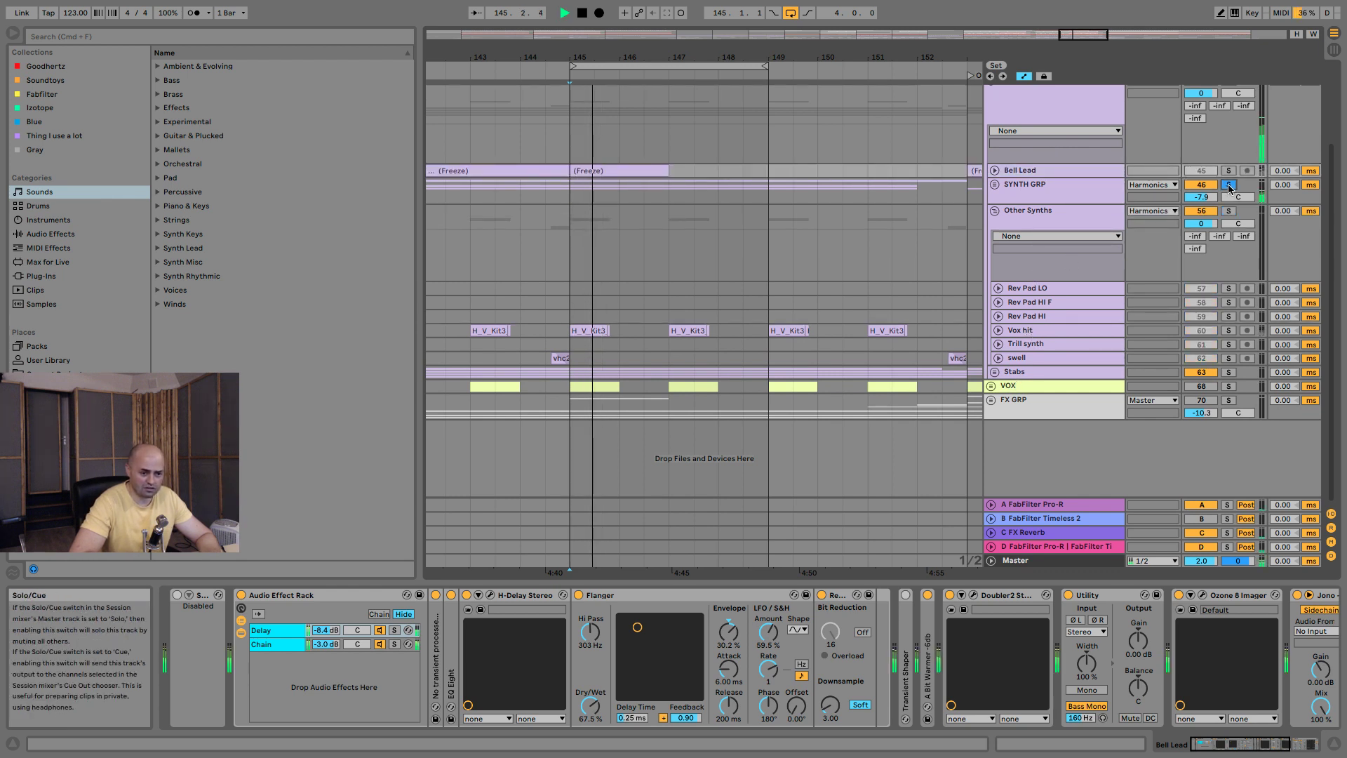
{"action": "key", "text": "space"}
{"action": "left_click", "coordinate": [995, 185]}
{"action": "scroll", "coordinate": [1031, 219], "scroll_direction": "down", "scroll_amount": 1}
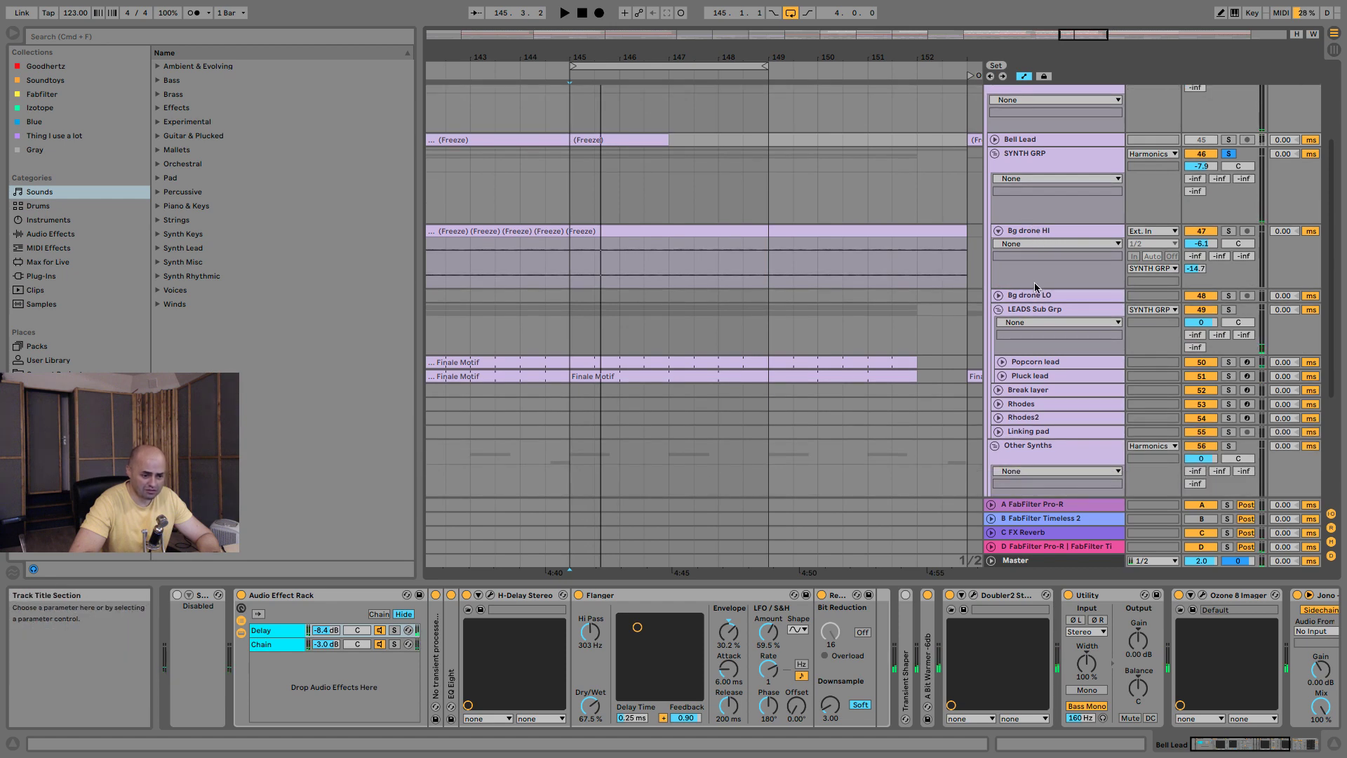
Move LEADS Sub Grp out of SYNTH GRP to directly below Bell Lead in the Harmonics group.
{"action": "mouse_move", "coordinate": [1029, 310]}
{"action": "left_mouse_down"}
{"action": "mouse_move", "coordinate": [1032, 169]}
{"action": "mouse_move", "coordinate": [1029, 302]}
{"action": "left_mouse_up"}
{"action": "left_click", "coordinate": [1029, 156]}
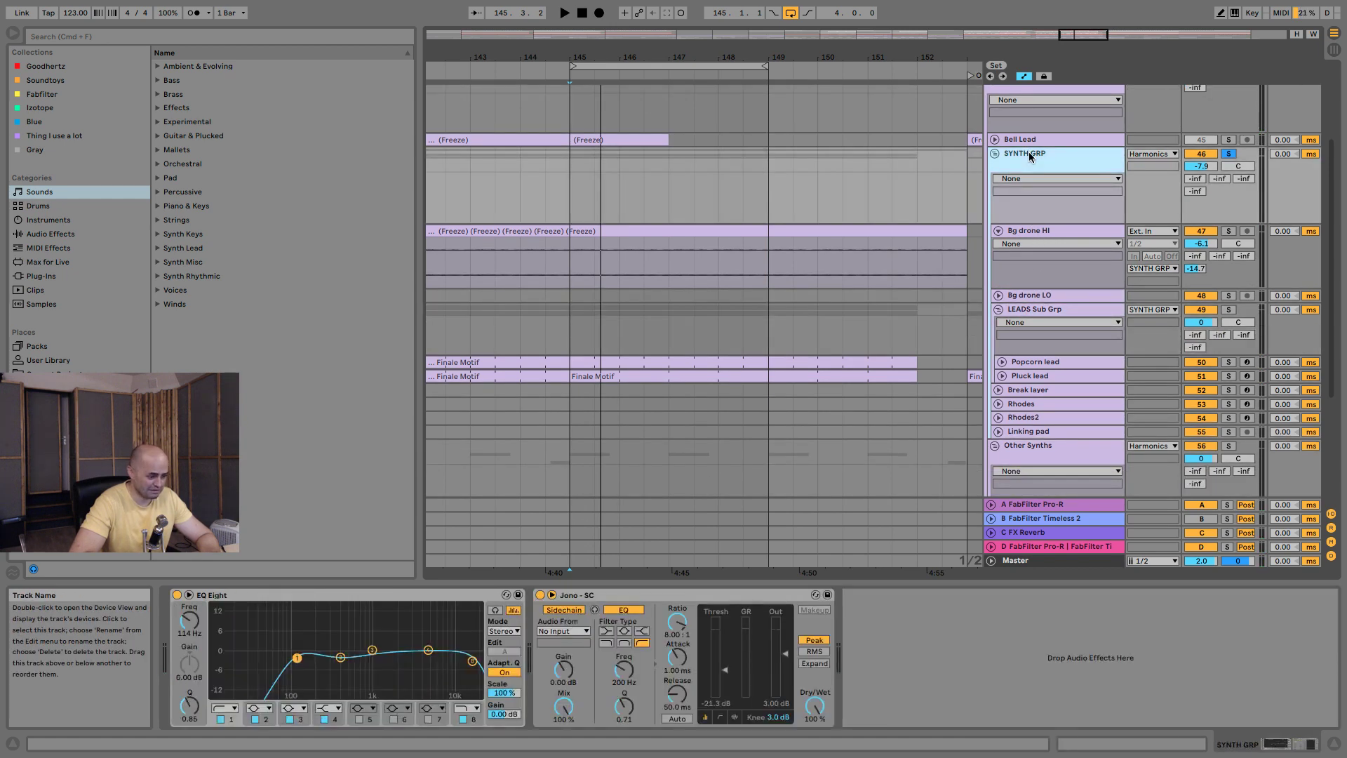
{"action": "left_click_drag", "start_coordinate": [1029, 310], "coordinate": [1031, 159]}
{"action": "scroll", "coordinate": [1033, 224], "scroll_direction": "up", "scroll_amount": 2}
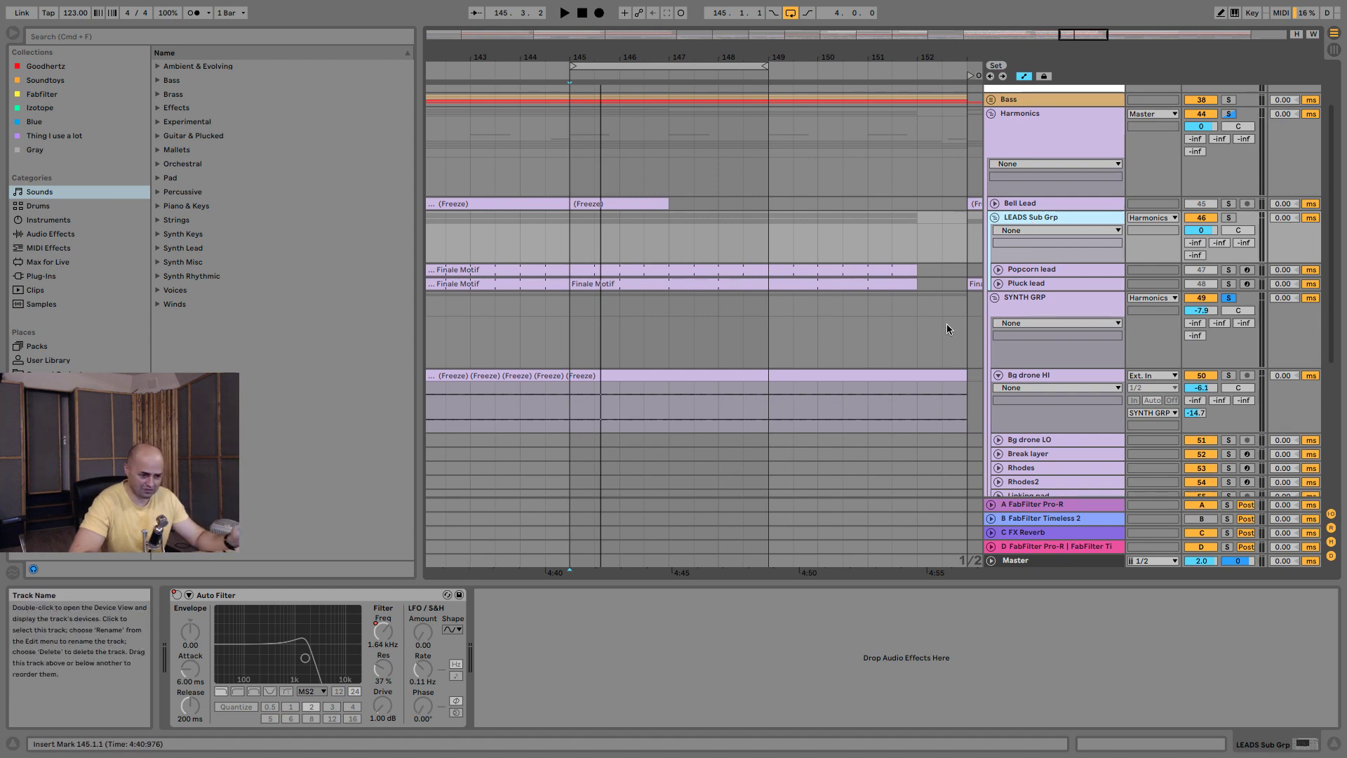
Group Bell Lead with the collapsed LEADS Sub Grp and rename the new group Lead.
{"action": "left_click", "coordinate": [998, 269]}
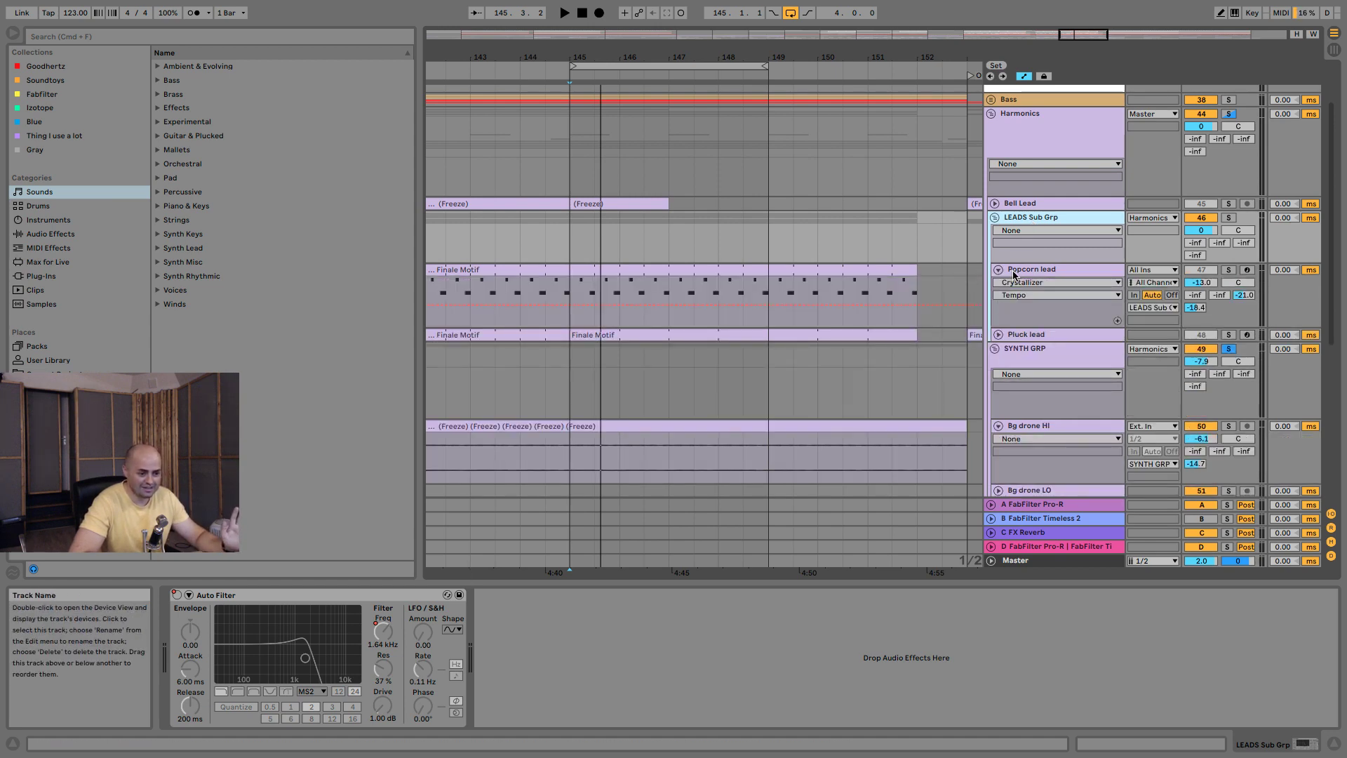
{"action": "left_click", "coordinate": [1016, 202]}
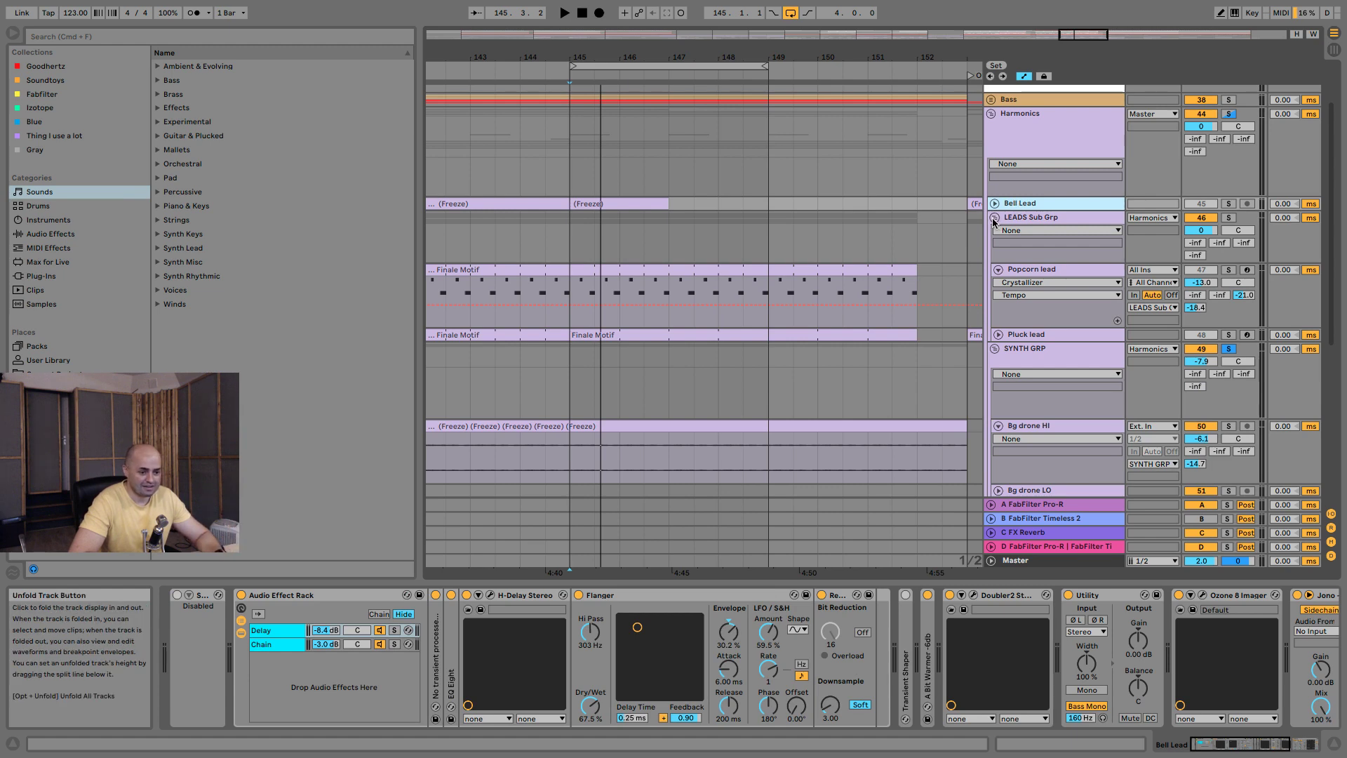
{"action": "left_click", "coordinate": [994, 218]}
{"action": "left_click", "coordinate": [1016, 217]}
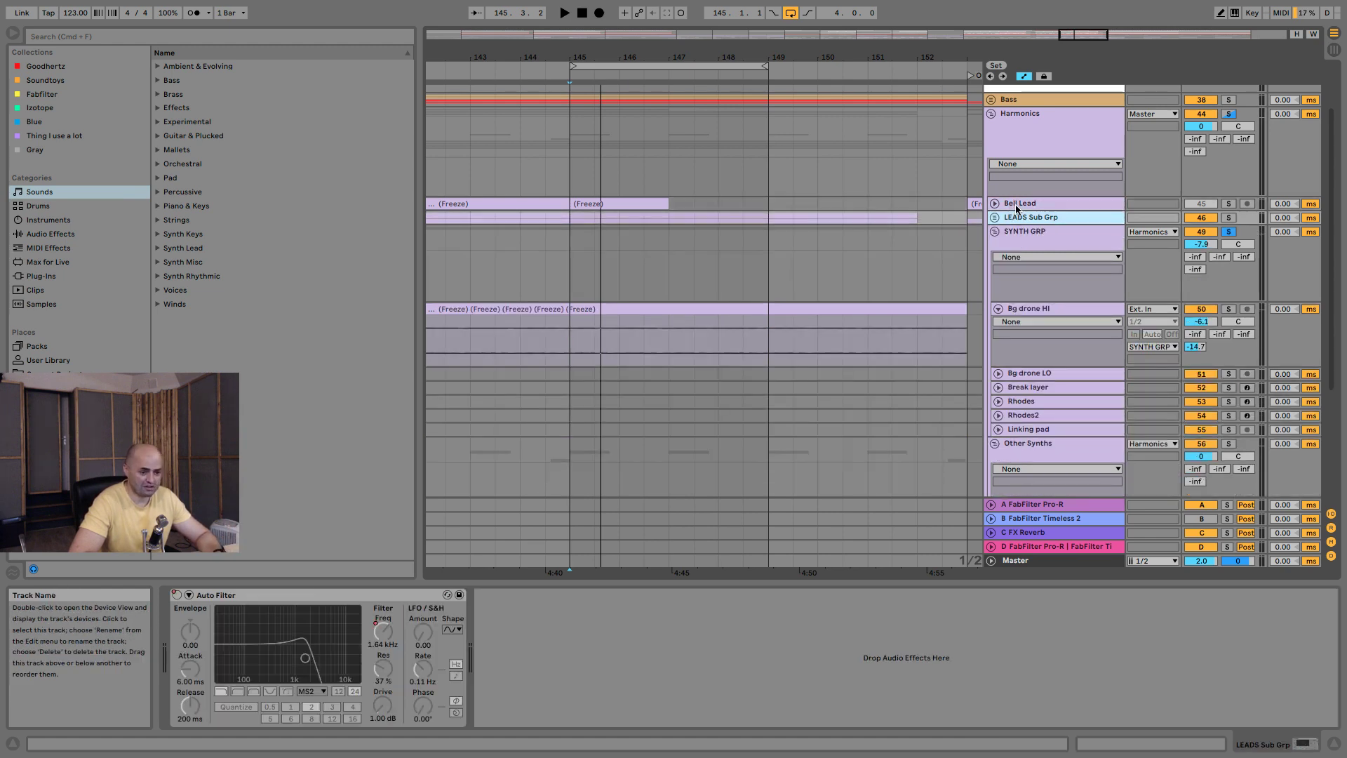
{"action": "left_click", "coordinate": [1015, 206], "text": "shift"}
{"action": "key", "text": "super+g"}
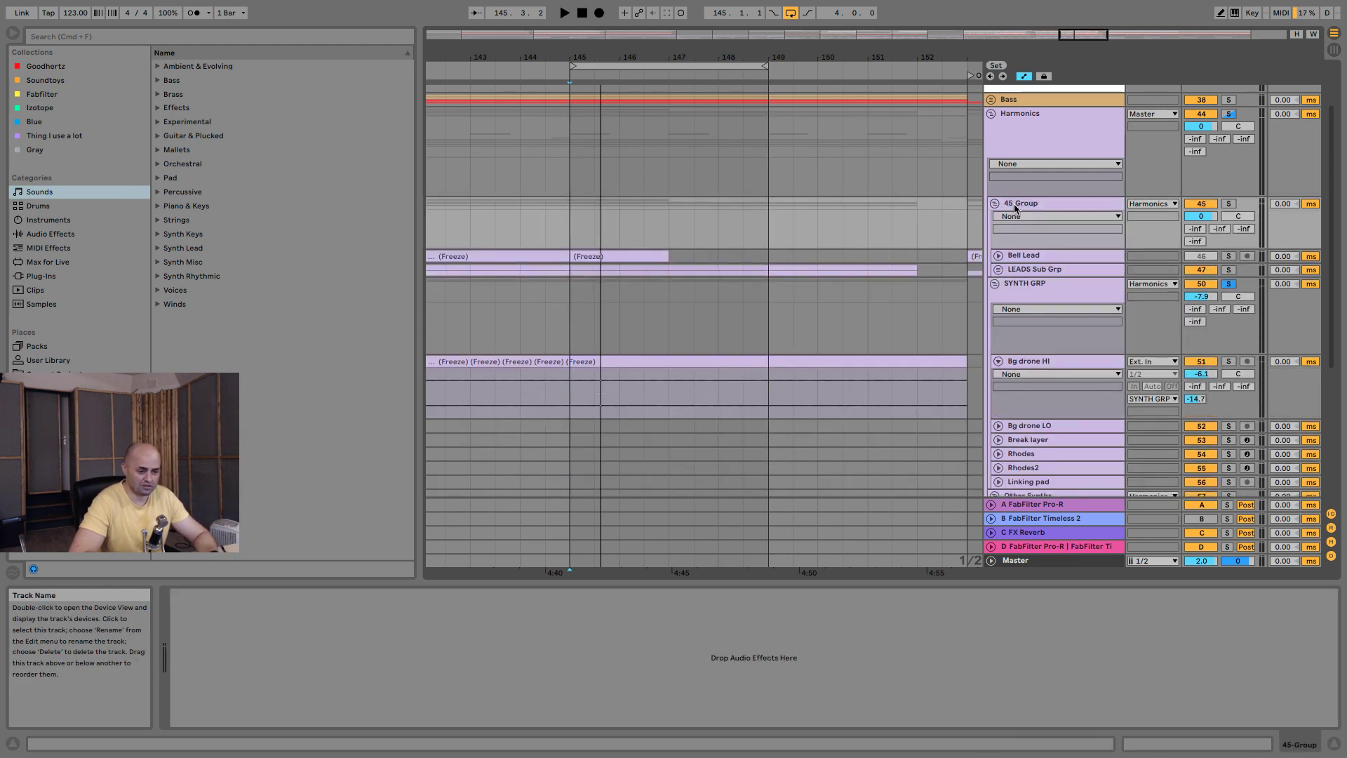
{"action": "key", "text": "super+r"}
{"action": "type", "text": "Lead"}
{"action": "key", "text": "Return"}
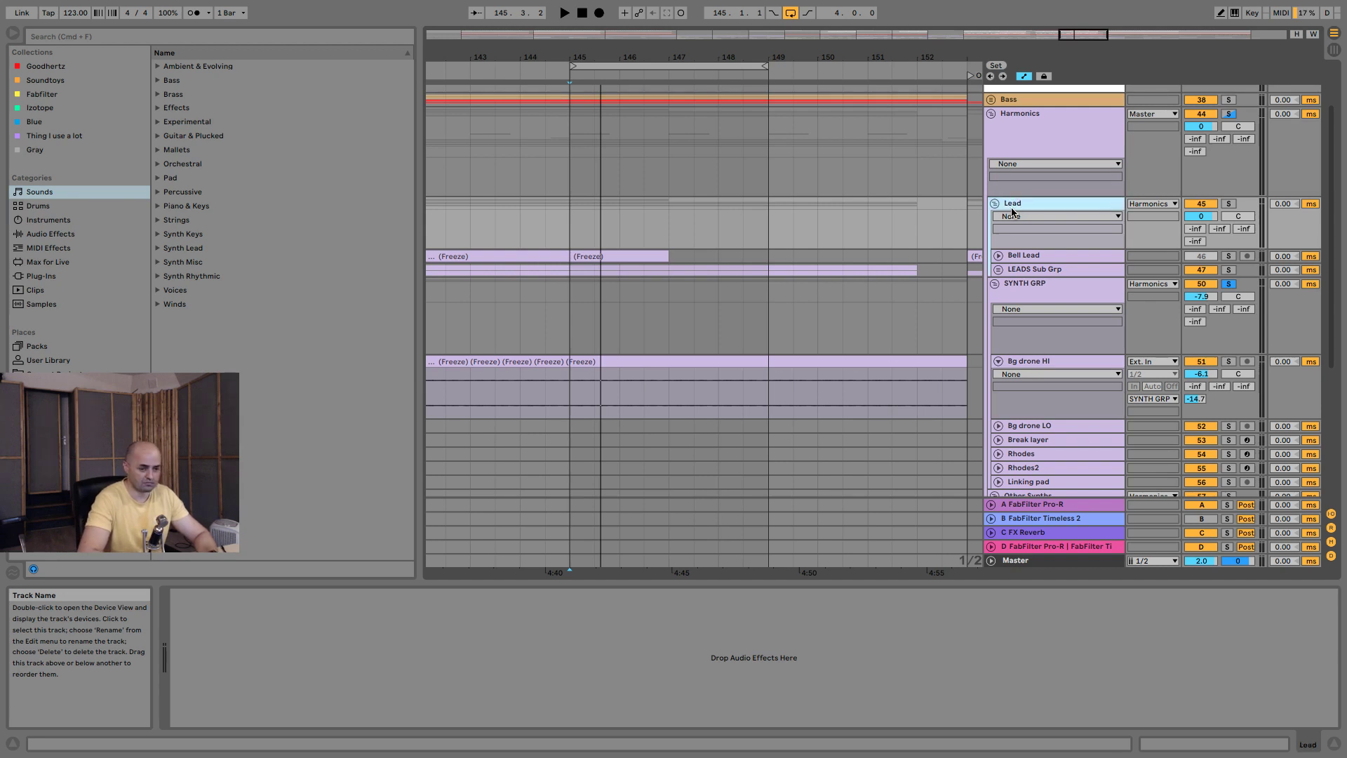
Solo the Lead group and collapse SYNTH GRP and Other Synths below it.
{"action": "right_click", "coordinate": [1035, 209]}
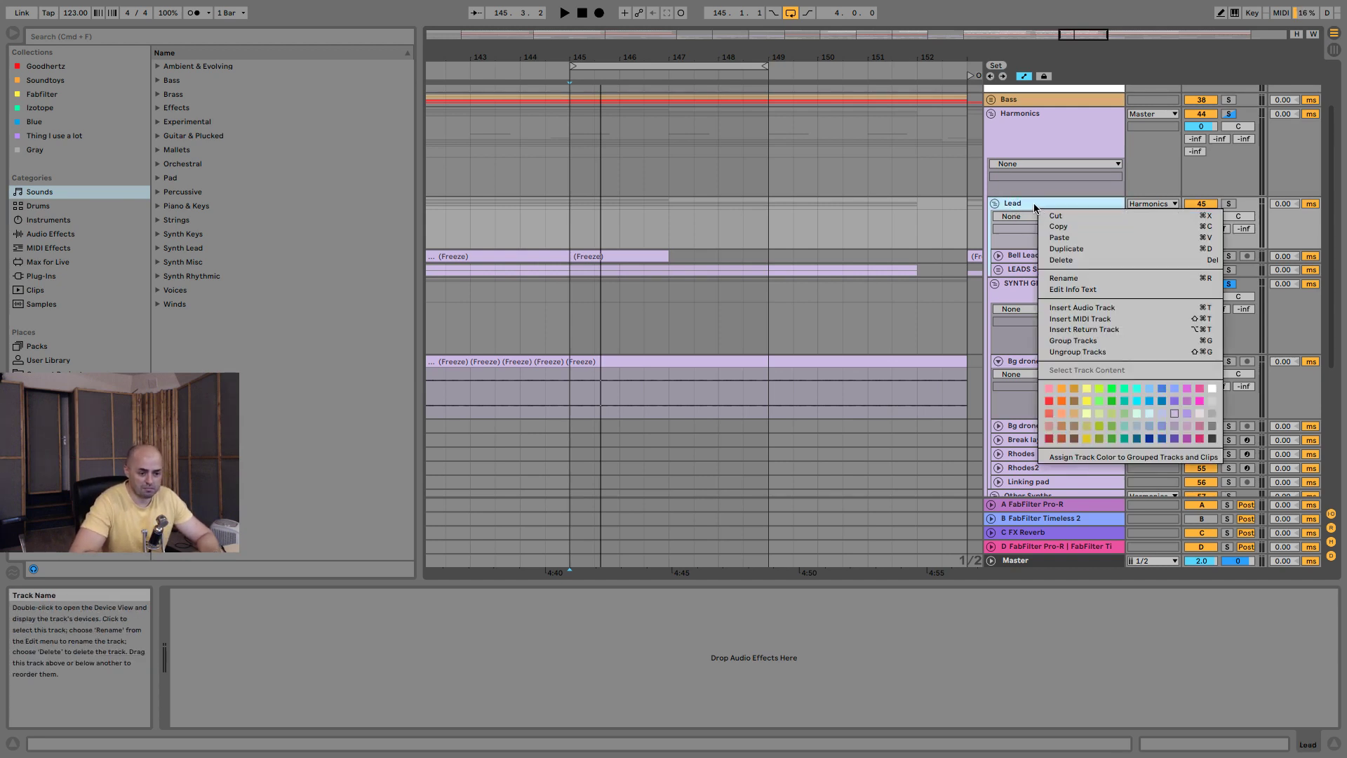
{"action": "key", "text": "Escape"}
{"action": "left_click", "coordinate": [1228, 204]}
{"action": "left_click", "coordinate": [994, 284]}
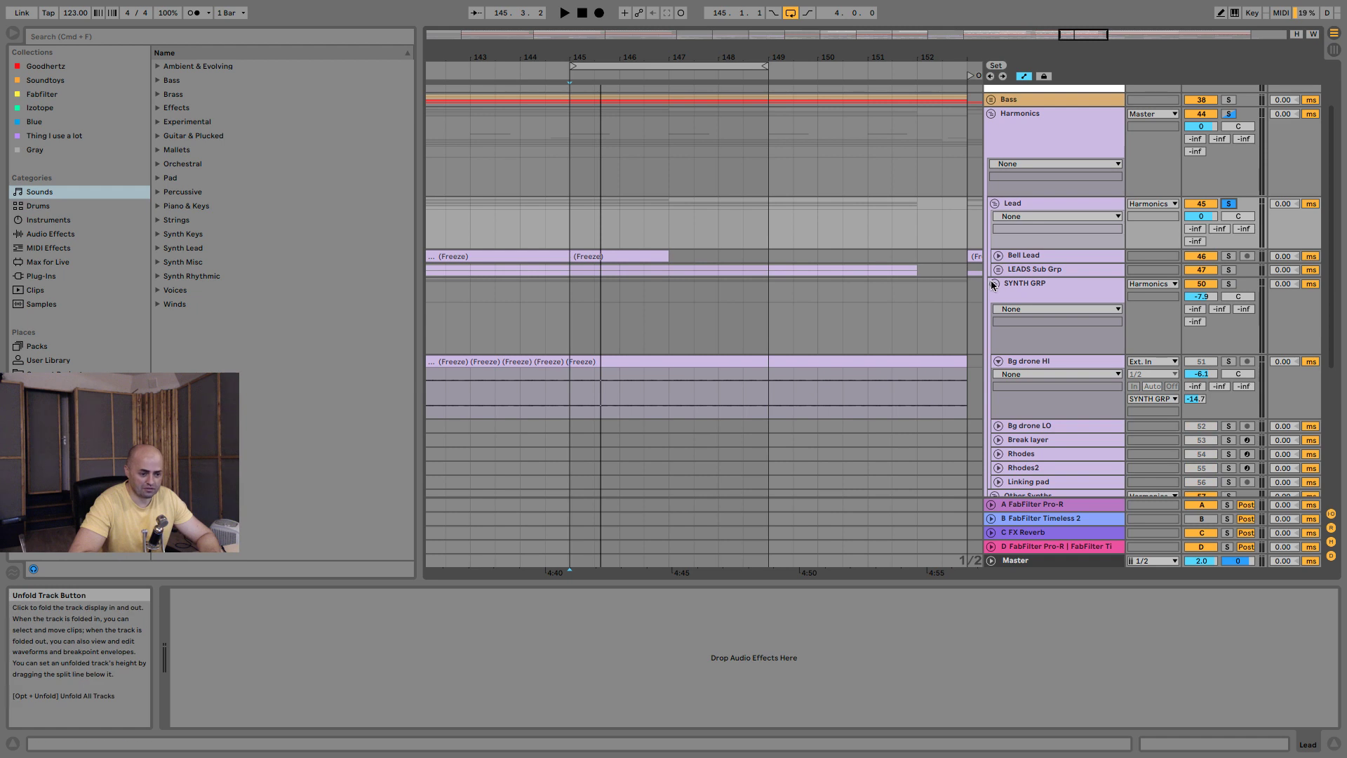
{"action": "left_click", "coordinate": [994, 310]}
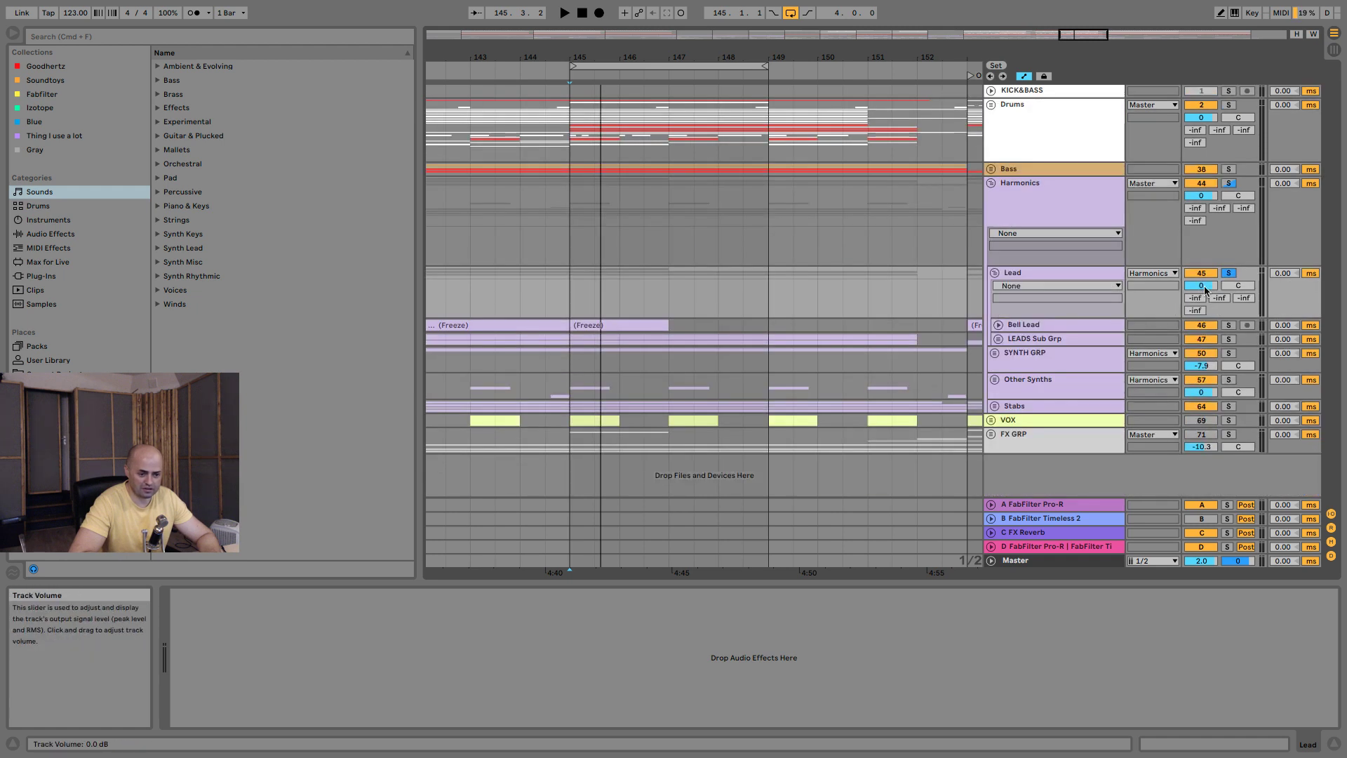
Audition the whole Harmonics group in solo, then solo the Stabs group and play it.
{"action": "left_click", "coordinate": [1228, 183]}
{"action": "key", "text": "space"}
{"action": "key", "text": "space"}
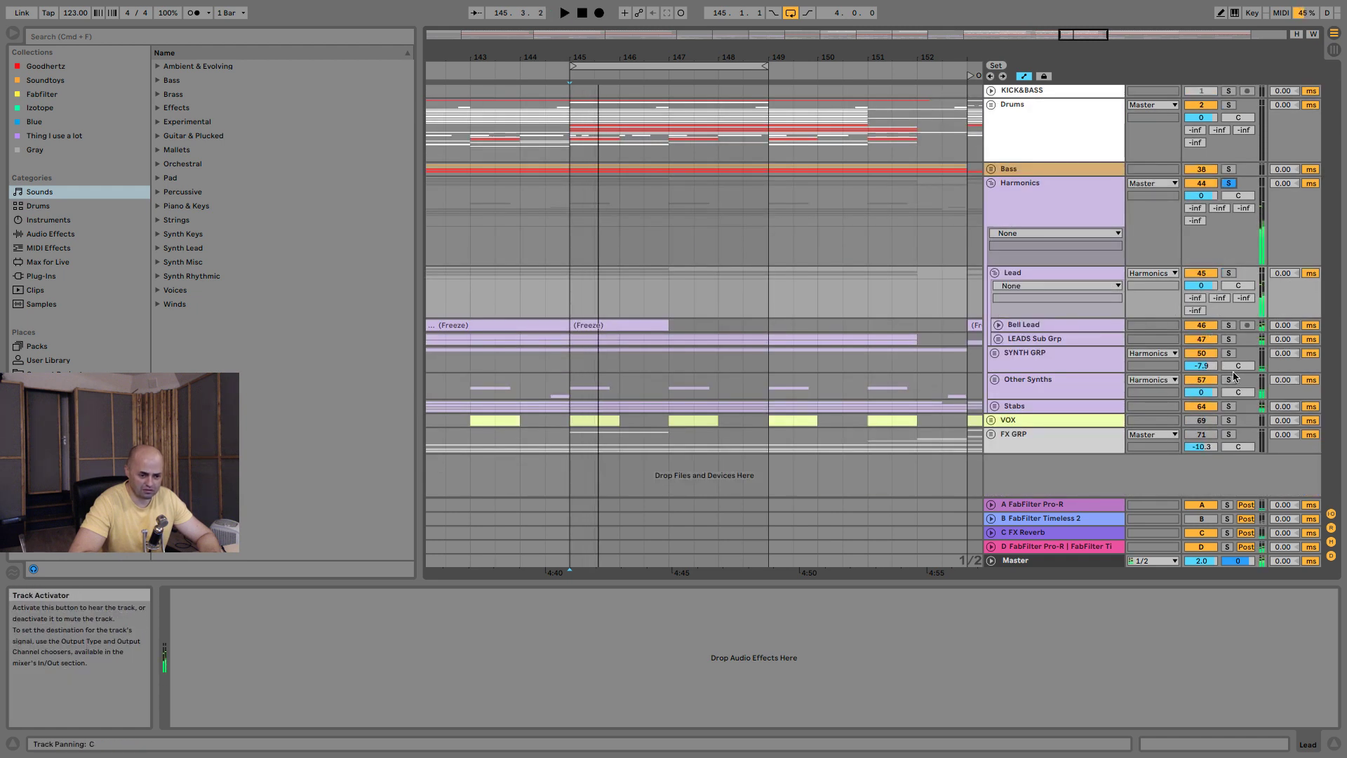
{"action": "left_click", "coordinate": [1228, 406]}
{"action": "key", "text": "space"}
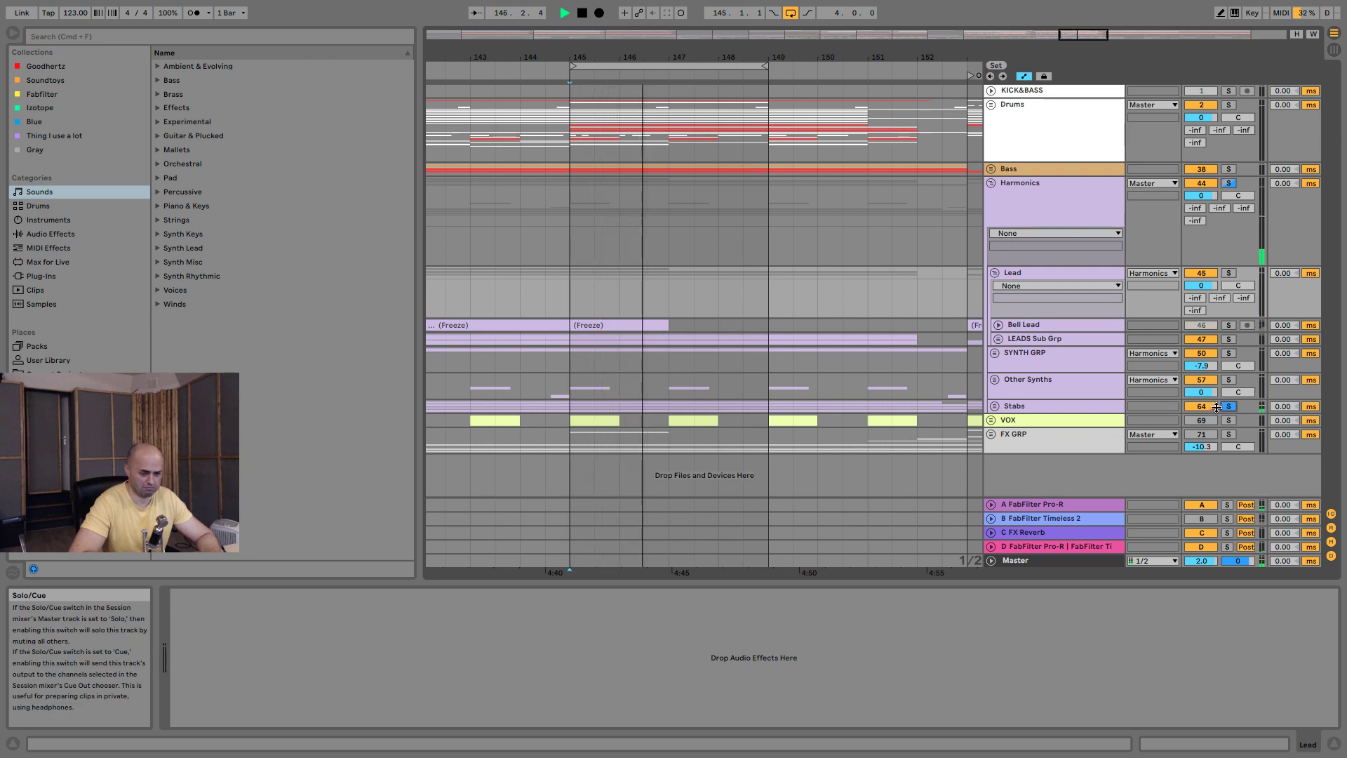
Move the Stabs group out of Harmonics to directly below Bass, then solo the Harmonics group and play it.
{"action": "key", "text": "space"}
{"action": "left_click_drag", "start_coordinate": [1037, 409], "coordinate": [1041, 187]}
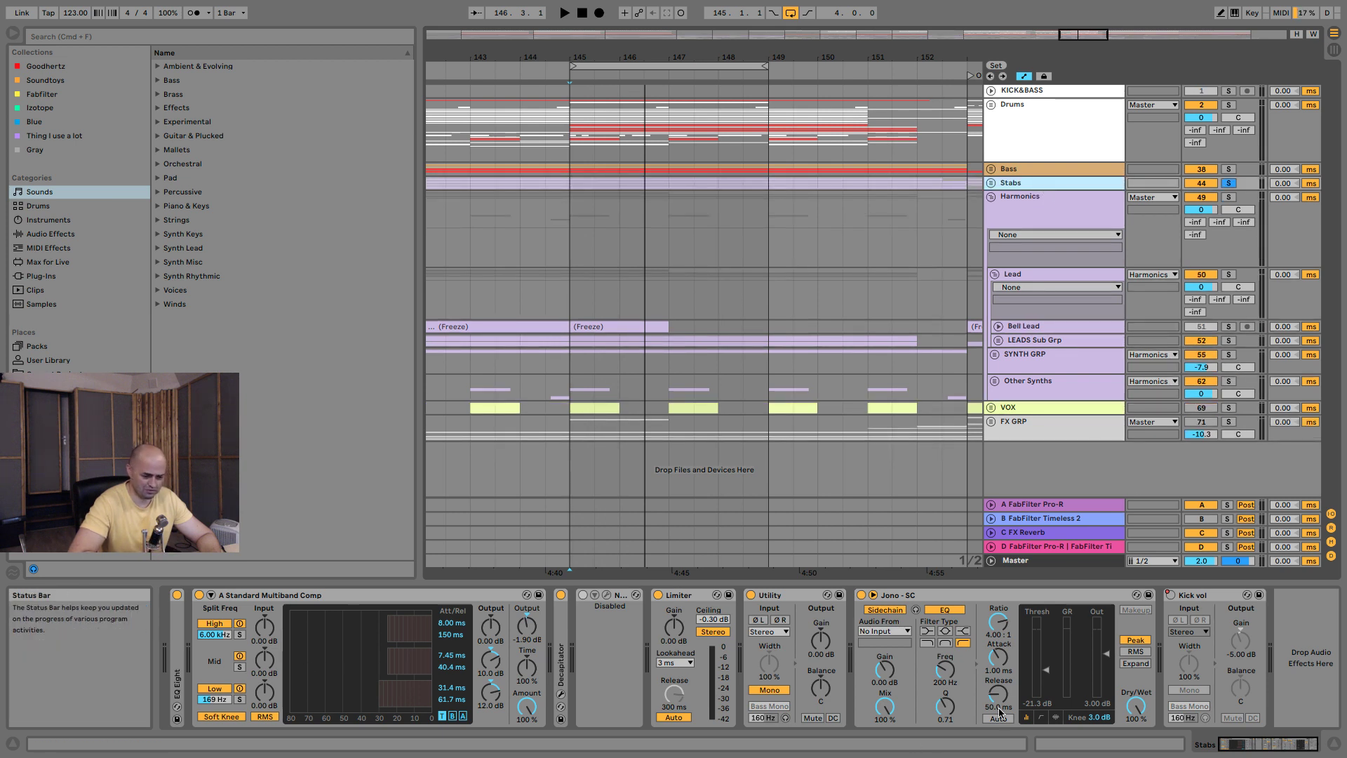
{"action": "left_click", "coordinate": [1228, 198]}
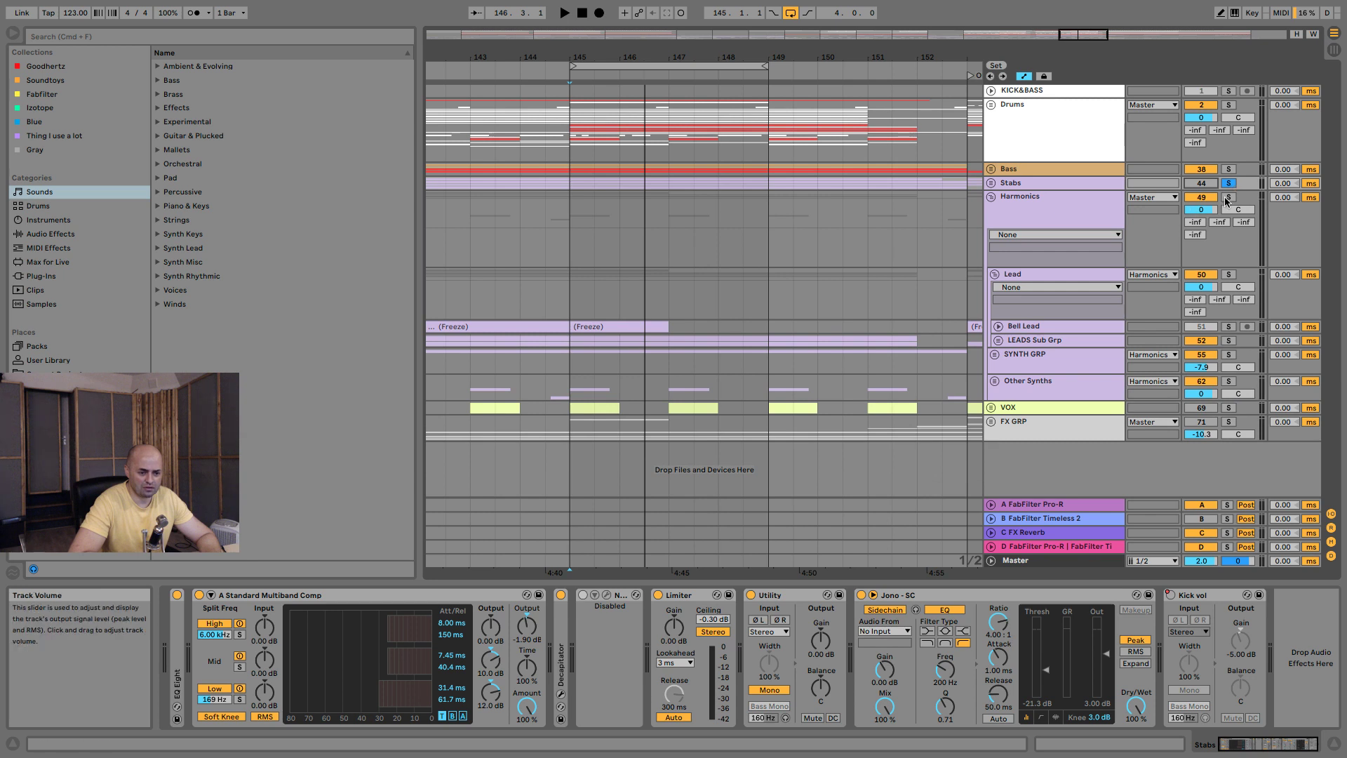
{"action": "key", "text": "space"}
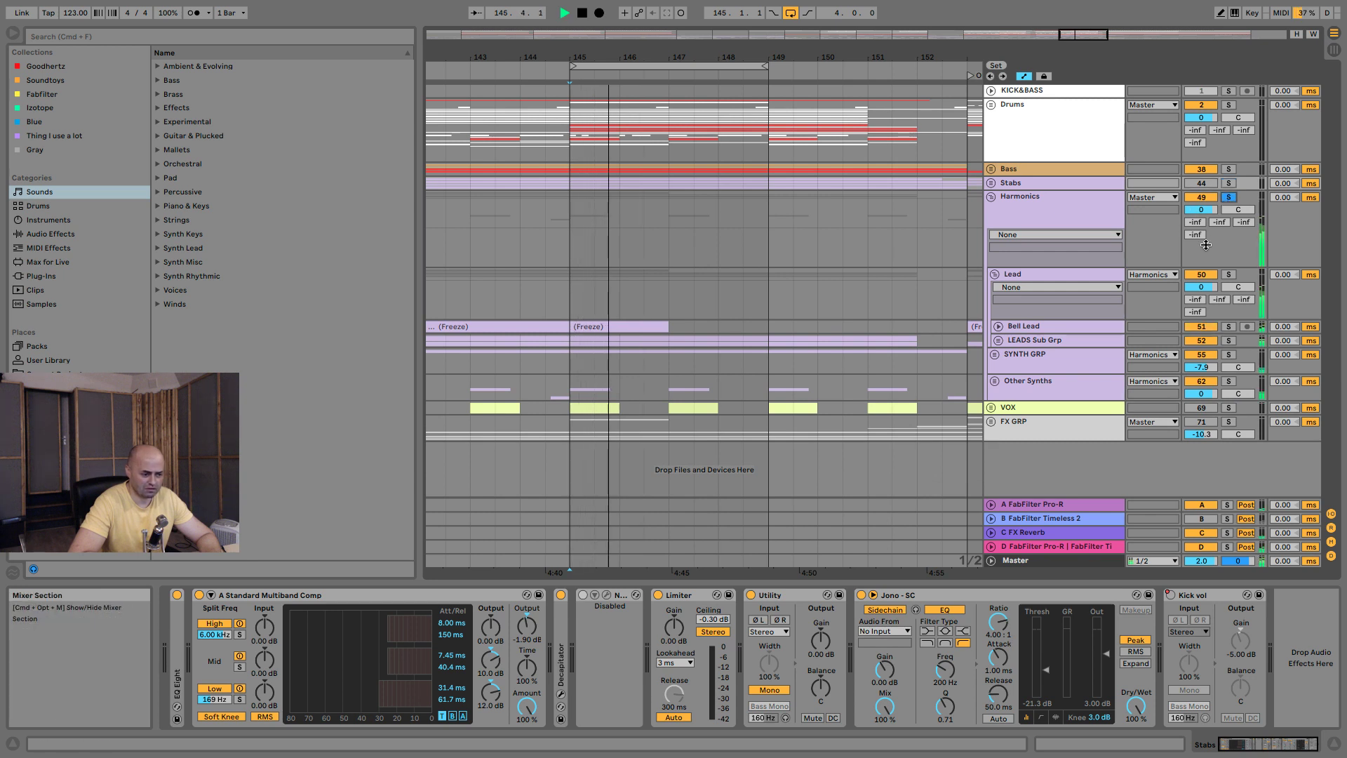
{"action": "key", "text": "space"}
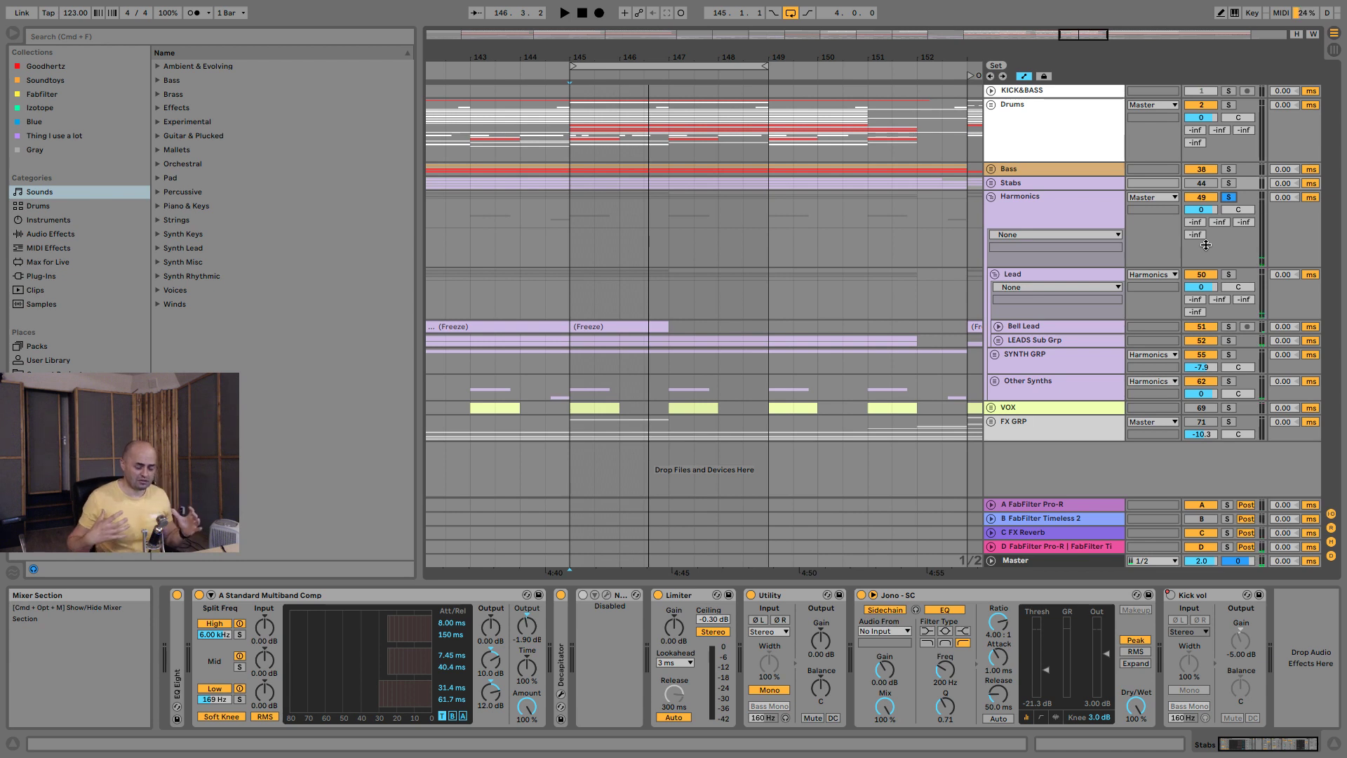
{"action": "key", "text": "space"}
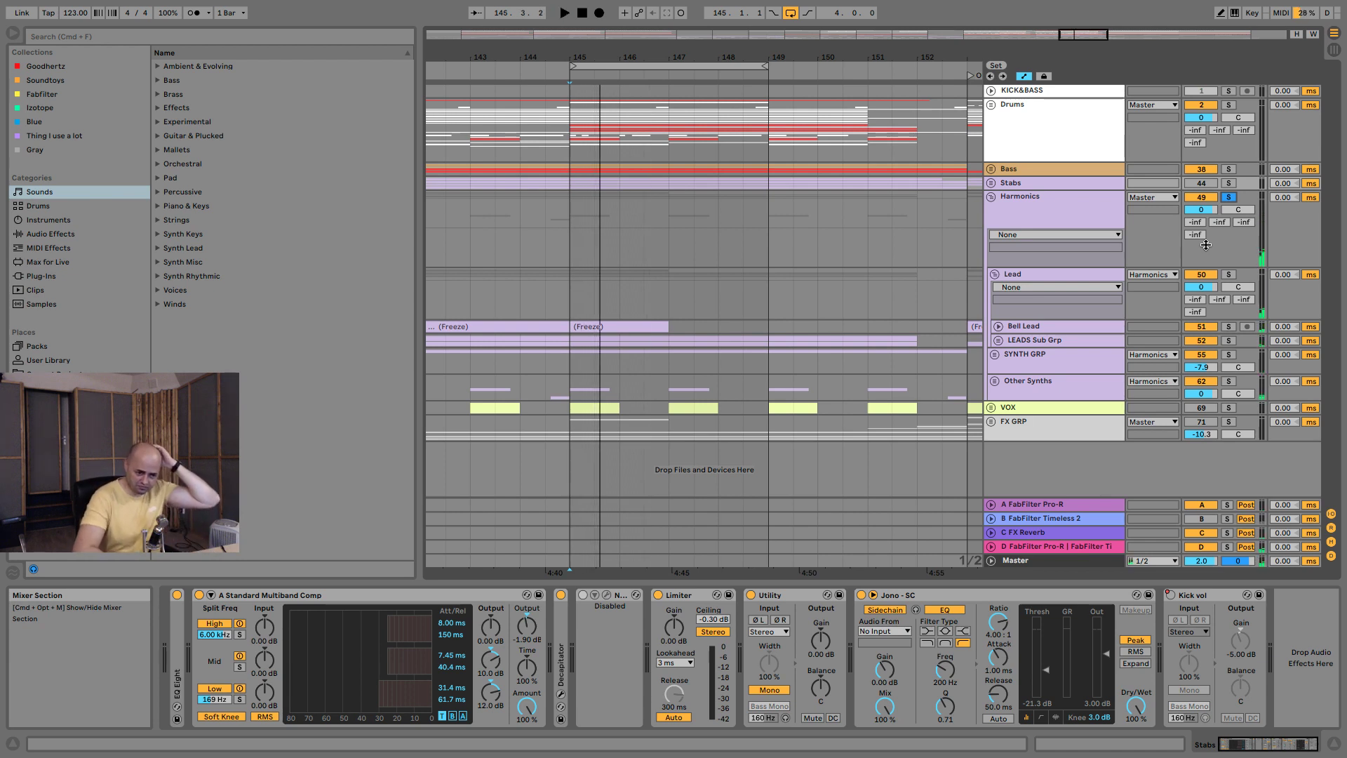
{"action": "left_click", "coordinate": [1007, 325]}
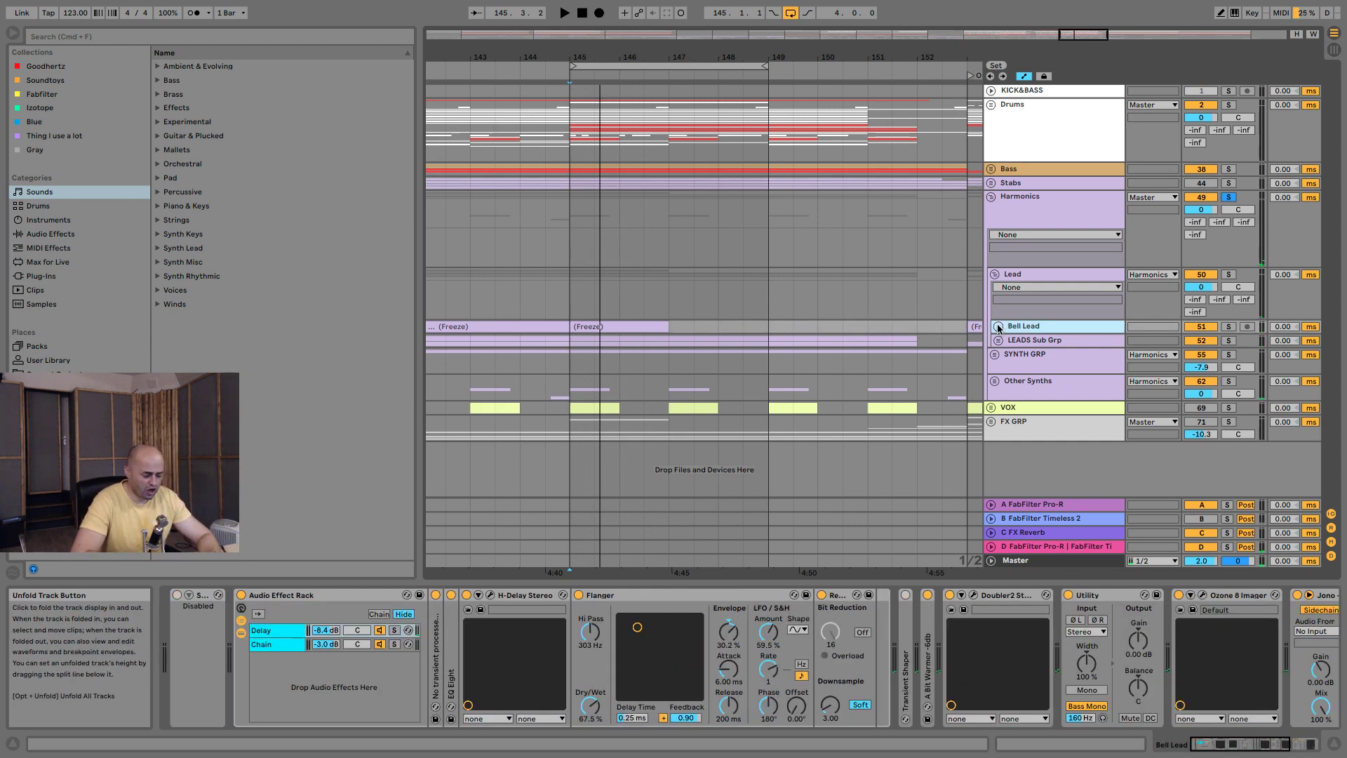
{"action": "left_click", "coordinate": [212, 603]}
{"action": "key", "text": "Delete"}
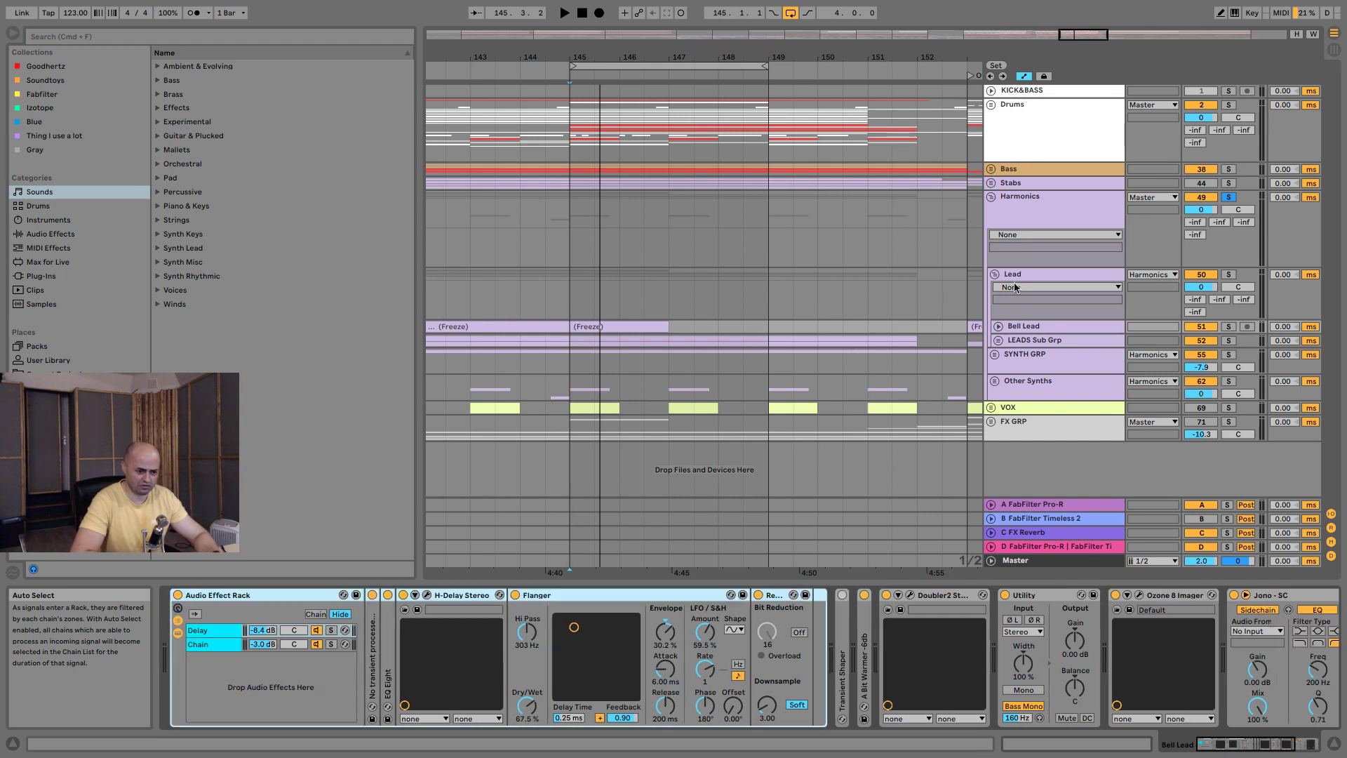
Unfold the Bell Lead track and delete the Jono - SC compressor and the Utility from its device chain.
{"action": "double_click", "coordinate": [1024, 327]}
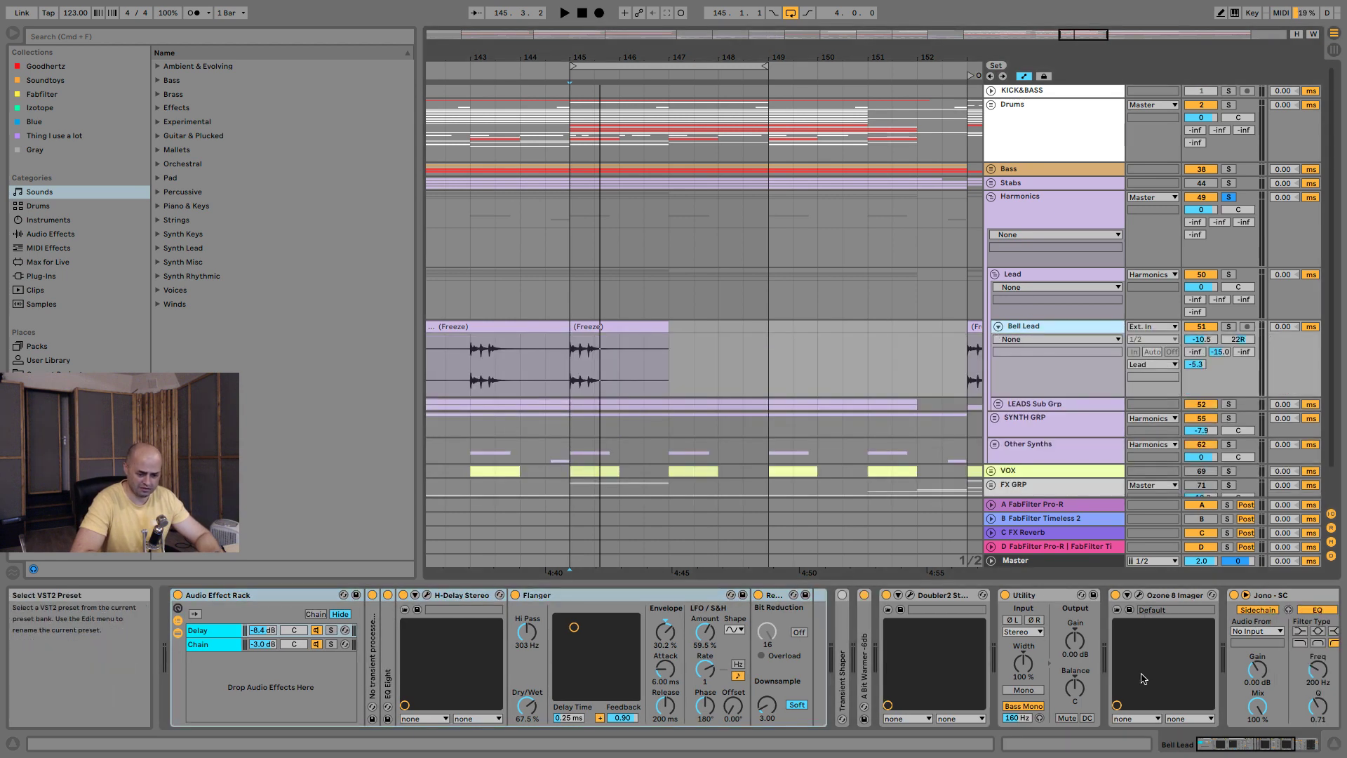
{"action": "left_click", "coordinate": [1226, 743]}
{"action": "left_click", "coordinate": [1102, 597]}
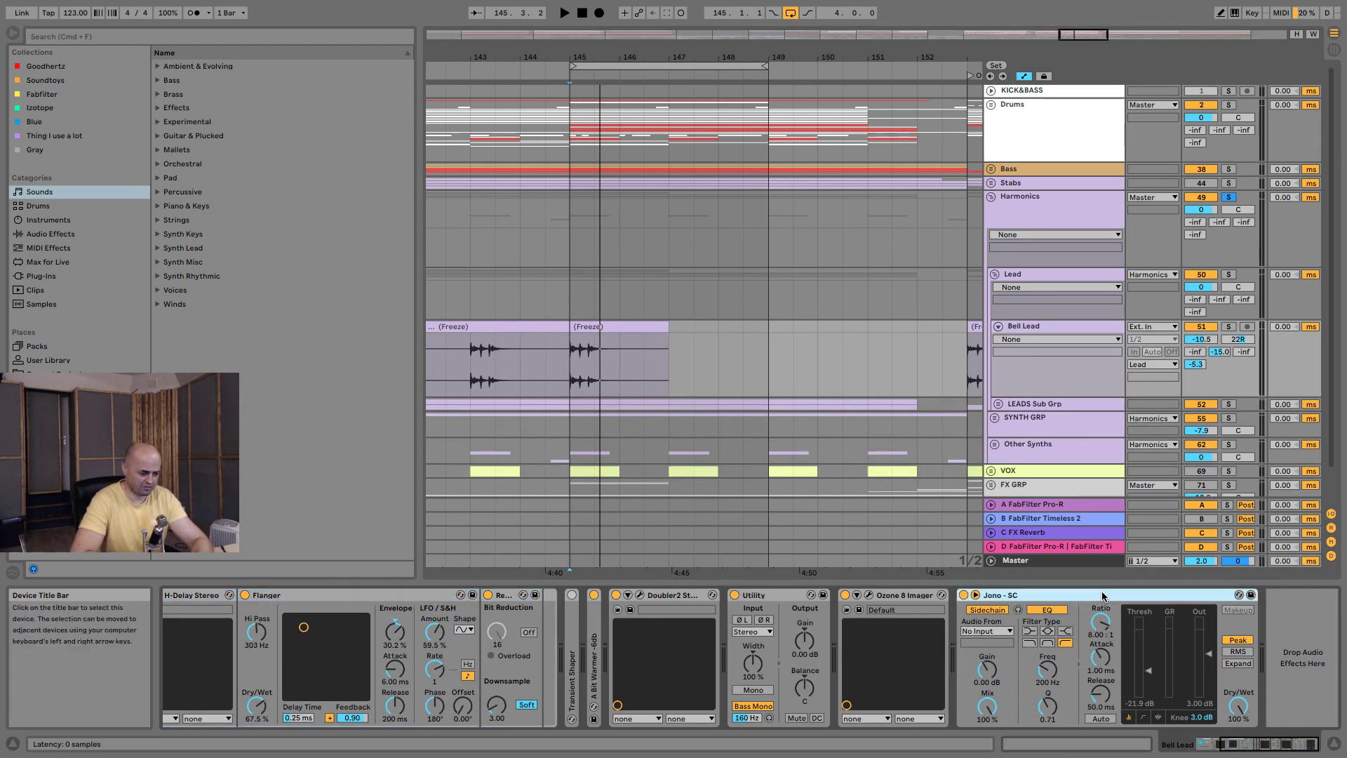
{"action": "key", "text": "Delete"}
{"action": "left_click", "coordinate": [746, 600]}
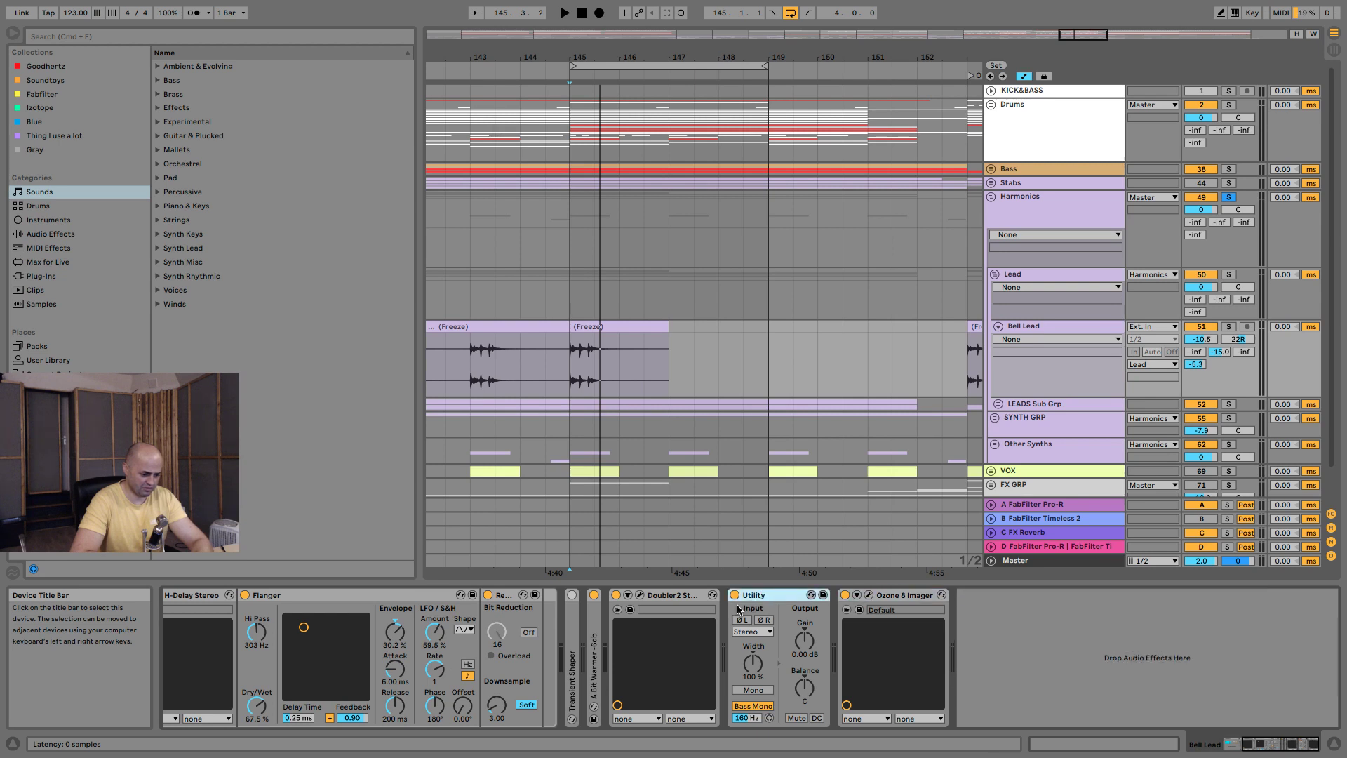
{"action": "key", "text": "Delete"}
{"action": "left_click", "coordinate": [653, 597]}
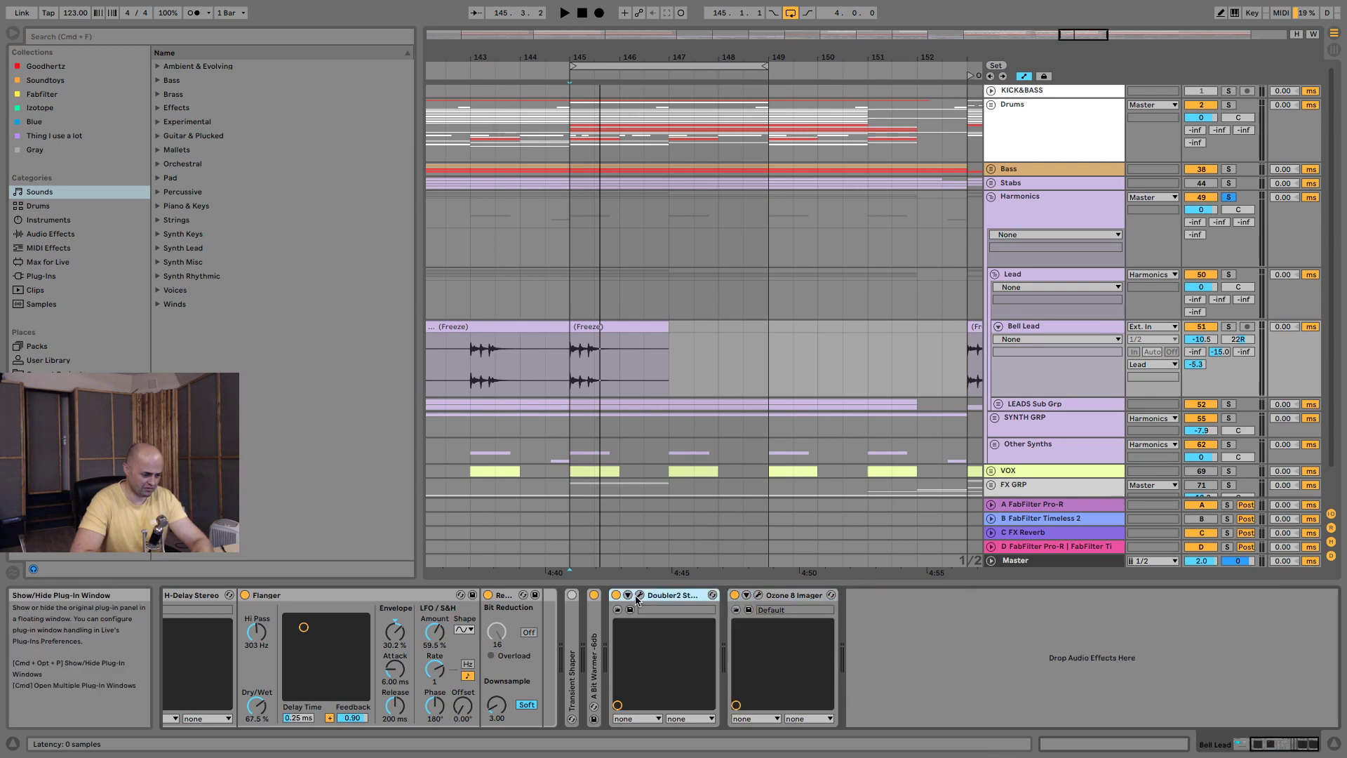
{"action": "left_click", "coordinate": [640, 595]}
{"action": "left_click", "coordinate": [640, 596]}
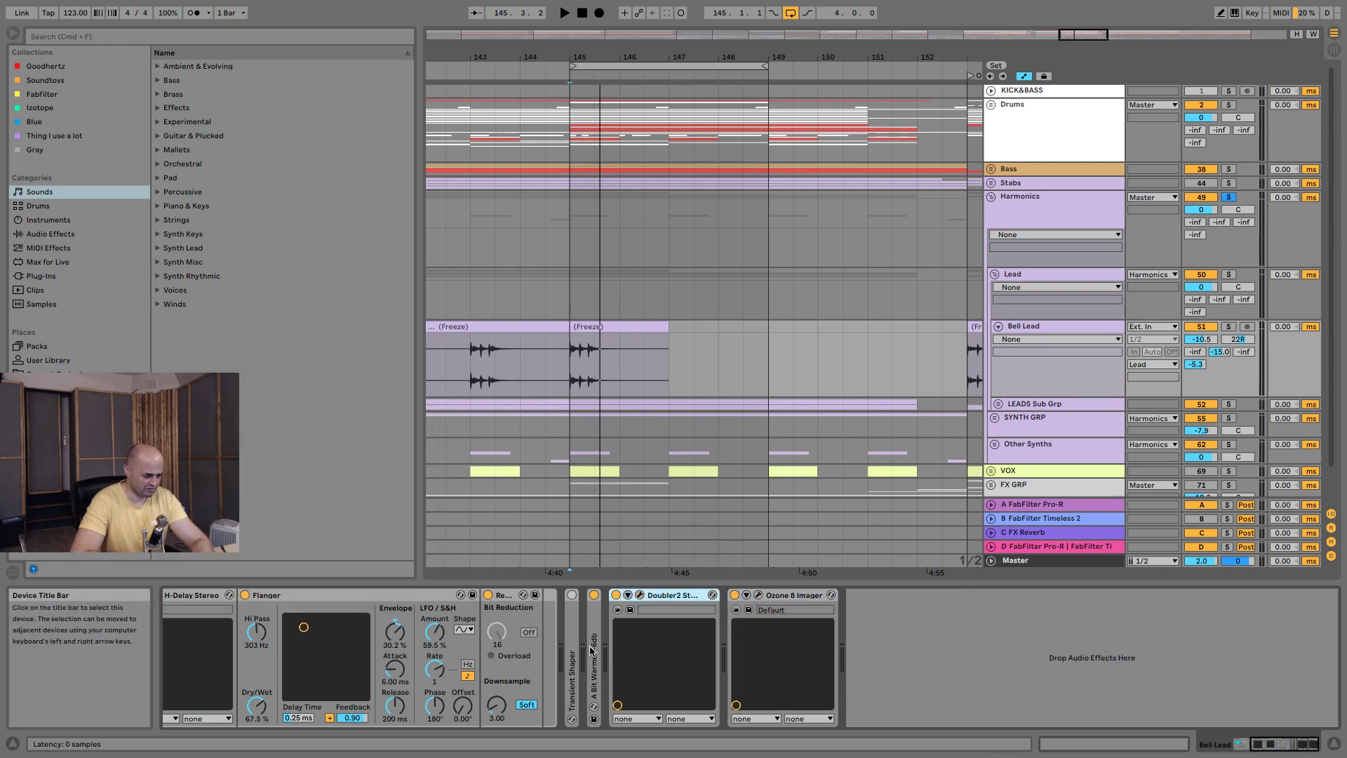
{"action": "key", "text": "Delete"}
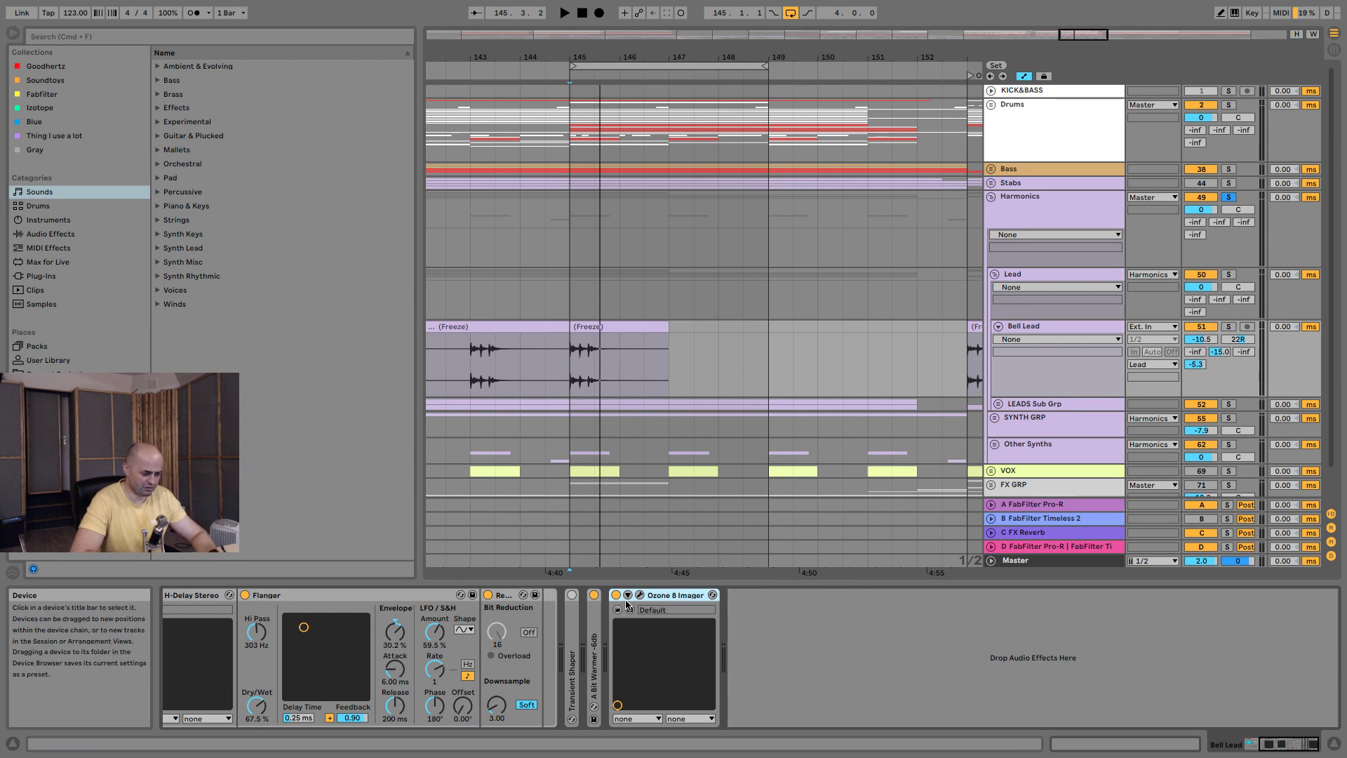
{"action": "key", "text": "super+z"}
Audition Bell Lead with Doubler2 Stereo and Ozone 8 Imager switched on and off, then delete both devices.
{"action": "left_click", "coordinate": [617, 595]}
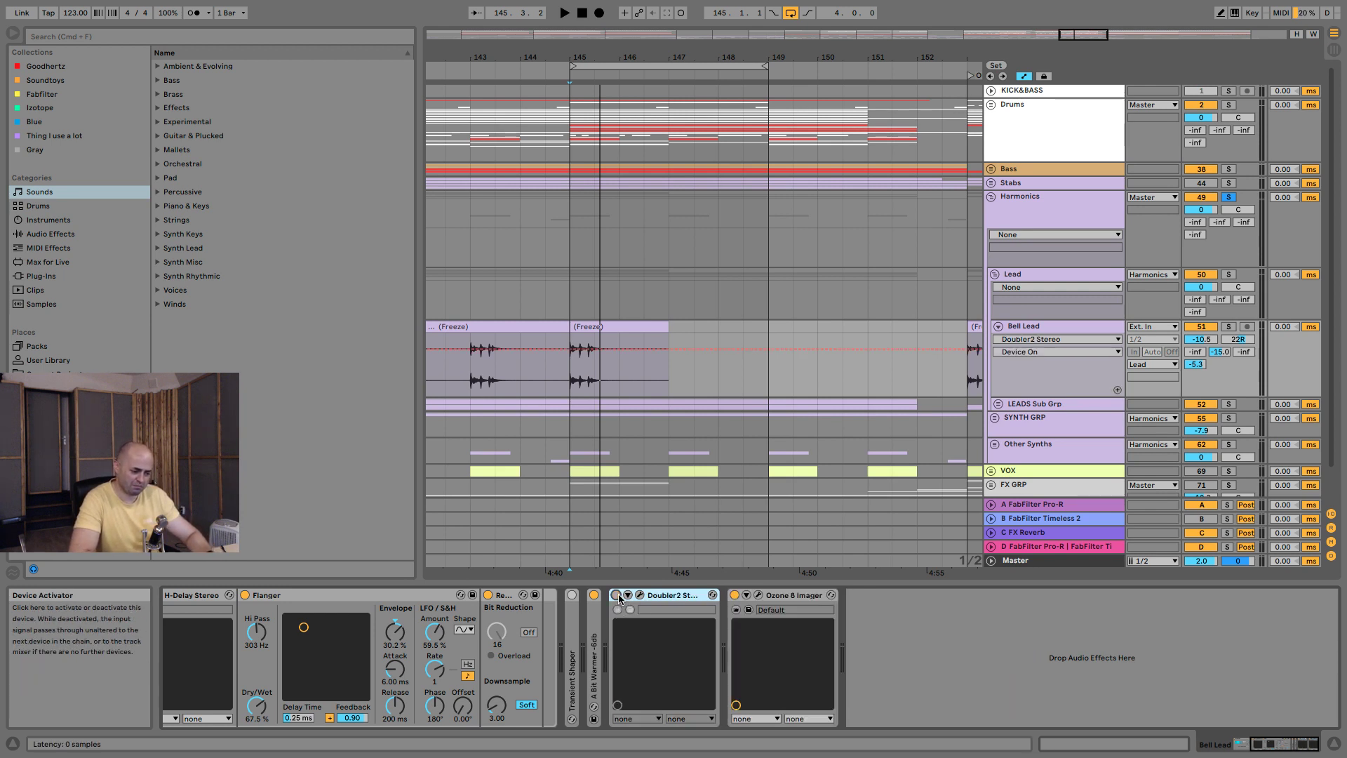
{"action": "key", "text": "space"}
{"action": "left_click", "coordinate": [616, 595]}
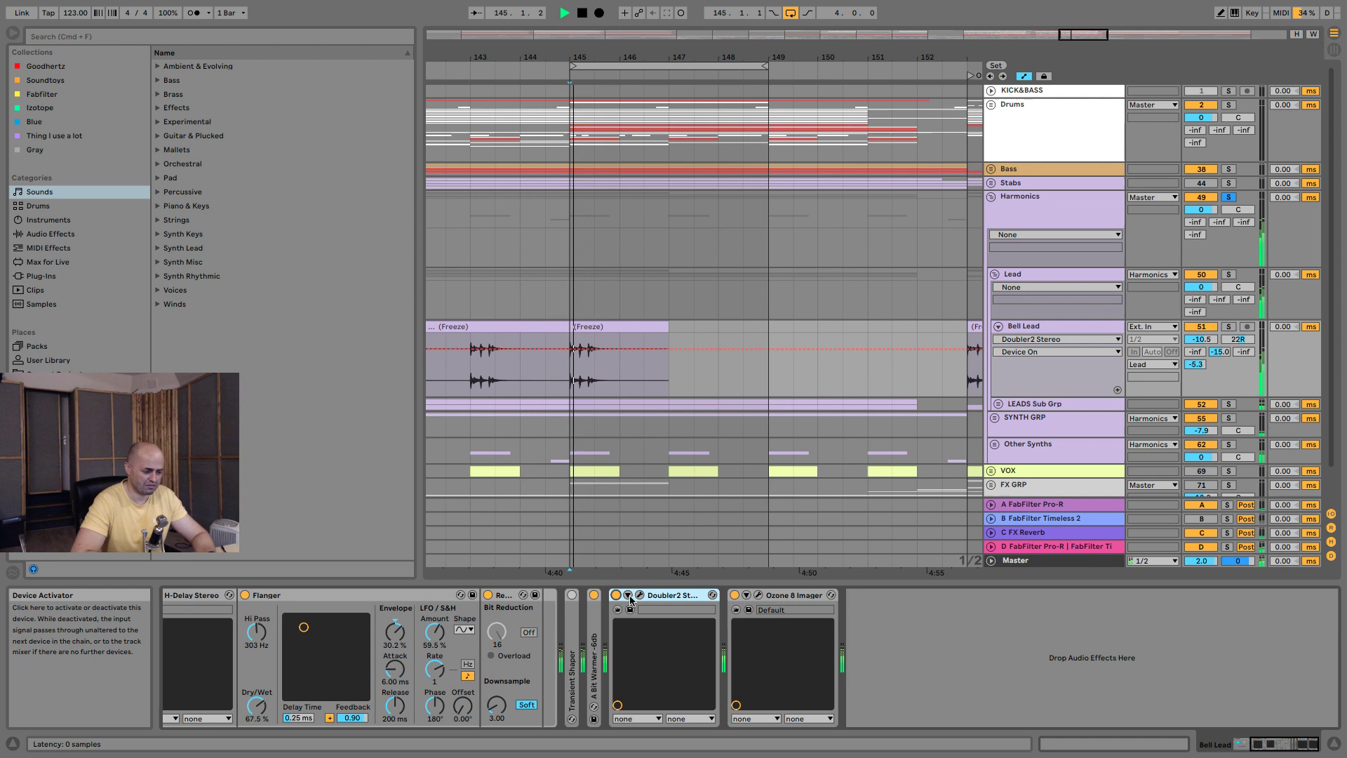
{"action": "left_click", "coordinate": [734, 594]}
{"action": "key", "text": "space"}
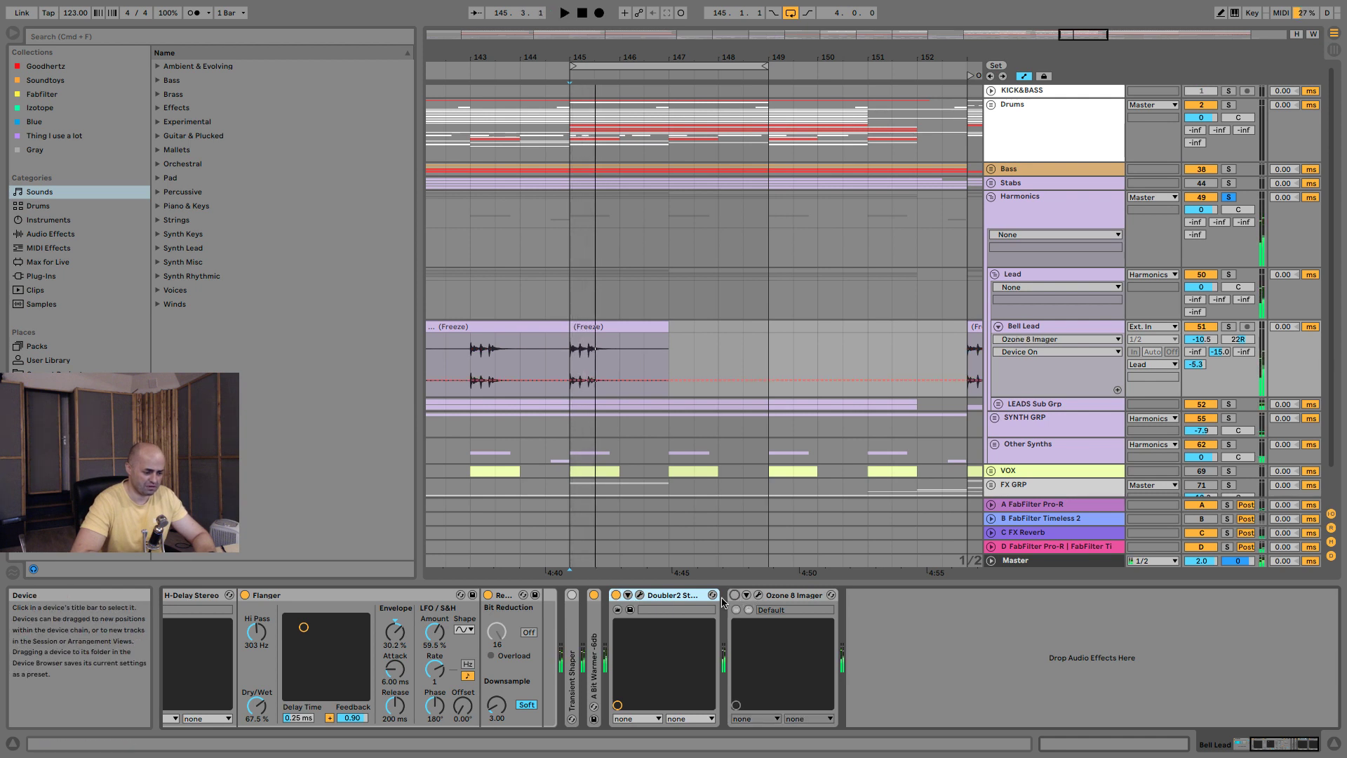
{"action": "key", "text": "space"}
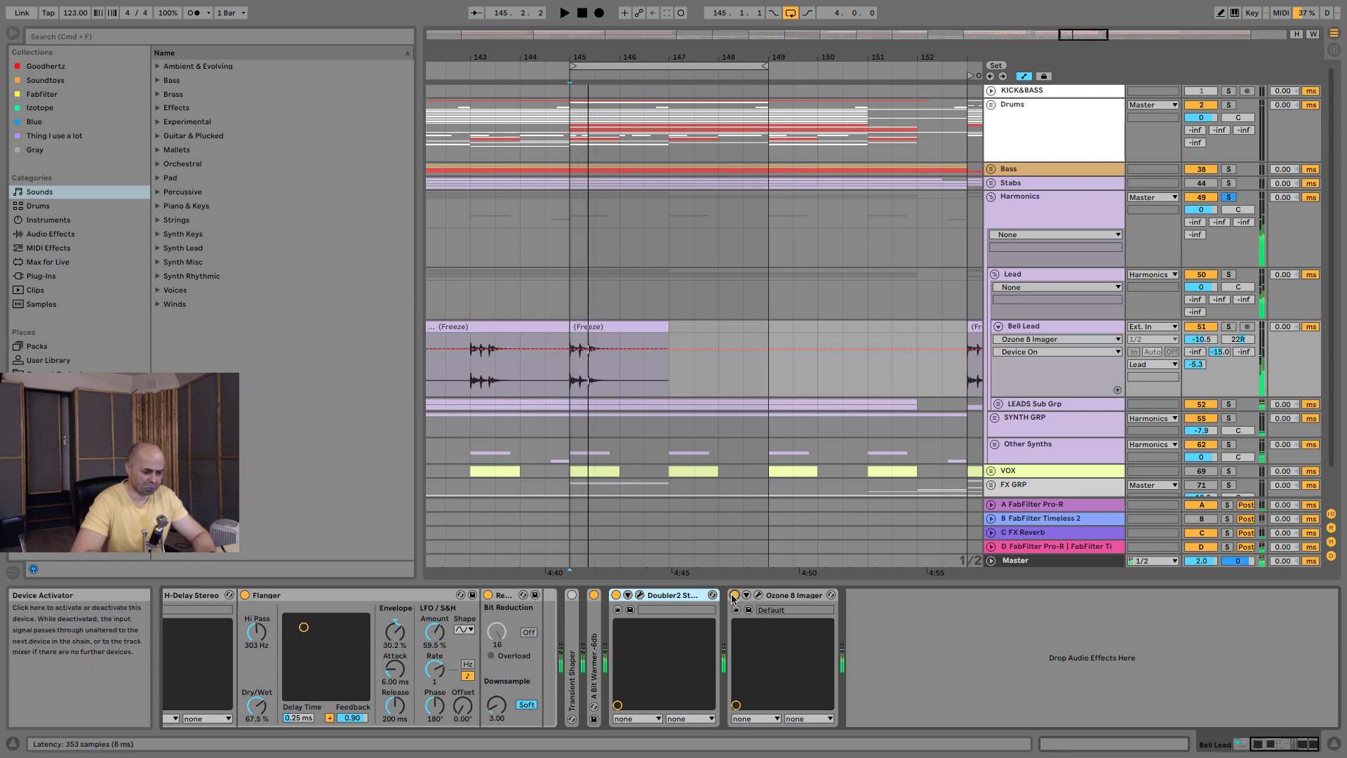
{"action": "key", "text": "space"}
{"action": "left_click", "coordinate": [616, 595]}
{"action": "key", "text": "space"}
{"action": "key", "text": "space"}
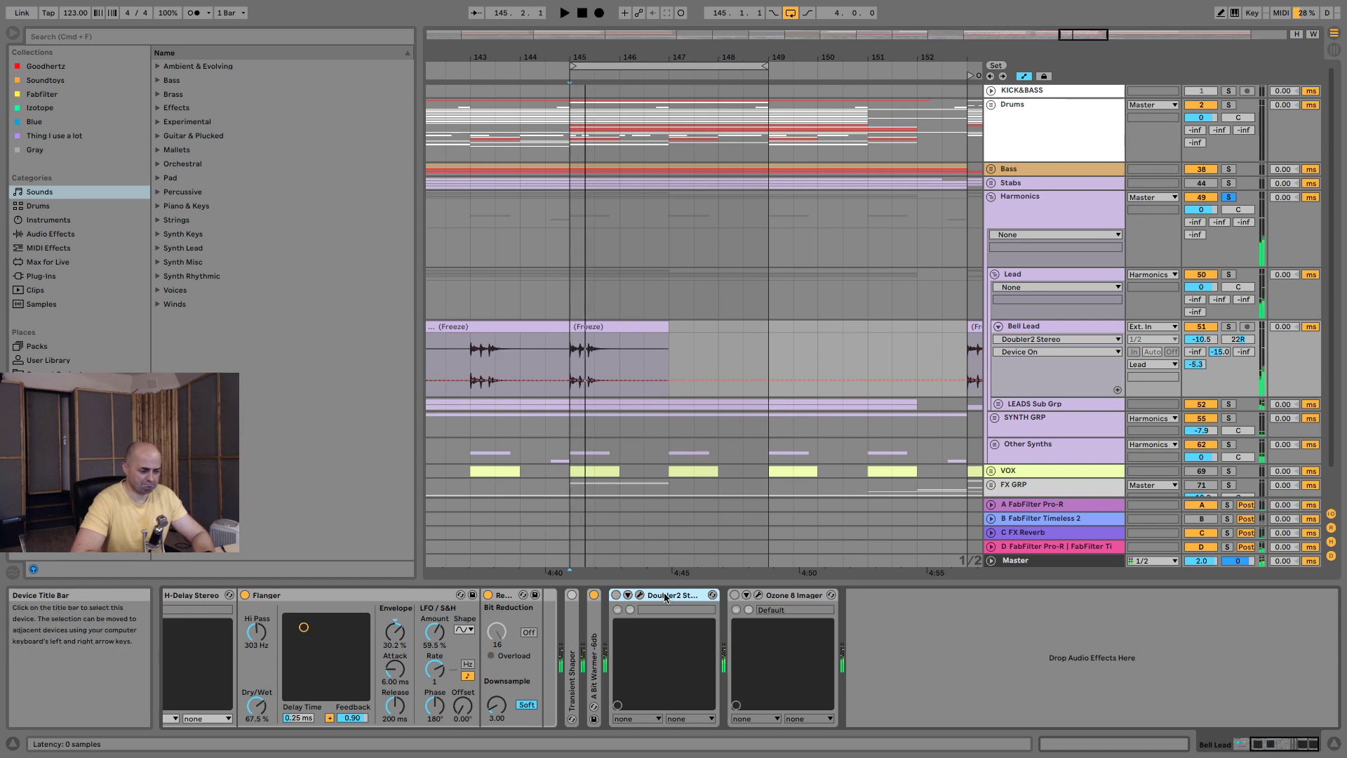
{"action": "key", "text": "Delete"}
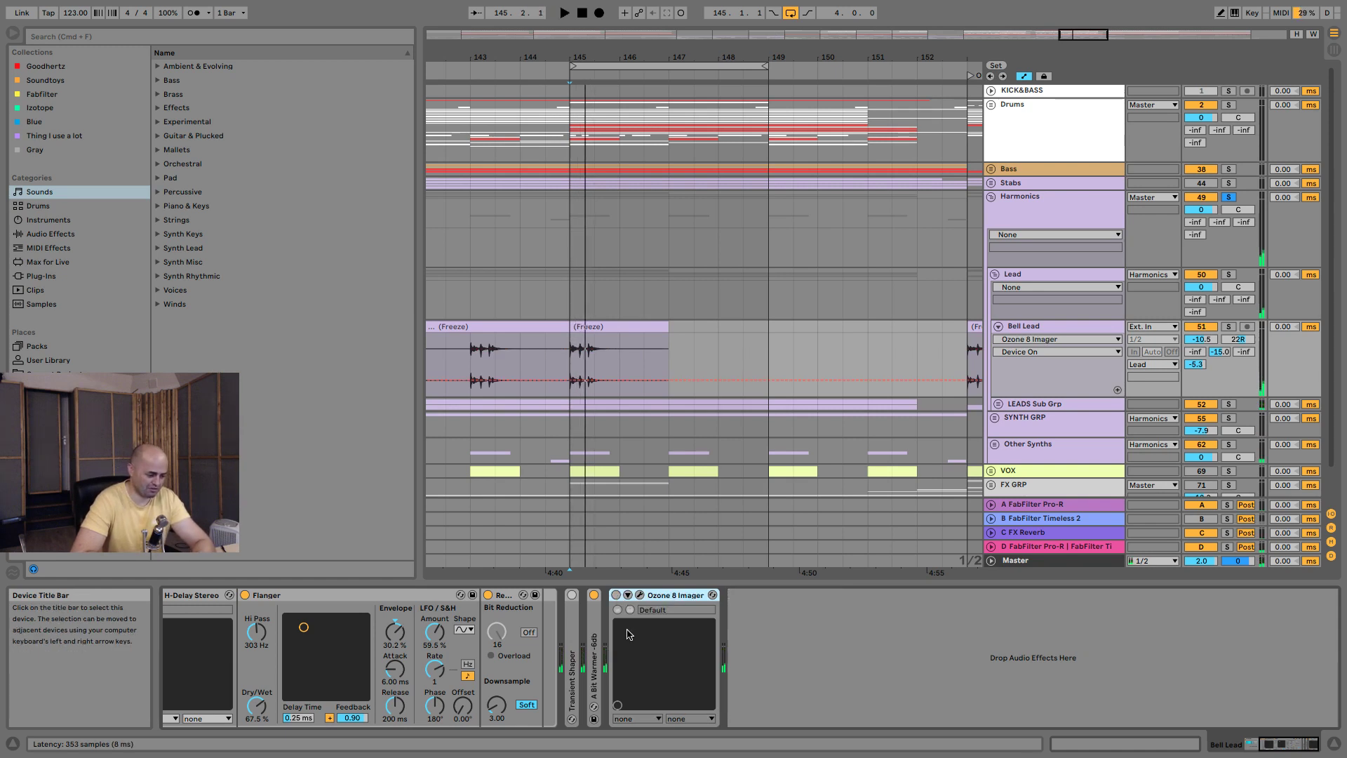
{"action": "key", "text": "Delete"}
Audition Bell Lead with the A Bit Warmer -6db saturator, then delete it and the disabled Transient Shaper.
{"action": "double_click", "coordinate": [594, 648]}
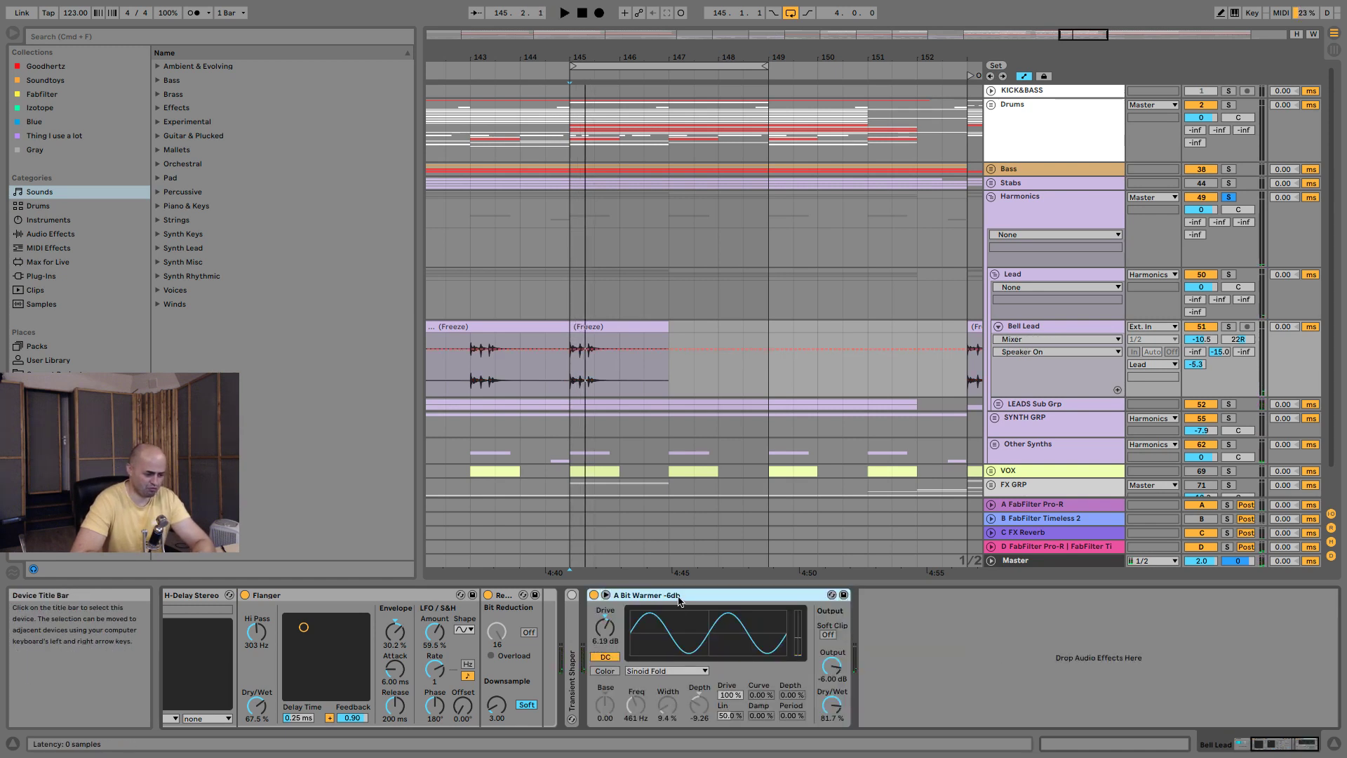
{"action": "key", "text": "space"}
{"action": "key", "text": "space"}
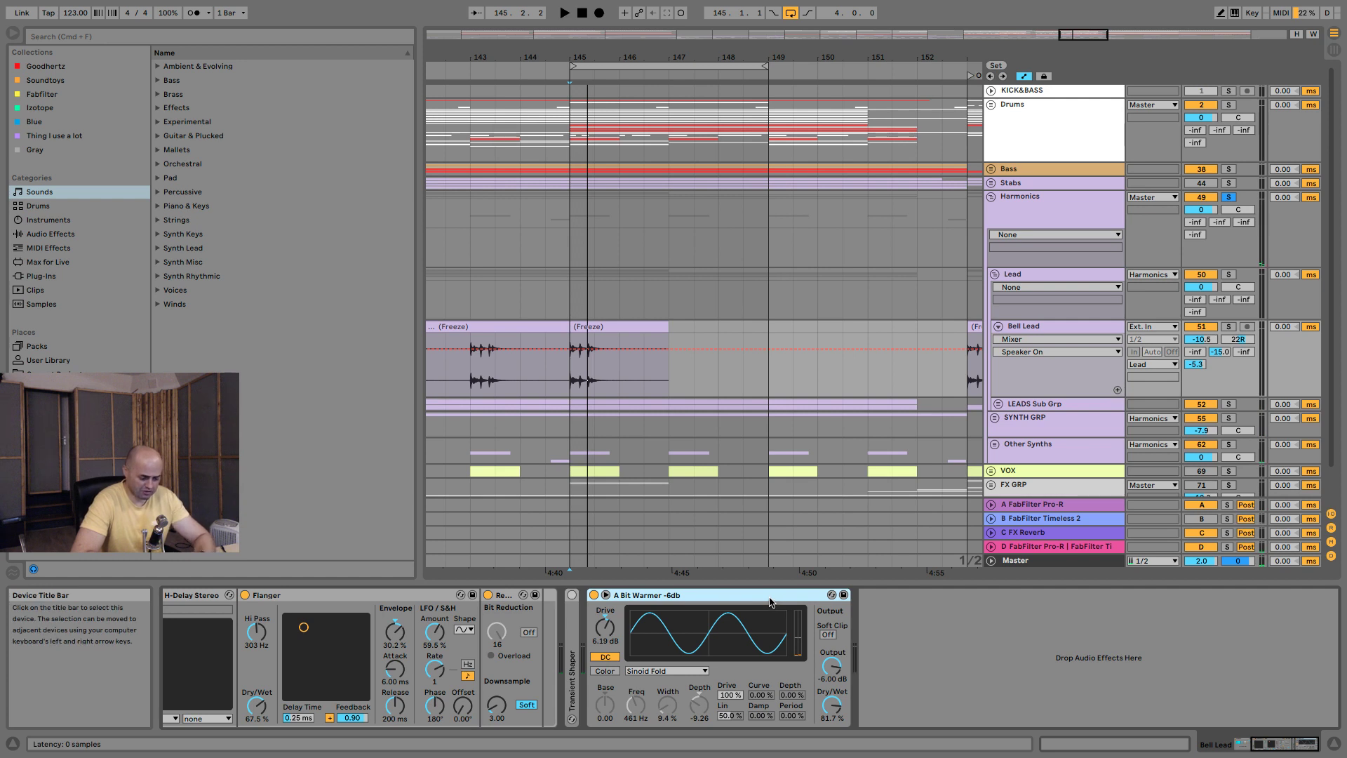
{"action": "key", "text": "Delete"}
{"action": "double_click", "coordinate": [573, 662]}
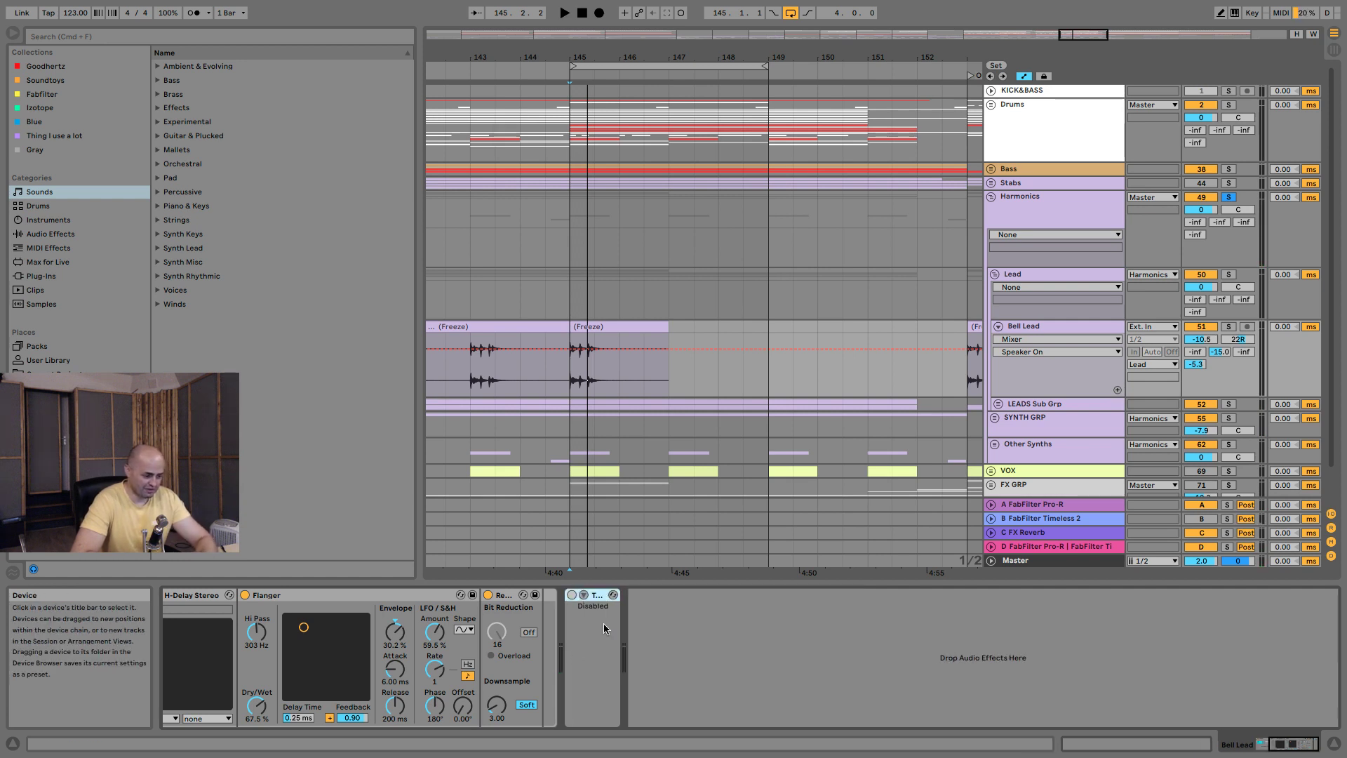
Bypass Bell Lead's Audio Effect Rack during playback to compare the sound, then delete the rack.
{"action": "left_click", "coordinate": [1269, 748]}
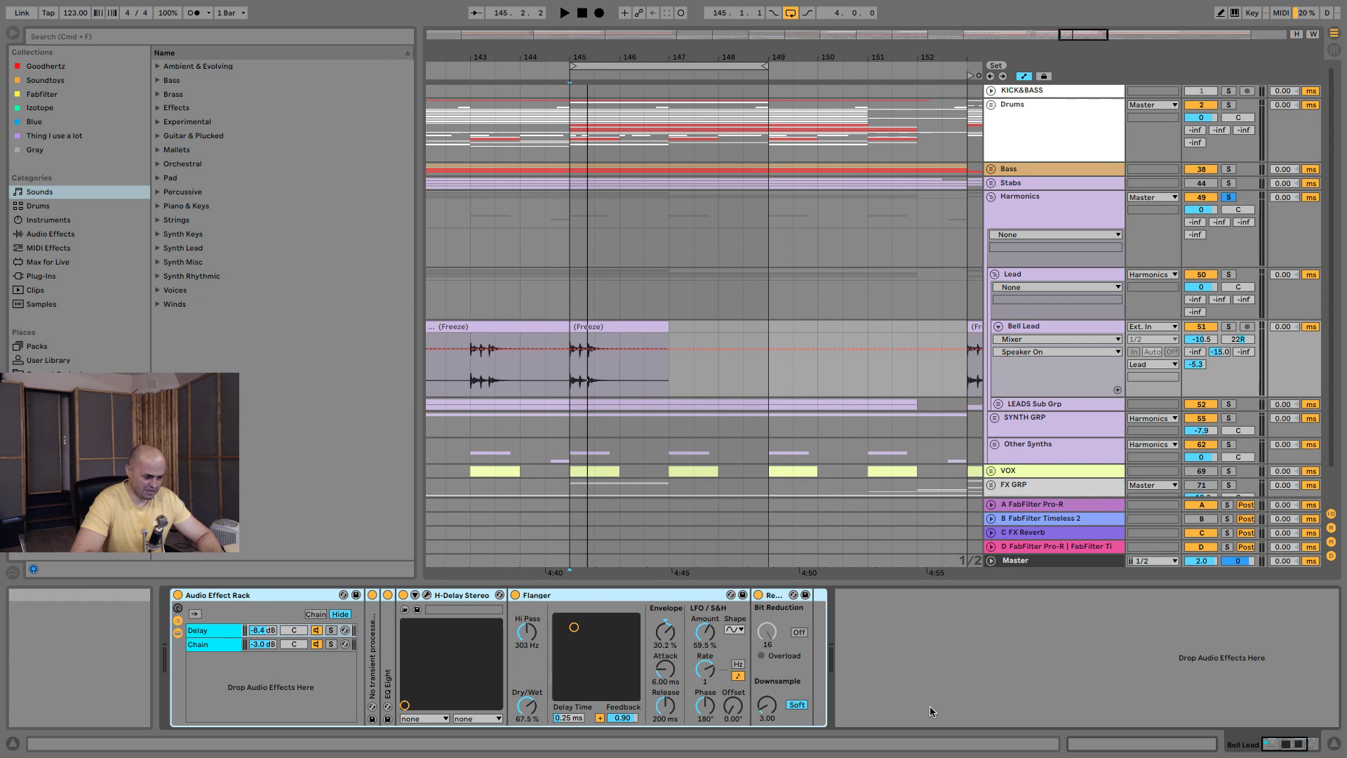
{"action": "left_click", "coordinate": [178, 595]}
{"action": "key", "text": "space"}
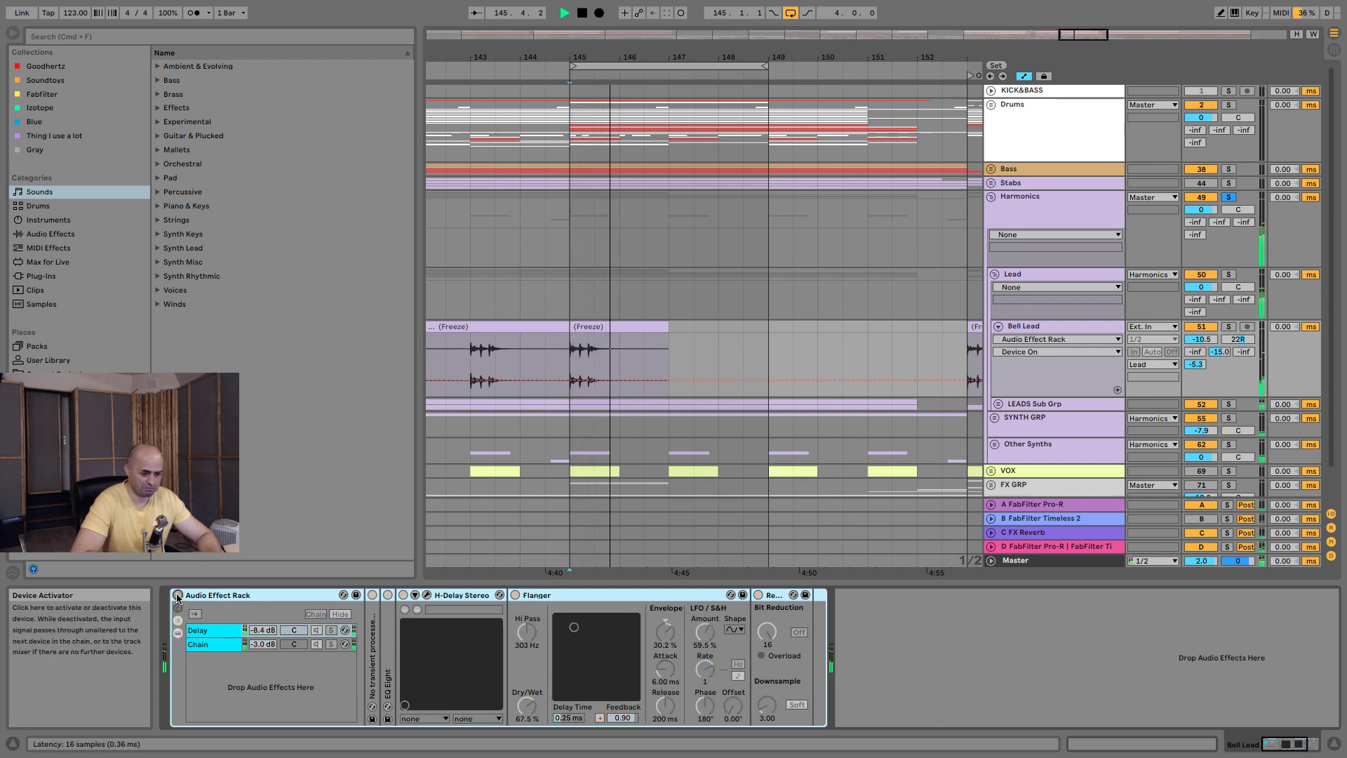
{"action": "key", "text": "space"}
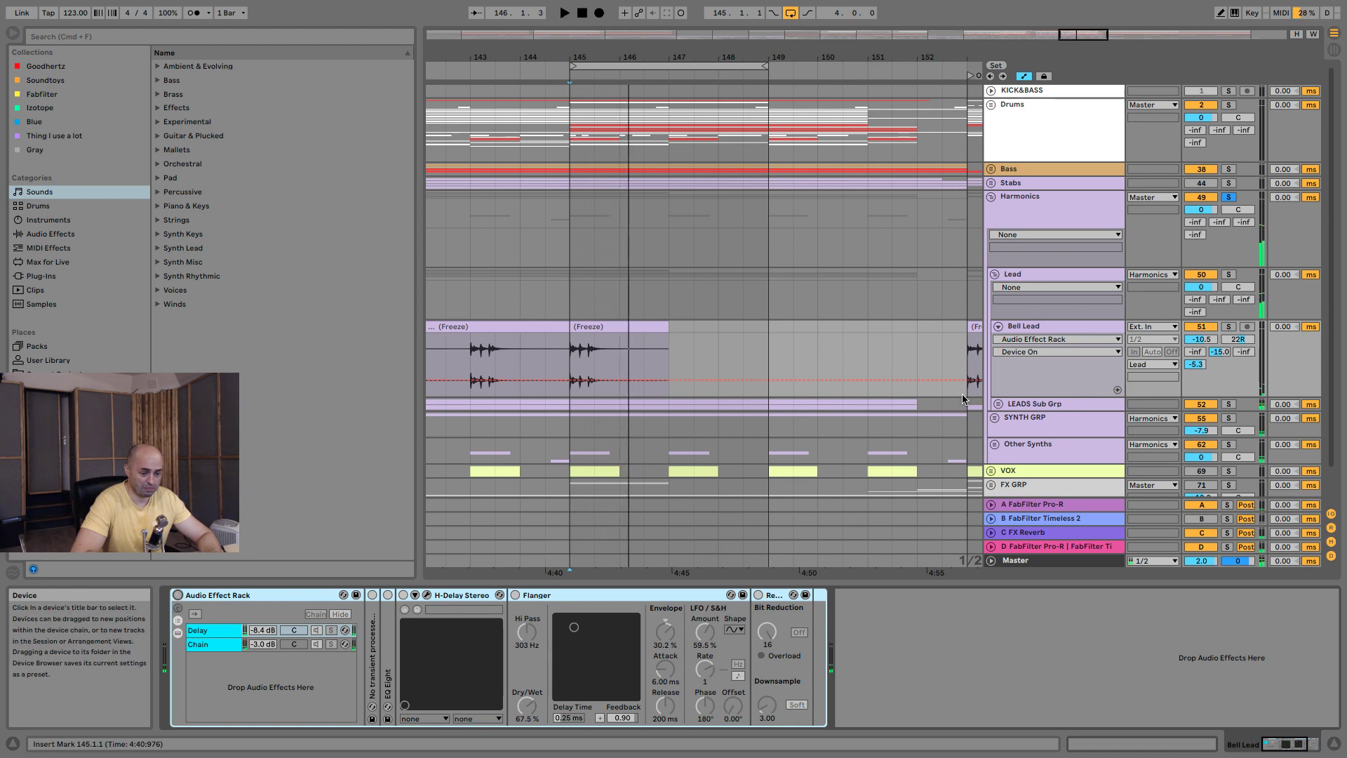
{"action": "left_click", "coordinate": [252, 594]}
{"action": "key", "text": "Delete"}
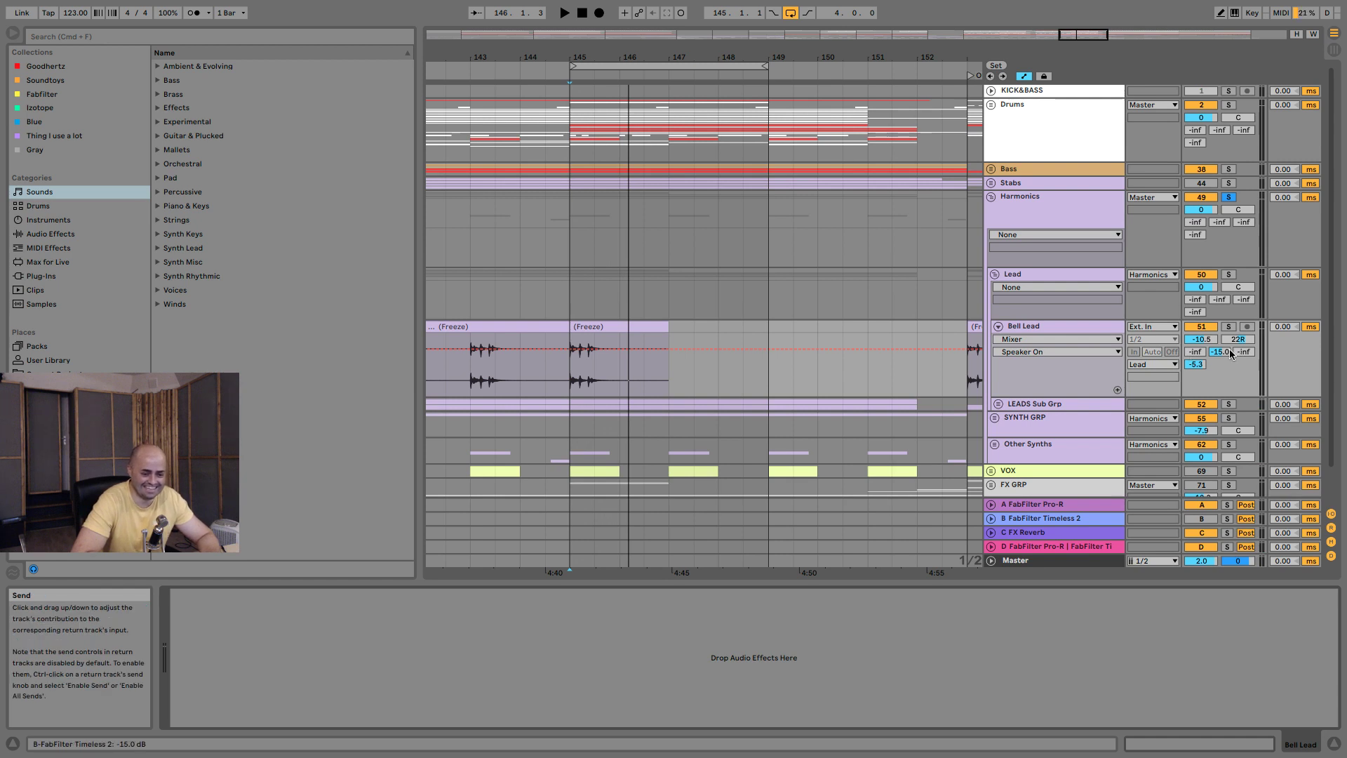
Play the soloed Harmonics group to hear Bell Lead without any devices.
{"action": "left_click", "coordinate": [1043, 325]}
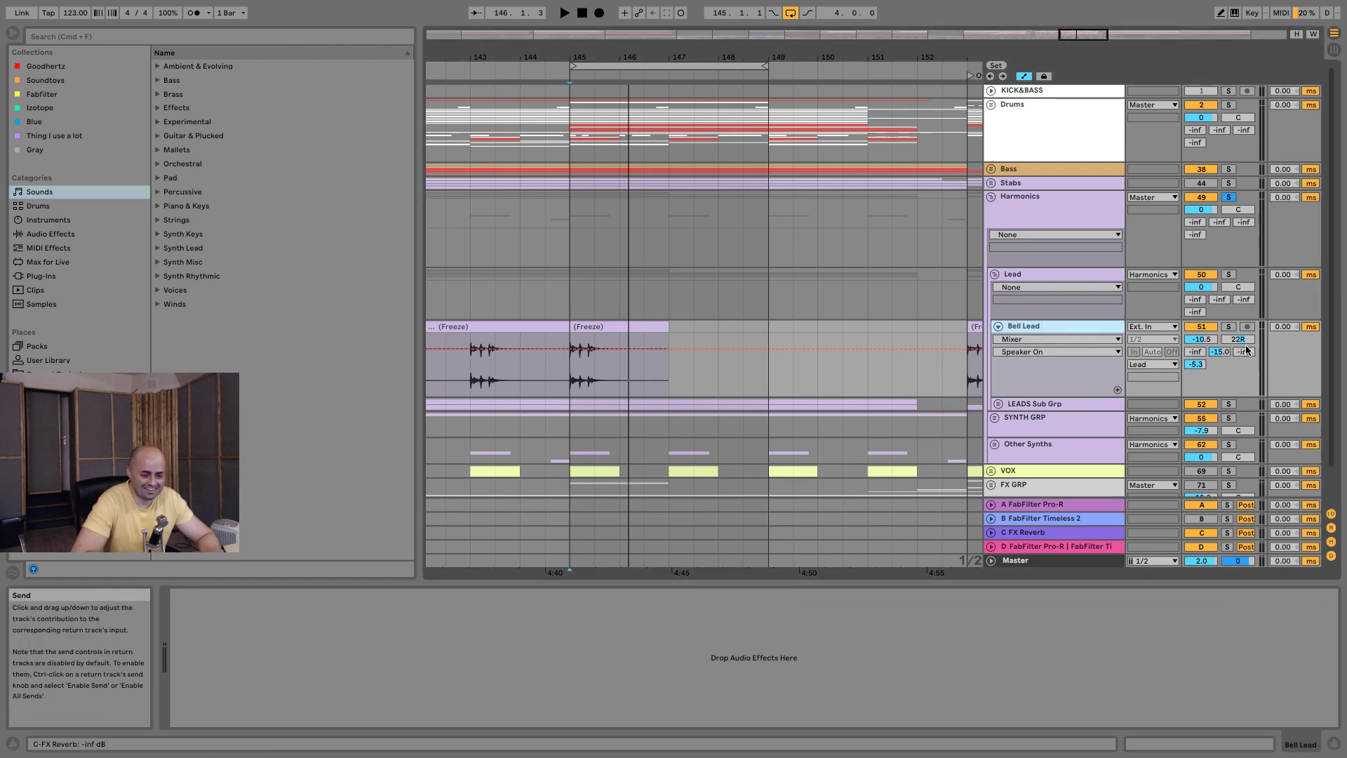
{"action": "key", "text": "space"}
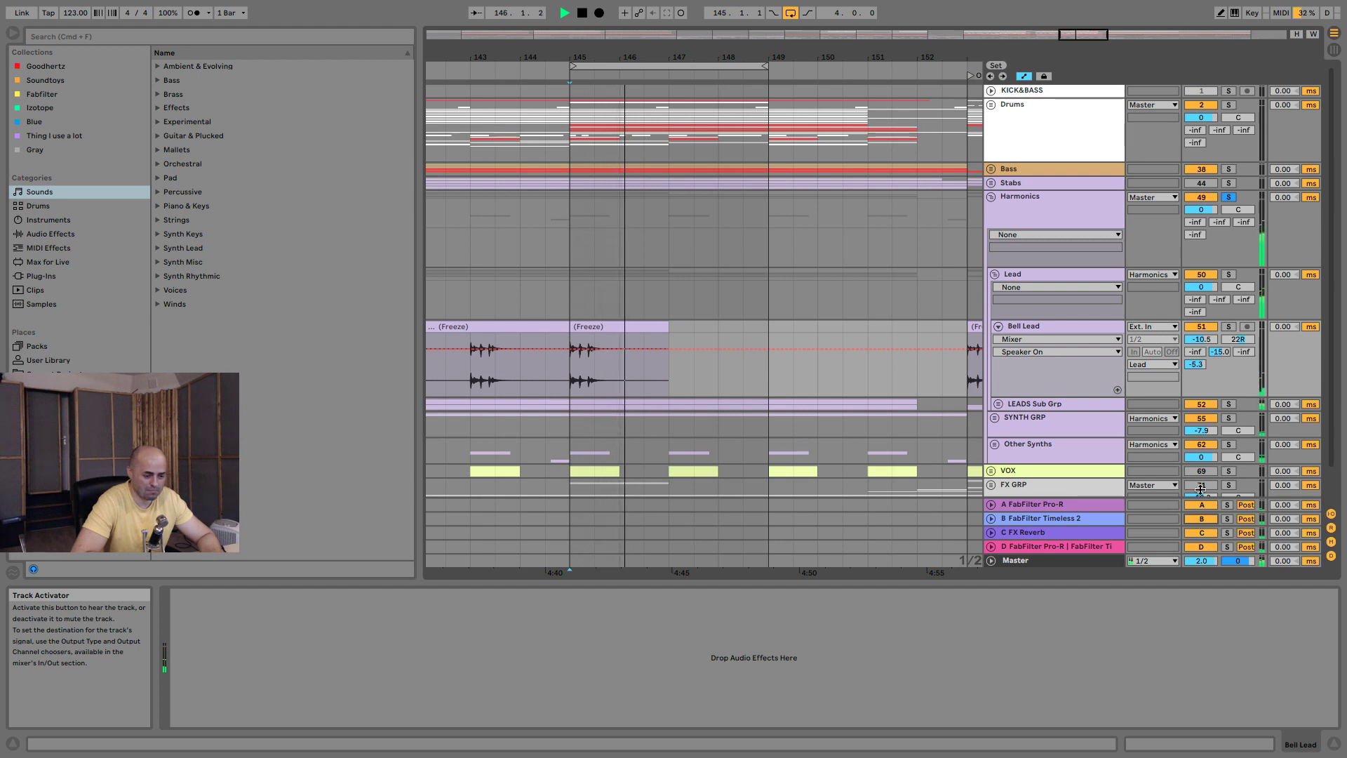
{"action": "key", "text": "space"}
Deactivate the LEADS Sub Grp track and reset Bell Lead's panning to centre.
{"action": "left_click", "coordinate": [1201, 405]}
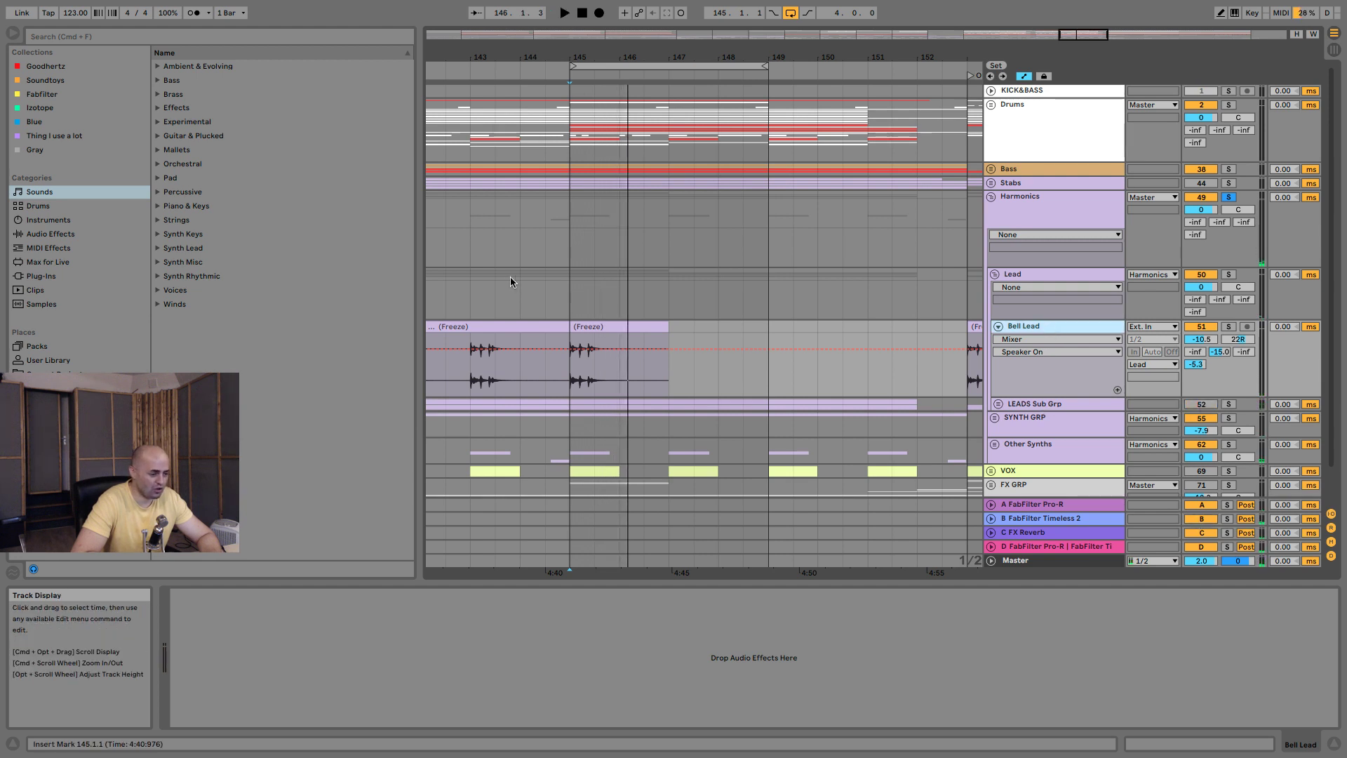
{"action": "left_click", "coordinate": [142, 38]}
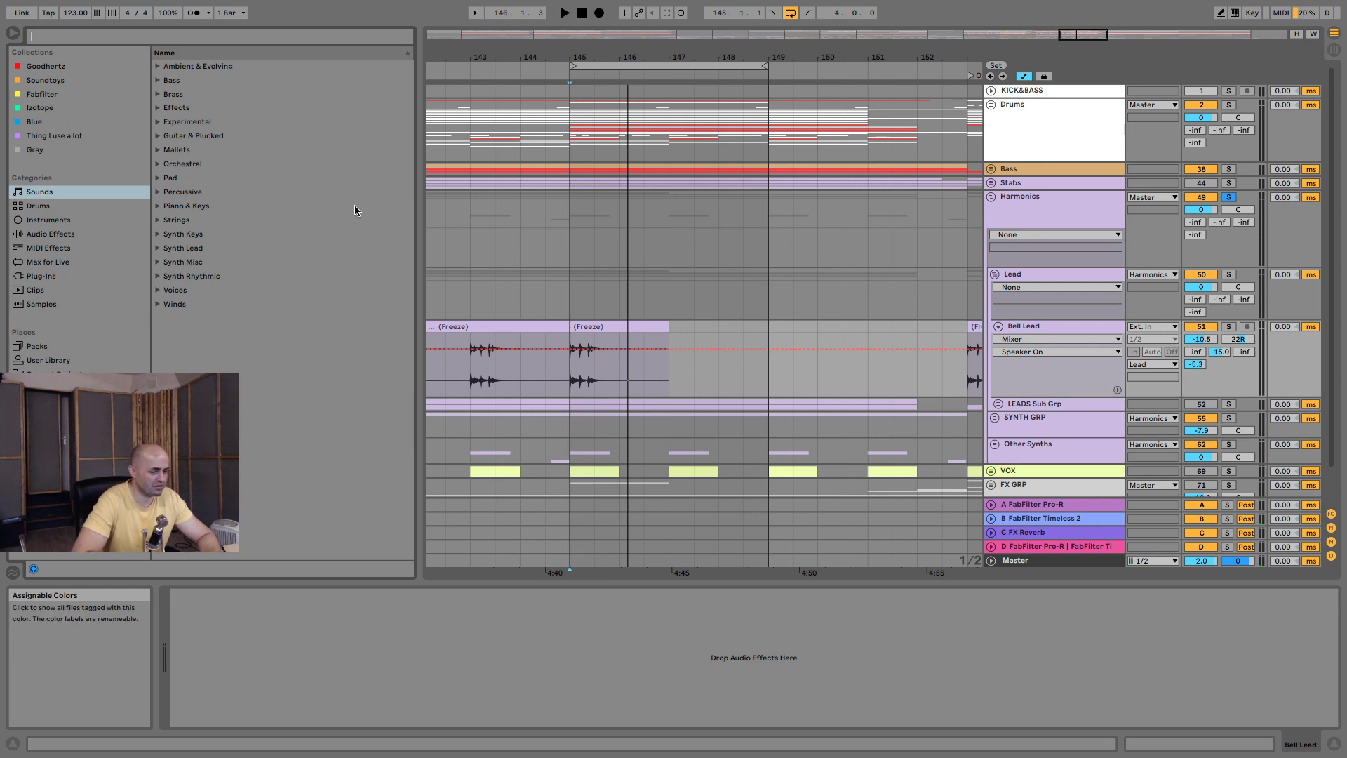
{"action": "left_click", "coordinate": [1239, 339]}
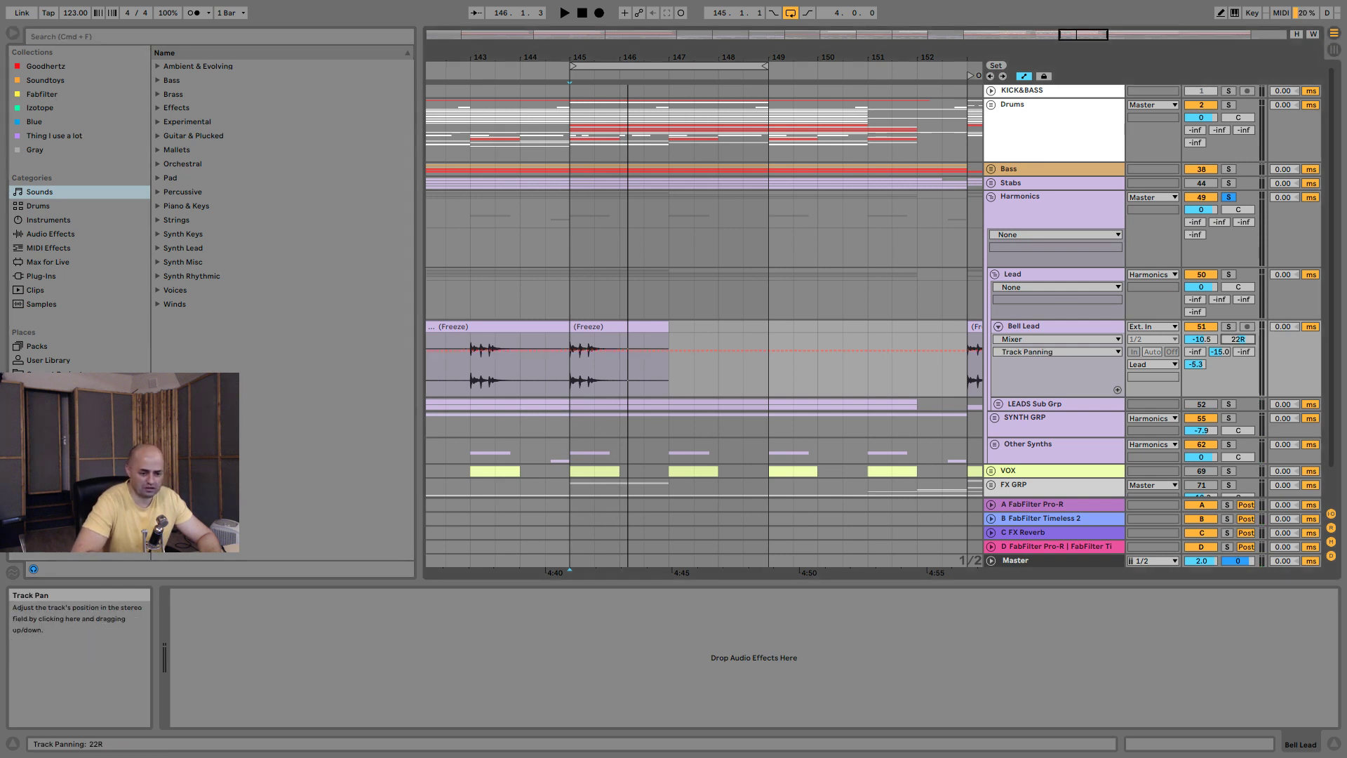
Search all browser content for "auto pan" and add the Auto Pan device to the Bell Lead track.
{"action": "left_click", "coordinate": [210, 39]}
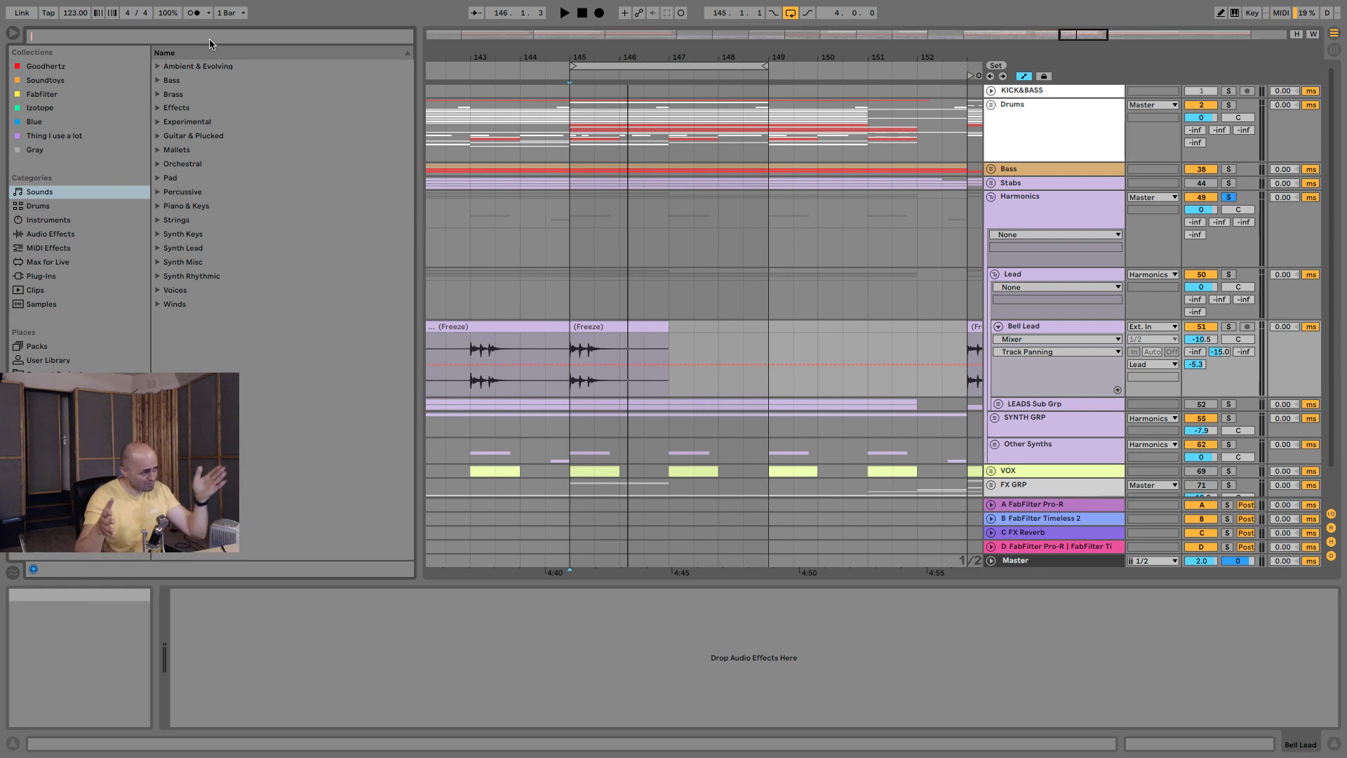
{"action": "type", "text": "au"}
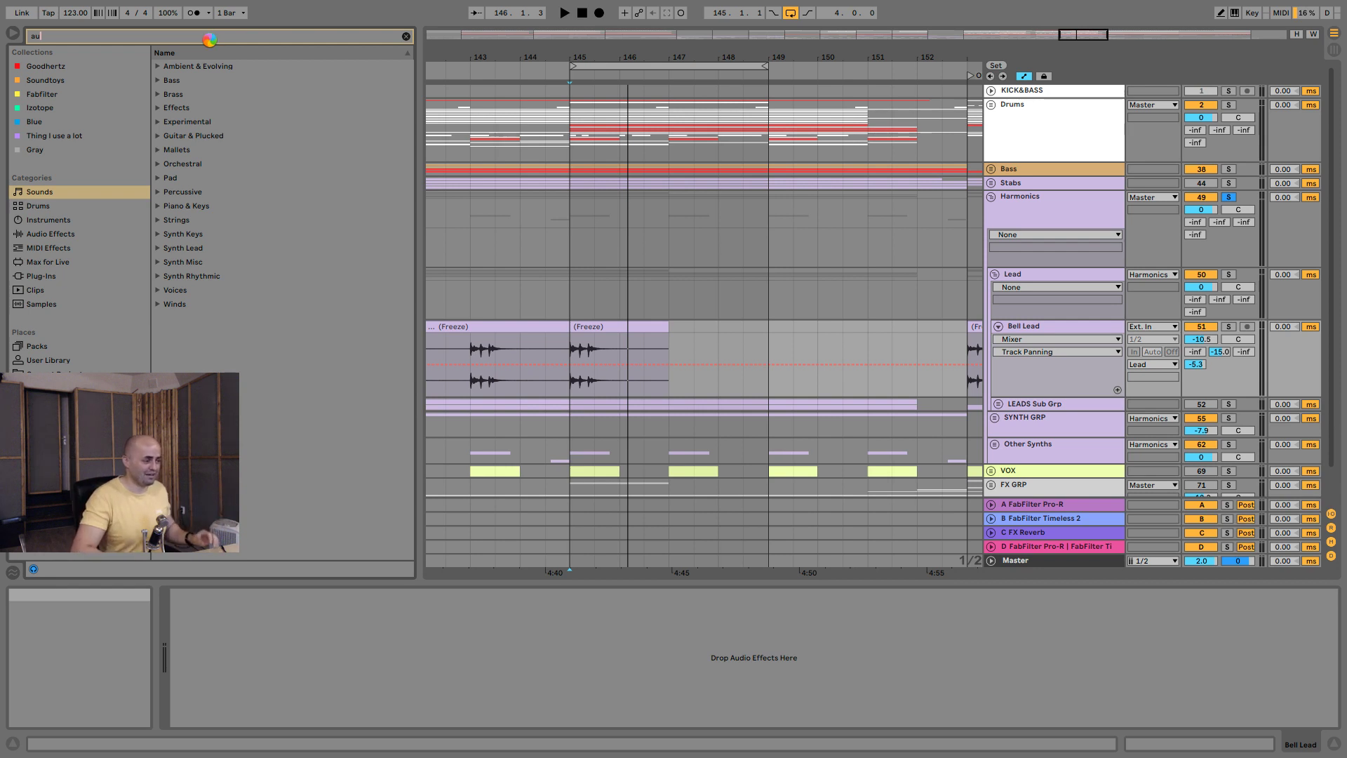
{"action": "type", "text": "to pan"}
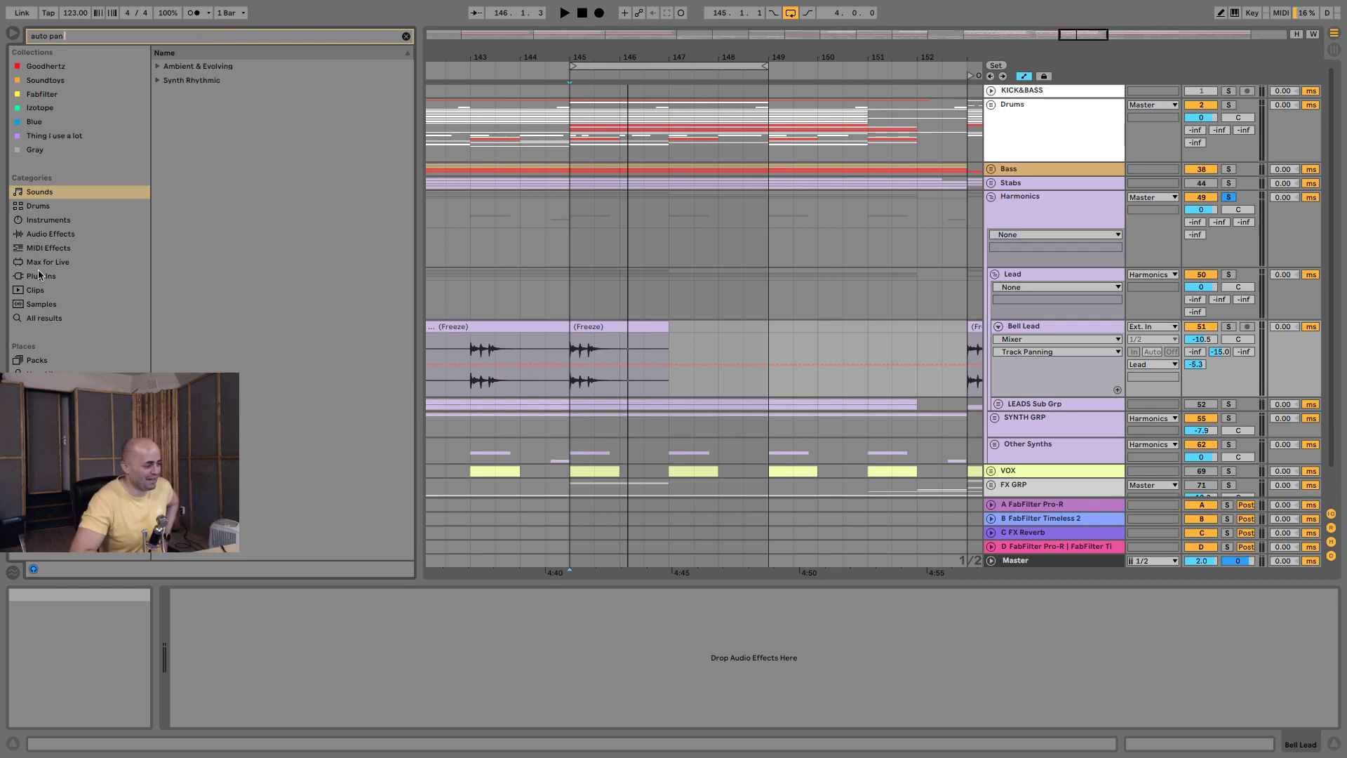
{"action": "left_click", "coordinate": [40, 317]}
{"action": "left_click_drag", "start_coordinate": [182, 65], "coordinate": [462, 314]}
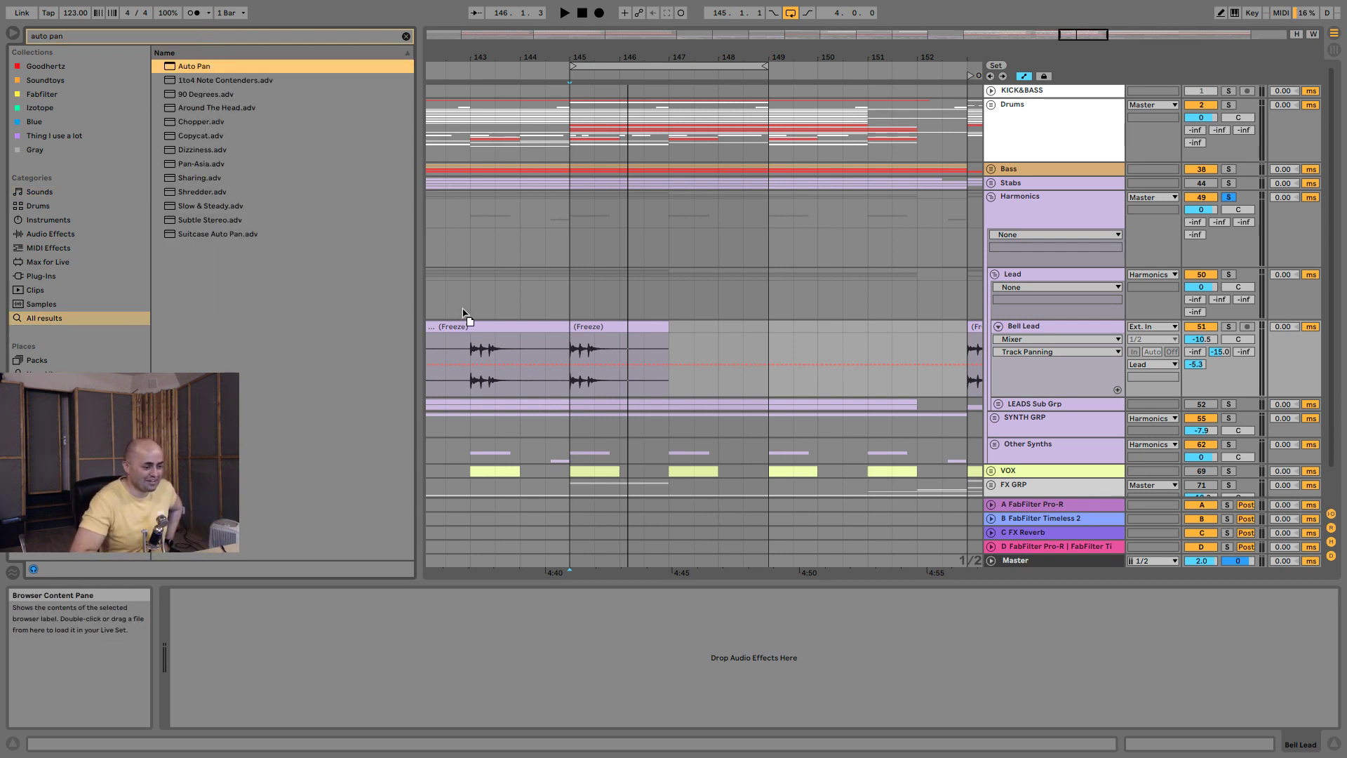
{"action": "left_click_drag", "start_coordinate": [600, 374], "coordinate": [601, 378]}
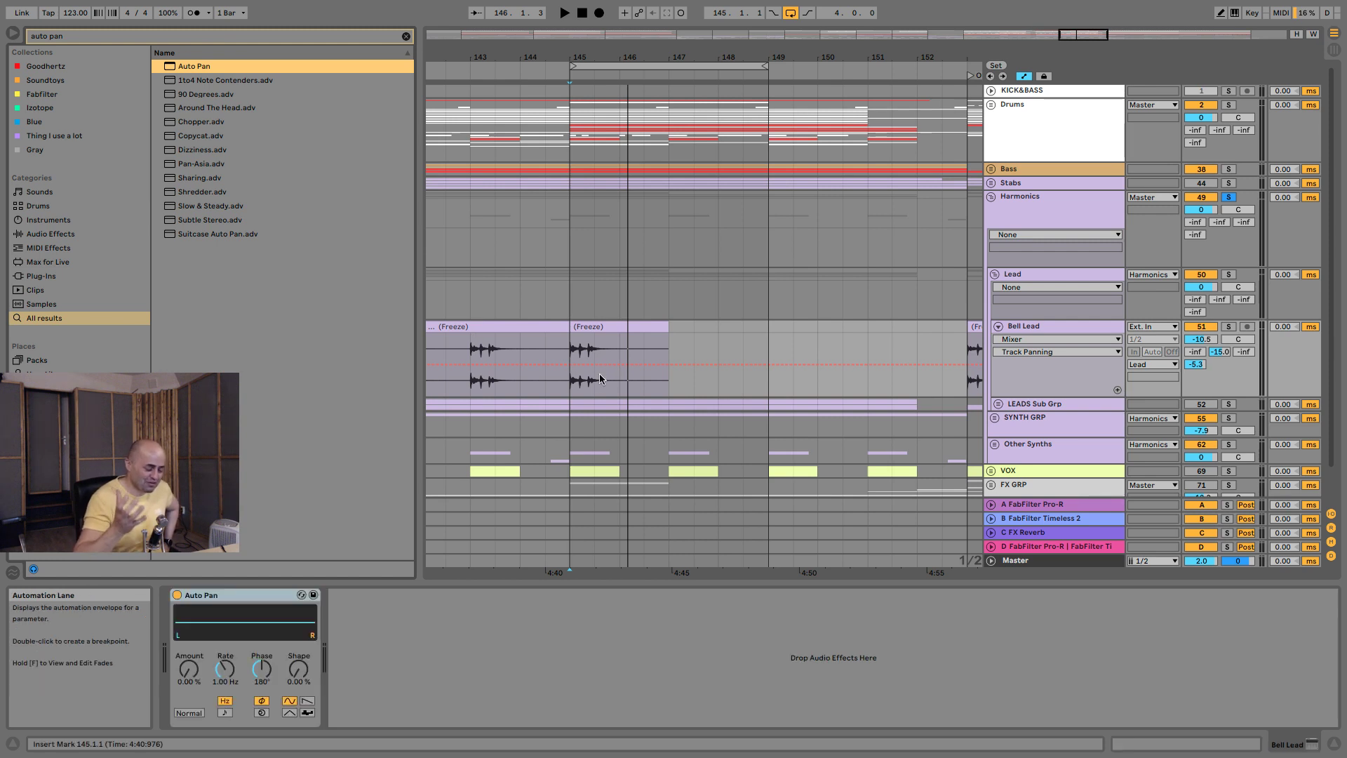
Sync Bell Lead's Auto Pan to tempo with a 3/8 rate and set its amount to 35.7%.
{"action": "left_click", "coordinate": [224, 712]}
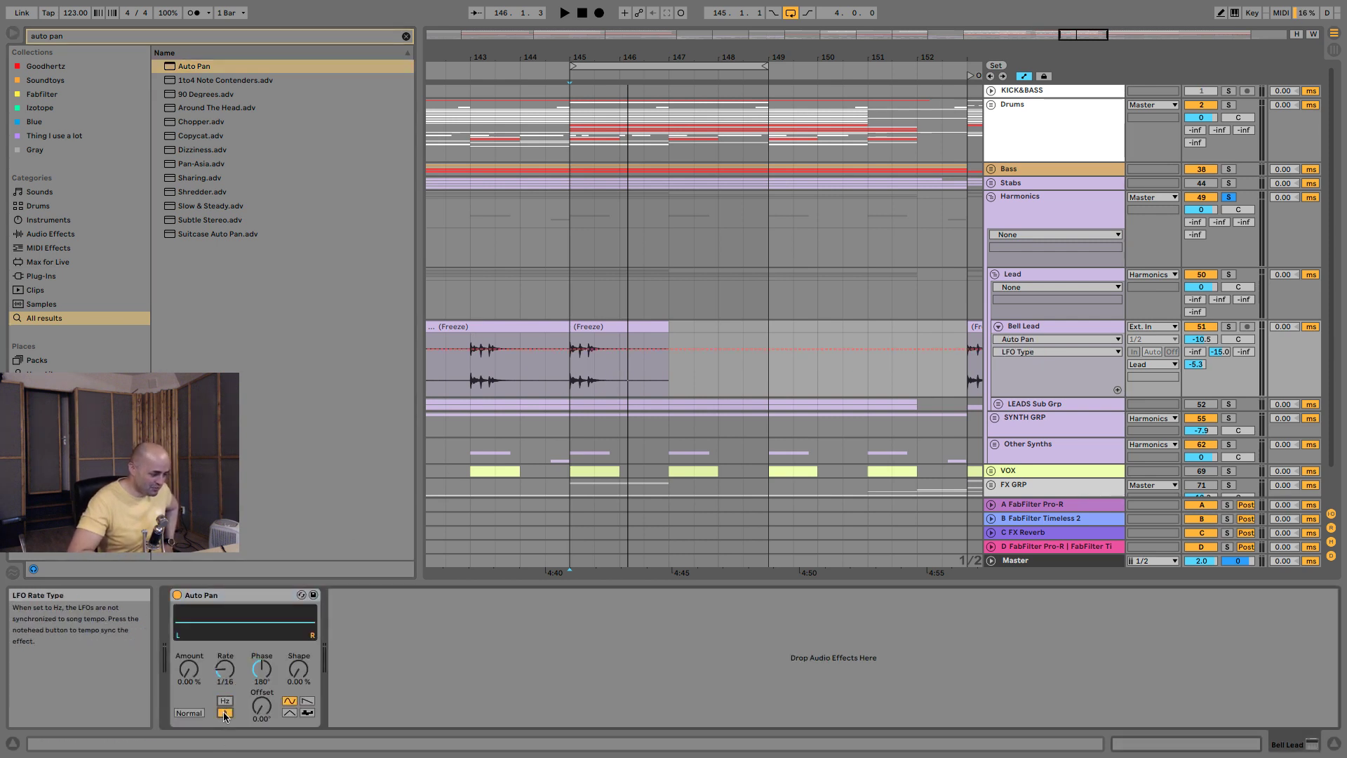
{"action": "left_click", "coordinate": [231, 675]}
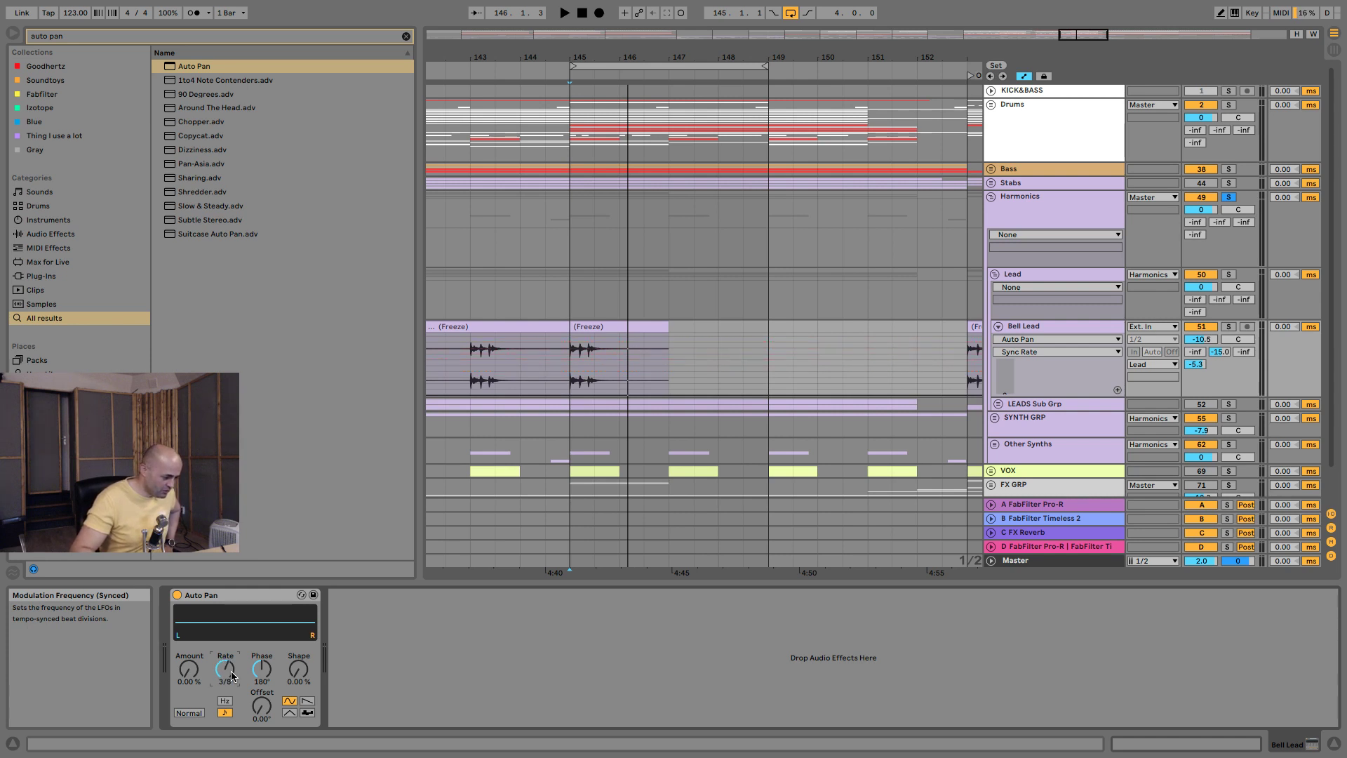
{"action": "left_click_drag", "start_coordinate": [188, 670], "coordinate": [189, 635]}
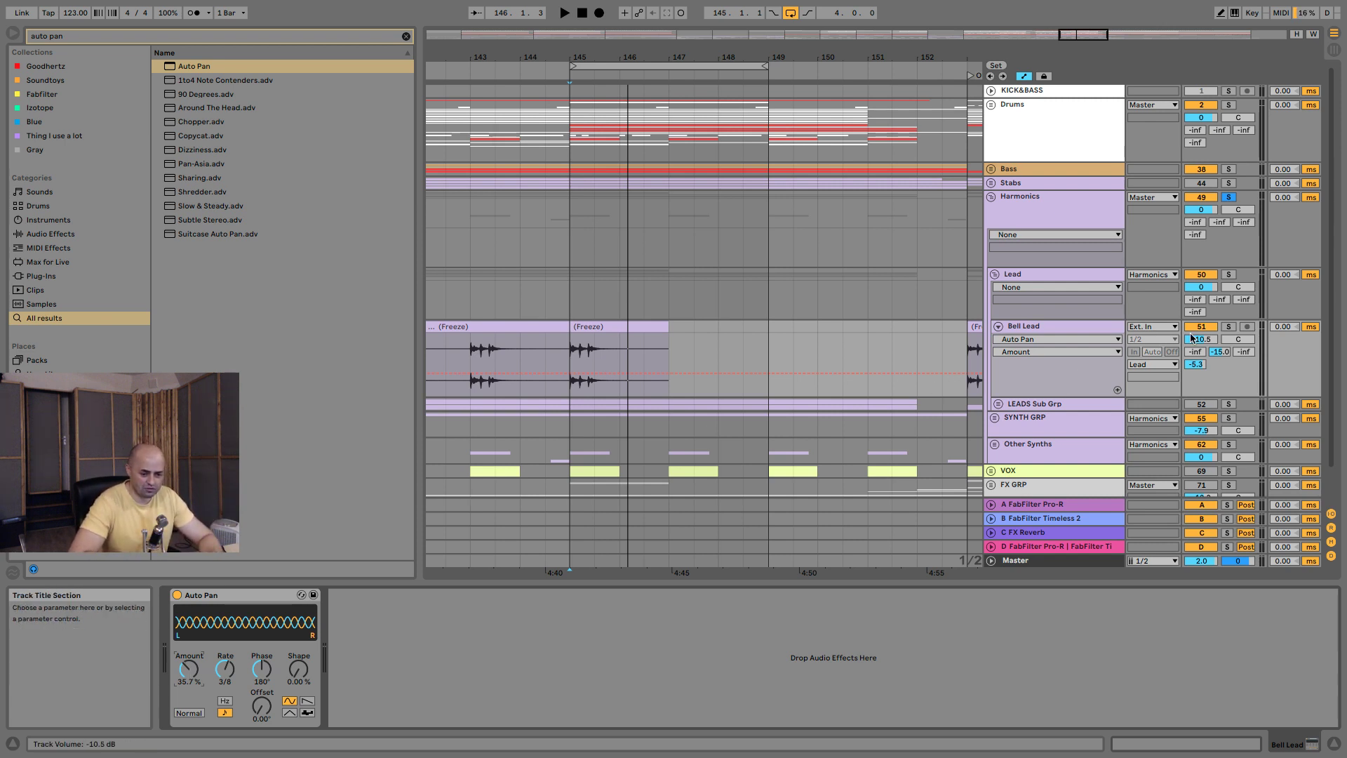
Solo Bell Lead, set the Auto Pan rate to 1/2, and audition the panning movement repeatedly.
{"action": "left_click", "coordinate": [1228, 327]}
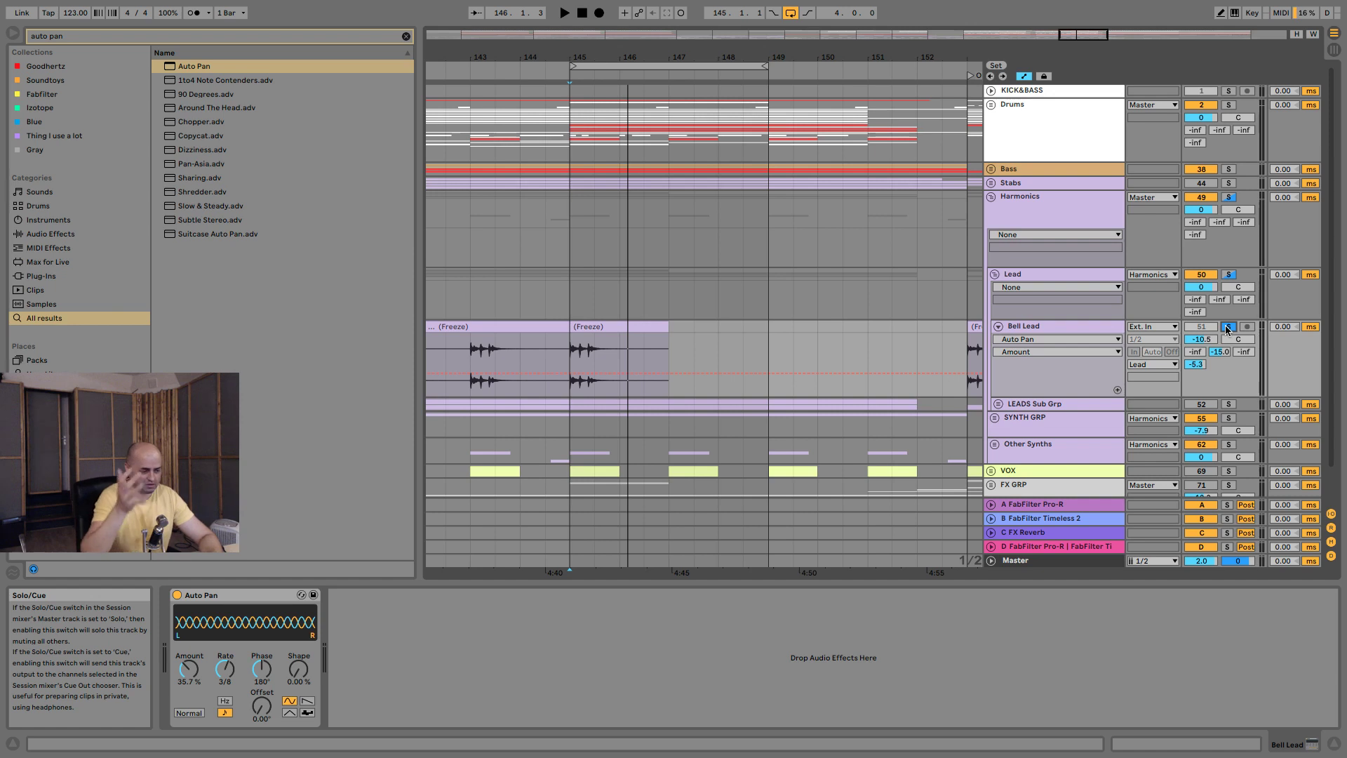
{"action": "key", "text": "space"}
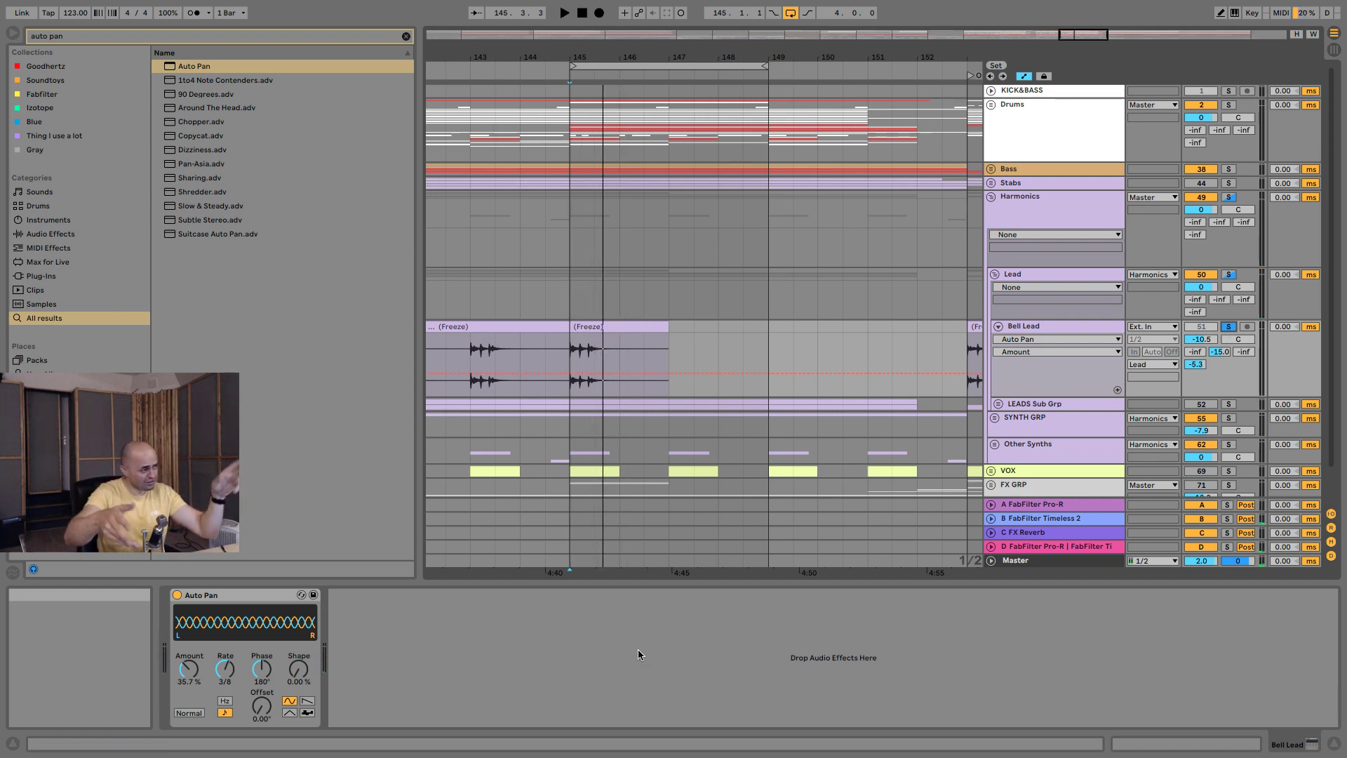
{"action": "left_click", "coordinate": [230, 673]}
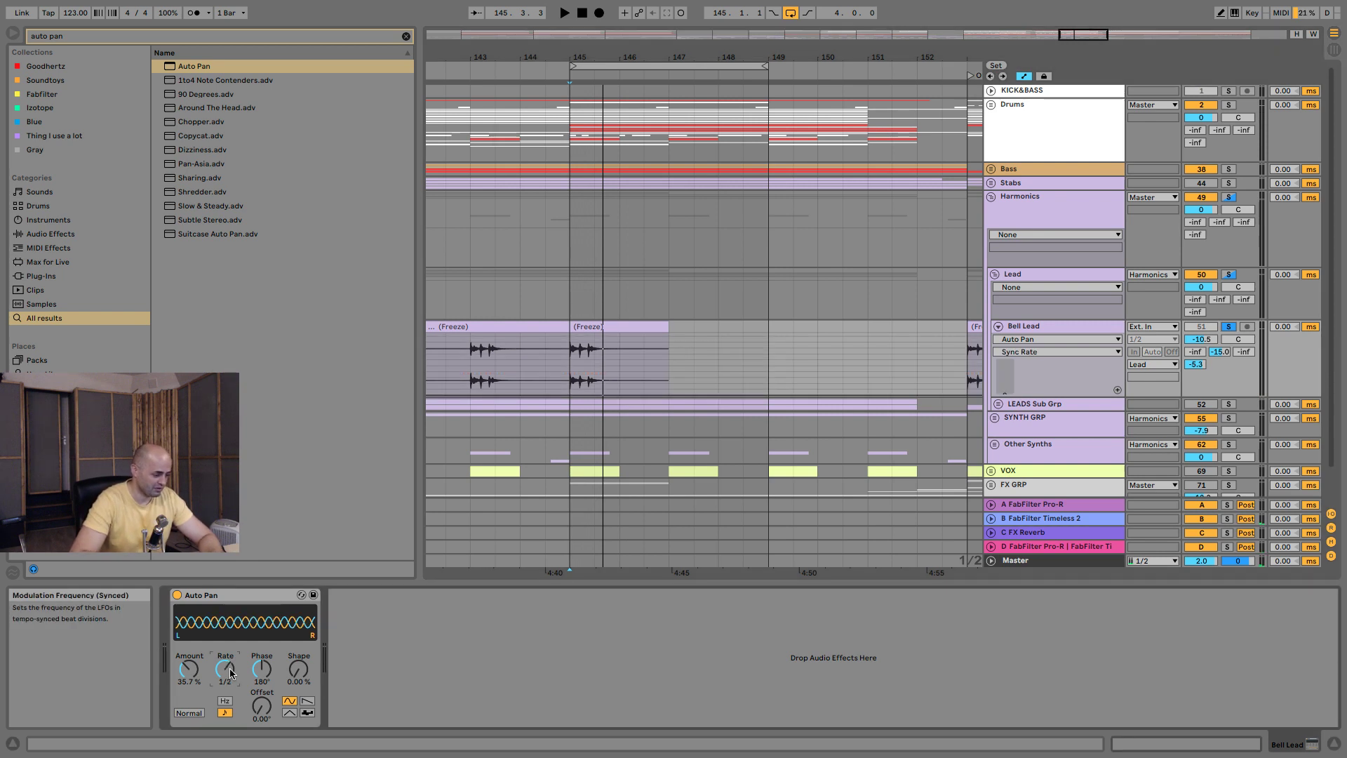
{"action": "key", "text": "space"}
{"action": "key", "text": "space"}
{"action": "key", "text": "space"}
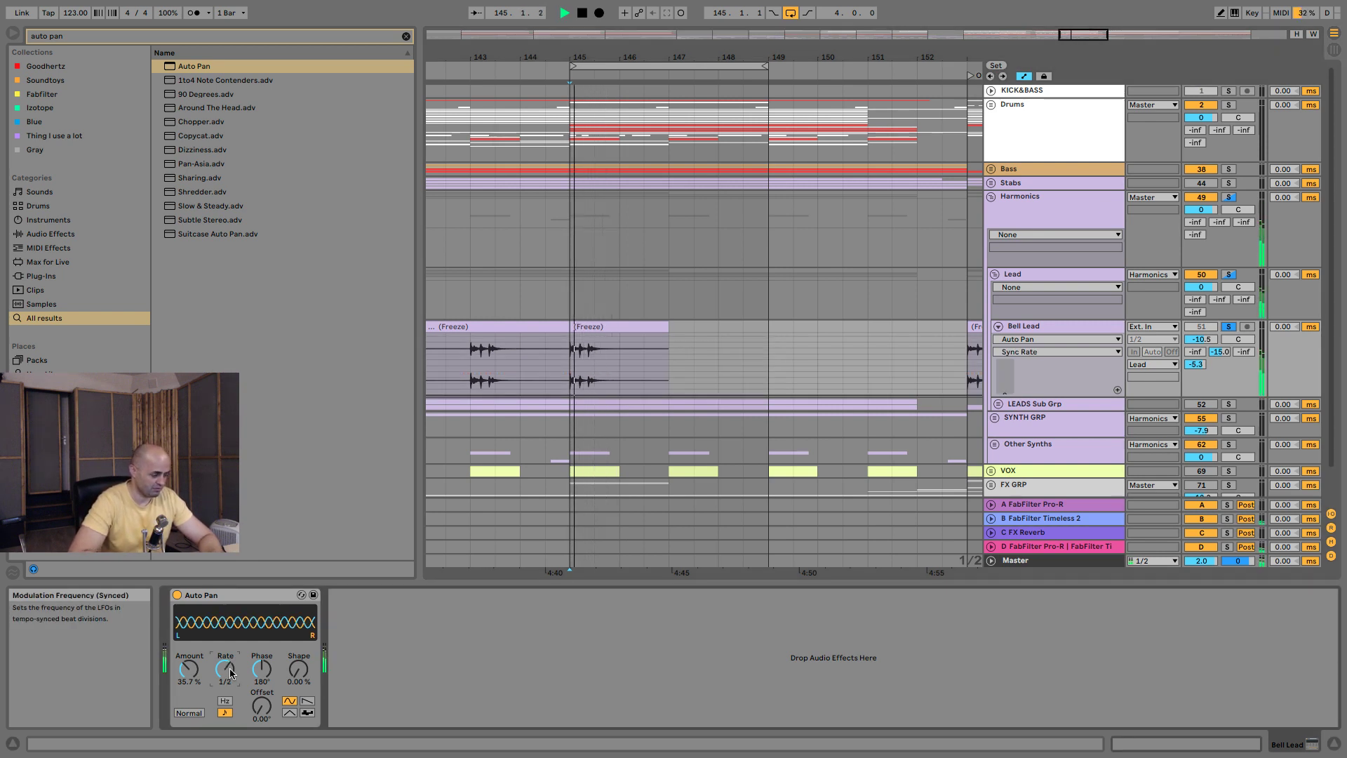
{"action": "key", "text": "space"}
{"action": "key", "text": "space"}
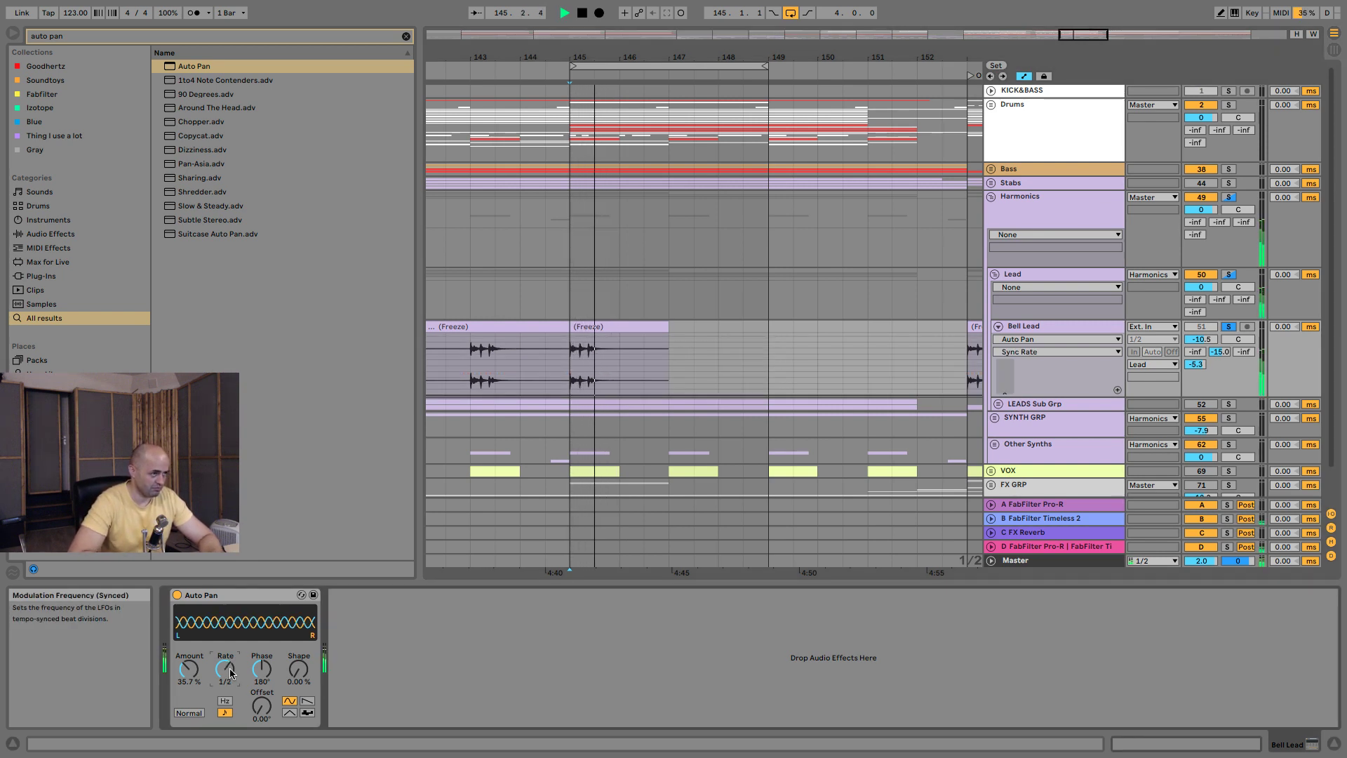
{"action": "key", "text": "space"}
{"action": "key", "text": "space"}
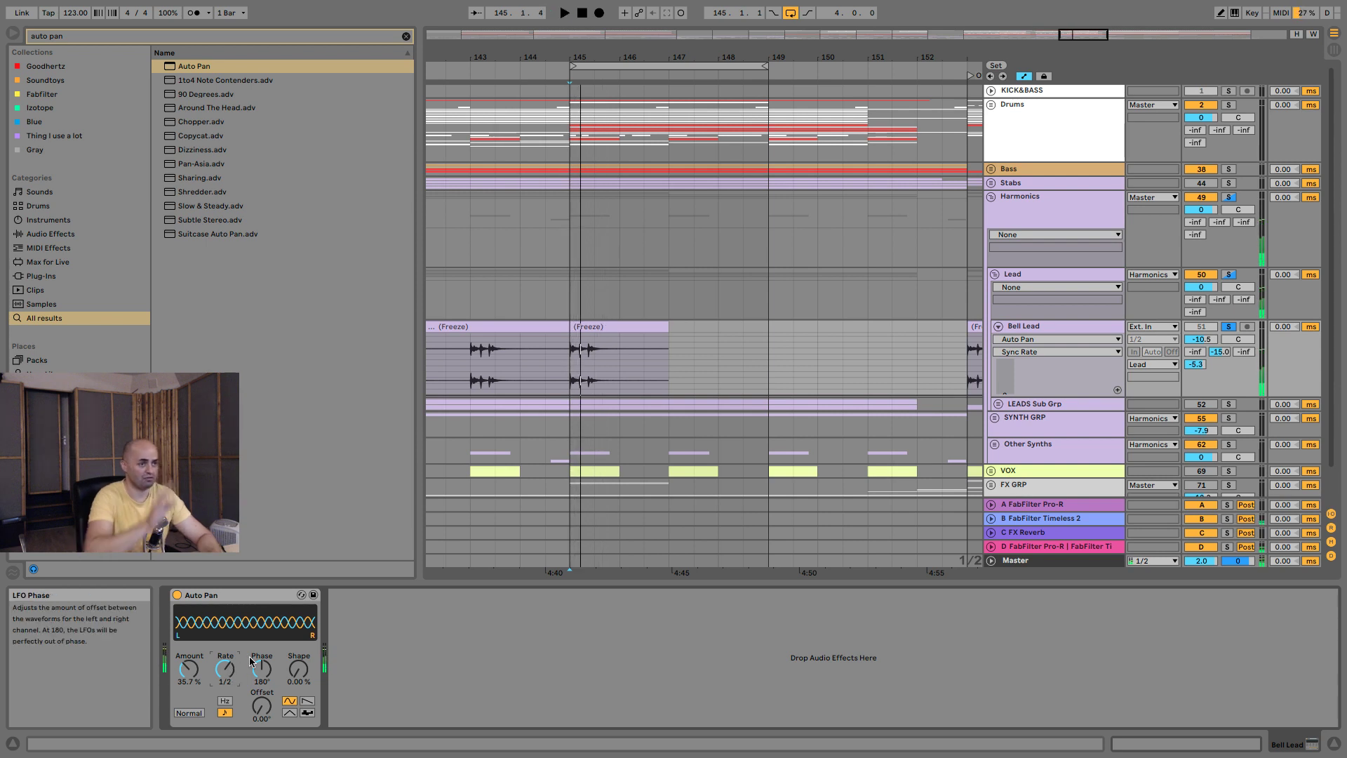
{"action": "key", "text": "space"}
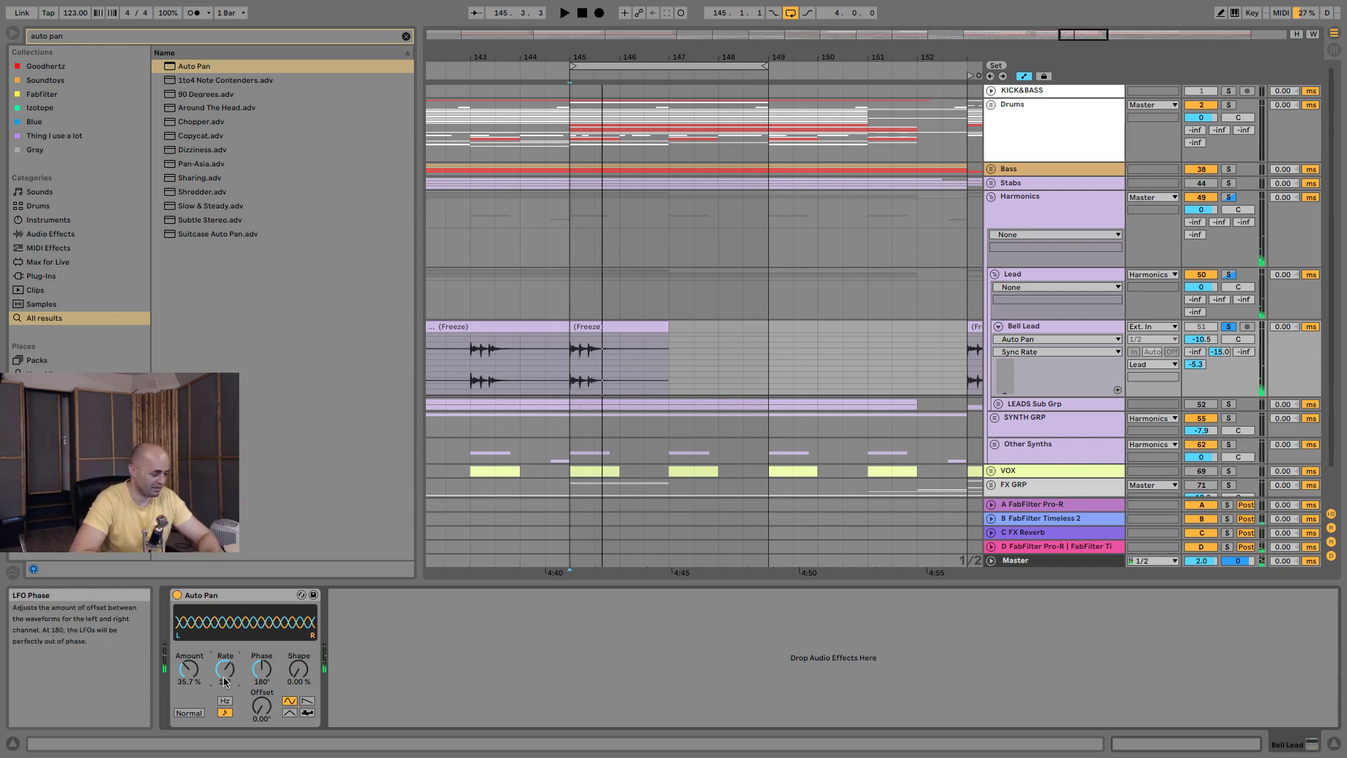
Set the Auto Pan shape to 100% and play Bell Lead to check the harder panning.
{"action": "left_click_drag", "start_coordinate": [303, 666], "coordinate": [303, 610]}
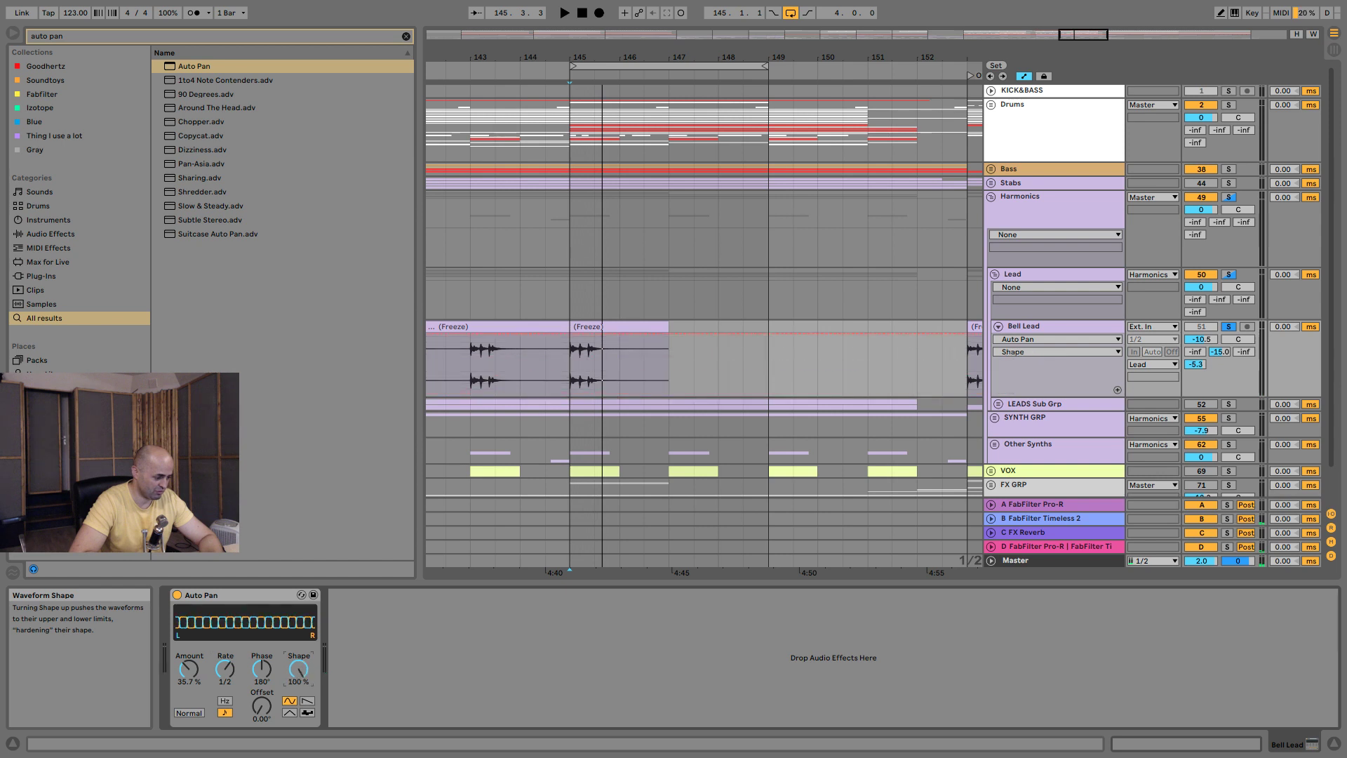
{"action": "key", "text": "space"}
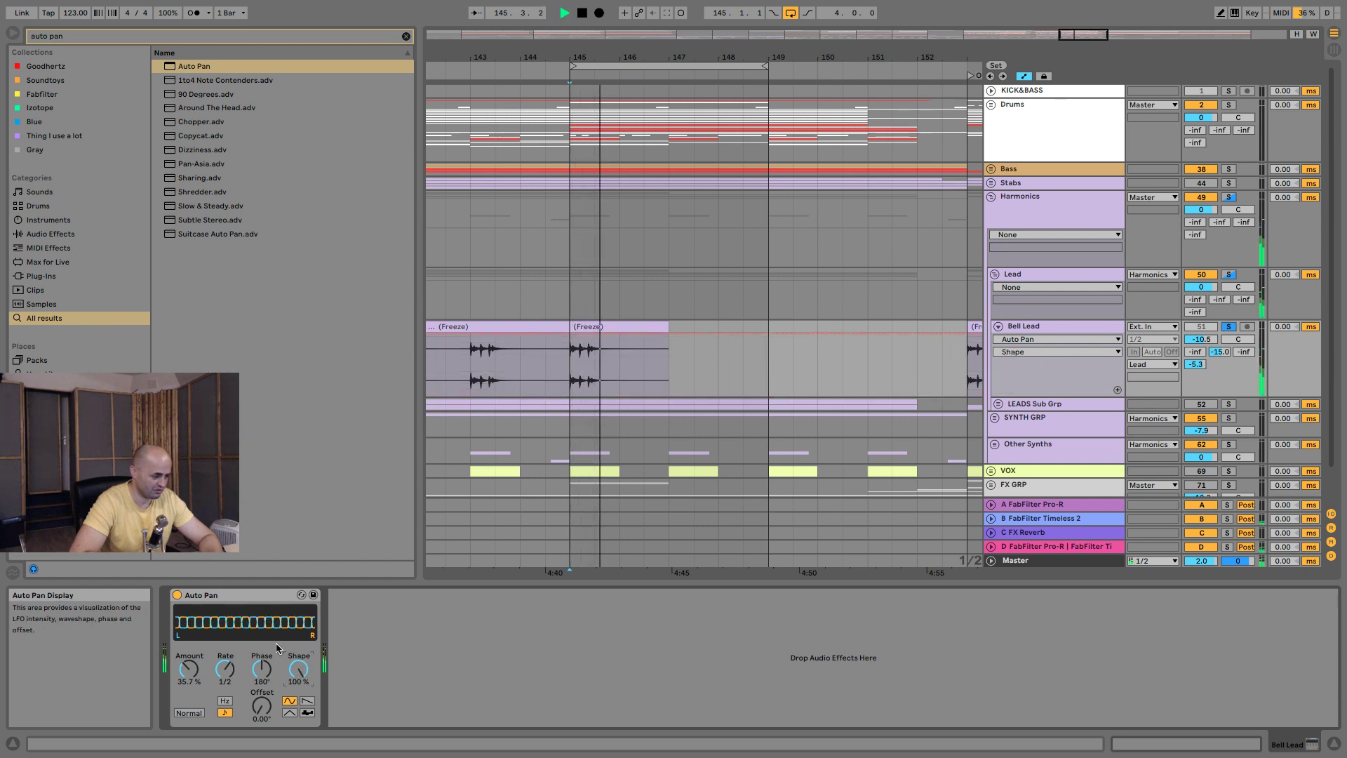
{"action": "key", "text": "space"}
{"action": "left_click_drag", "start_coordinate": [299, 668], "coordinate": [298, 672]}
{"action": "key", "text": "space"}
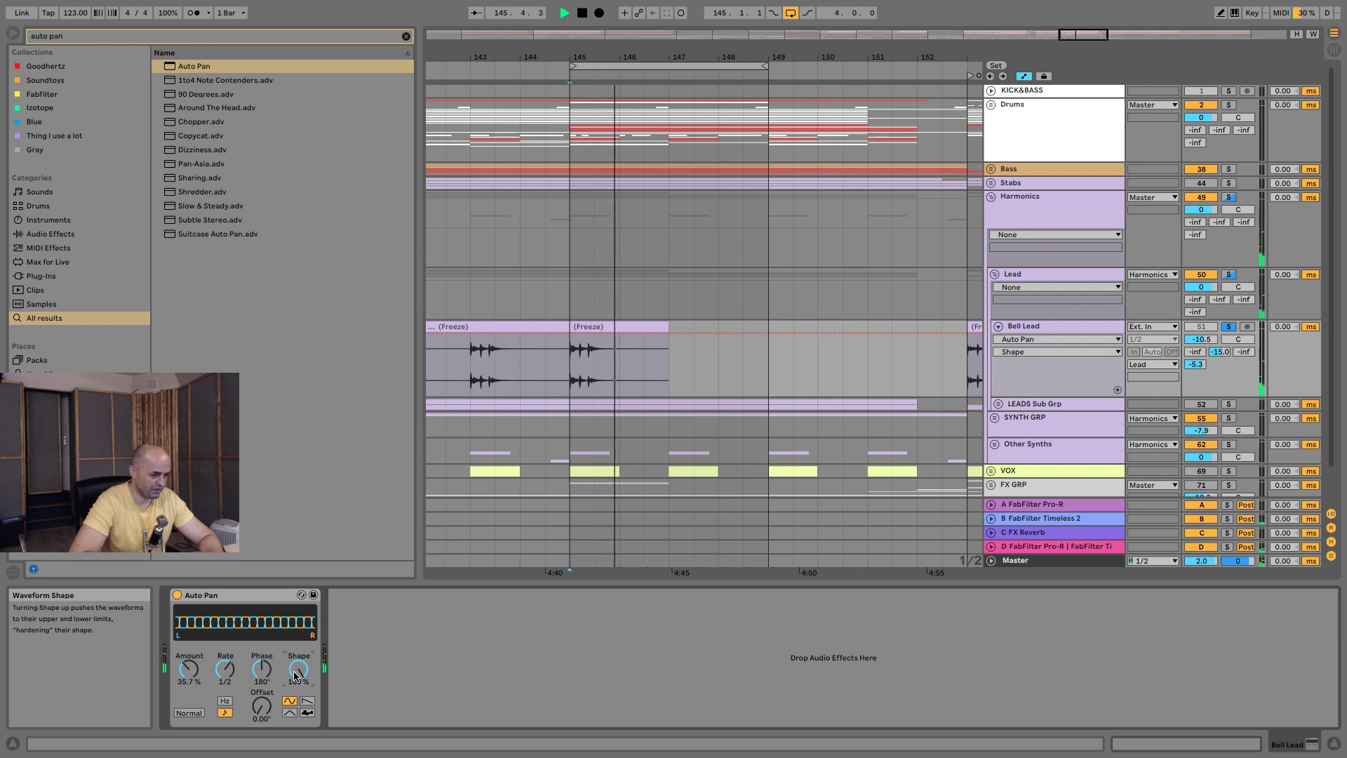
{"action": "key", "text": "space"}
Select the Bell Lead track and clear the "auto pan" search text from the browser.
{"action": "left_click", "coordinate": [1024, 326]}
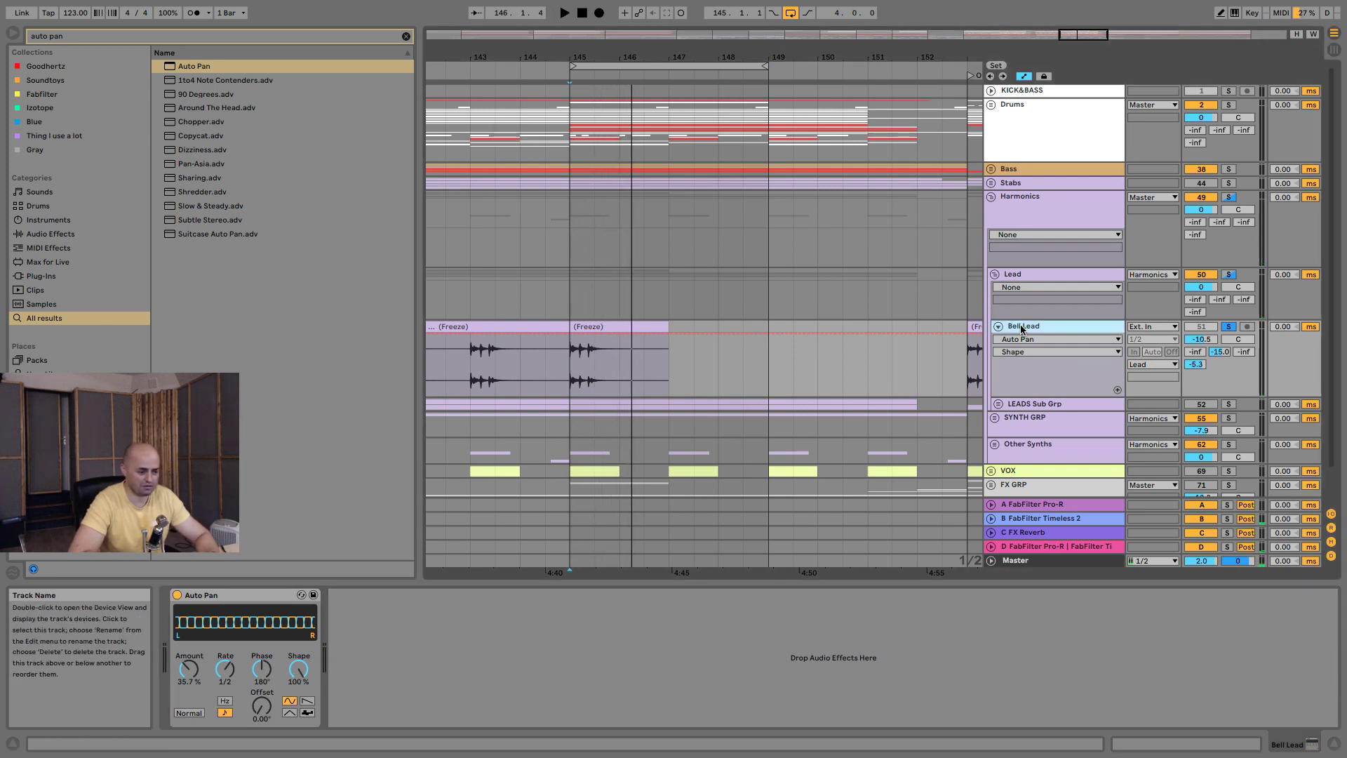
{"action": "left_click", "coordinate": [219, 33]}
{"action": "key", "text": "BackSpace"}
{"action": "key", "text": "BackSpace"}
{"action": "key", "text": "BackSpace"}
{"action": "key", "text": "BackSpace"}
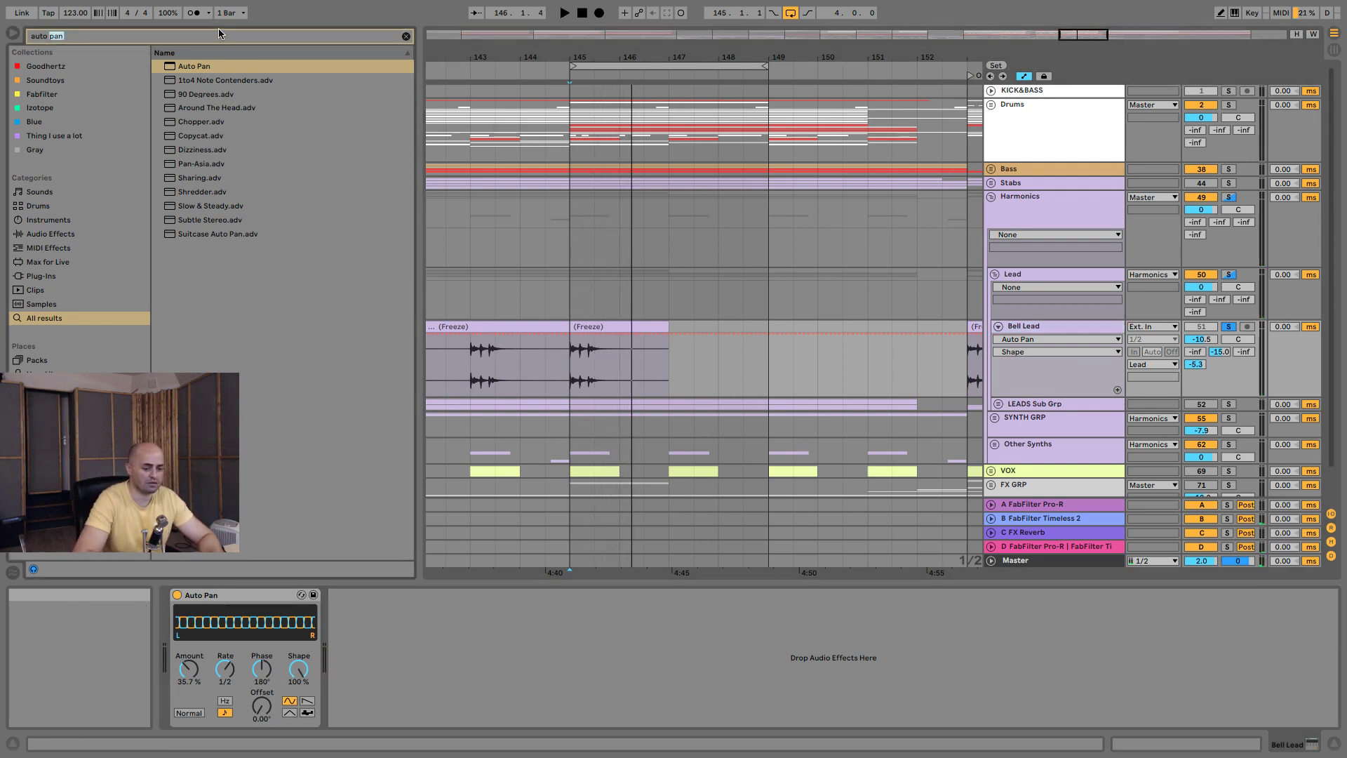
{"action": "key", "text": "BackSpace"}
{"action": "key", "text": "BackSpace"}
{"action": "key", "text": "BackSpace"}
{"action": "key", "text": "BackSpace"}
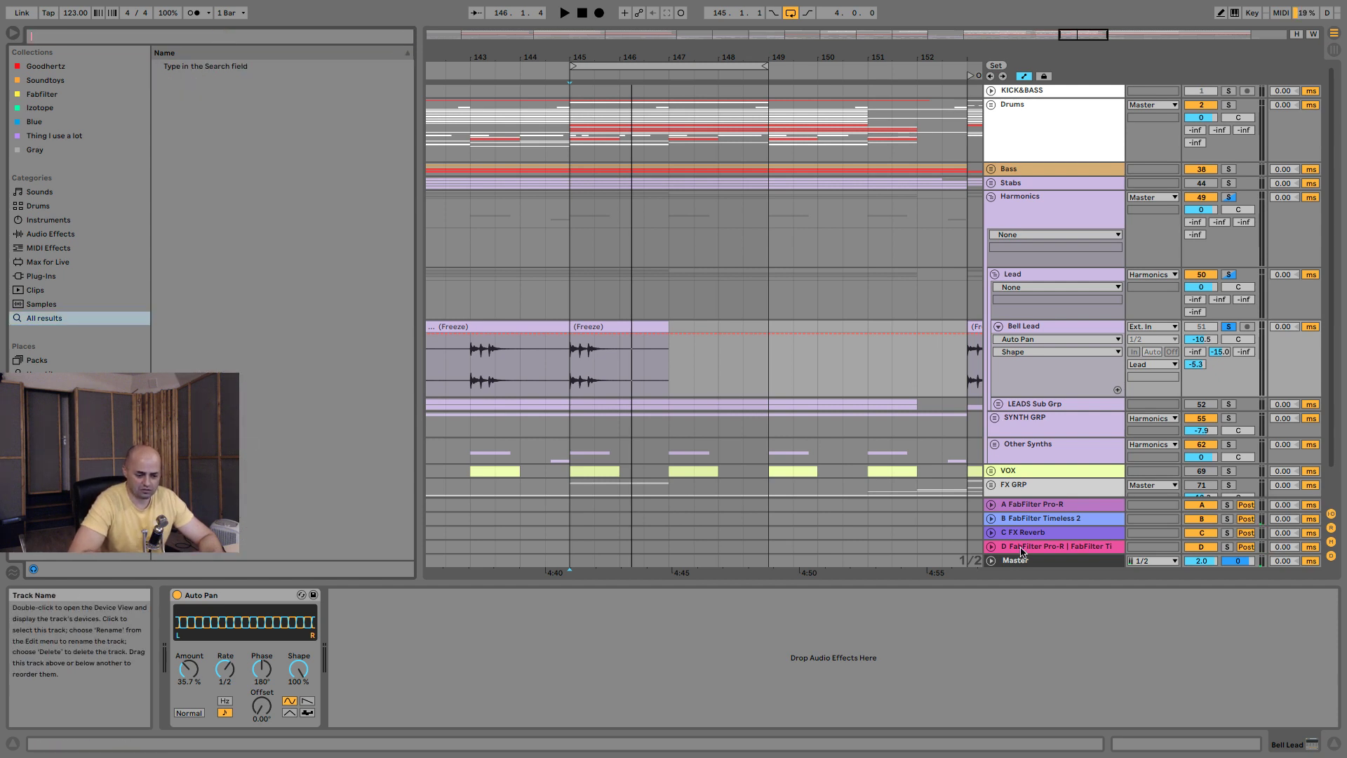
Play Bell Lead with the return tracks deactivated, then reactivate returns and play it again to compare.
{"action": "left_click", "coordinate": [1202, 505]}
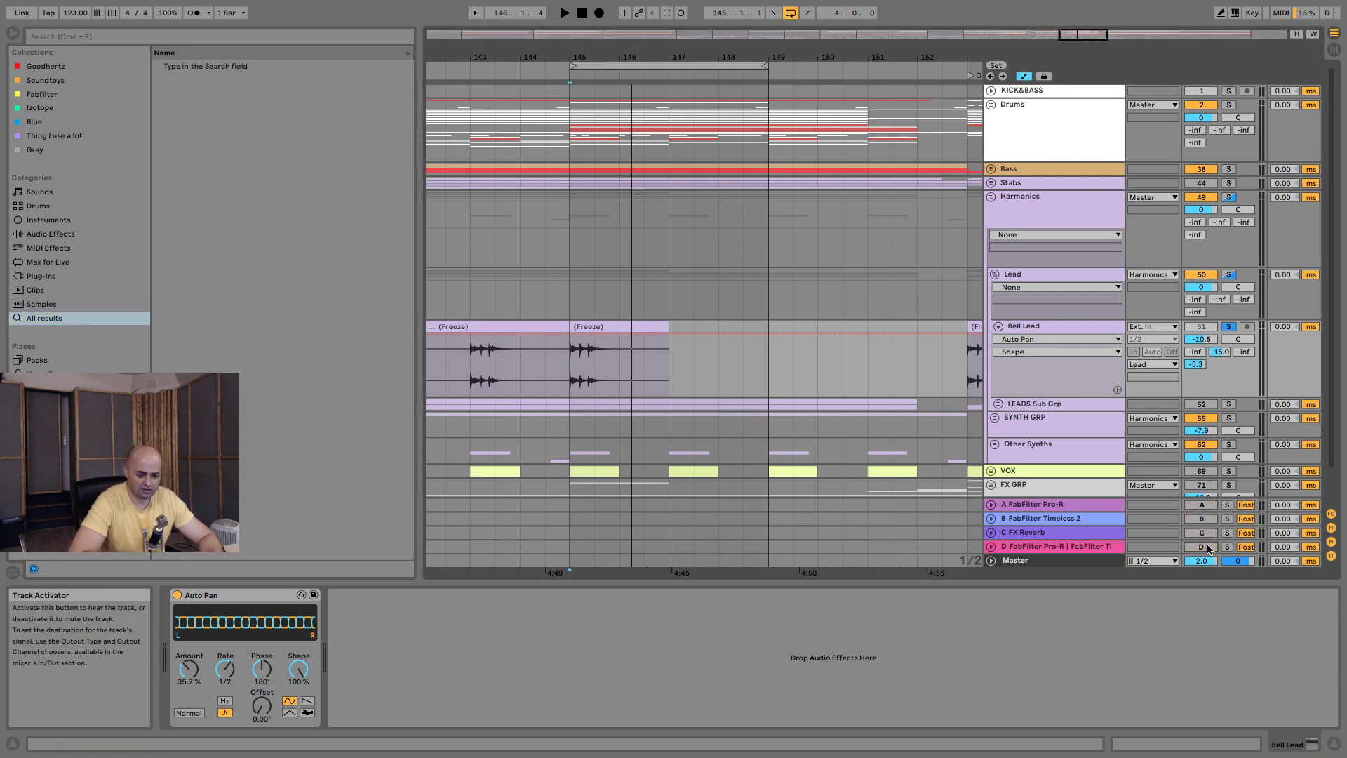
{"action": "key", "text": "space"}
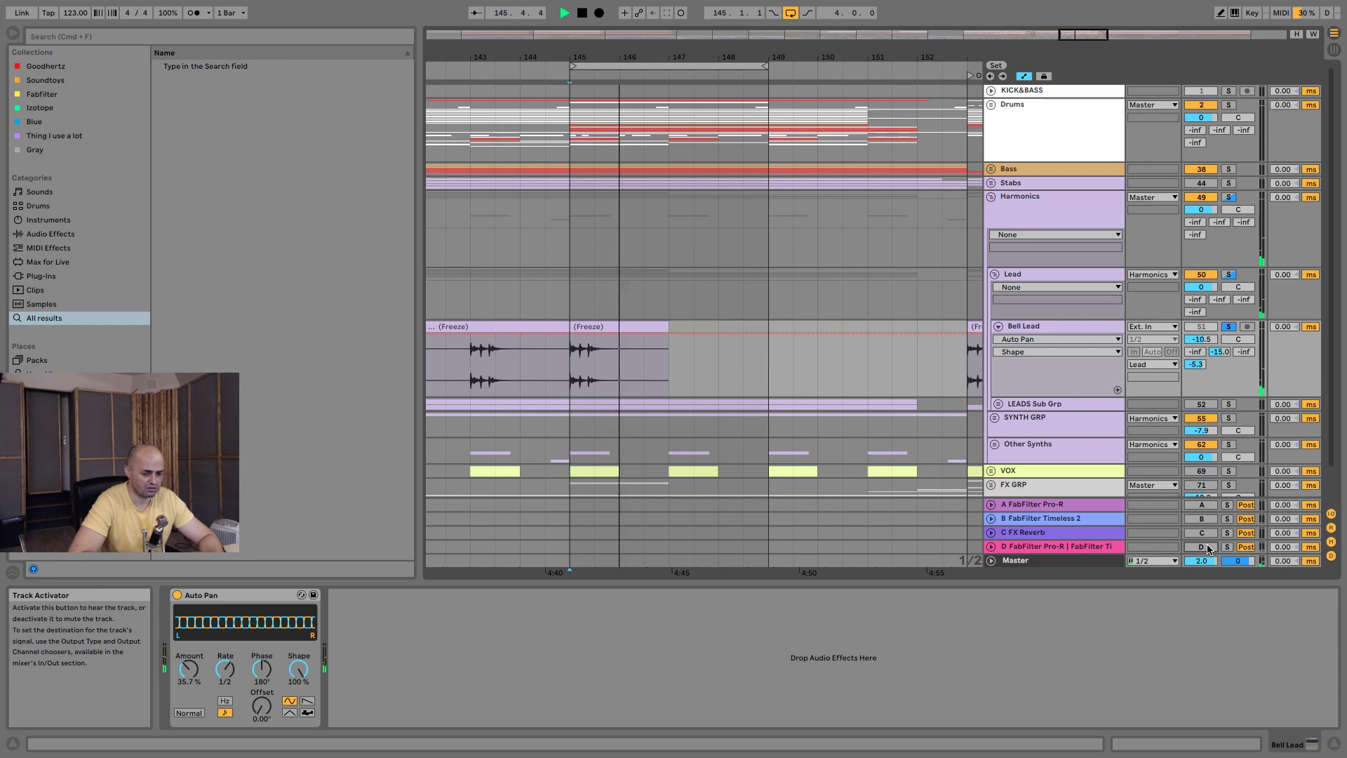
{"action": "left_click", "coordinate": [1202, 546]}
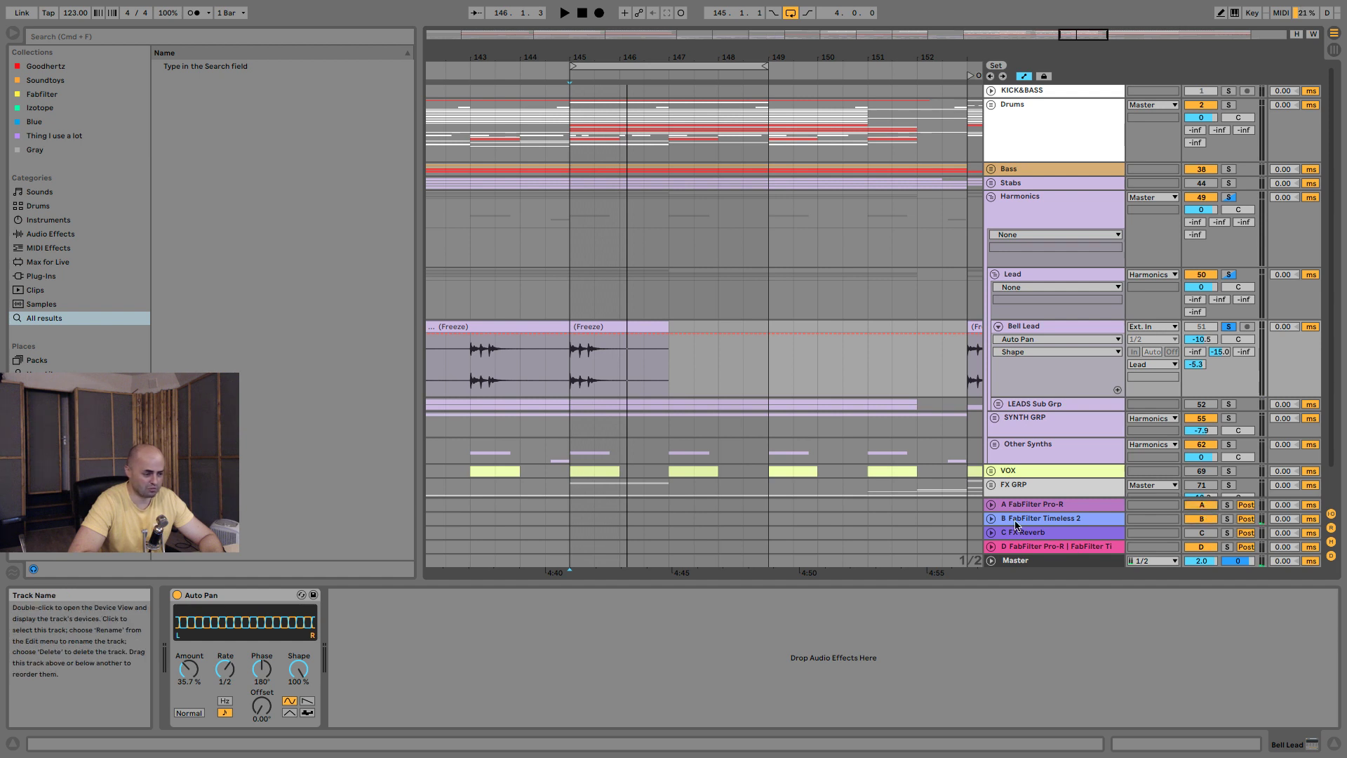
{"action": "key", "text": "space"}
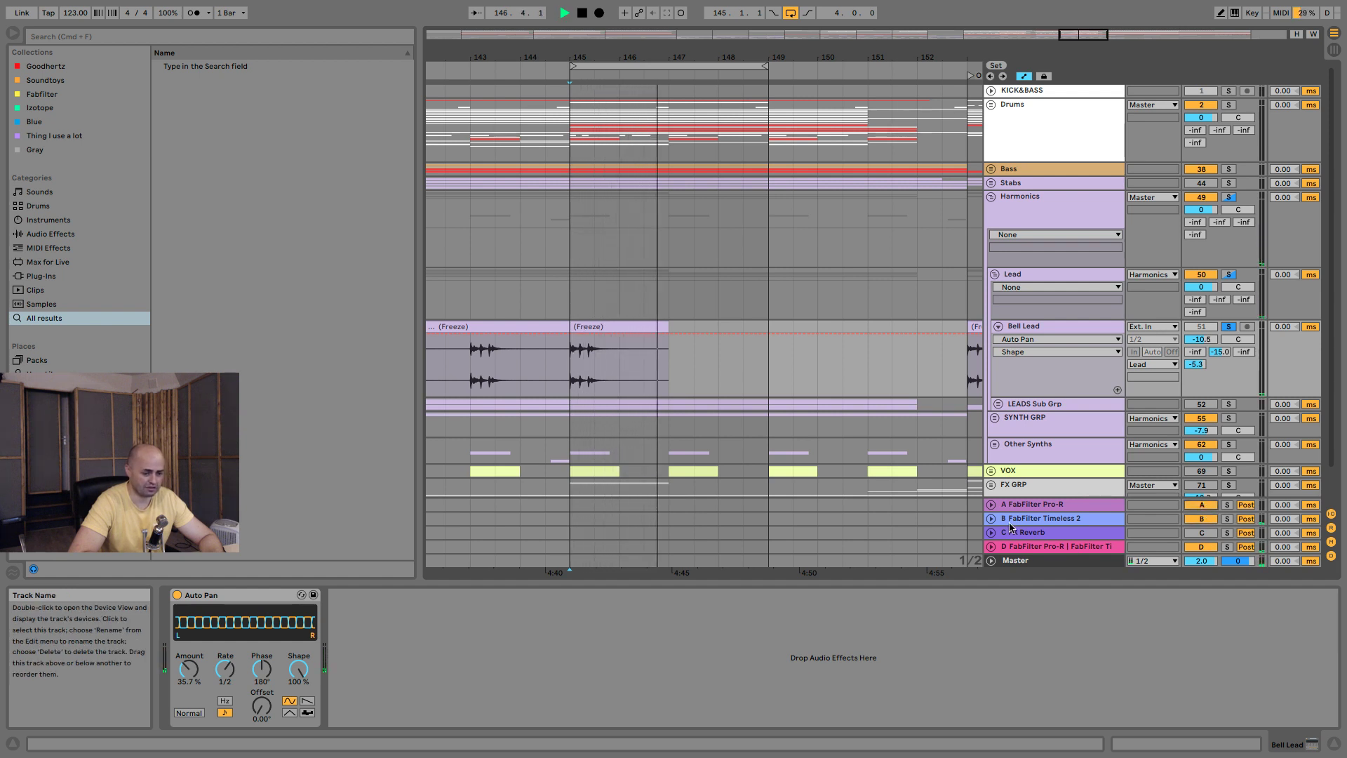
{"action": "key", "text": "space"}
{"action": "key", "text": "space"}
{"action": "key", "text": "space"}
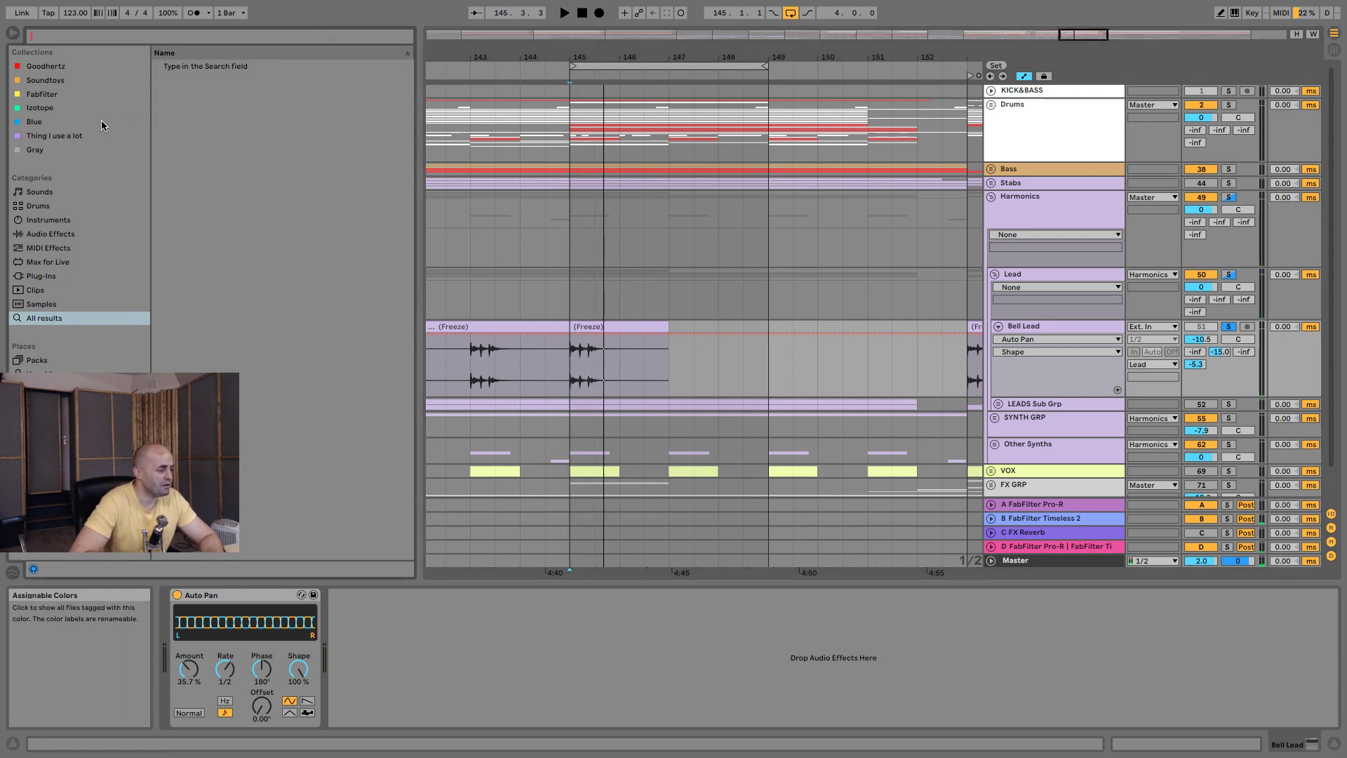
Add FabFilter Pro-Q 3 from the Fabfilter collection after Bell Lead's Auto Pan and move its window clear.
{"action": "left_click", "coordinate": [82, 135]}
{"action": "left_click", "coordinate": [47, 95]}
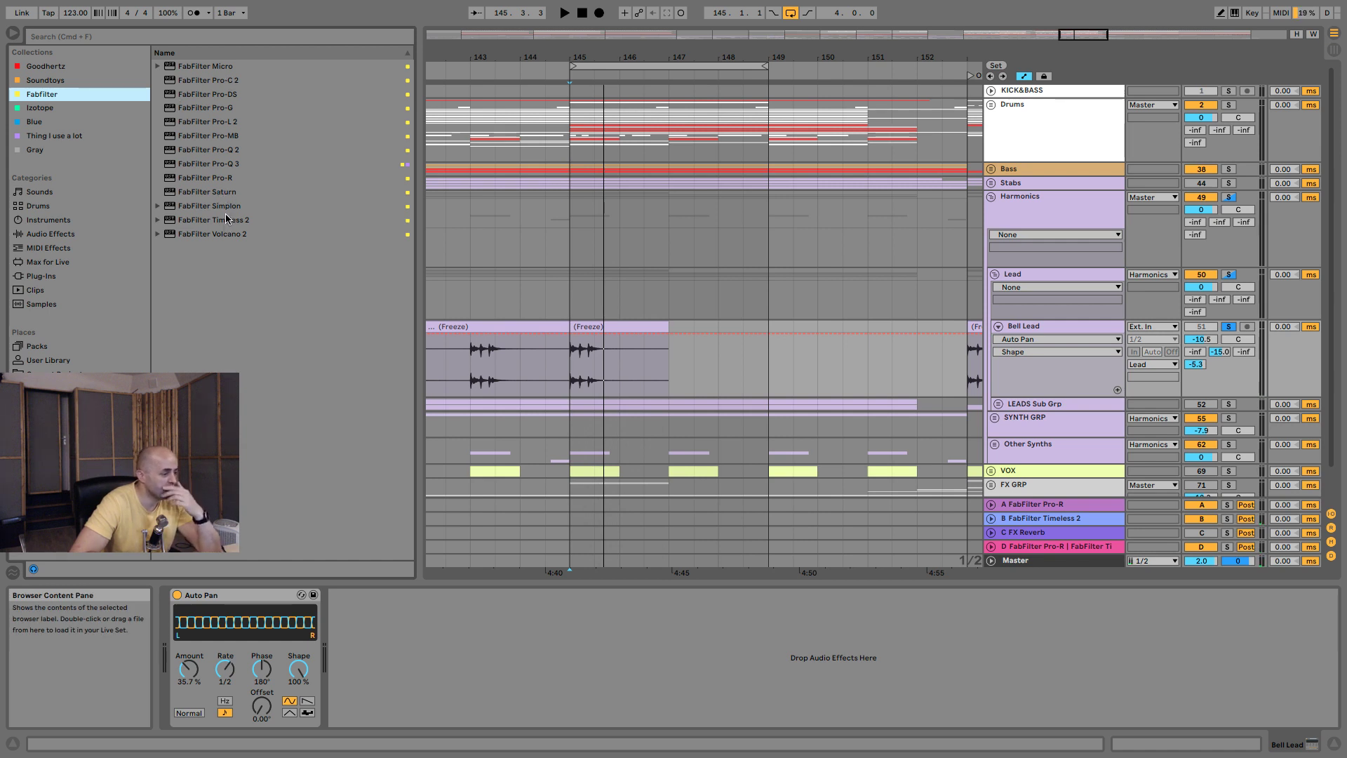
{"action": "left_click_drag", "start_coordinate": [191, 168], "coordinate": [431, 684]}
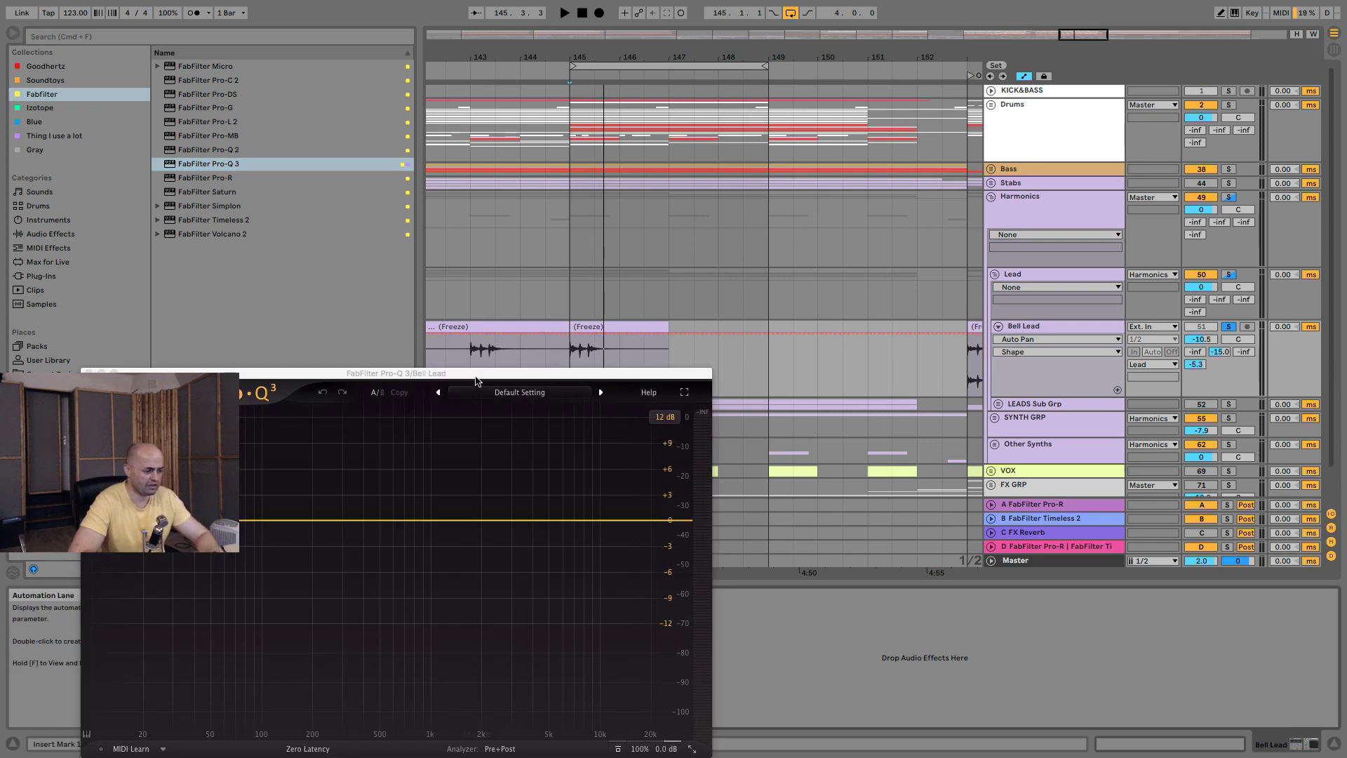
{"action": "left_click_drag", "start_coordinate": [477, 368], "coordinate": [893, 223]}
Play Bell Lead through Pro-Q 3, then try a +2.92 dB bell band at 141.03 Hz and remove it.
{"action": "key", "text": "space"}
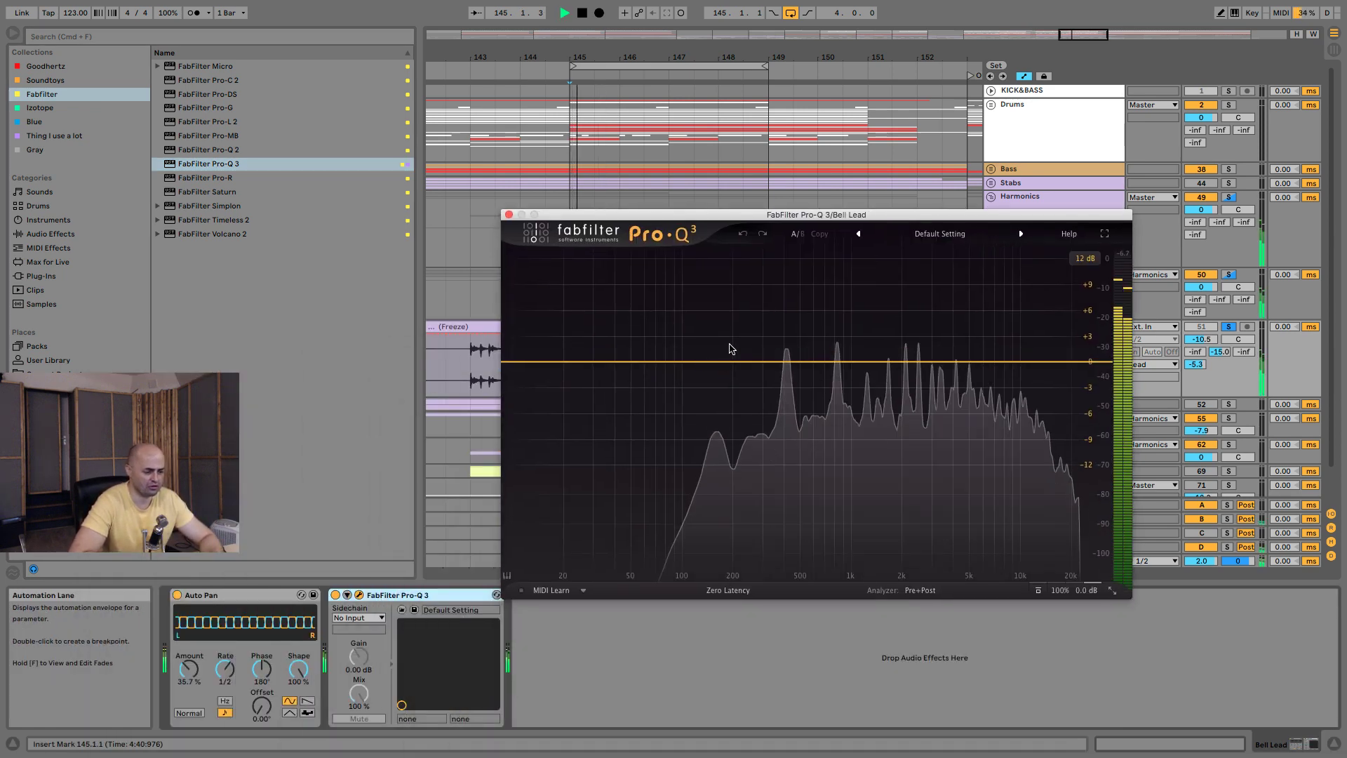
{"action": "key", "text": "space"}
{"action": "double_click", "coordinate": [708, 338]}
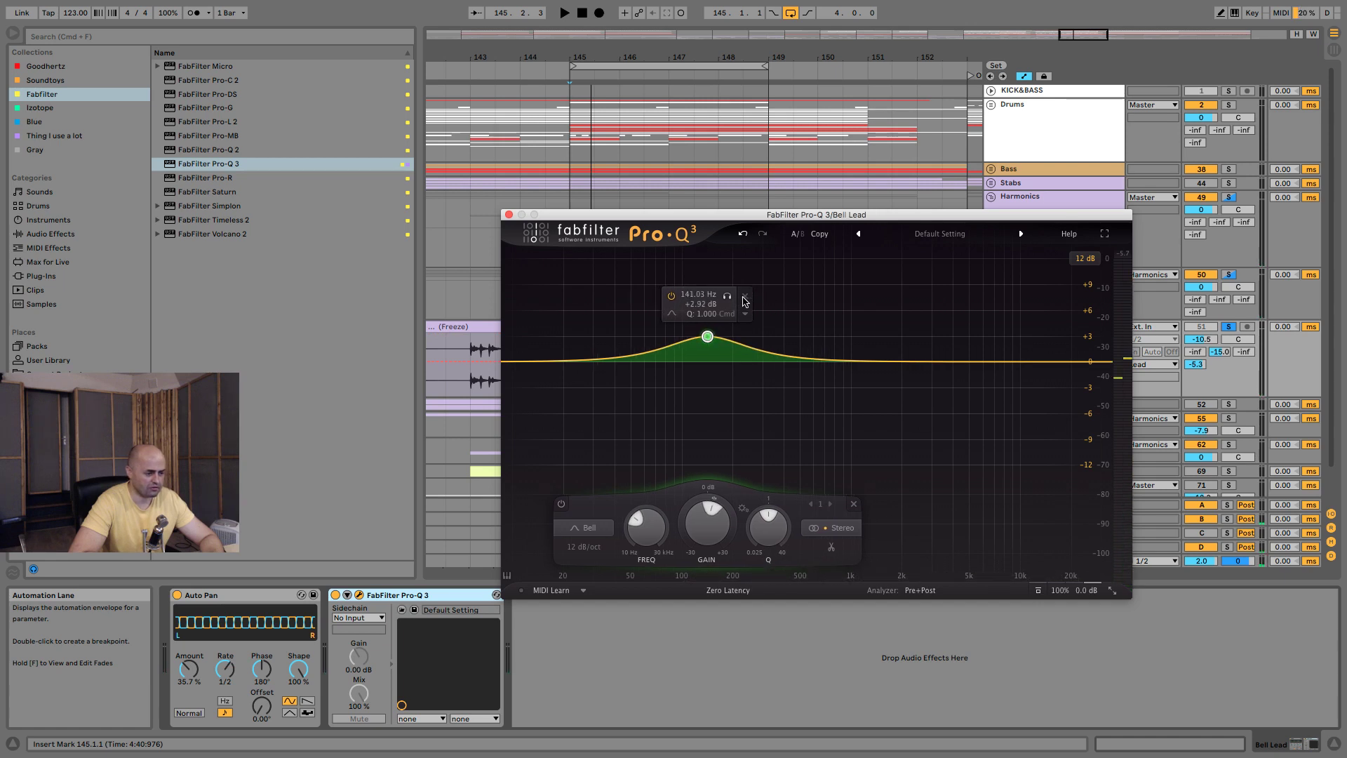
{"action": "left_click", "coordinate": [744, 299]}
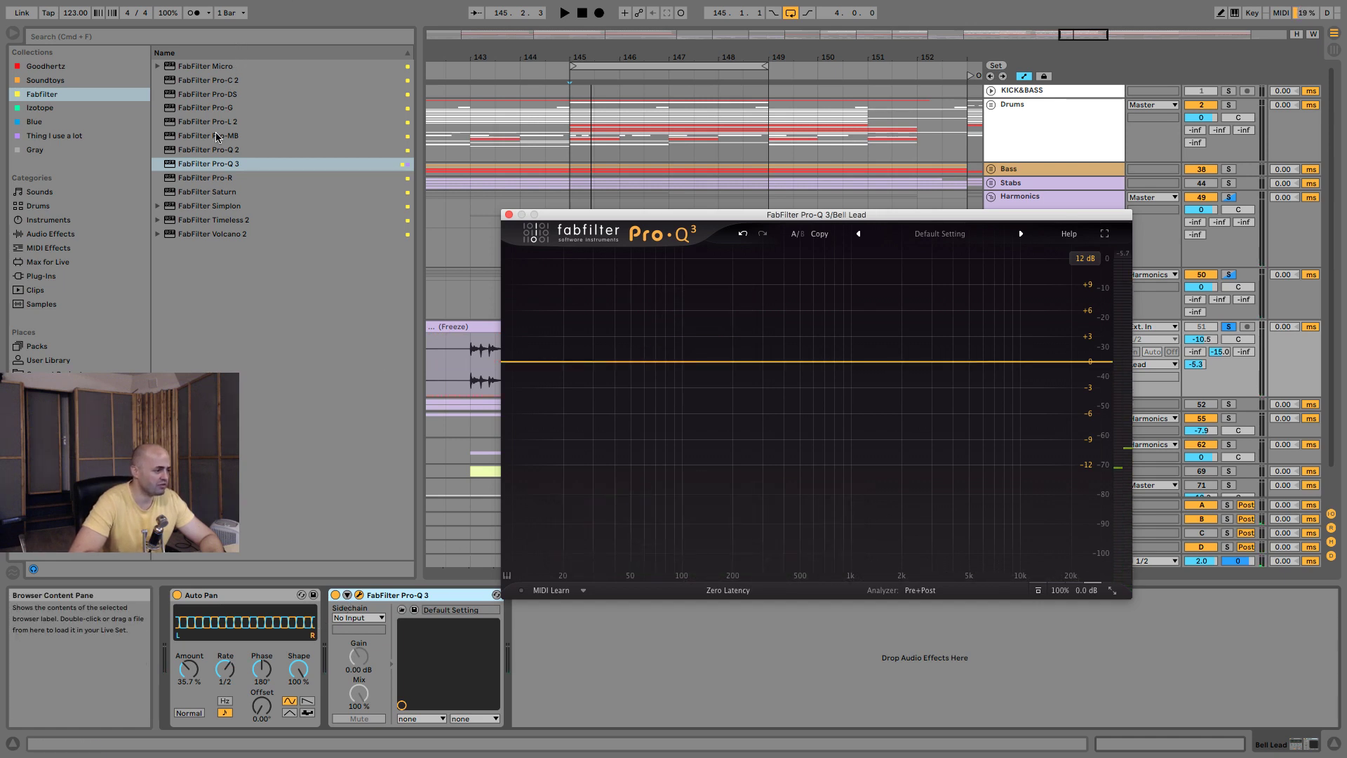
Insert FabFilter Saturn between Auto Pan and Pro-Q 3 on Bell Lead and reposition its window.
{"action": "left_click_drag", "start_coordinate": [207, 193], "coordinate": [354, 652]}
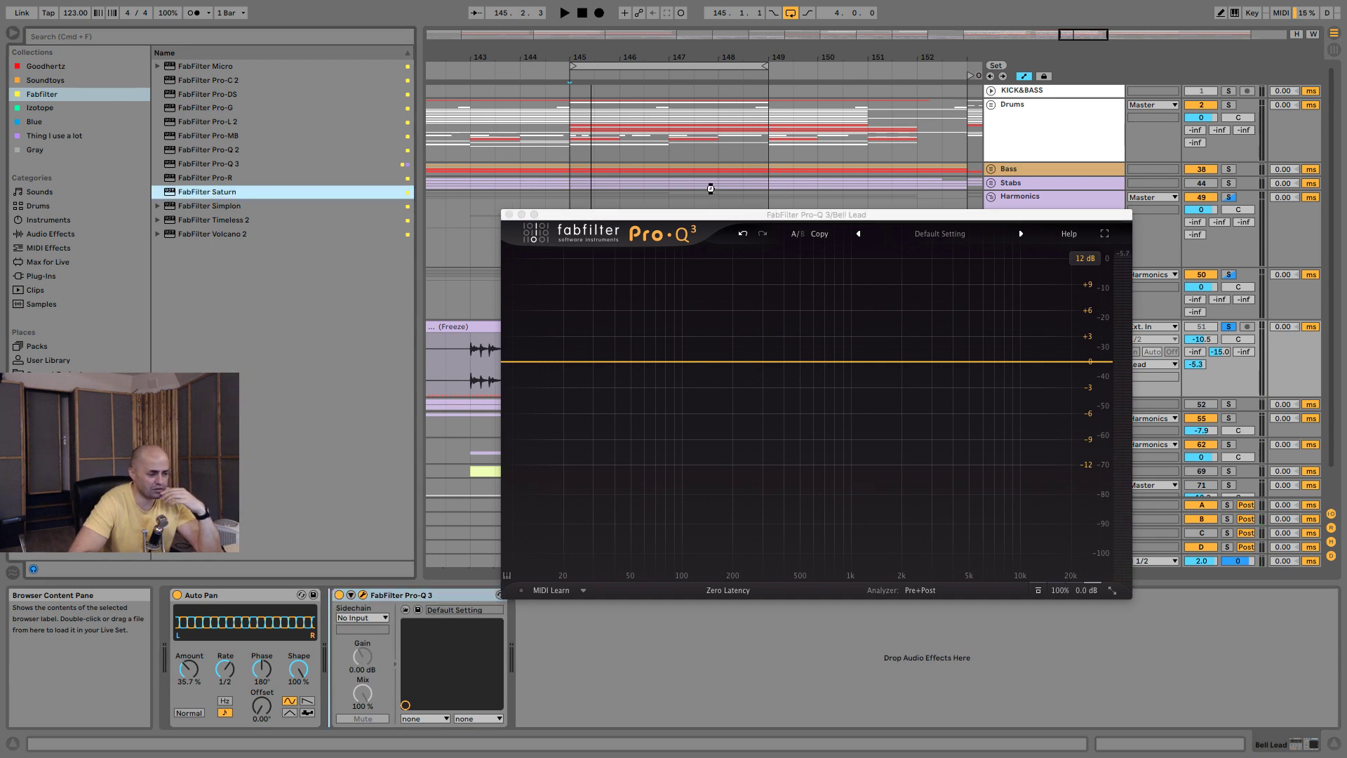
{"action": "left_click_drag", "start_coordinate": [710, 188], "coordinate": [710, 188]}
{"action": "left_click_drag", "start_coordinate": [586, 219], "coordinate": [432, 152]}
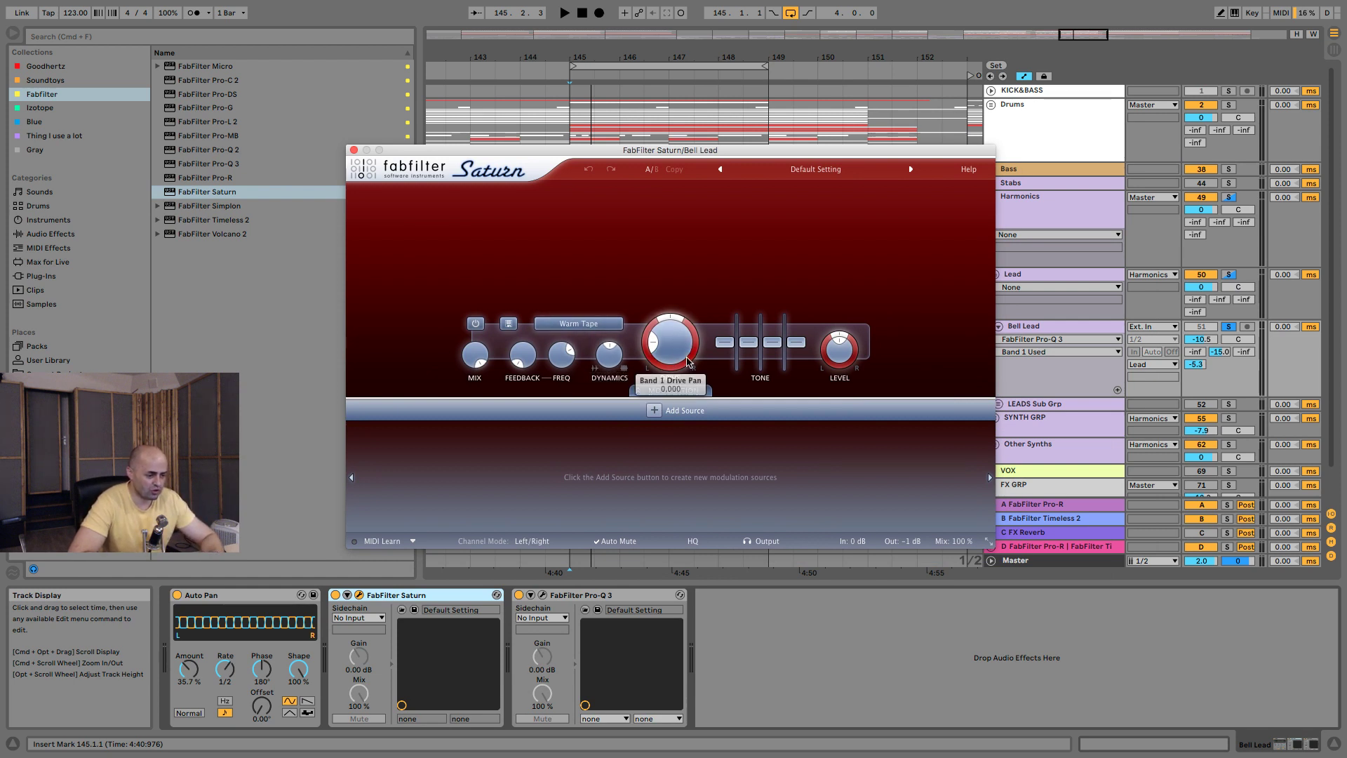
Raise Saturn's Band 1 drive to about 68.5% with Warm Tape, boost the low tone, and audition Bell Lead.
{"action": "left_click_drag", "start_coordinate": [688, 361], "coordinate": [663, 296]}
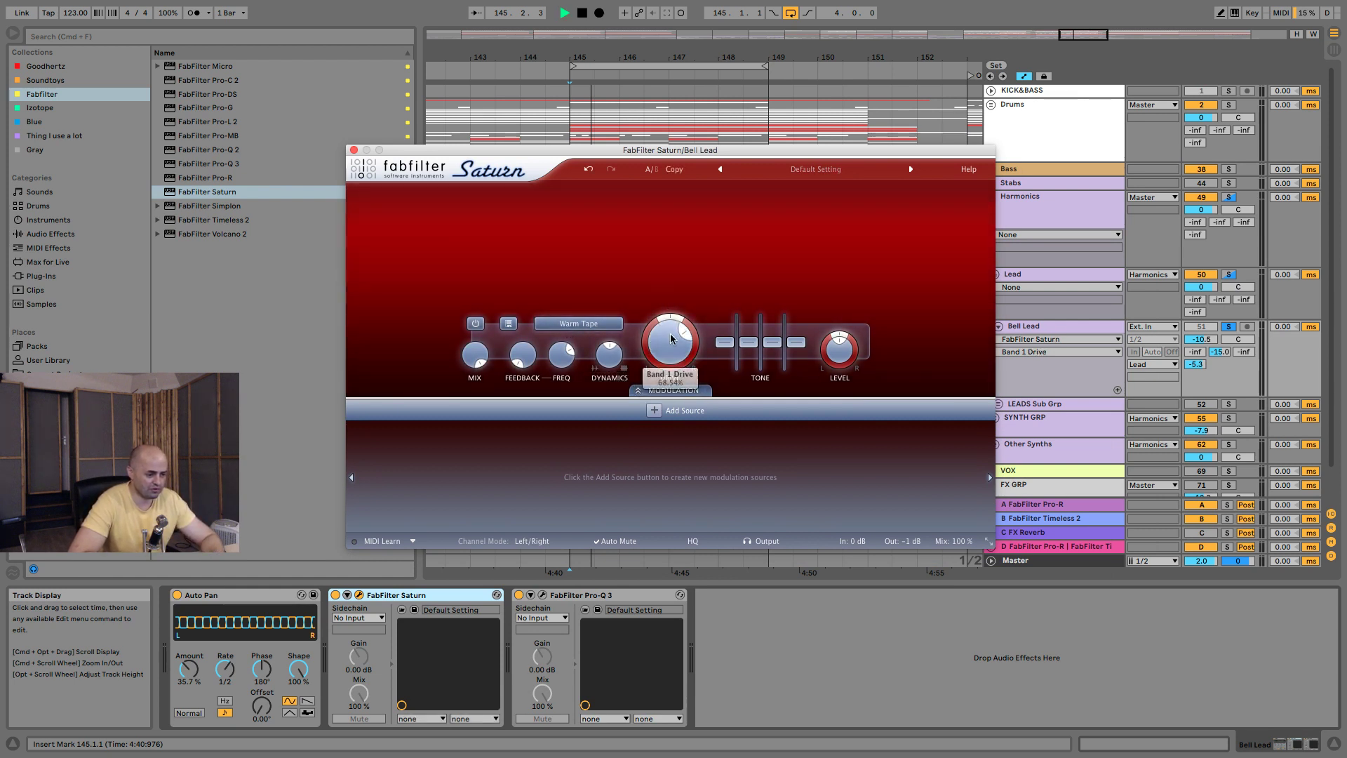
{"action": "left_click_drag", "start_coordinate": [725, 342], "coordinate": [696, 342]}
{"action": "key", "text": "space"}
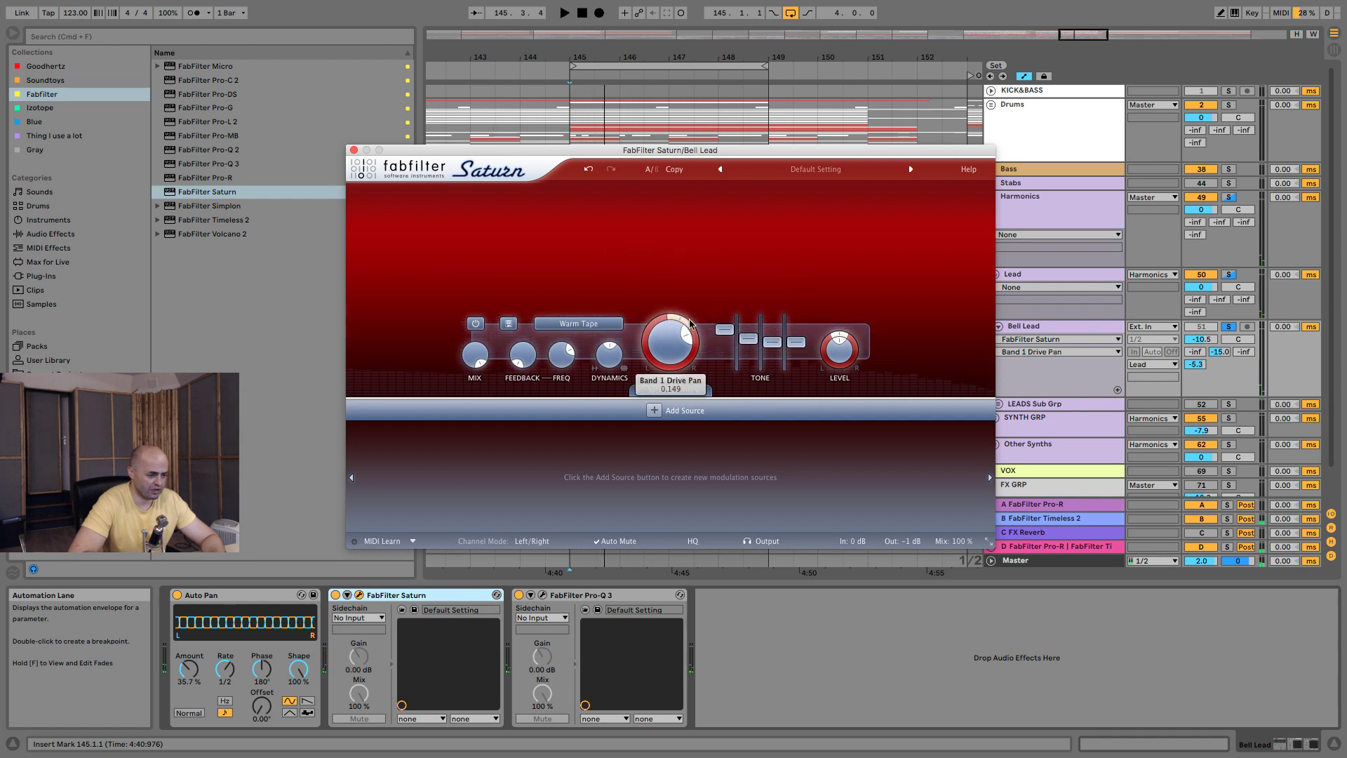
Raise Saturn's Band 1 drive to about 82.7% while auditioning Bell Lead.
{"action": "key", "text": "space"}
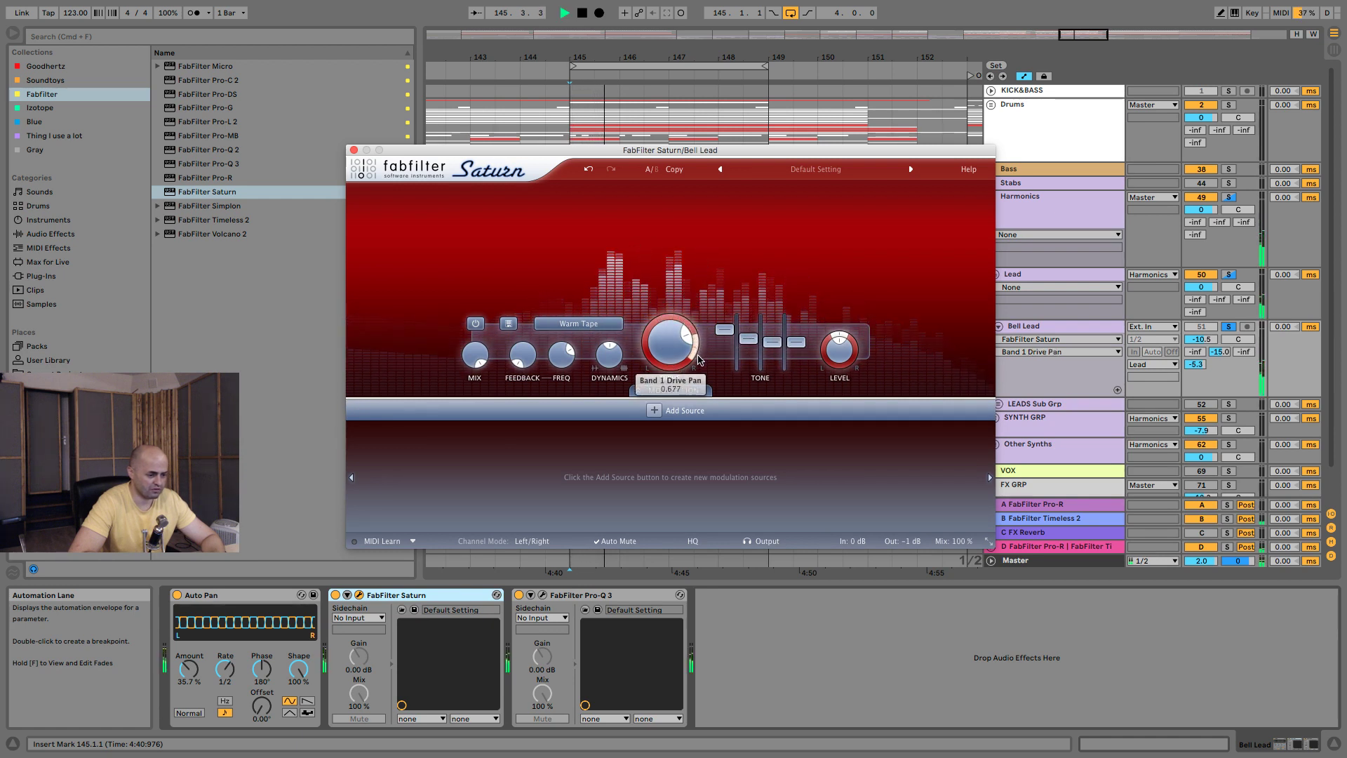
{"action": "left_click_drag", "start_coordinate": [686, 337], "coordinate": [688, 344]}
{"action": "key", "text": "space"}
{"action": "key", "text": "space"}
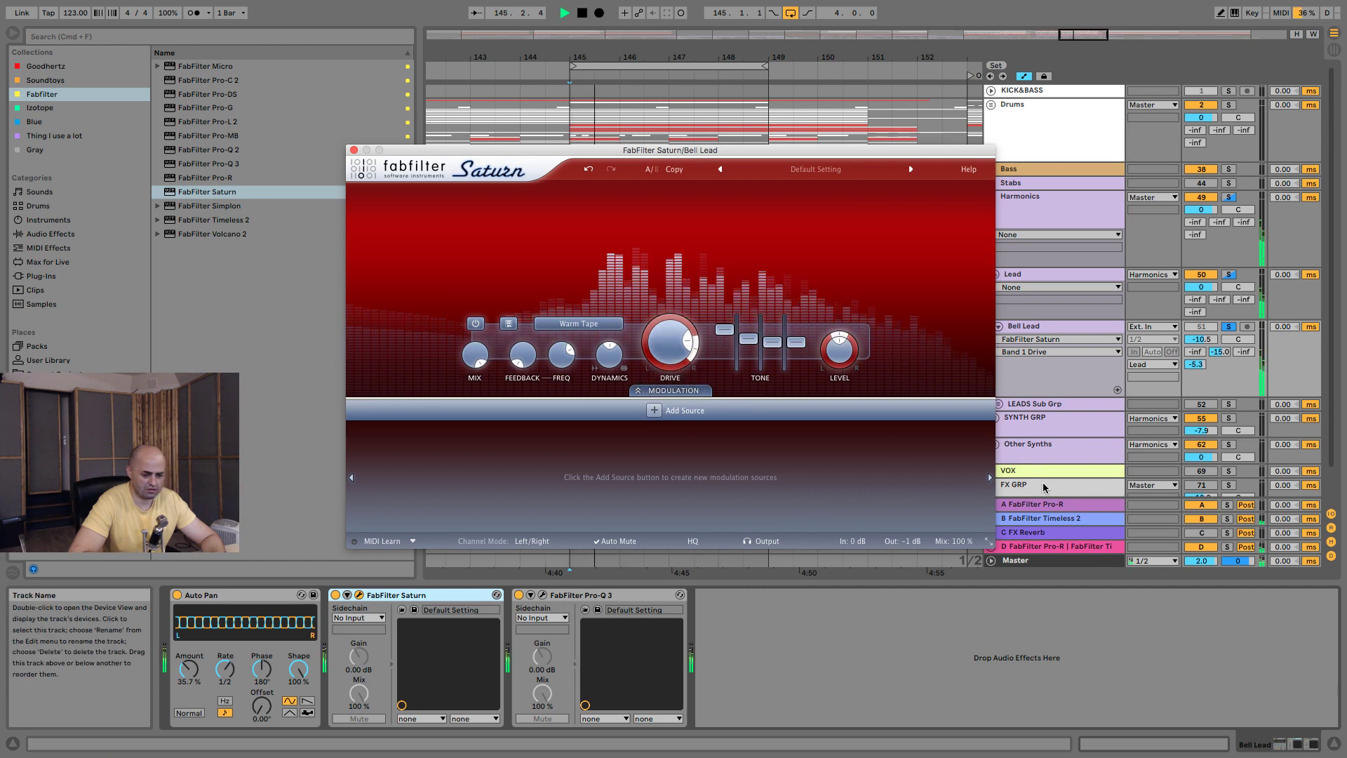
{"action": "key", "text": "space"}
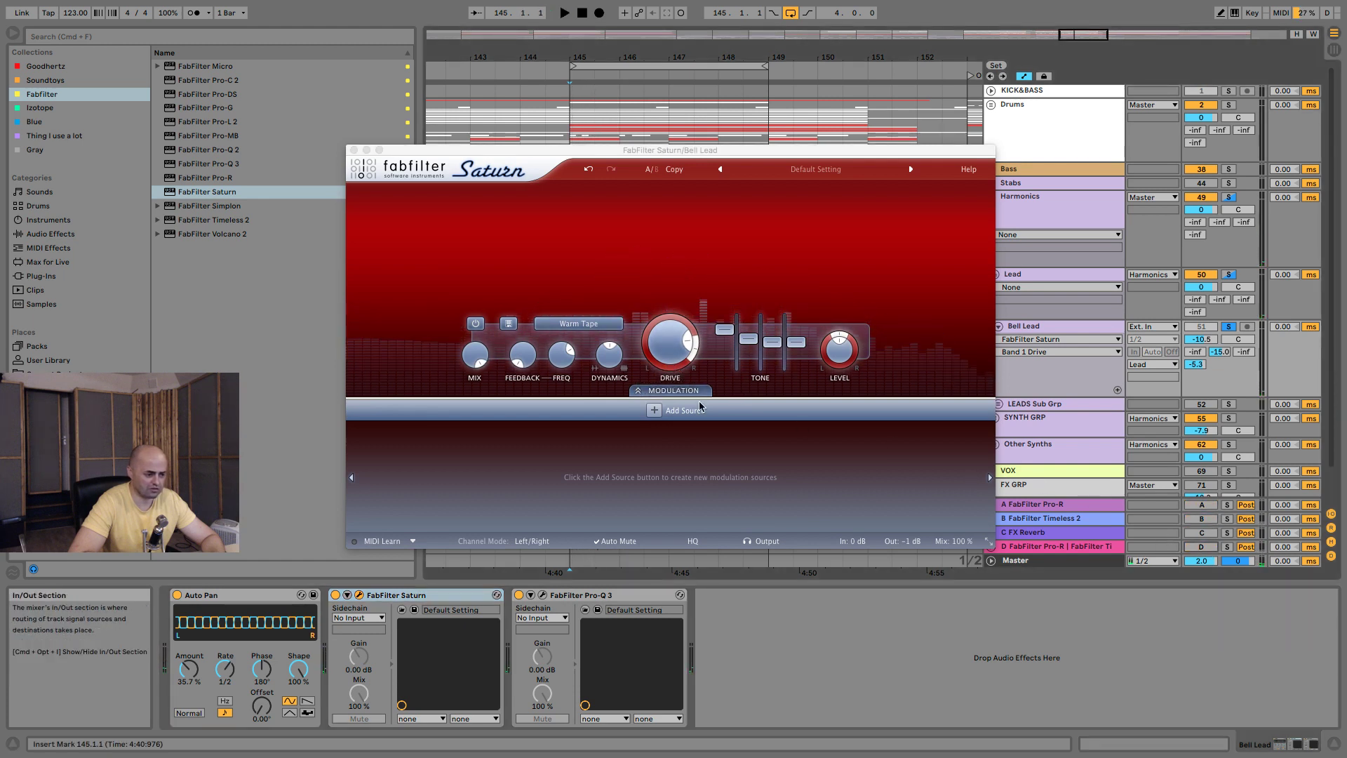
{"action": "key", "text": "space"}
{"action": "left_click", "coordinate": [675, 349]}
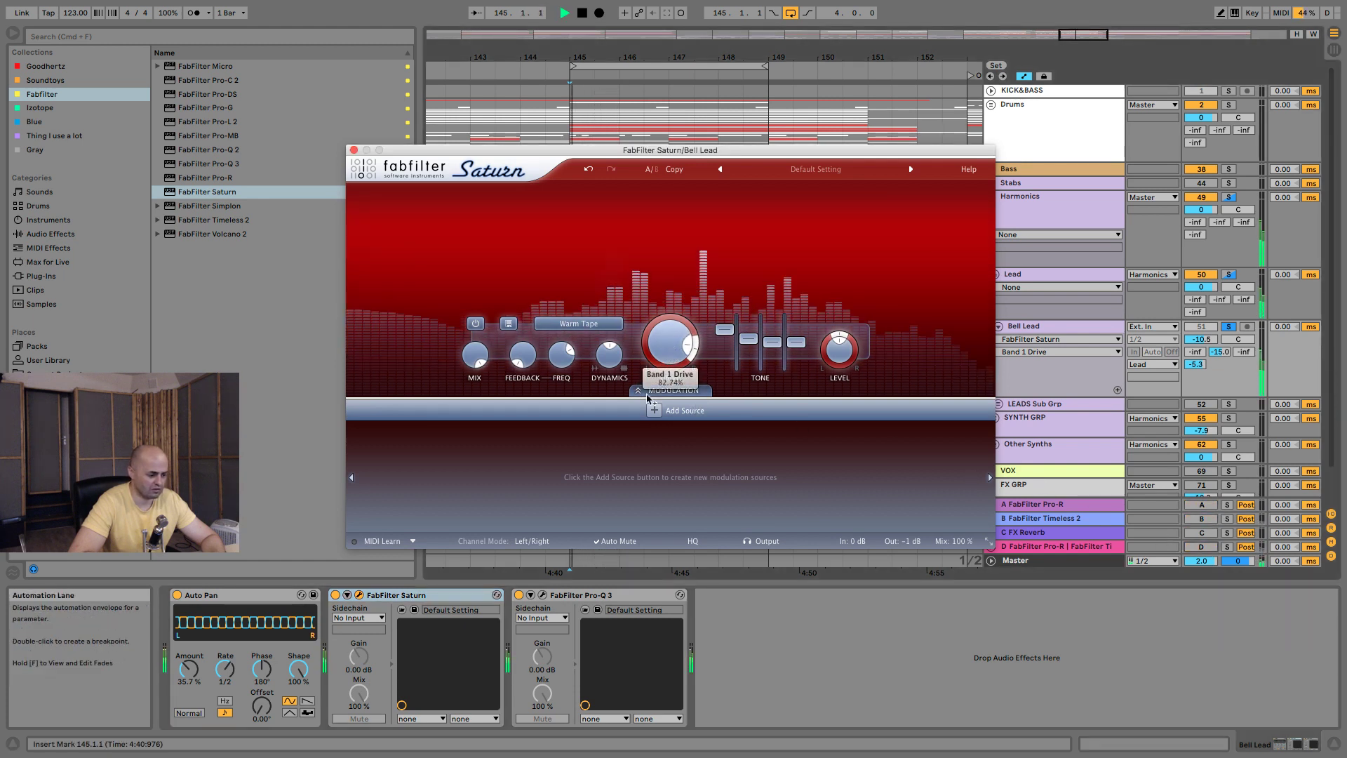
Compare Bell Lead's sound with Pro-Q 3 and Saturn each bypassed and re-enabled during playback.
{"action": "left_click", "coordinate": [519, 595]}
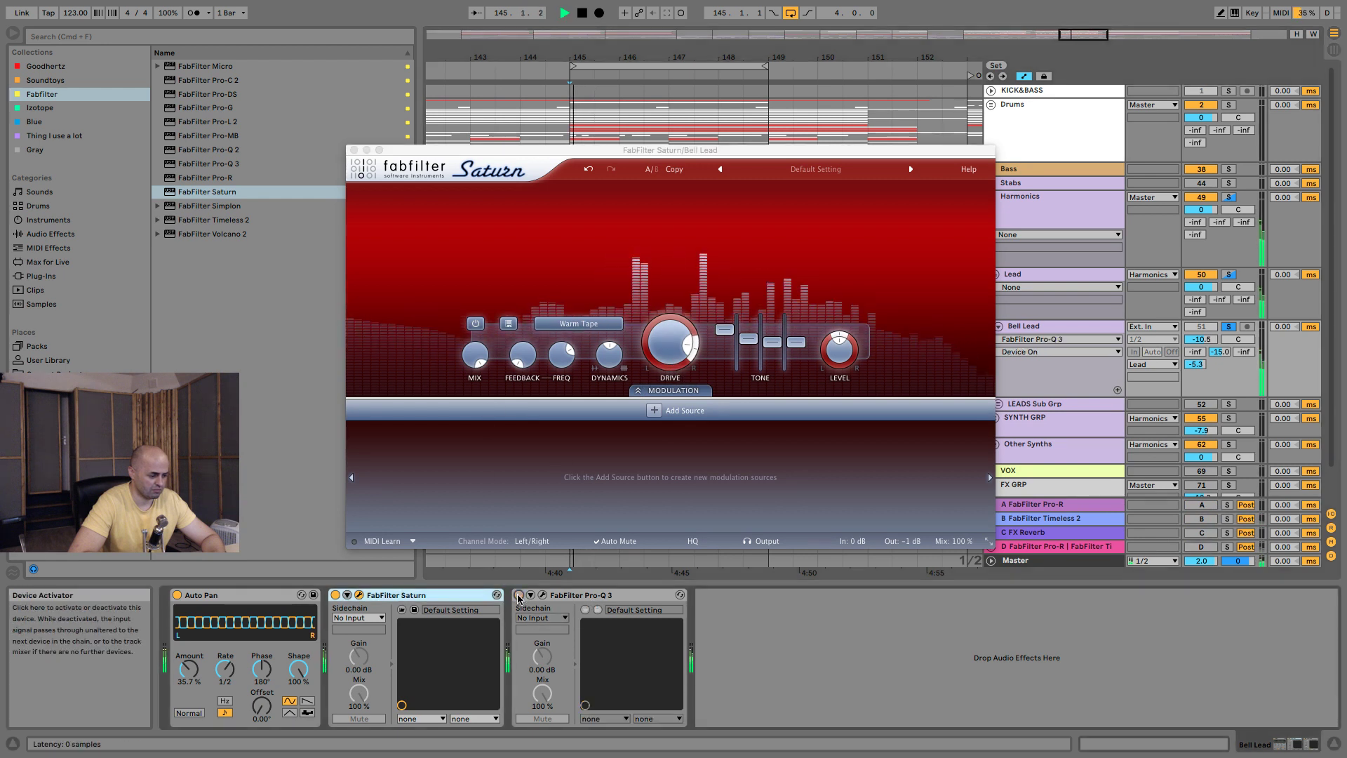
{"action": "left_click", "coordinate": [519, 595]}
{"action": "left_click", "coordinate": [335, 595]}
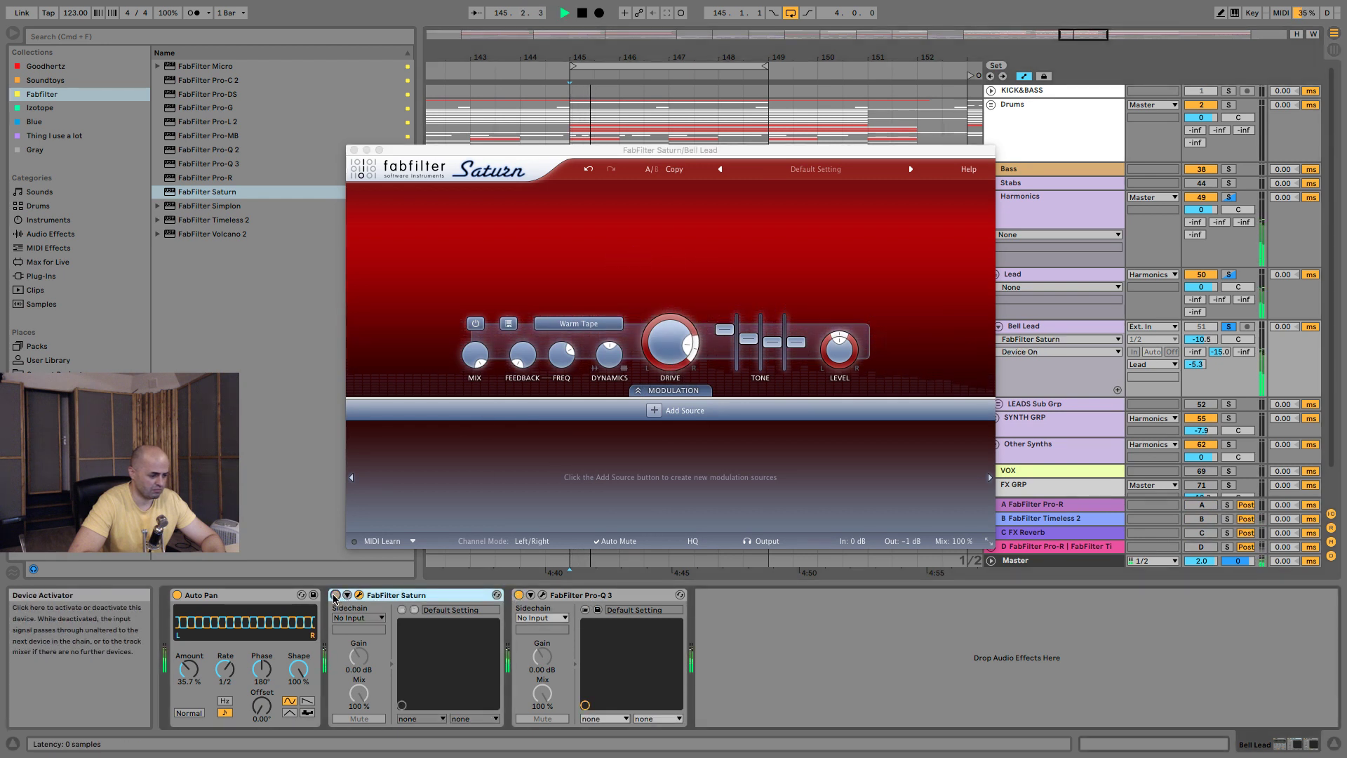
{"action": "left_click", "coordinate": [335, 594]}
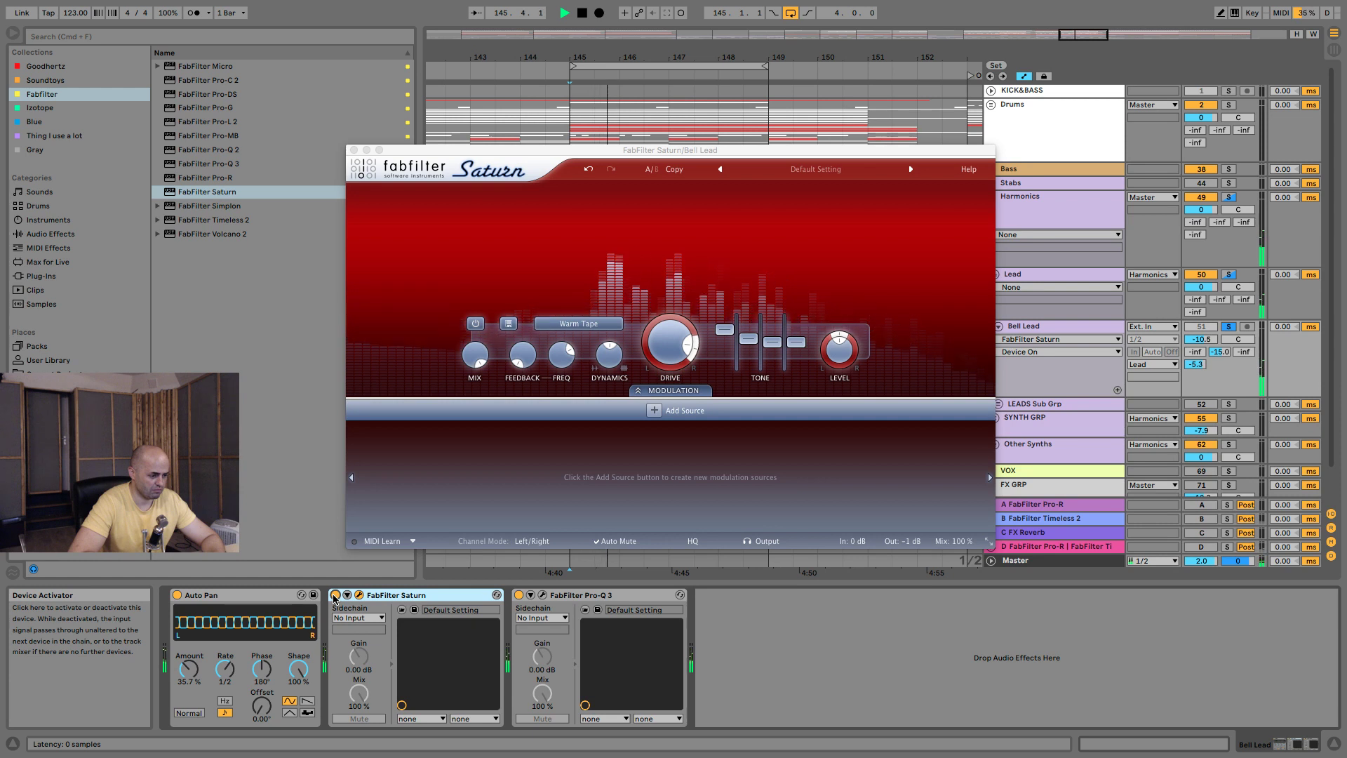
{"action": "key", "text": "space"}
Raise Saturn's Band 1 dynamics to about 0.640, then readjust it by ear while Bell Lead plays.
{"action": "left_click_drag", "start_coordinate": [608, 353], "coordinate": [605, 328]}
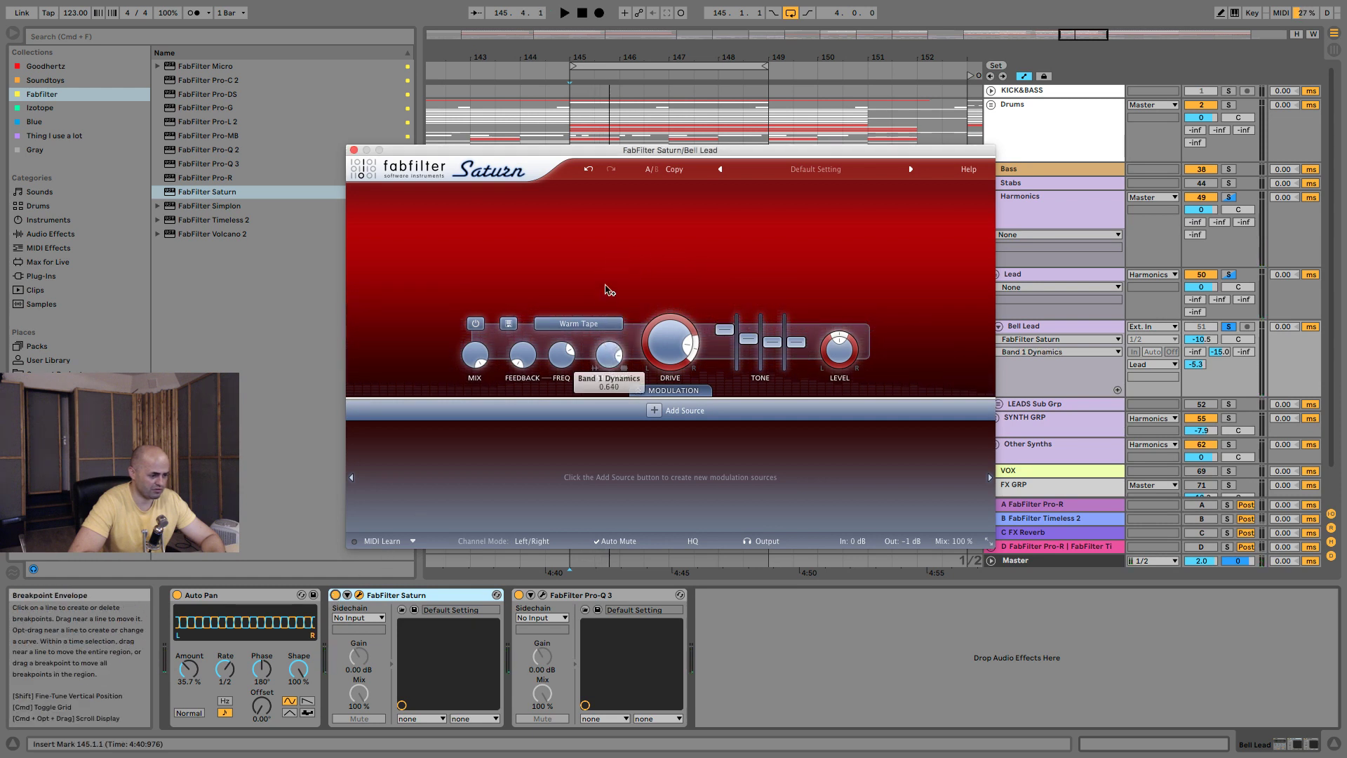
{"action": "key", "text": "space"}
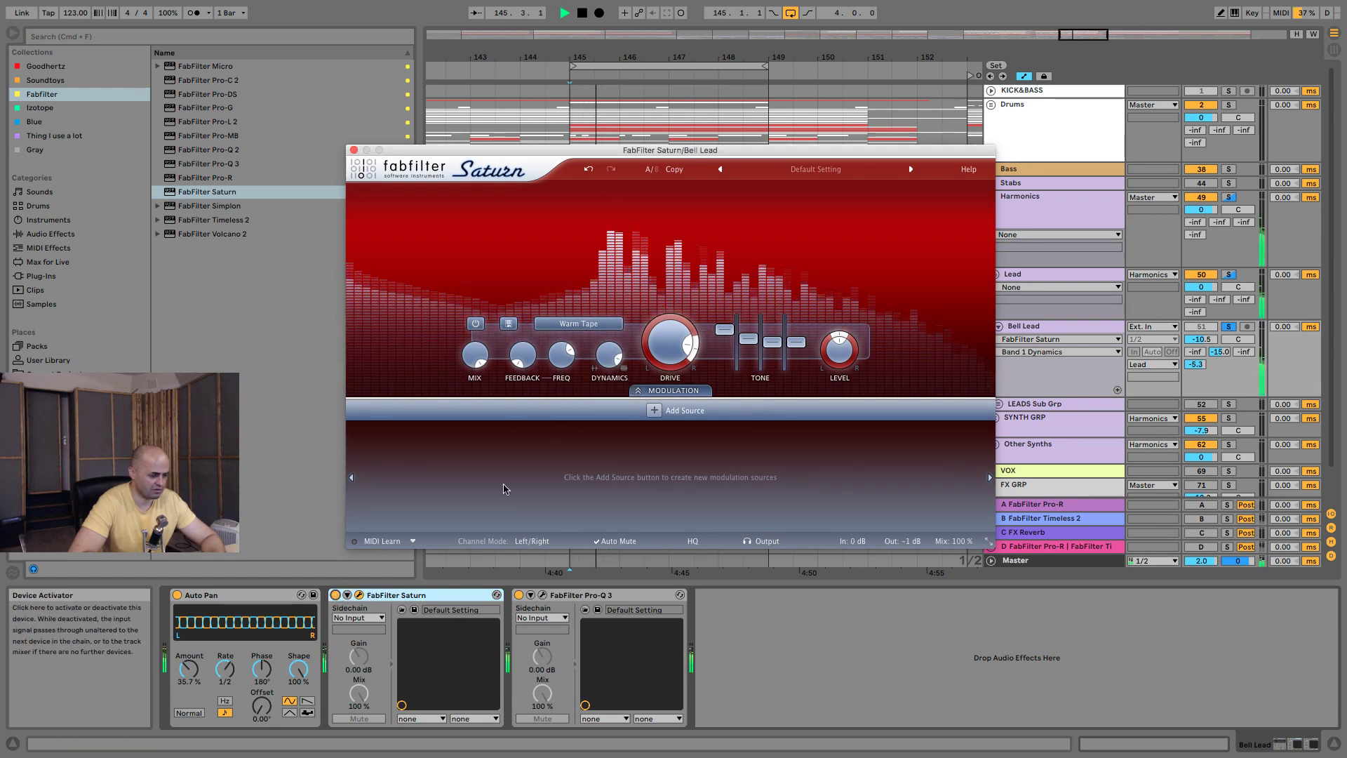
{"action": "mouse_move", "coordinate": [610, 356]}
{"action": "left_mouse_down"}
{"action": "mouse_move", "coordinate": [610, 424]}
{"action": "mouse_move", "coordinate": [588, 457]}
{"action": "left_mouse_up"}
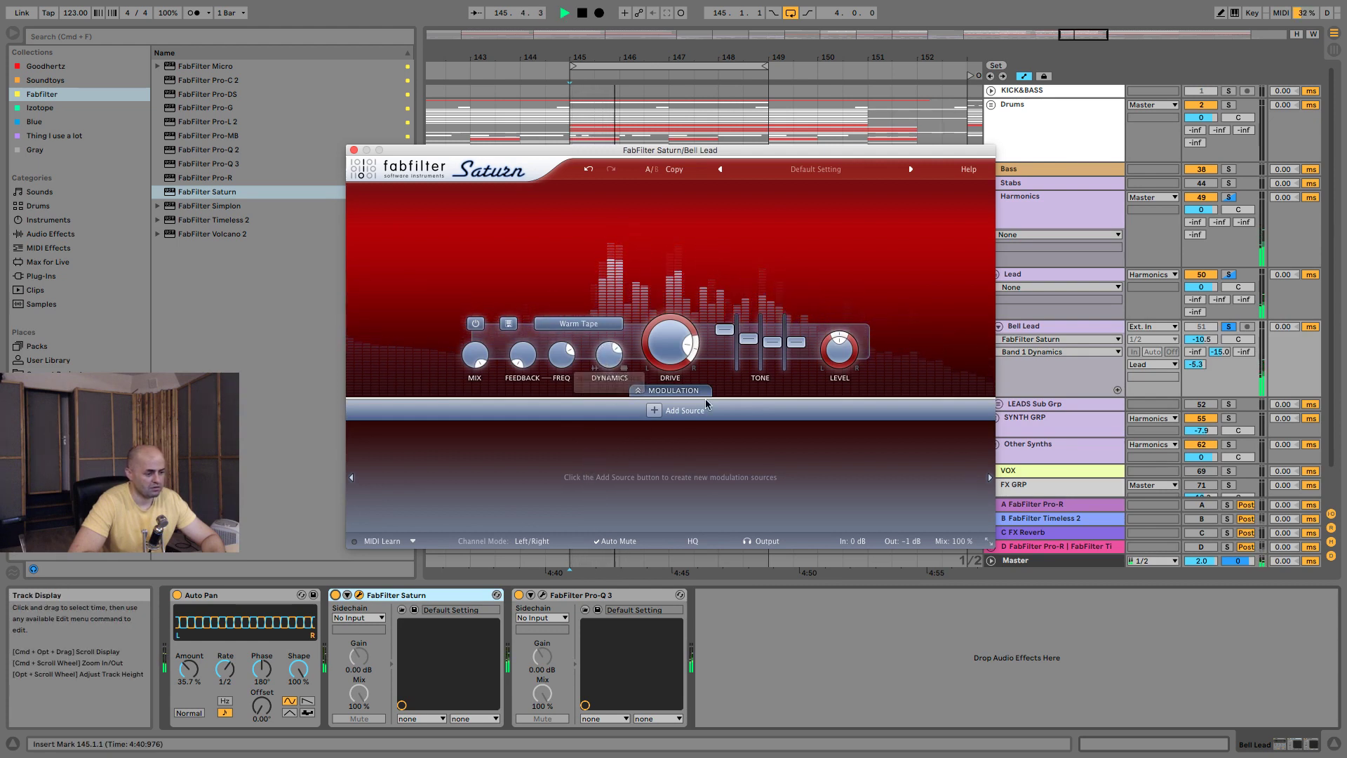
{"action": "key", "text": "space"}
Browse Saturn's presets, load Phat Tape and Comp bM from Best Of, and audition it on Bell Lead.
{"action": "left_click", "coordinate": [798, 171]}
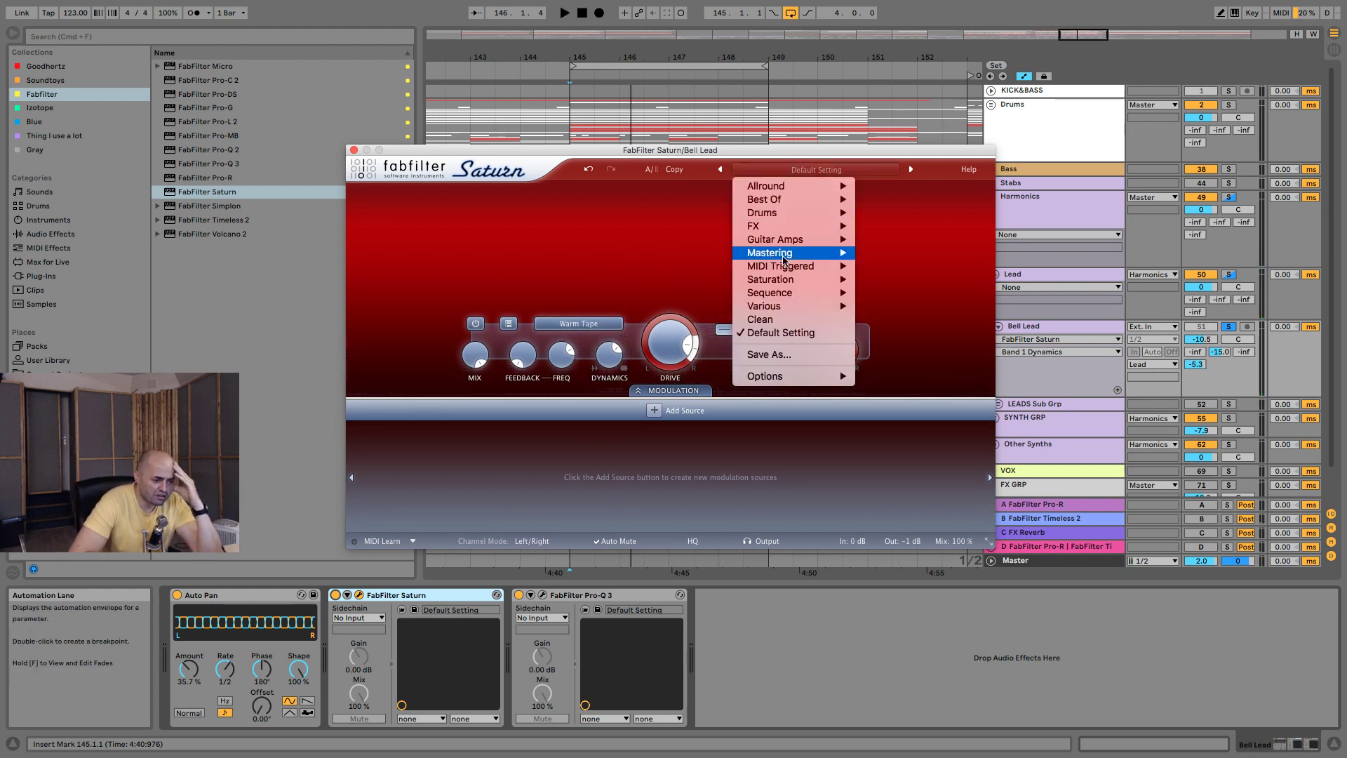
{"action": "mouse_move", "coordinate": [782, 279]}
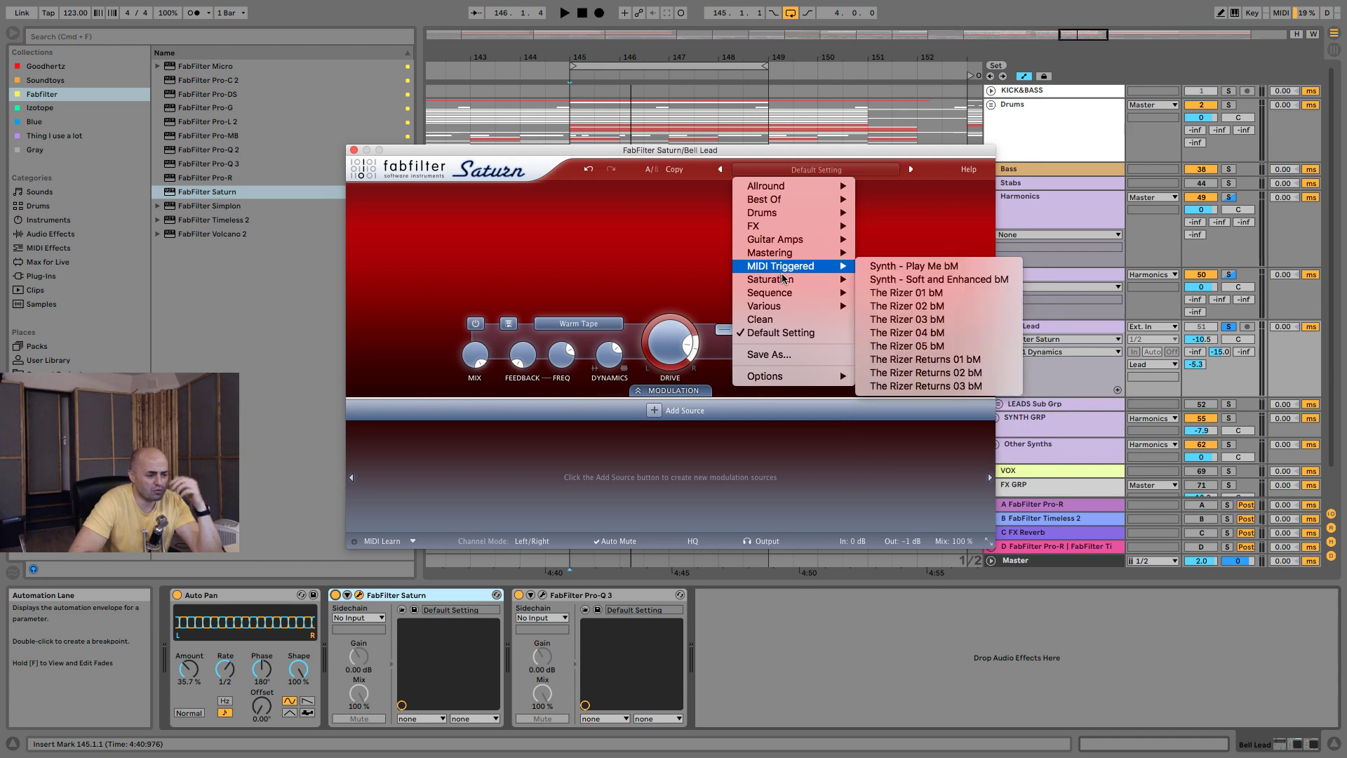
{"action": "mouse_move", "coordinate": [783, 189]}
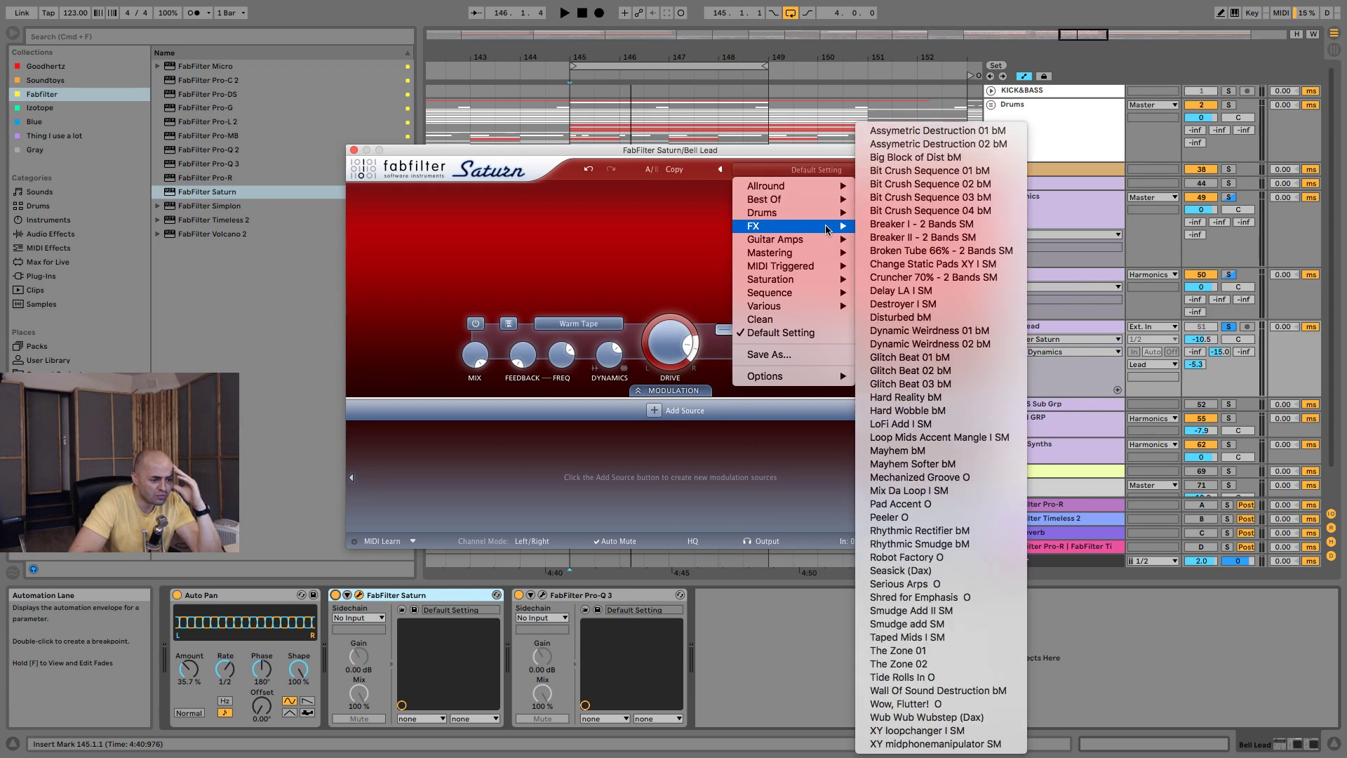
{"action": "mouse_move", "coordinate": [826, 248]}
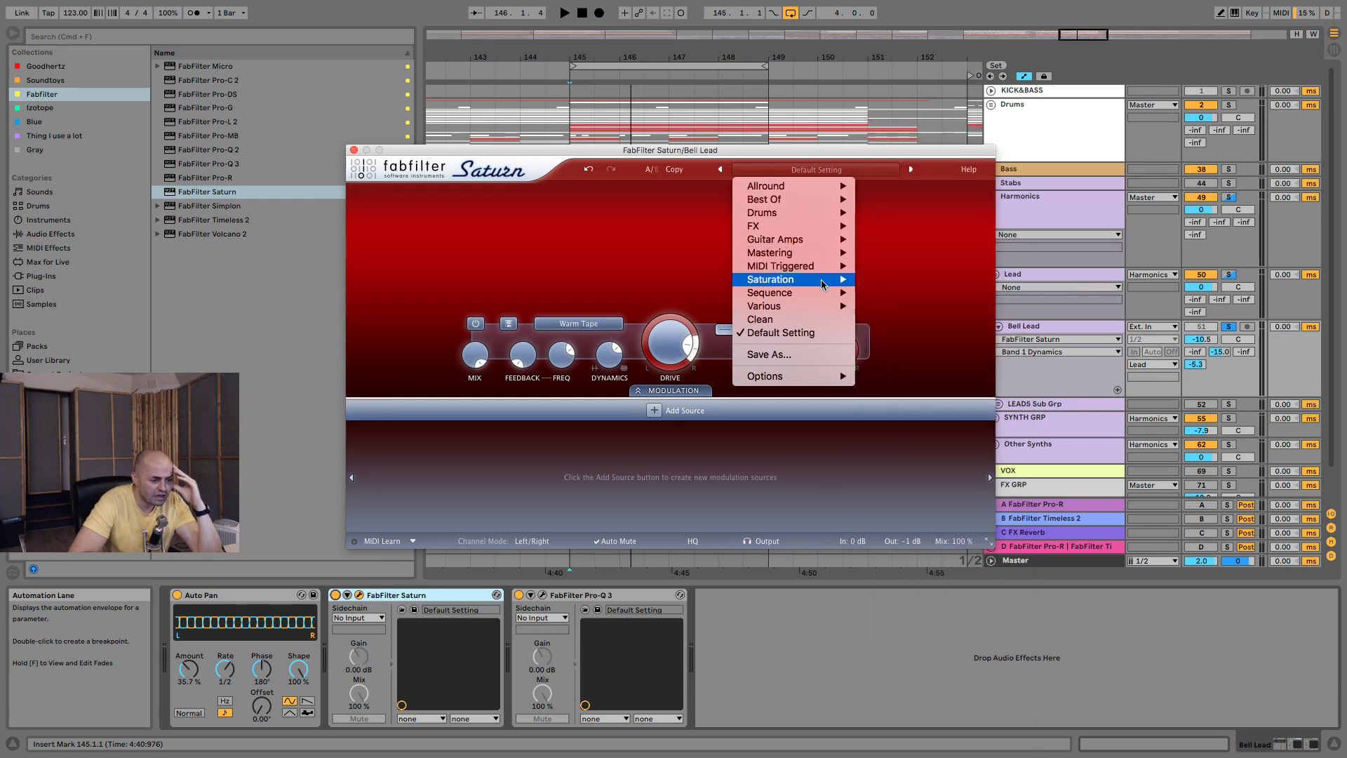
{"action": "mouse_move", "coordinate": [814, 298]}
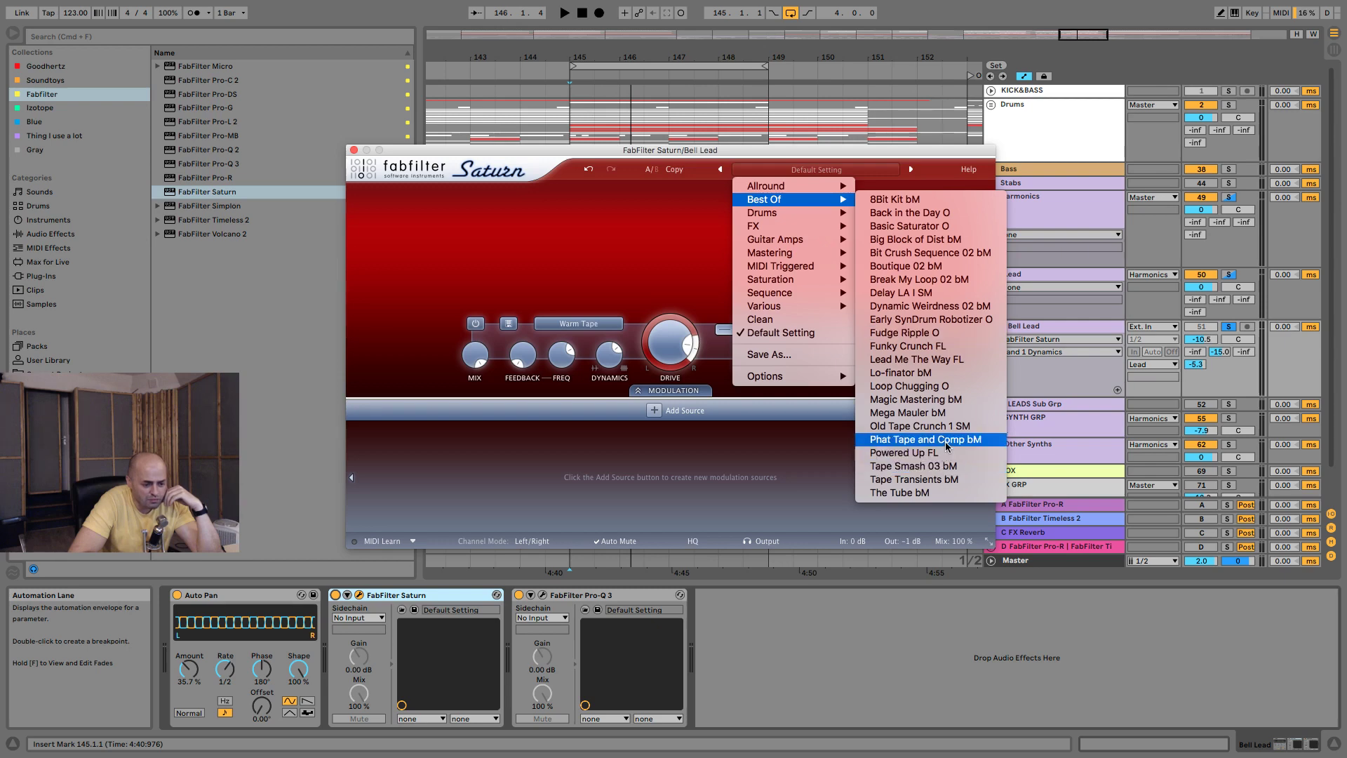
{"action": "left_click", "coordinate": [925, 439]}
{"action": "mouse_move", "coordinate": [614, 365]}
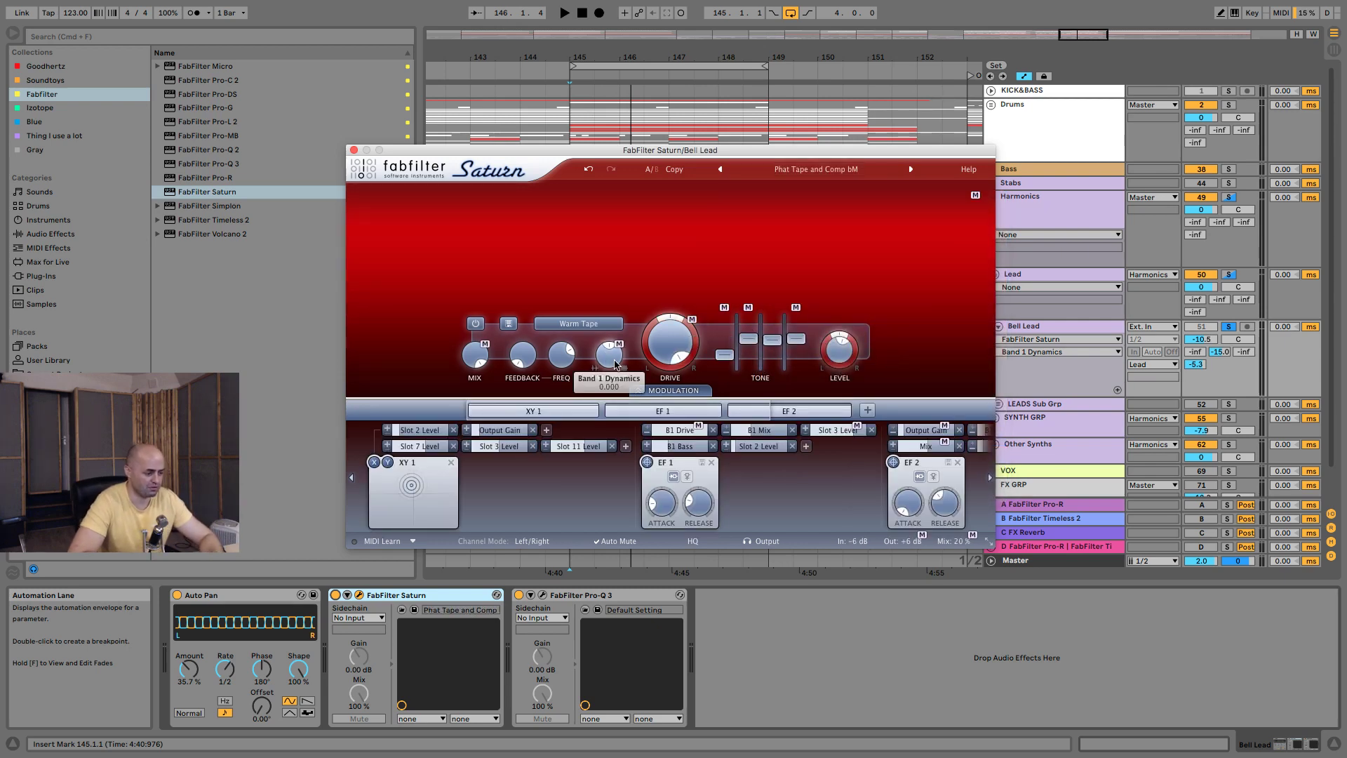
{"action": "mouse_move", "coordinate": [659, 496]}
{"action": "key", "text": "space"}
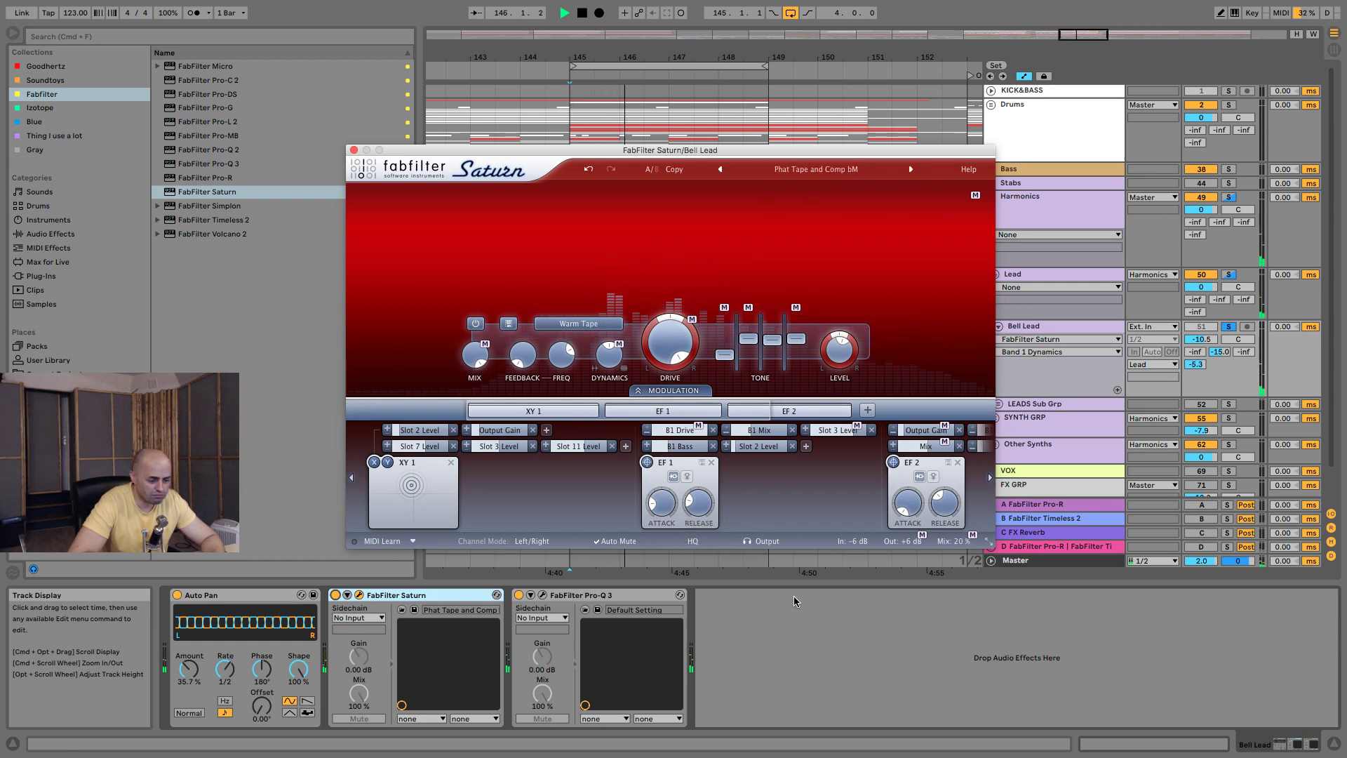
{"action": "key", "text": "space"}
Raise the preset's Band 1 bass tone and set Saturn's overall mix to 100% while auditioning Bell Lead.
{"action": "key", "text": "space"}
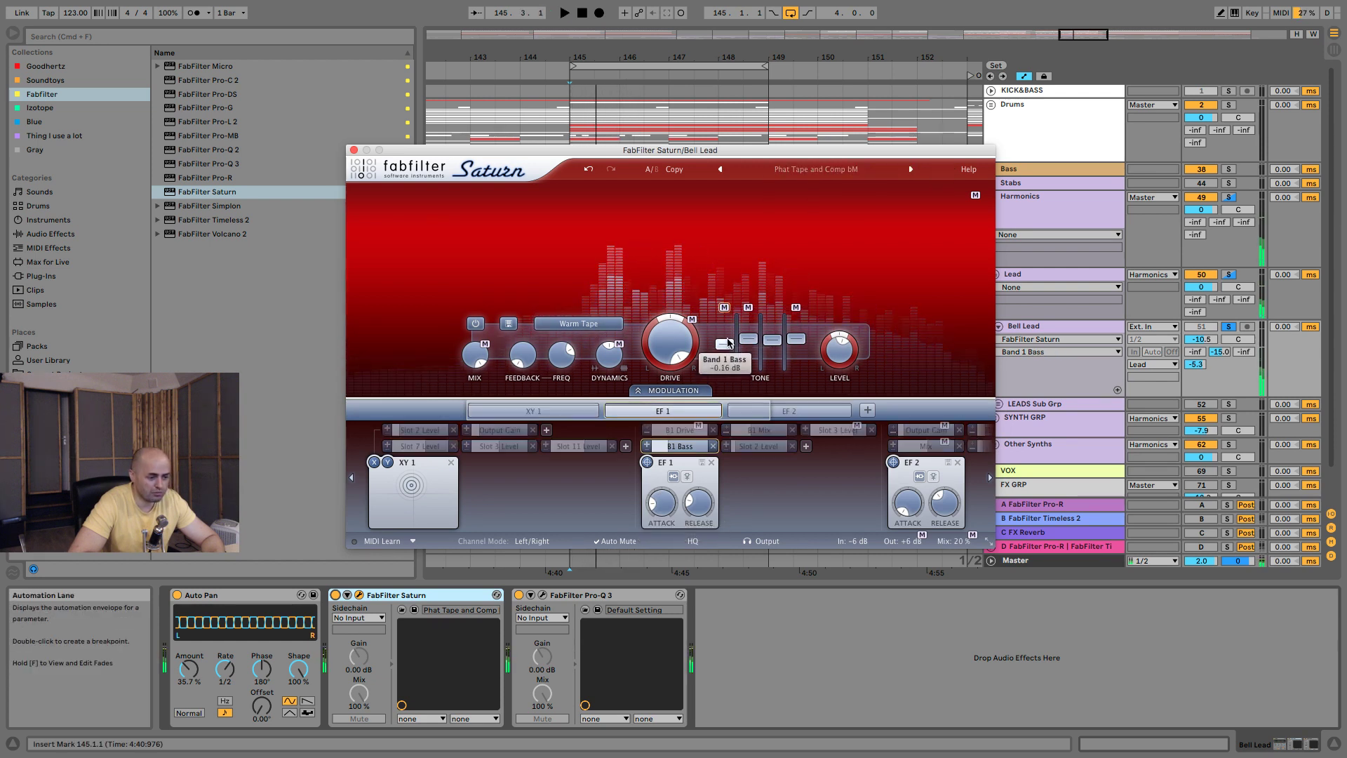
{"action": "left_click_drag", "start_coordinate": [724, 354], "coordinate": [729, 329]}
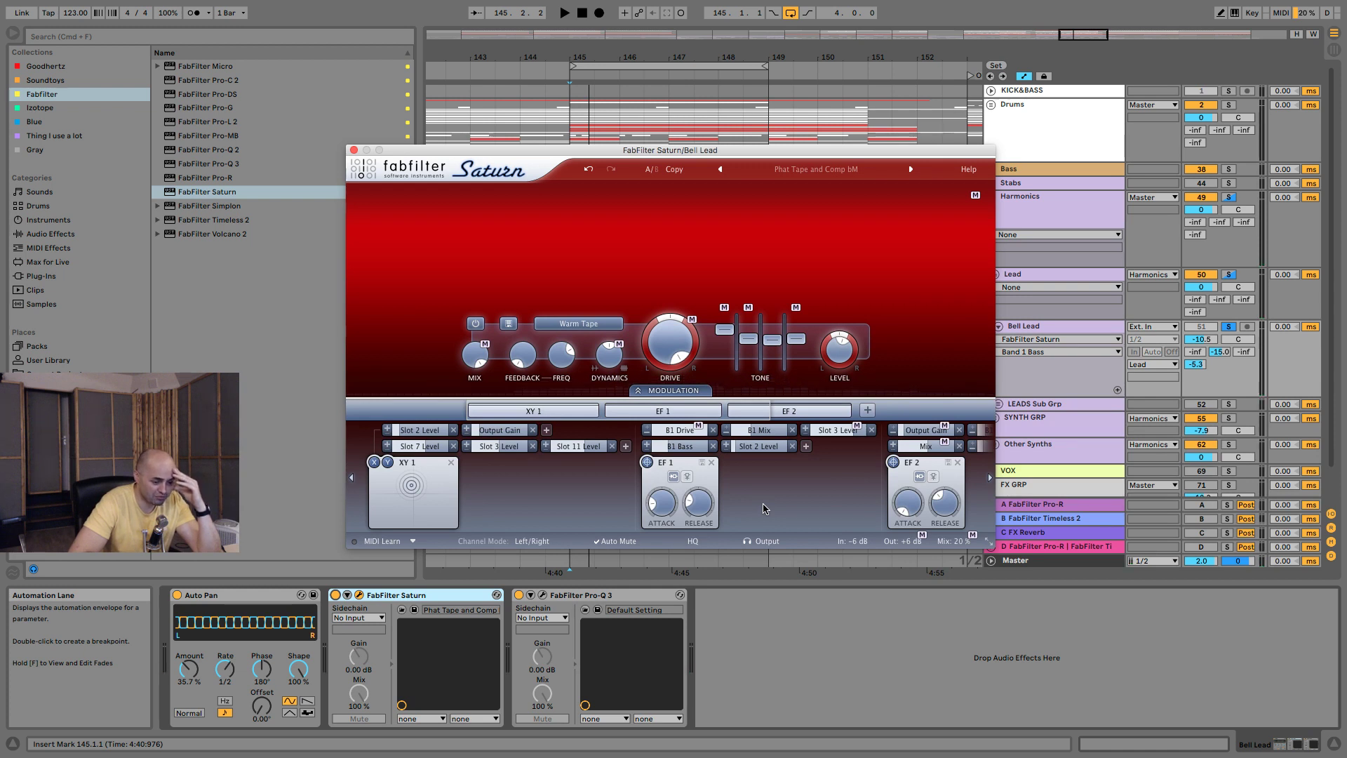
{"action": "left_click", "coordinate": [961, 512]}
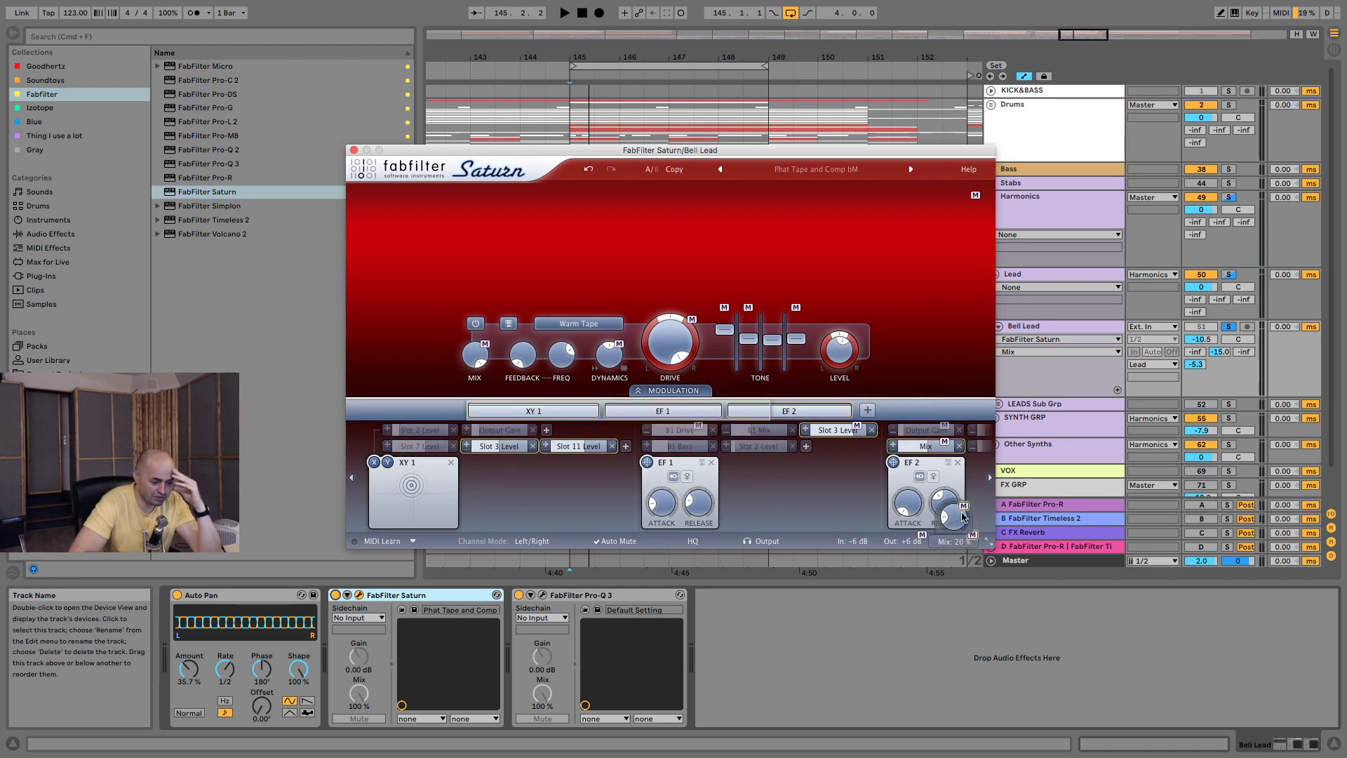
{"action": "key", "text": "space"}
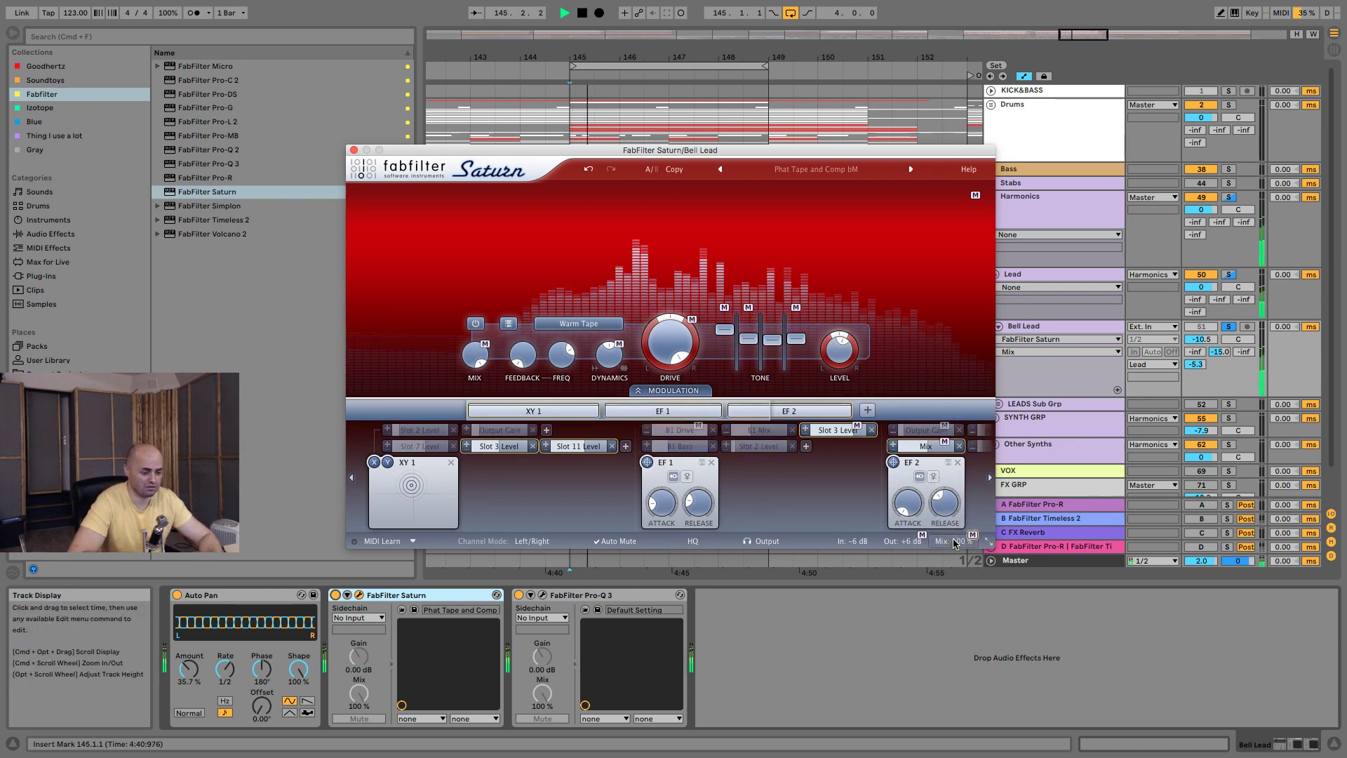
{"action": "key", "text": "space"}
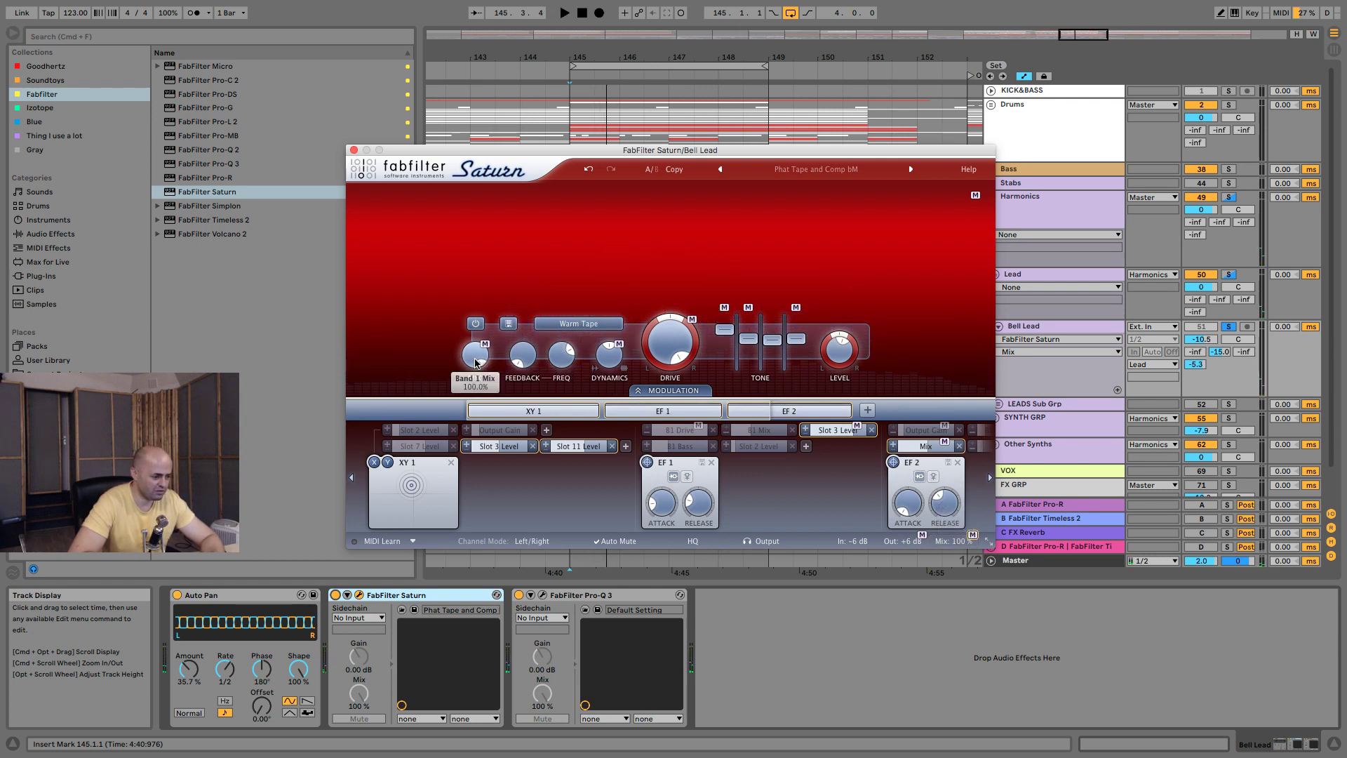
Check the Band 1 mix, then compare Bell Lead with Saturn bypassed and re-enabled during playback.
{"action": "left_click", "coordinate": [475, 363]}
{"action": "key", "text": "space"}
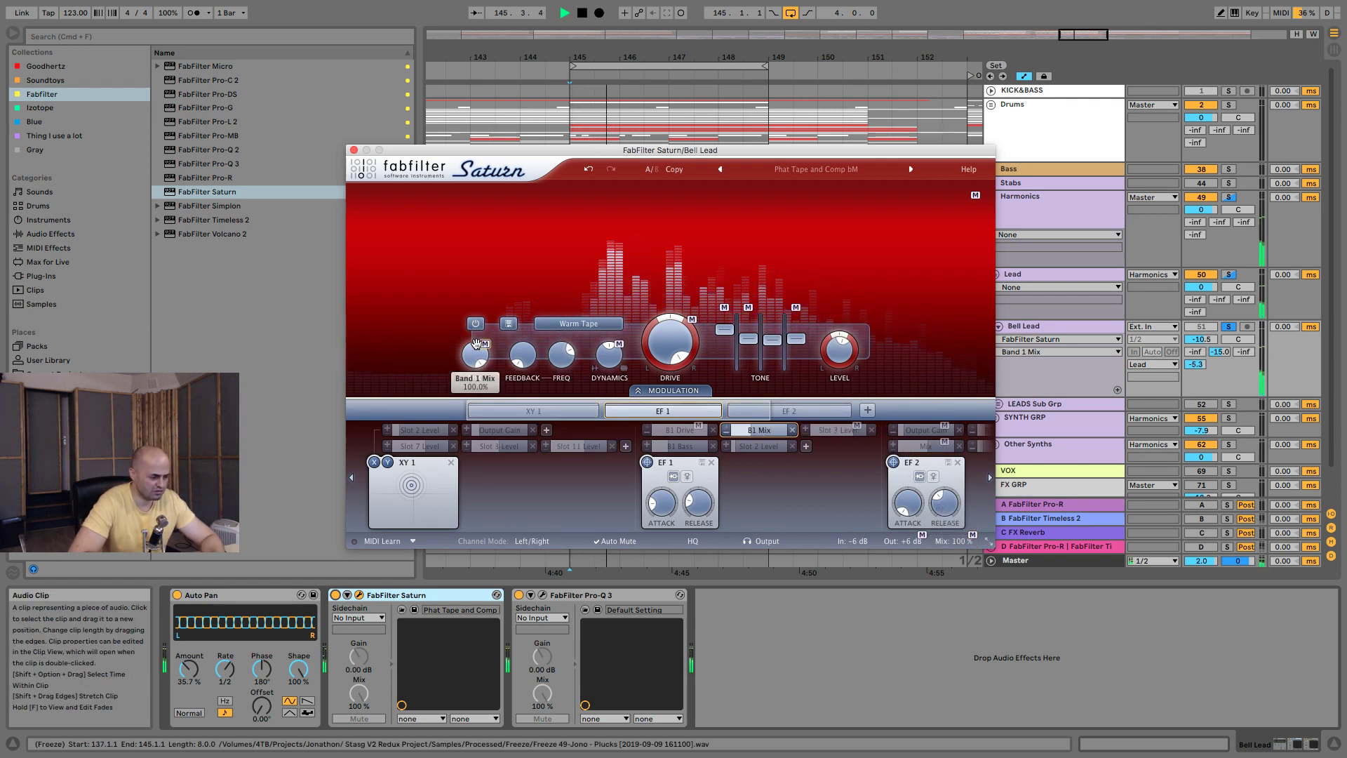
{"action": "left_click", "coordinate": [334, 595]}
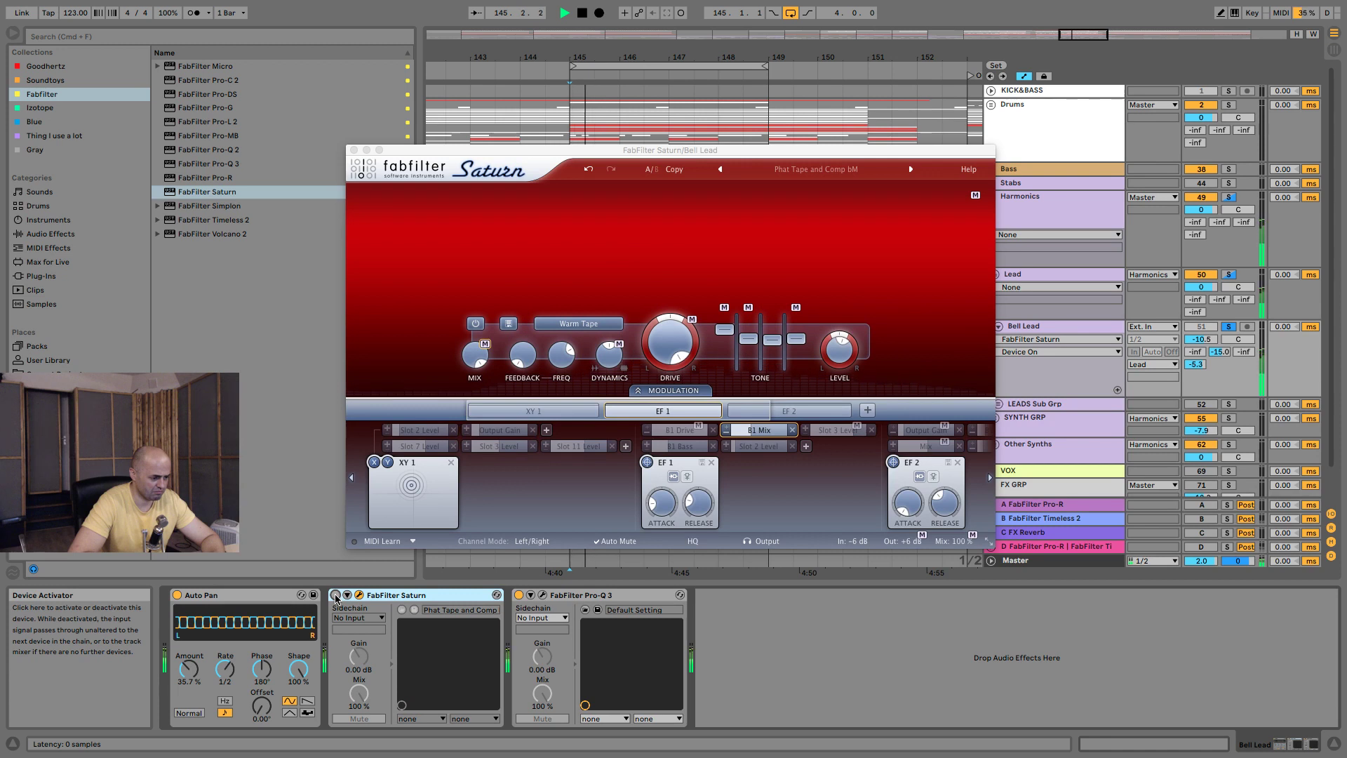
{"action": "left_click", "coordinate": [335, 596]}
{"action": "key", "text": "space"}
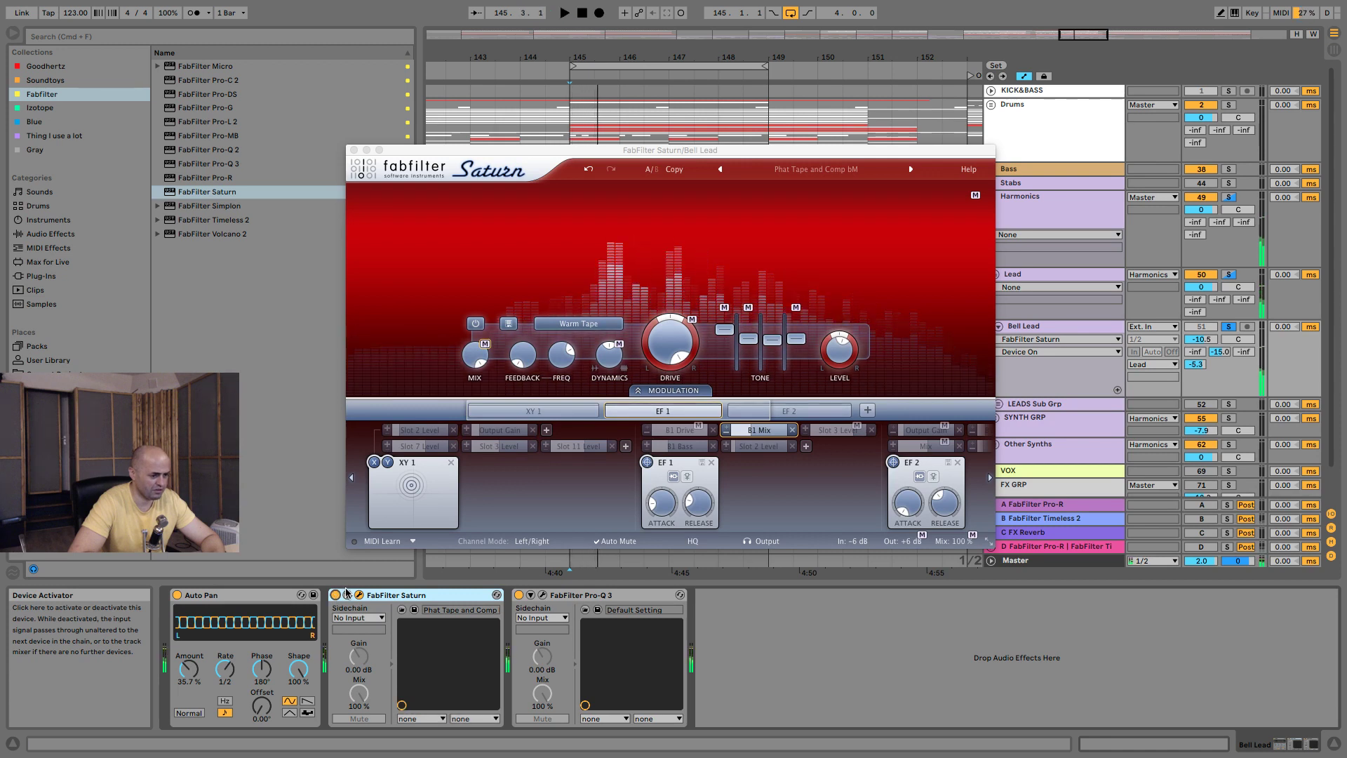
Load the SynthBass Clipper O preset from Saturn's Allround Saturation presets and audition it on Bell Lead.
{"action": "left_click", "coordinate": [799, 169]}
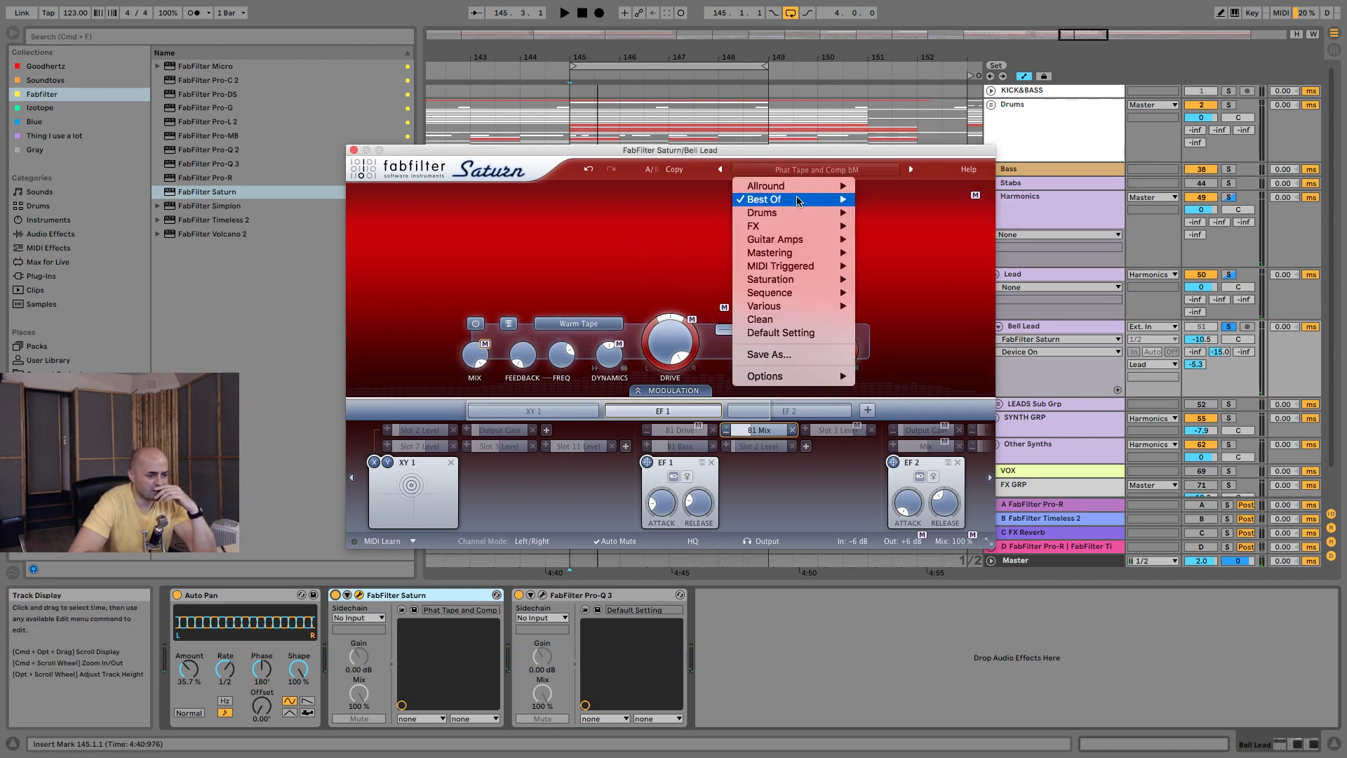
{"action": "mouse_move", "coordinate": [798, 202]}
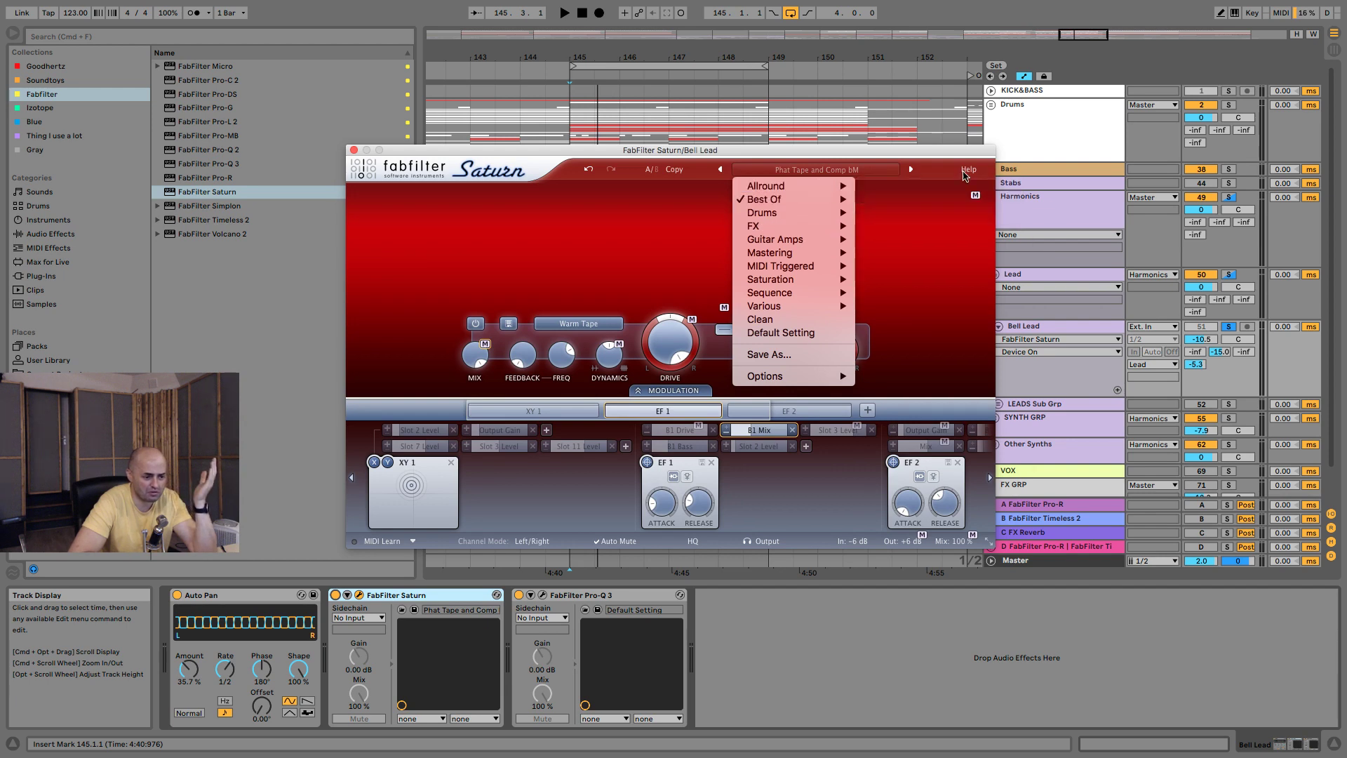
{"action": "mouse_move", "coordinate": [889, 189]}
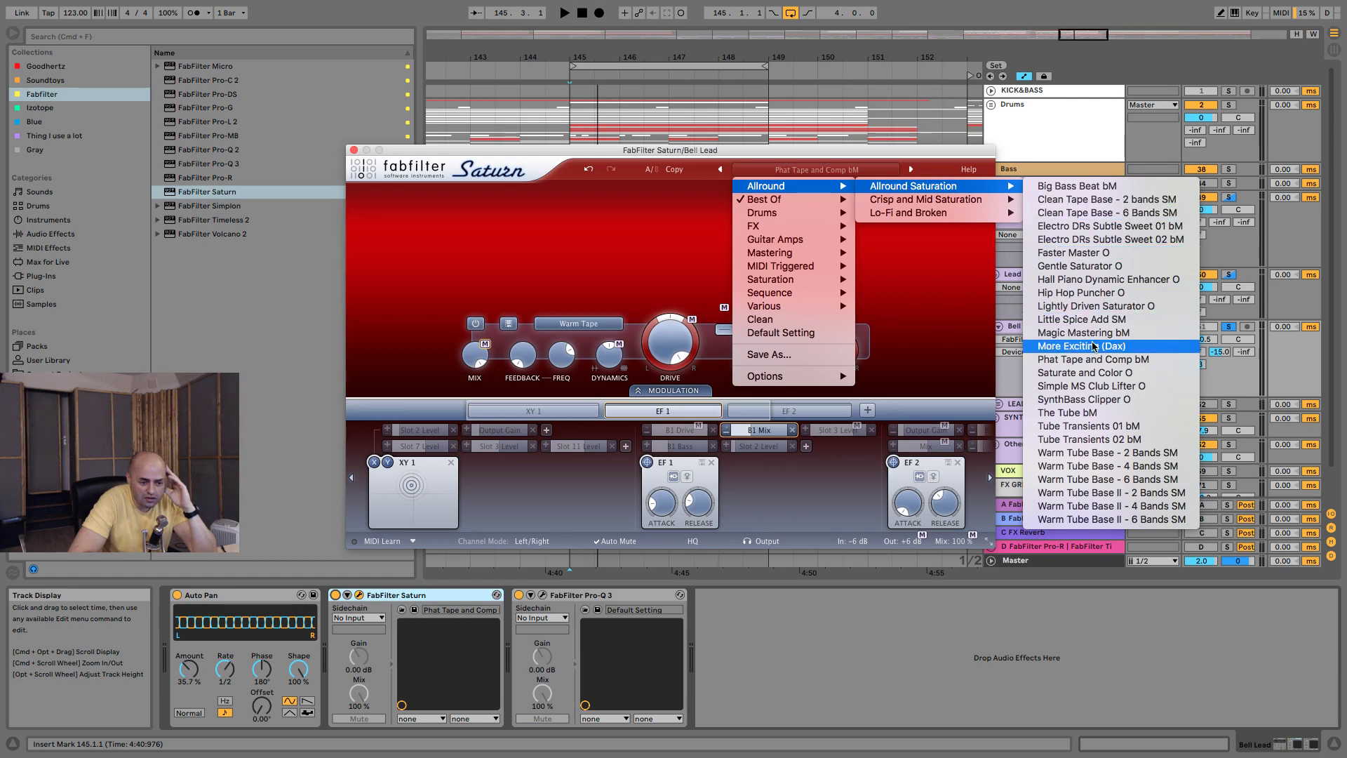
{"action": "left_click", "coordinate": [1090, 403]}
{"action": "key", "text": "space"}
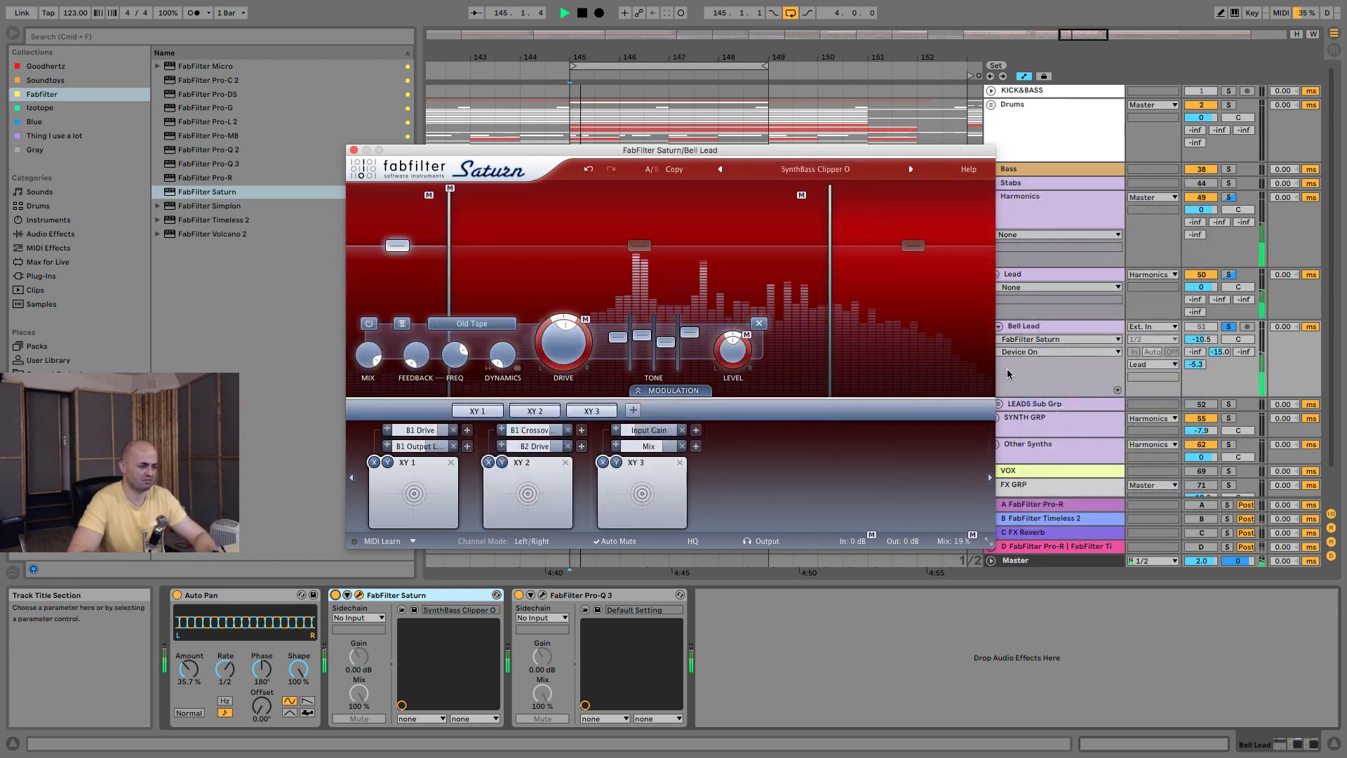
{"action": "key", "text": "space"}
Replace Bell Lead's Saturn with a fresh default instance between Auto Pan and Pro-Q 3.
{"action": "left_click", "coordinate": [422, 597]}
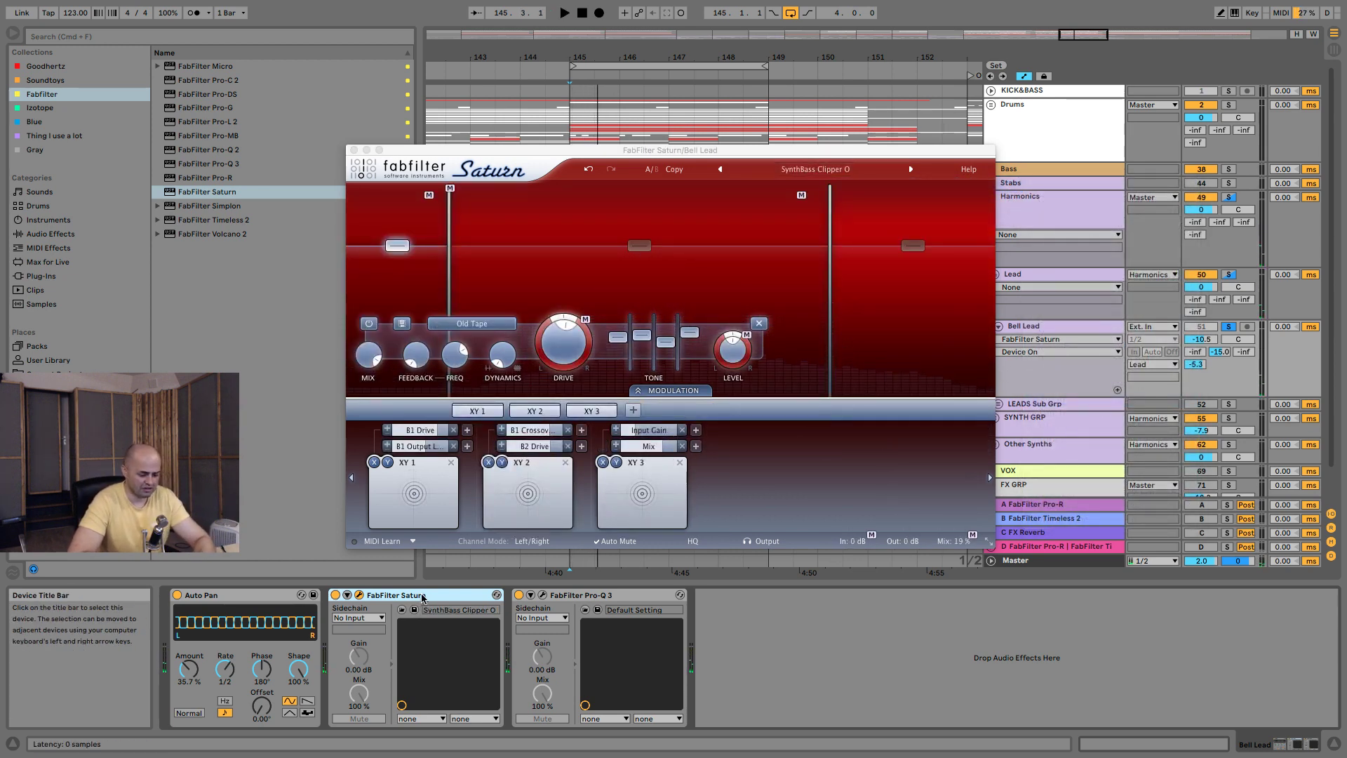
{"action": "key", "text": "Delete"}
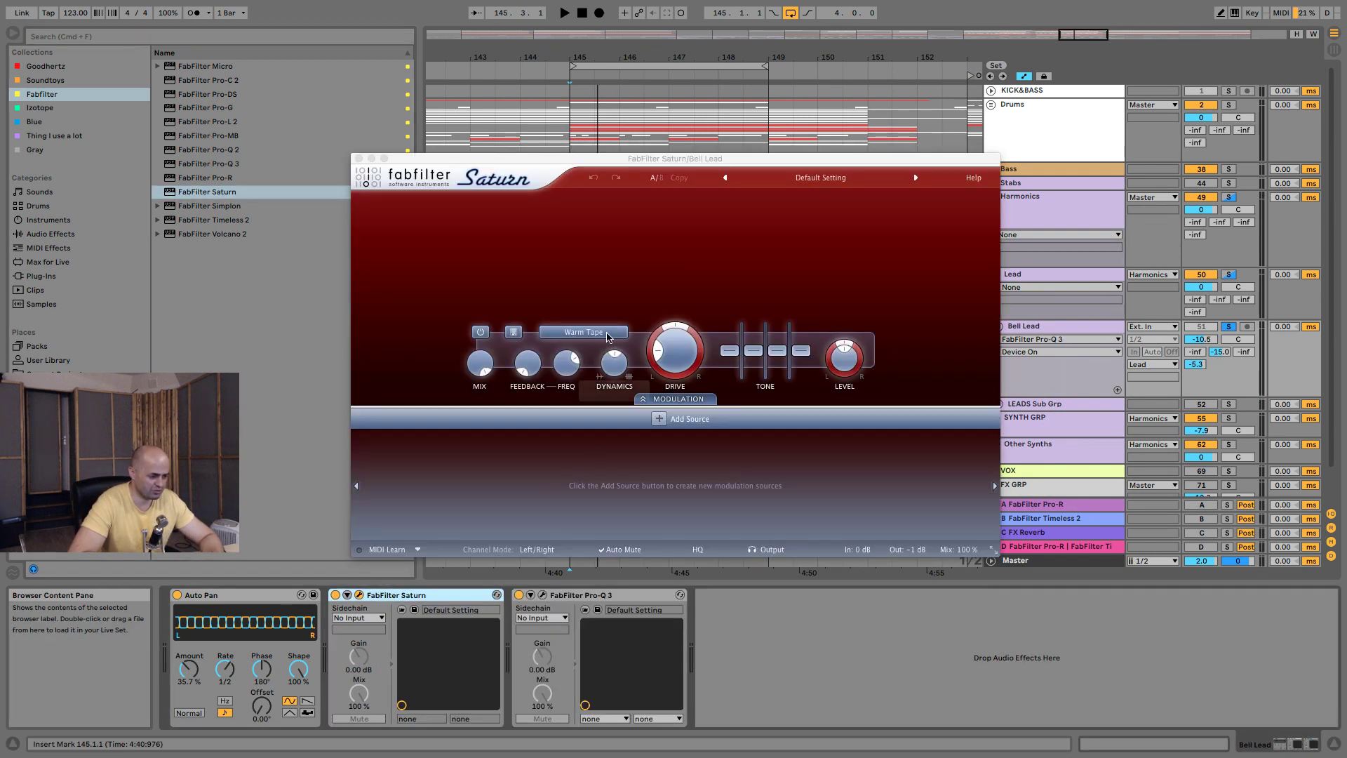
Set Saturn's Band 1 to Warm Tube with about 66.7% drive while playing Bell Lead, and collapse the modulation section.
{"action": "left_click", "coordinate": [601, 332]}
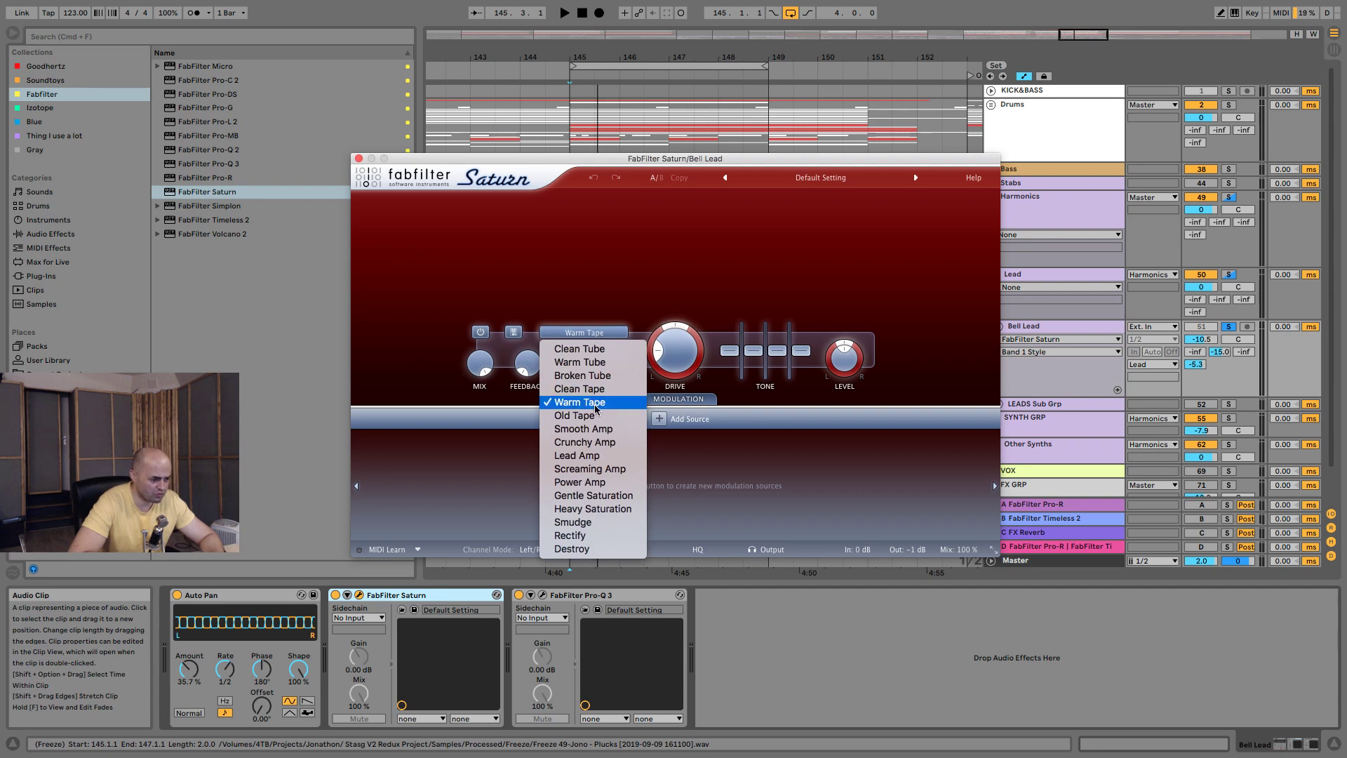
{"action": "left_click", "coordinate": [602, 363]}
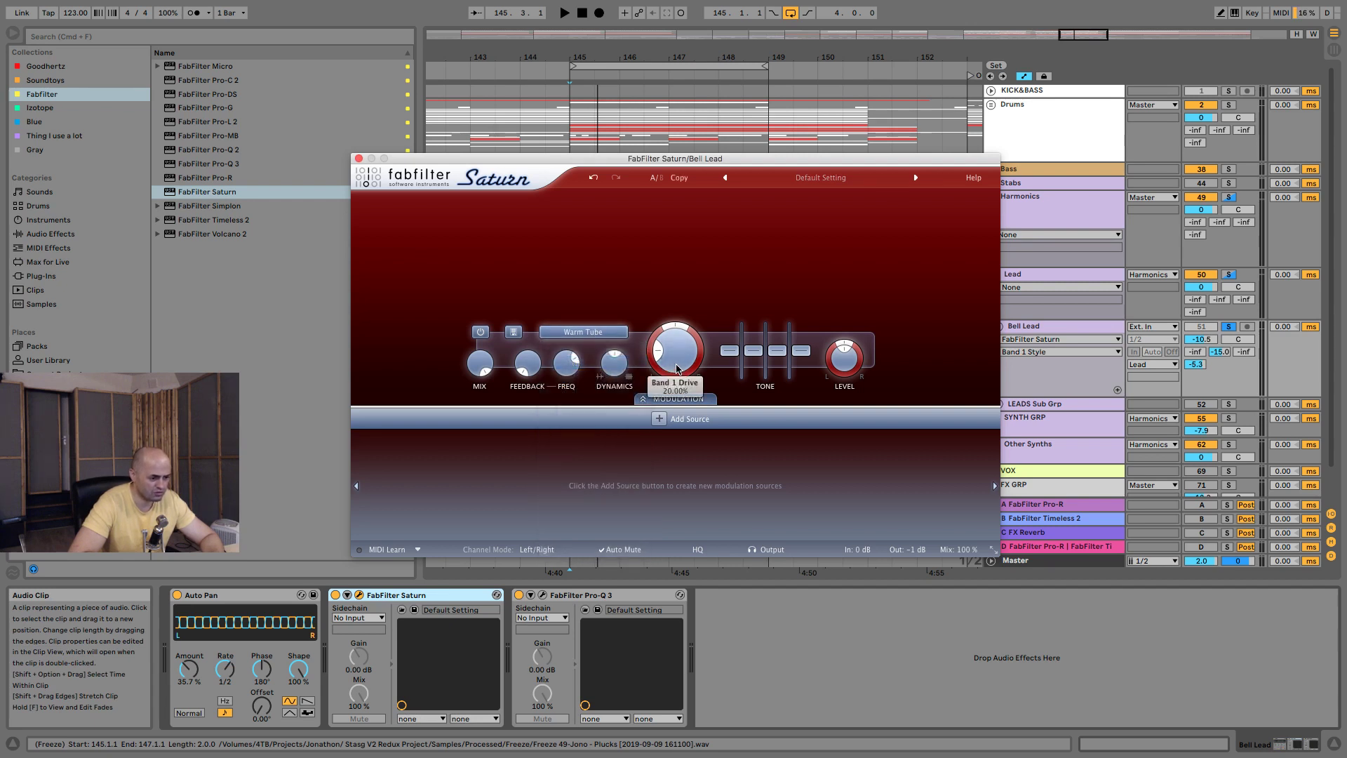
{"action": "key", "text": "space"}
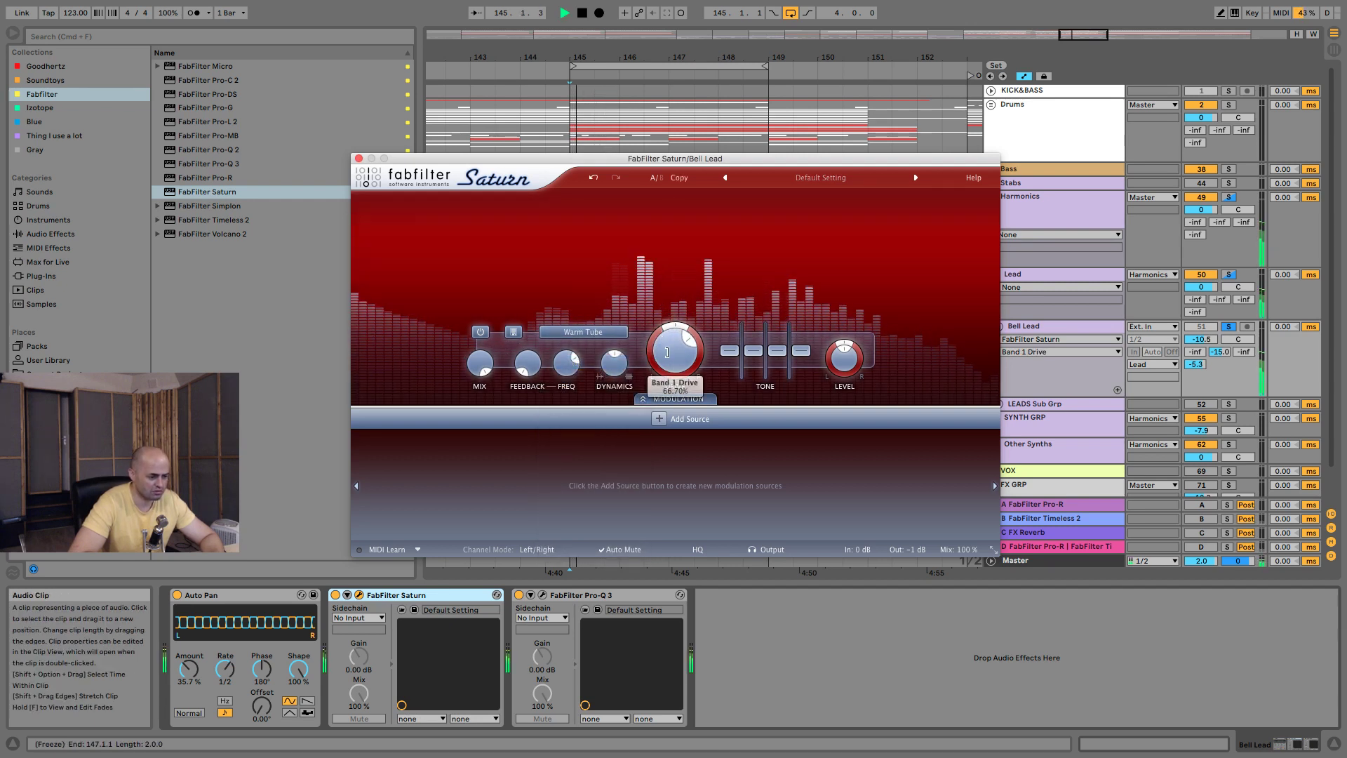
{"action": "left_click", "coordinate": [677, 399]}
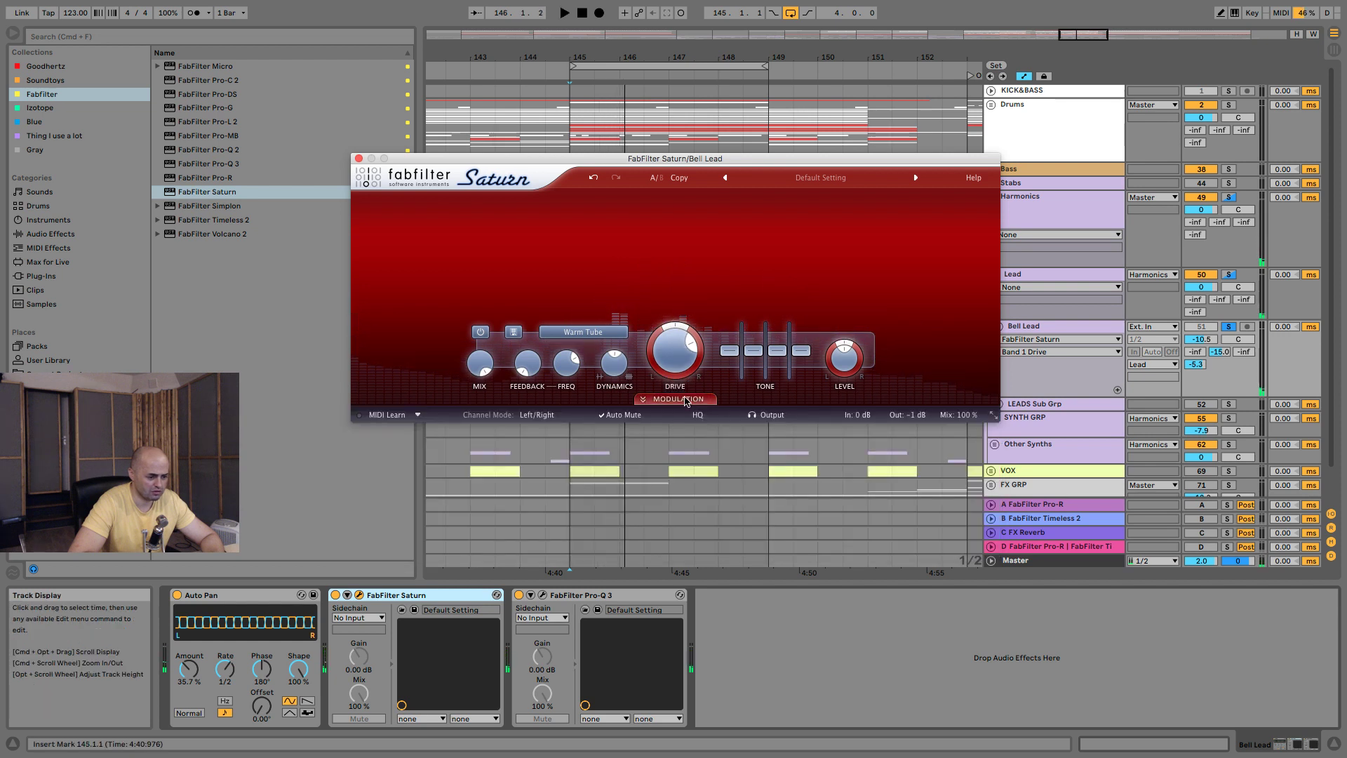
Raise Saturn's Band 1 Bass tone and set its Drive to about 87% while playing Bell Lead.
{"action": "left_click", "coordinate": [730, 344]}
{"action": "left_click_drag", "start_coordinate": [730, 340], "coordinate": [729, 334]}
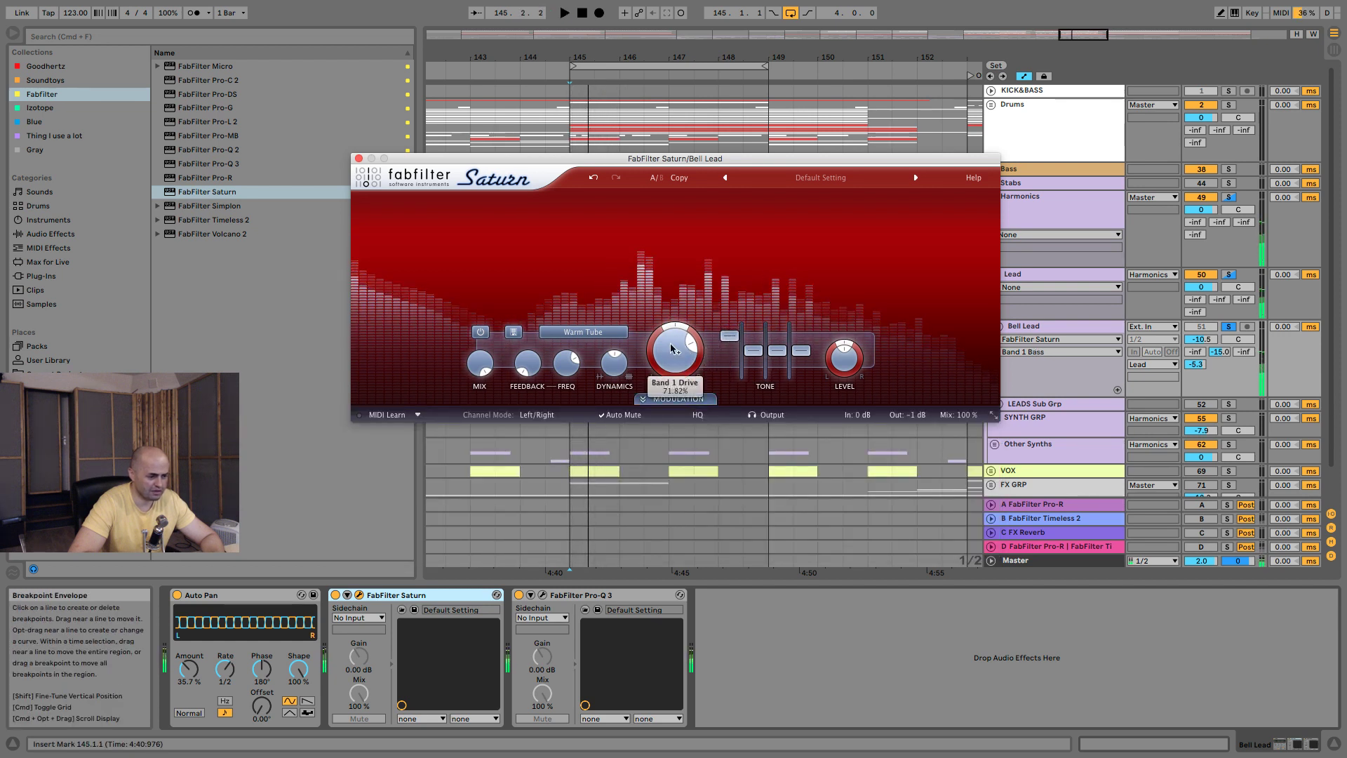
{"action": "key", "text": "space"}
{"action": "mouse_move", "coordinate": [679, 326]}
{"action": "left_mouse_down"}
{"action": "mouse_move", "coordinate": [708, 326]}
{"action": "mouse_move", "coordinate": [705, 368]}
{"action": "mouse_move", "coordinate": [682, 323]}
{"action": "left_mouse_up"}
{"action": "key", "text": "space"}
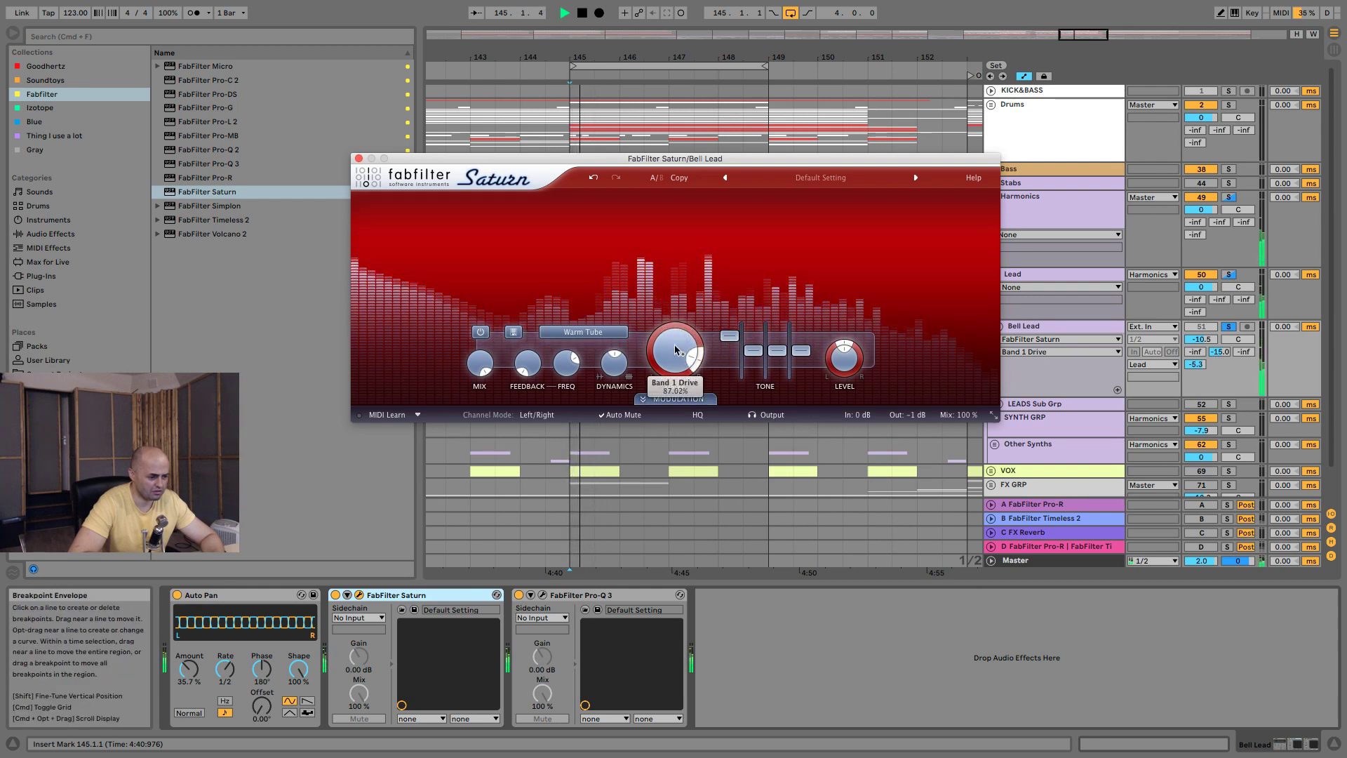
Lower Saturn's Band 1 Feedback Frequency to about 93 Hz while listening to Bell Lead.
{"action": "left_click_drag", "start_coordinate": [566, 361], "coordinate": [569, 437]}
{"action": "key", "text": "space"}
{"action": "key", "text": "space"}
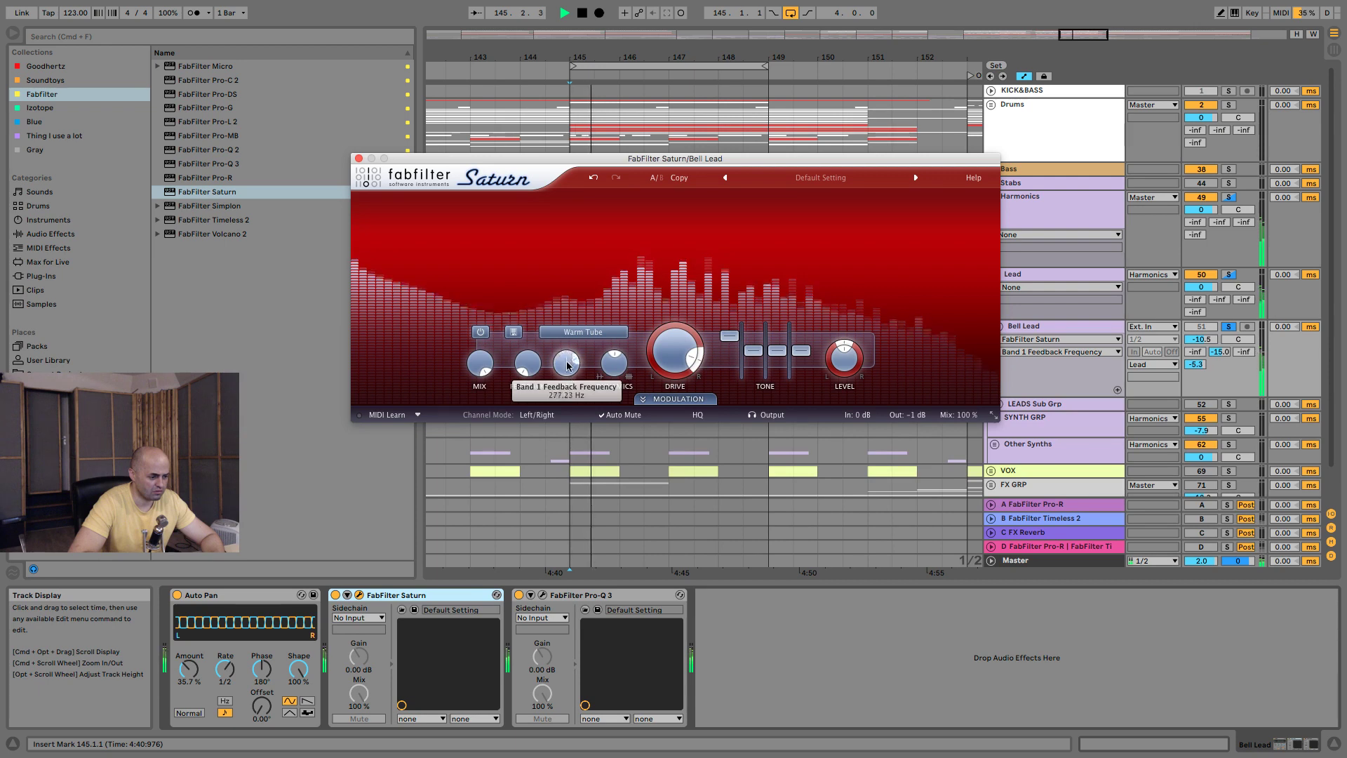
{"action": "scroll", "coordinate": [567, 365], "scroll_direction": "up", "scroll_amount": 2}
{"action": "left_click_drag", "start_coordinate": [570, 388], "coordinate": [574, 425]}
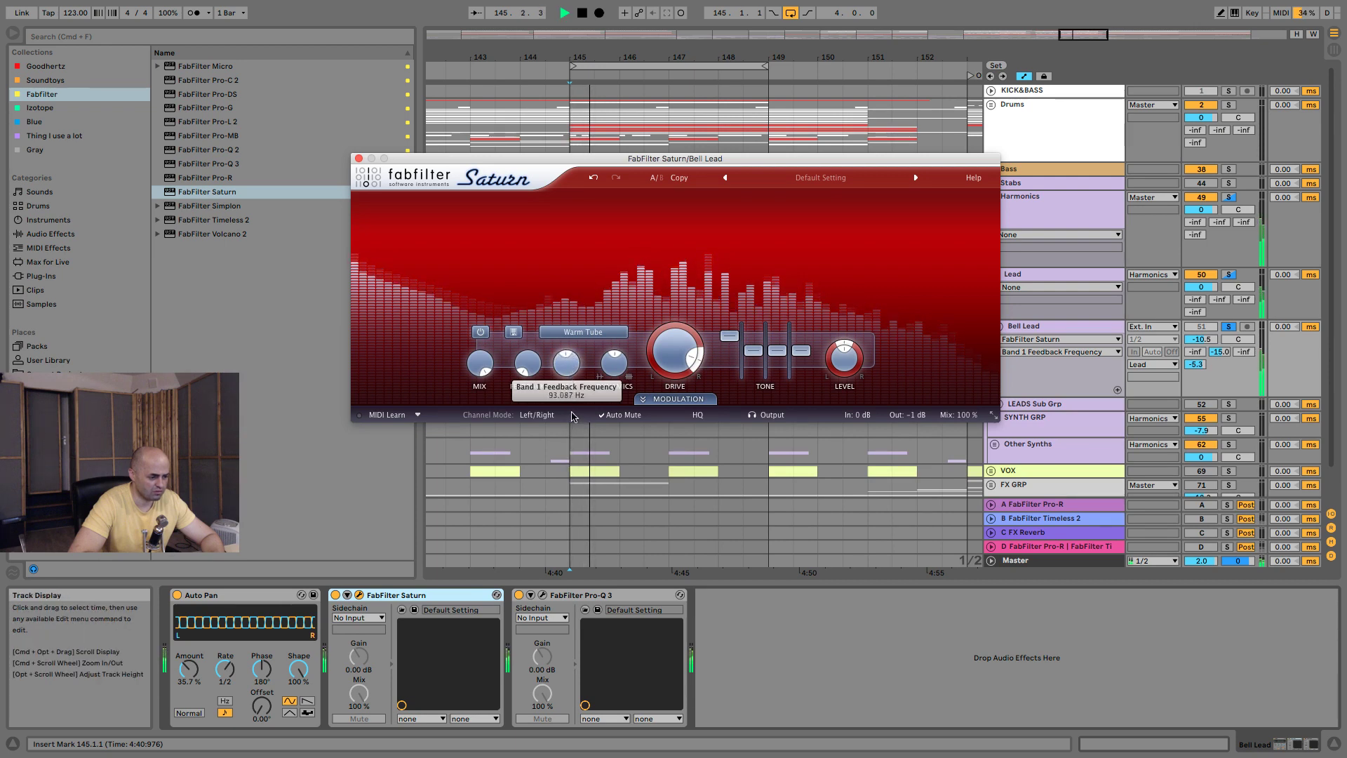
{"action": "key", "text": "space"}
Open Bell Lead's Pro-Q 3 and add a bell boost near 210 Hz while auditioning.
{"action": "left_click", "coordinate": [543, 595]}
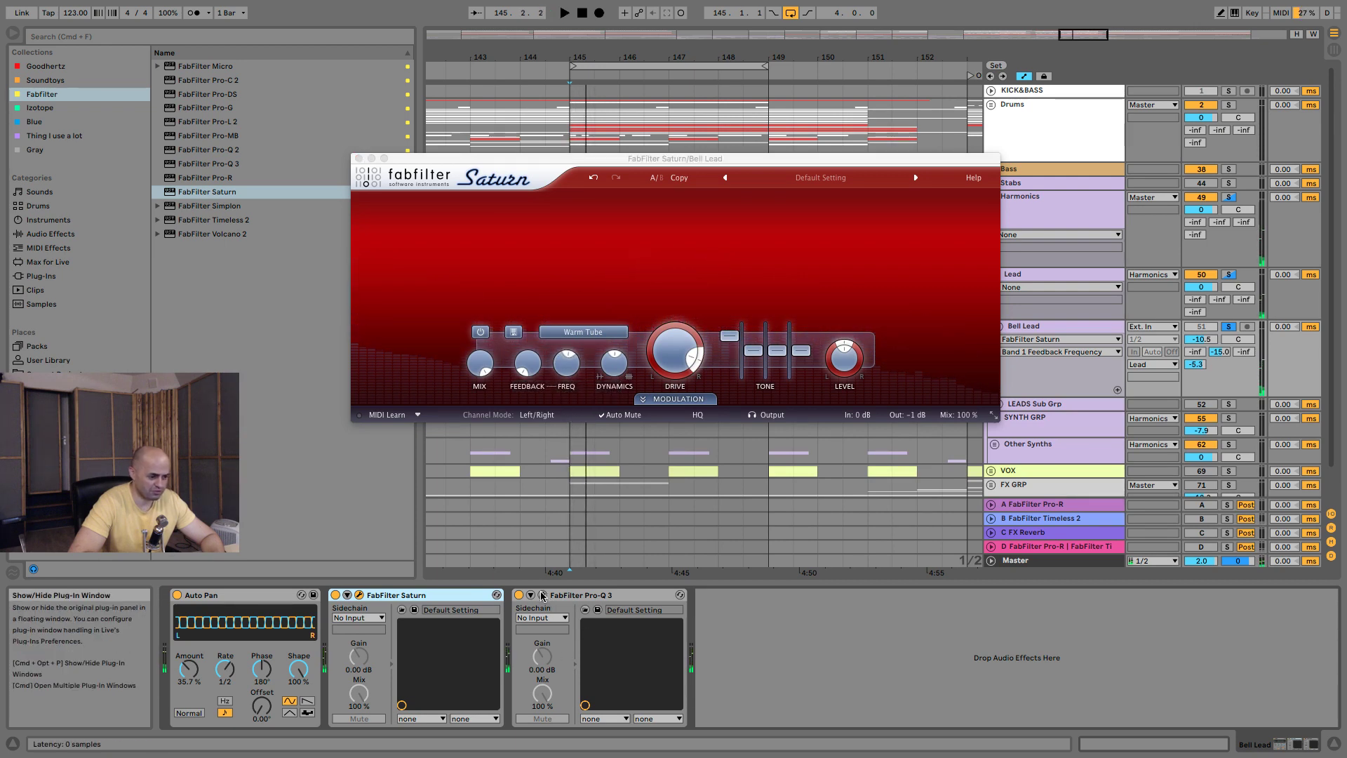
{"action": "key", "text": "space"}
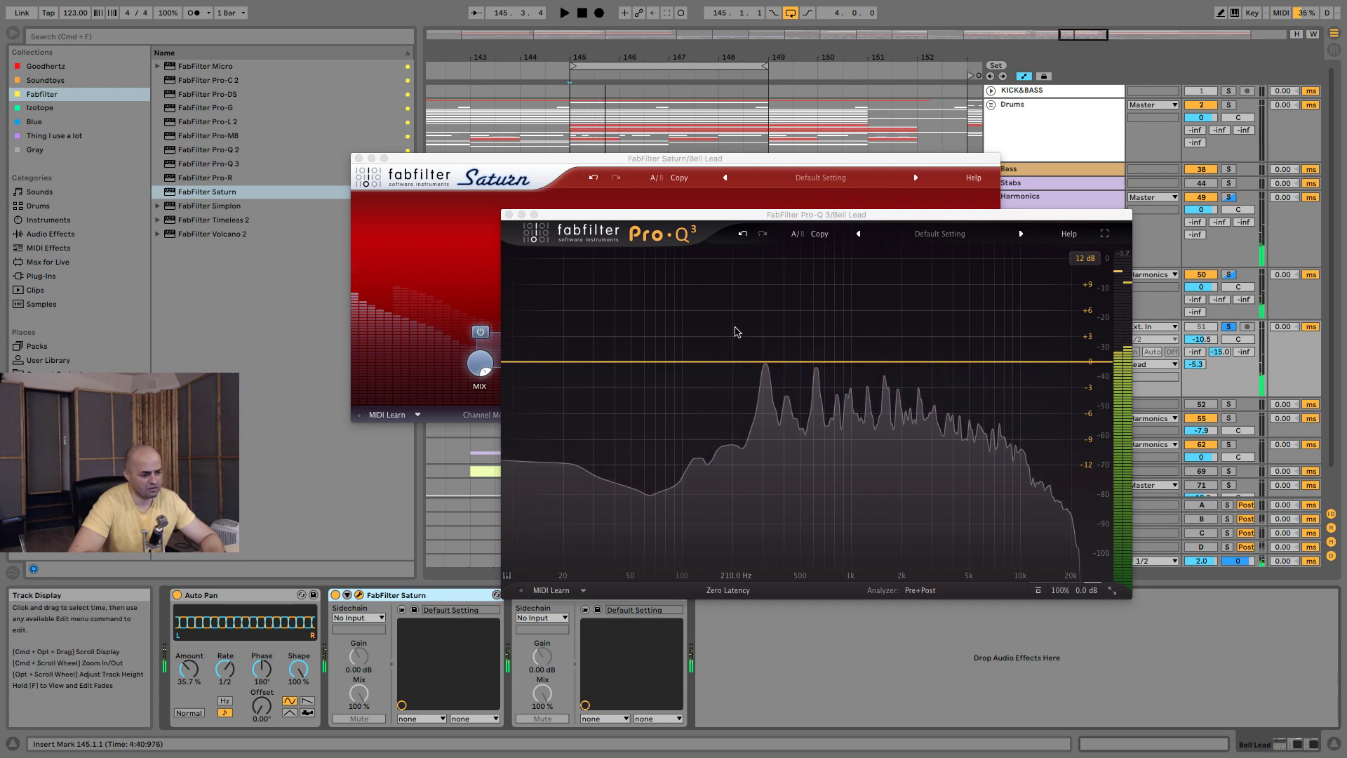
{"action": "double_click", "coordinate": [724, 332]}
{"action": "key", "text": "space"}
{"action": "mouse_move", "coordinate": [724, 333]}
{"action": "left_mouse_down"}
{"action": "mouse_move", "coordinate": [743, 304]}
{"action": "mouse_move", "coordinate": [785, 295]}
{"action": "mouse_move", "coordinate": [729, 279]}
{"action": "mouse_move", "coordinate": [764, 289]}
{"action": "mouse_move", "coordinate": [720, 298]}
{"action": "mouse_move", "coordinate": [731, 330]}
{"action": "left_mouse_up"}
{"action": "key", "text": "space"}
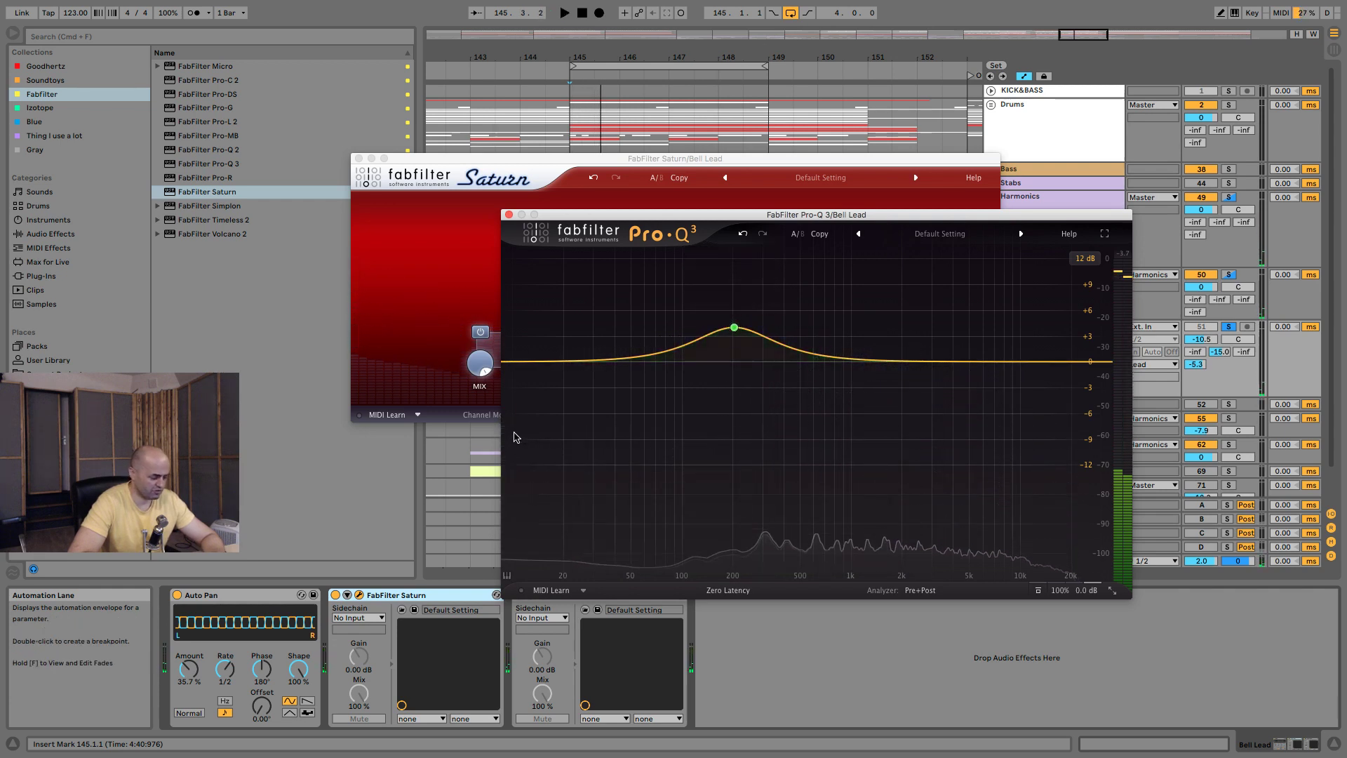
Add a 36 dB/oct low cut at about 93 Hz to Bell Lead's Pro-Q 3.
{"action": "double_click", "coordinate": [515, 434]}
{"action": "scroll", "coordinate": [519, 440], "scroll_direction": "up", "scroll_amount": 2}
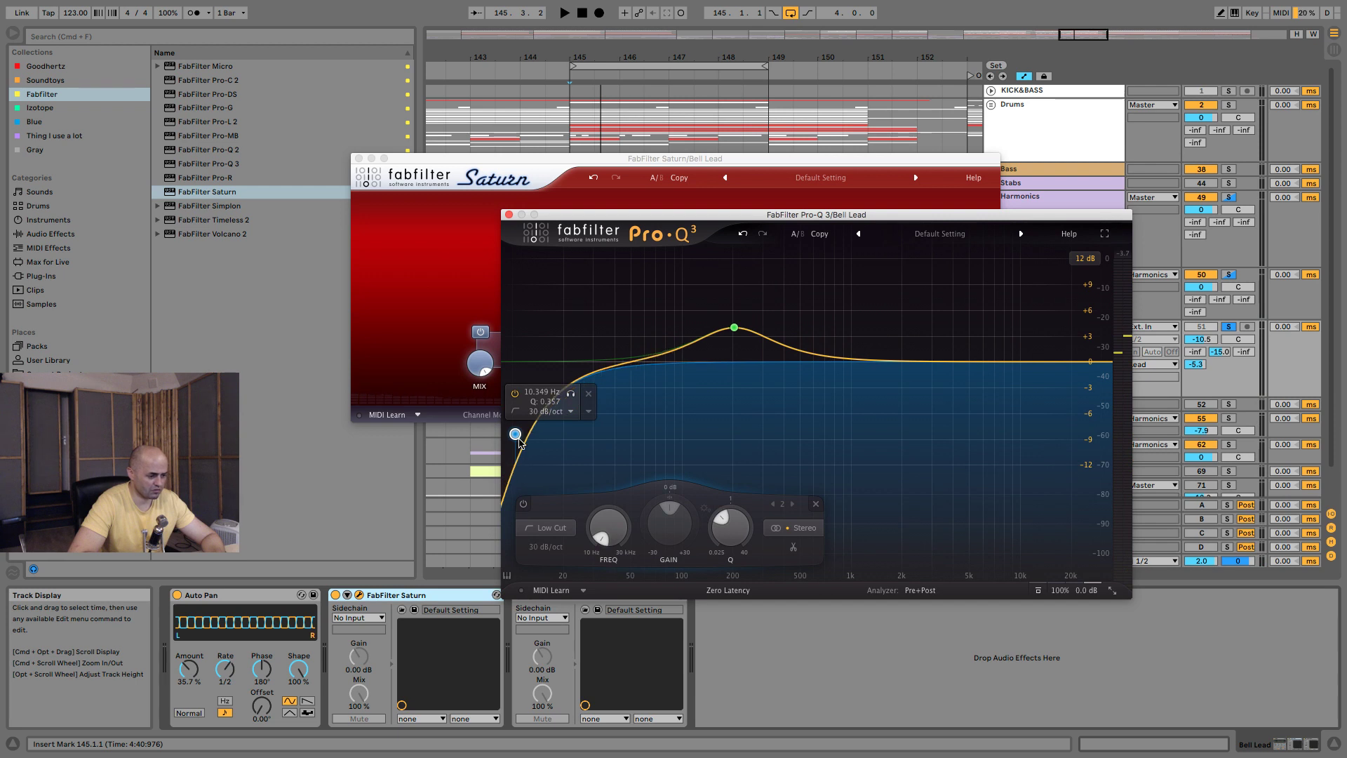
{"action": "left_click_drag", "start_coordinate": [519, 438], "coordinate": [676, 422]}
{"action": "key", "text": "space"}
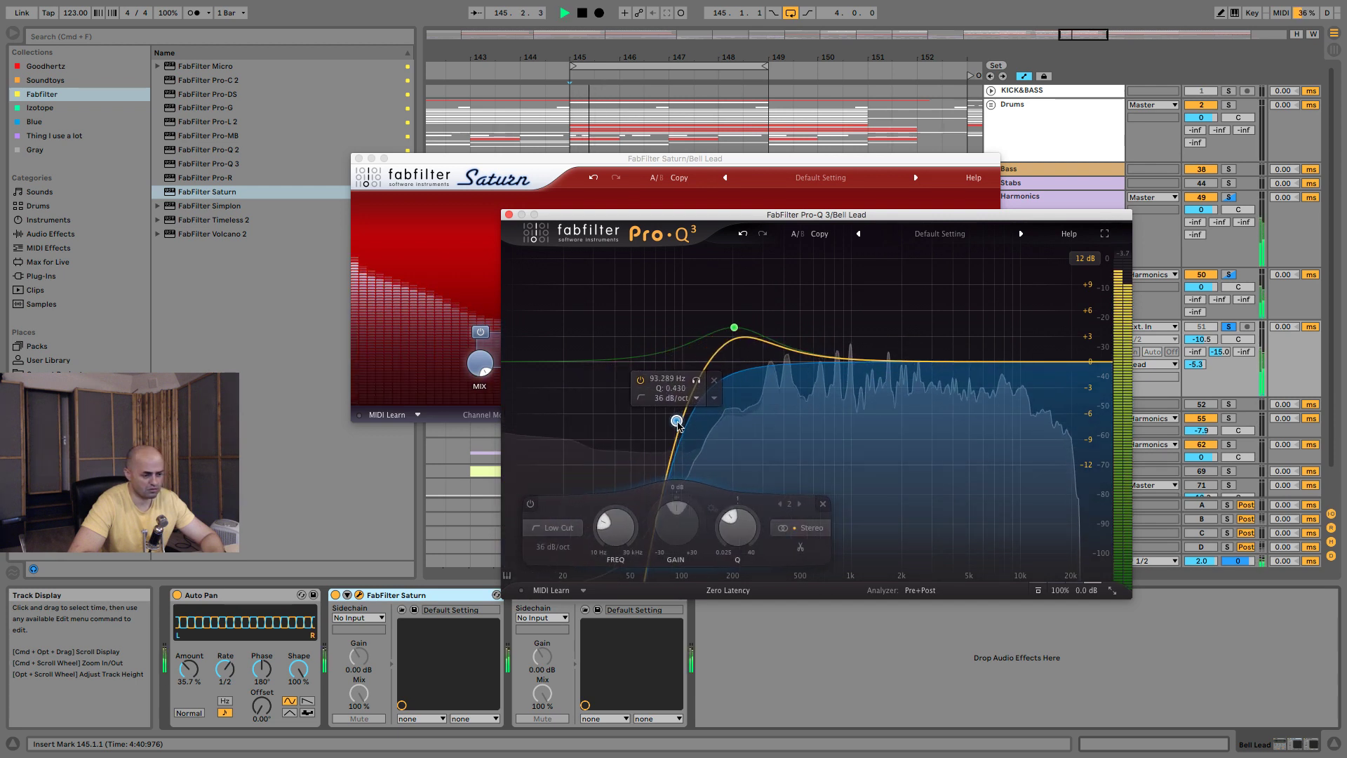
Retune the Pro-Q 3 bell boost to about 230 Hz and roughly +3 dB, and close both plug-in windows.
{"action": "left_click_drag", "start_coordinate": [733, 328], "coordinate": [769, 307]}
{"action": "left_click", "coordinate": [769, 293]}
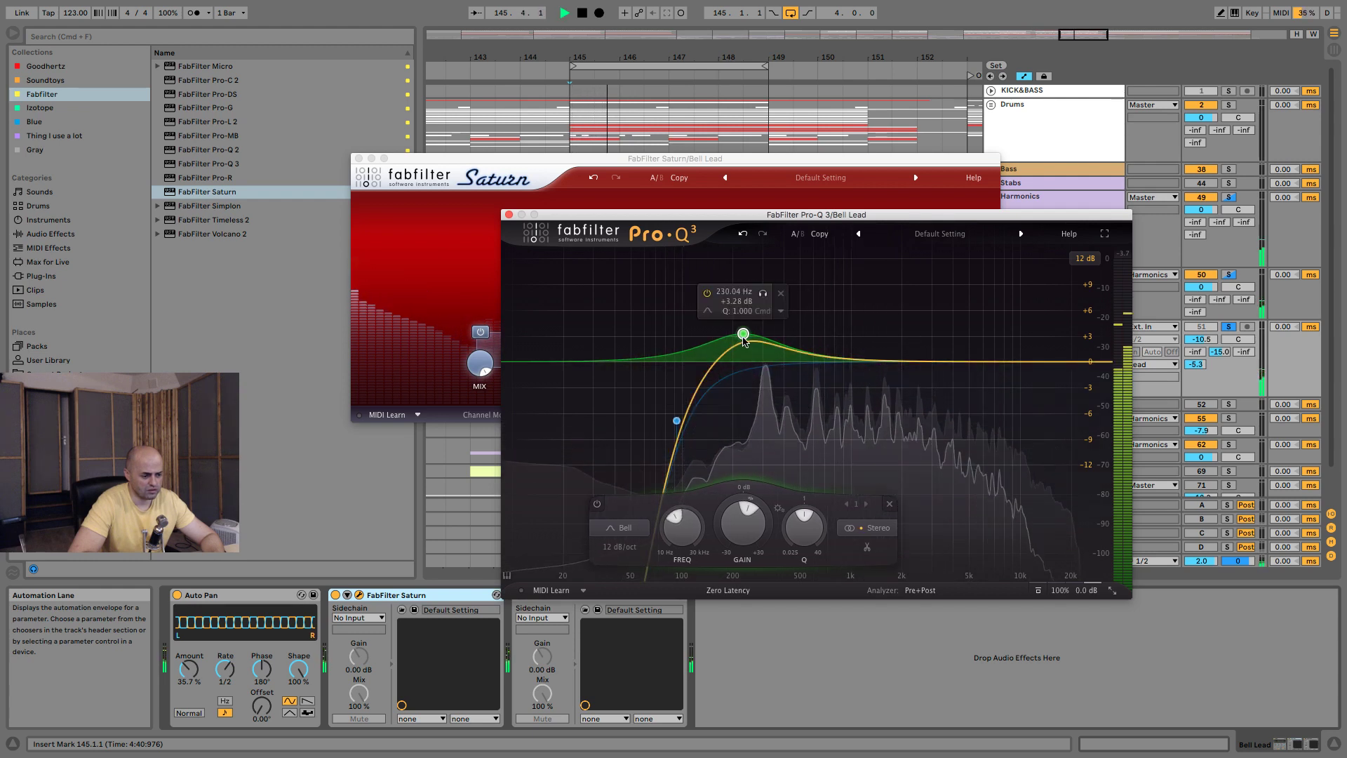
{"action": "key", "text": "space"}
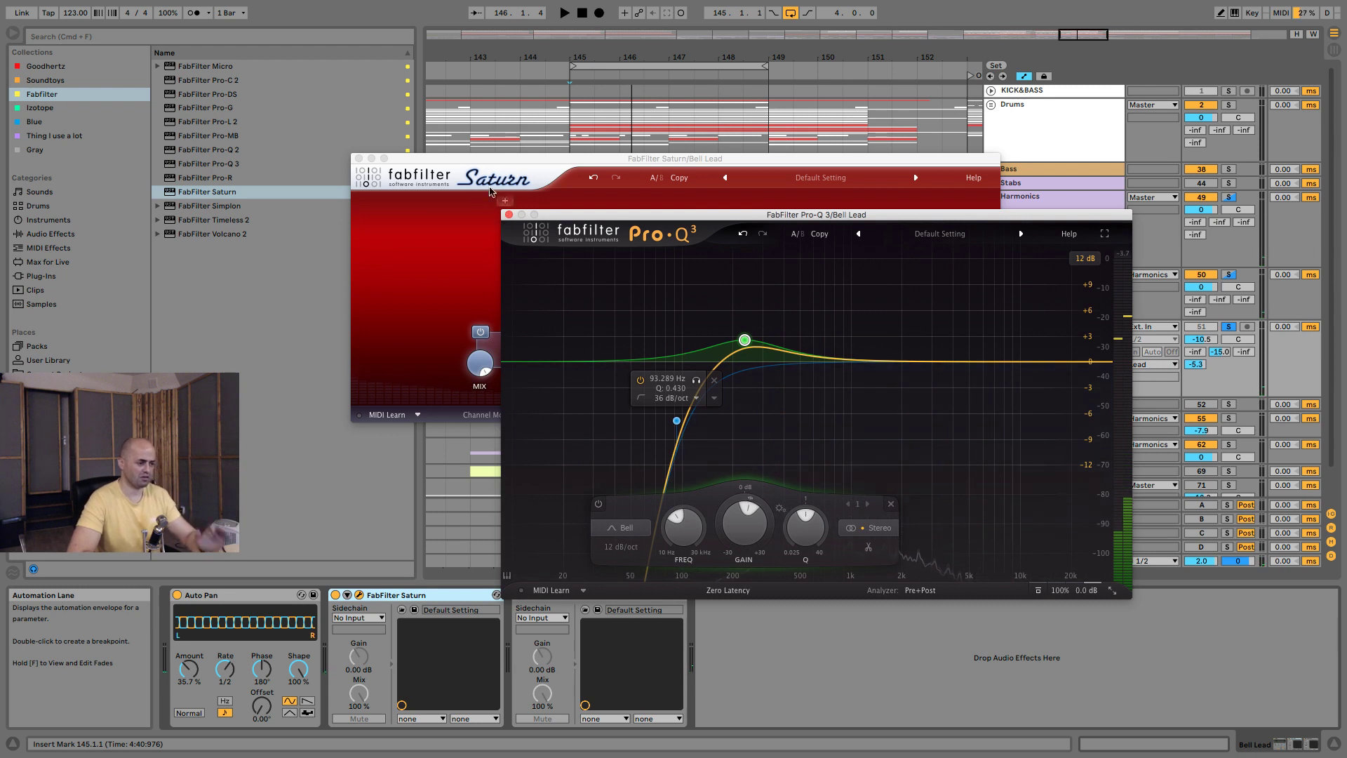
{"action": "left_click", "coordinate": [359, 159]}
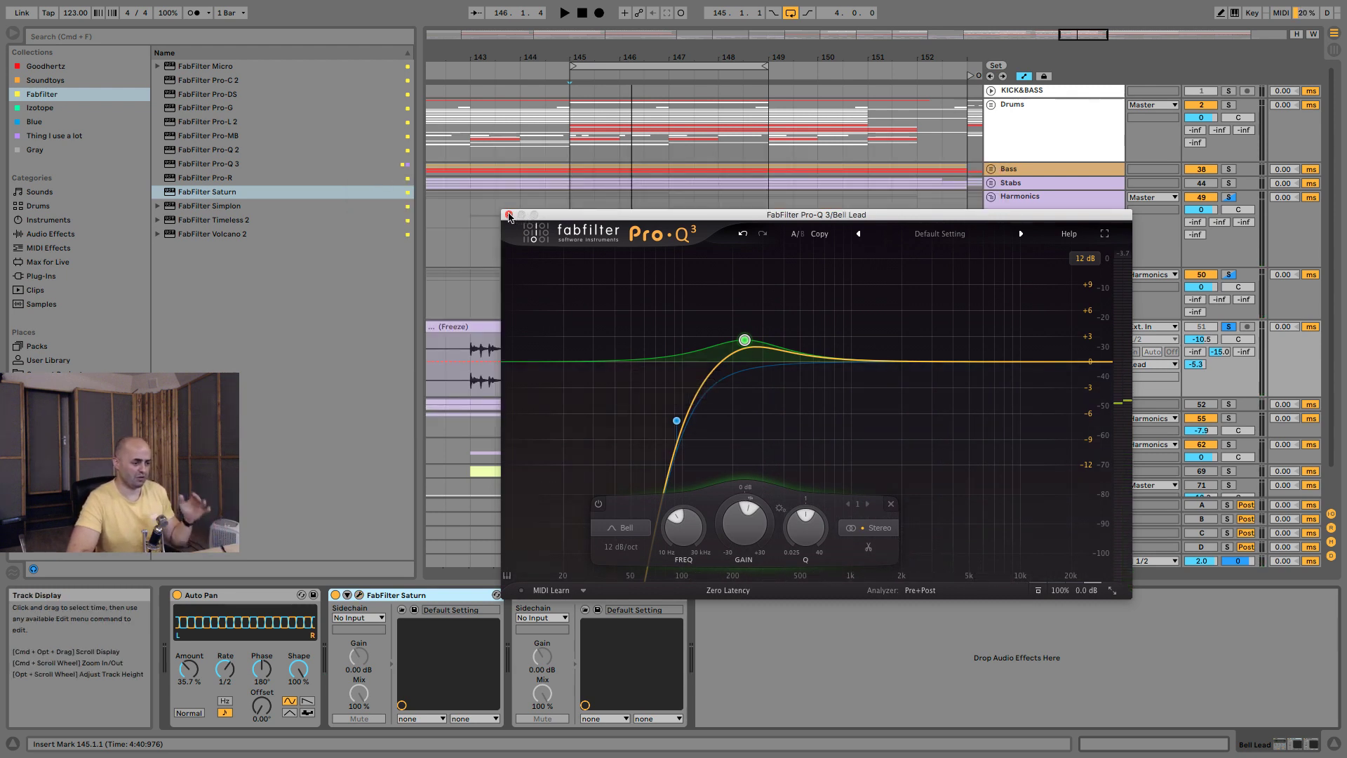
{"action": "left_click", "coordinate": [508, 214]}
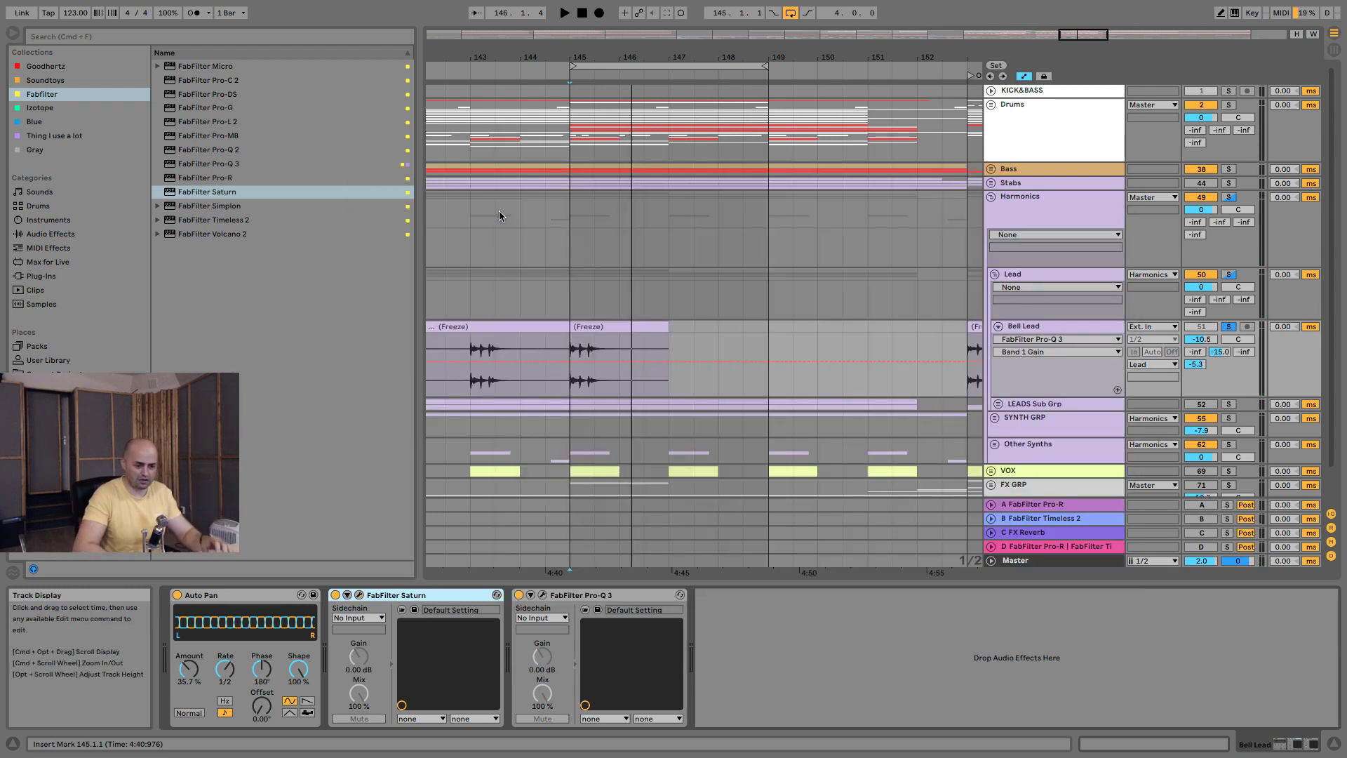
Activate return tracks A FabFilter Pro-R and B FabFilter Timeless 2, and turn off Bell Lead's solo.
{"action": "key", "text": "space"}
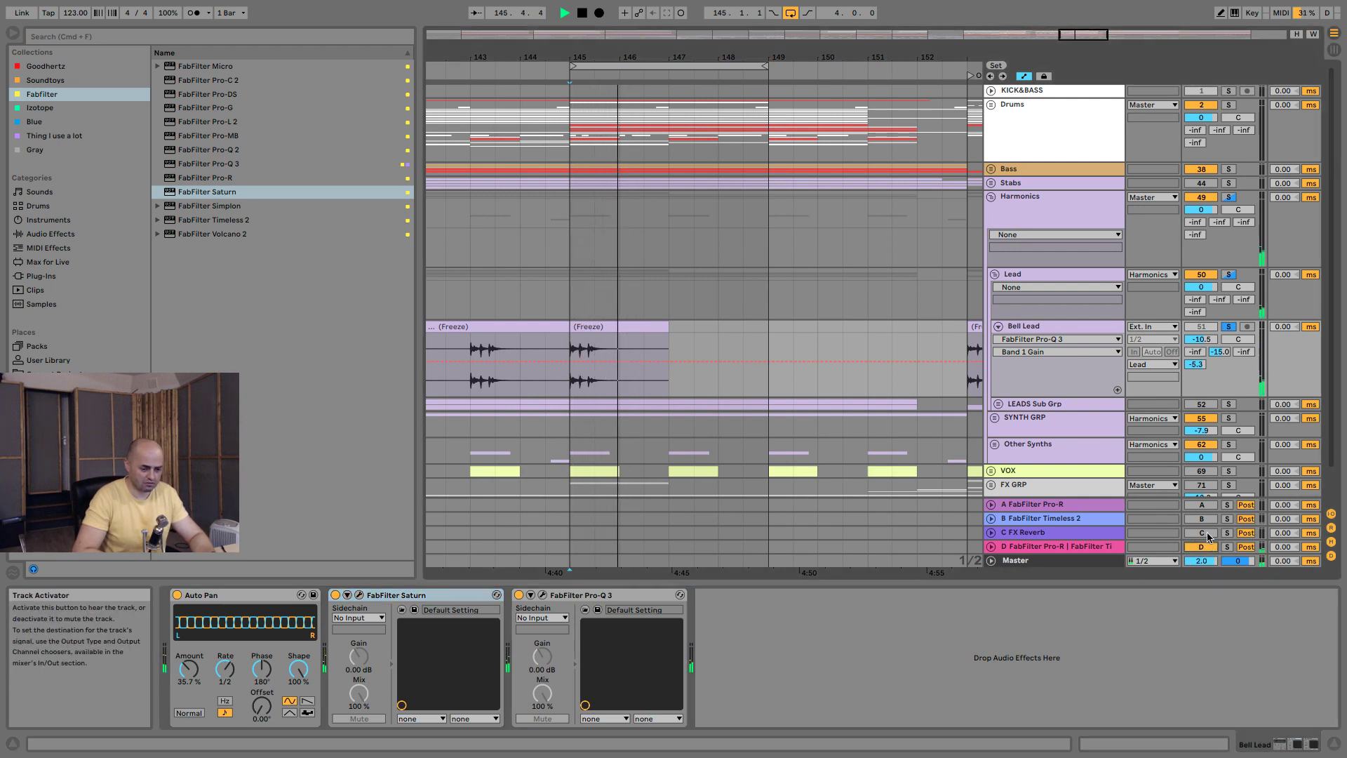
{"action": "key", "text": "space"}
{"action": "left_click", "coordinate": [1205, 506]}
{"action": "left_click", "coordinate": [1203, 518]}
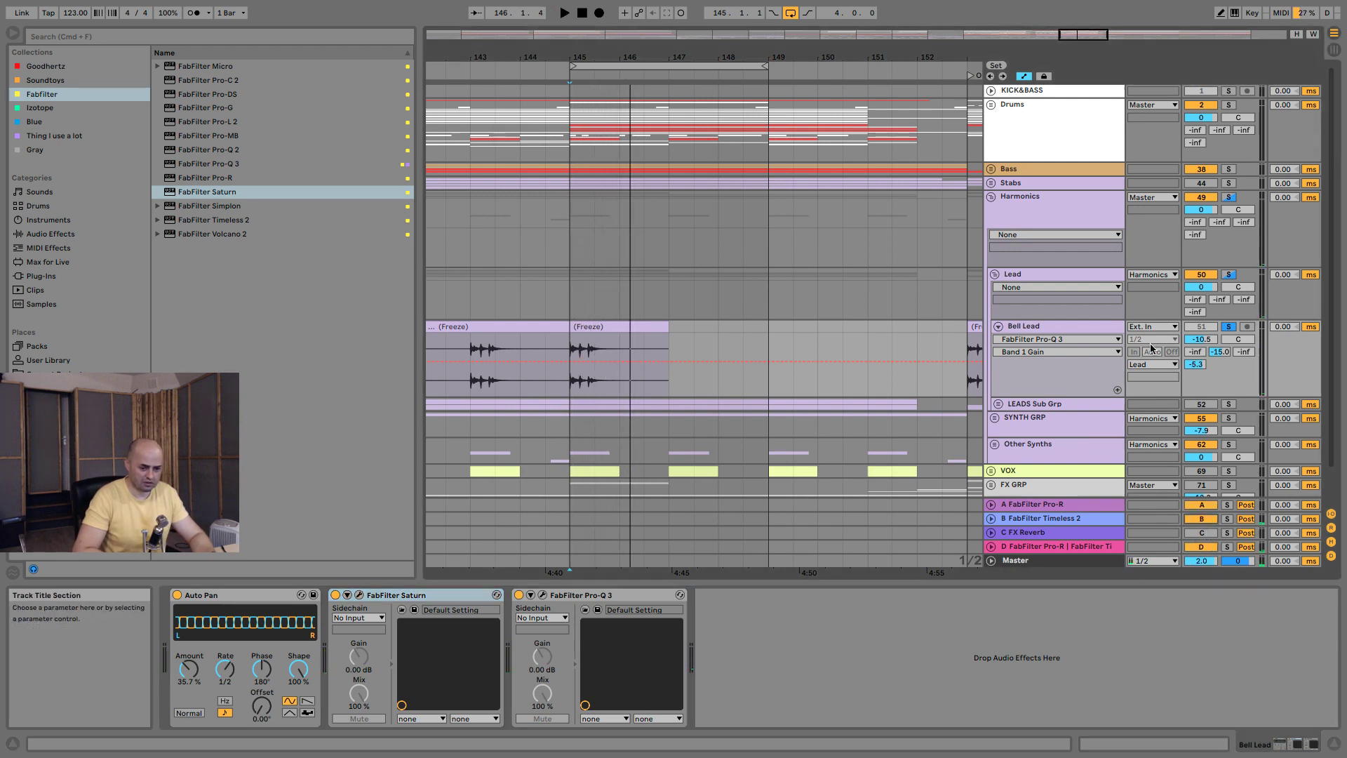
{"action": "left_click", "coordinate": [1230, 327]}
{"action": "double_click", "coordinate": [1064, 326]}
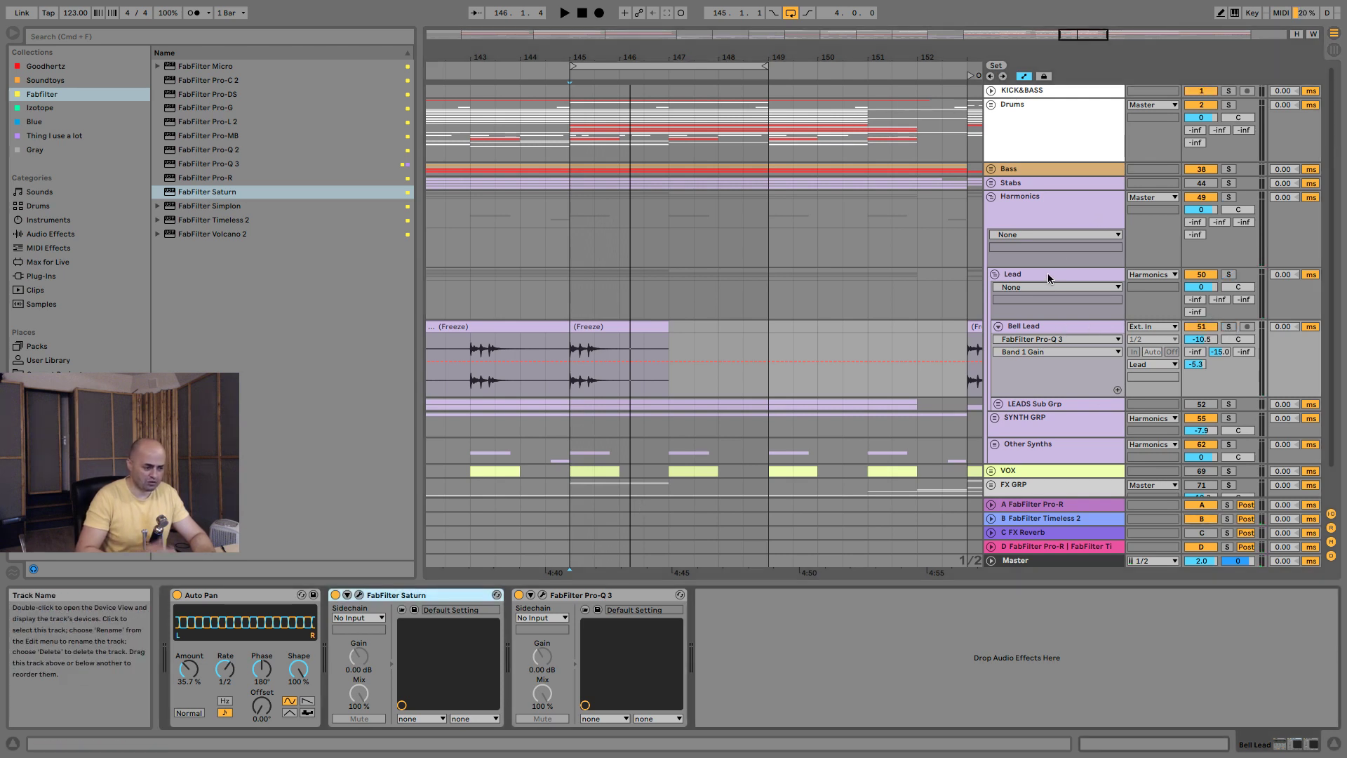
Load the Boots and Cats rack after Pro-Q 3 on Bell Lead and set its Boots macro to 59.
{"action": "left_click", "coordinate": [55, 136]}
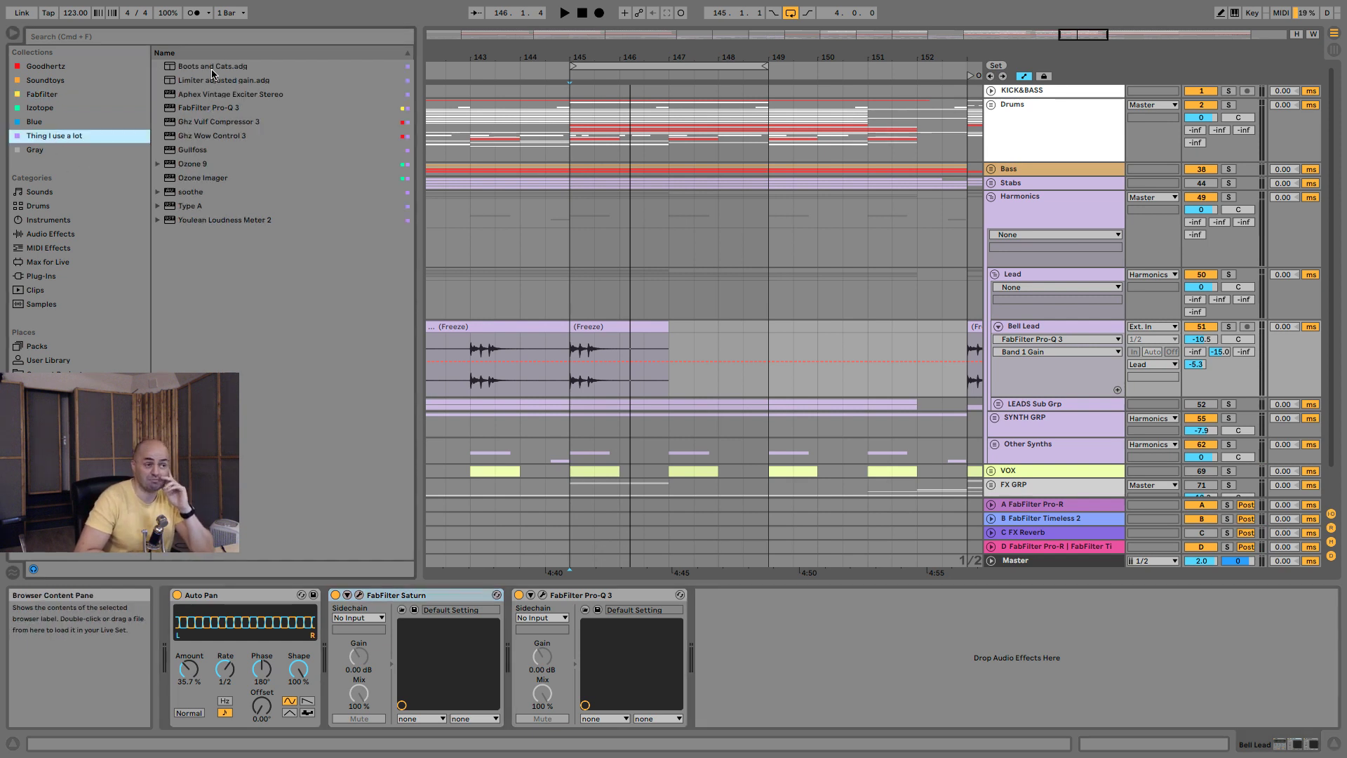
{"action": "left_click_drag", "start_coordinate": [212, 70], "coordinate": [472, 313]}
{"action": "left_click_drag", "start_coordinate": [800, 668], "coordinate": [751, 634]}
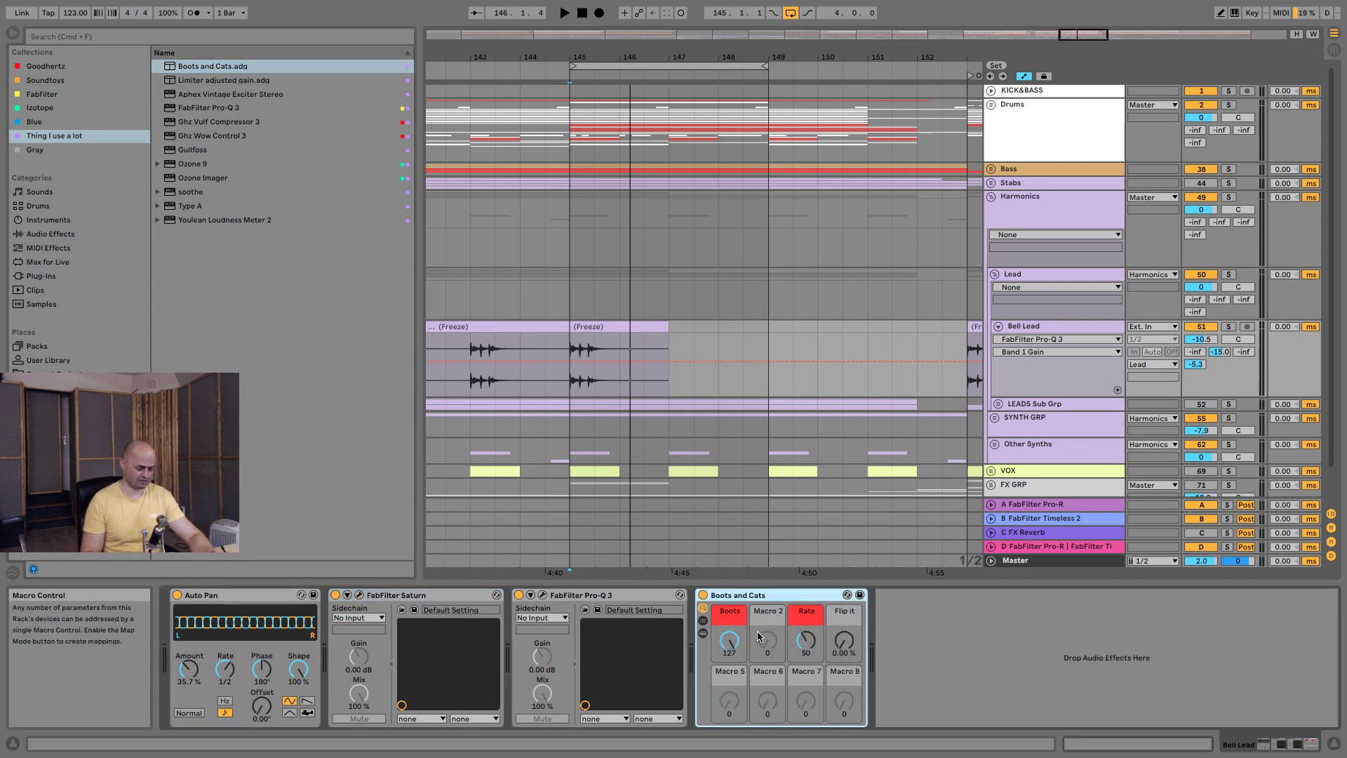
Deactivate return B, activate return C FX Reverb, and set Bell Lead's volume to -7.5 dB during playback.
{"action": "key", "text": "space"}
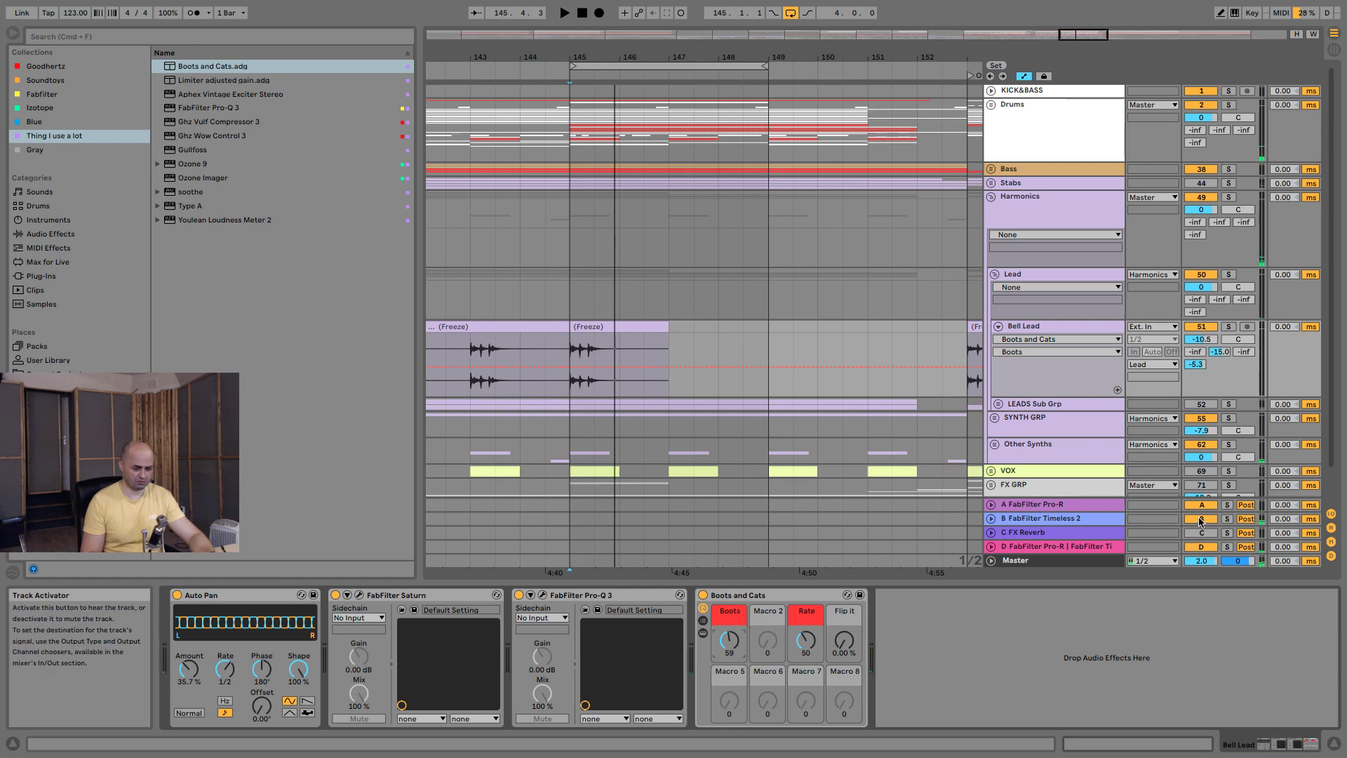
{"action": "key", "text": "space"}
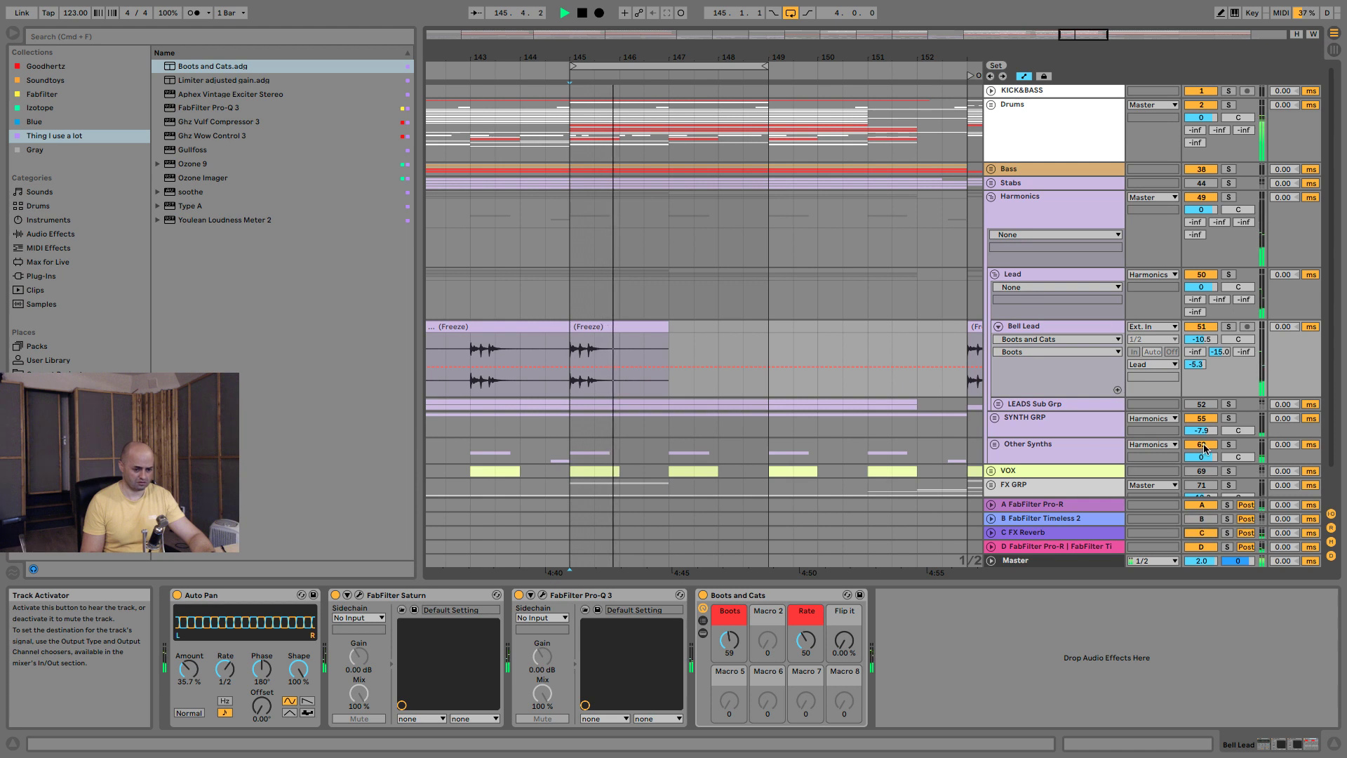
{"action": "left_click", "coordinate": [1206, 340]}
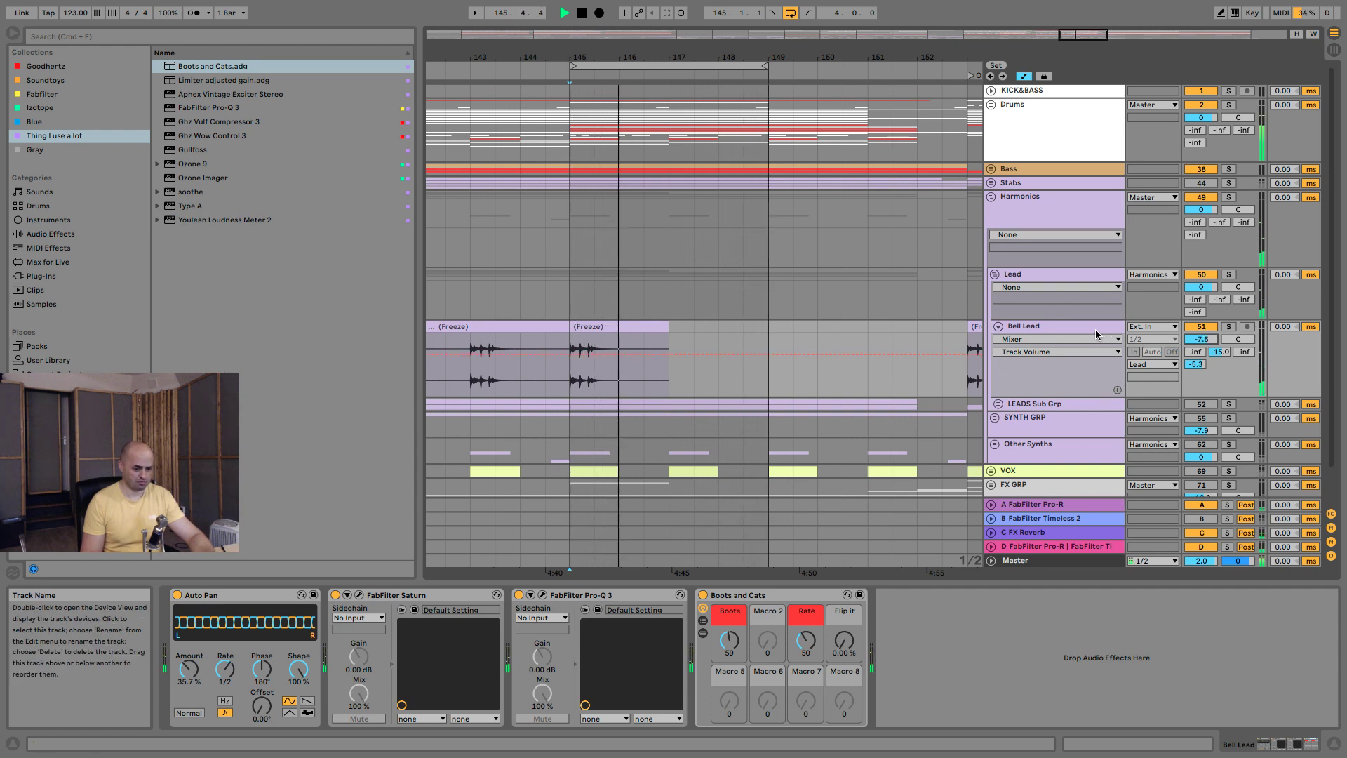
Bypass the Boots and Cats rack on Bell Lead and set the track volume to -10.8 dB.
{"action": "left_click", "coordinate": [702, 596]}
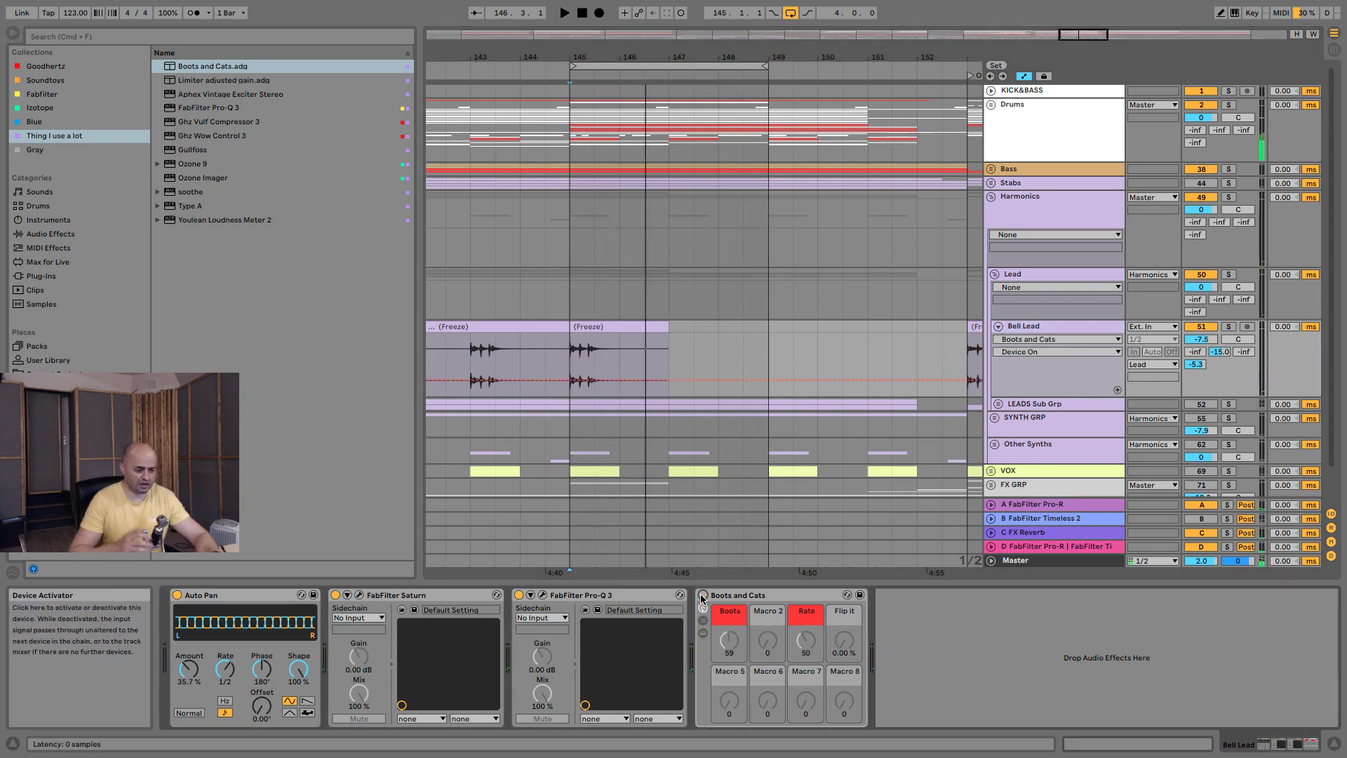
{"action": "key", "text": "space"}
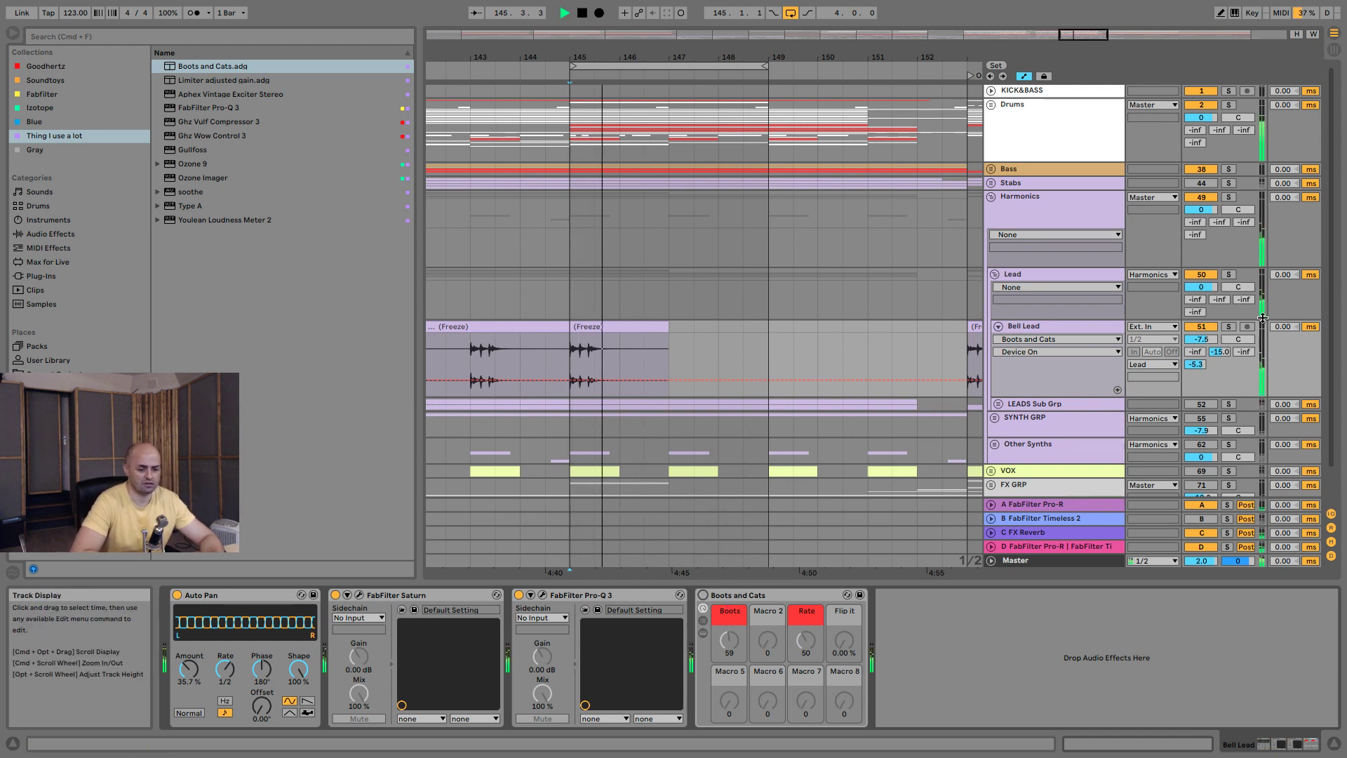
{"action": "left_click_drag", "start_coordinate": [1205, 338], "coordinate": [1208, 342]}
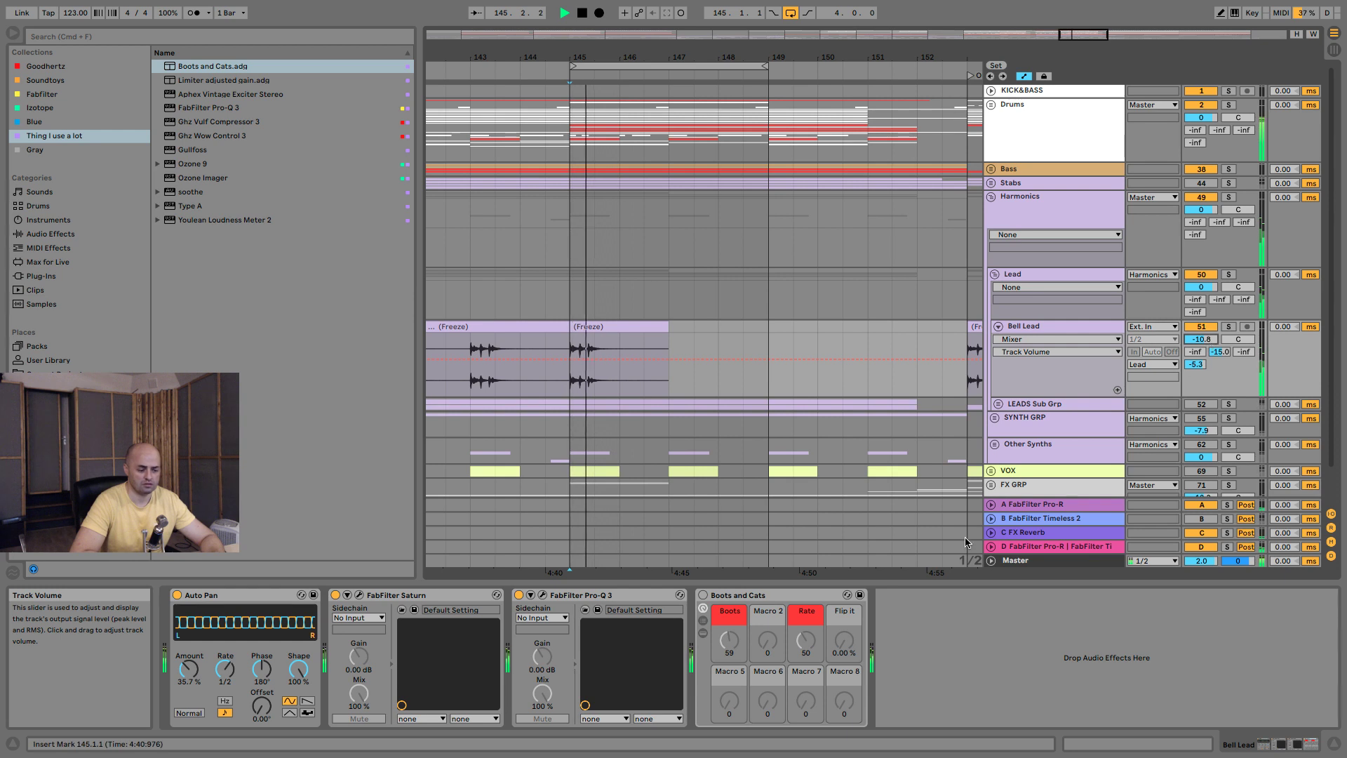
Bypass Auto Pan on Bell Lead and check the track's left and right levels during playback.
{"action": "left_click", "coordinate": [175, 595]}
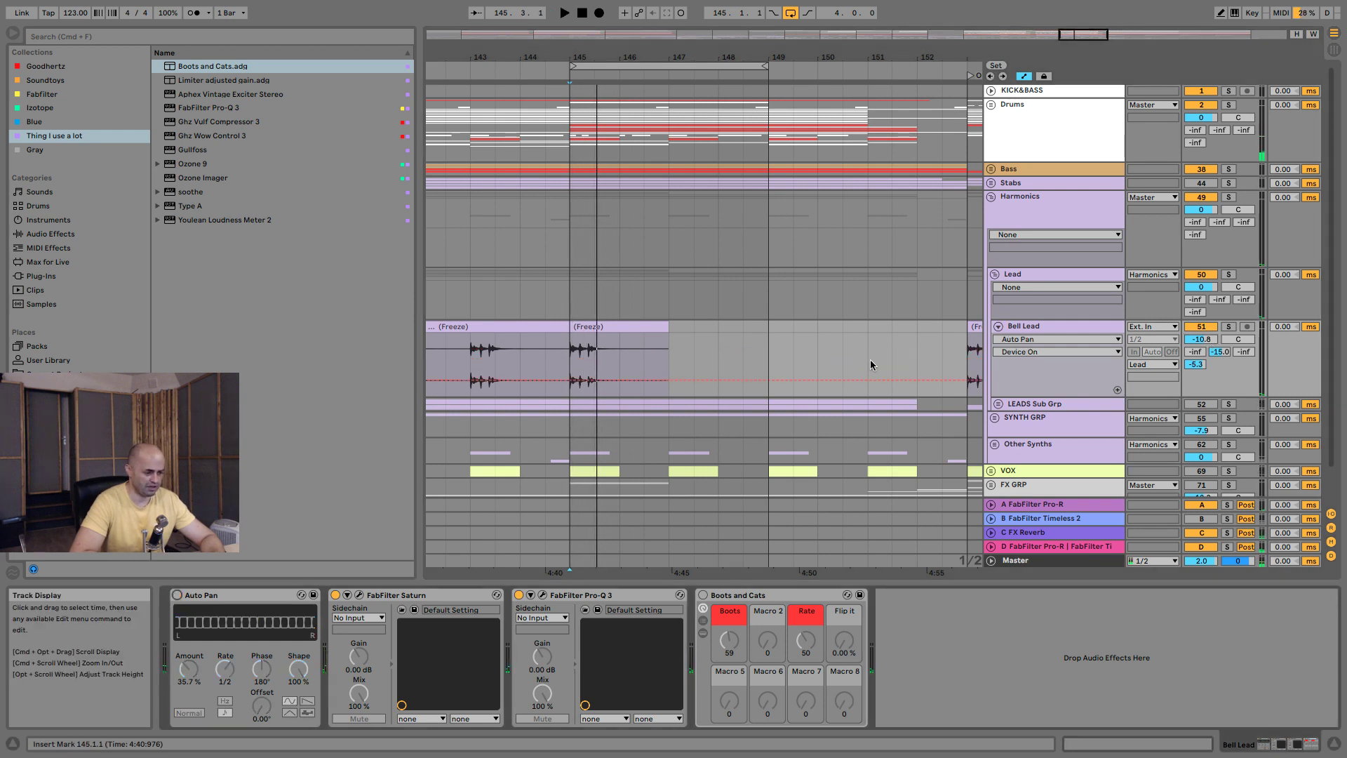
{"action": "key", "text": "space"}
{"action": "key", "text": "space"}
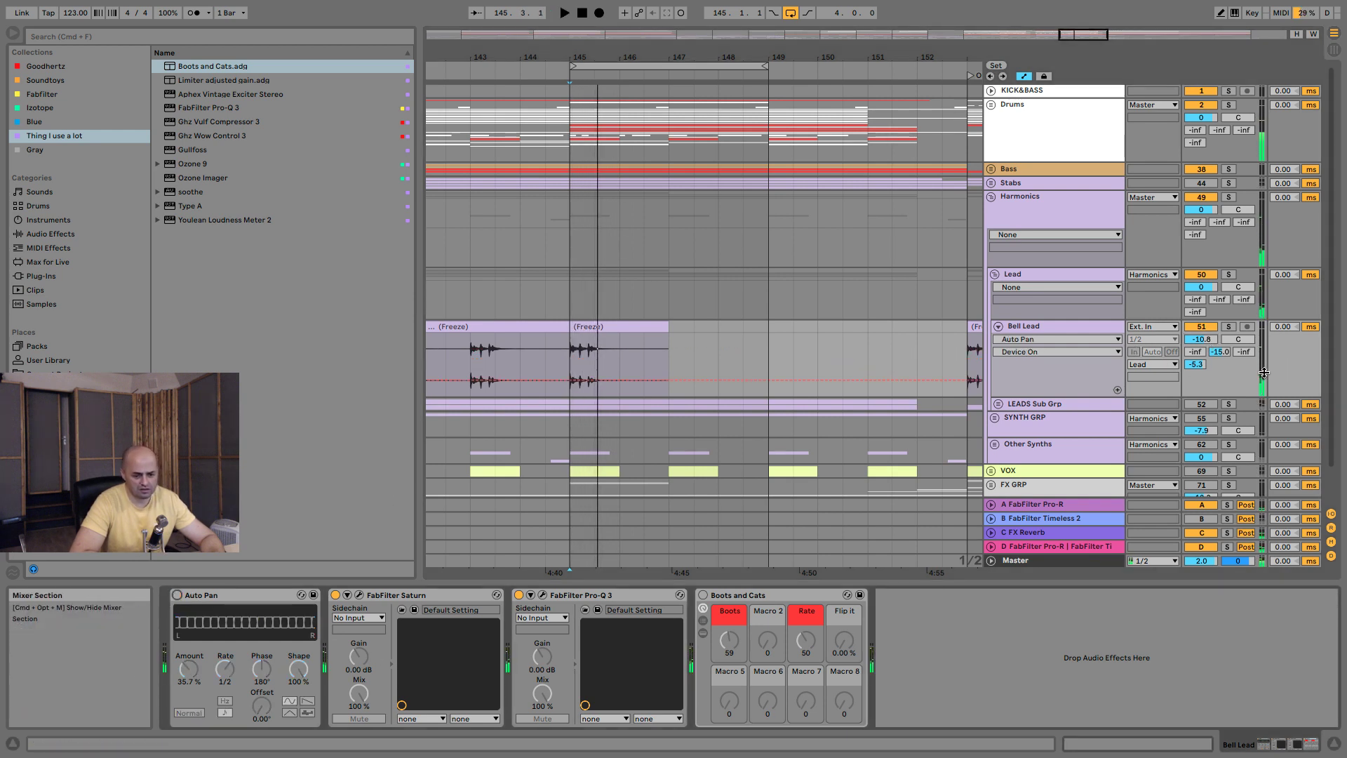
{"action": "key", "text": "space"}
{"action": "key", "text": "space"}
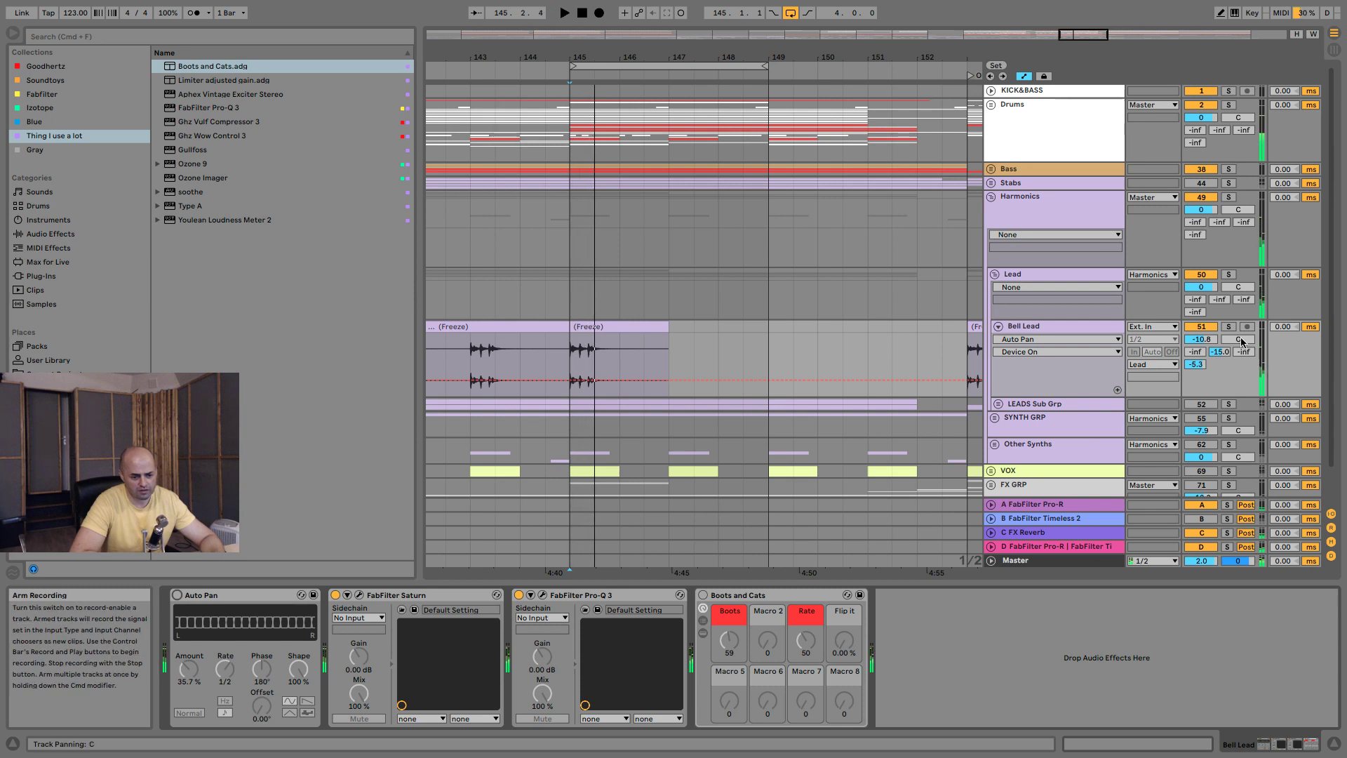
Search all browser results for "uti" and insert Utility before Auto Pan on Bell Lead.
{"action": "left_click", "coordinate": [190, 39]}
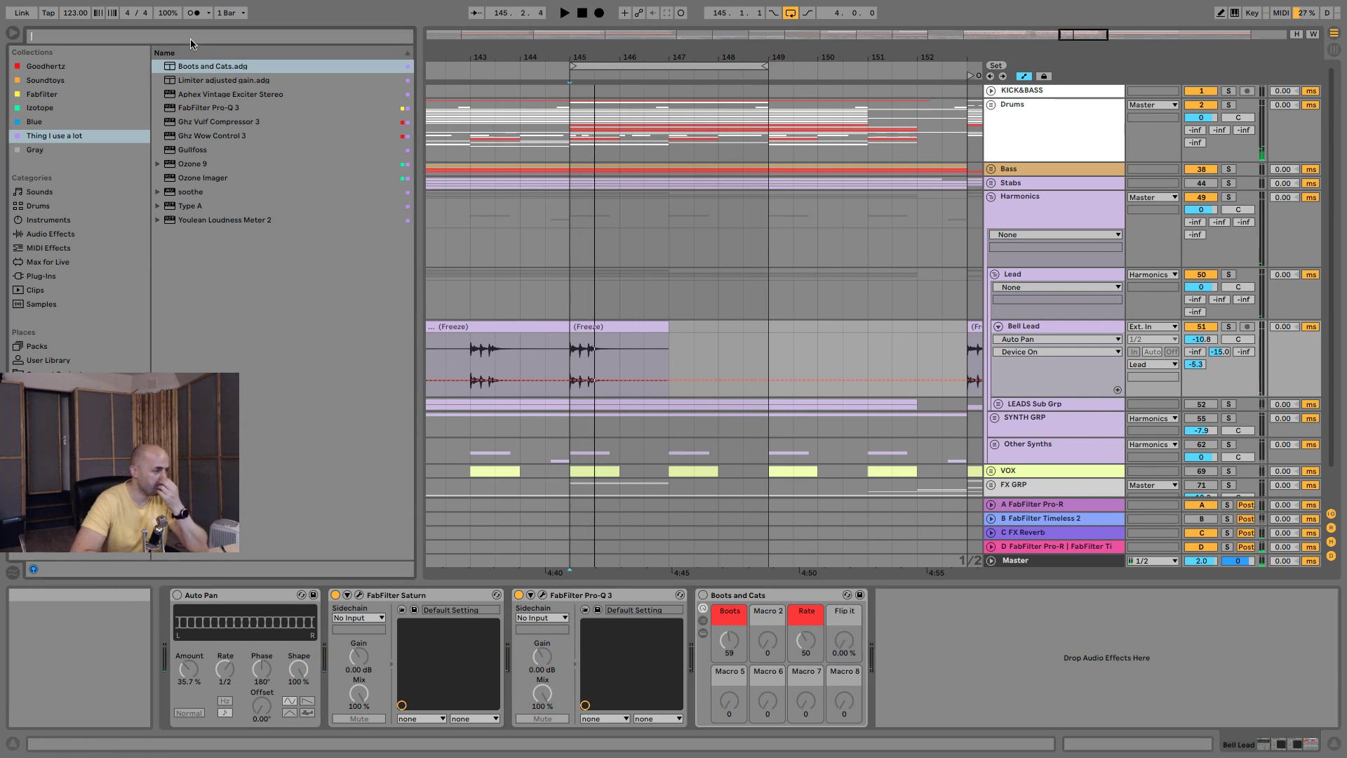
{"action": "type", "text": "uti"}
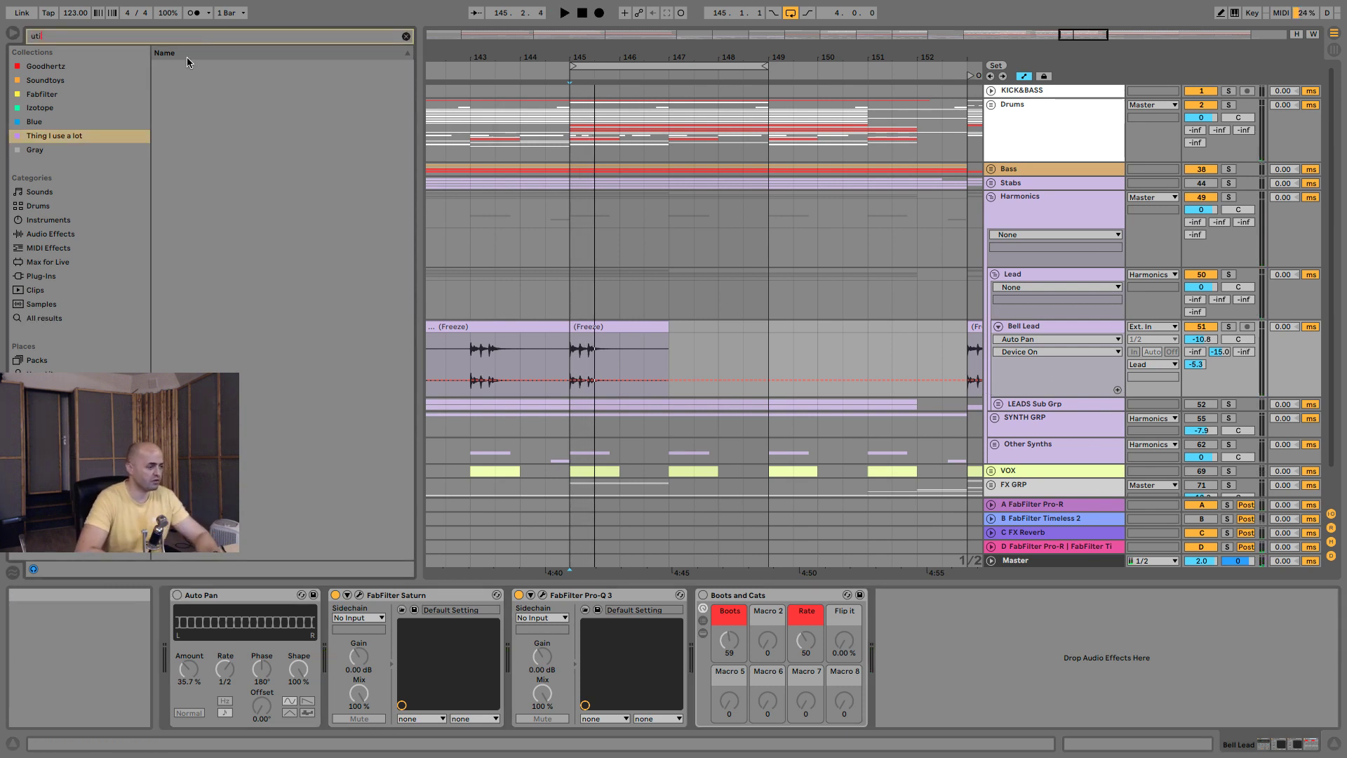
{"action": "left_click", "coordinate": [63, 319]}
{"action": "left_click_drag", "start_coordinate": [173, 74], "coordinate": [174, 609]}
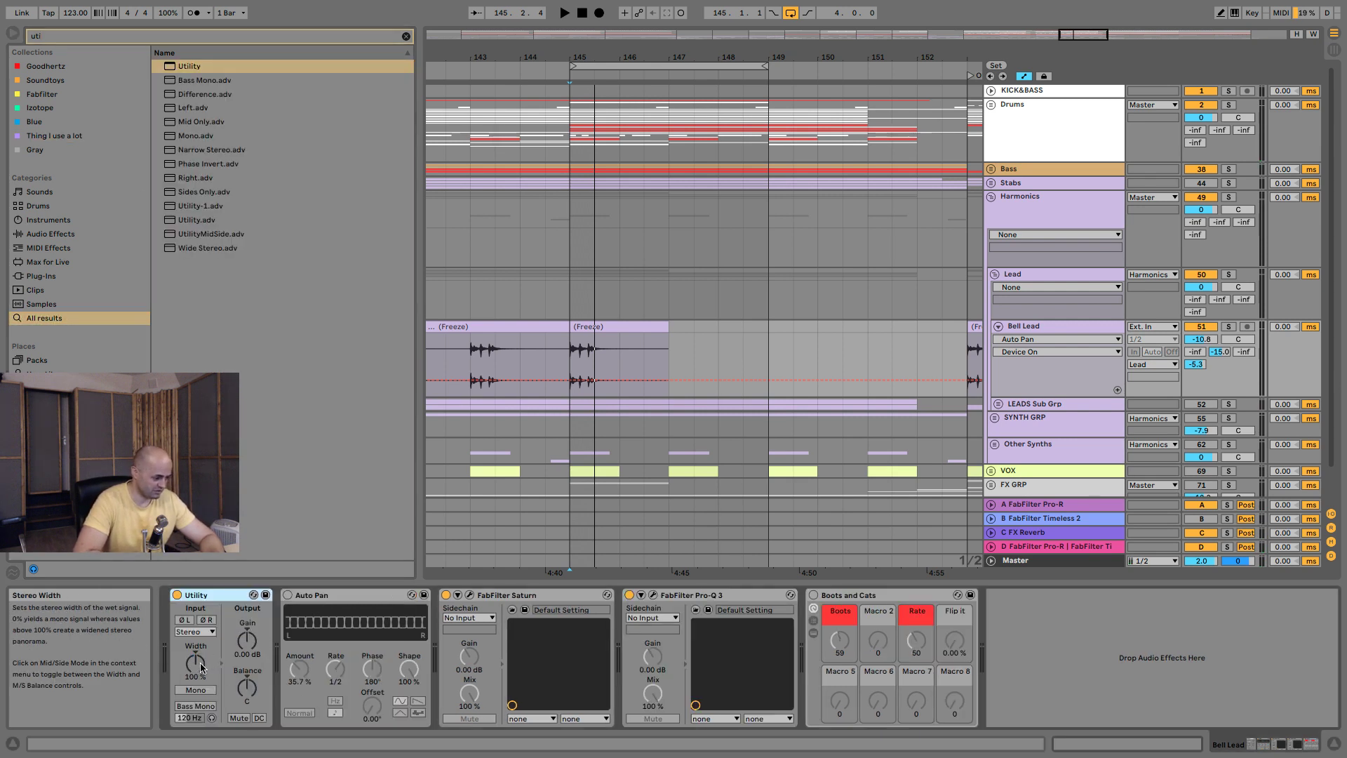
Set Utility's Balance to 13L on Bell Lead during playback.
{"action": "key", "text": "space"}
{"action": "left_click_drag", "start_coordinate": [249, 692], "coordinate": [249, 693]}
{"action": "key", "text": "space"}
{"action": "key", "text": "space"}
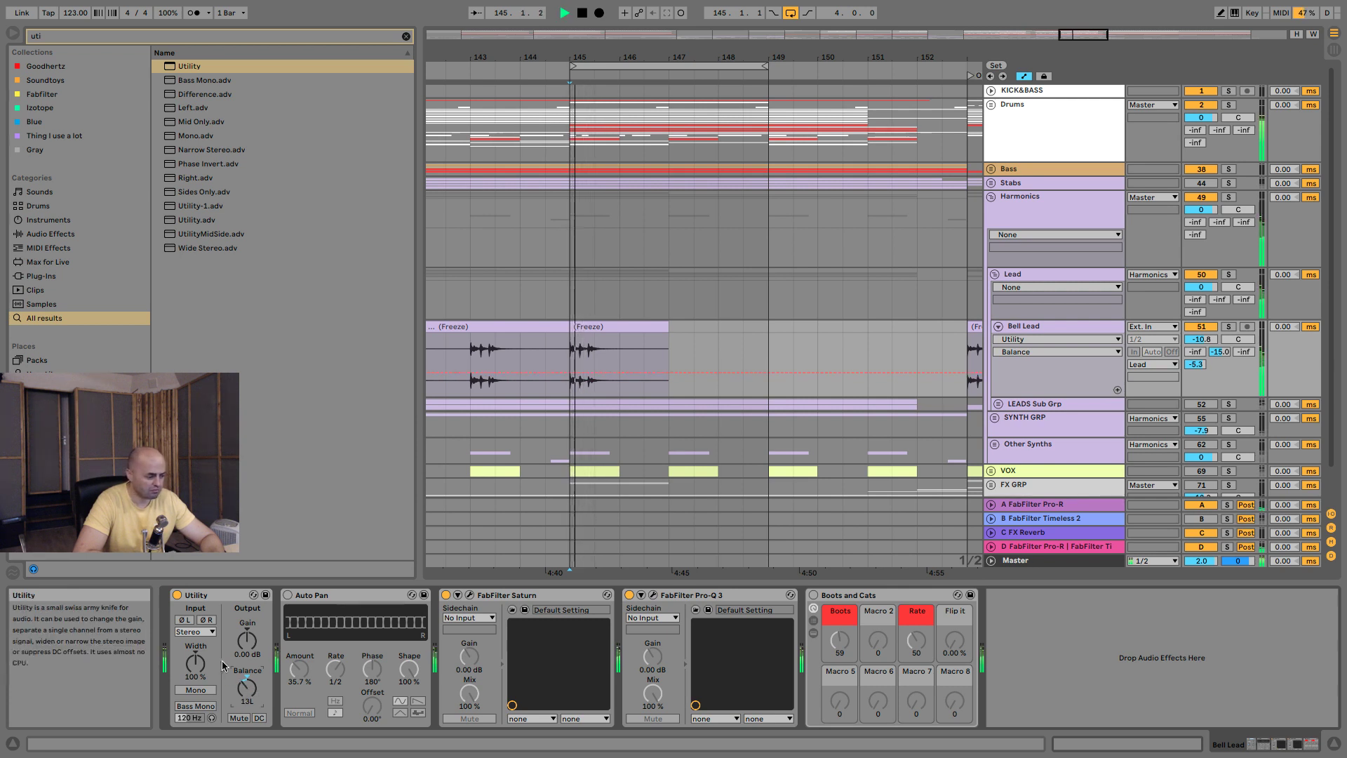
Re-enable Auto Pan on Bell Lead and set its Amount to 31.7%.
{"action": "left_click", "coordinate": [288, 595]}
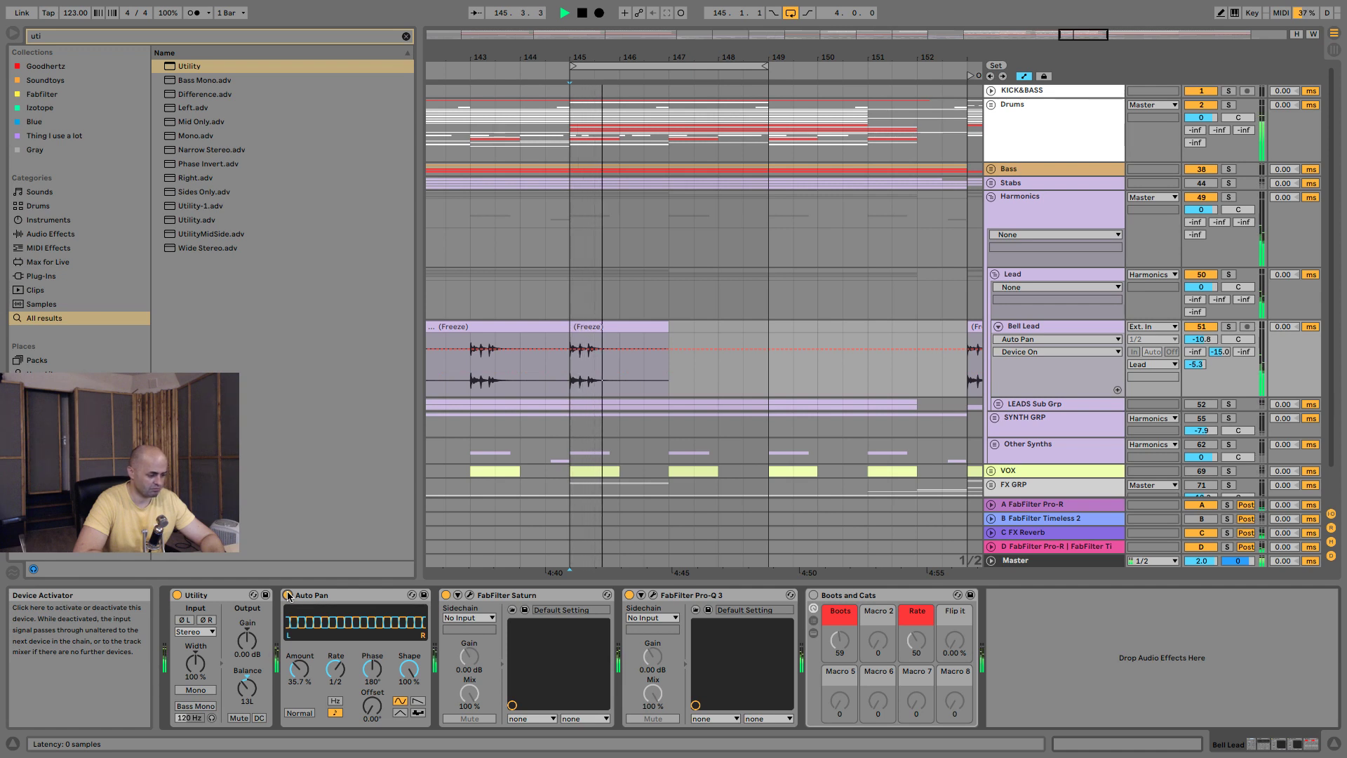
{"action": "left_click_drag", "start_coordinate": [314, 667], "coordinate": [296, 671]}
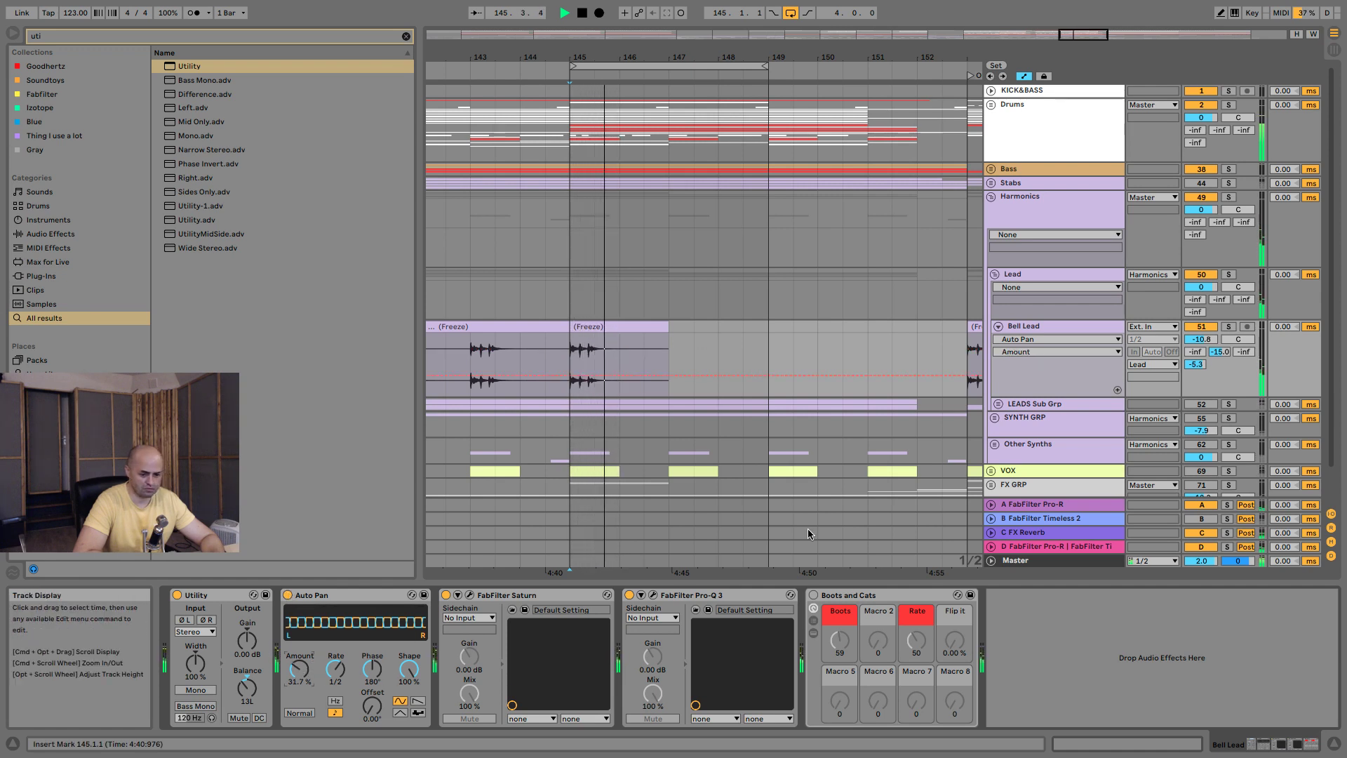
{"action": "key", "text": "space"}
Audition Bell Lead in the mix and show the device chain of return C FX Reverb.
{"action": "left_click", "coordinate": [1099, 324]}
{"action": "key", "text": "space"}
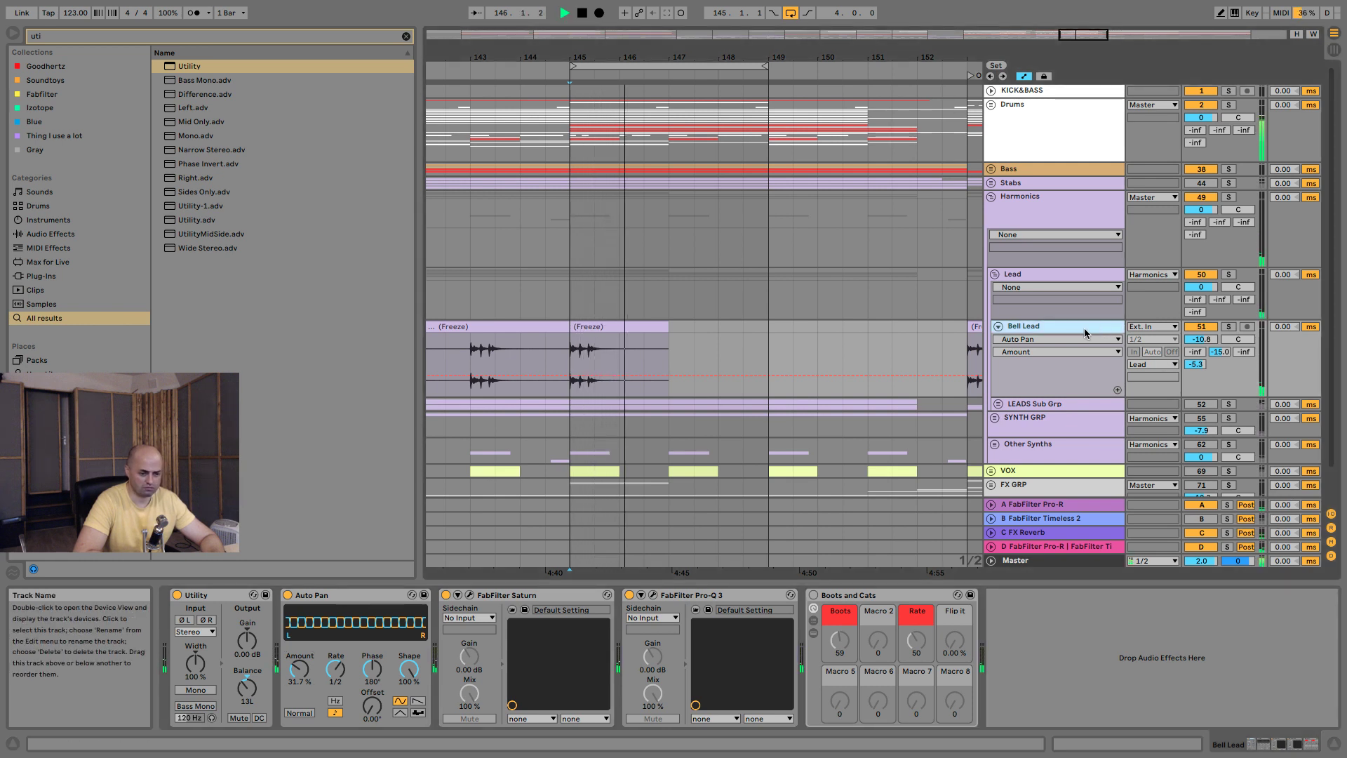
{"action": "left_click", "coordinate": [1078, 532]}
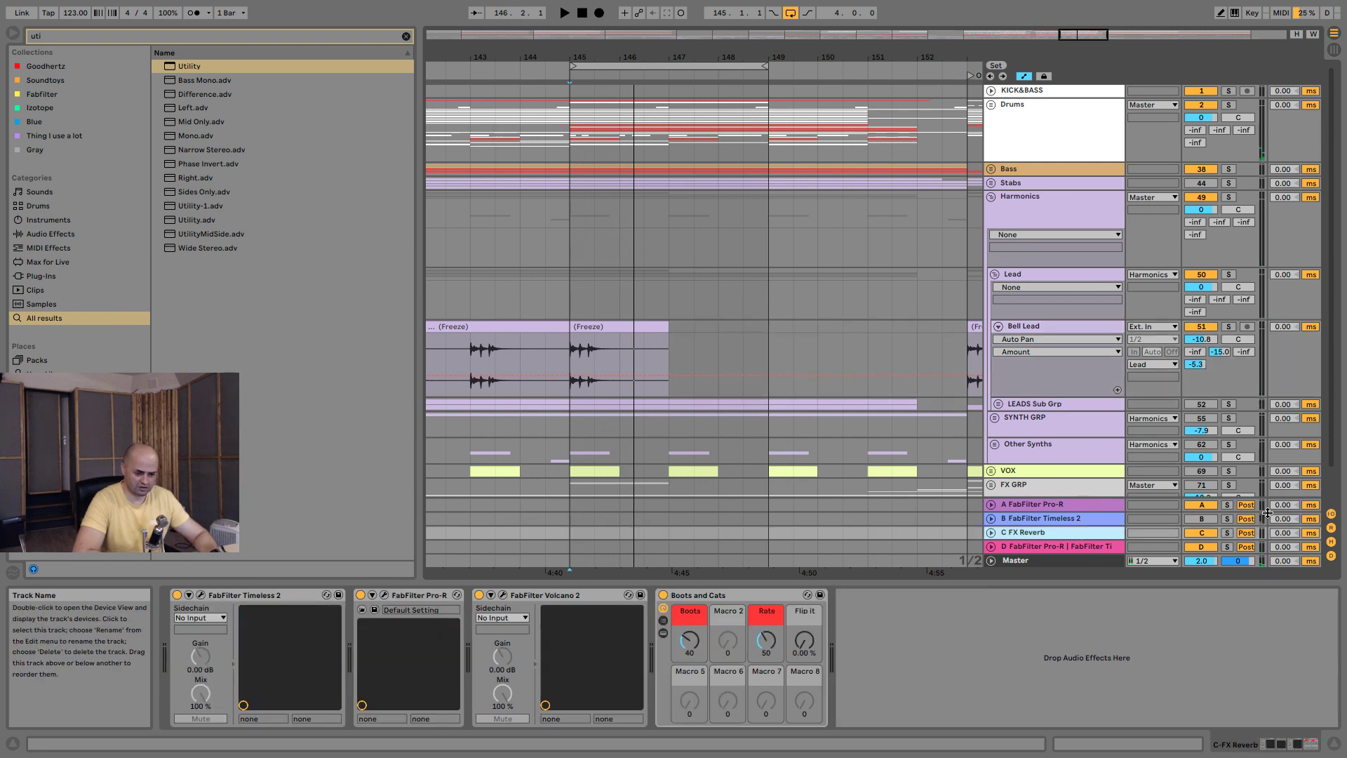
Draw a raised C-FX Reverb send in Bell Lead's automation over the clip's third hit after bar 145.
{"action": "left_click", "coordinate": [1227, 532]}
{"action": "key", "text": "space"}
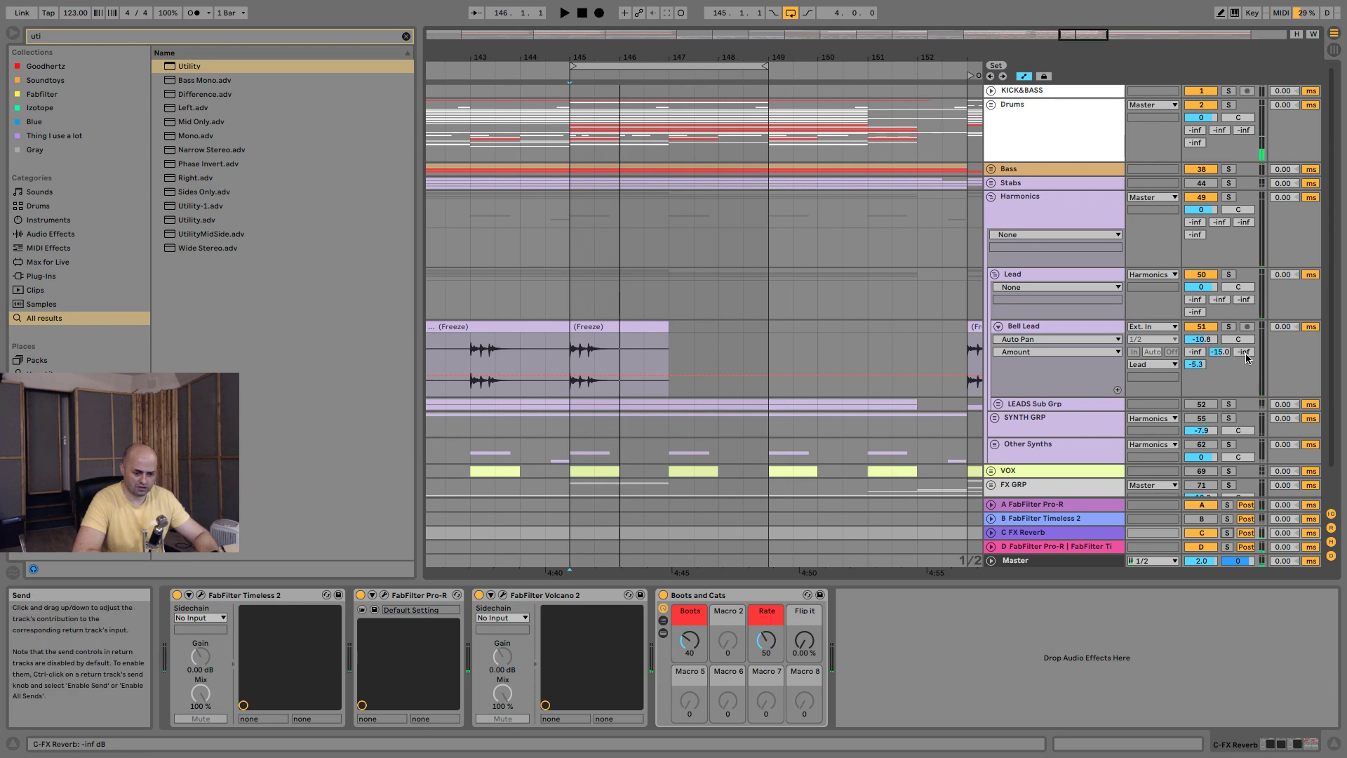
{"action": "left_click", "coordinate": [1246, 354]}
{"action": "key", "text": "plus"}
{"action": "key", "text": "plus"}
{"action": "key", "text": "plus"}
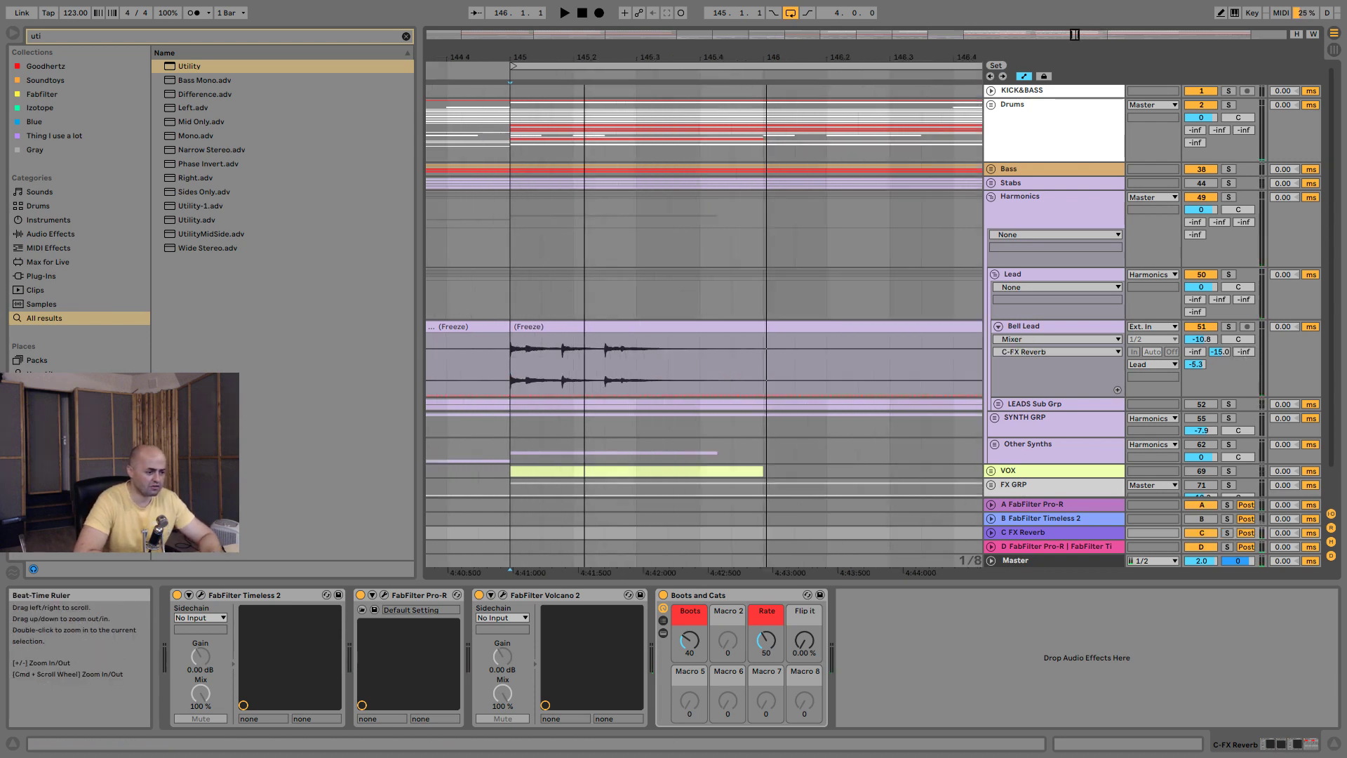
{"action": "key", "text": "a"}
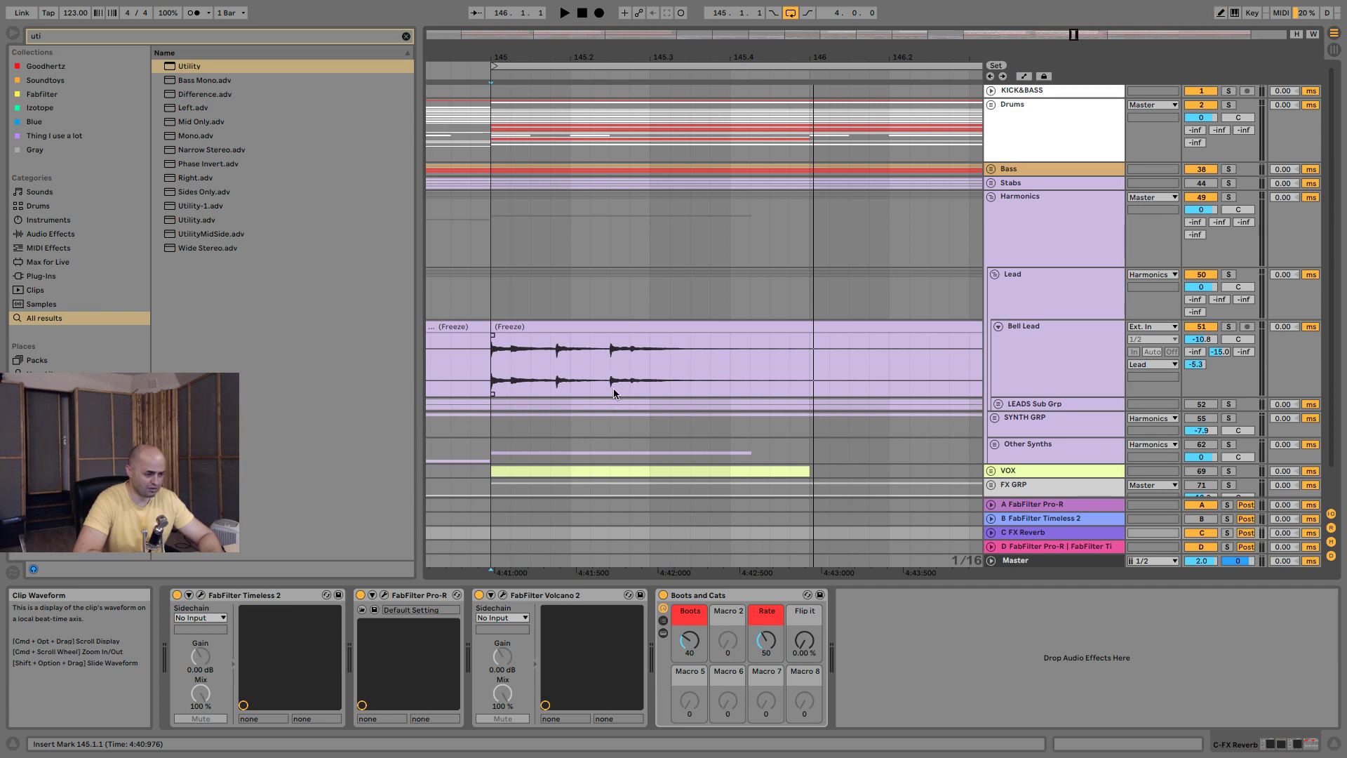
{"action": "key", "text": "a"}
{"action": "key", "text": "b"}
{"action": "left_click", "coordinate": [614, 384]}
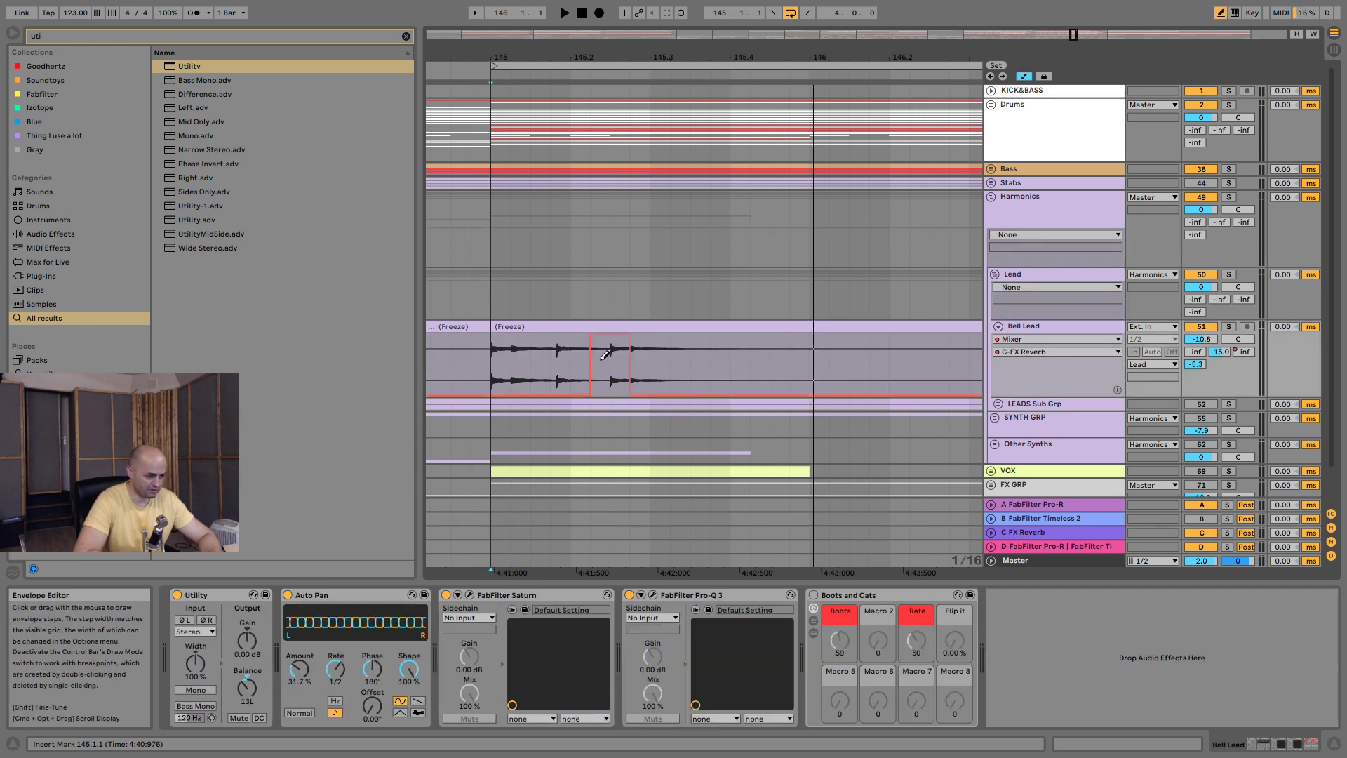
Play back Bell Lead's reverb send automation from bar 145 and delete the Boots and Cats rack from the track.
{"action": "key", "text": "space"}
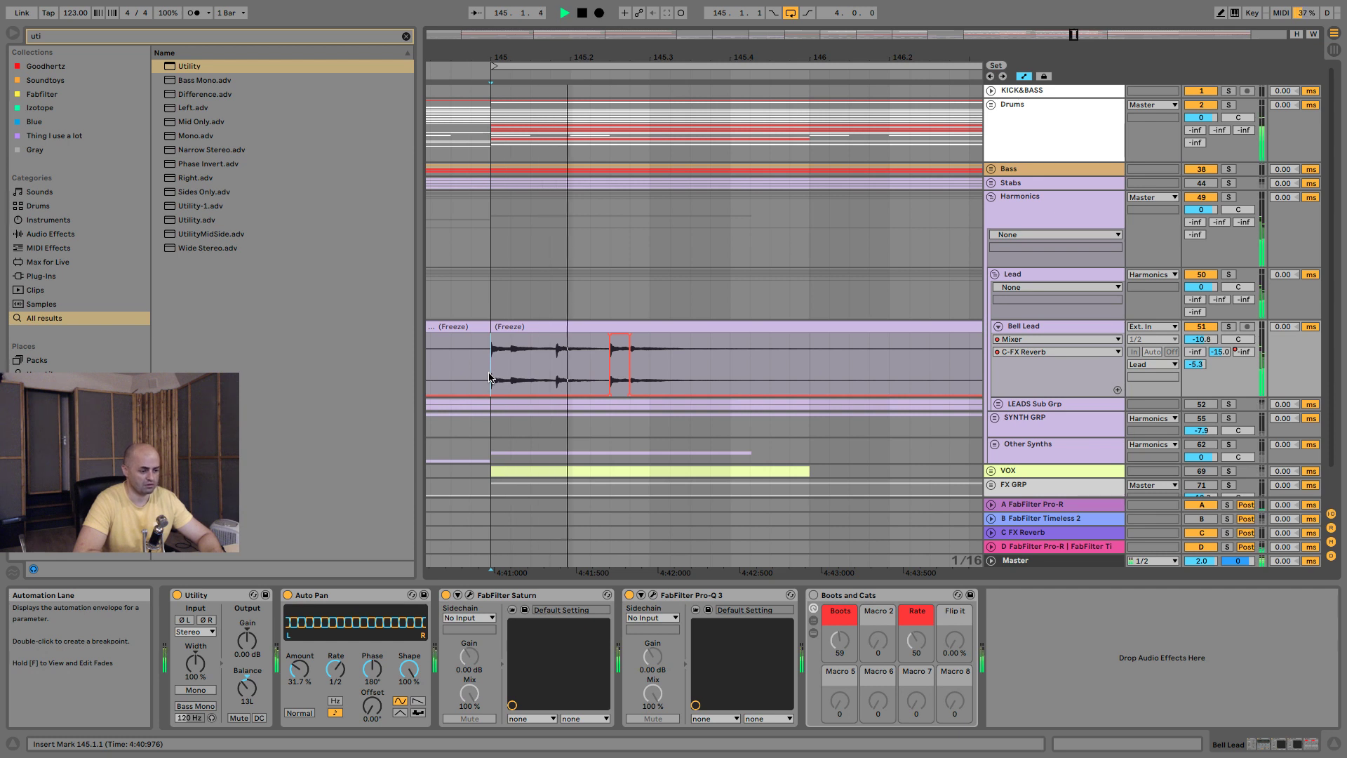
{"action": "scroll", "coordinate": [597, 266], "scroll_direction": "down", "scroll_amount": 8, "text": "super"}
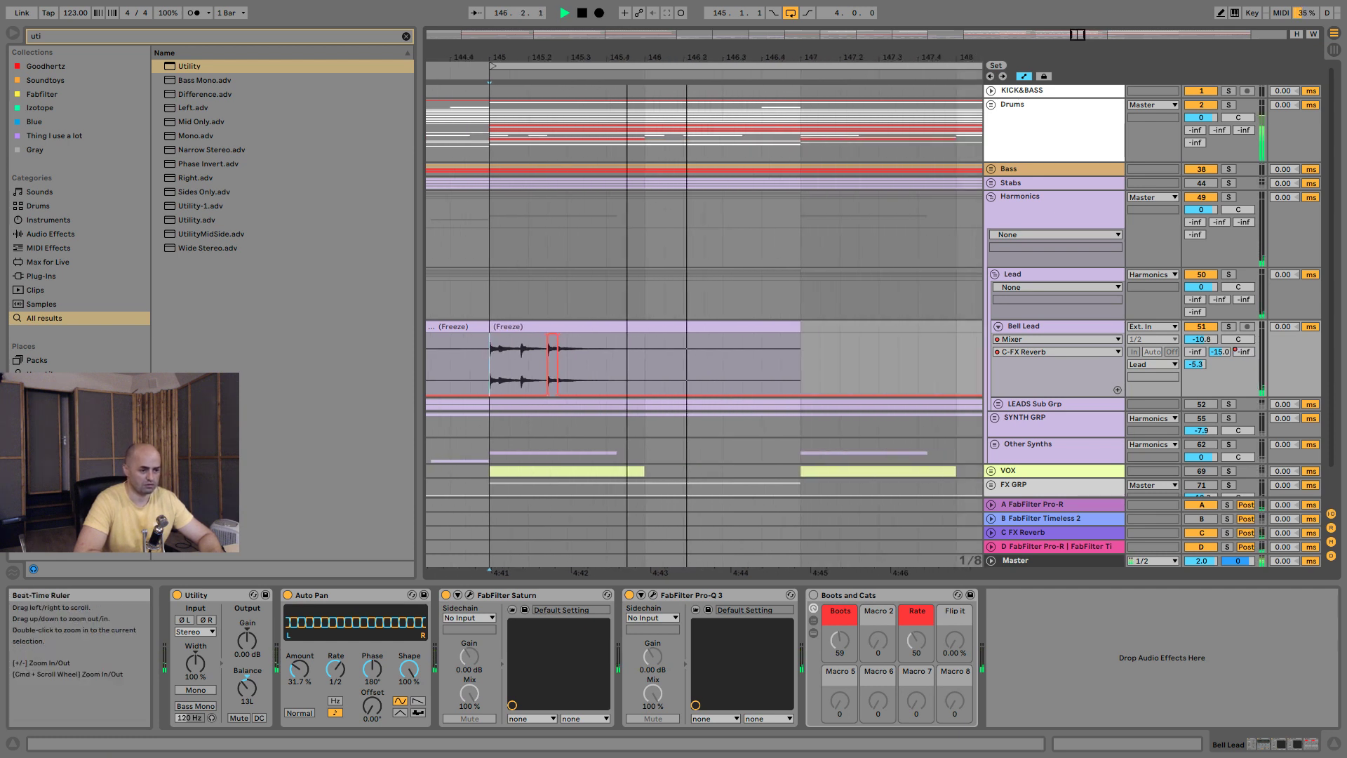
{"action": "key", "text": "space"}
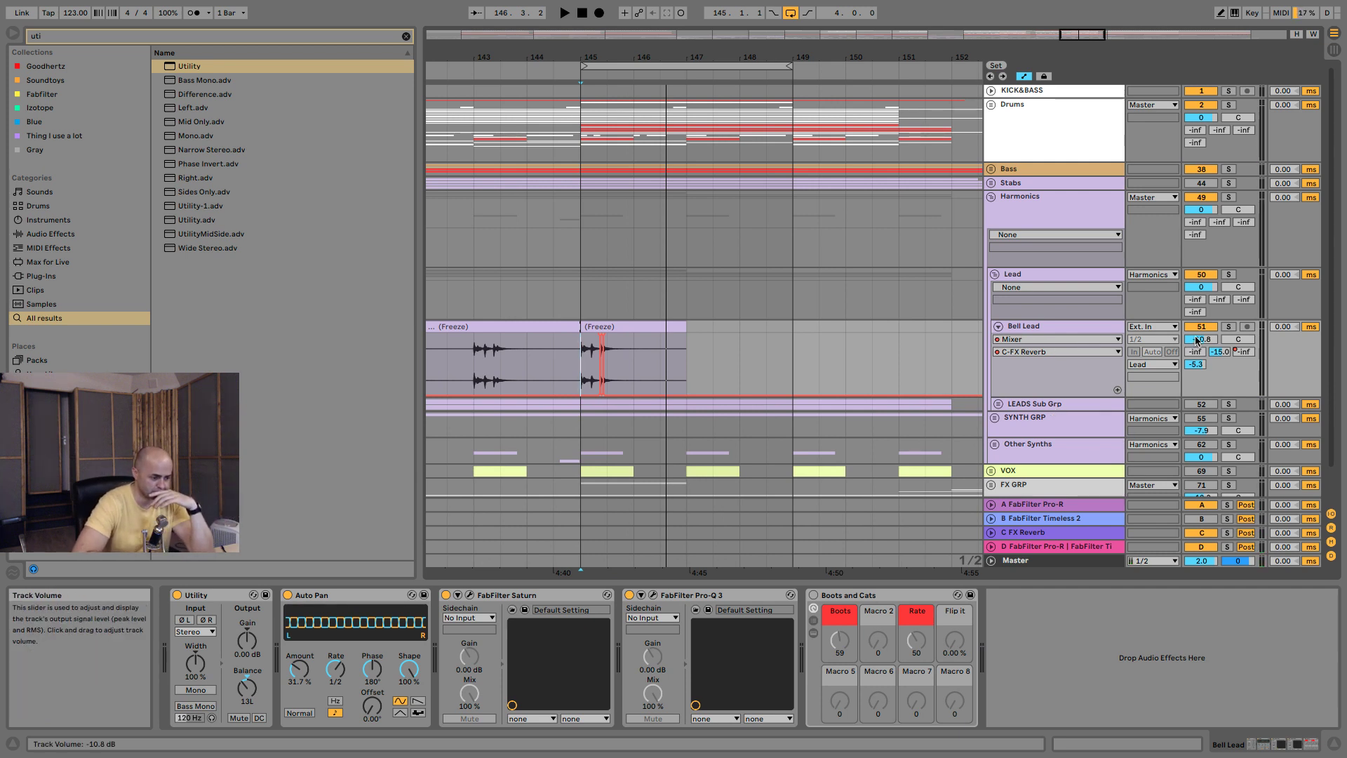
{"action": "left_click", "coordinate": [849, 595]}
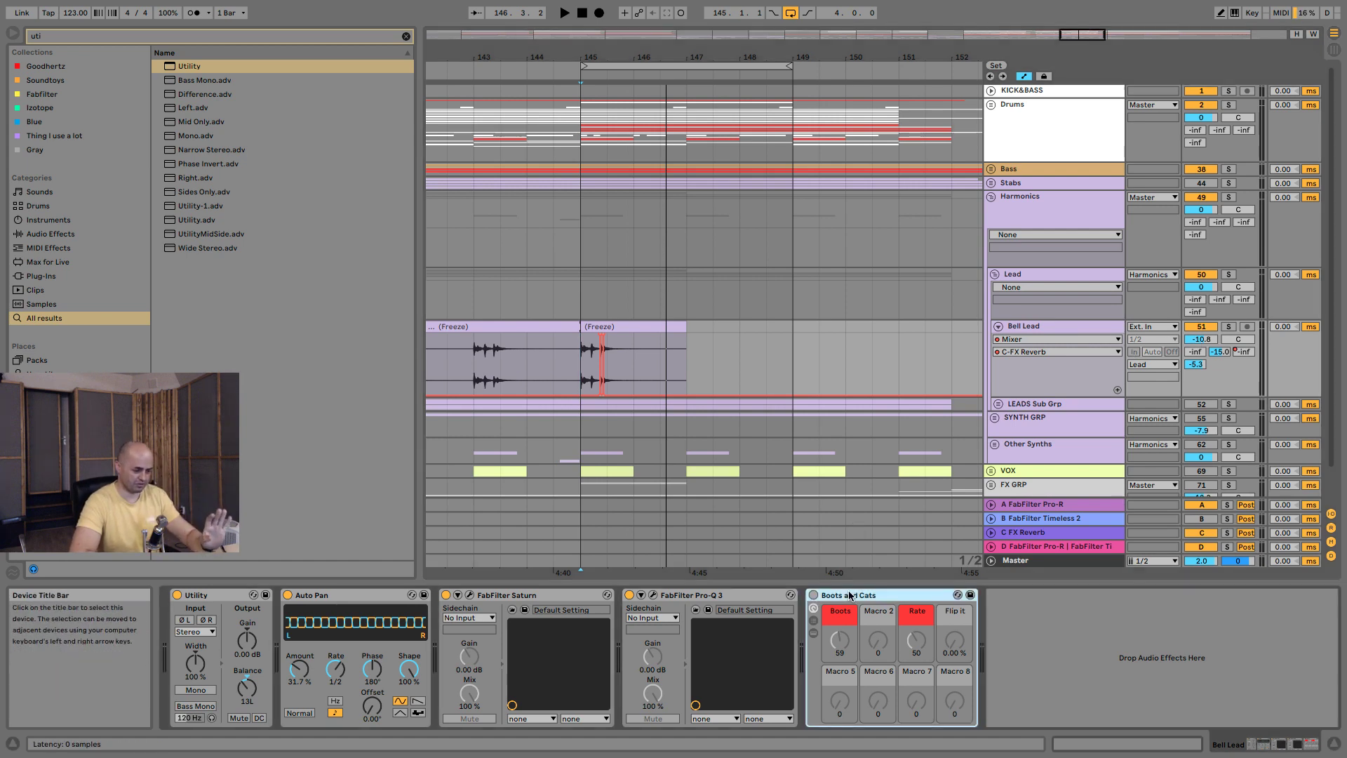
{"action": "key", "text": "Delete"}
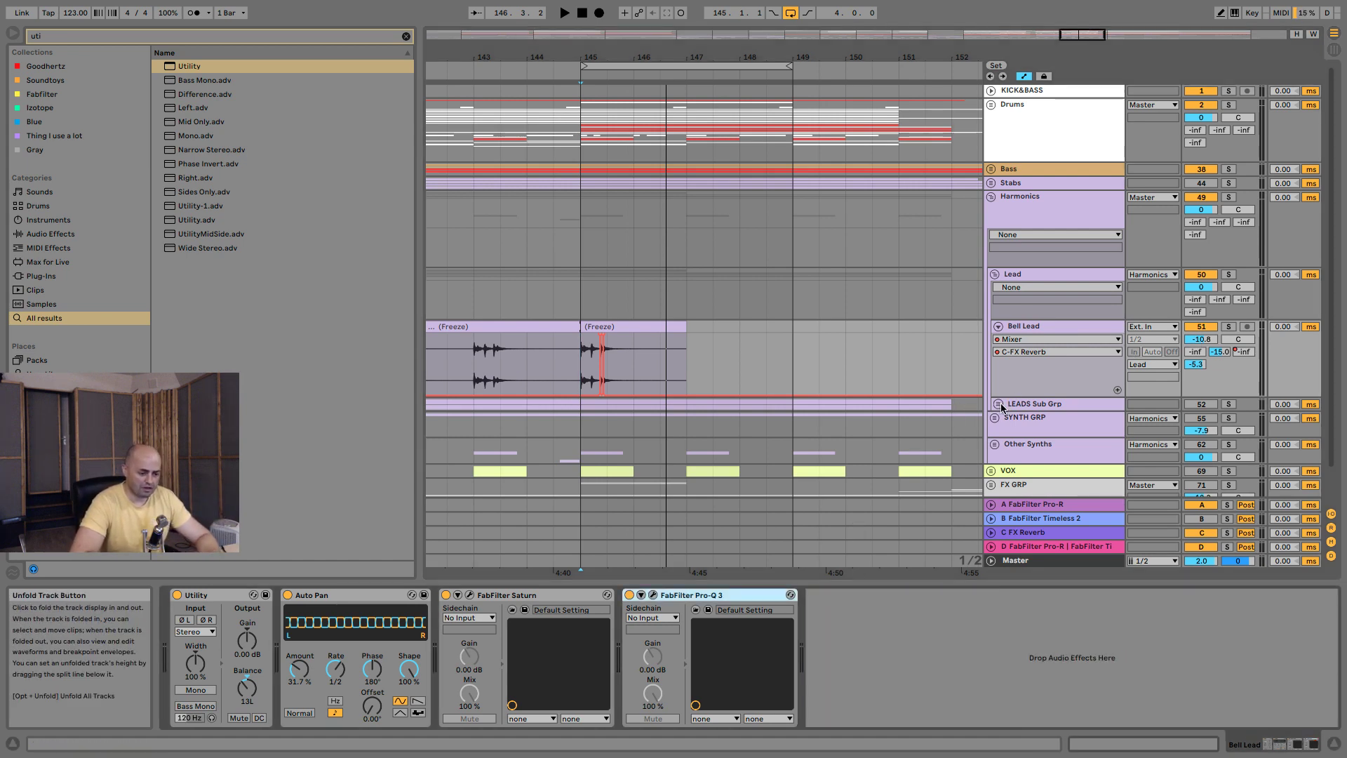
Unfold the LEADS Sub Grp group and its Pluck lead track.
{"action": "left_click", "coordinate": [998, 404]}
{"action": "scroll", "coordinate": [1010, 407], "scroll_direction": "down", "scroll_amount": 1}
{"action": "left_click", "coordinate": [1063, 361]}
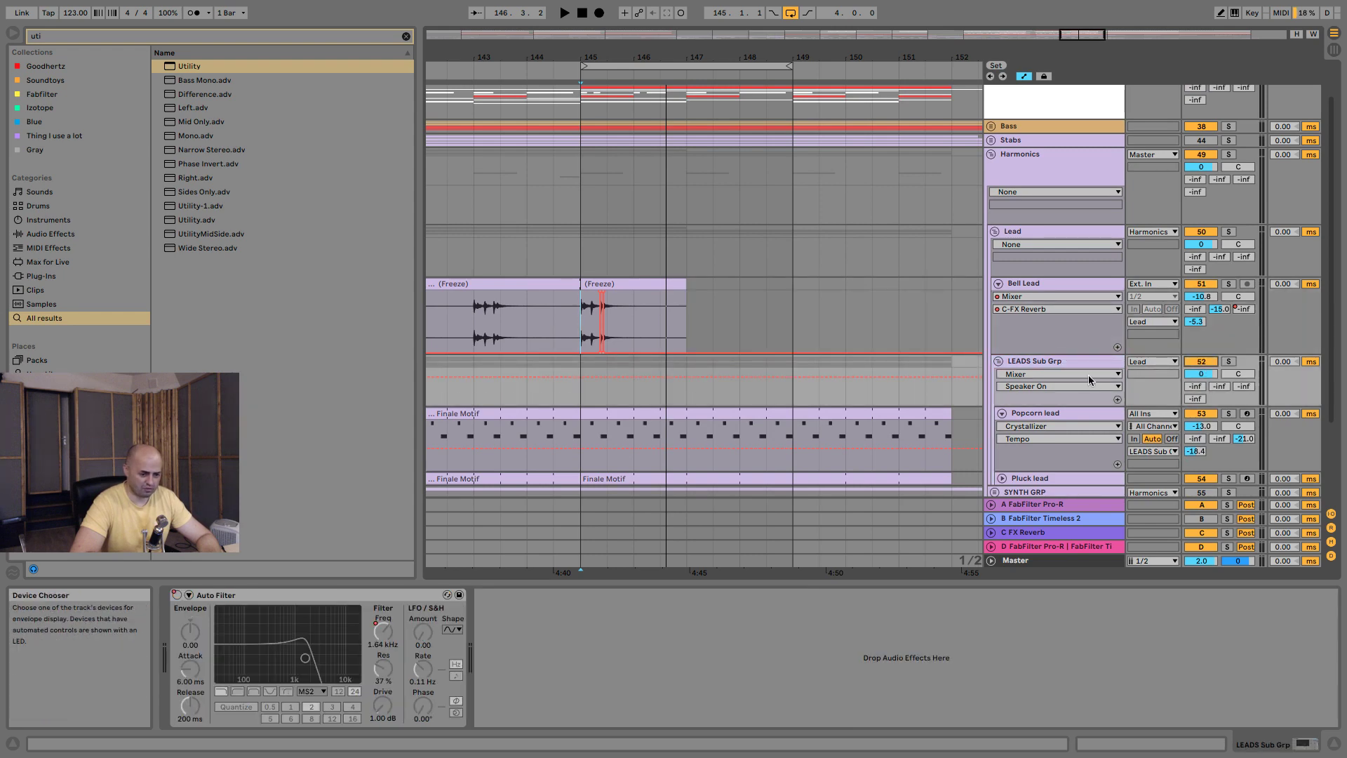
{"action": "scroll", "coordinate": [1091, 380], "scroll_direction": "down", "scroll_amount": 1}
{"action": "scroll", "coordinate": [1054, 378], "scroll_direction": "down", "scroll_amount": 2}
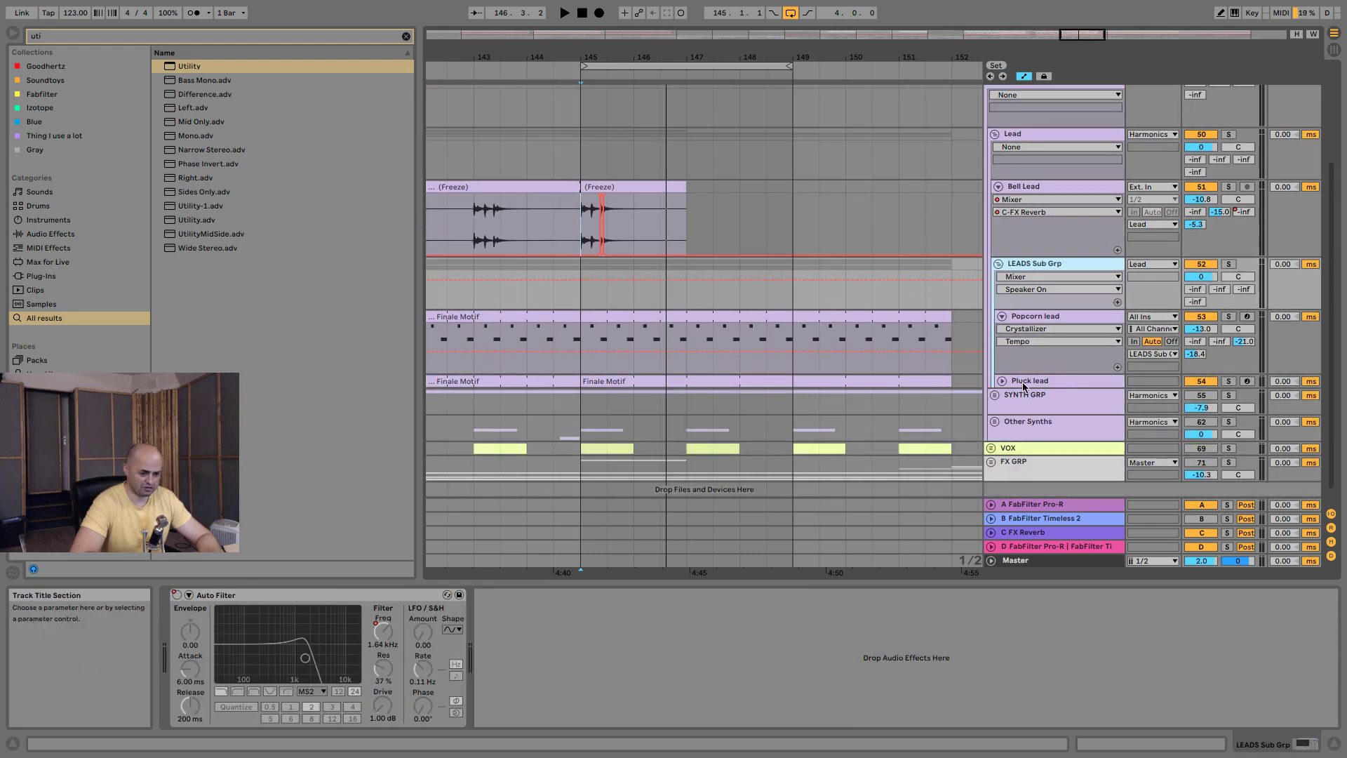
{"action": "left_click", "coordinate": [1001, 381]}
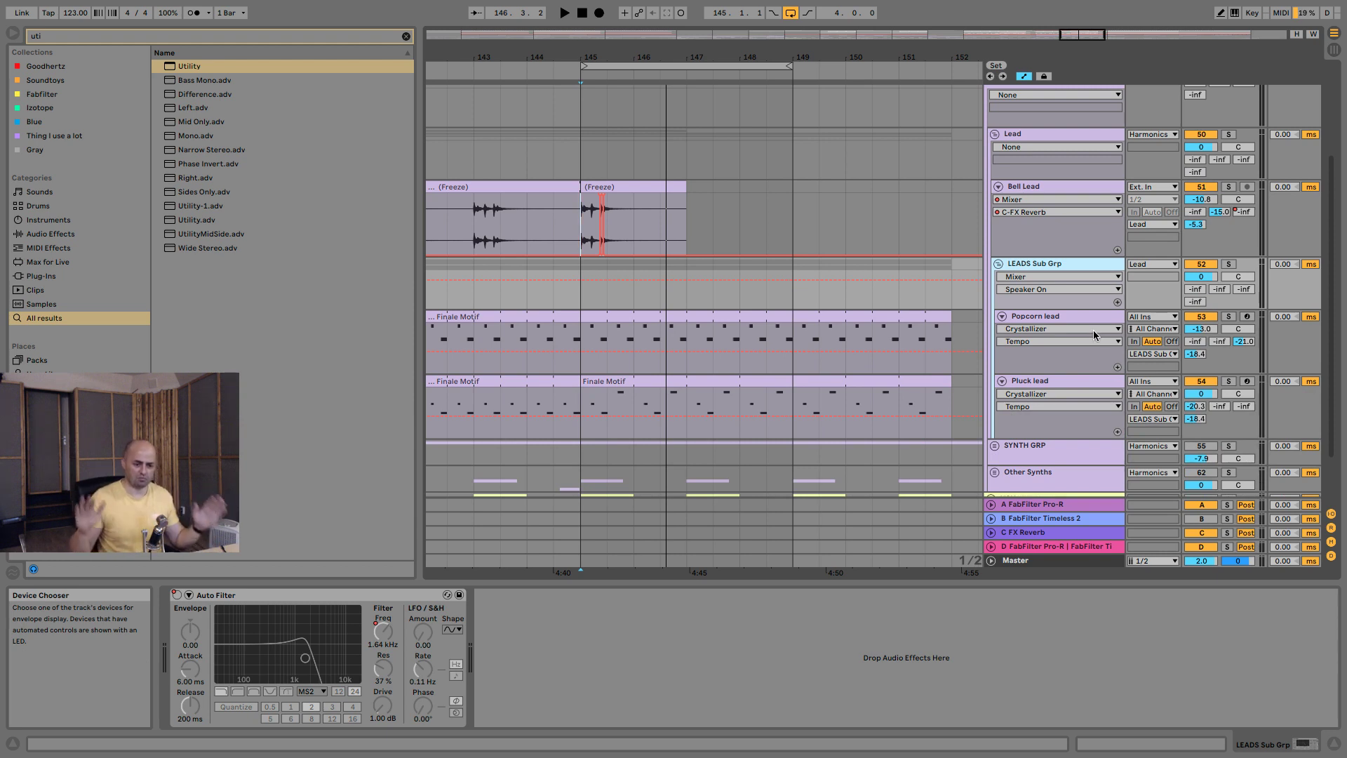
Set Pluck lead's A and D sends to -inf, Popcorn lead's C send to -69.5 dB and its D send to -inf.
{"action": "left_click", "coordinate": [1196, 407]}
{"action": "key", "text": "Delete"}
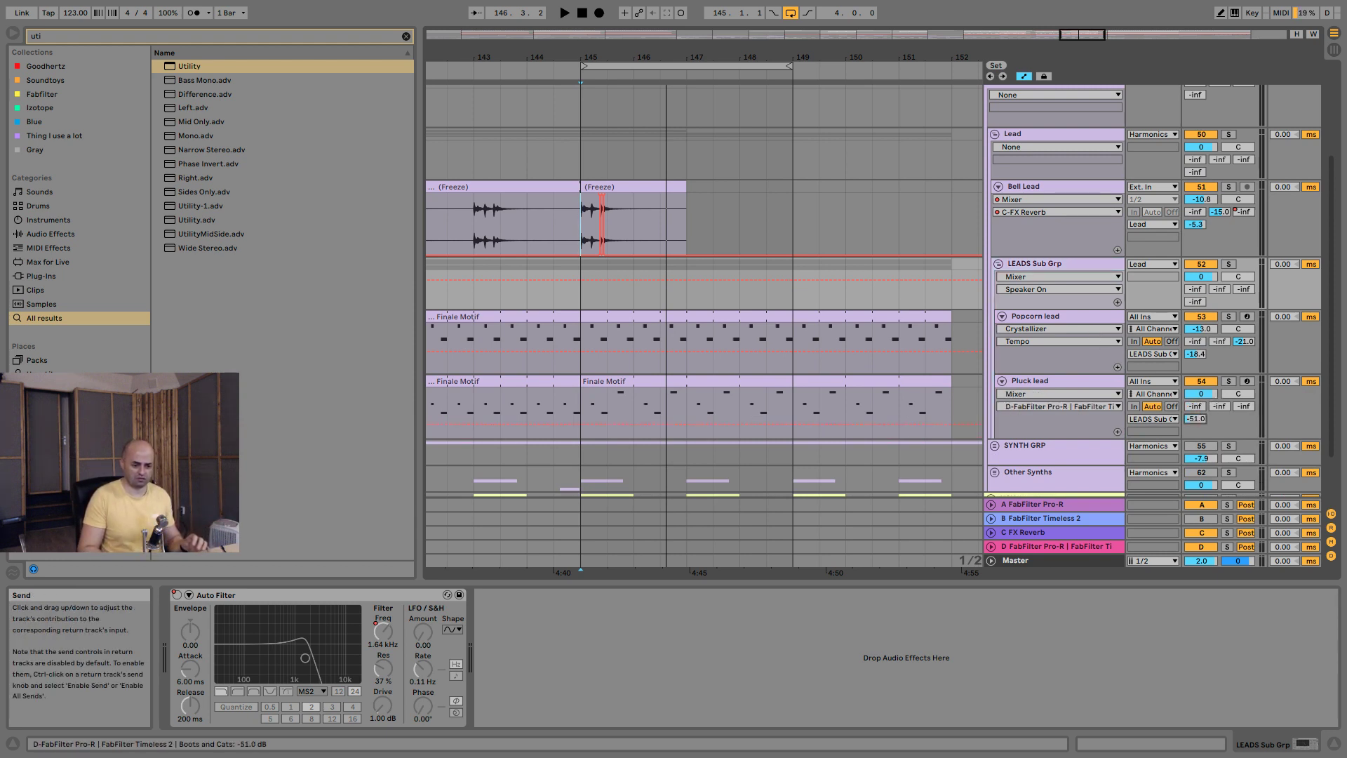
{"action": "left_click_drag", "start_coordinate": [1196, 419], "coordinate": [1195, 441]}
{"action": "left_click_drag", "start_coordinate": [1244, 342], "coordinate": [1244, 393]}
{"action": "left_click_drag", "start_coordinate": [1195, 354], "coordinate": [1195, 414]}
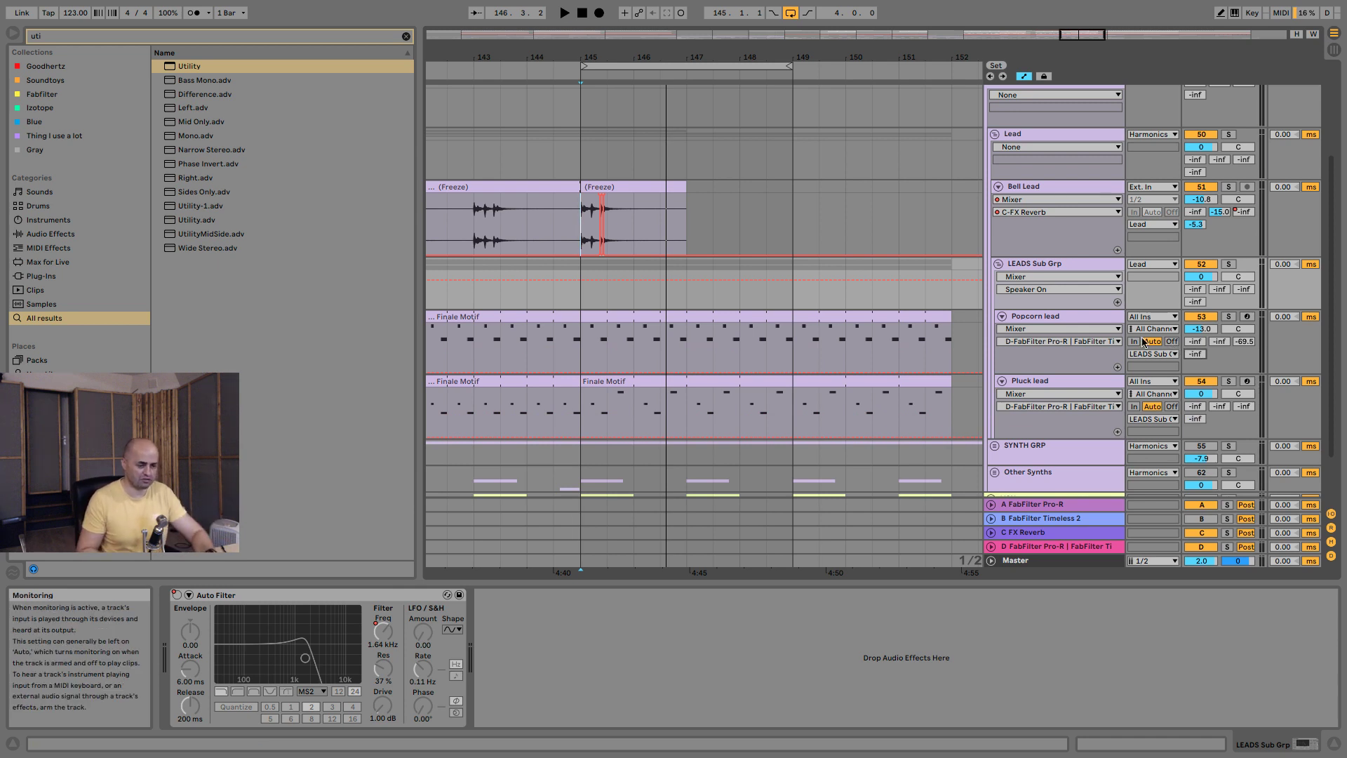
Audition Pluck lead with Popcorn lead muted, and move the Pluck lead track above Popcorn lead.
{"action": "key", "text": "space"}
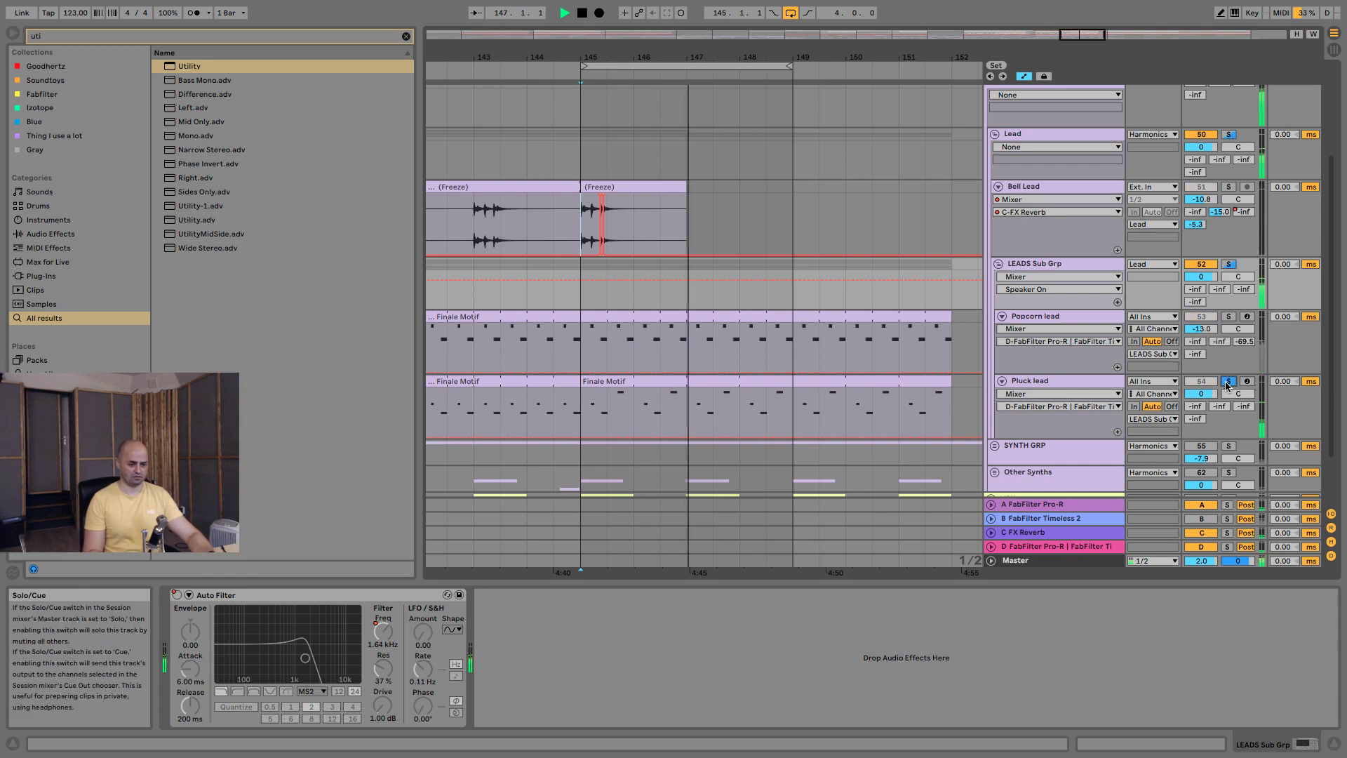
{"action": "left_click", "coordinate": [1227, 381]}
{"action": "left_click", "coordinate": [1207, 317]}
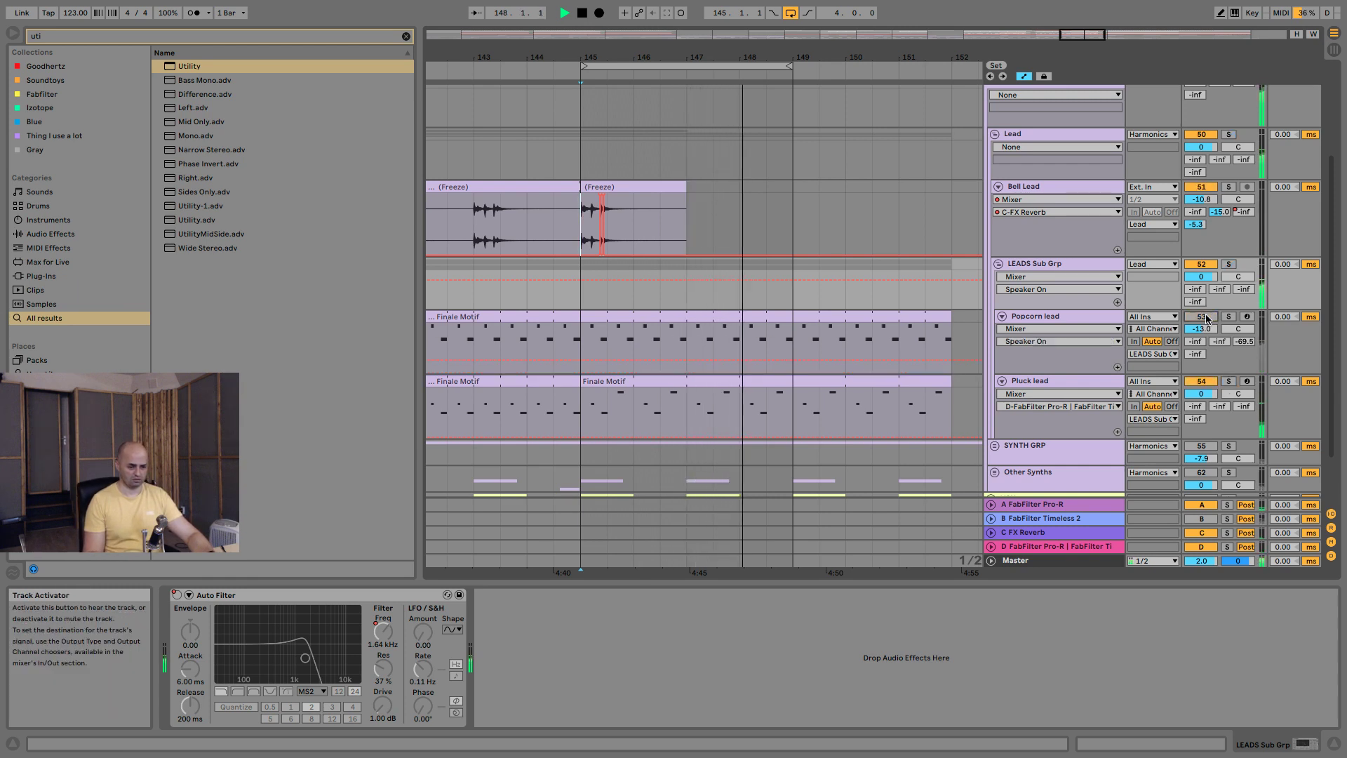
{"action": "left_click_drag", "start_coordinate": [1074, 381], "coordinate": [1071, 317]}
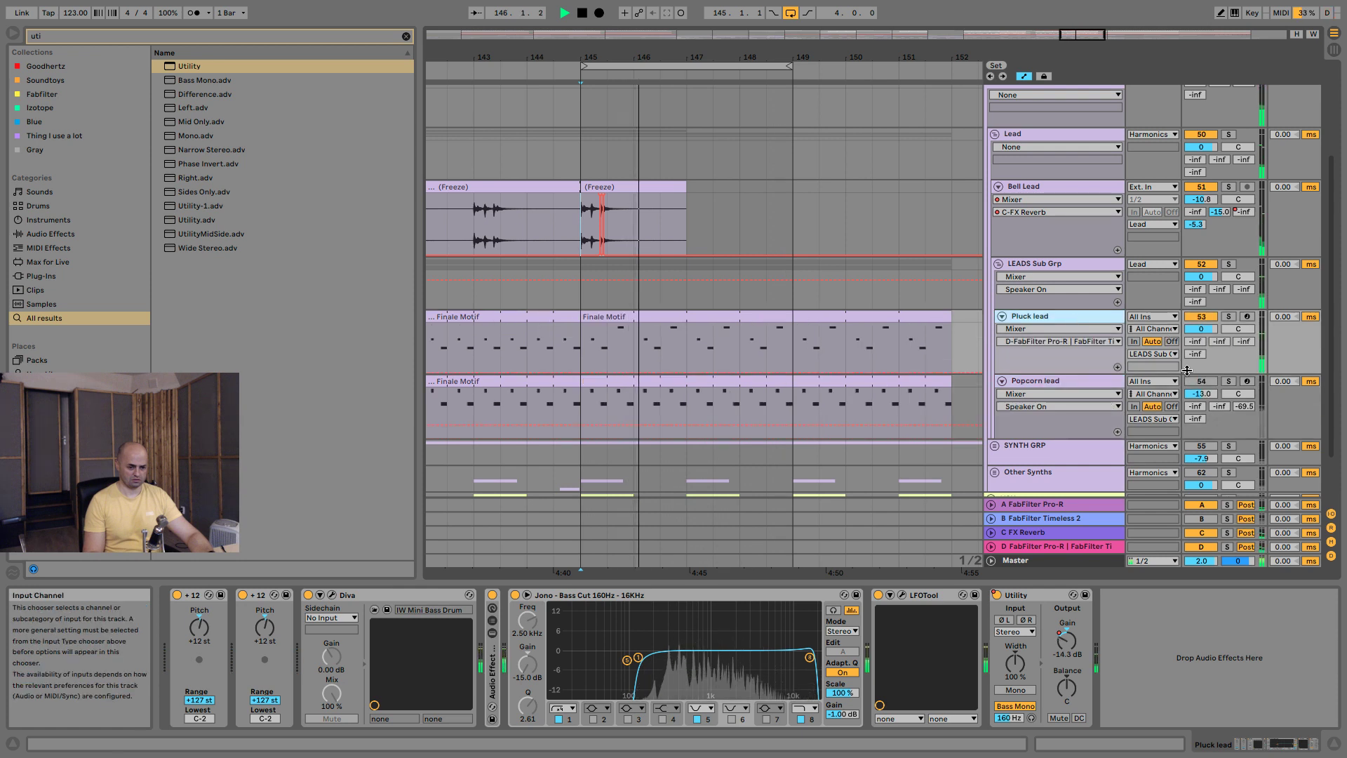
Deactivate Utility on Pluck lead, and set the track volumes to -8.2 dB for Pluck lead and -14.1 dB for Popcorn lead.
{"action": "left_click", "coordinate": [1067, 639]}
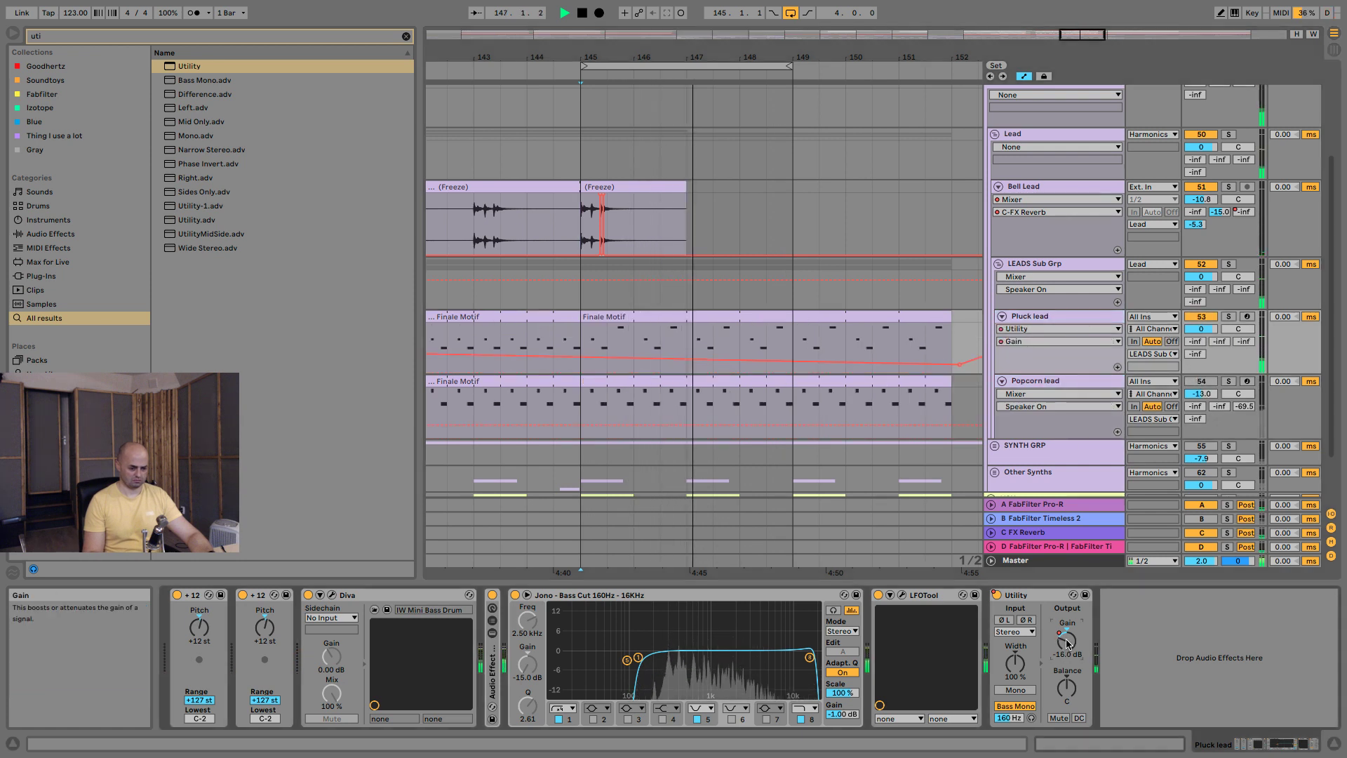
{"action": "left_click", "coordinate": [996, 595]}
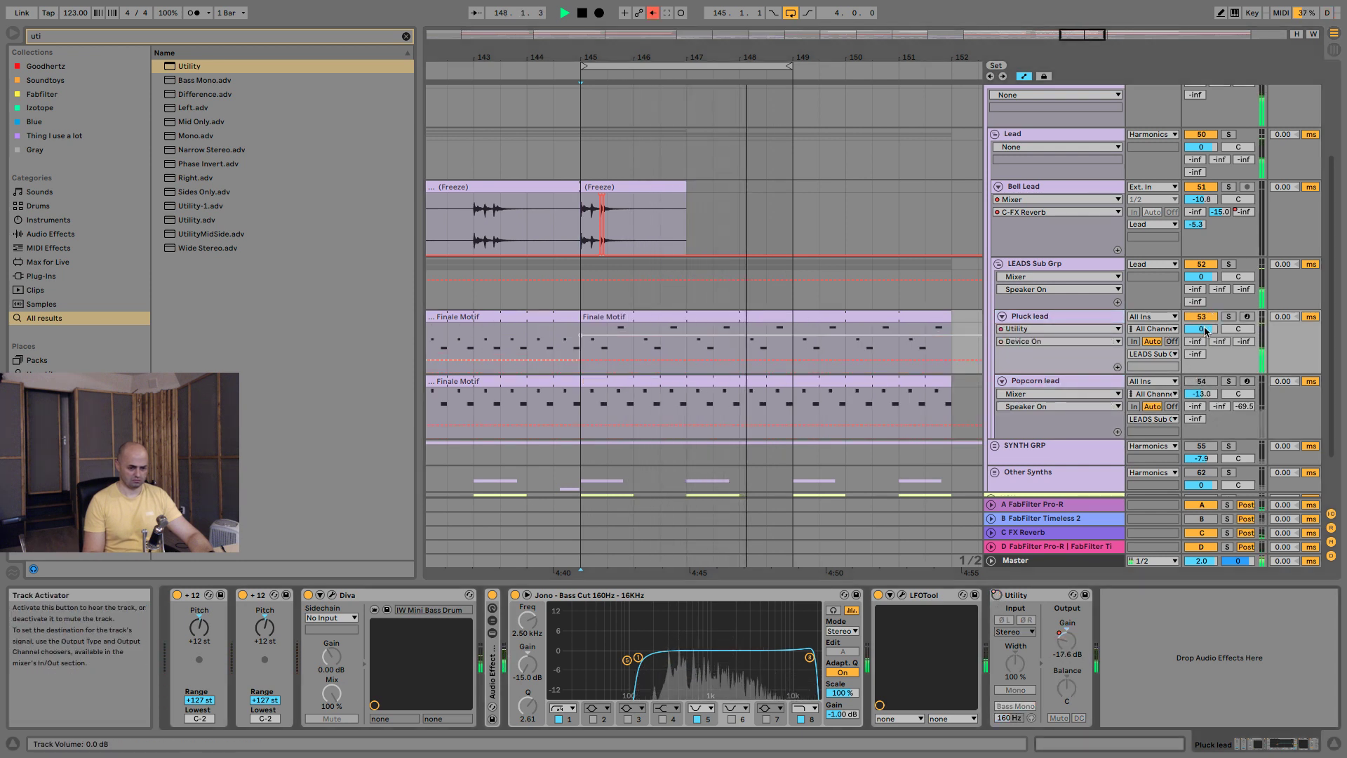
{"action": "left_click_drag", "start_coordinate": [1201, 329], "coordinate": [1201, 359]}
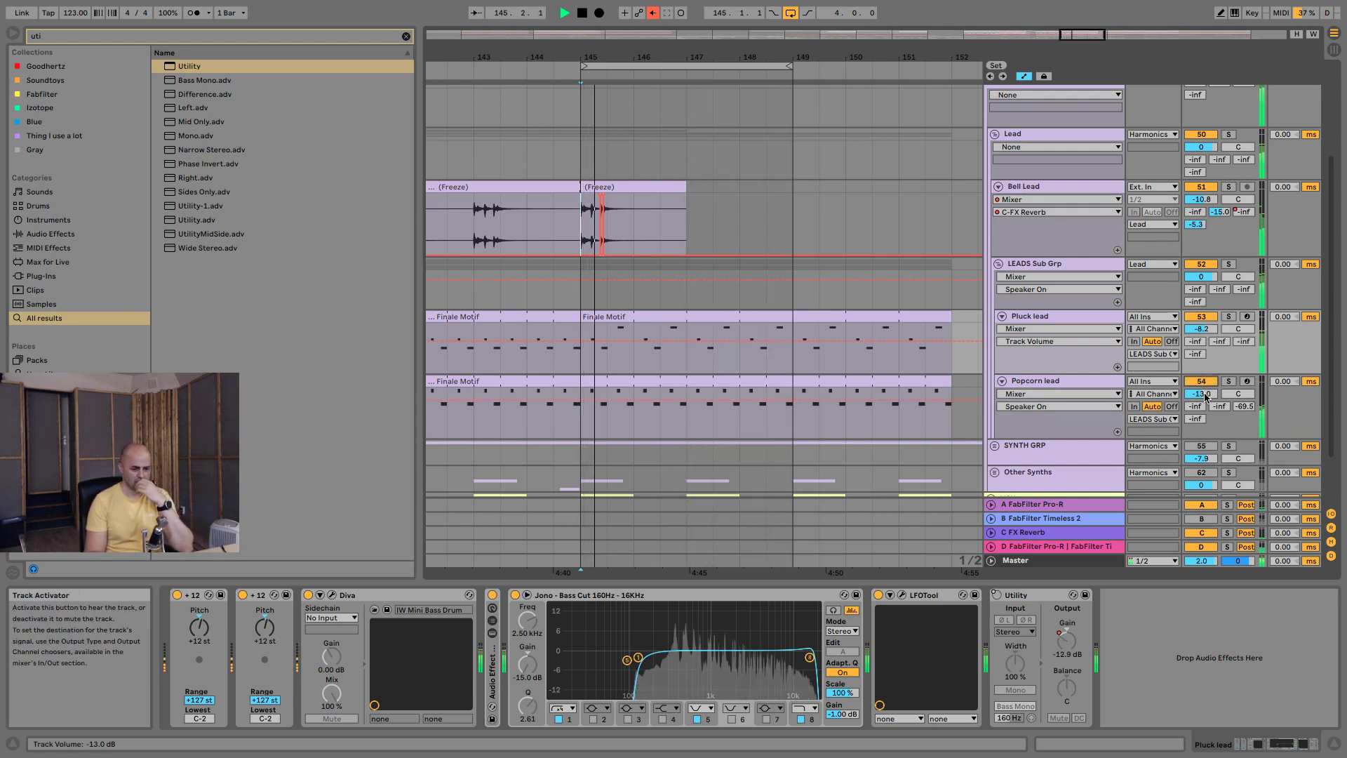
{"action": "left_click", "coordinate": [1201, 393]}
Delete the L1+ limiter, the Jono - SC compressor and the disabled plug-in at the end of Popcorn lead's device chain.
{"action": "left_click", "coordinate": [1072, 380]}
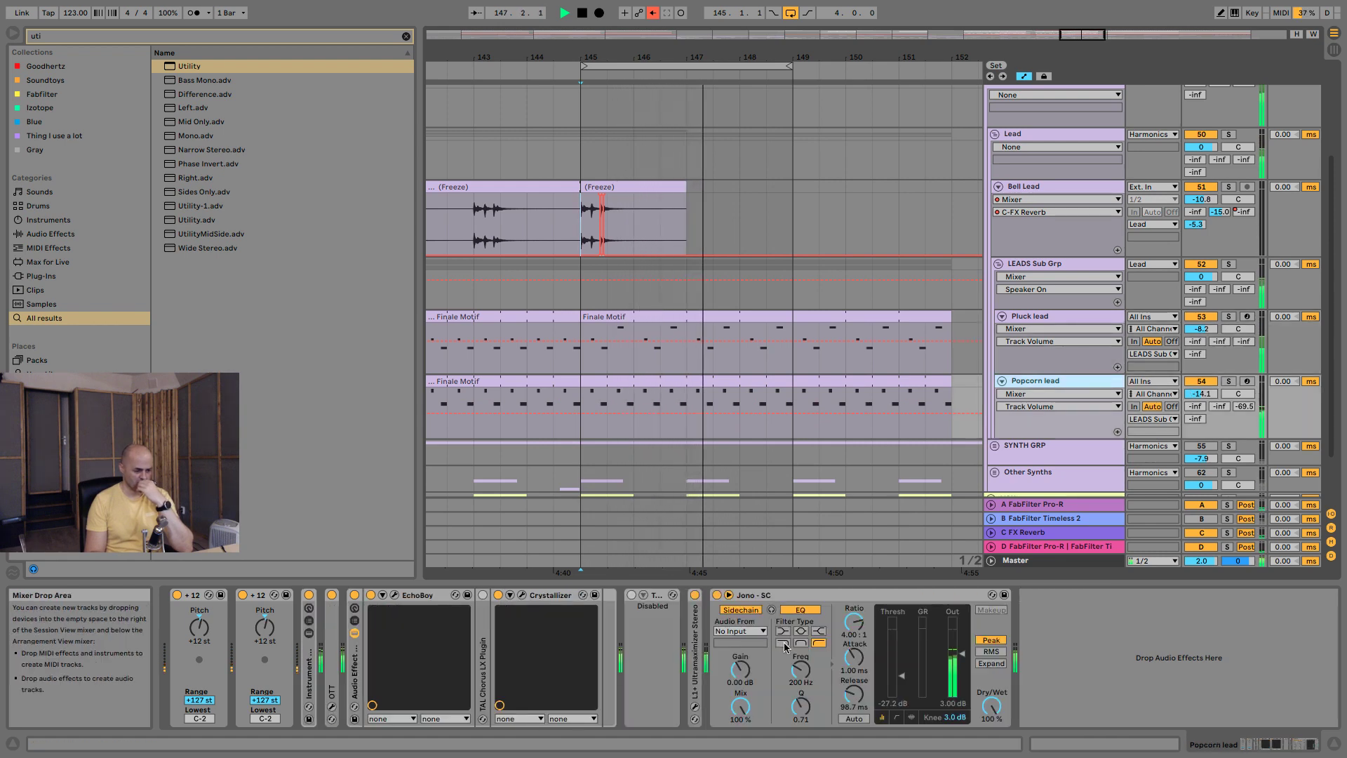
{"action": "double_click", "coordinate": [691, 672]}
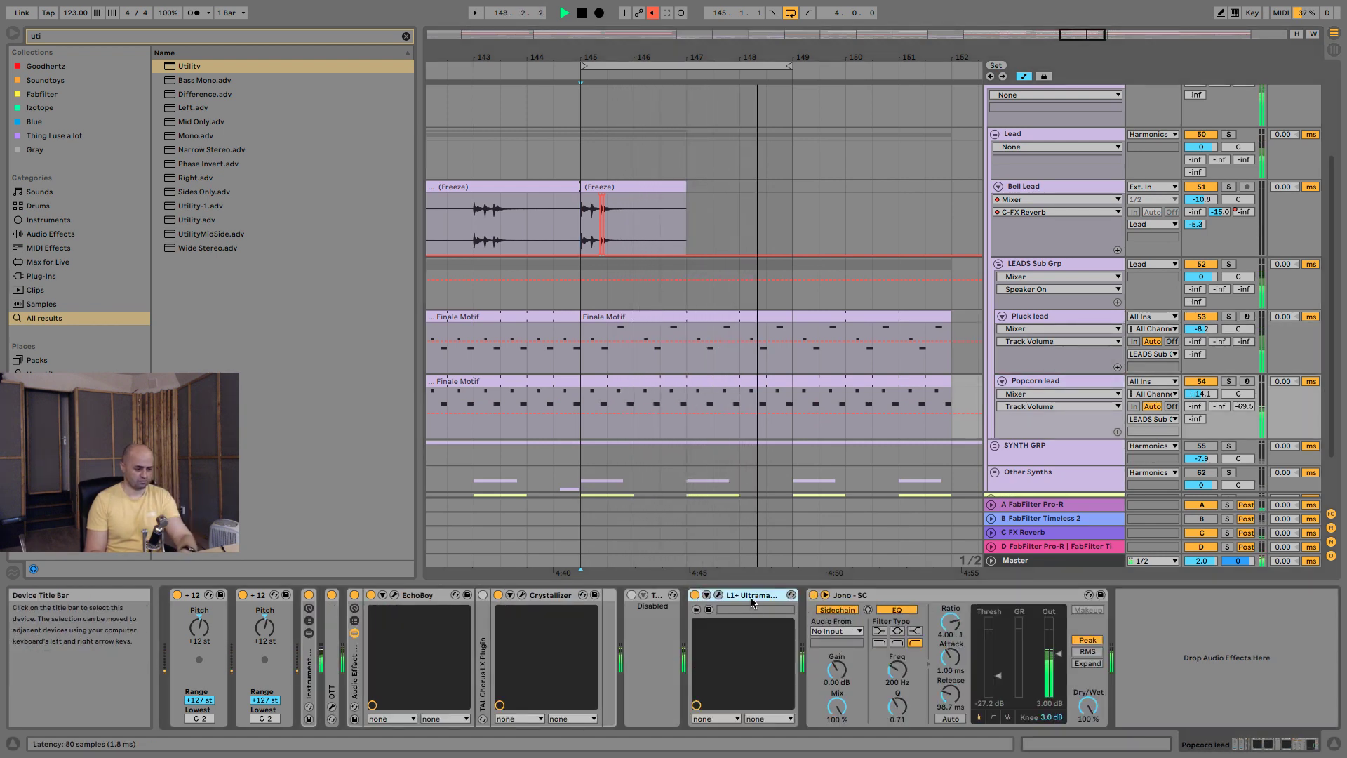
{"action": "key", "text": "Delete"}
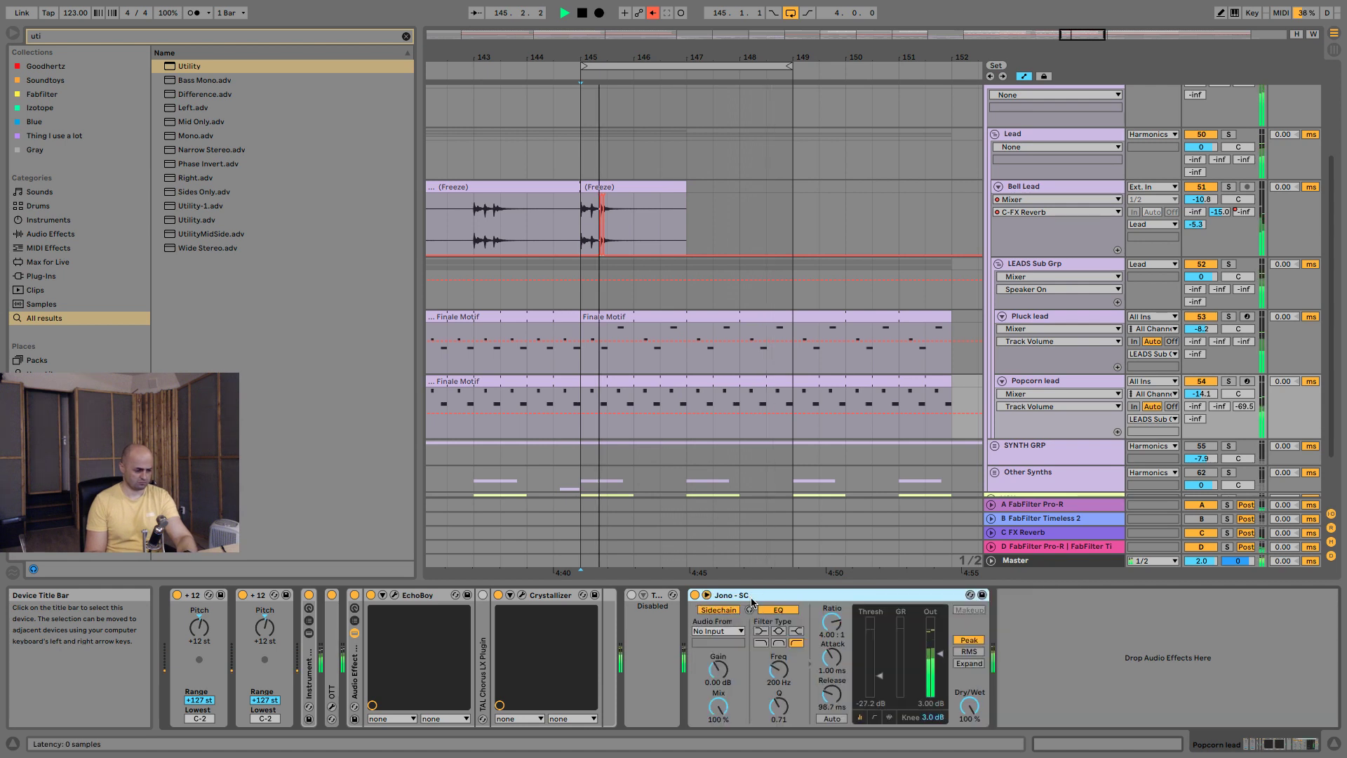
{"action": "key", "text": "Delete"}
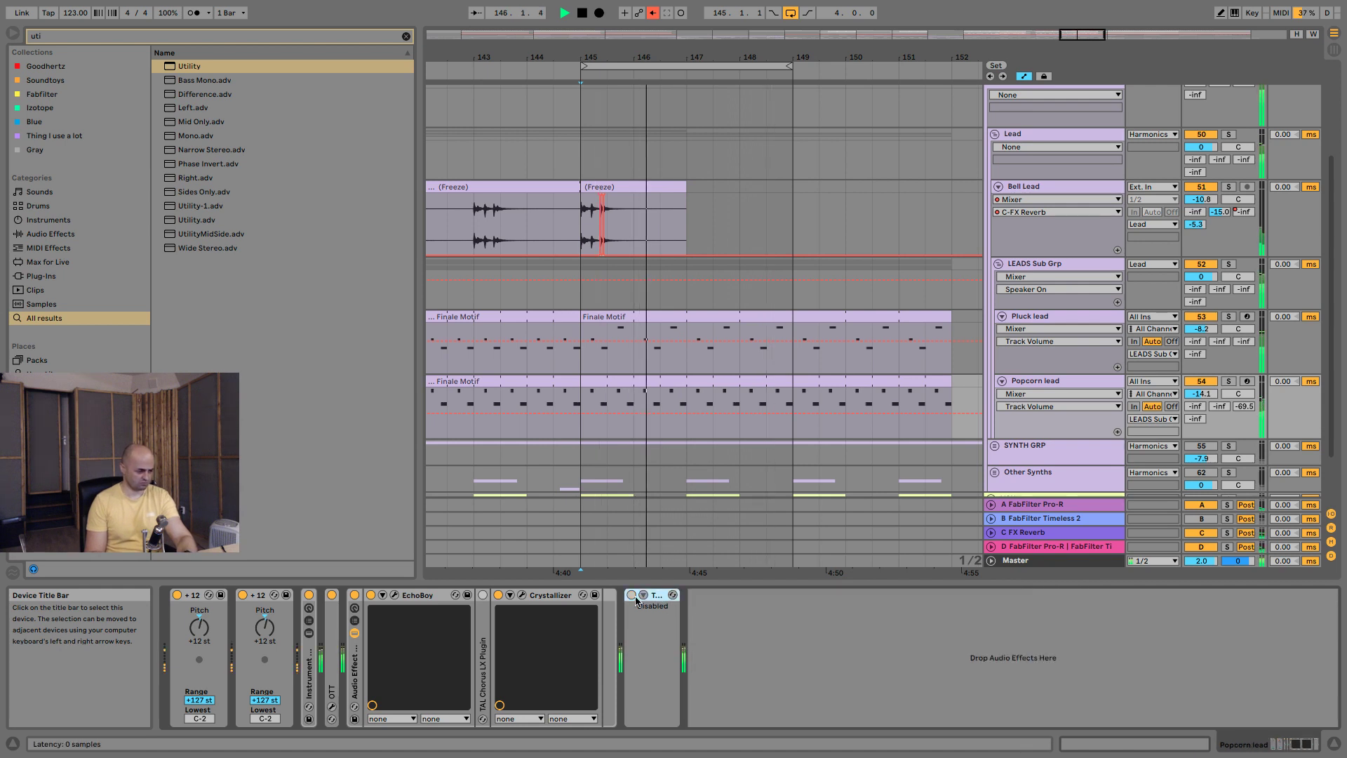
{"action": "key", "text": "Delete"}
Compare Popcorn lead with OTT bypassed and active, and examine the chains inside its Instrument Rack.
{"action": "double_click", "coordinate": [332, 648]}
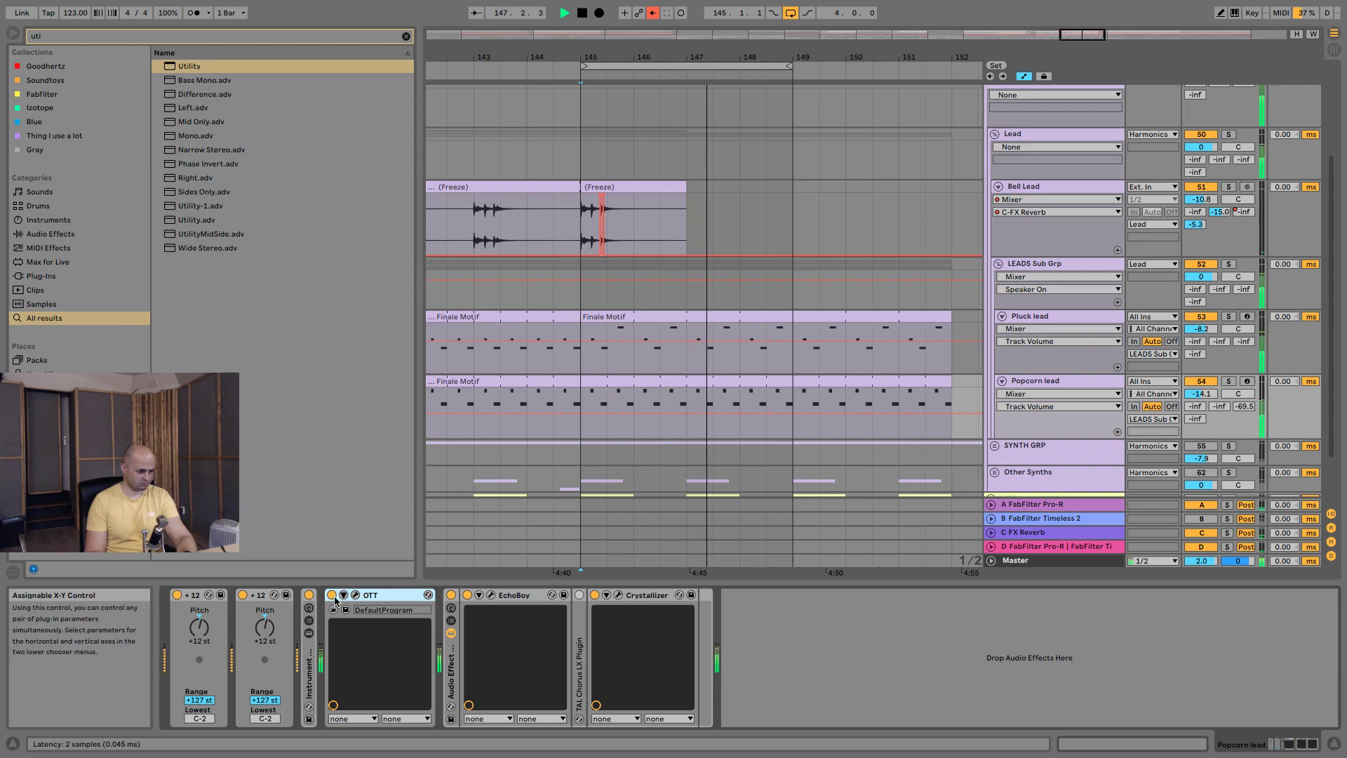
{"action": "left_click", "coordinate": [332, 595]}
{"action": "left_click", "coordinate": [332, 596]}
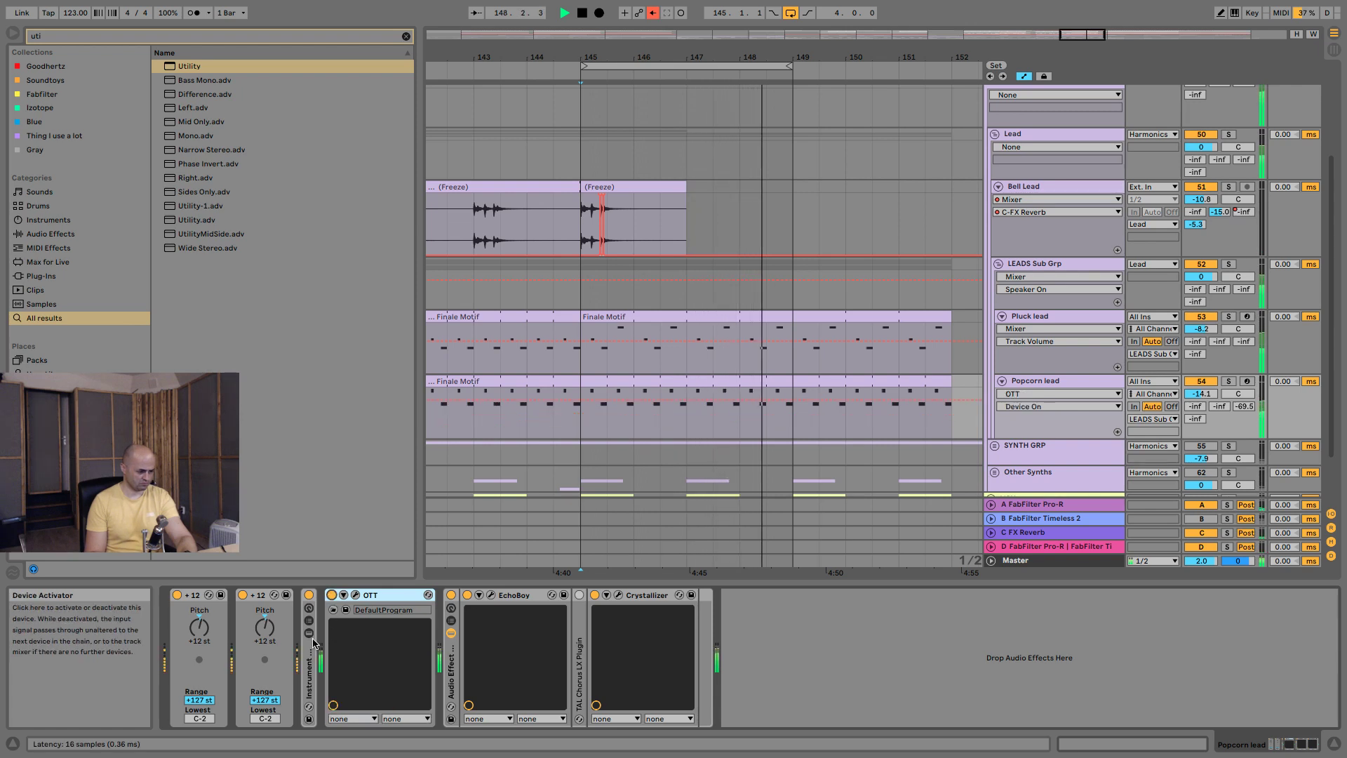
{"action": "double_click", "coordinate": [309, 642]}
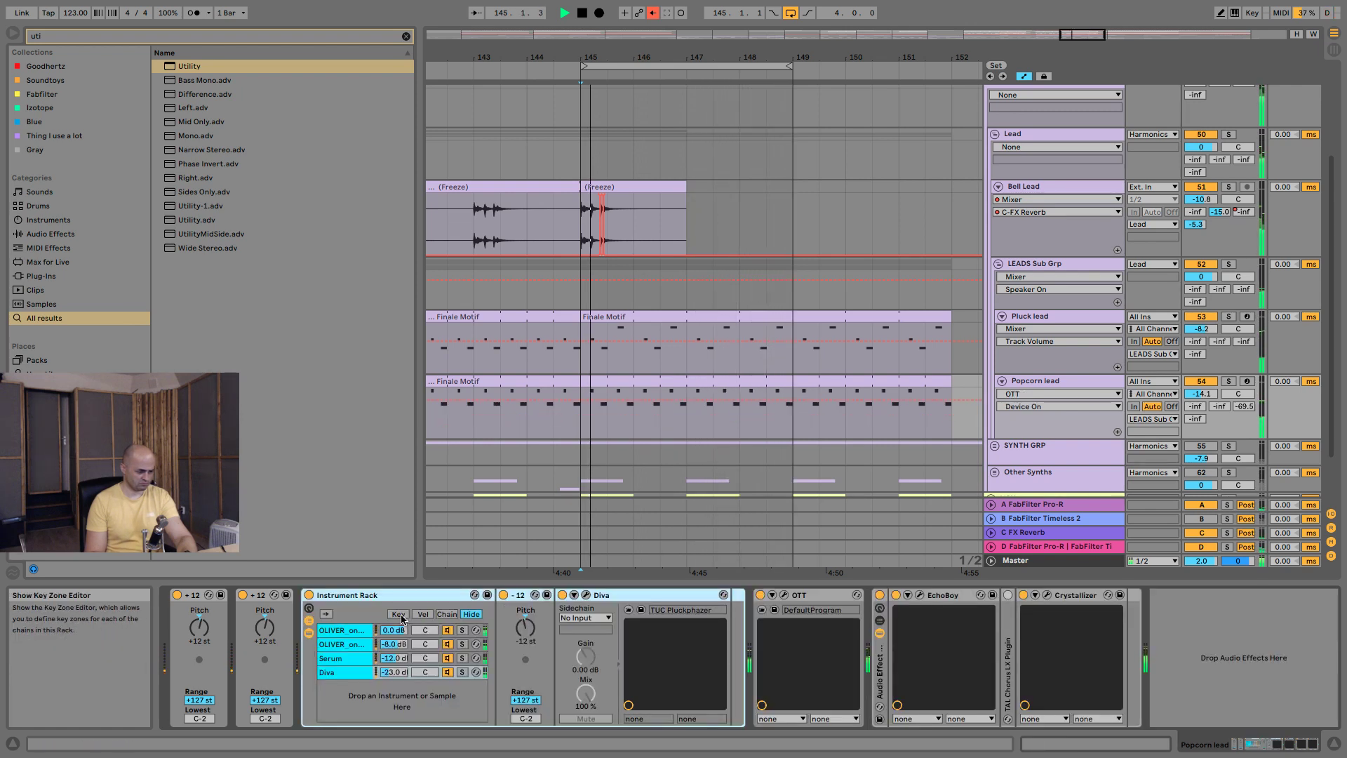
{"action": "left_click", "coordinate": [308, 633]}
{"action": "left_click", "coordinate": [309, 620]}
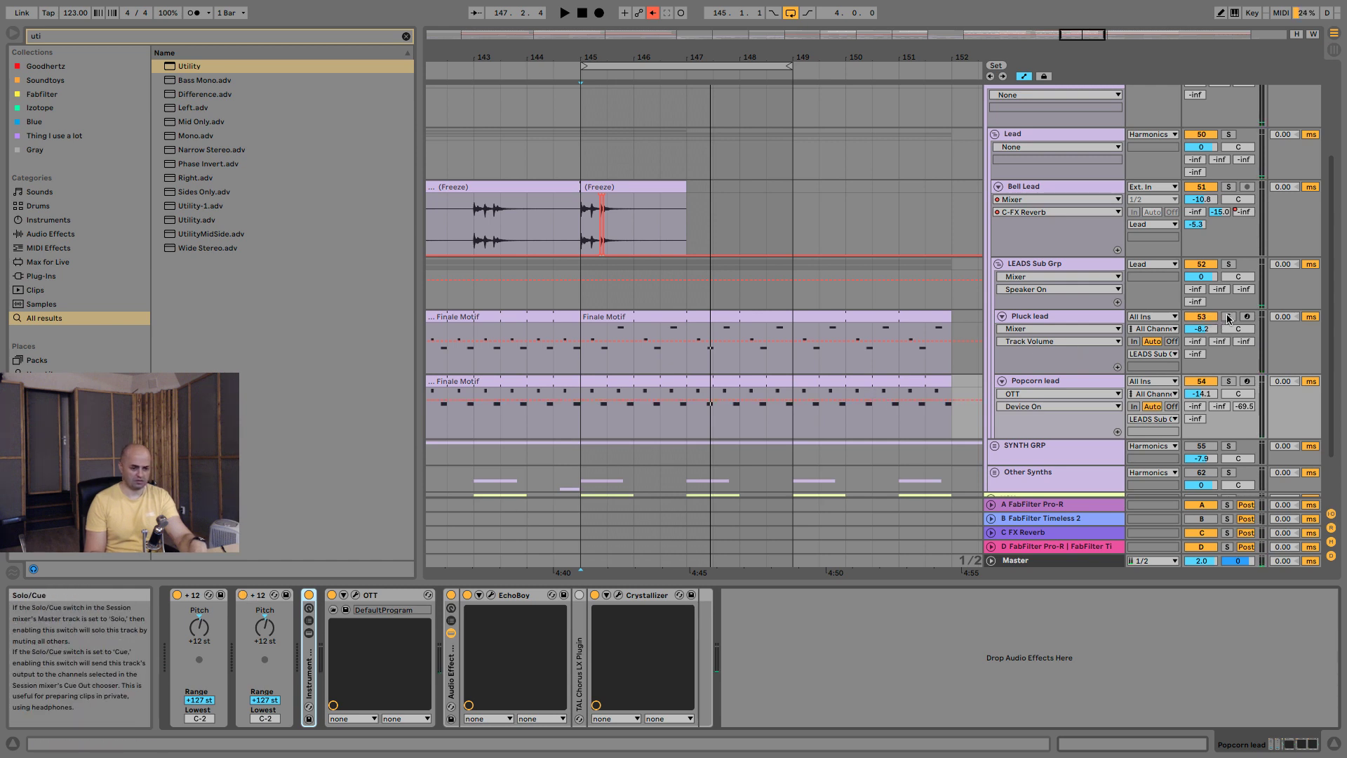
Solo Pluck lead and deactivate the second +12 Pitch device on Popcorn lead.
{"action": "left_click", "coordinate": [1227, 319]}
{"action": "left_click", "coordinate": [244, 596]}
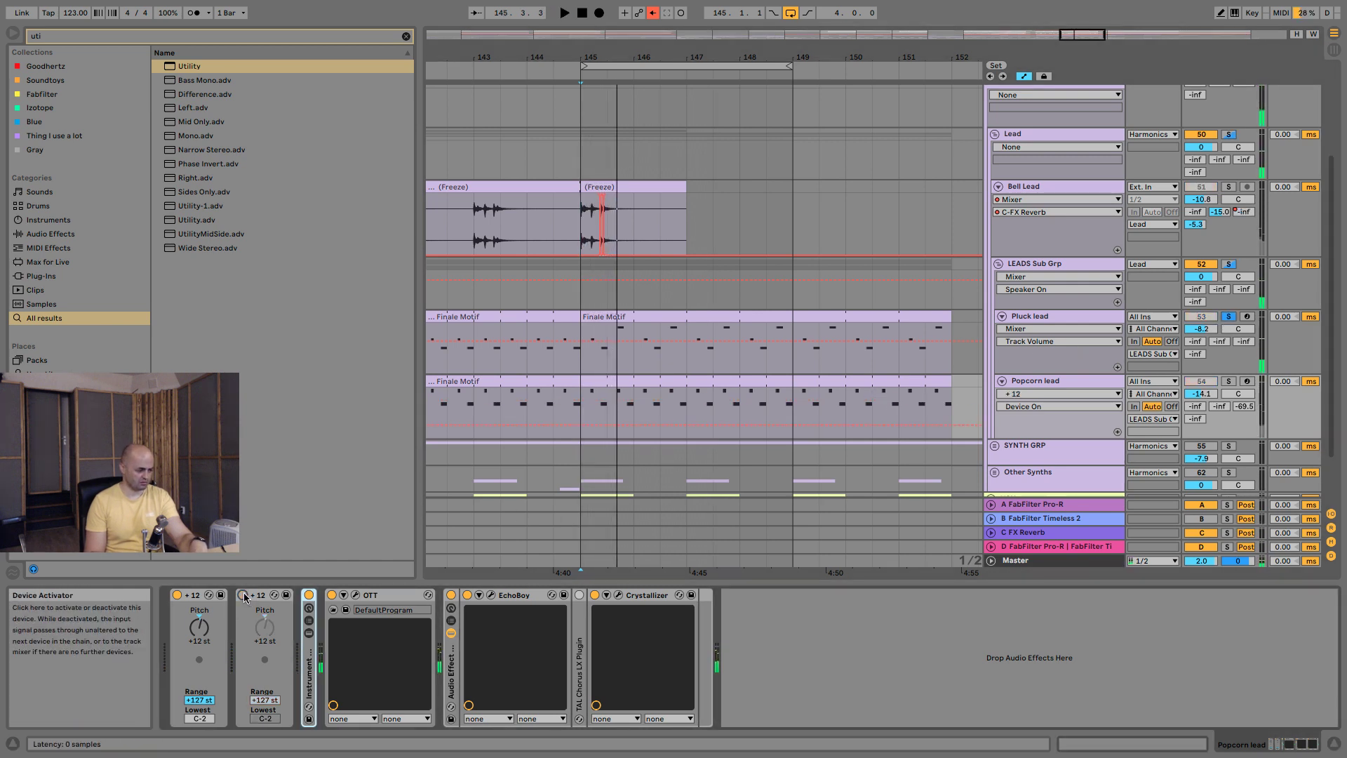
{"action": "key", "text": "space"}
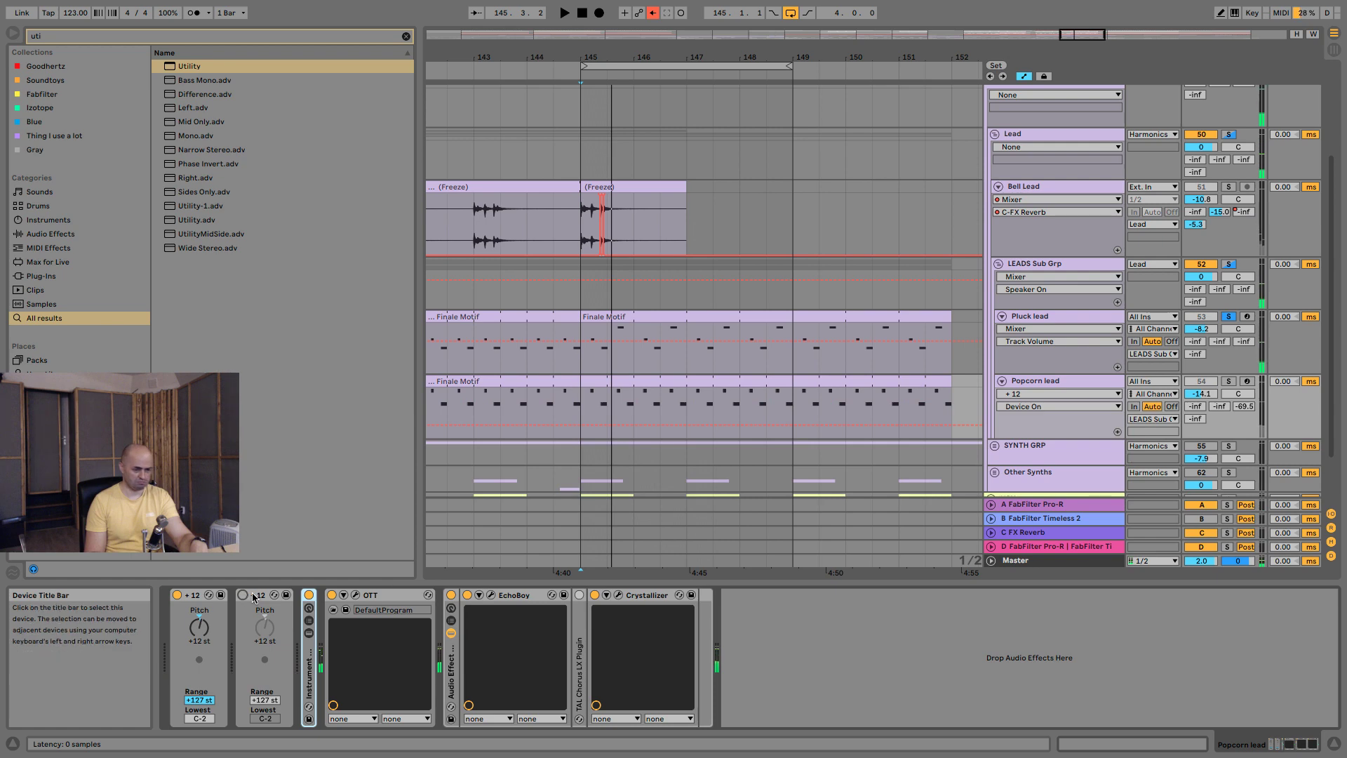
Set Pluck lead's first Pitch device to +24 st and delete its second +12 Pitch device.
{"action": "left_click", "coordinate": [1029, 319]}
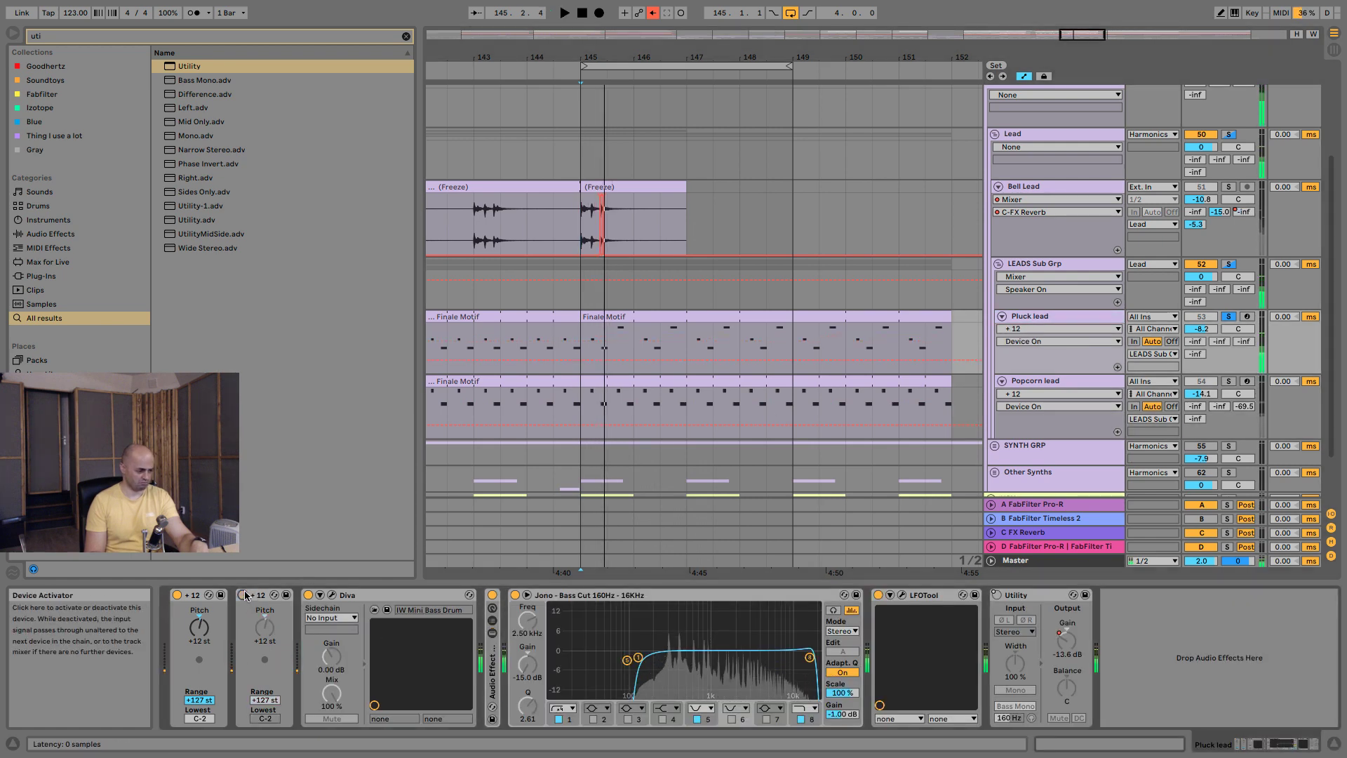
{"action": "left_click", "coordinate": [201, 631]}
{"action": "type", "text": "2"}
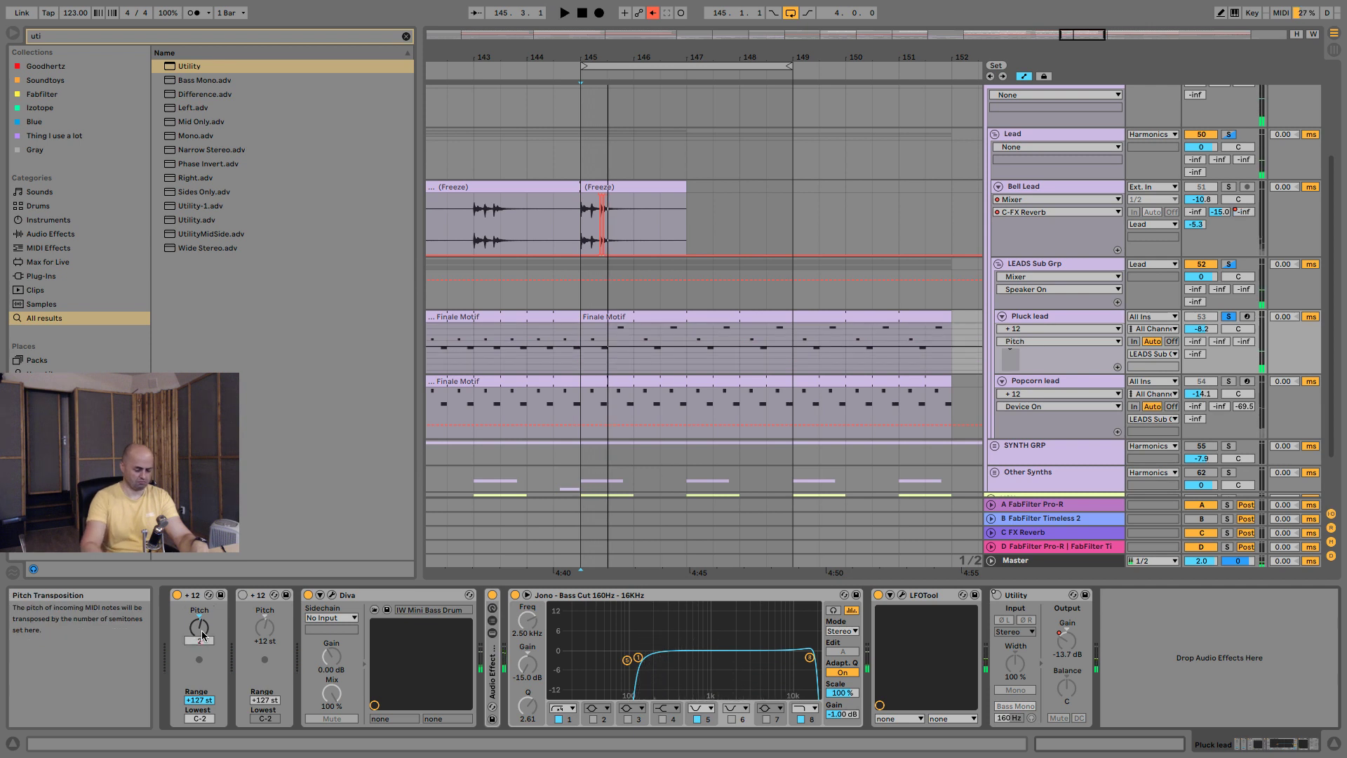
{"action": "type", "text": "4"}
{"action": "key", "text": "Return"}
{"action": "key", "text": "space"}
{"action": "key", "text": "space"}
{"action": "left_click", "coordinate": [262, 595]}
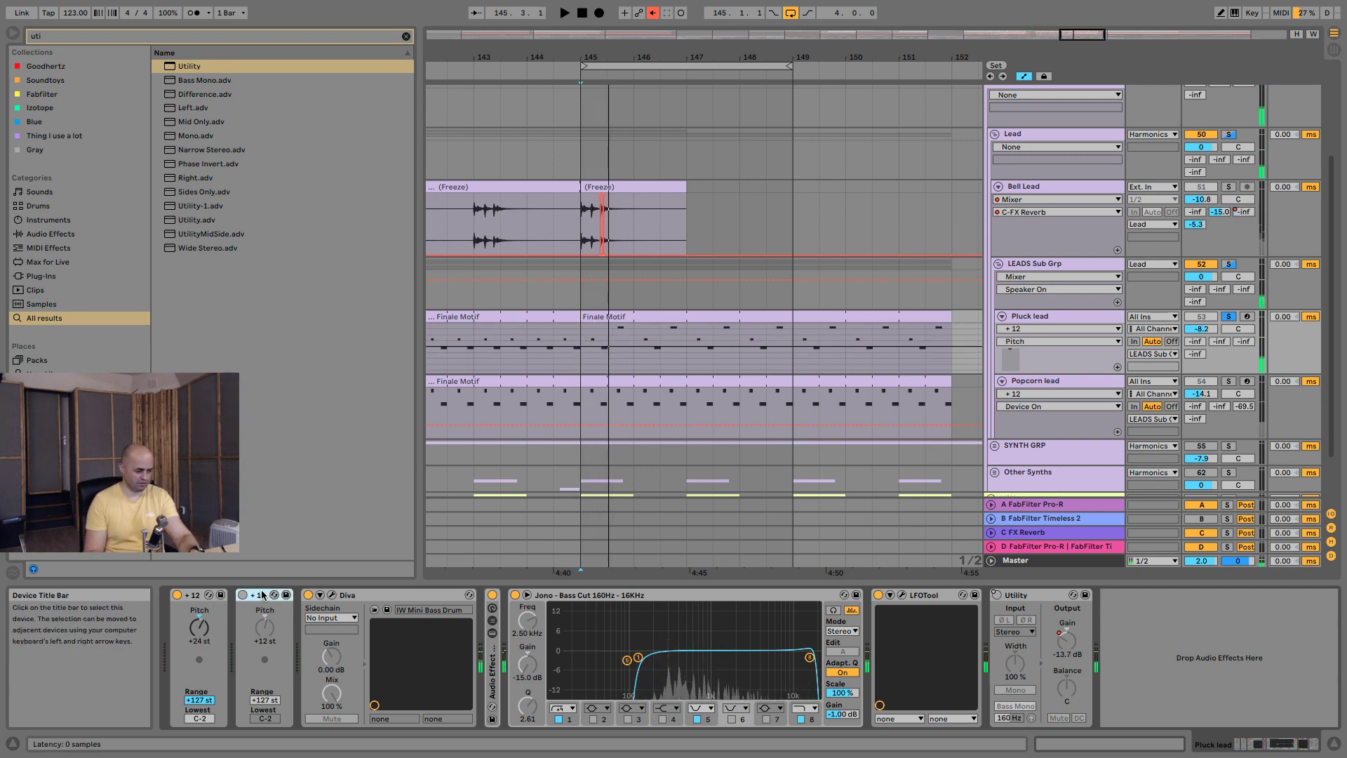
{"action": "key", "text": "Delete"}
Set Popcorn lead's first Pitch device to +24 st and delete its deactivated second +12 Pitch device.
{"action": "left_click", "coordinate": [1030, 382]}
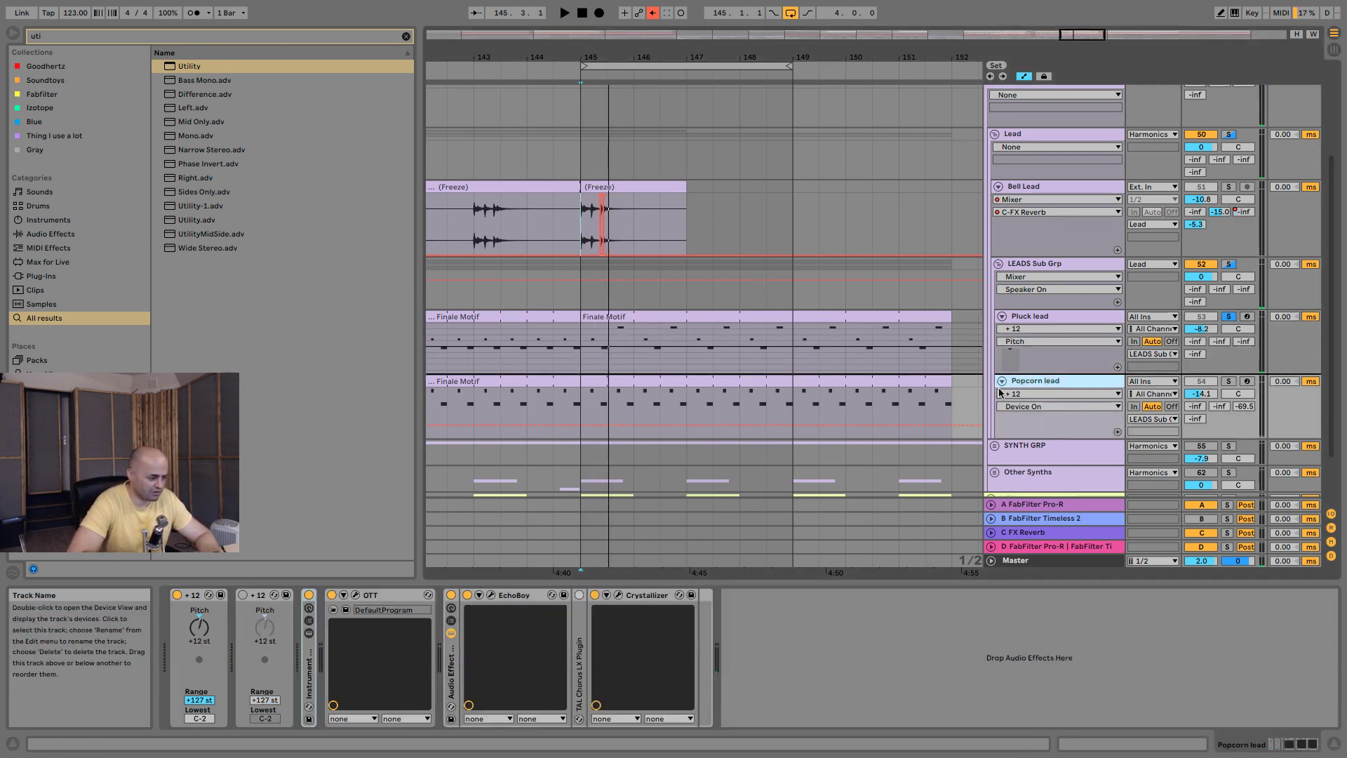
{"action": "left_click", "coordinate": [204, 626]}
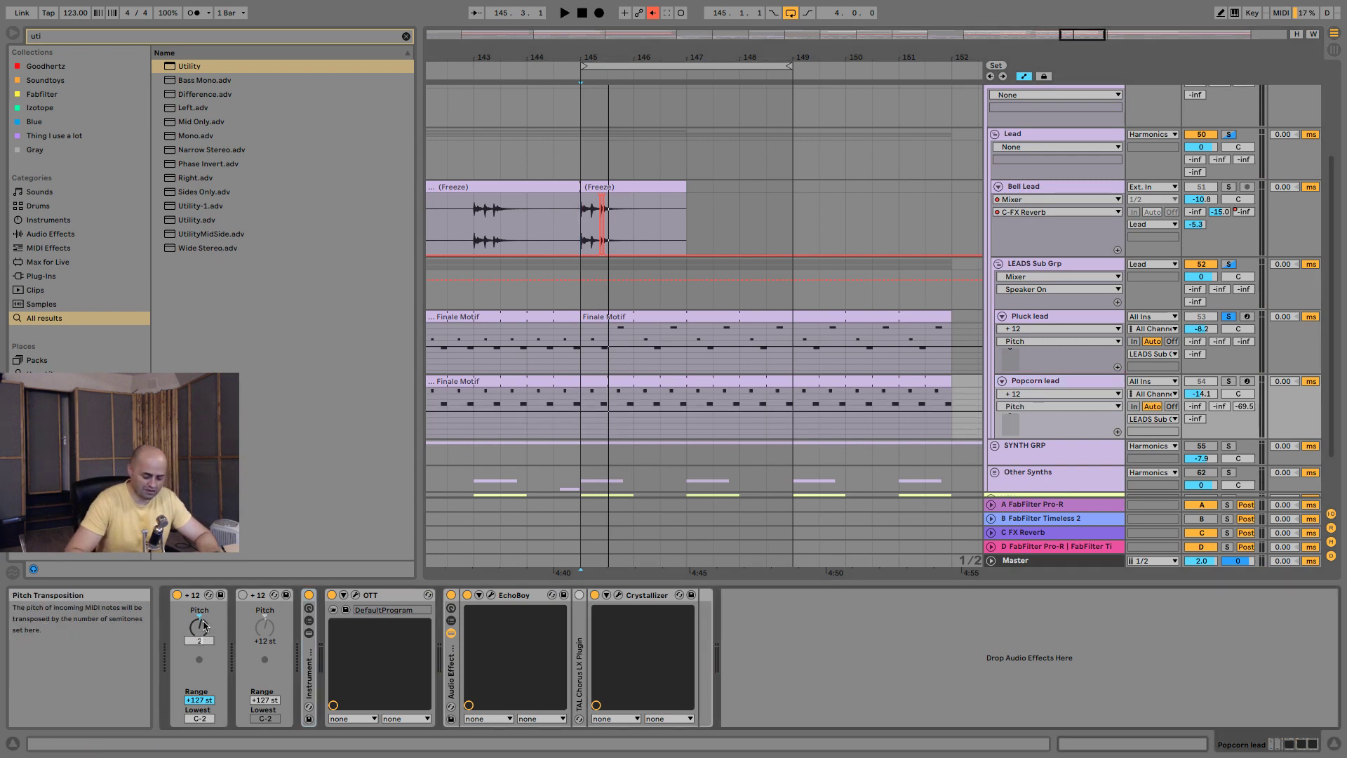
{"action": "left_click", "coordinate": [254, 597]}
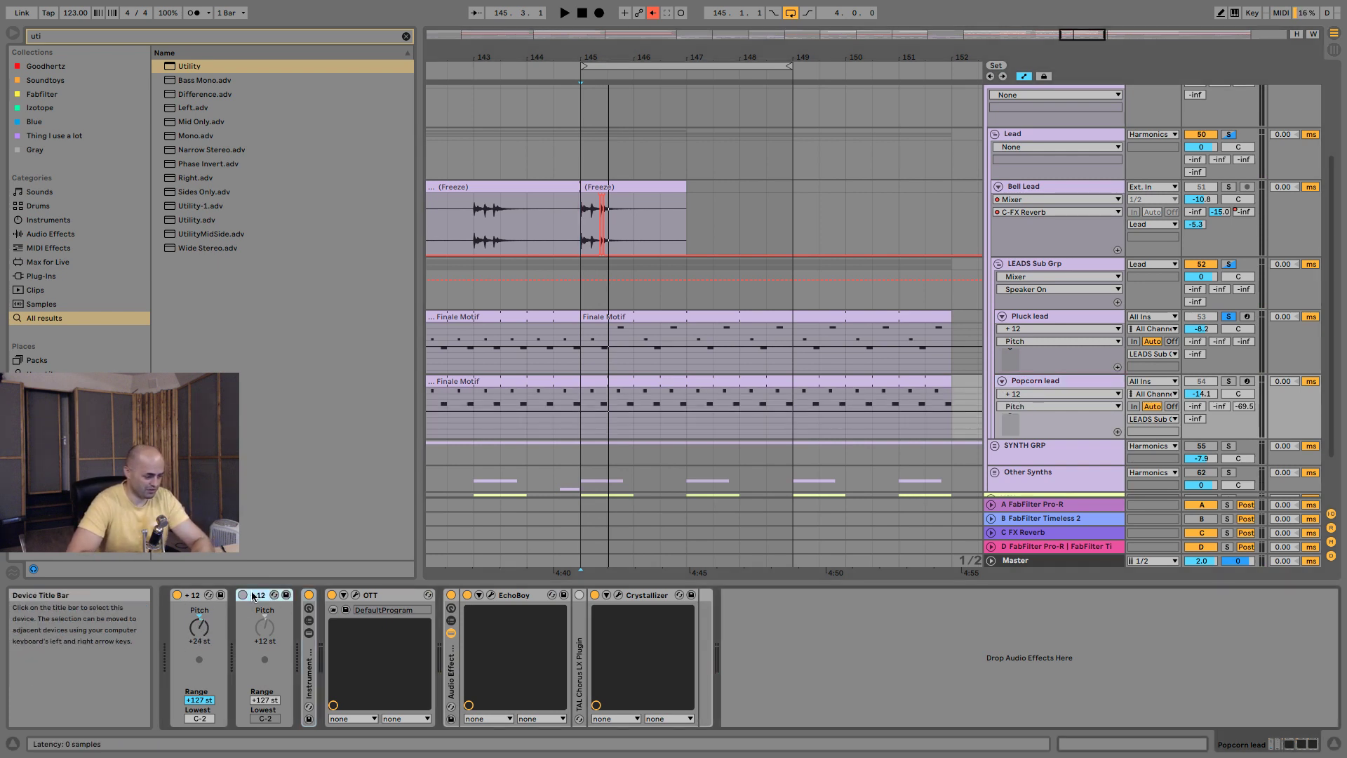
{"action": "key", "text": "Delete"}
Listen to Pluck lead and examine the devices inside its Audio Effect Rack.
{"action": "left_click", "coordinate": [1031, 317]}
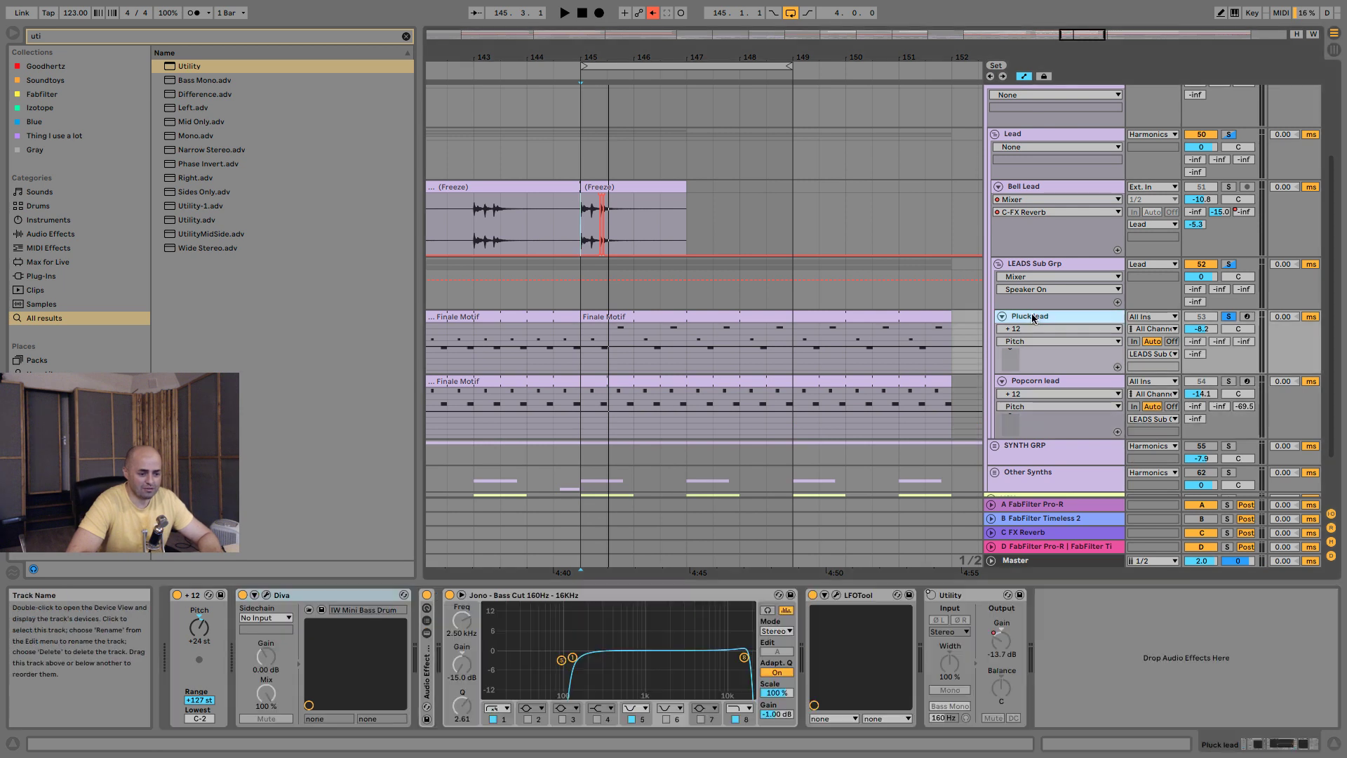
{"action": "key", "text": "space"}
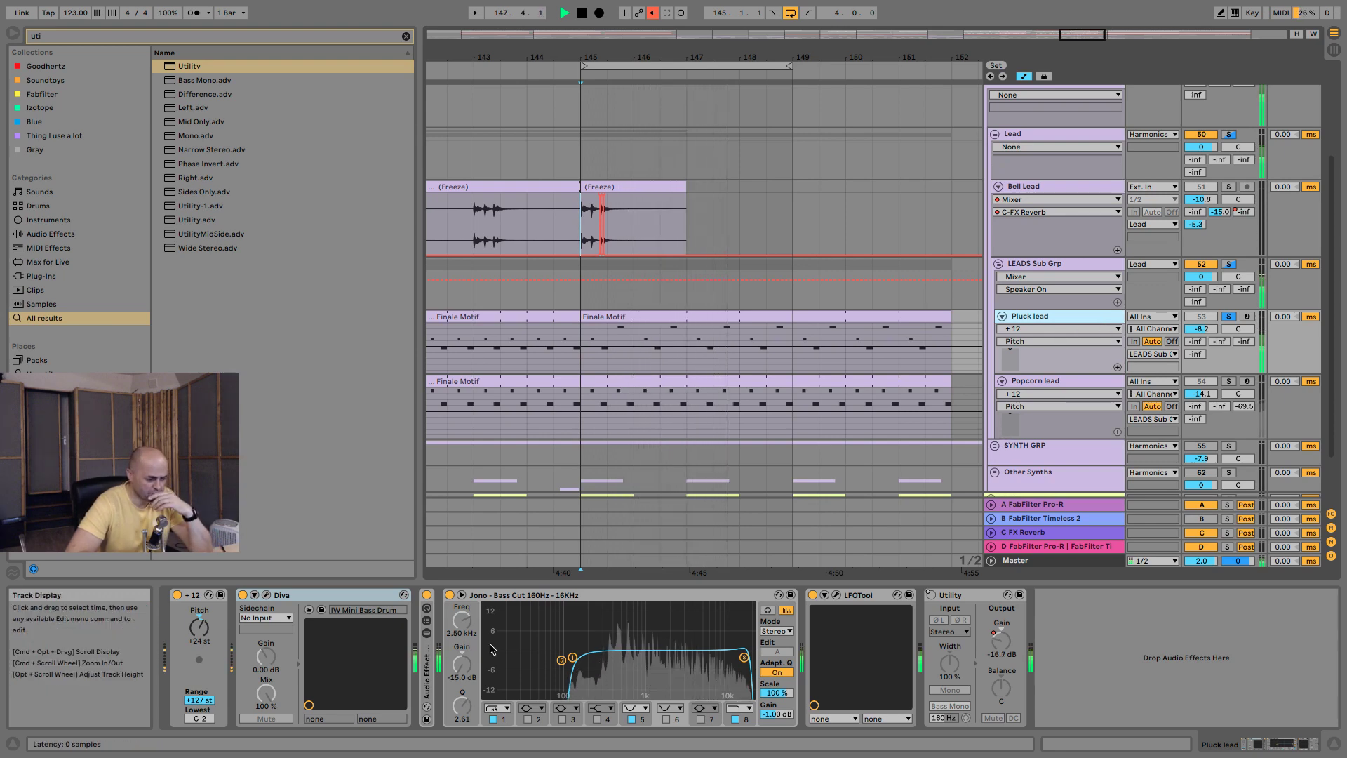
{"action": "double_click", "coordinate": [428, 670]}
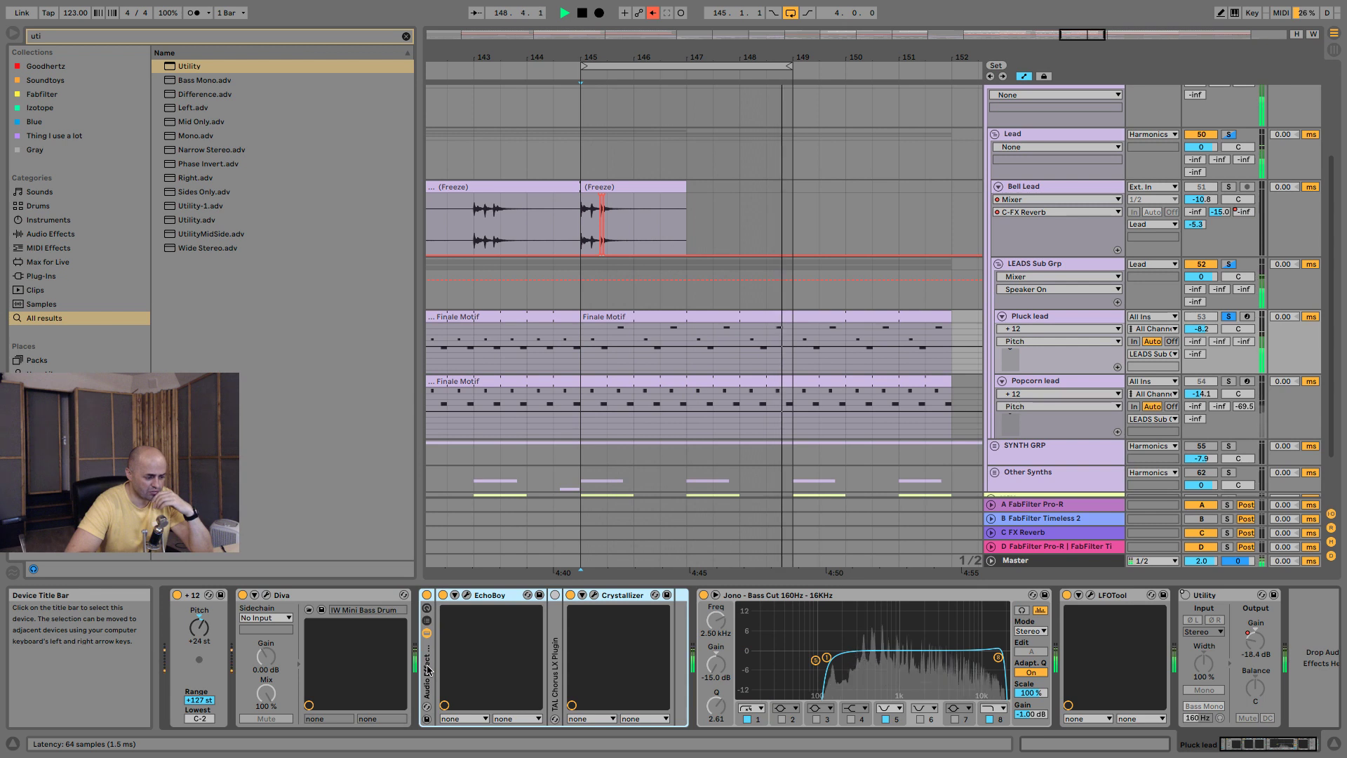
{"action": "left_click", "coordinate": [556, 649]}
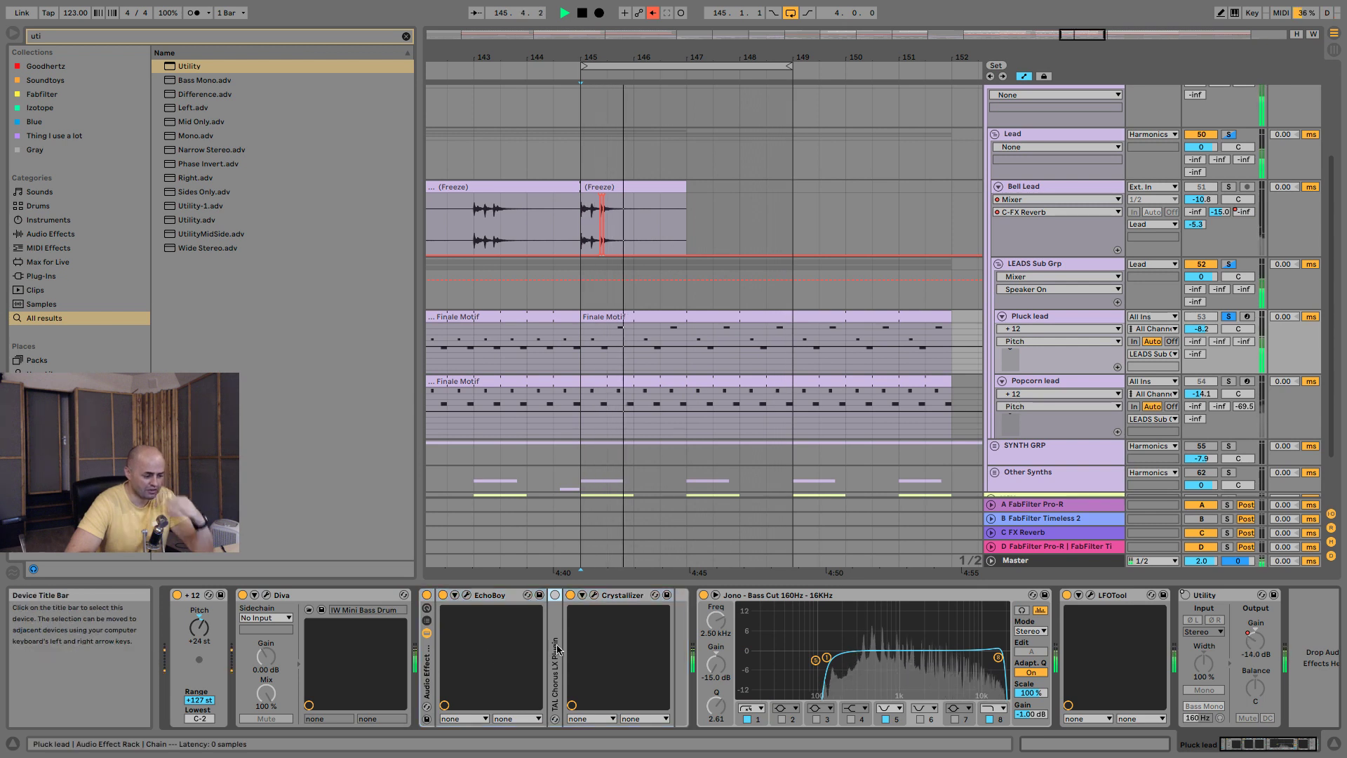
{"action": "left_click", "coordinate": [426, 635]}
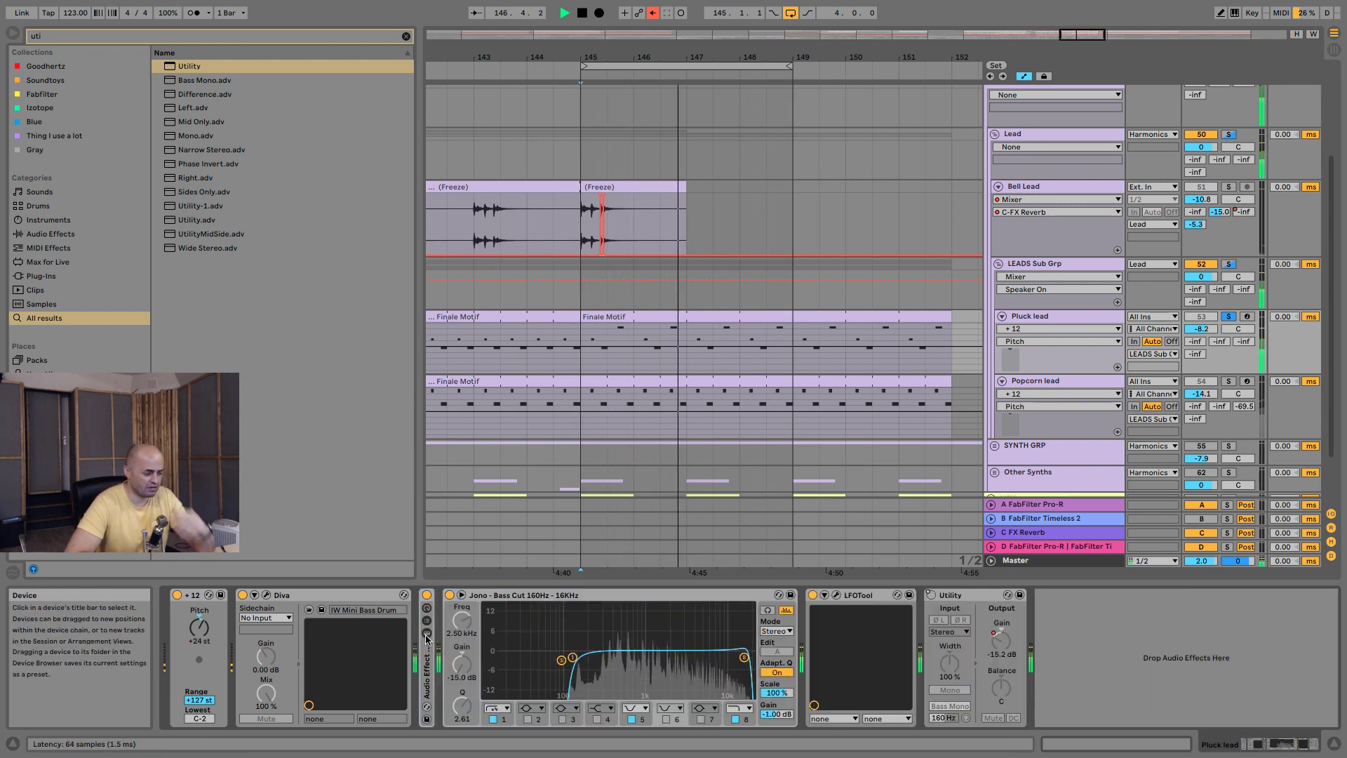
{"action": "key", "text": "space"}
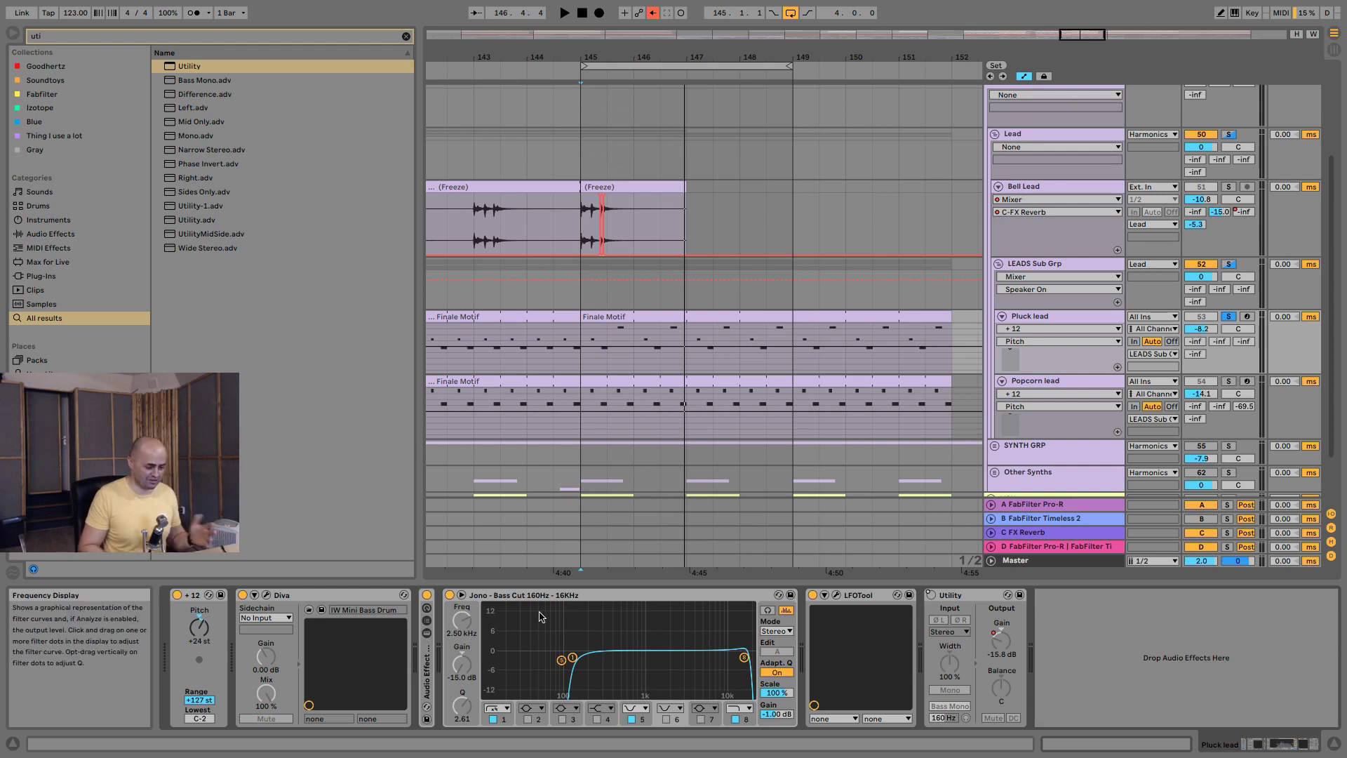
Reshape Pluck lead's LFOTool curve by moving the upper bend point earlier and lowering the start point.
{"action": "key", "text": "space"}
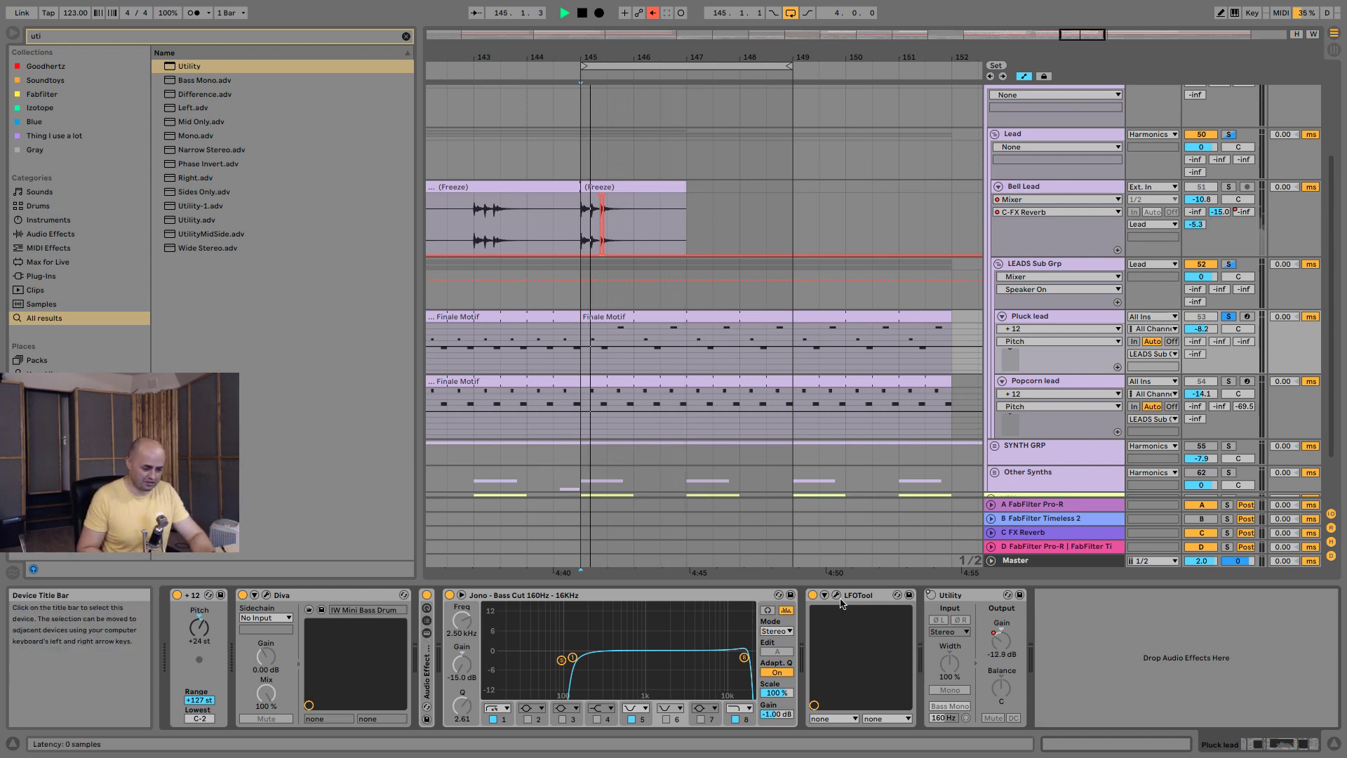
{"action": "left_click", "coordinate": [835, 595]}
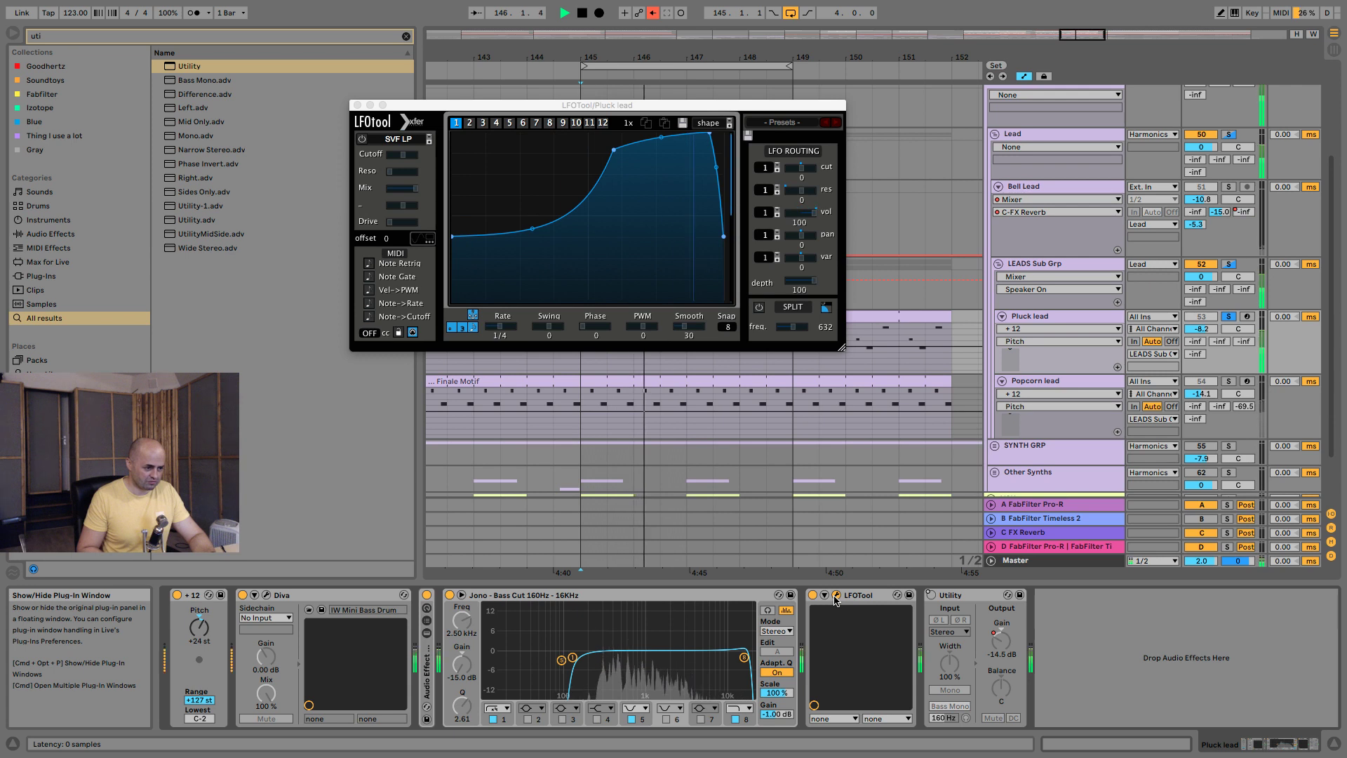
{"action": "left_click_drag", "start_coordinate": [613, 149], "coordinate": [592, 150]}
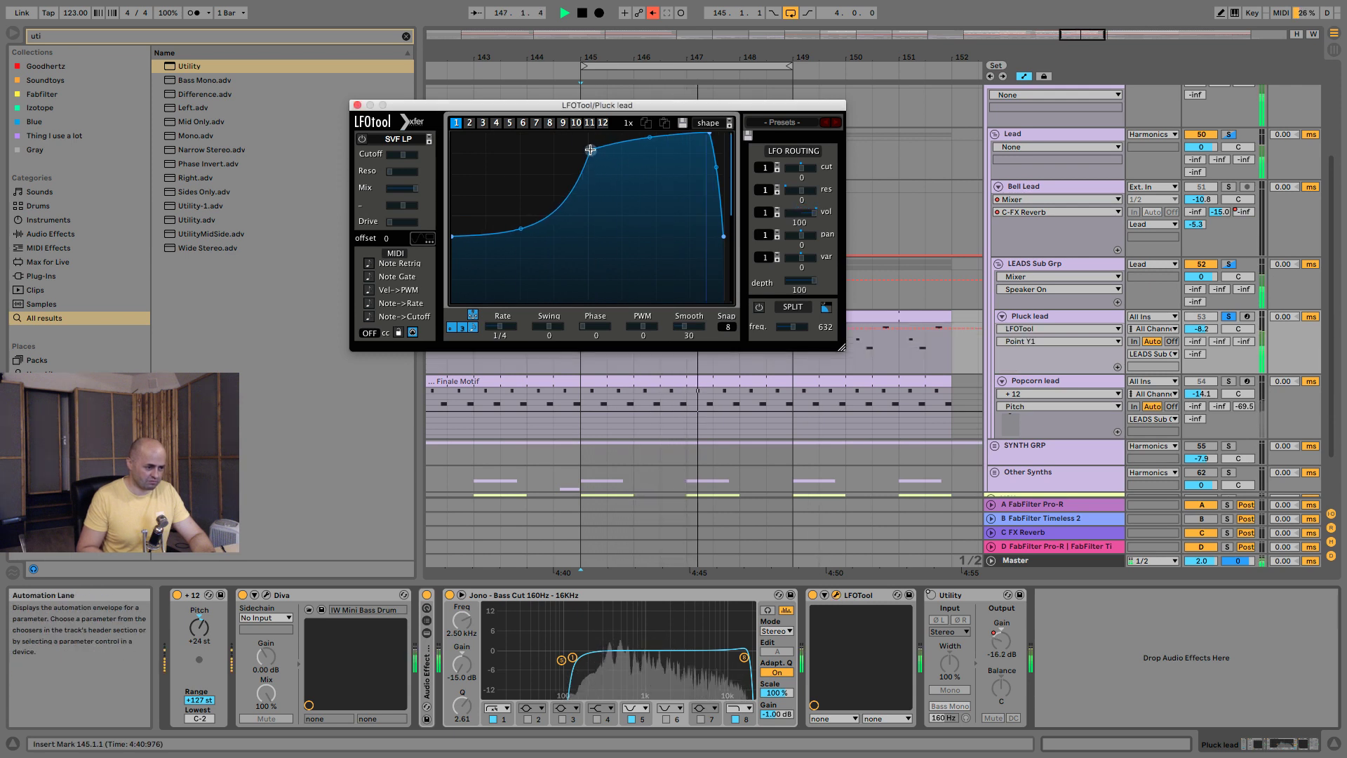
{"action": "mouse_move", "coordinate": [453, 236]}
{"action": "left_mouse_down"}
{"action": "mouse_move", "coordinate": [460, 306]}
{"action": "mouse_move", "coordinate": [452, 252]}
{"action": "left_mouse_up"}
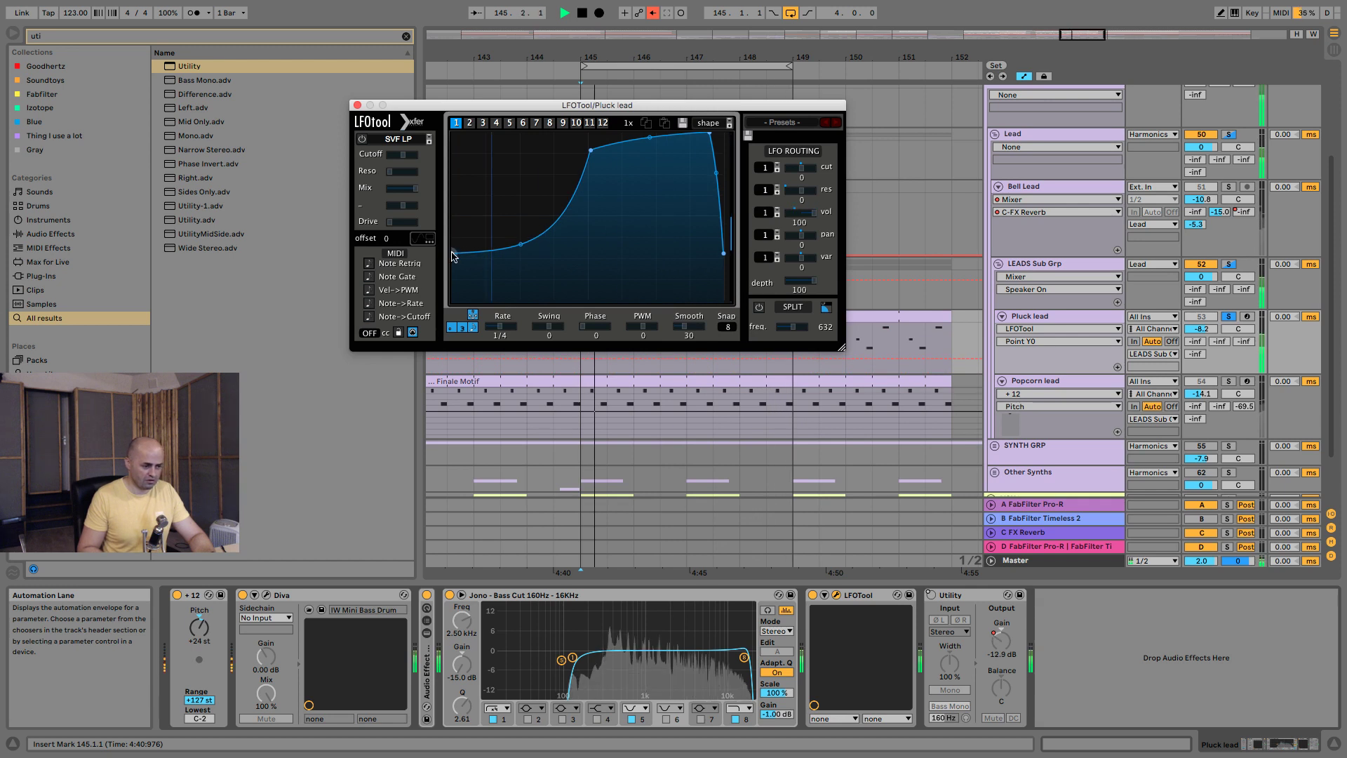
Replace LFOTool on Pluck lead with the Boots and Cats rack from the Thing I use a lot collection.
{"action": "left_click", "coordinate": [867, 594]}
{"action": "key", "text": "space"}
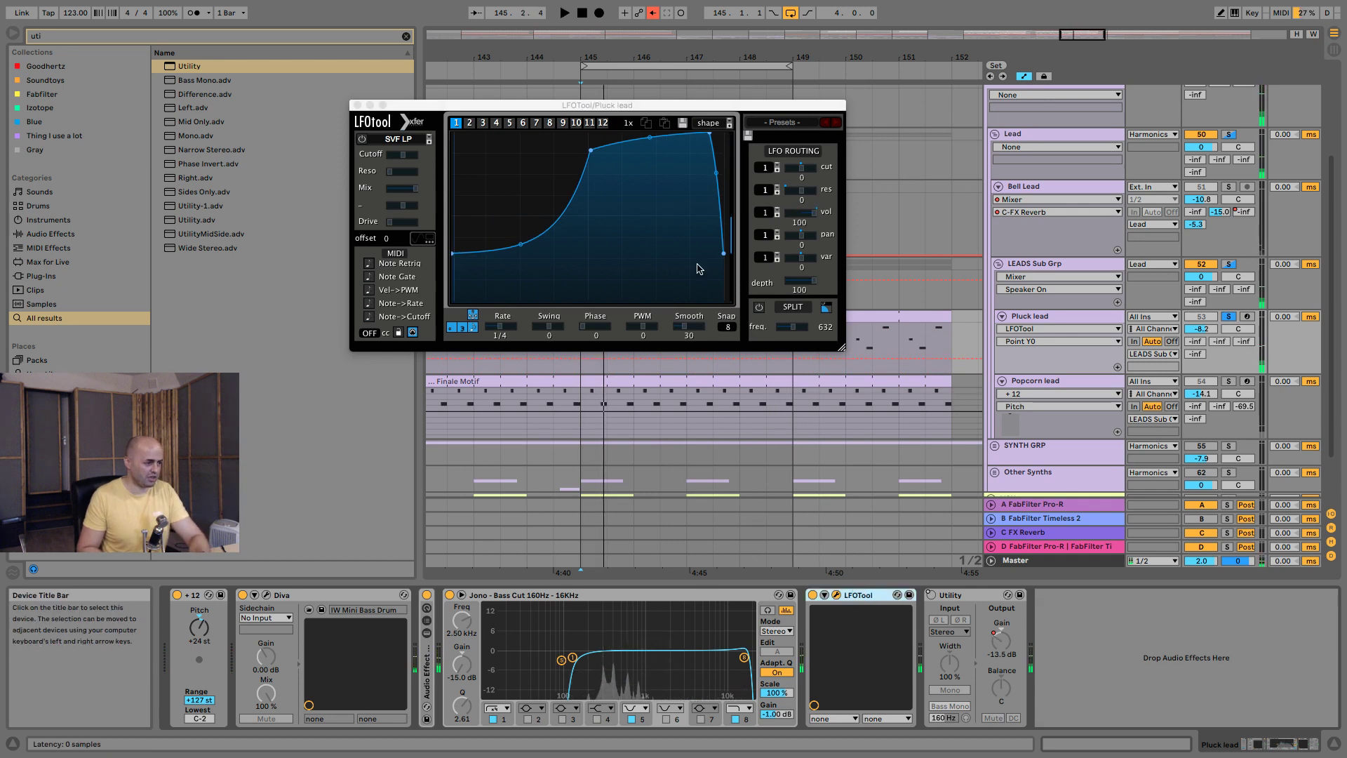
{"action": "key", "text": "Delete"}
{"action": "left_click", "coordinate": [406, 36]}
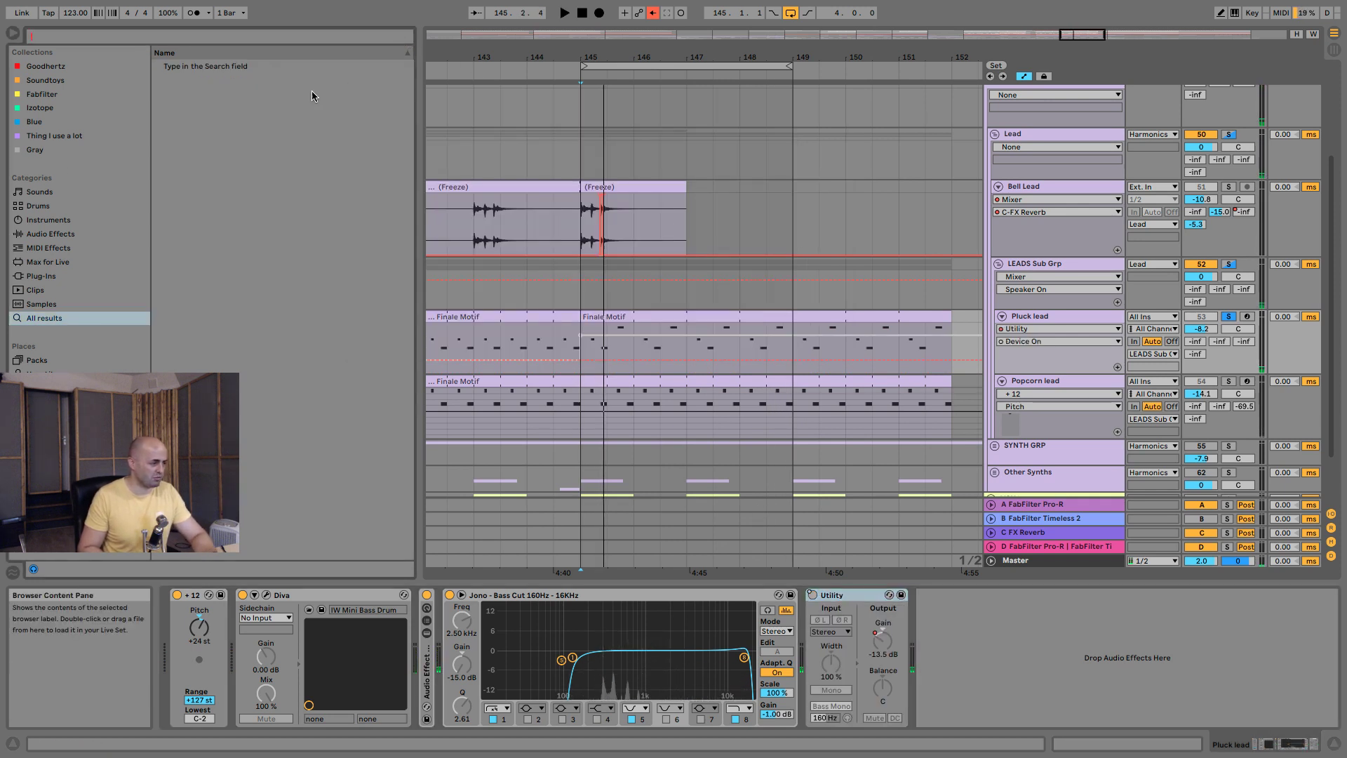
{"action": "left_click", "coordinate": [62, 137]}
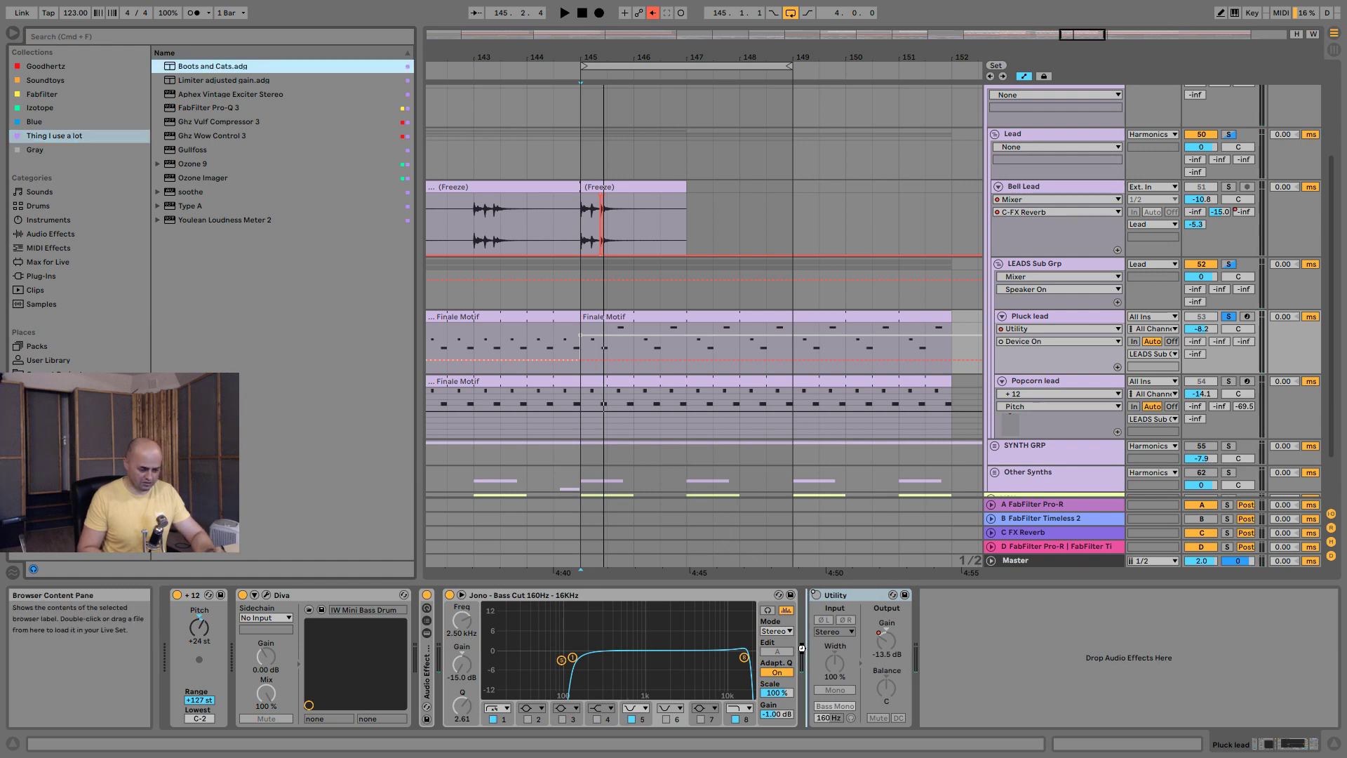
{"action": "key", "text": "Return"}
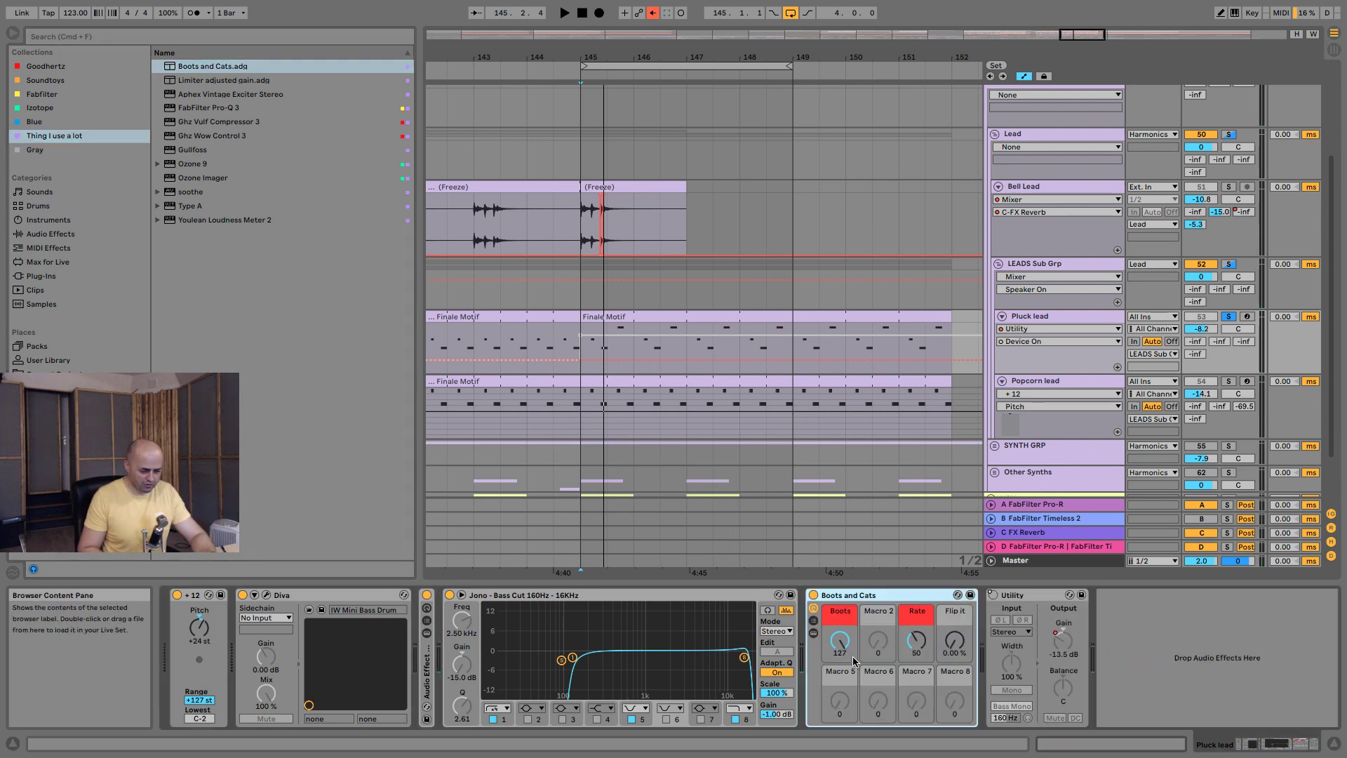
Set Pluck lead's Boots macro to 79 and delete the Jono - Bass Cut 160Hz - 16KHz EQ.
{"action": "key", "text": "space"}
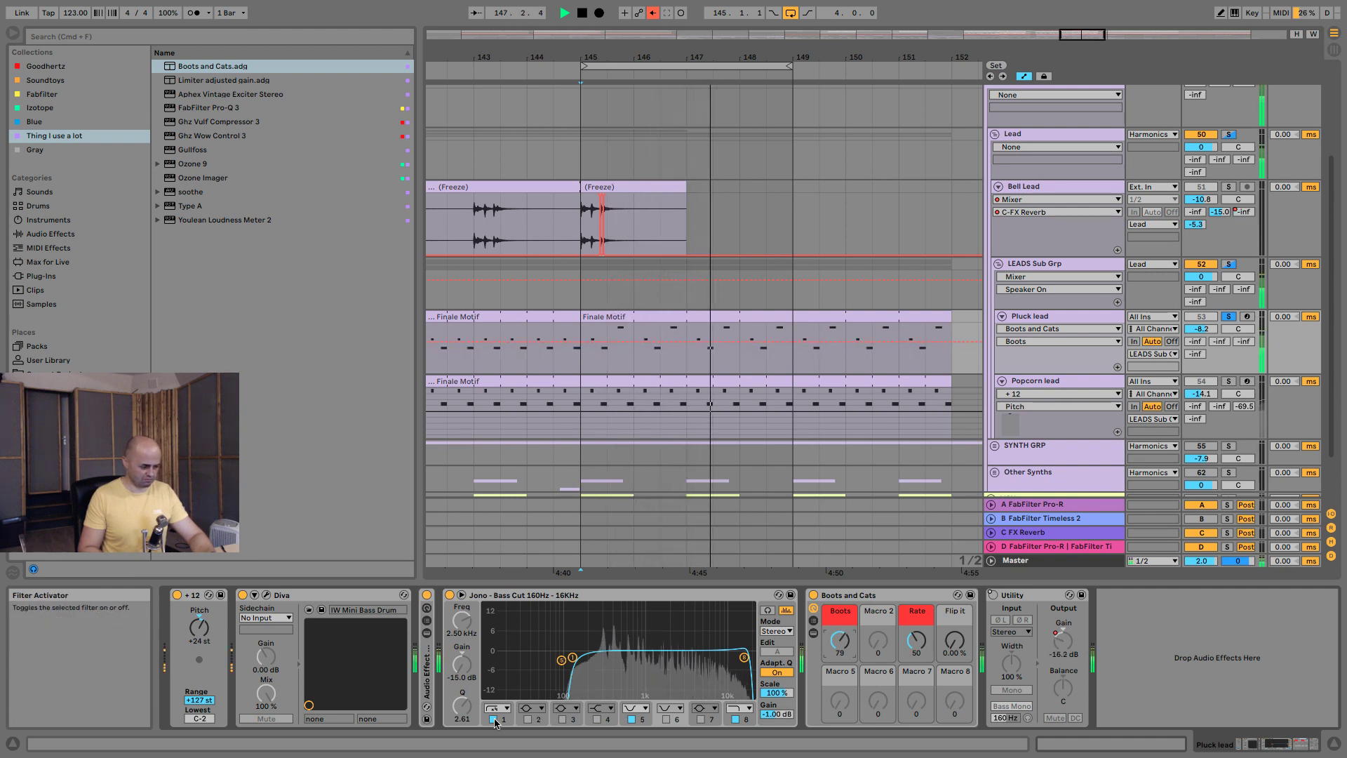
{"action": "left_click", "coordinate": [600, 598]}
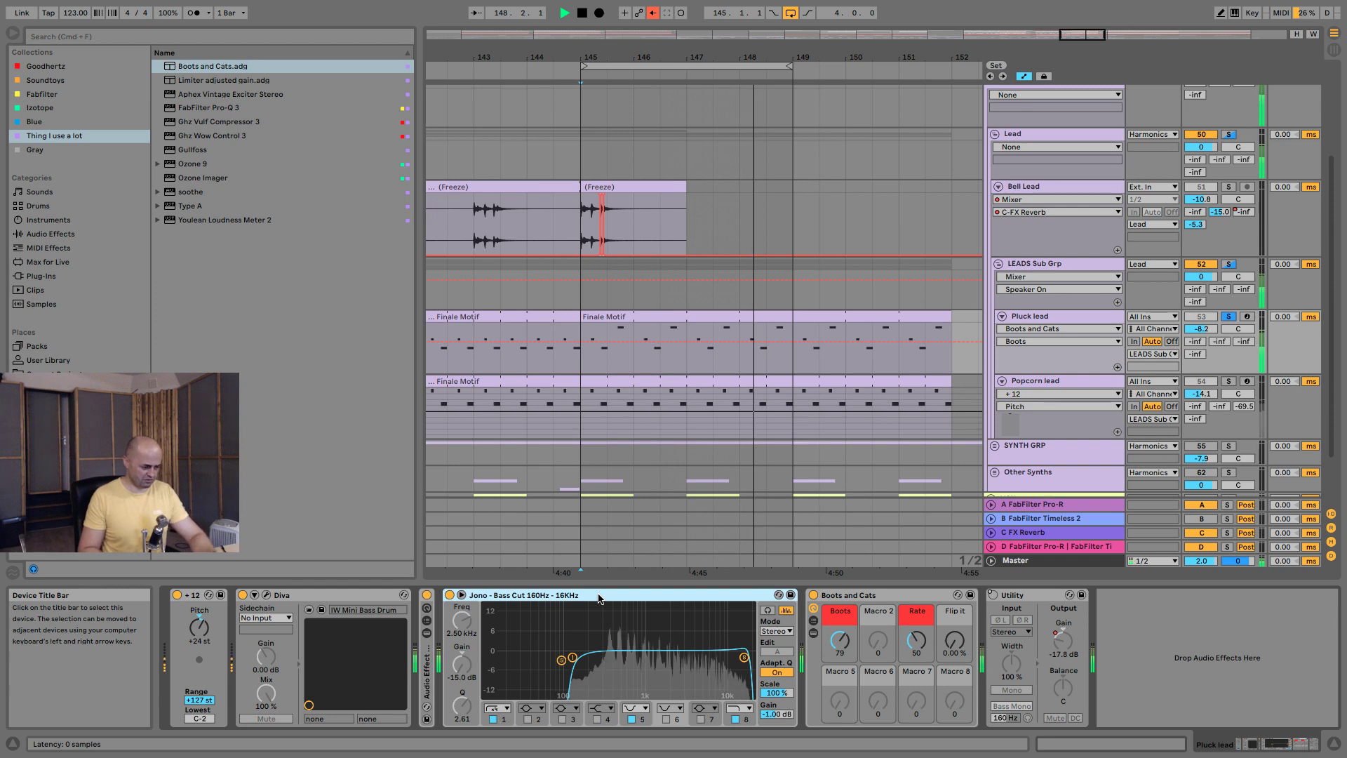
{"action": "key", "text": "Delete"}
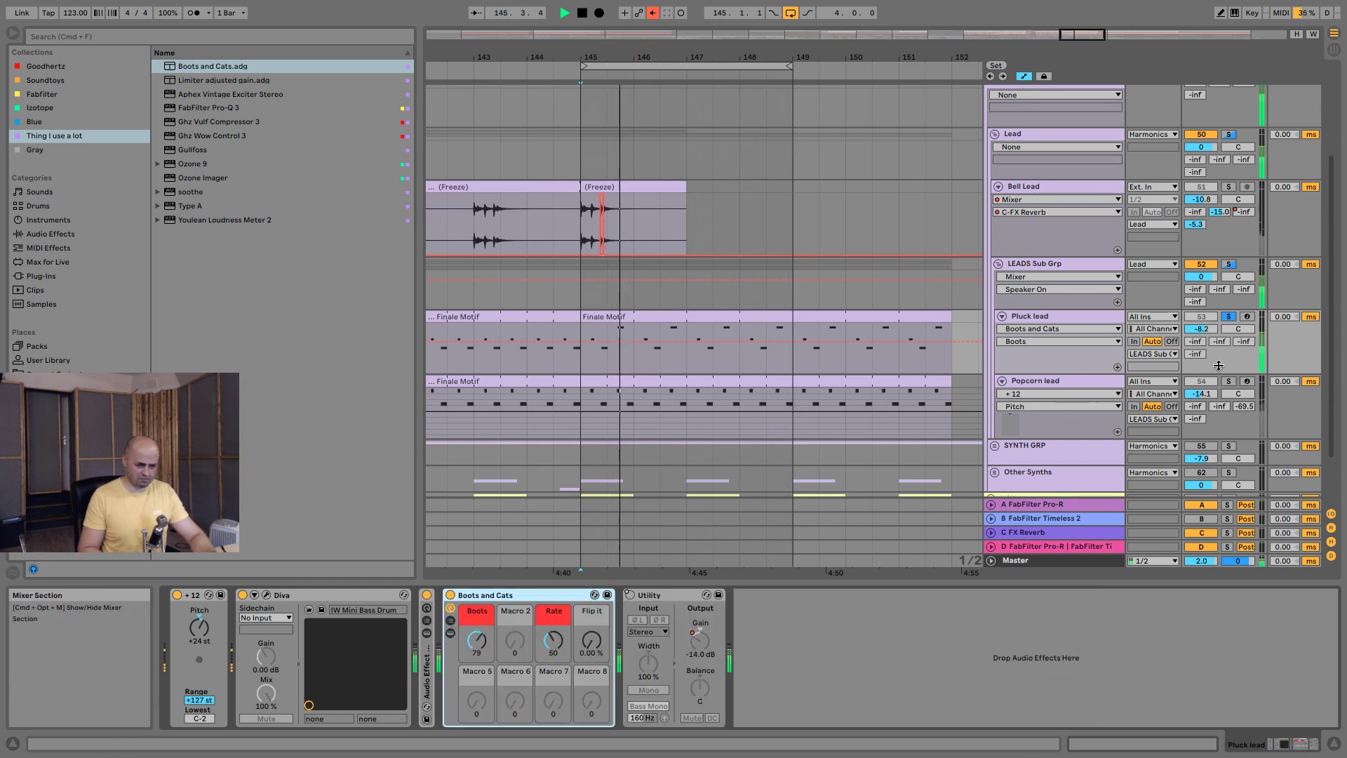
Solo LEADS Sub Grp, lower Pluck lead's volume to -11.2 dB and set Popcorn lead's volume to -13.3 dB.
{"action": "left_click", "coordinate": [1084, 380]}
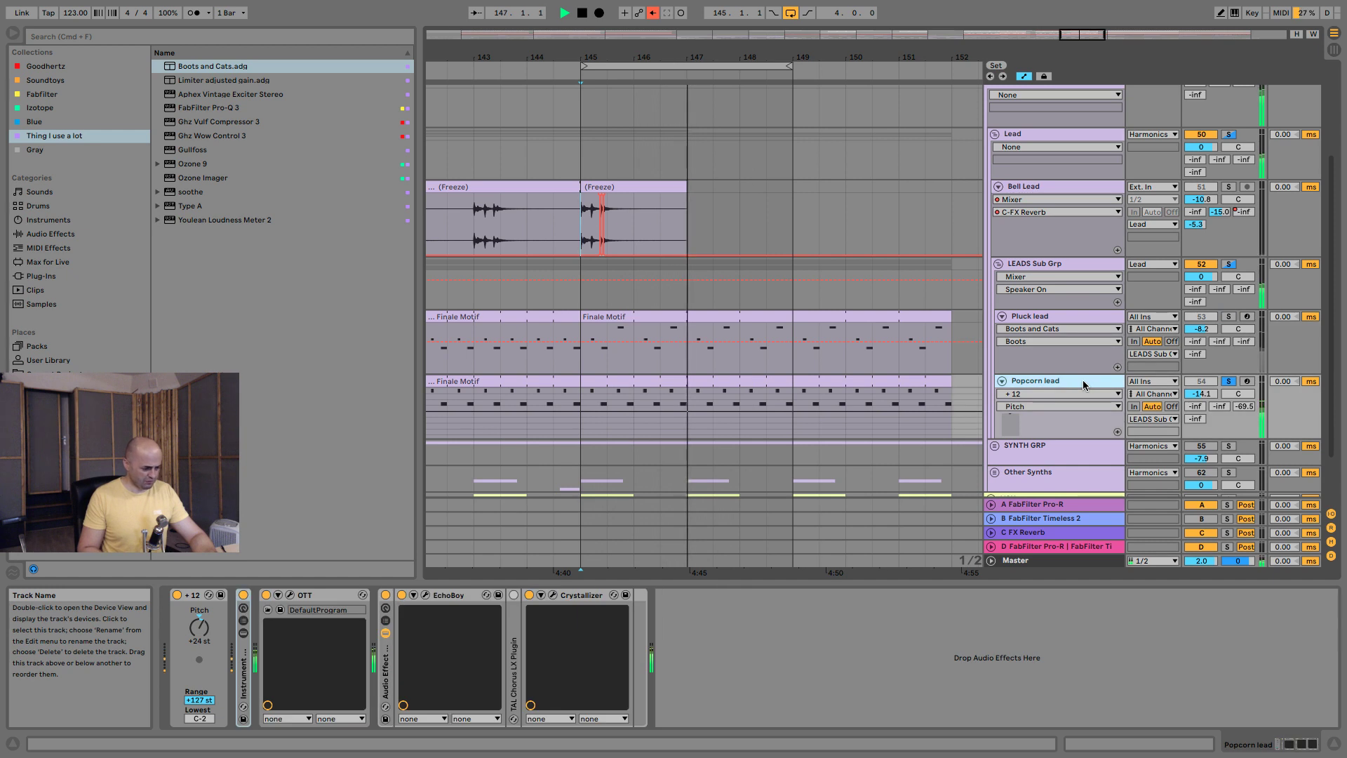
{"action": "left_click", "coordinate": [1076, 313], "text": "shift"}
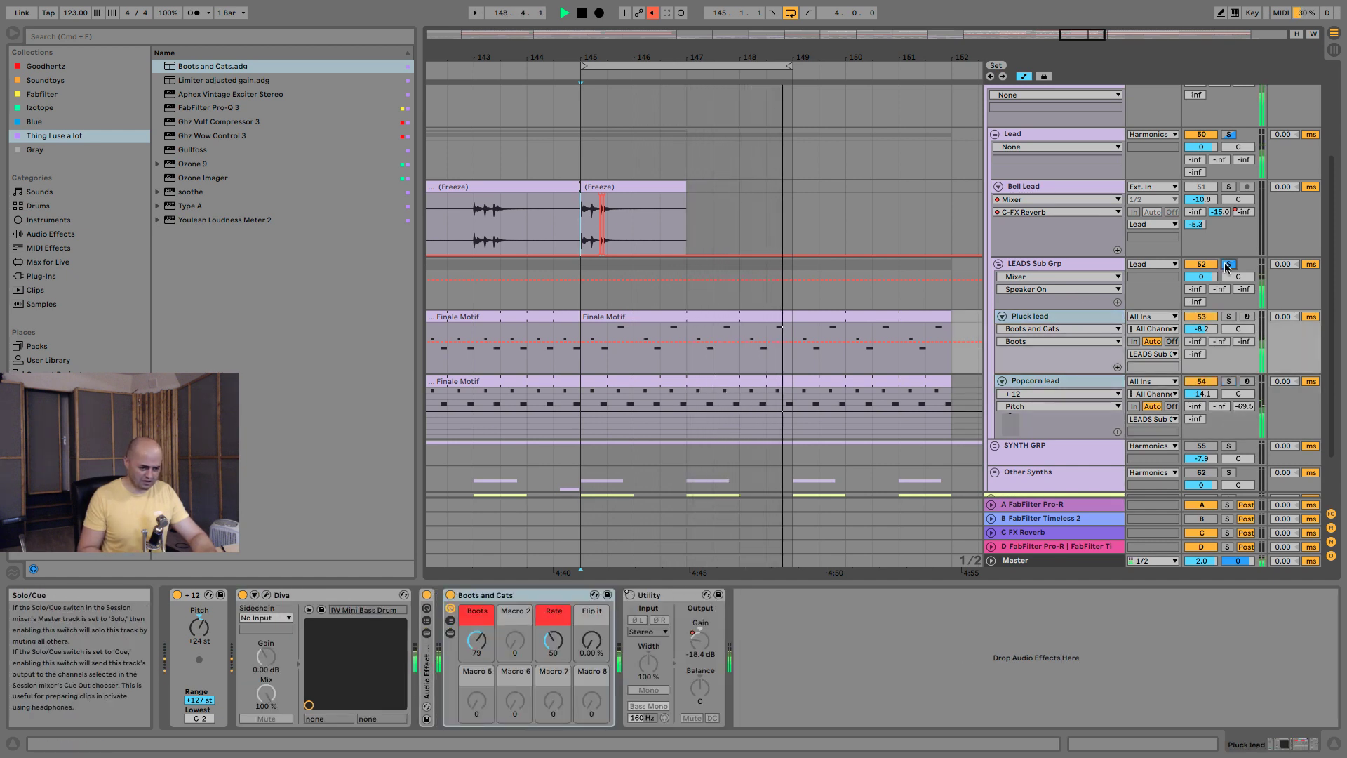
{"action": "left_click_drag", "start_coordinate": [1201, 328], "coordinate": [1201, 344]}
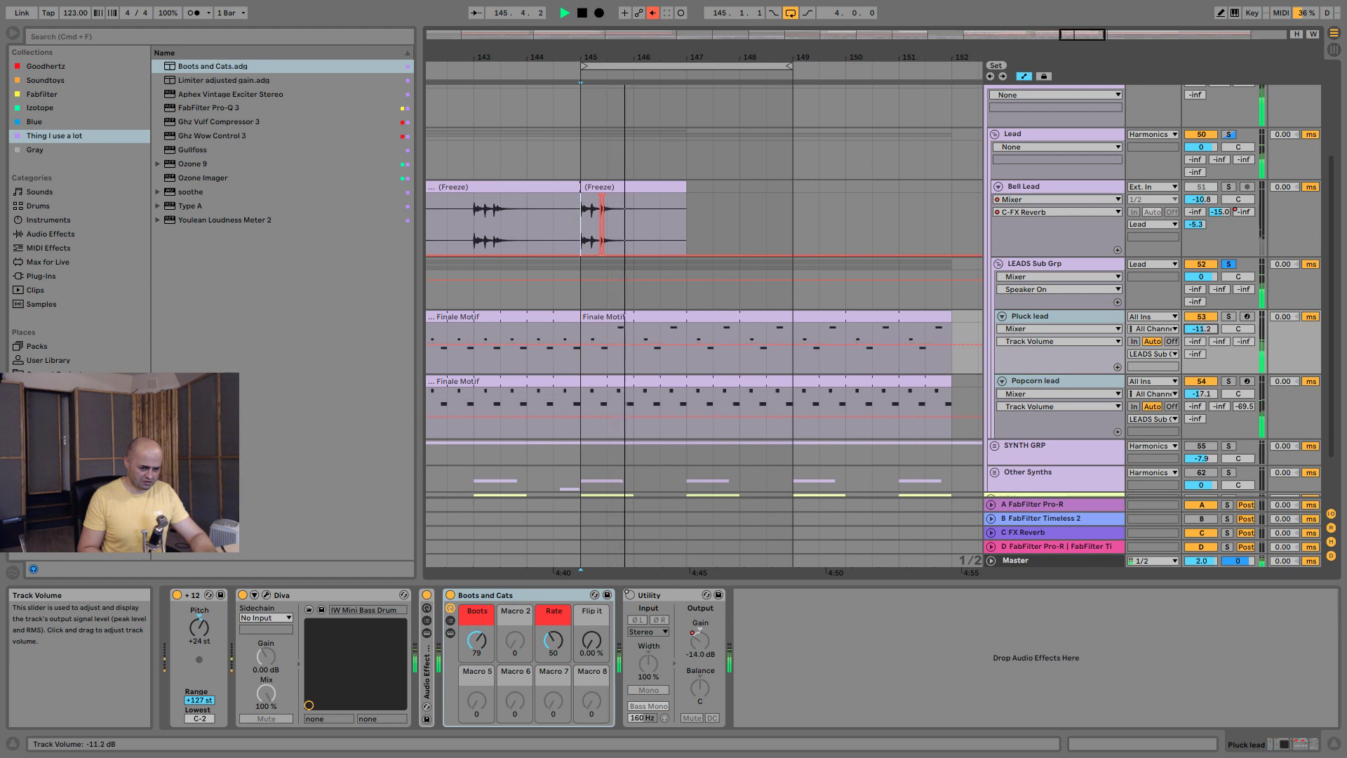
{"action": "left_click", "coordinate": [1095, 319]}
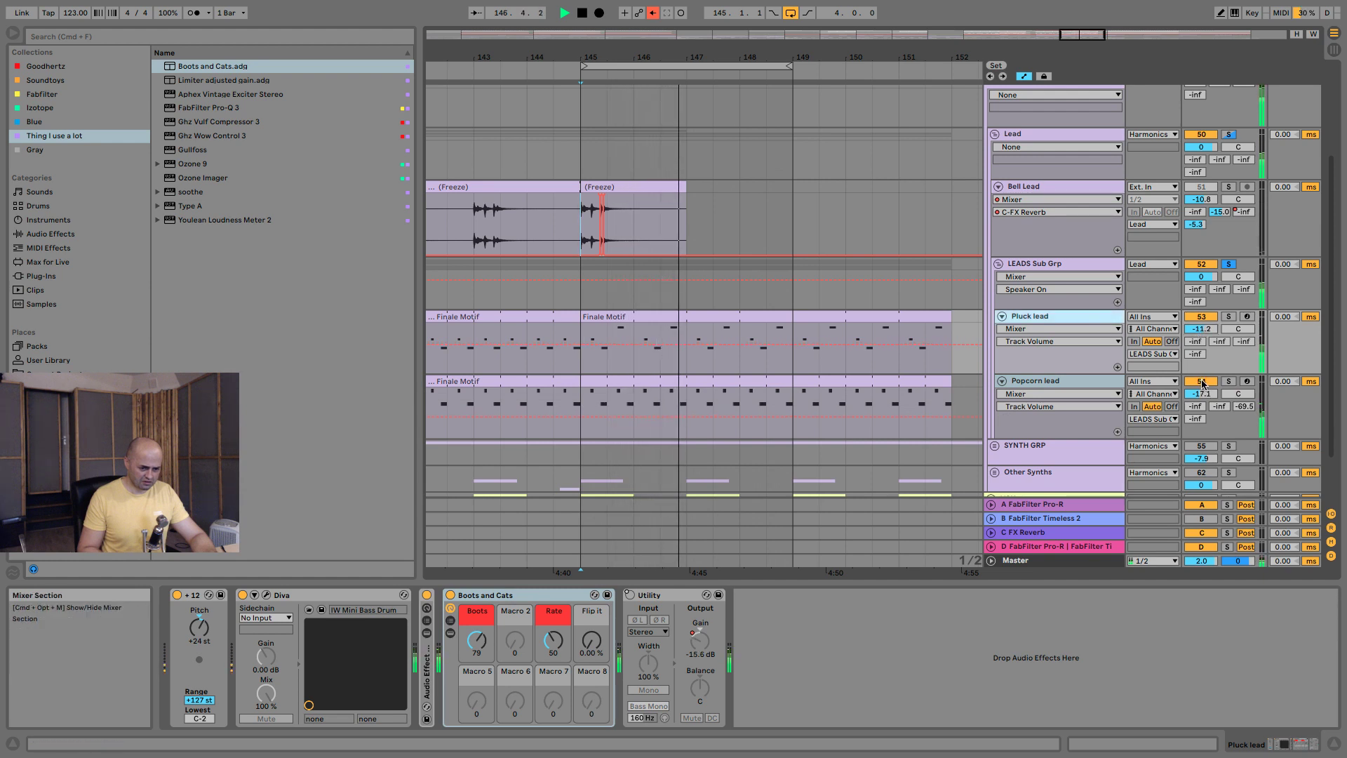
{"action": "left_click_drag", "start_coordinate": [1201, 394], "coordinate": [1201, 384]}
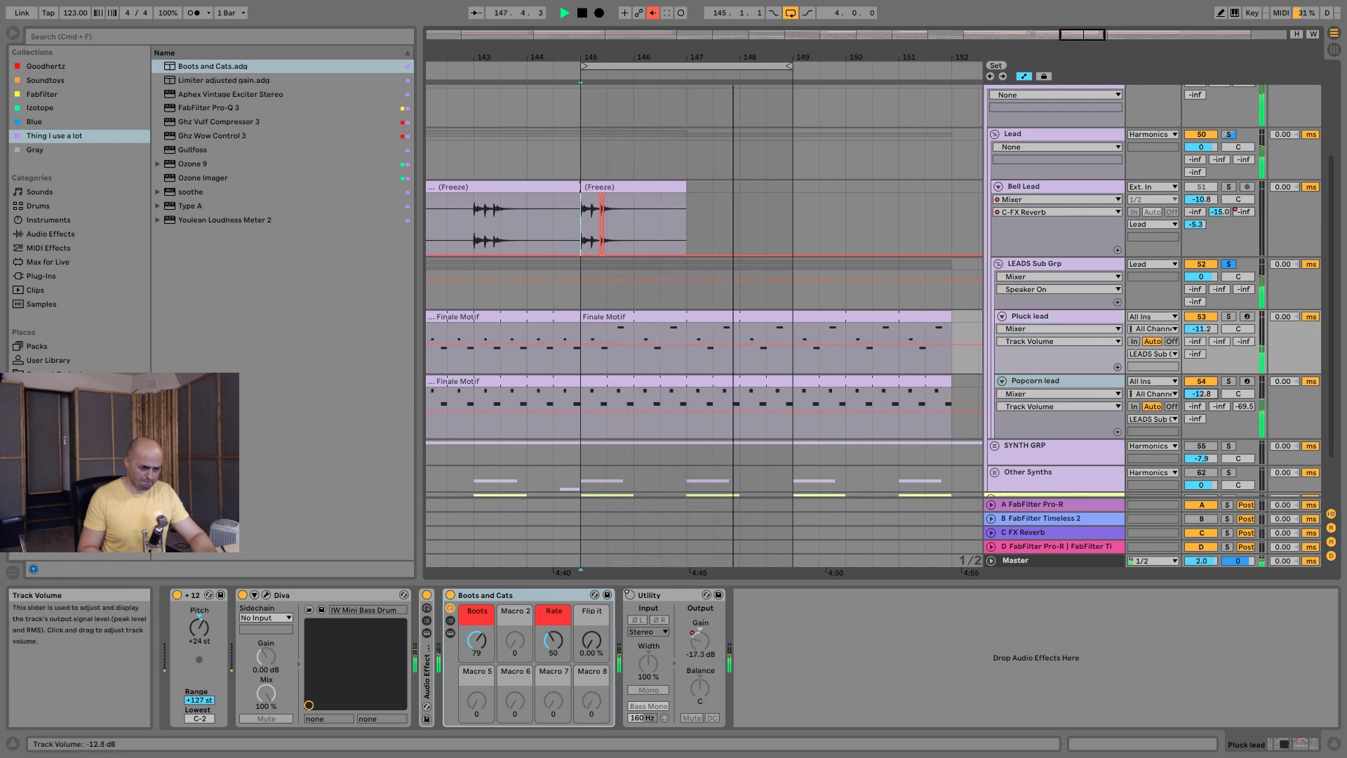
Stop playback and delete the TAL Chorus LX plug-in from Popcorn lead's Audio Effect Rack.
{"action": "left_click", "coordinate": [1066, 380]}
{"action": "key", "text": "space"}
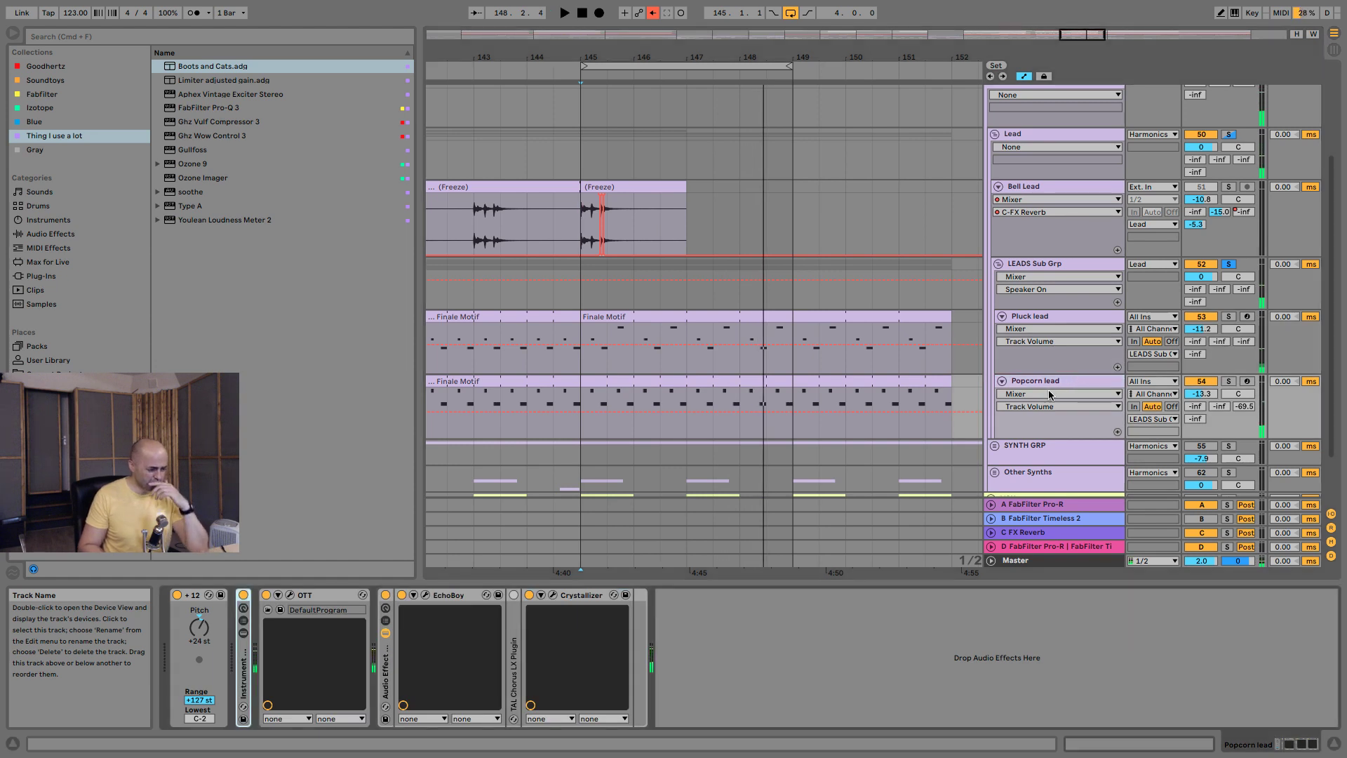
{"action": "left_click", "coordinate": [514, 645]}
{"action": "key", "text": "Delete"}
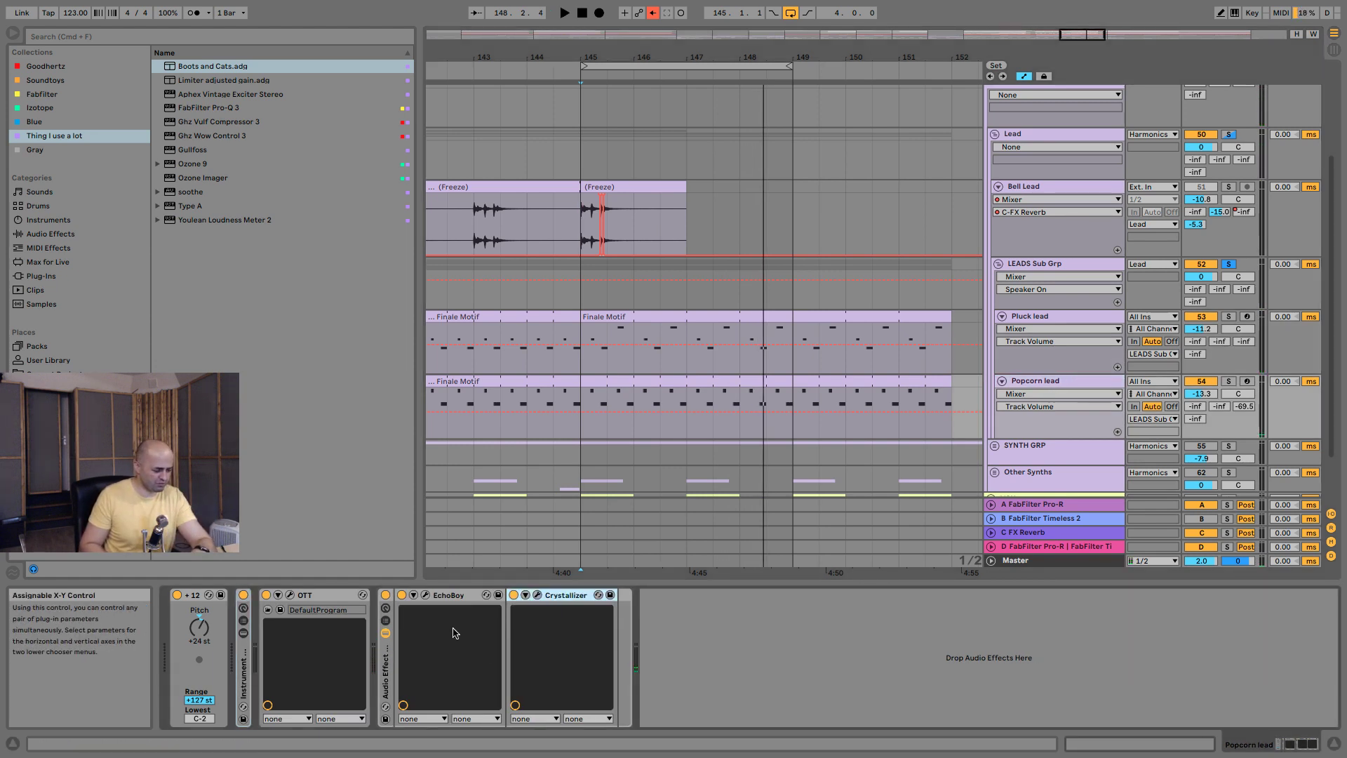
Examine the devices in the two OLIVER, Serum and Diva chains of Popcorn lead's Instrument Rack.
{"action": "left_click", "coordinate": [244, 633]}
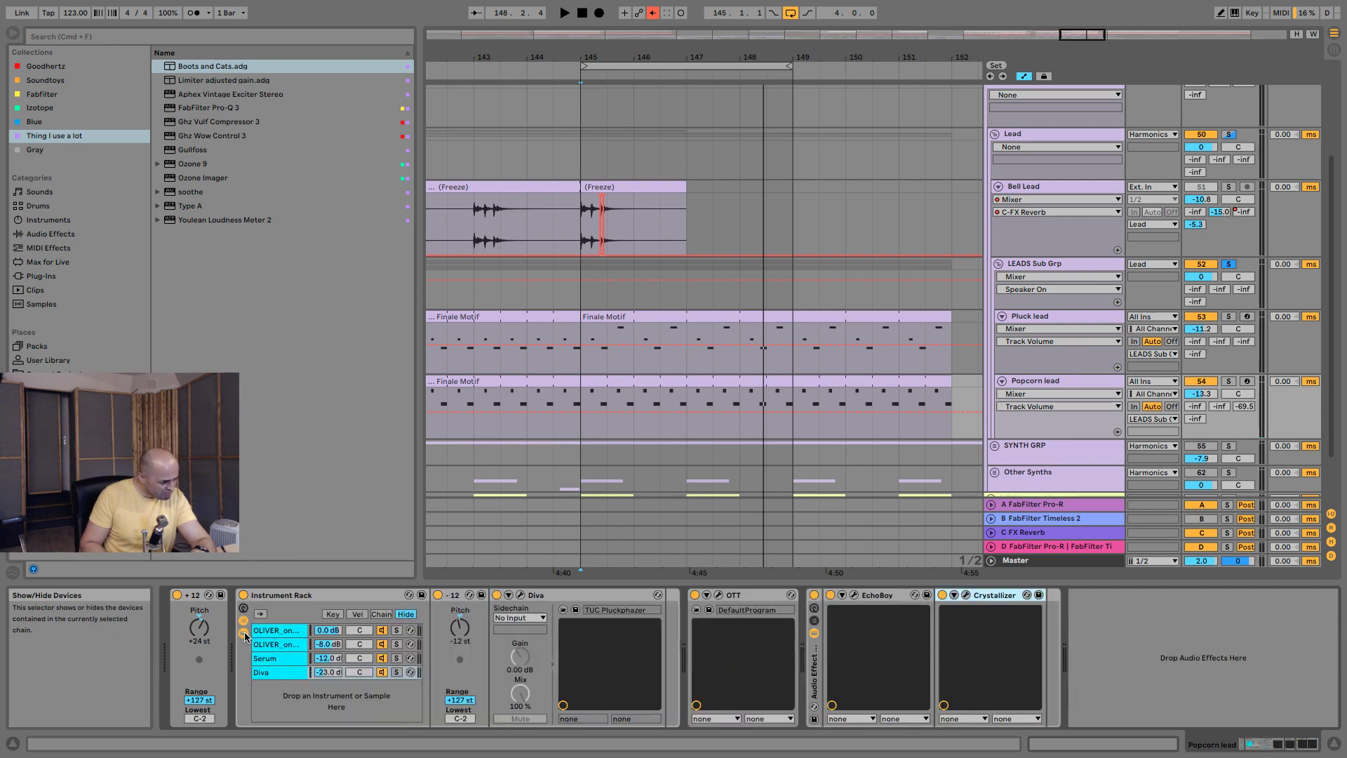
{"action": "left_click", "coordinate": [291, 635]}
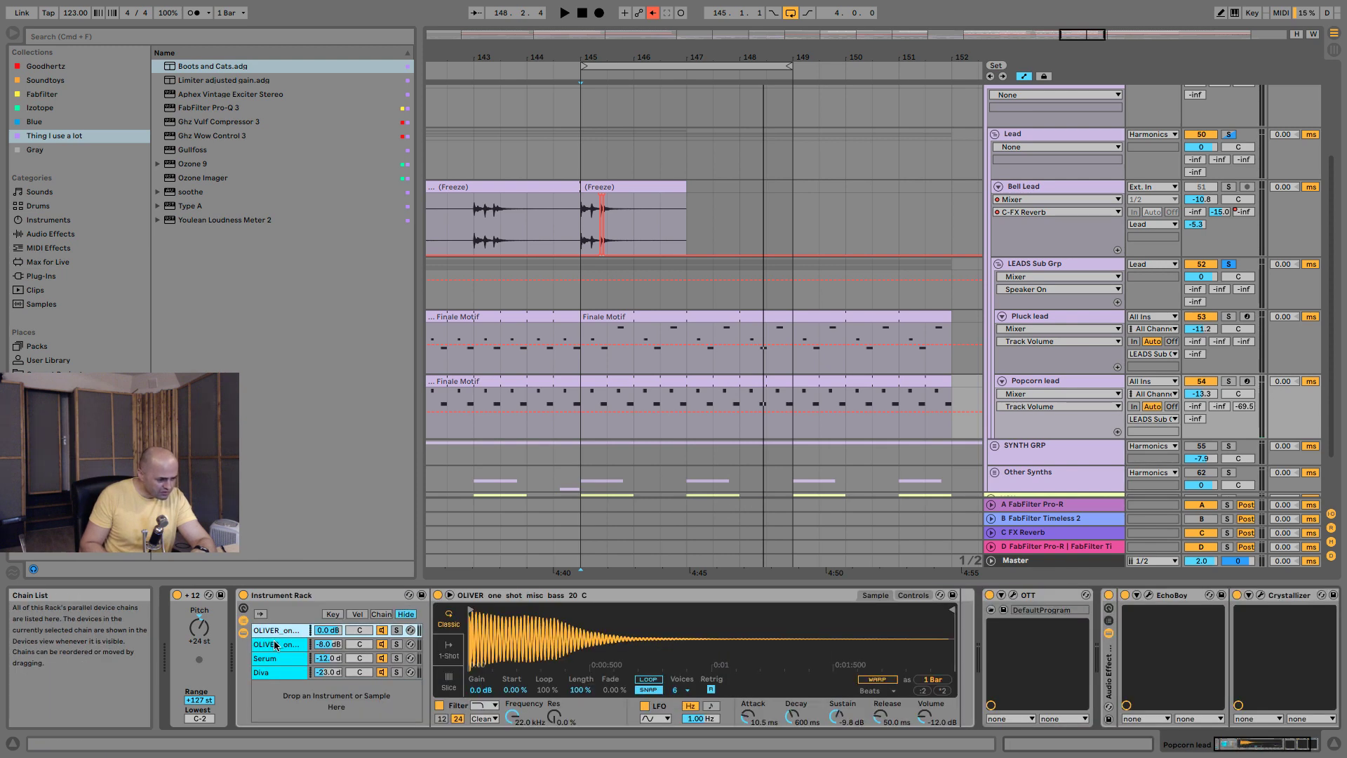
{"action": "left_click", "coordinate": [276, 643]}
{"action": "left_click", "coordinate": [278, 658]}
{"action": "left_click", "coordinate": [280, 672]}
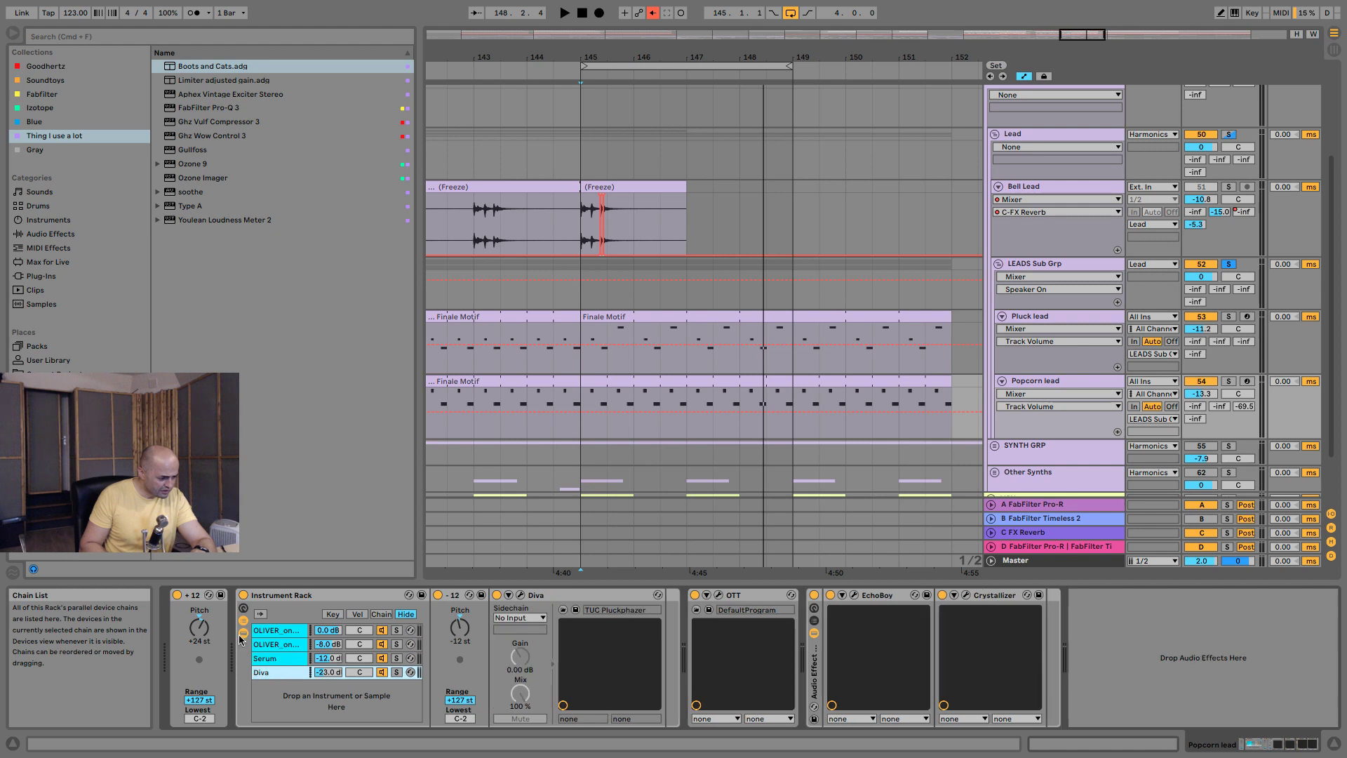
{"action": "left_click", "coordinate": [242, 633]}
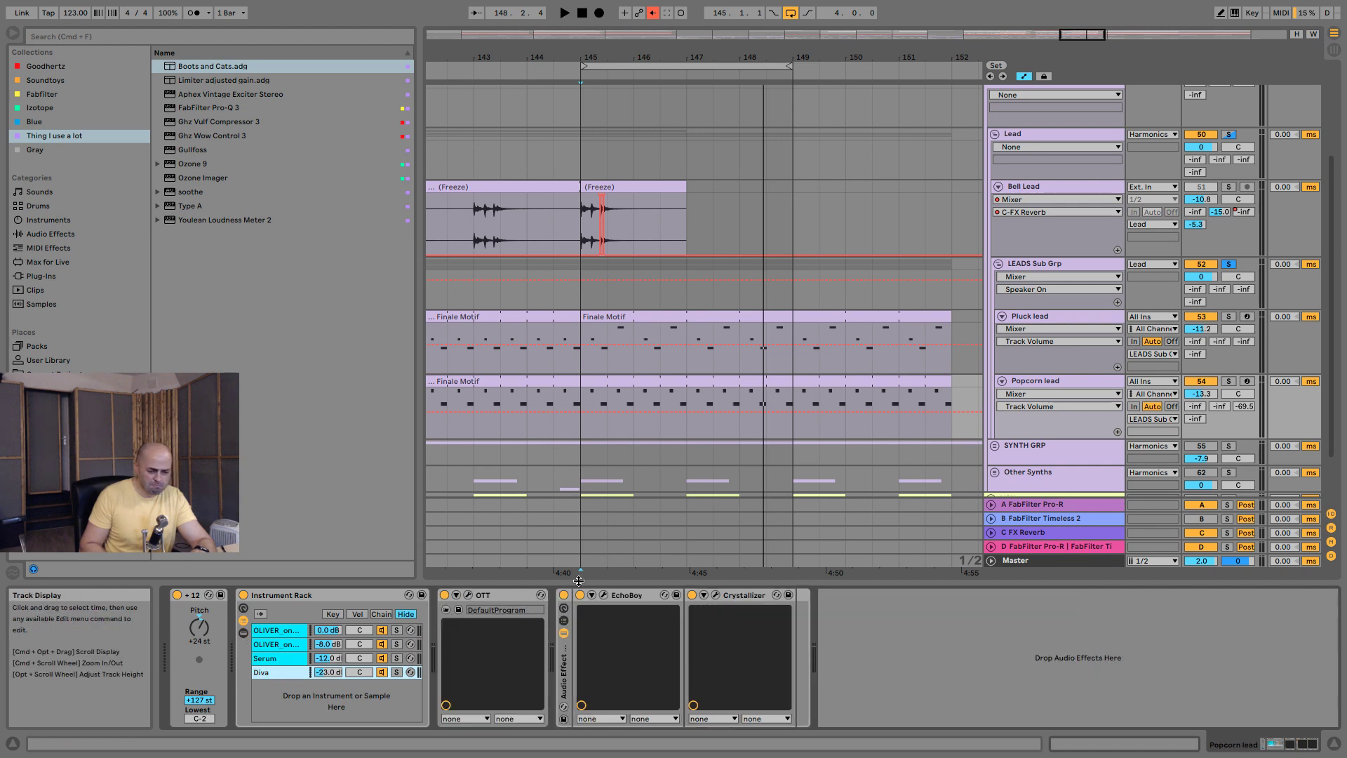
Solo Popcorn lead, add the Boots and Cats rack at the end of its device chain and set Boots to 105.
{"action": "left_click", "coordinate": [1228, 381]}
{"action": "key", "text": "space"}
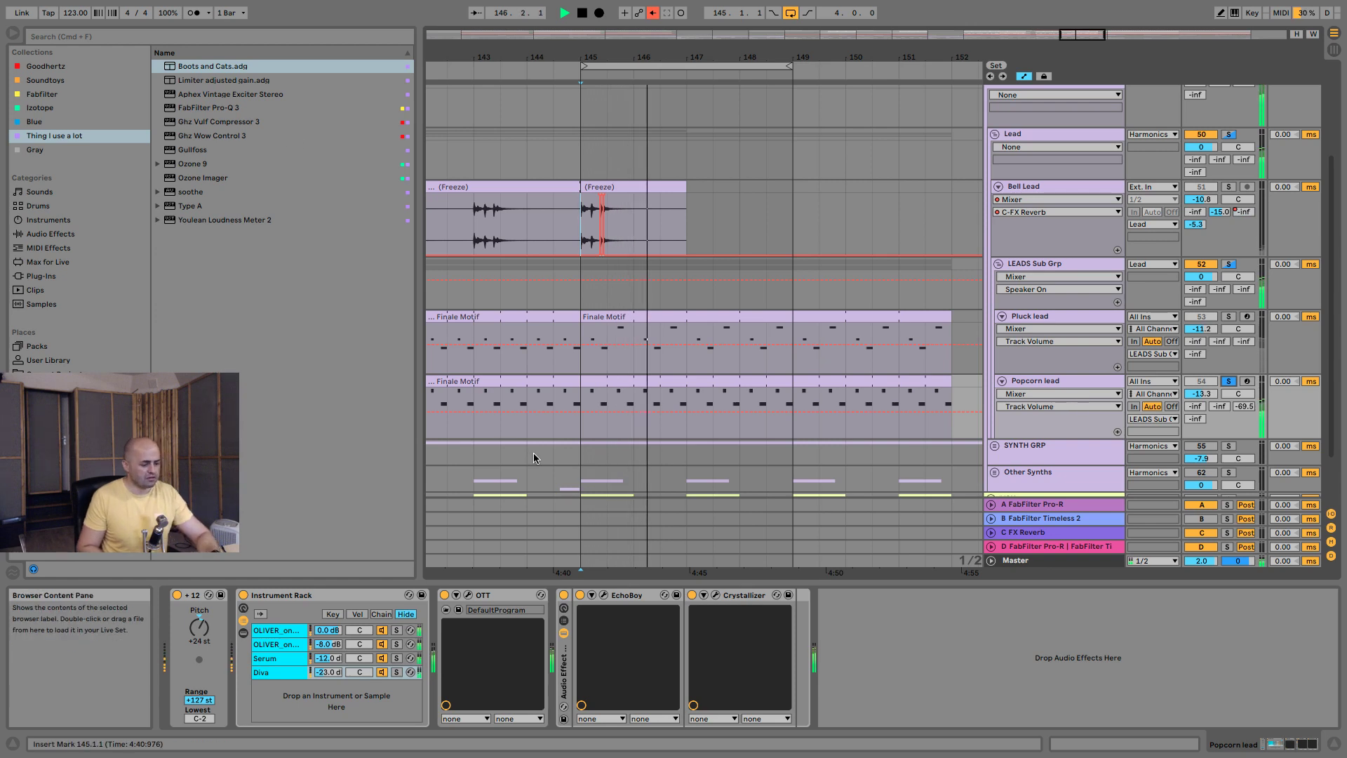
{"action": "left_click_drag", "start_coordinate": [179, 61], "coordinate": [882, 655]}
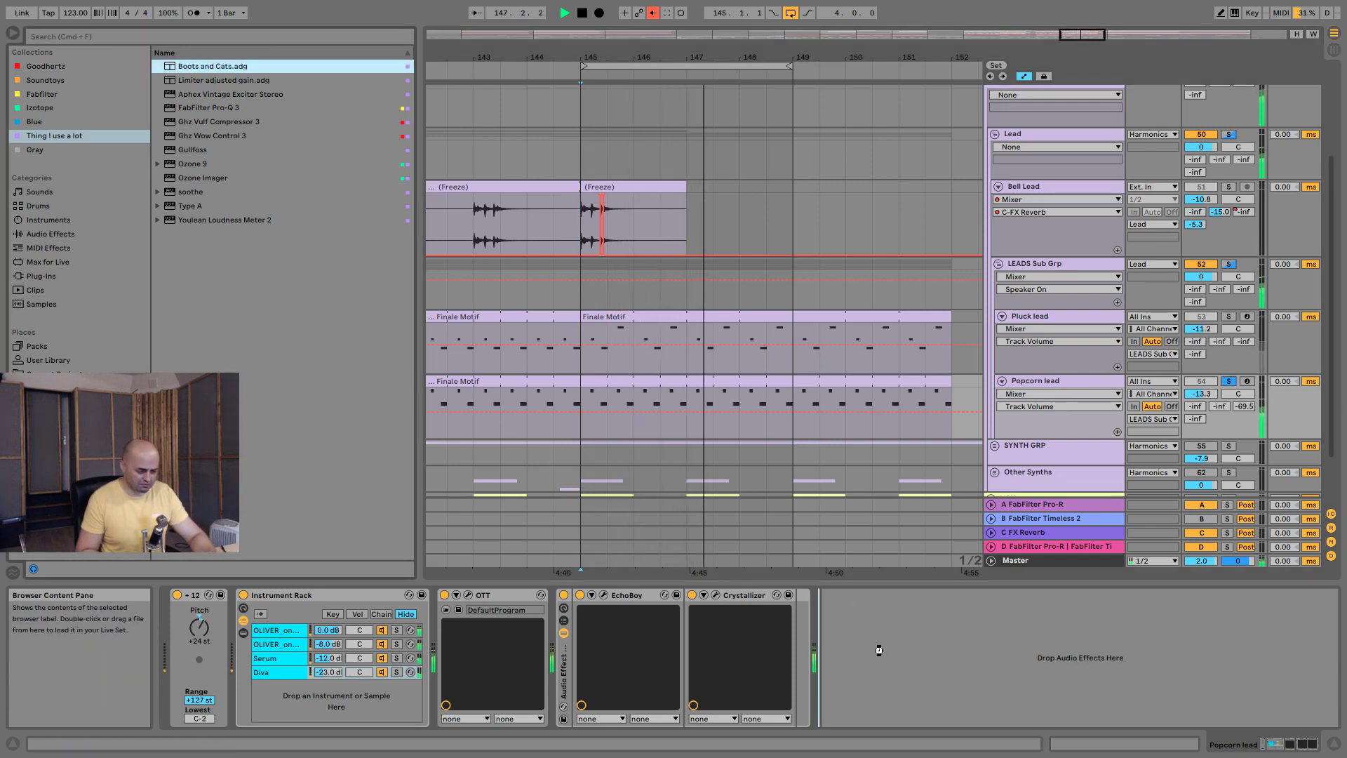
{"action": "left_click_drag", "start_coordinate": [880, 649], "coordinate": [854, 667]}
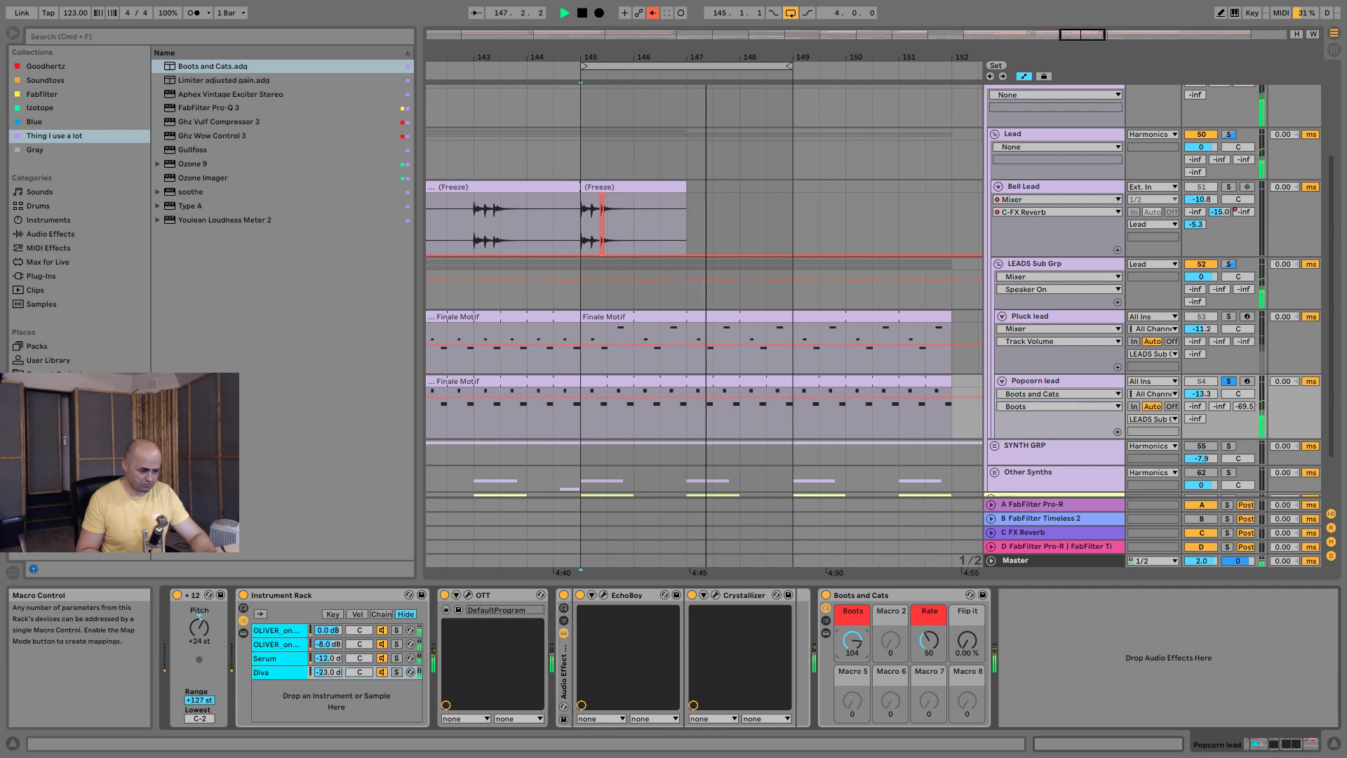
{"action": "left_click", "coordinate": [255, 41]}
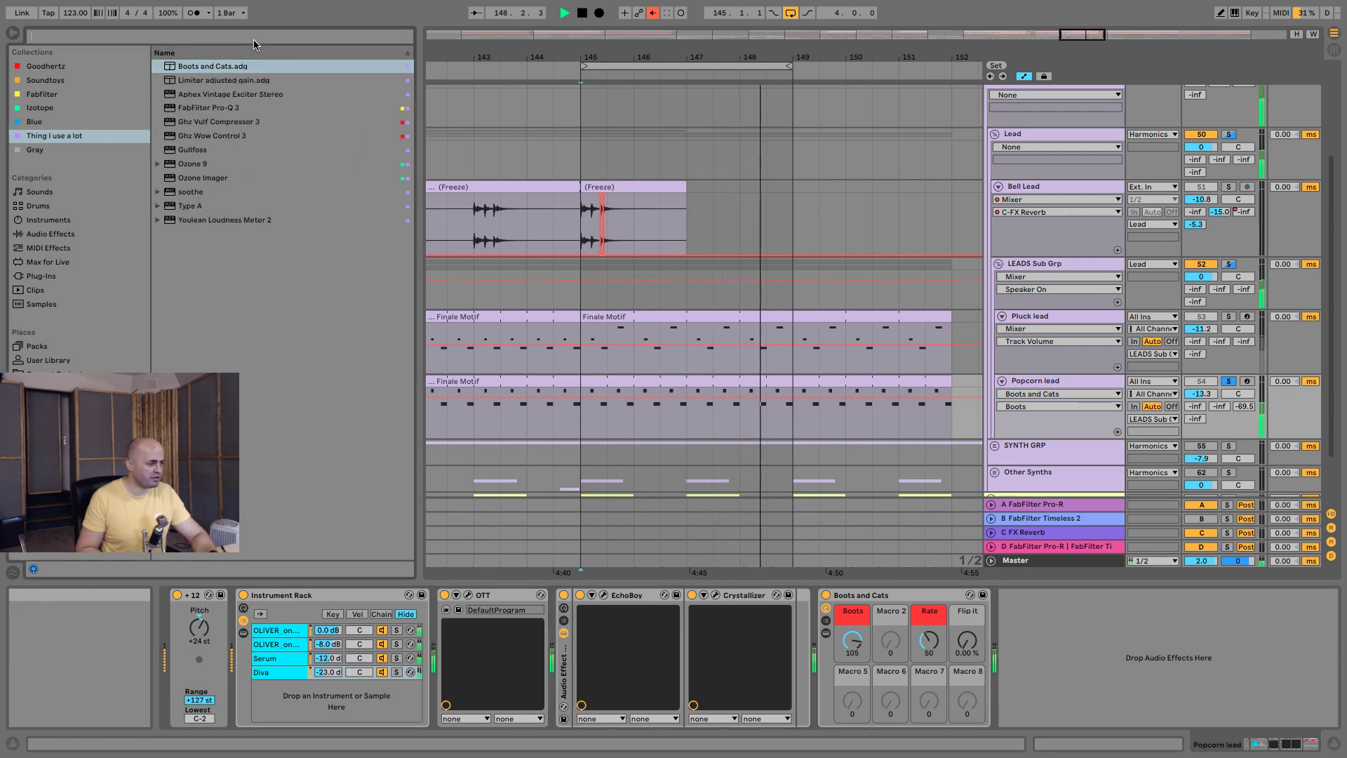
{"action": "type", "text": "e"}
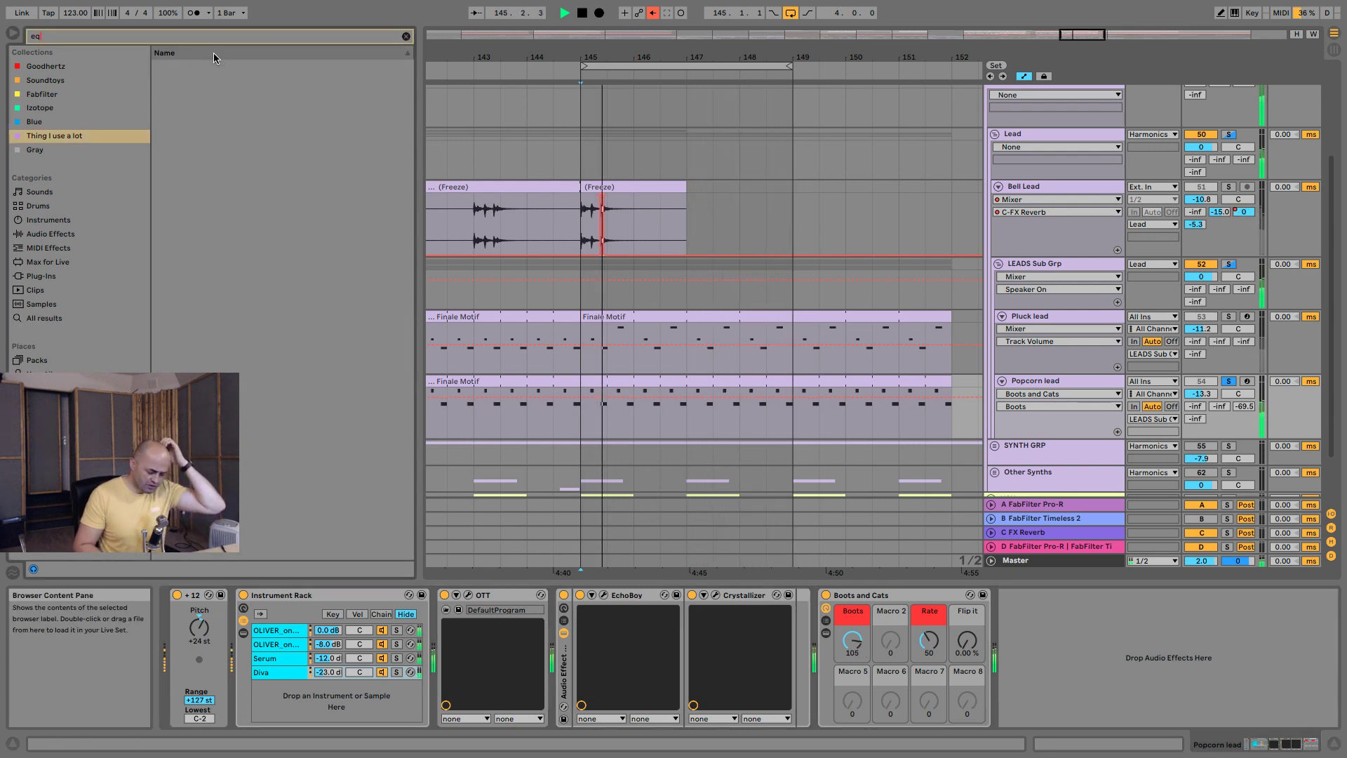
{"action": "key", "text": "BackSpace"}
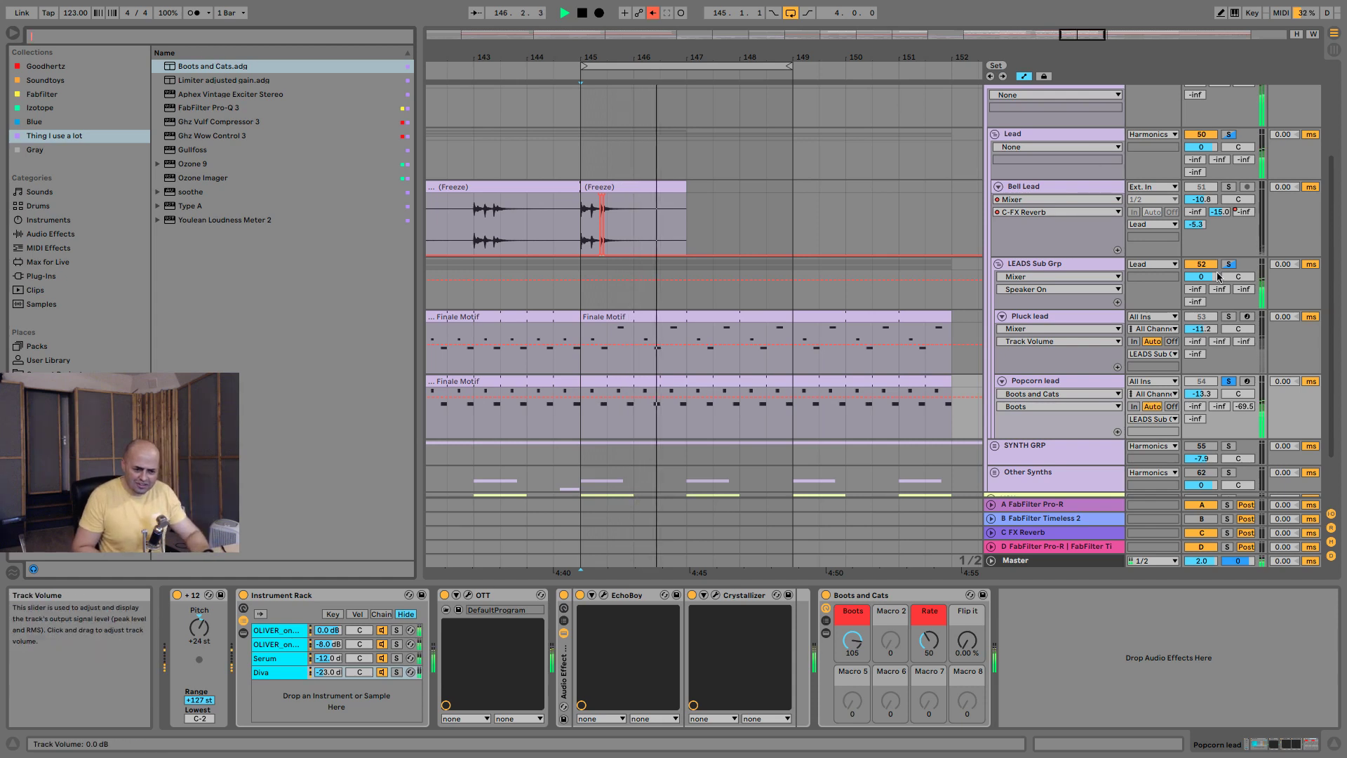
Solo Pluck lead together with Popcorn lead and set Popcorn lead's volume to -12.5 dB.
{"action": "left_click", "coordinate": [1230, 318]}
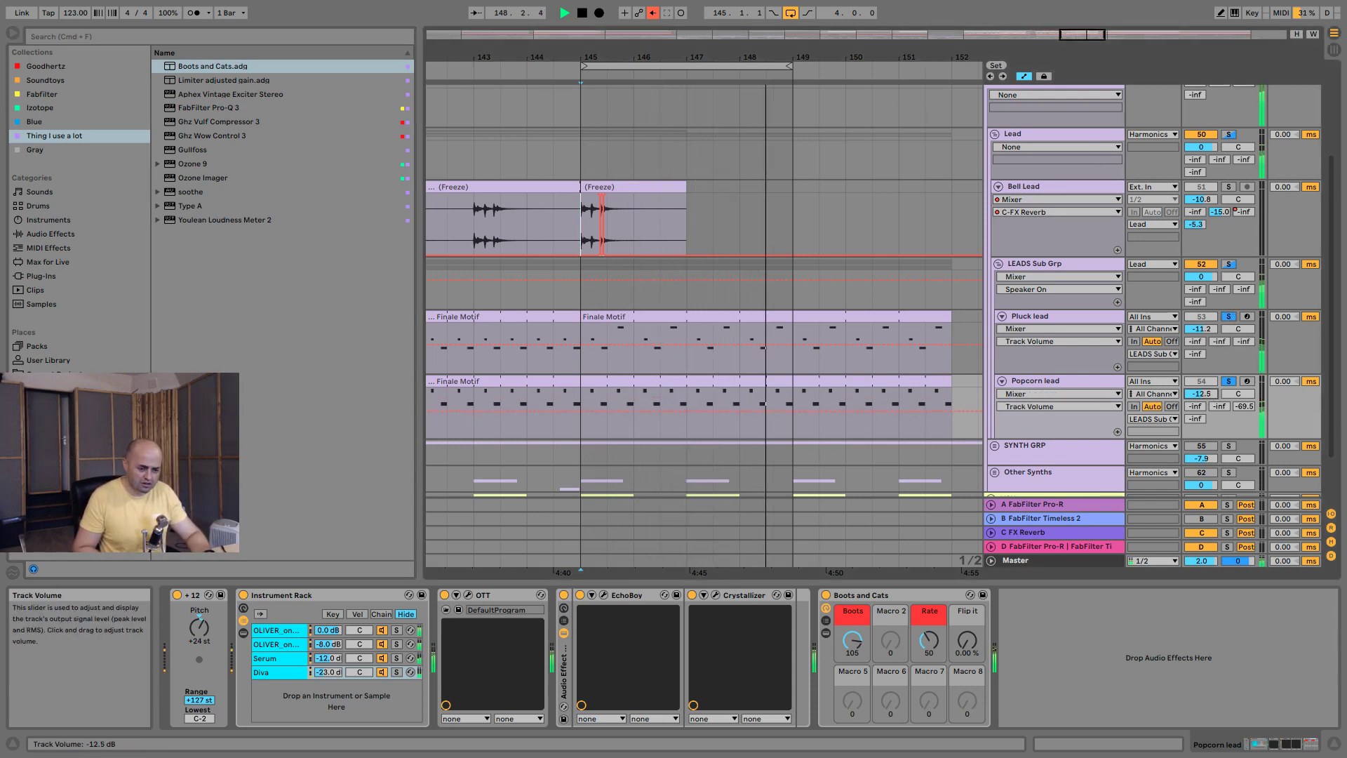
Set the Popcorn lead volume to -10.8 dB and lower the LEADS Sub Grp volume to -2.2 dB while the Lead group plays soloed.
{"action": "left_click_drag", "start_coordinate": [1201, 393], "coordinate": [1201, 390]}
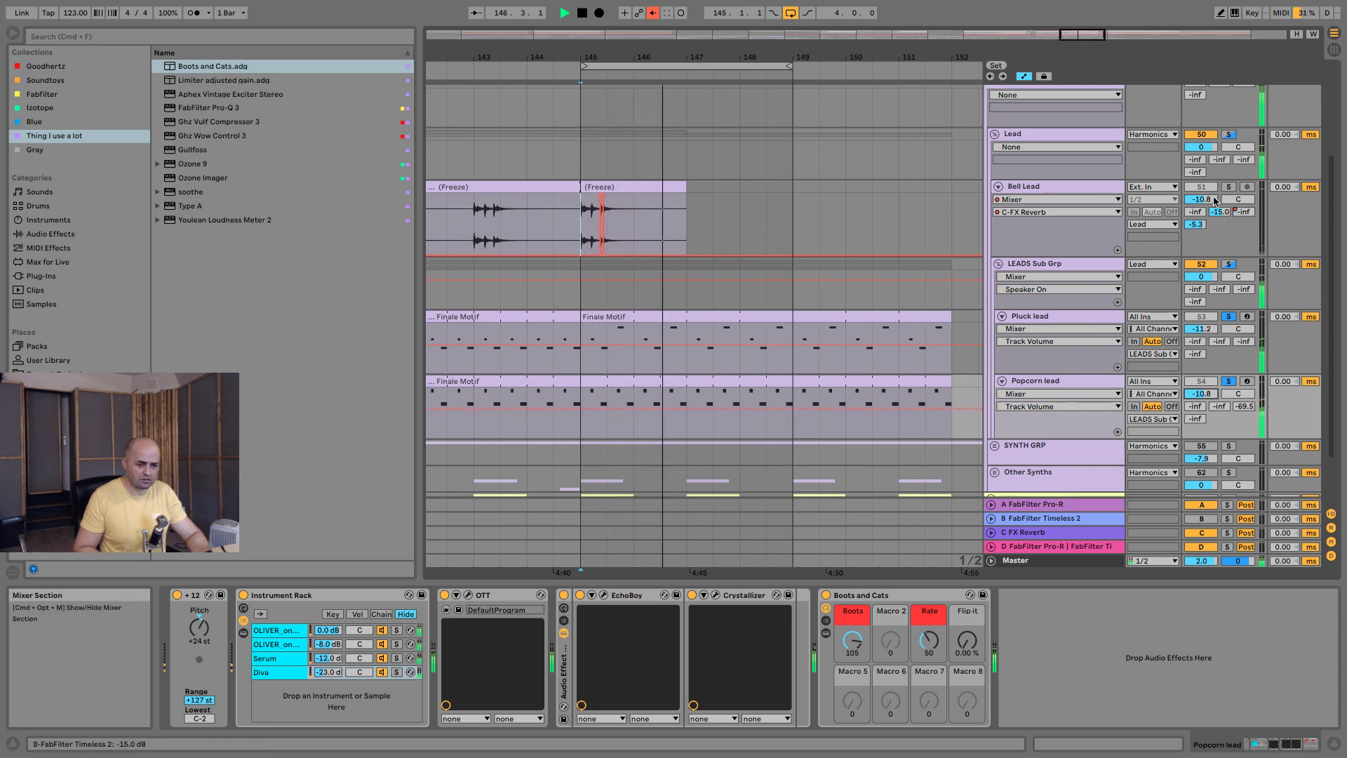
{"action": "left_click", "coordinate": [1229, 135]}
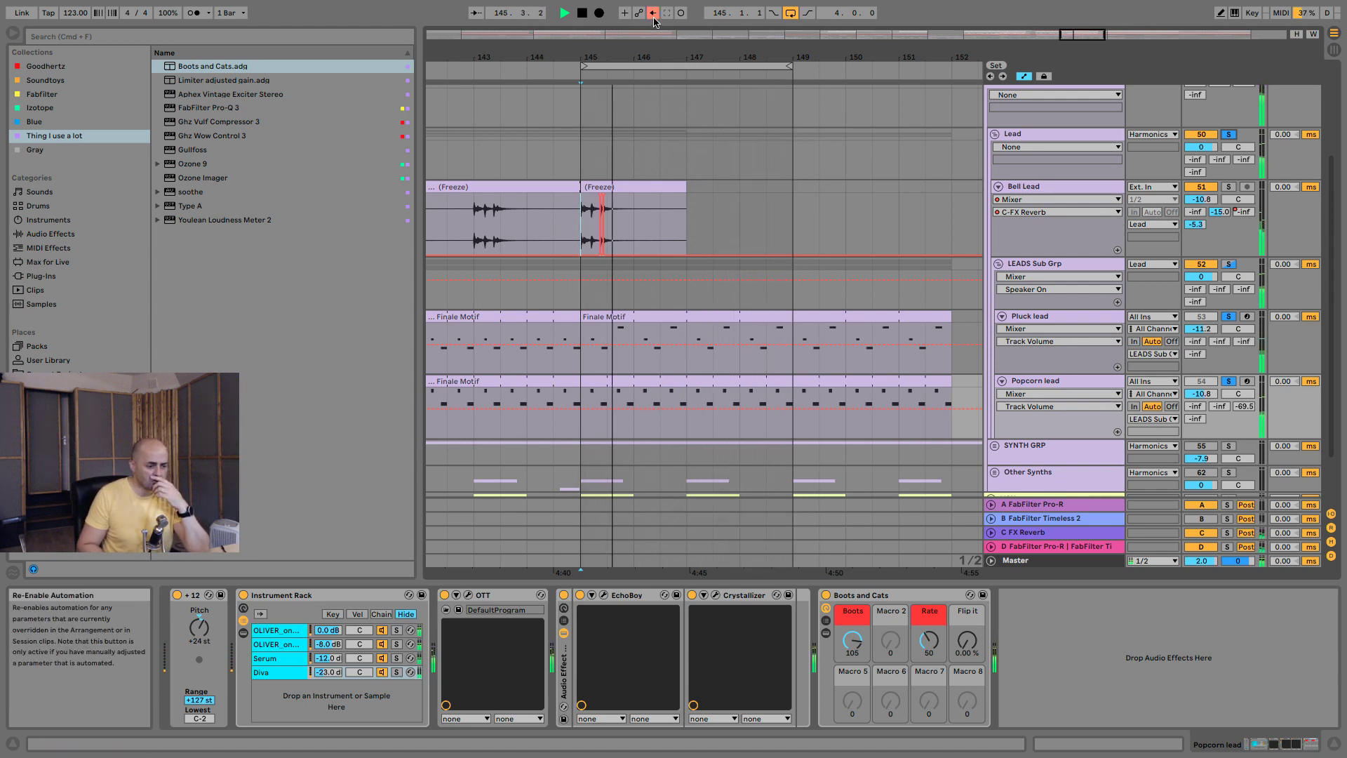
{"action": "left_click_drag", "start_coordinate": [1201, 276], "coordinate": [1201, 284]}
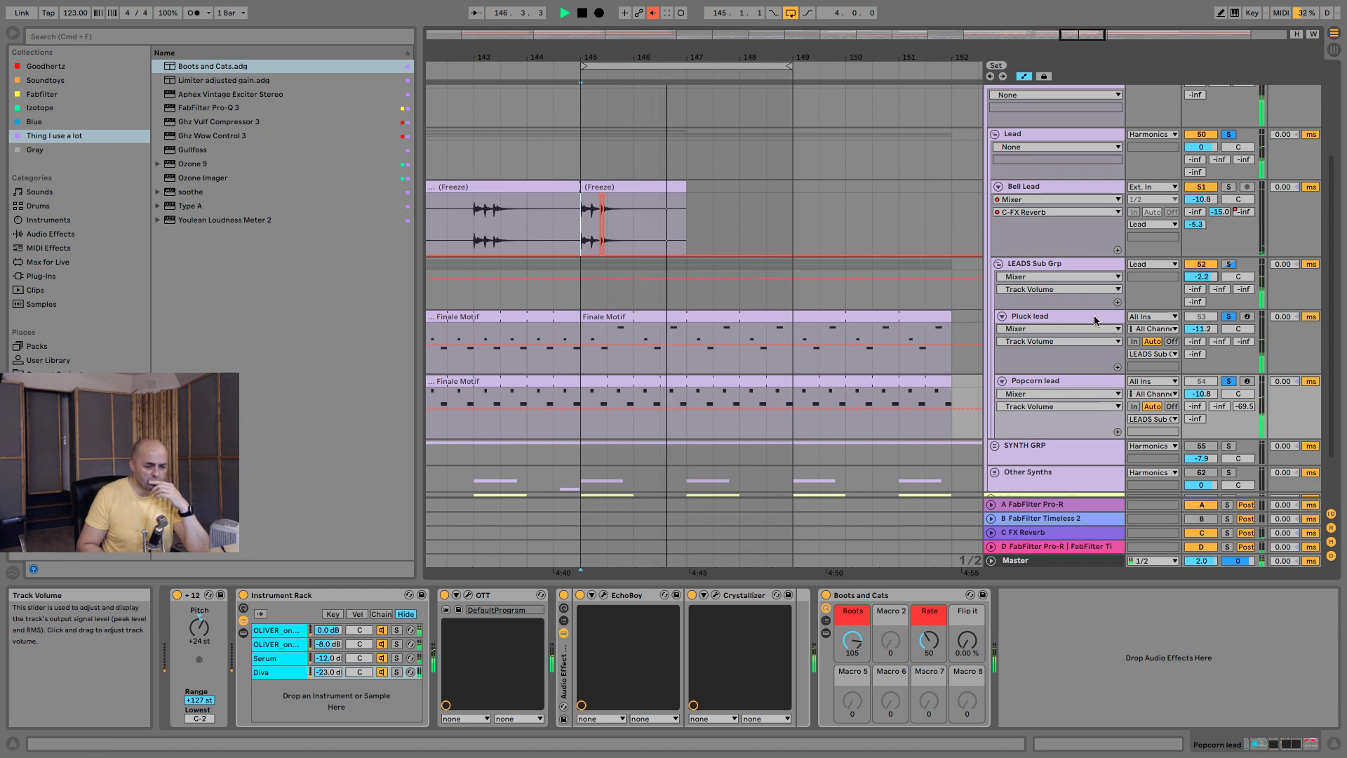
Pan the Popcorn lead to 20L and the Pluck lead to 20R, and play the loop to compare.
{"action": "left_click", "coordinate": [1060, 315]}
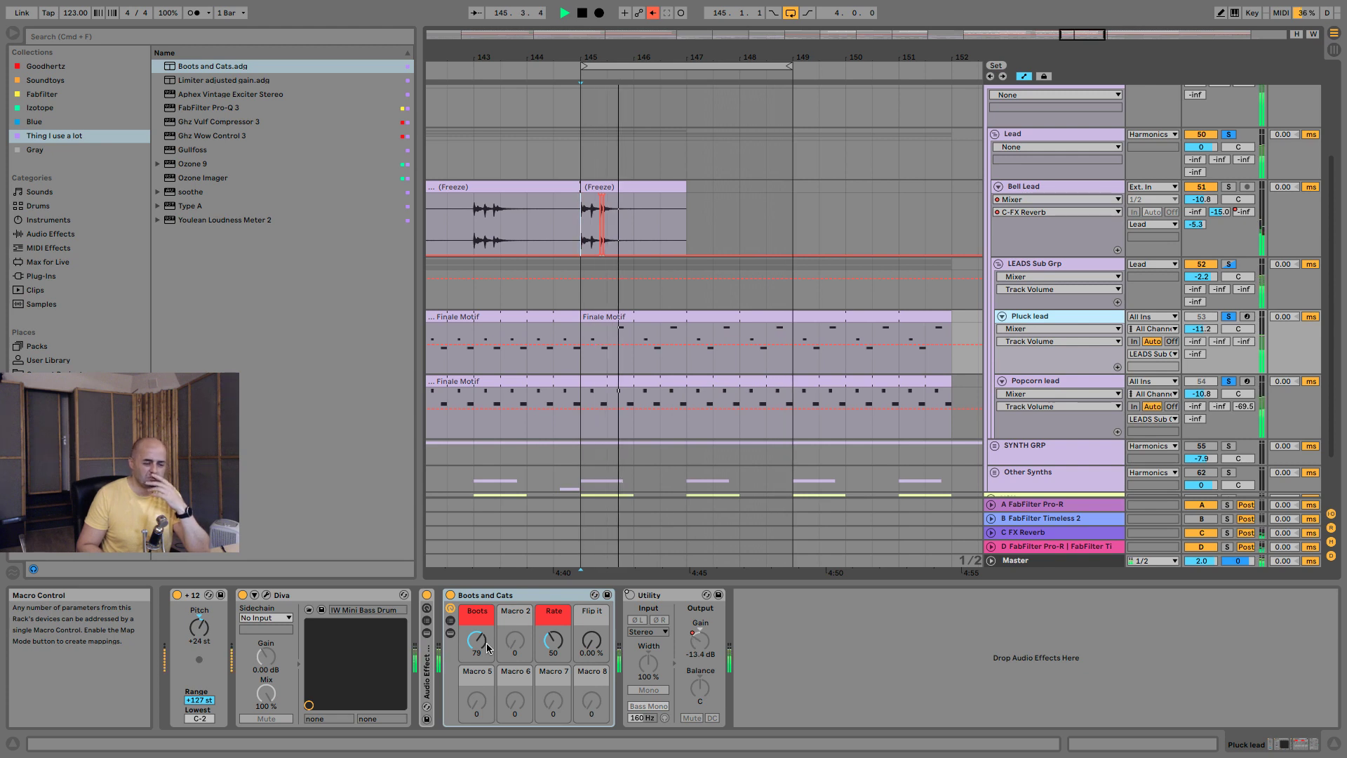
{"action": "key", "text": "space"}
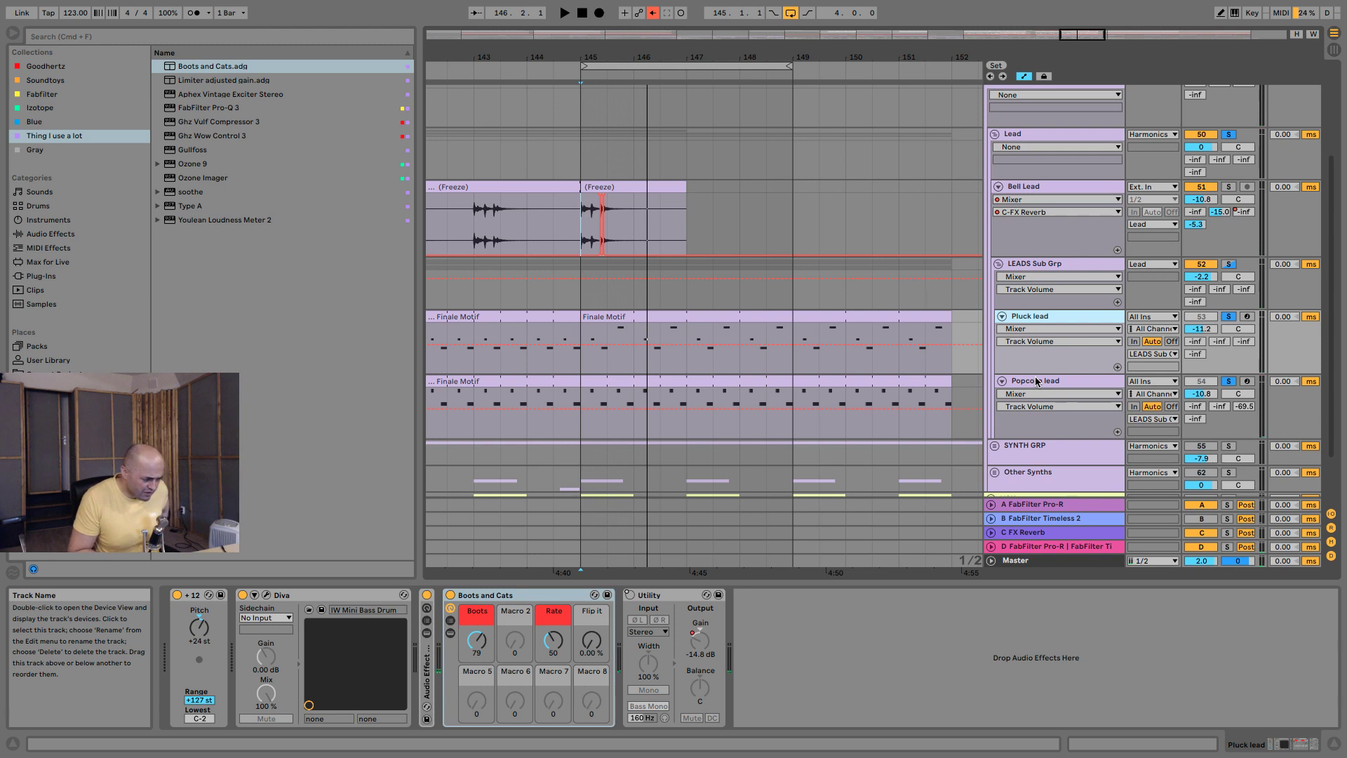
{"action": "left_click", "coordinate": [1240, 395]}
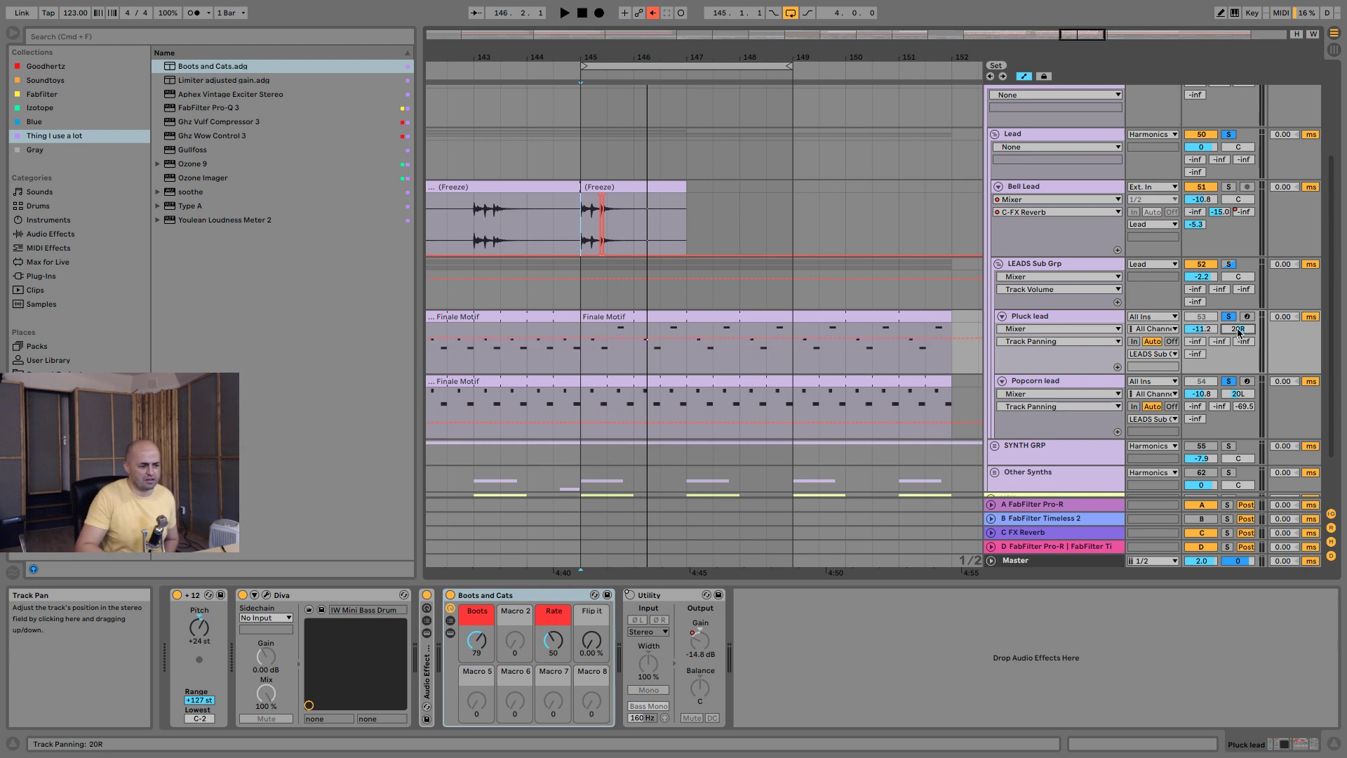
{"action": "key", "text": "space"}
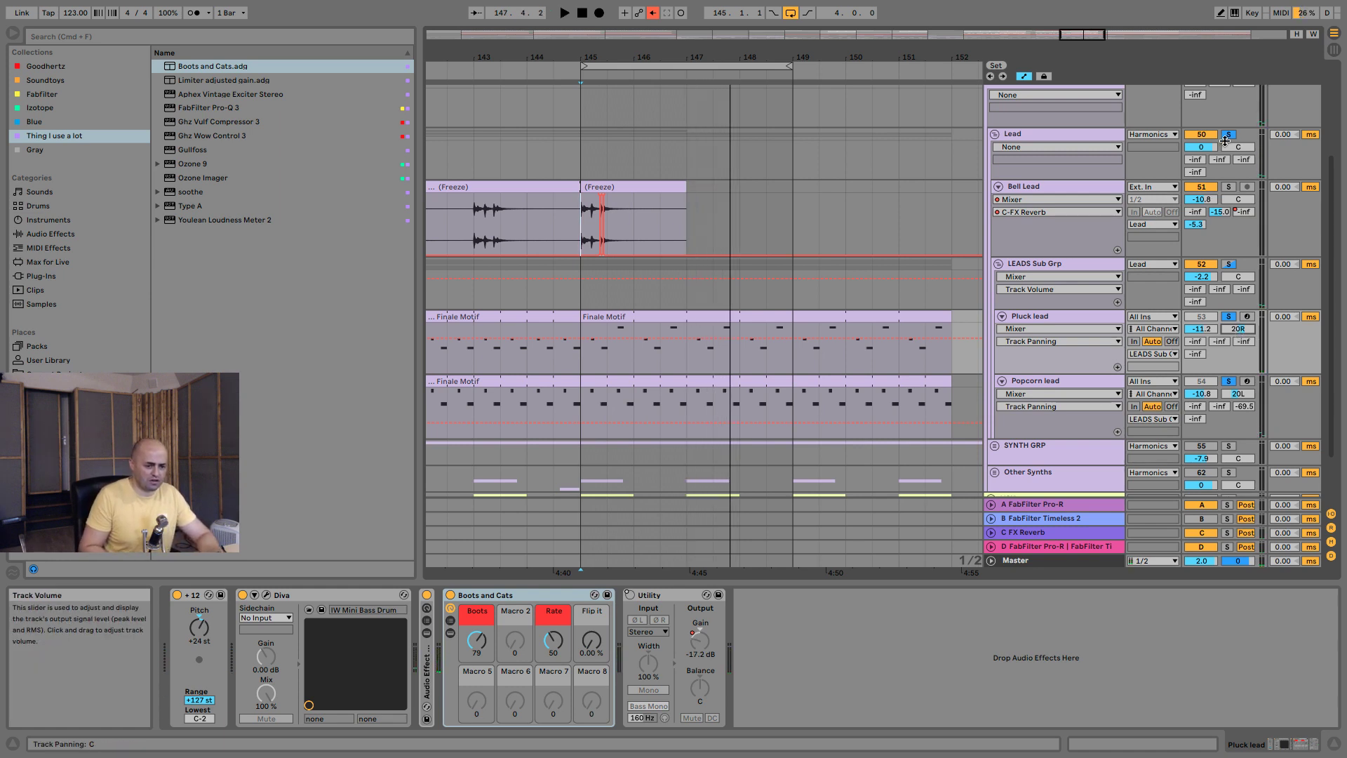
{"action": "key", "text": "space"}
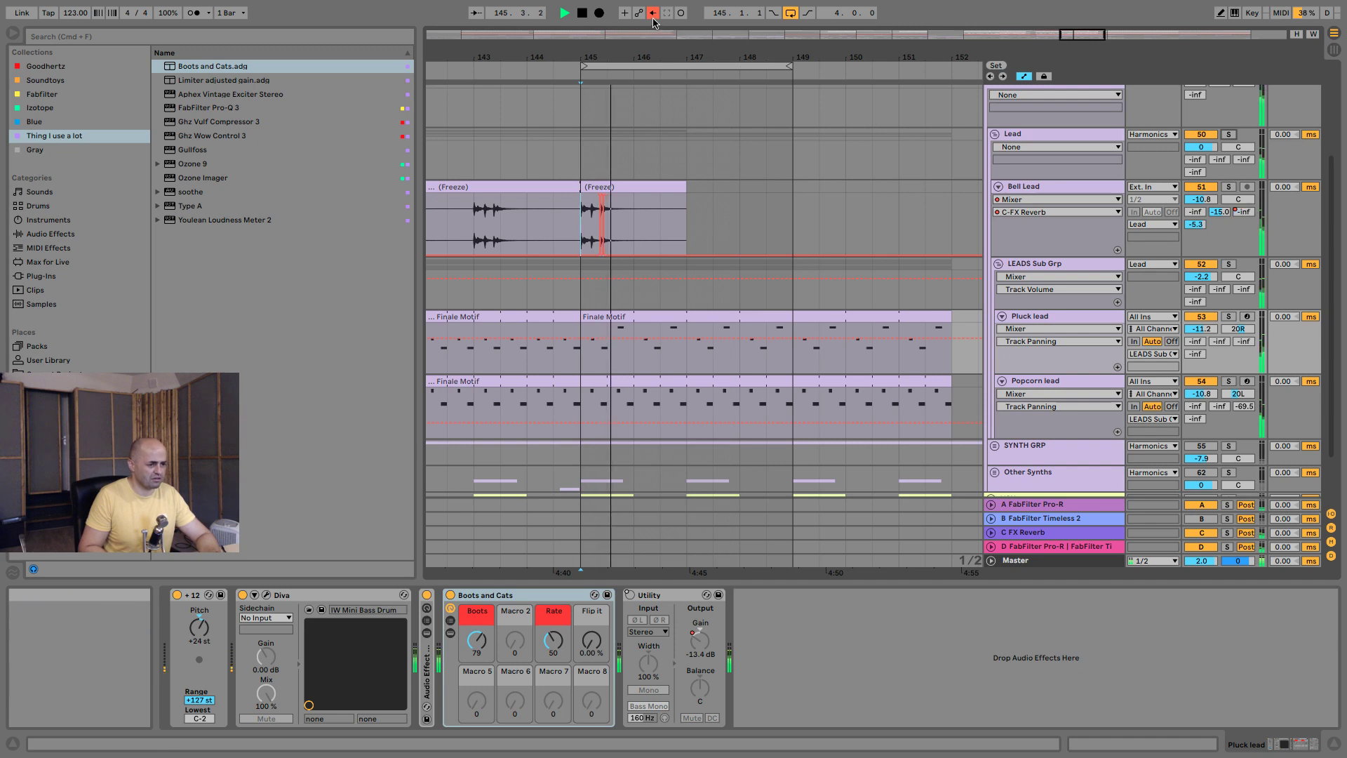
Re-enable the overridden automation and switch off the Utility device on the Pluck lead.
{"action": "left_click", "coordinate": [653, 14]}
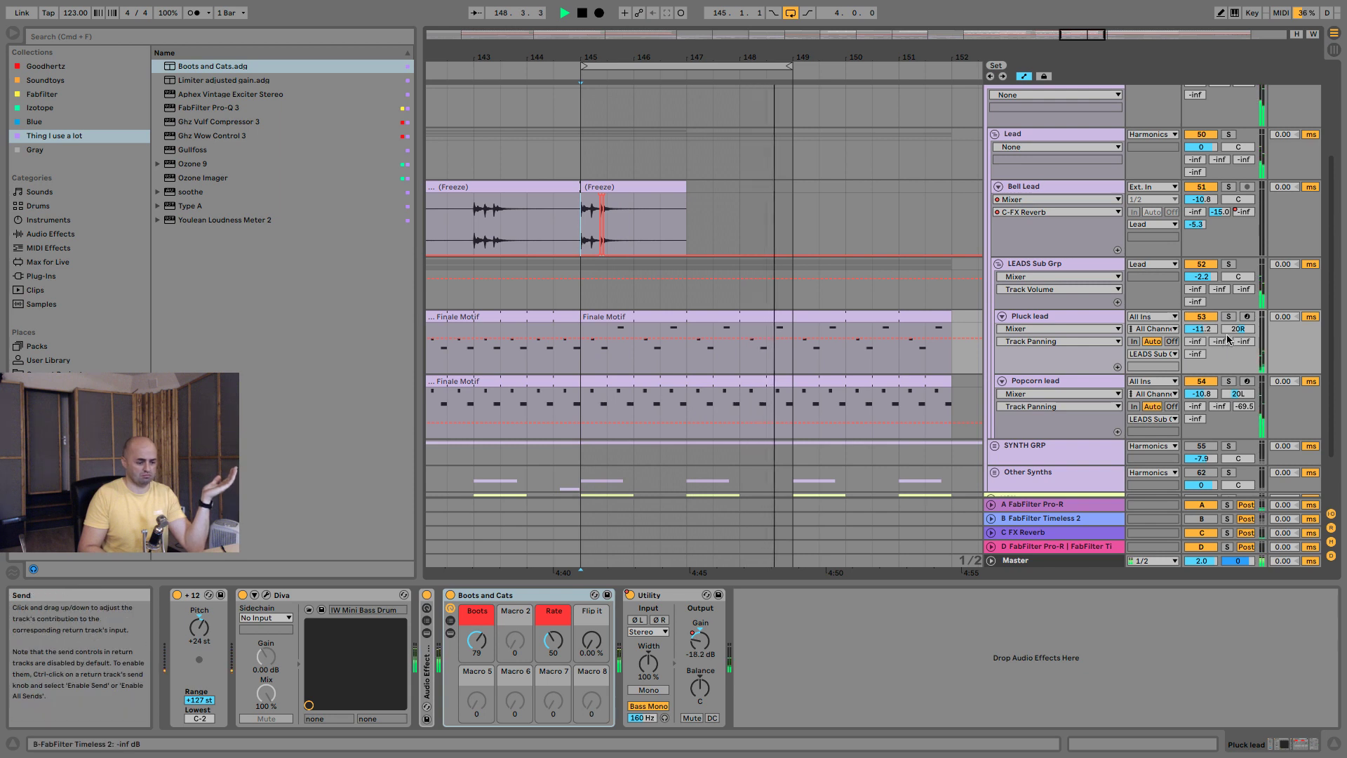
{"action": "left_click", "coordinate": [630, 595]}
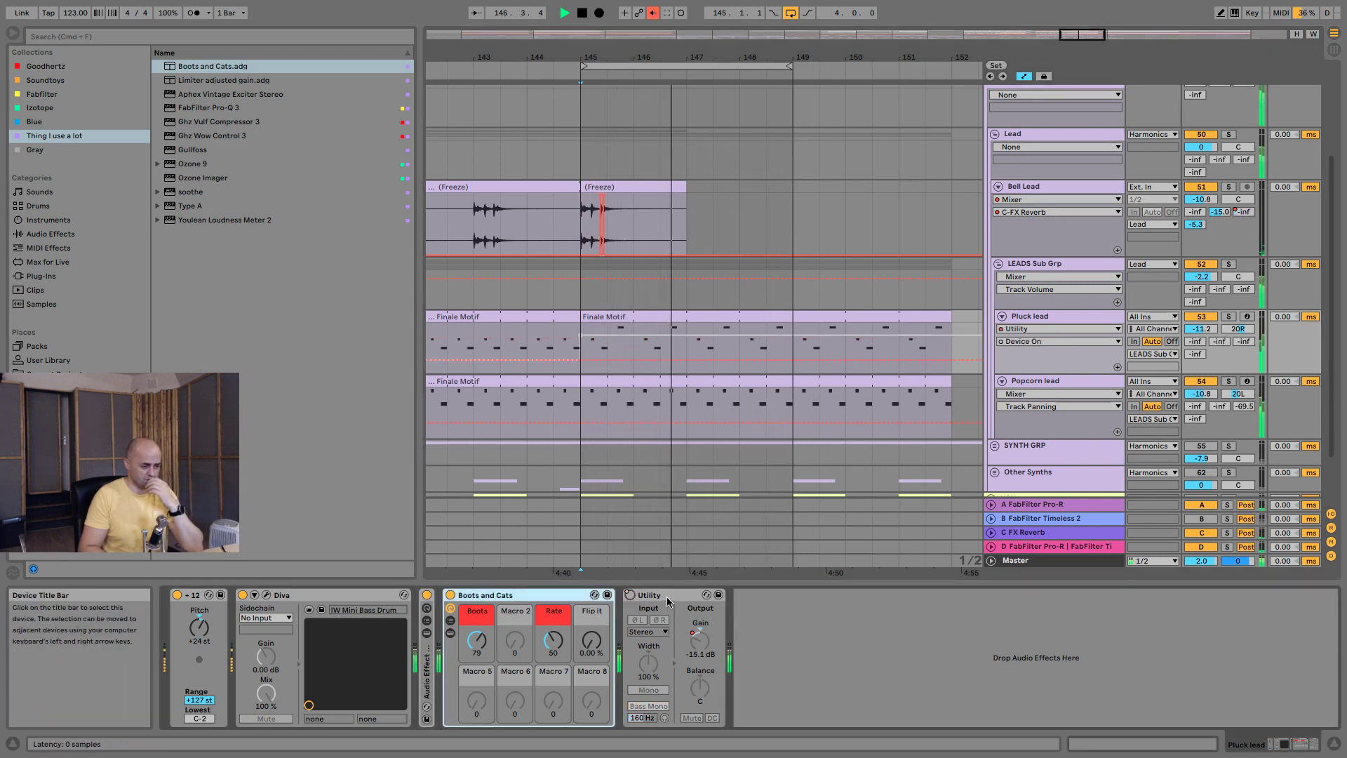
{"action": "mouse_move", "coordinate": [663, 57]}
{"action": "left_mouse_down"}
{"action": "mouse_move", "coordinate": [685, 11]}
{"action": "mouse_move", "coordinate": [759, 6]}
{"action": "mouse_move", "coordinate": [764, 30]}
{"action": "mouse_move", "coordinate": [664, 38]}
{"action": "left_mouse_up"}
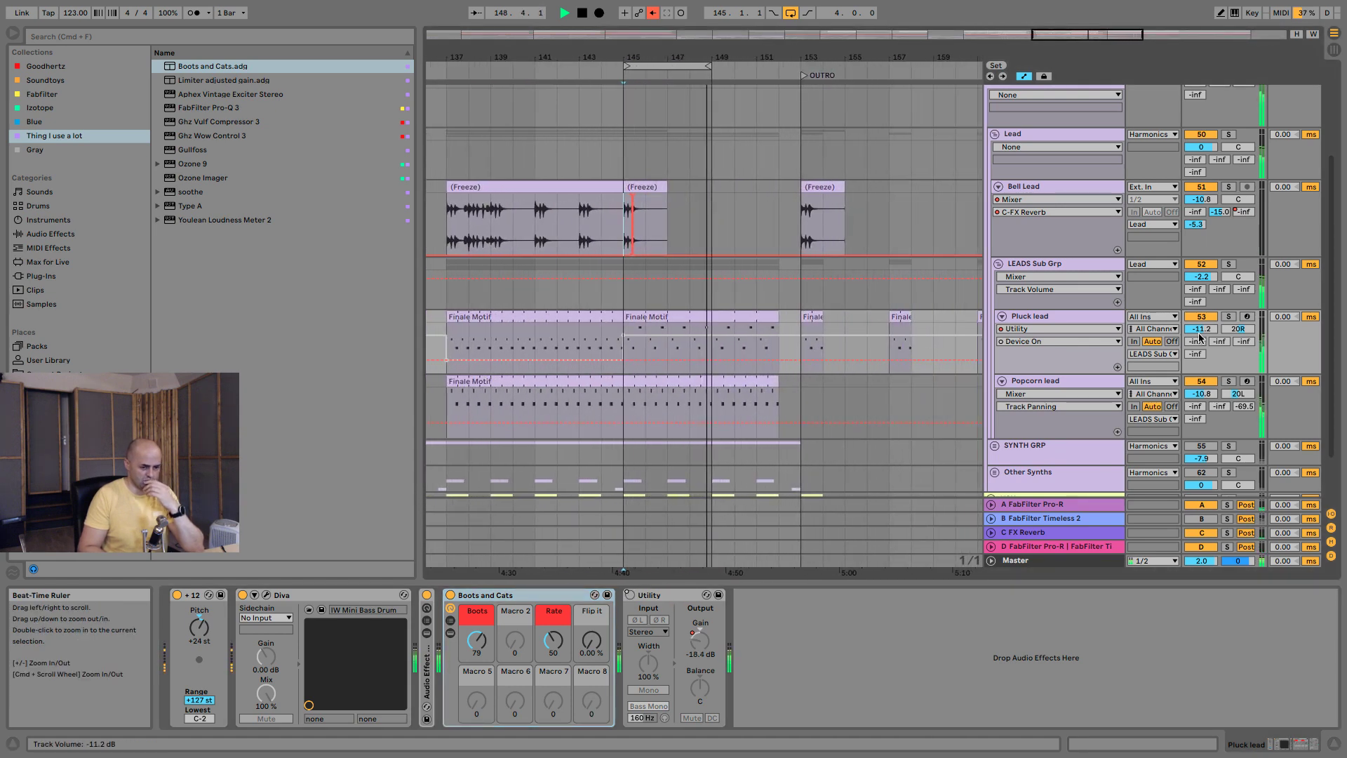
Set the panning of the Pluck lead to 10R and the Popcorn lead to 10L.
{"action": "left_click", "coordinate": [1234, 330]}
{"action": "left_click_drag", "start_coordinate": [1236, 329], "coordinate": [1254, 398]}
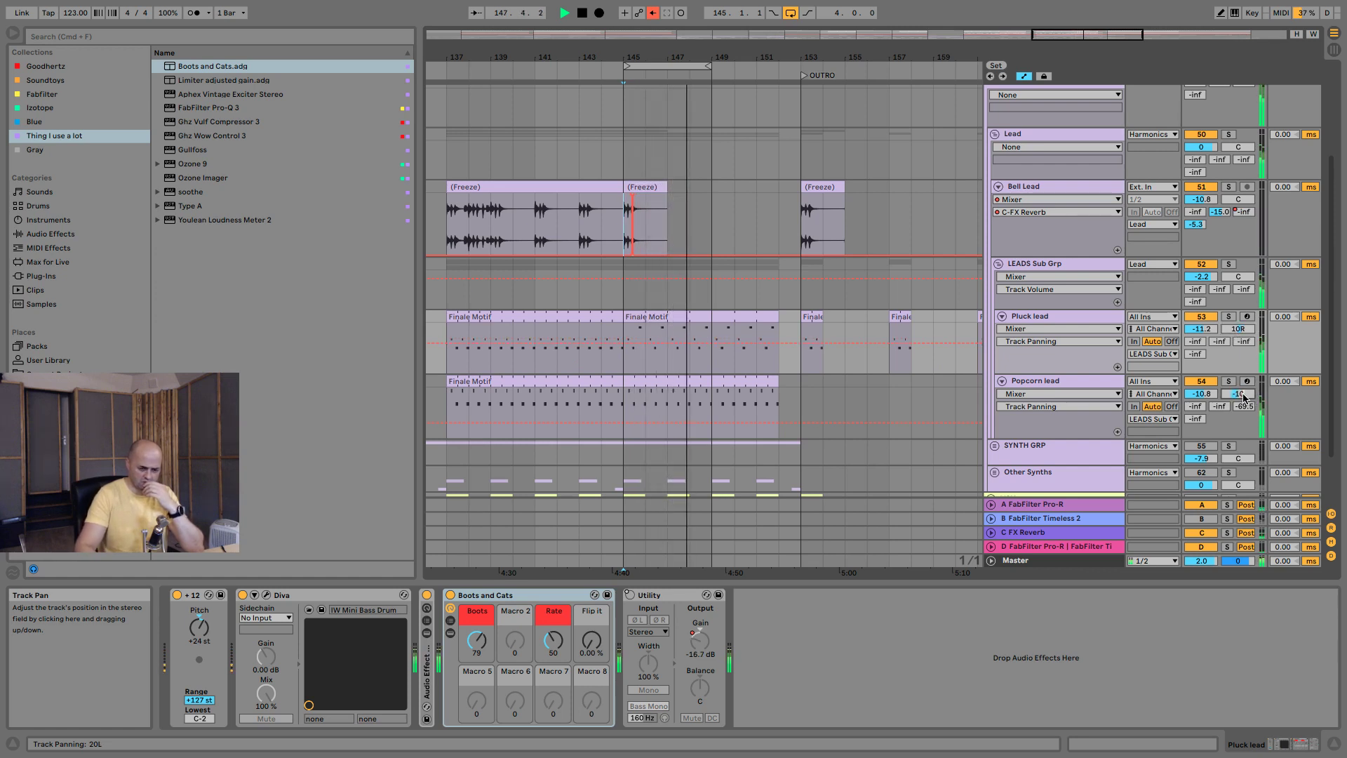
{"action": "left_click_drag", "start_coordinate": [1243, 396], "coordinate": [1243, 387]}
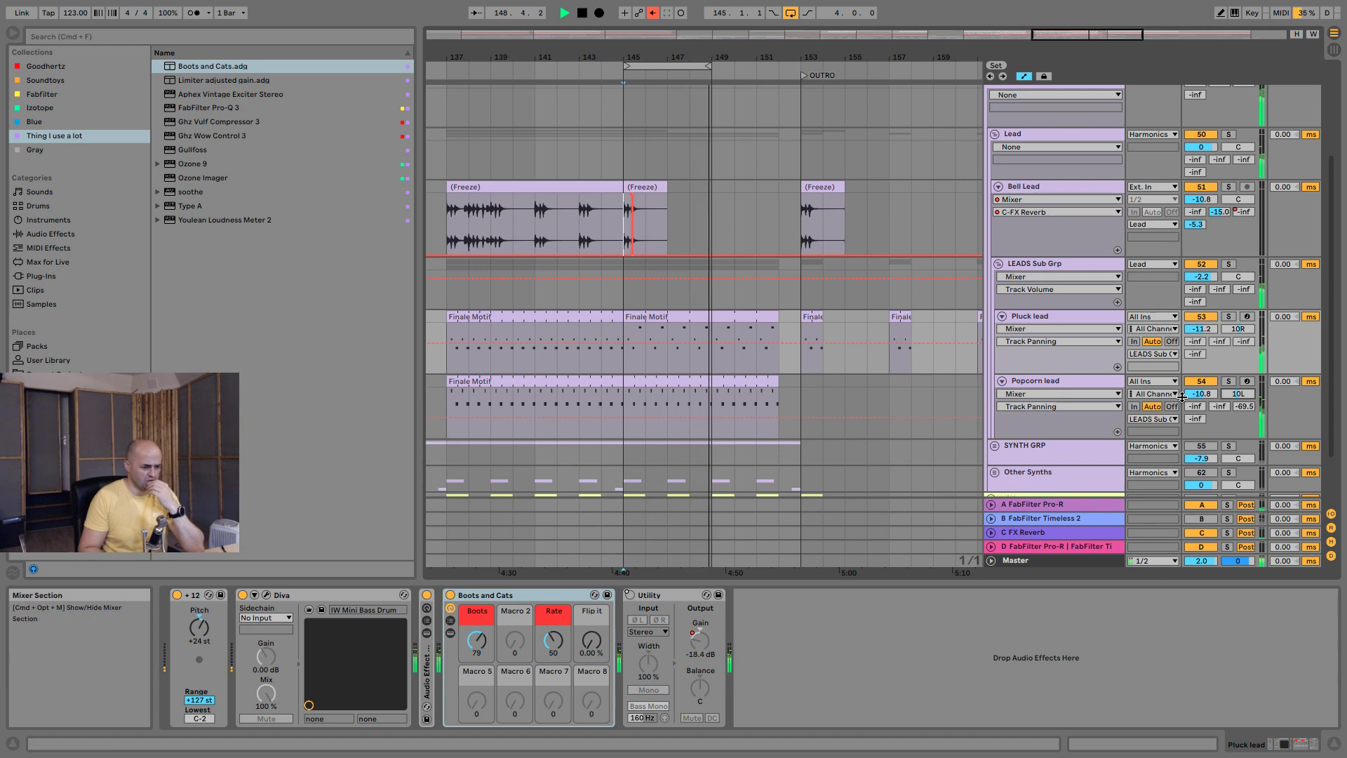
Move the Boots and Cats rack from the Popcorn lead to the LEADS Sub Grp.
{"action": "left_click", "coordinate": [1072, 316]}
{"action": "left_click", "coordinate": [1076, 382]}
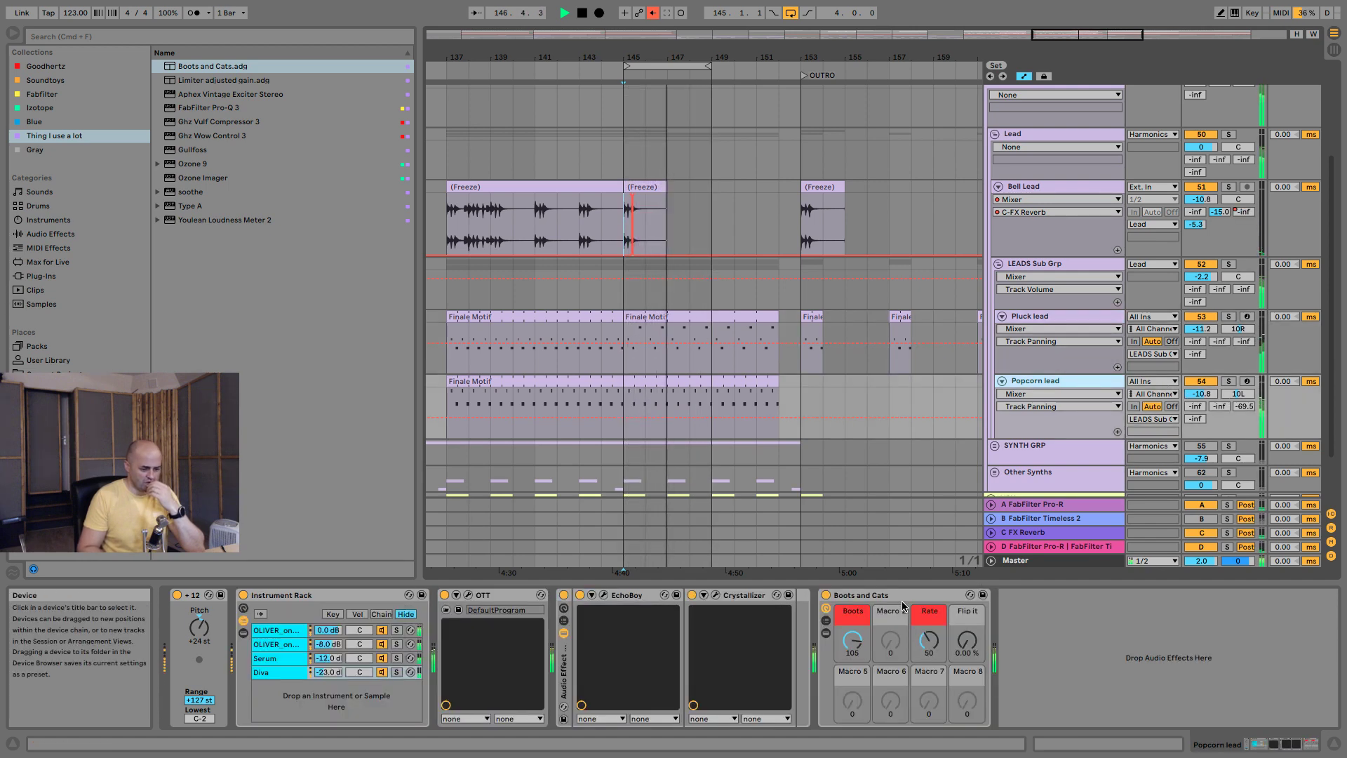
{"action": "left_click", "coordinate": [981, 593]}
{"action": "key", "text": "space"}
{"action": "left_click", "coordinate": [1032, 317]}
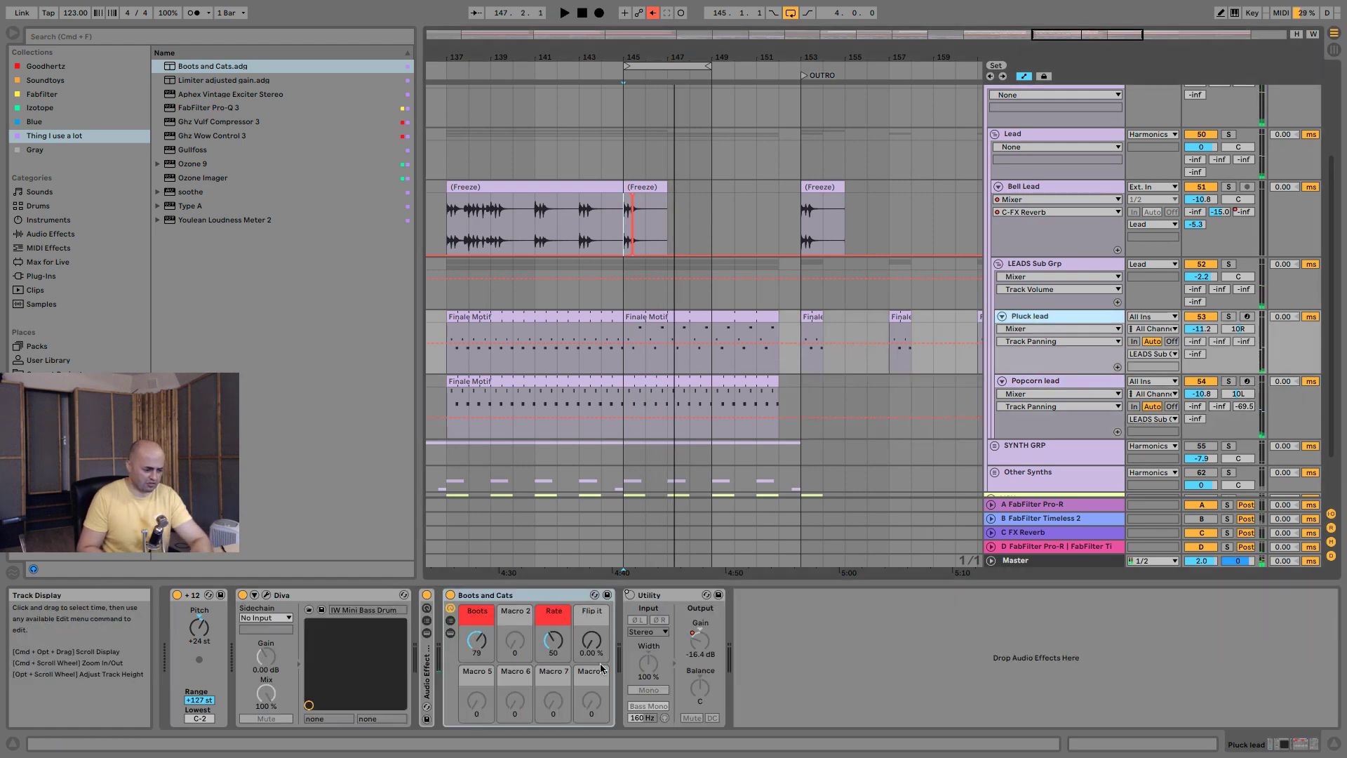
{"action": "left_click", "coordinate": [546, 595]}
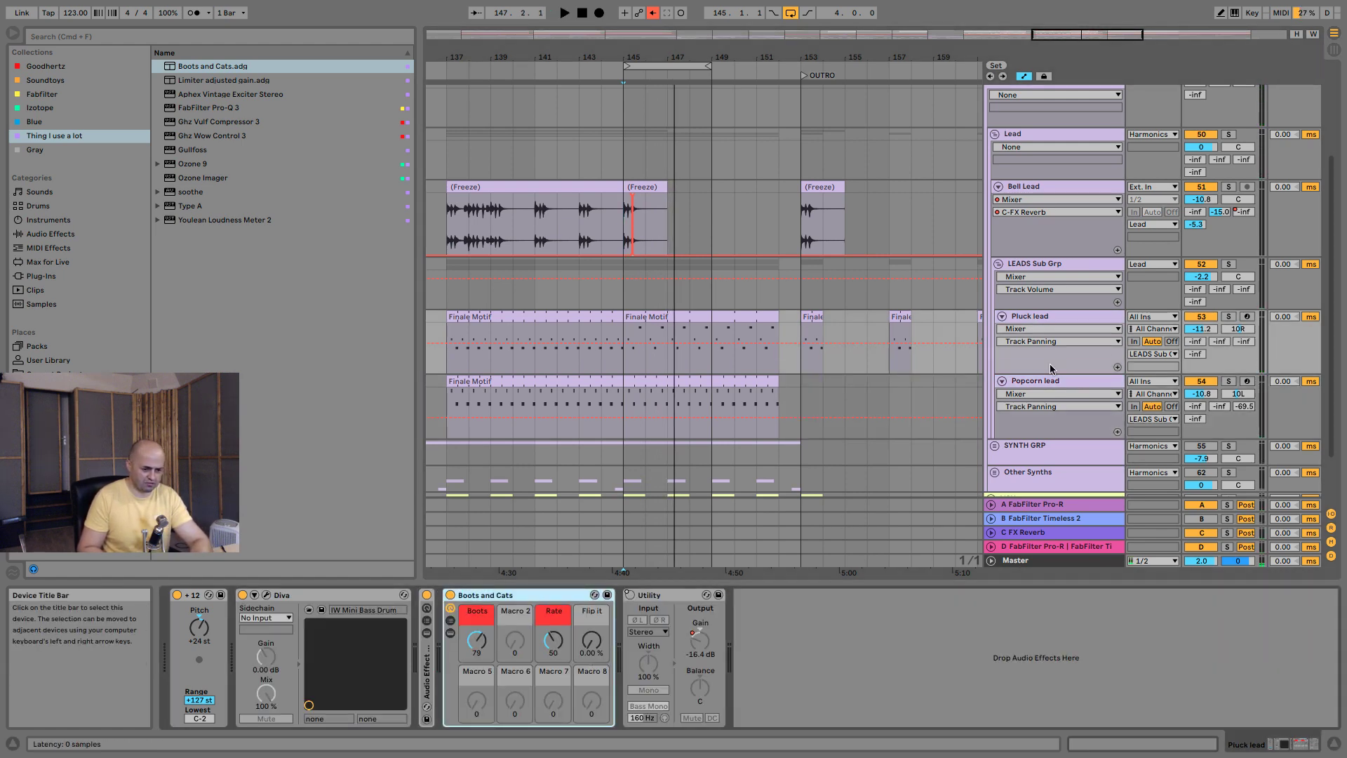
{"action": "left_click", "coordinate": [1033, 384]}
{"action": "left_click", "coordinate": [932, 596]}
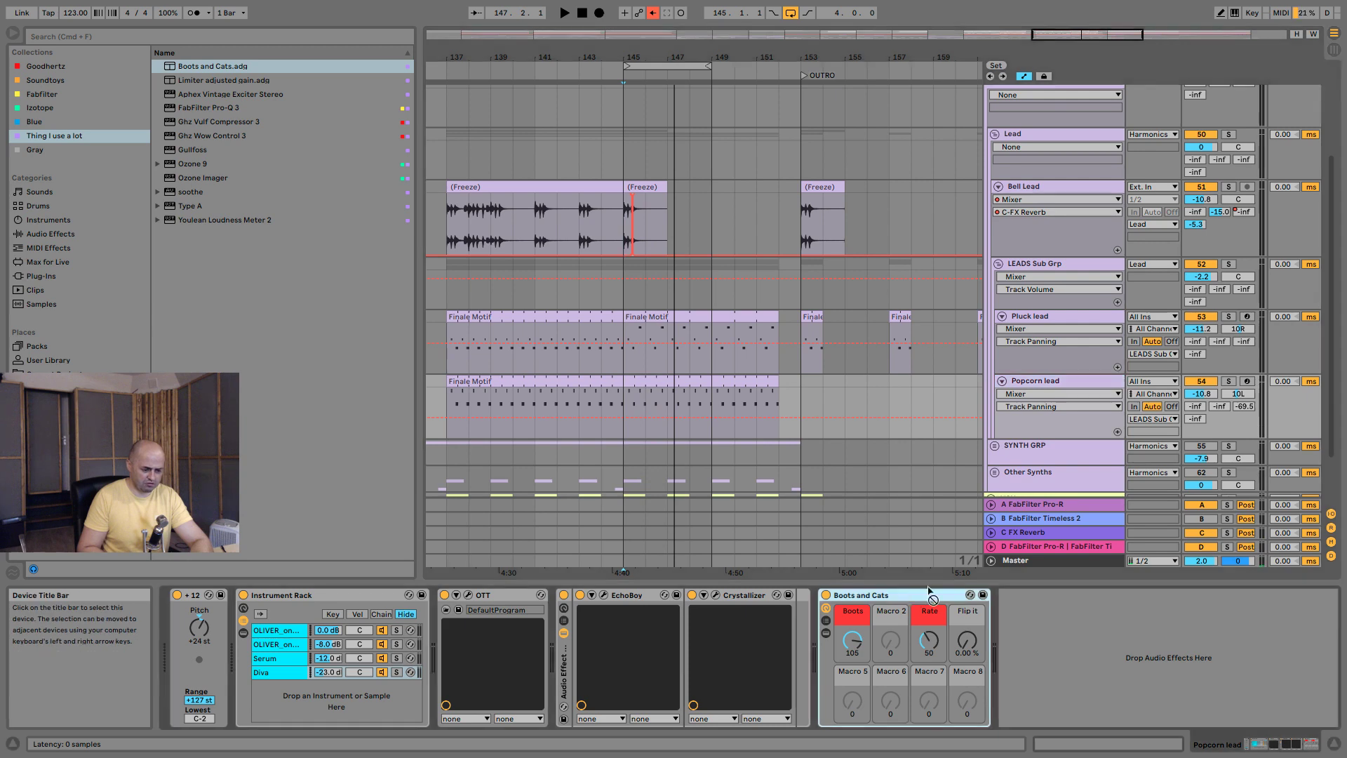
{"action": "left_click", "coordinate": [1040, 263]}
Raise the Pluck lead's send to return D to -9.4 dB and set the LEADS Sub Grp volume to -3.5 dB during playback.
{"action": "key", "text": "space"}
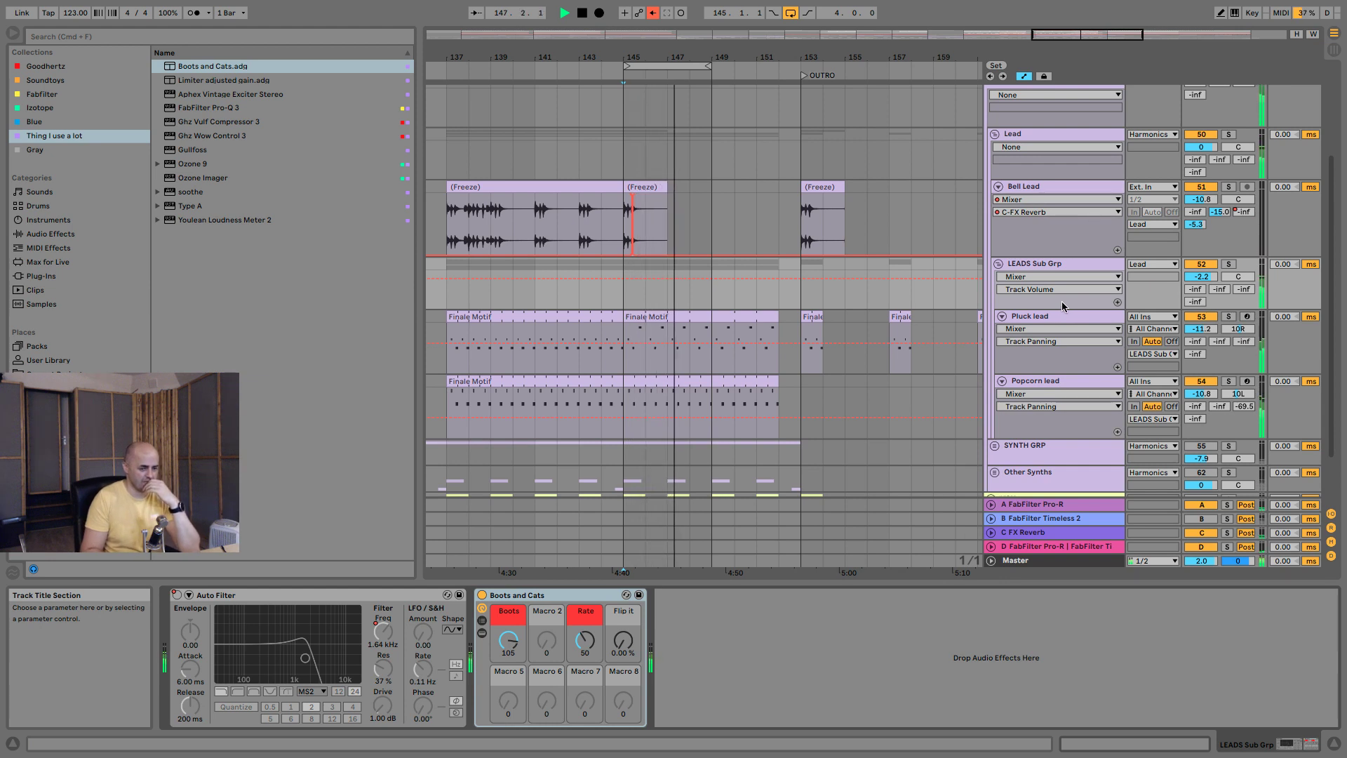
{"action": "left_click", "coordinate": [1242, 343]}
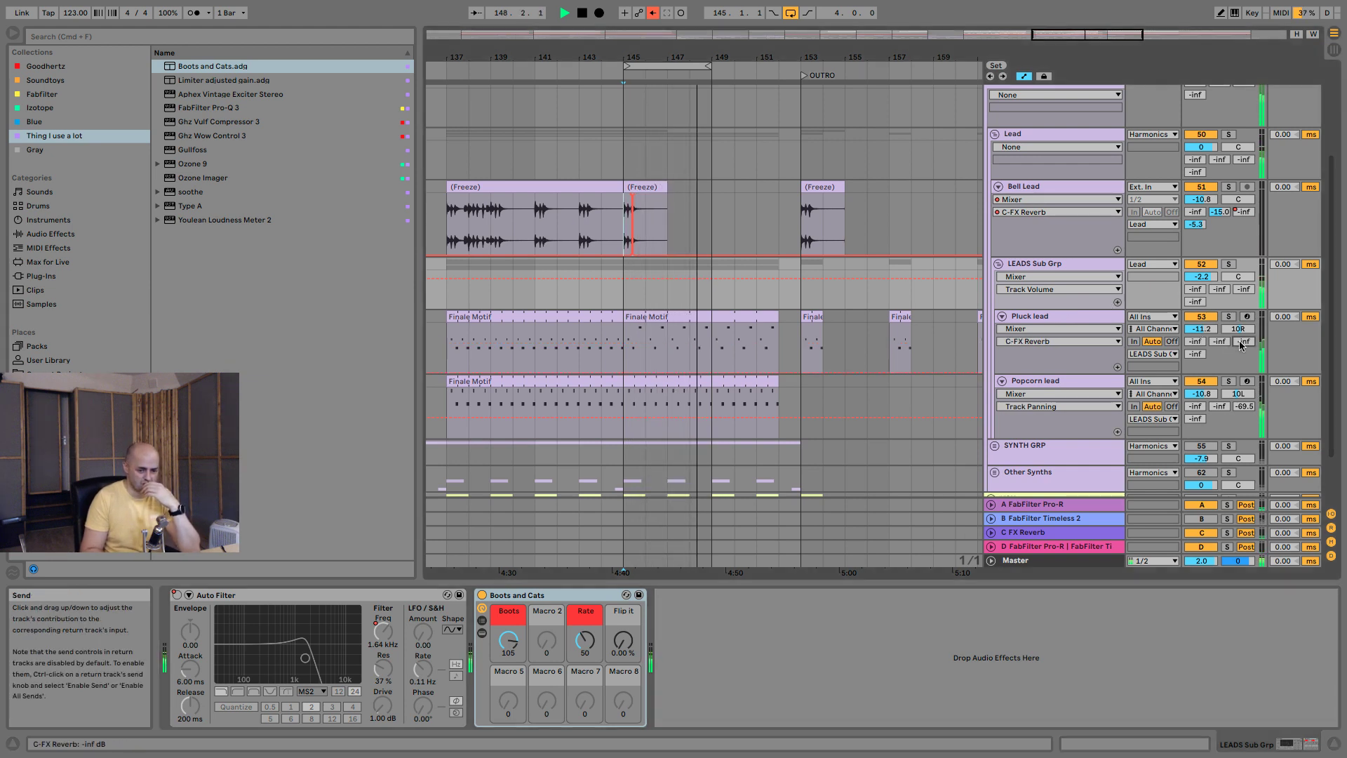
{"action": "left_click", "coordinate": [1196, 354]}
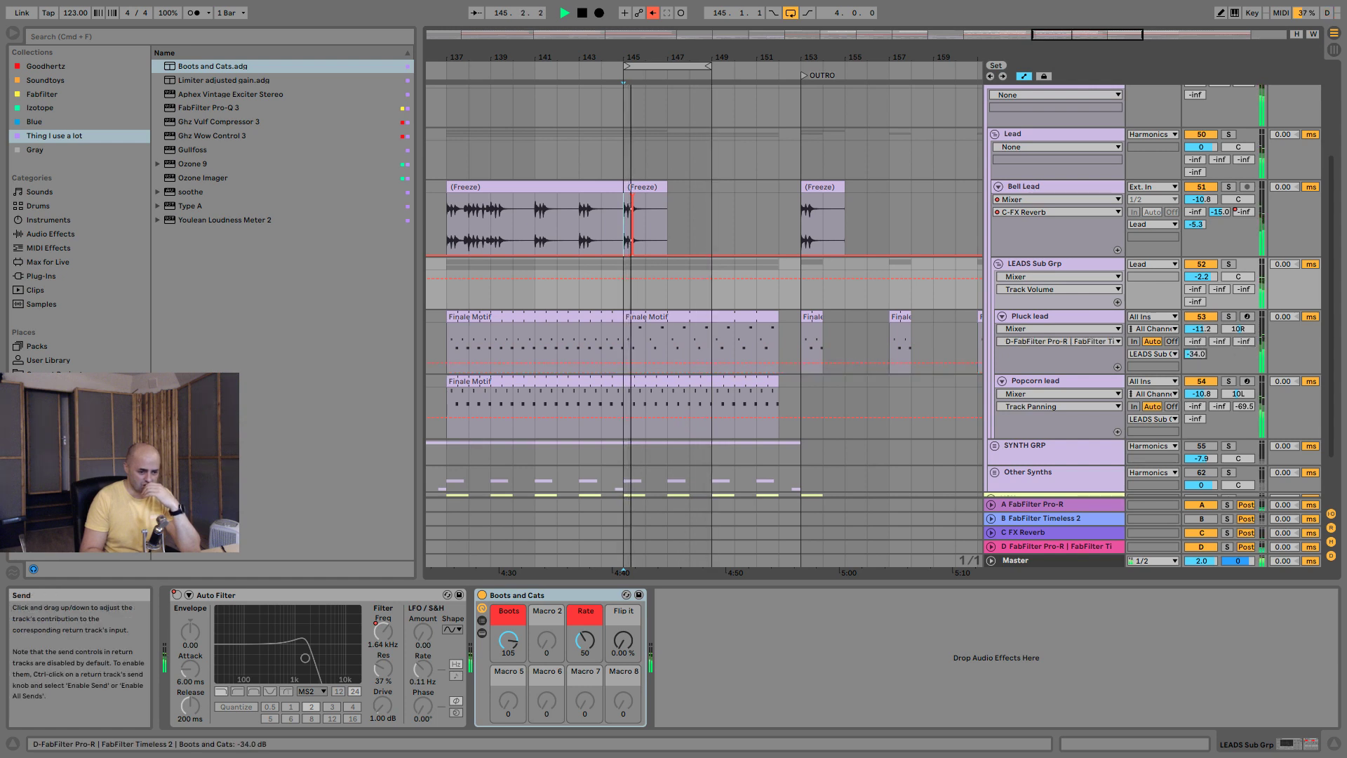
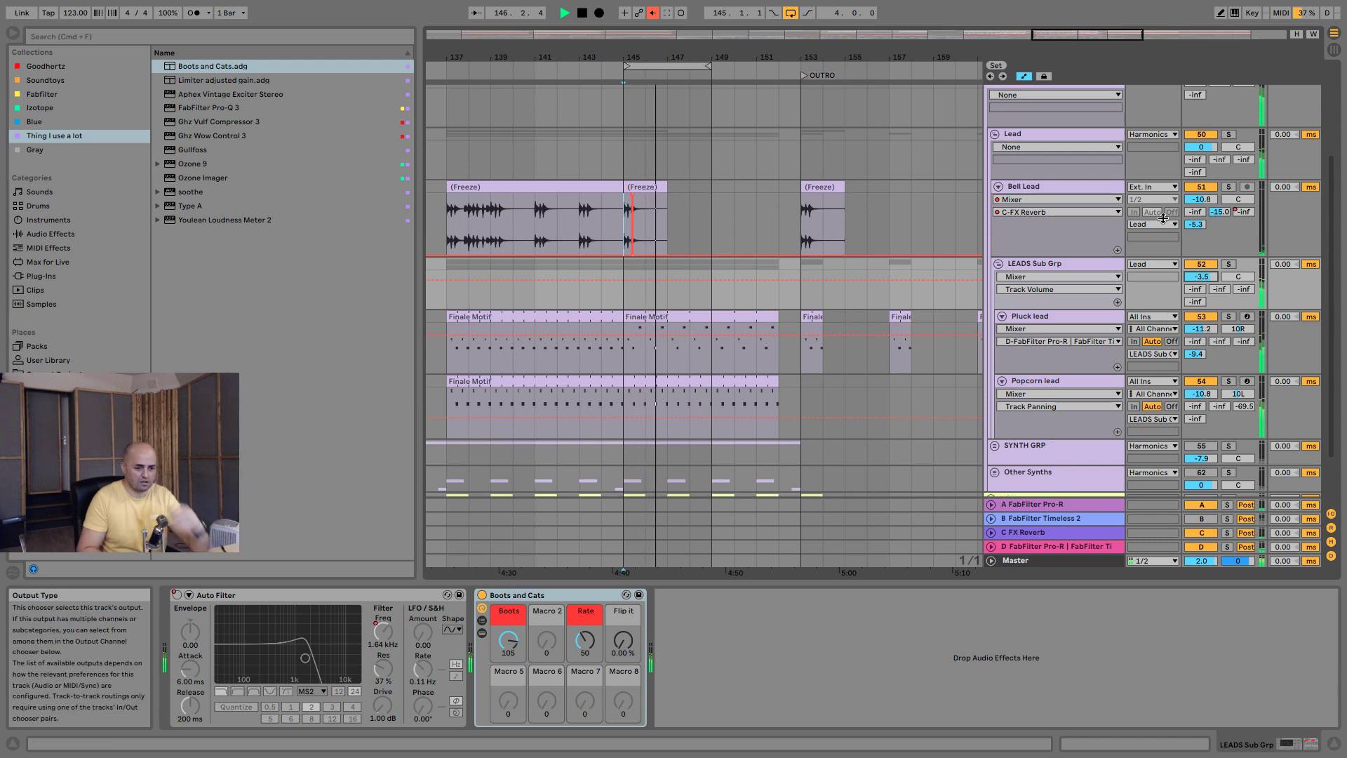
Try the Bell Lead's send to return D at 0 dB, and cut it to -46.0 dB.
{"action": "left_click", "coordinate": [1196, 225]}
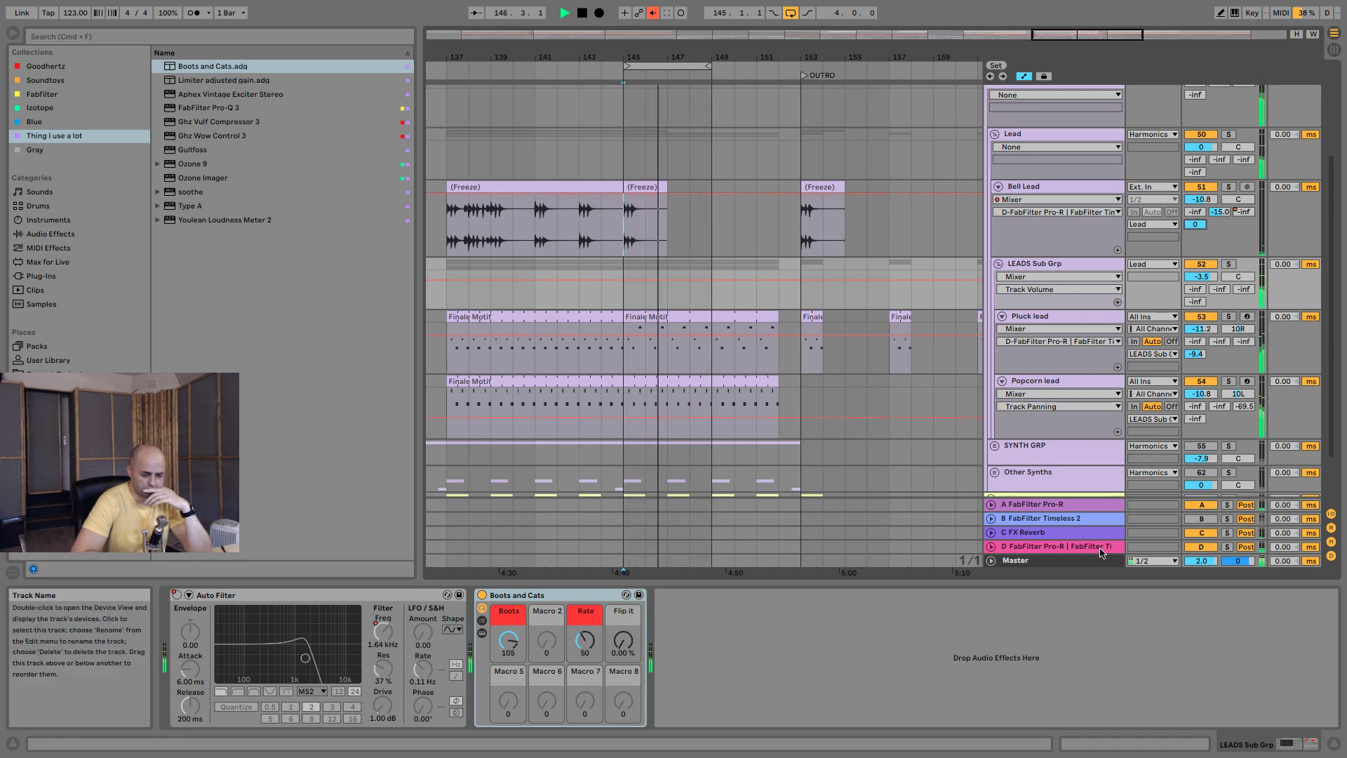
{"action": "left_click", "coordinate": [1072, 186]}
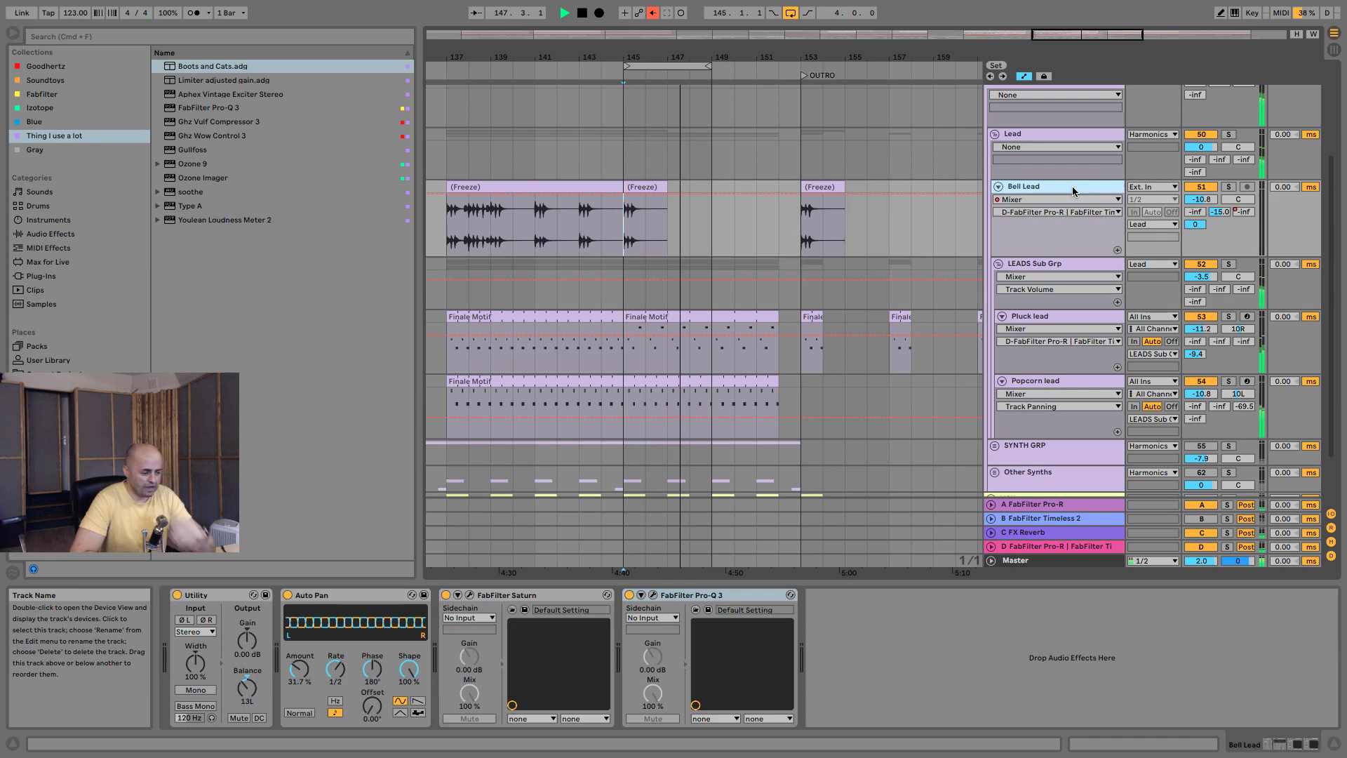
{"action": "key", "text": "space"}
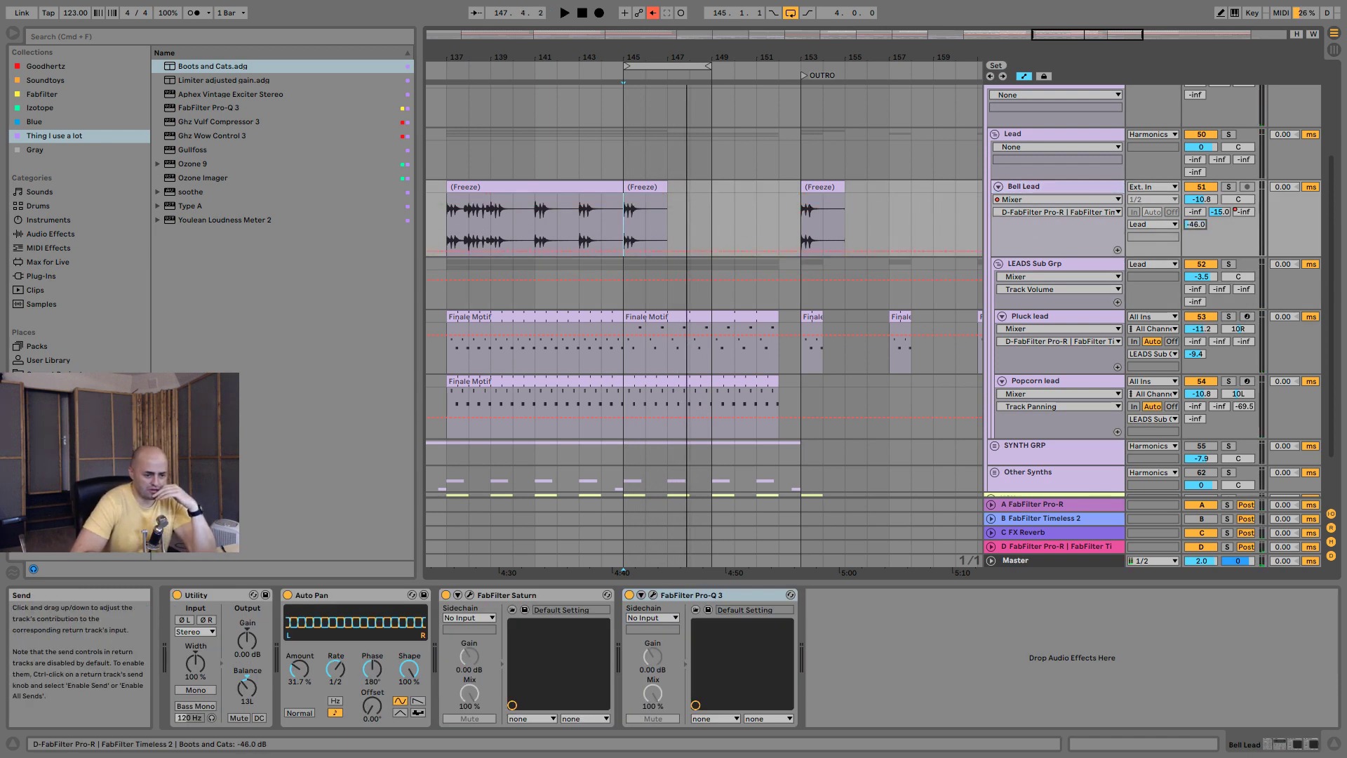
{"action": "left_click", "coordinate": [42, 94]}
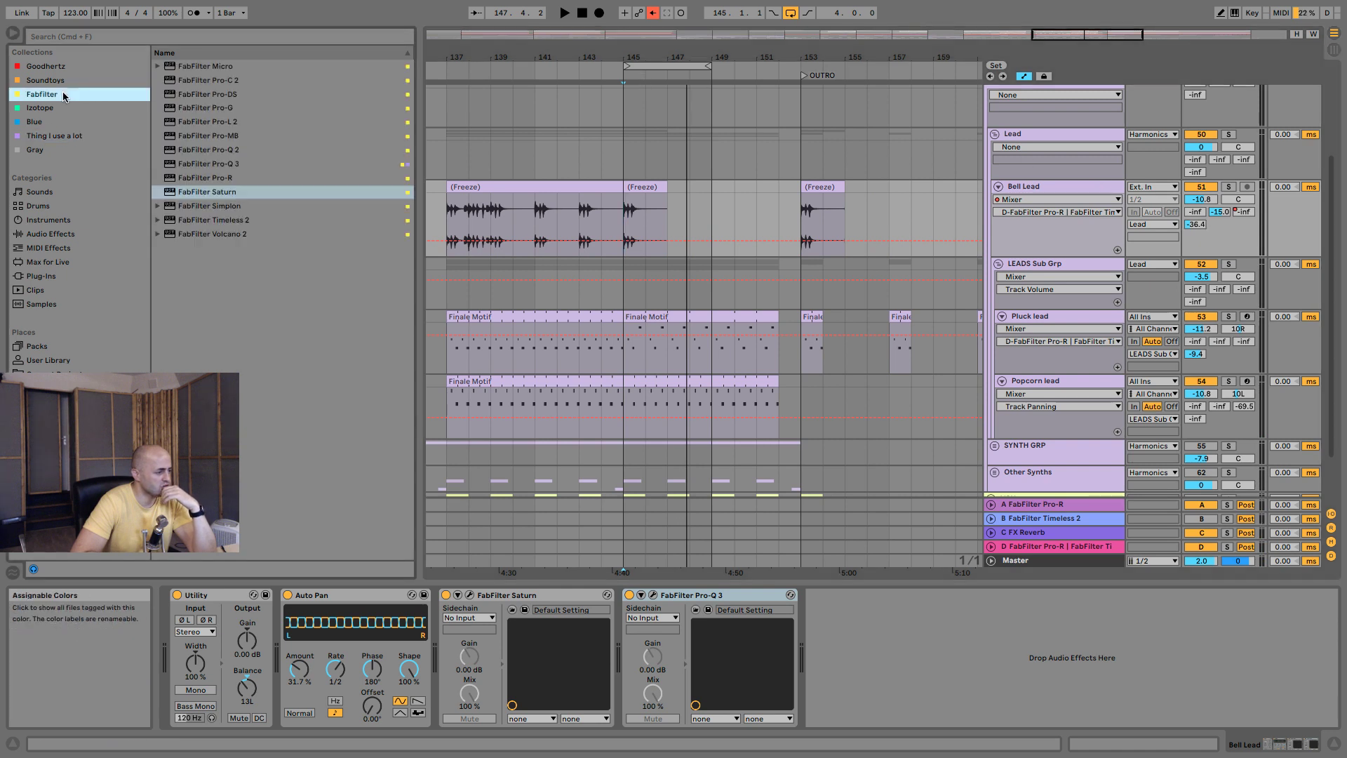
{"action": "left_click_drag", "start_coordinate": [199, 181], "coordinate": [338, 229]}
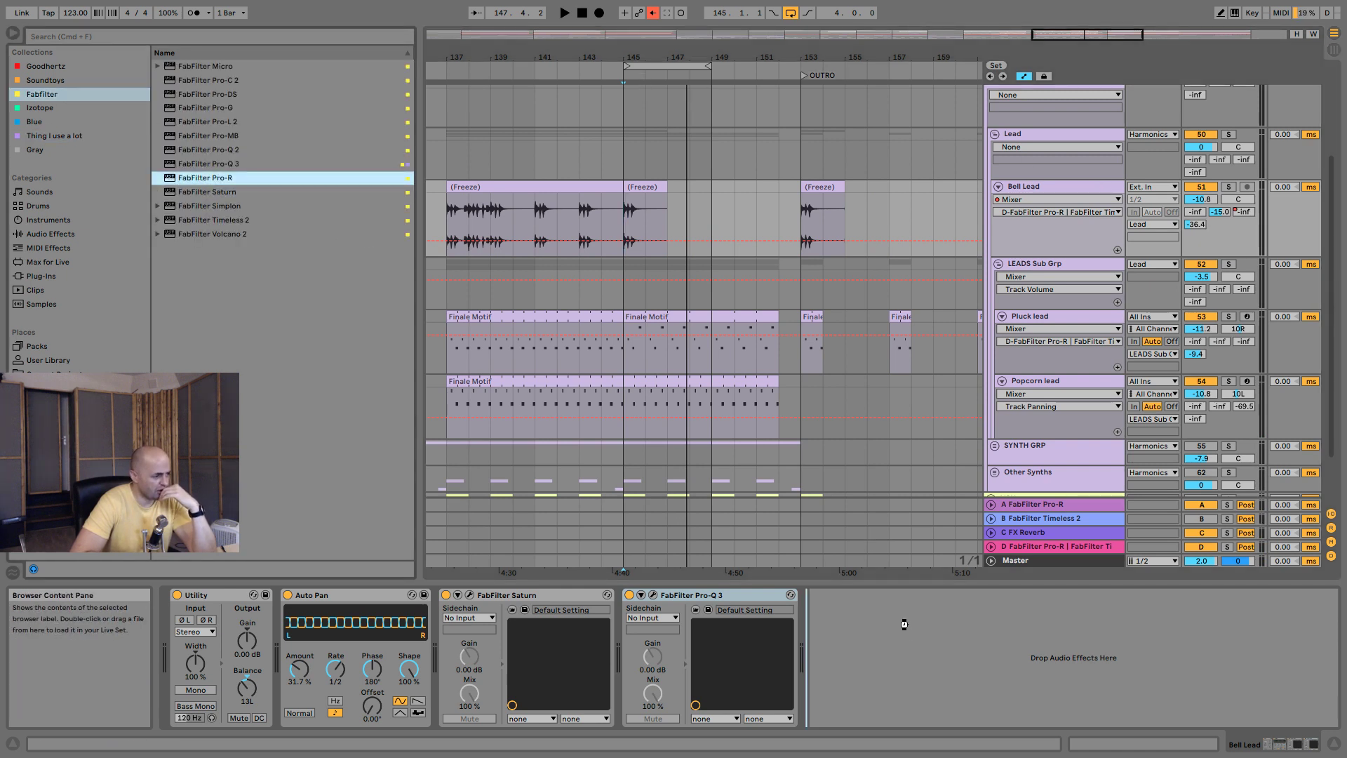
{"action": "left_click_drag", "start_coordinate": [904, 623], "coordinate": [904, 624]}
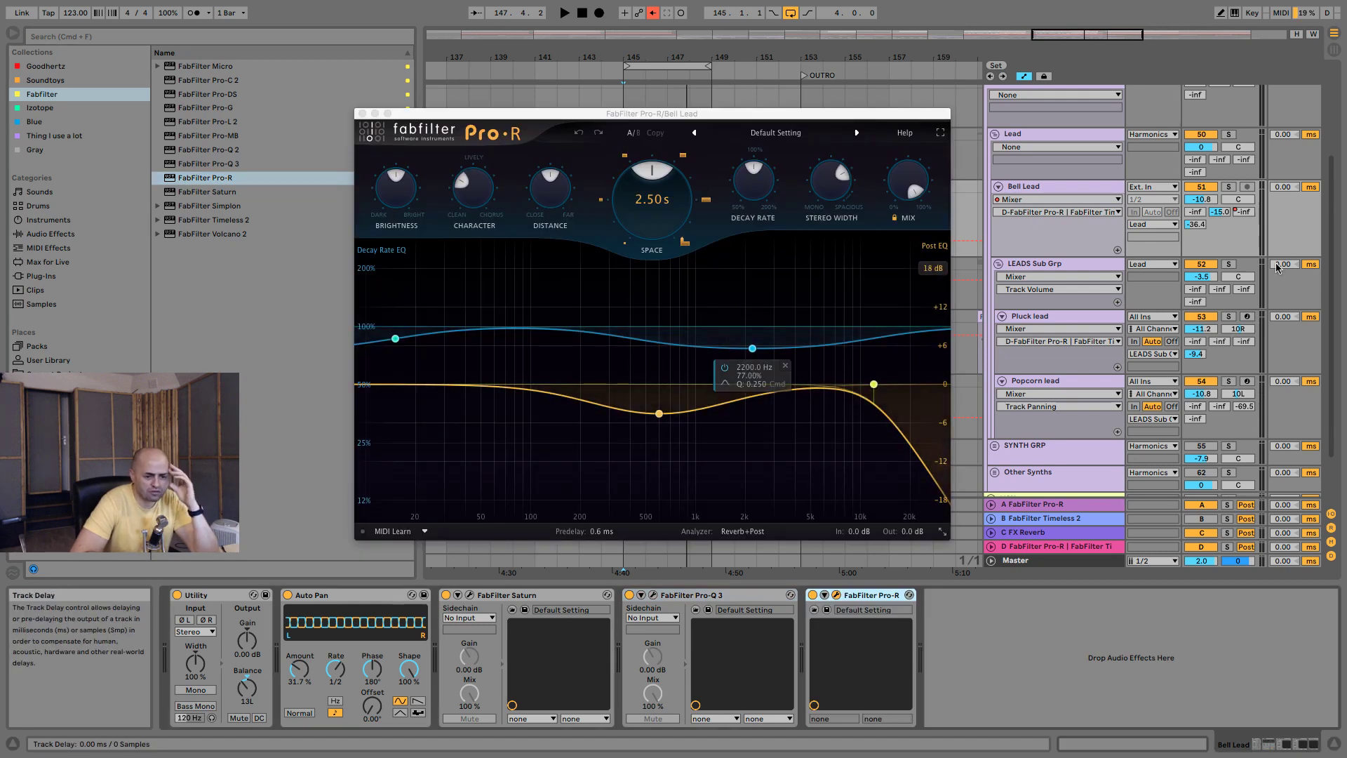
Solo the Bell Lead with its send D at -inf, and raise Pro-R's Space to 5.25 s while listening.
{"action": "left_click", "coordinate": [1228, 187]}
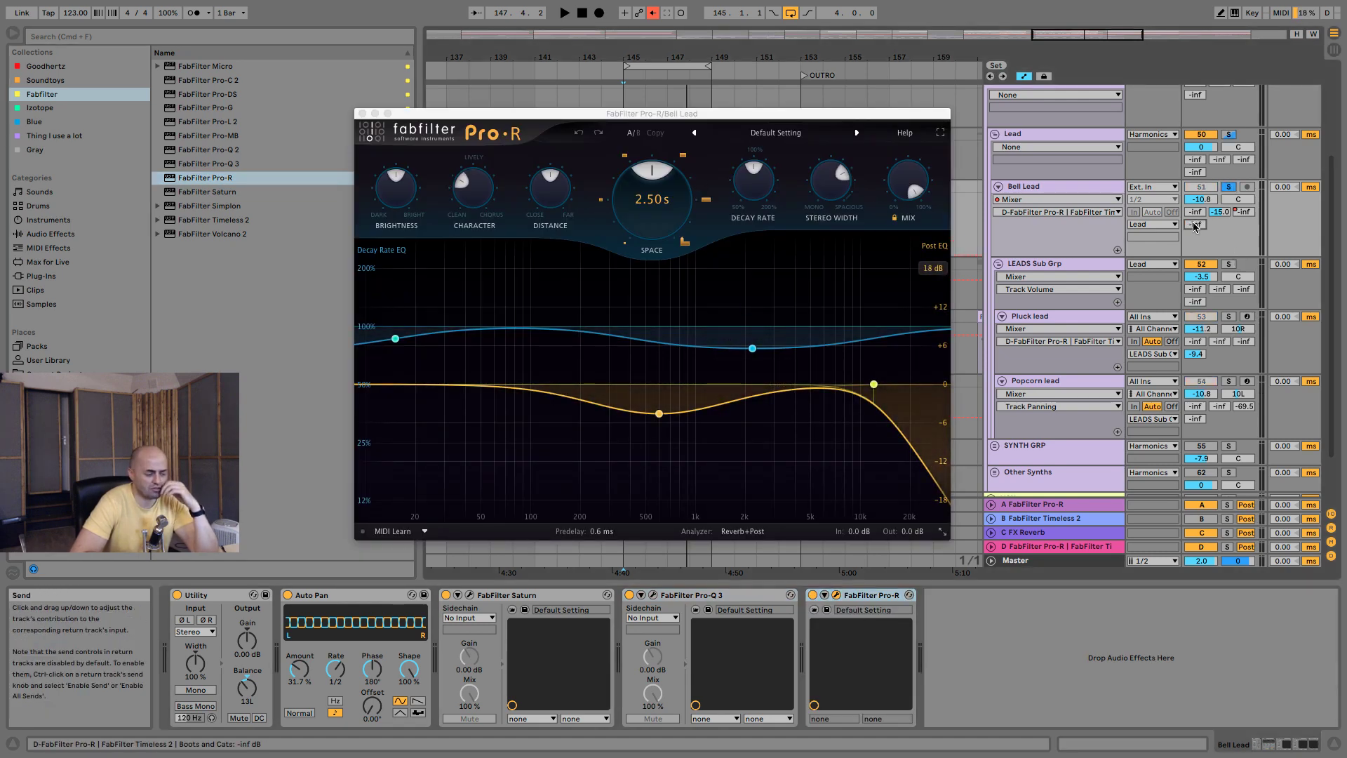
{"action": "left_click_drag", "start_coordinate": [693, 225], "coordinate": [660, 197]}
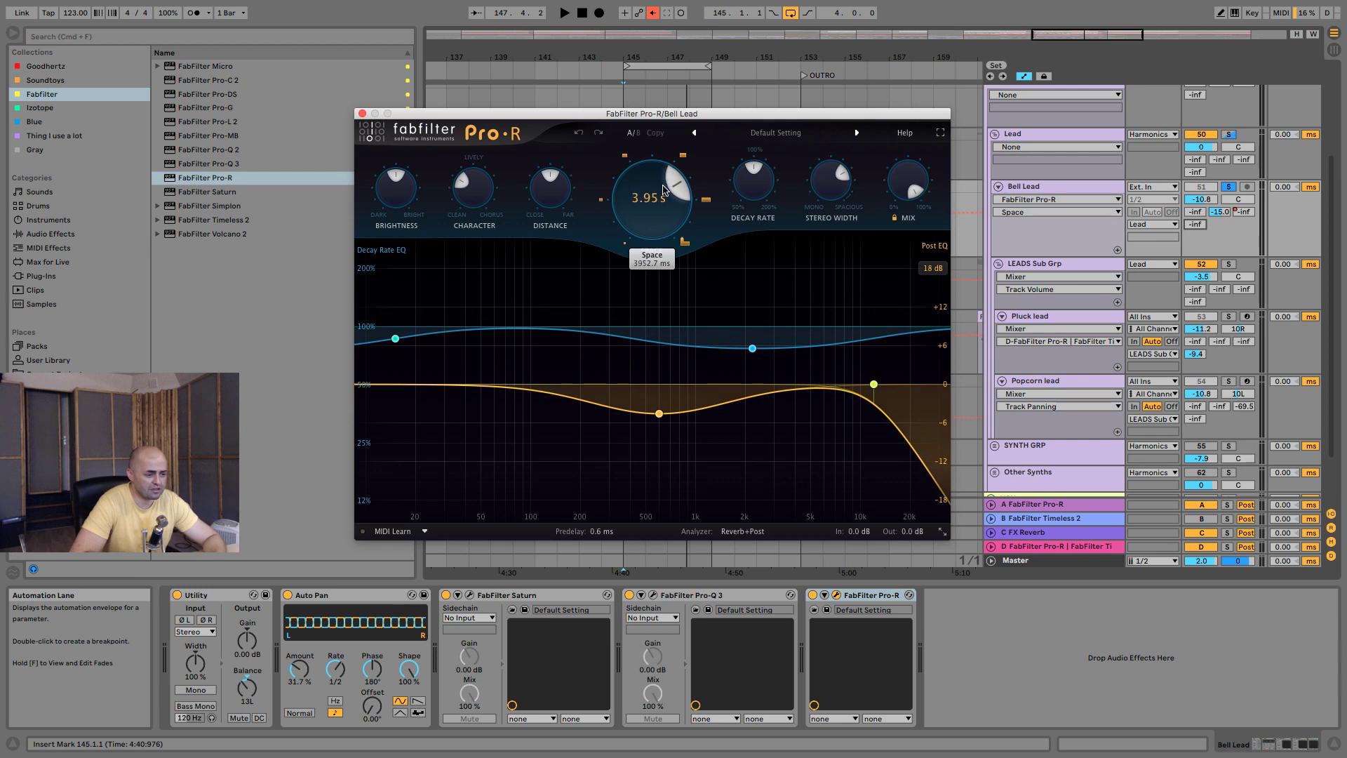
{"action": "key", "text": "space"}
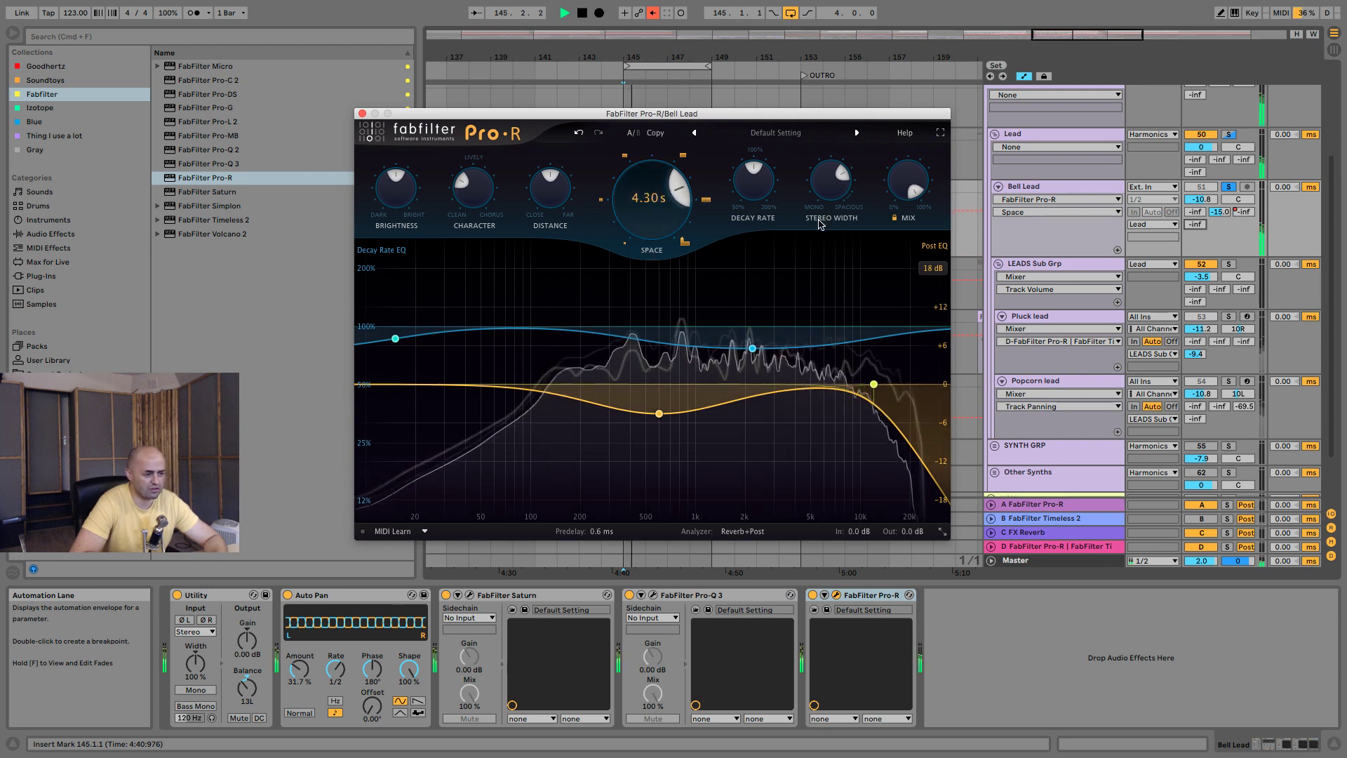
{"action": "left_click_drag", "start_coordinate": [645, 204], "coordinate": [669, 192]}
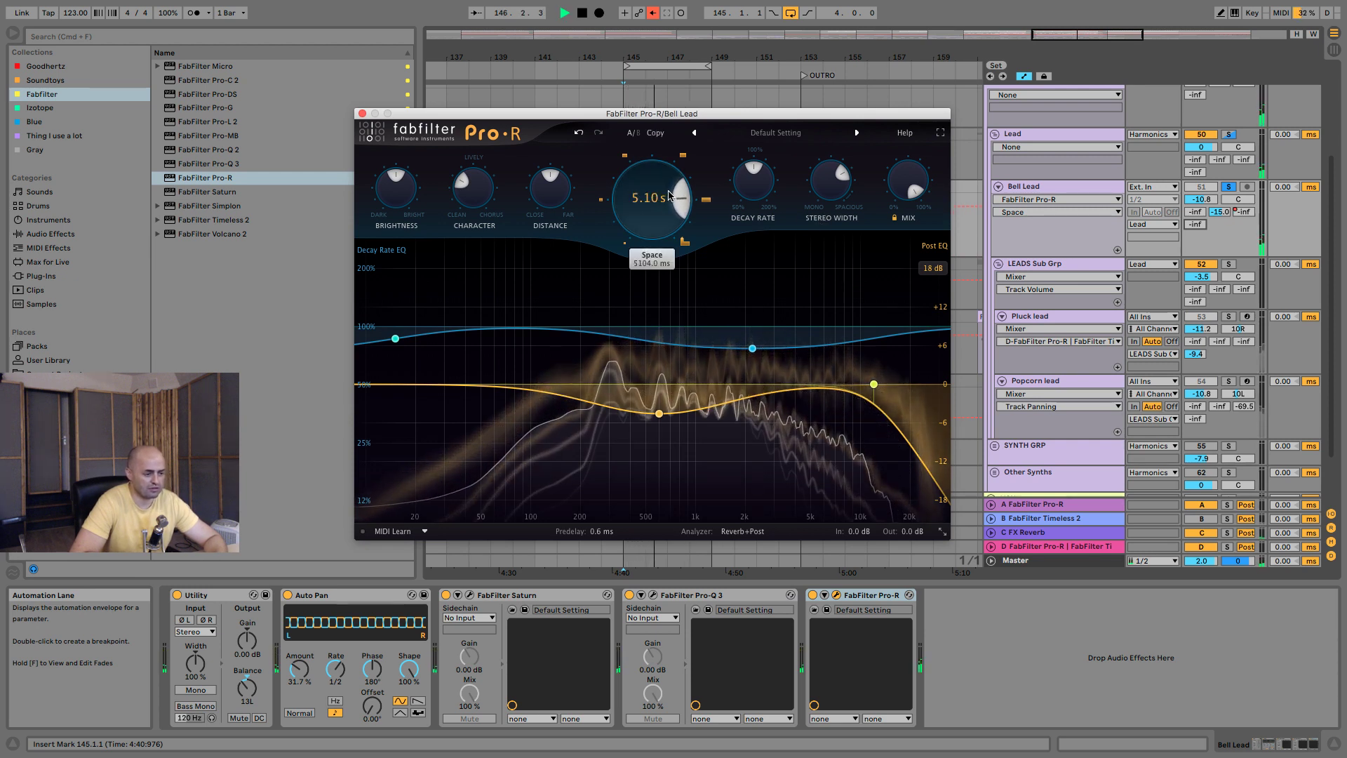
{"action": "key", "text": "space"}
{"action": "key", "text": "space"}
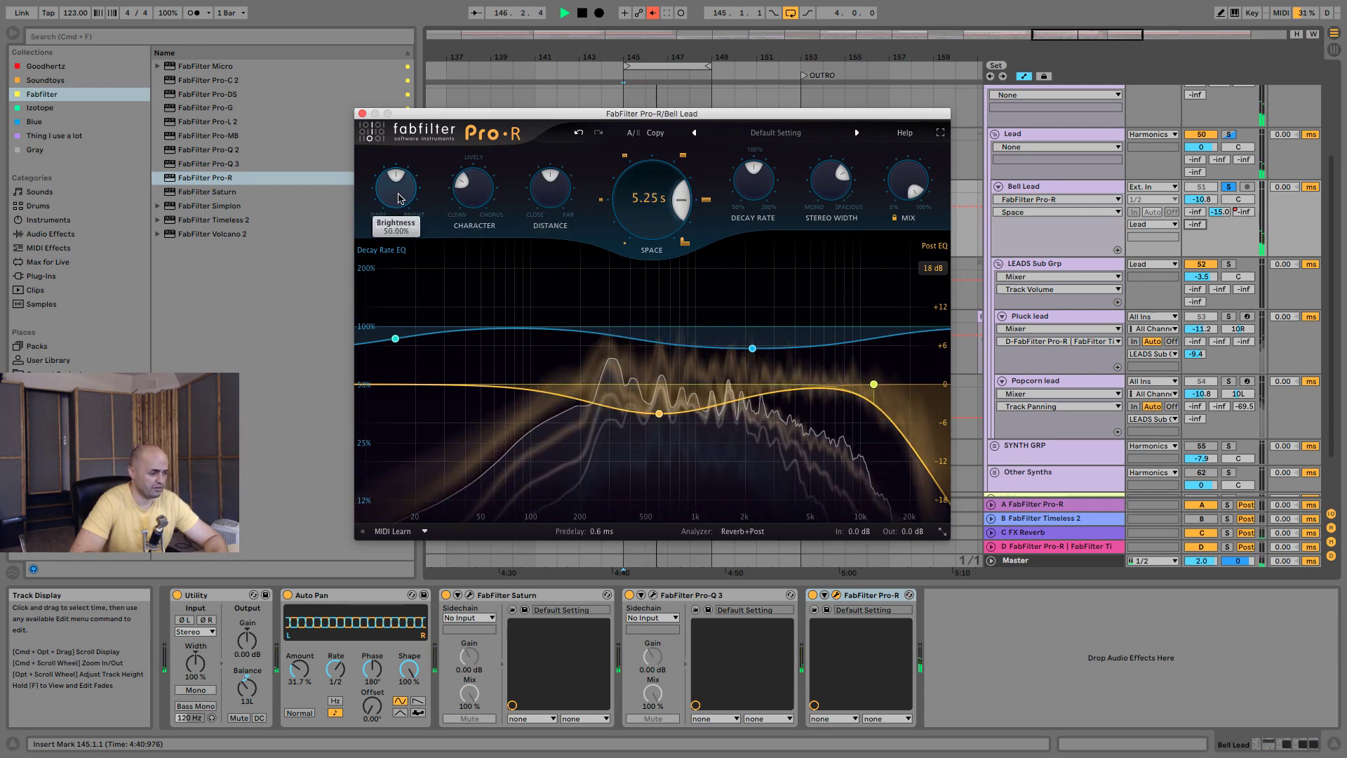
Raise Pro-R's Brightness and set its Stereo Width to about 110.9% on the Bell Lead.
{"action": "left_click_drag", "start_coordinate": [397, 195], "coordinate": [407, 183]}
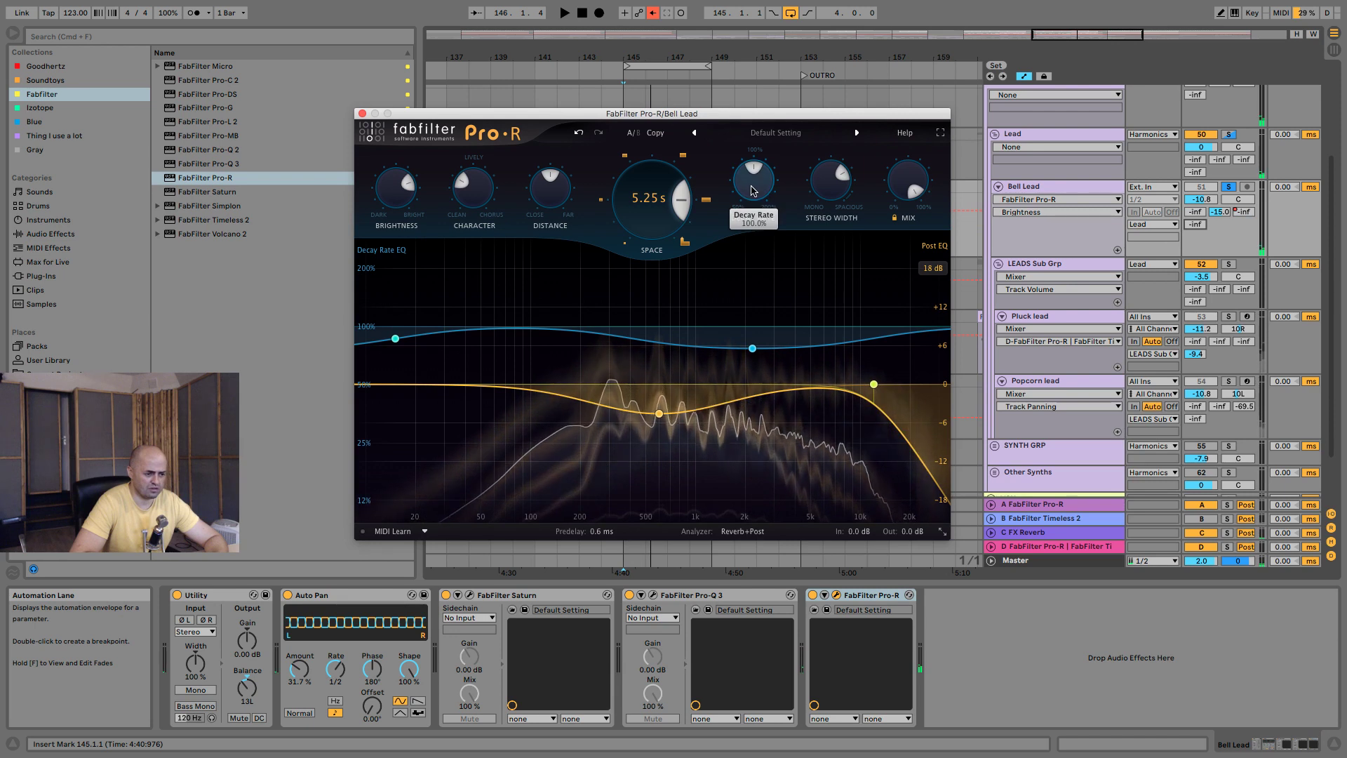
{"action": "mouse_move", "coordinate": [838, 188]}
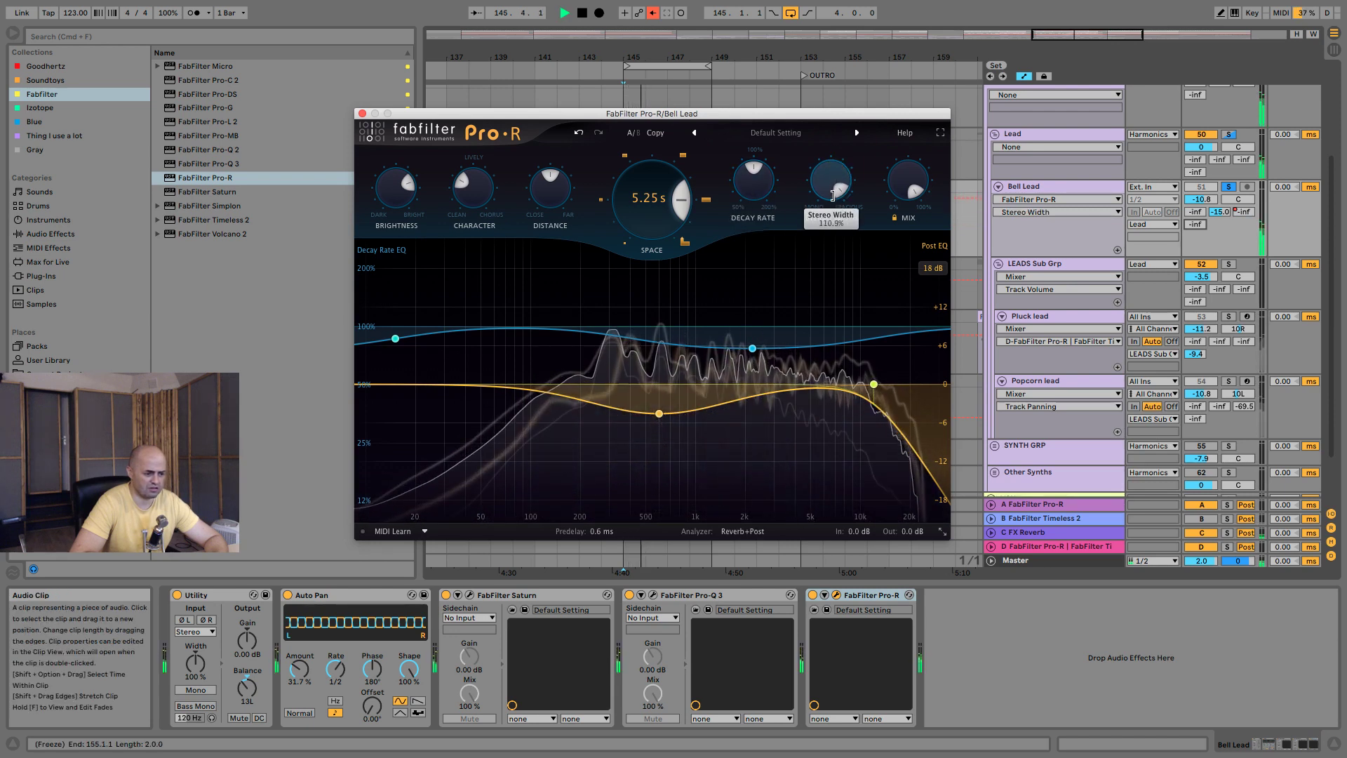
{"action": "mouse_move", "coordinate": [900, 191]}
{"action": "key", "text": "space"}
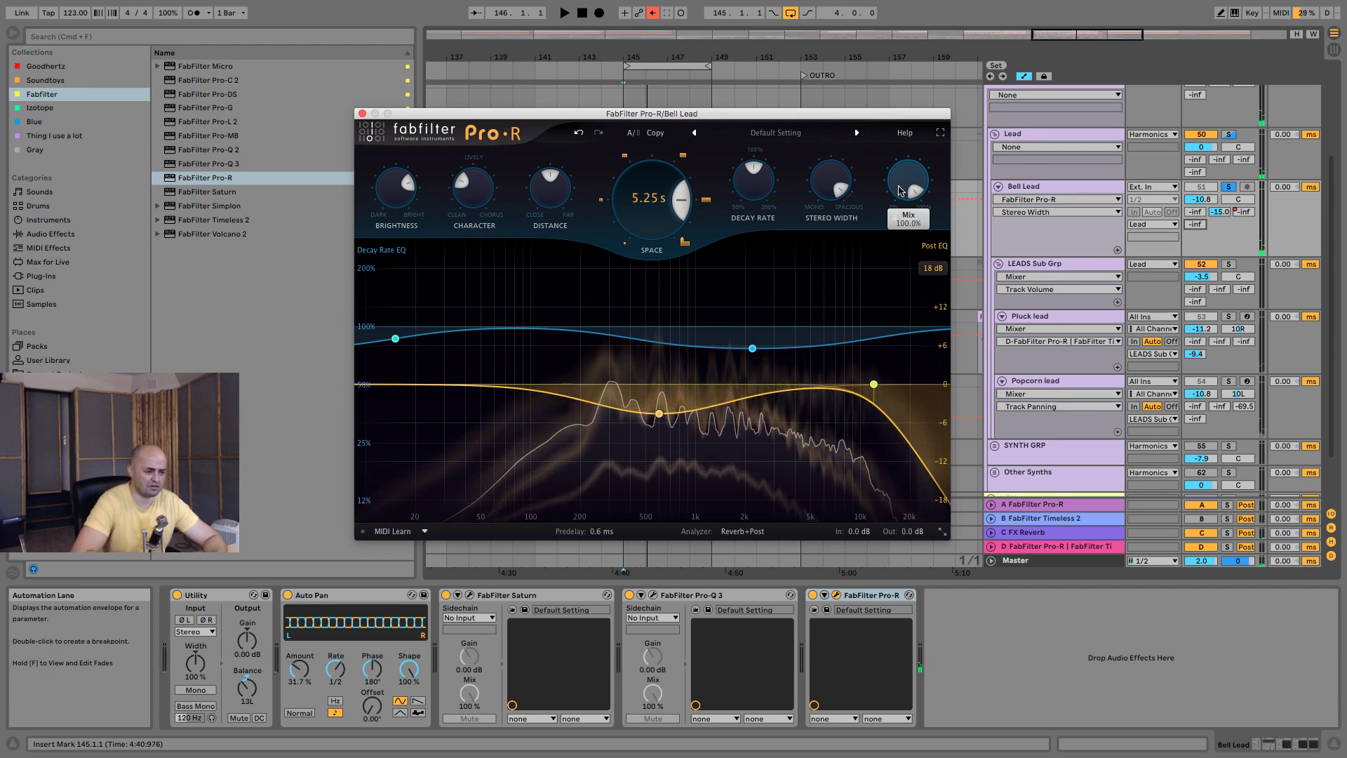
Set Pro-R's Space to 6.18 s and its Mix to about 34.3% on the Bell Lead while listening with the other tracks.
{"action": "scroll", "coordinate": [684, 197], "scroll_direction": "down", "scroll_amount": 5}
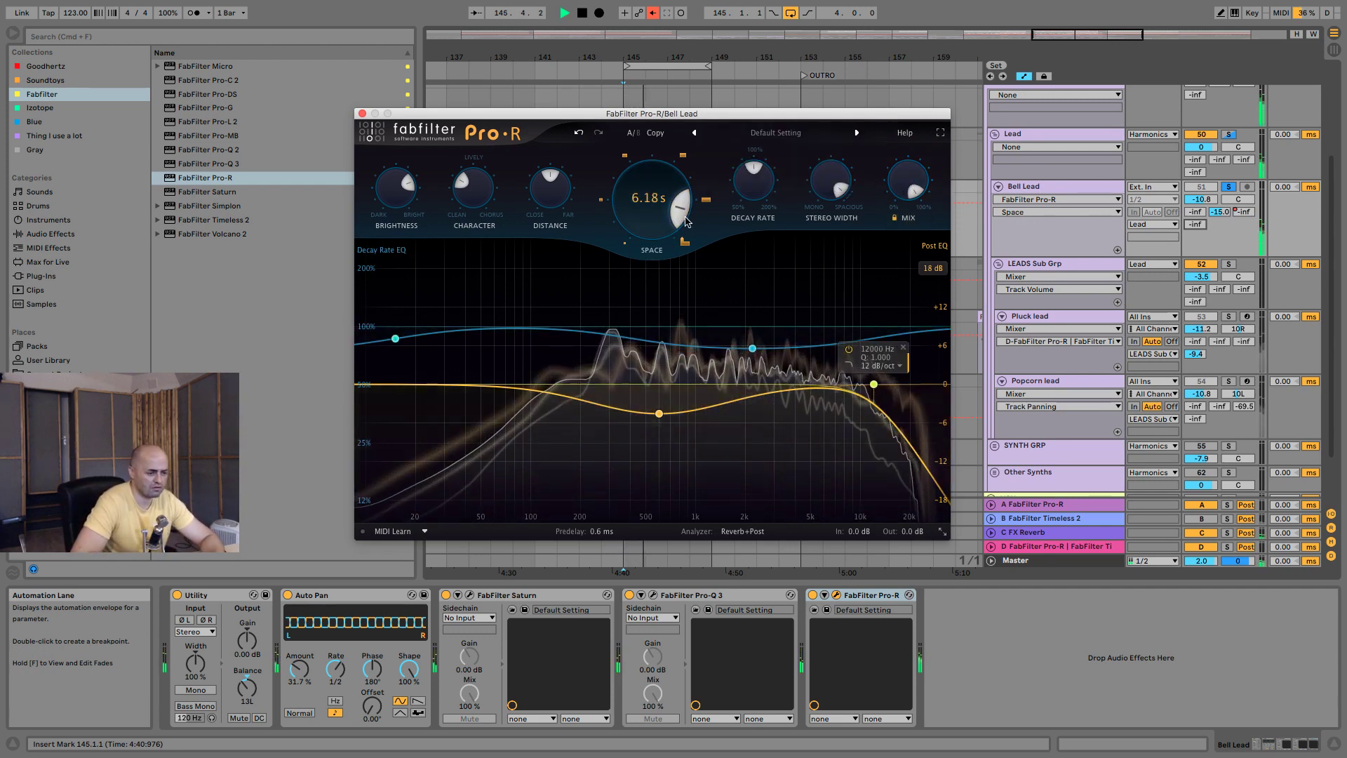
{"action": "key", "text": "space"}
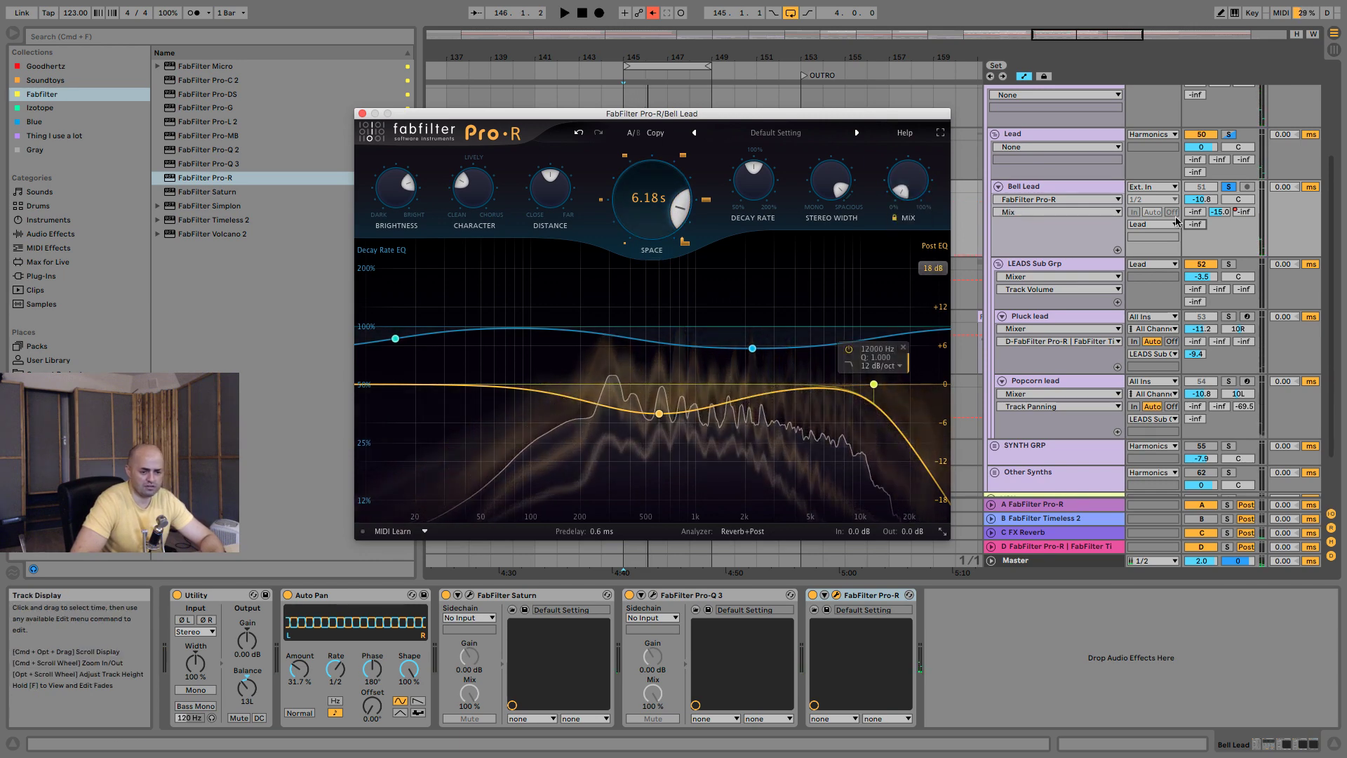
{"action": "key", "text": "space"}
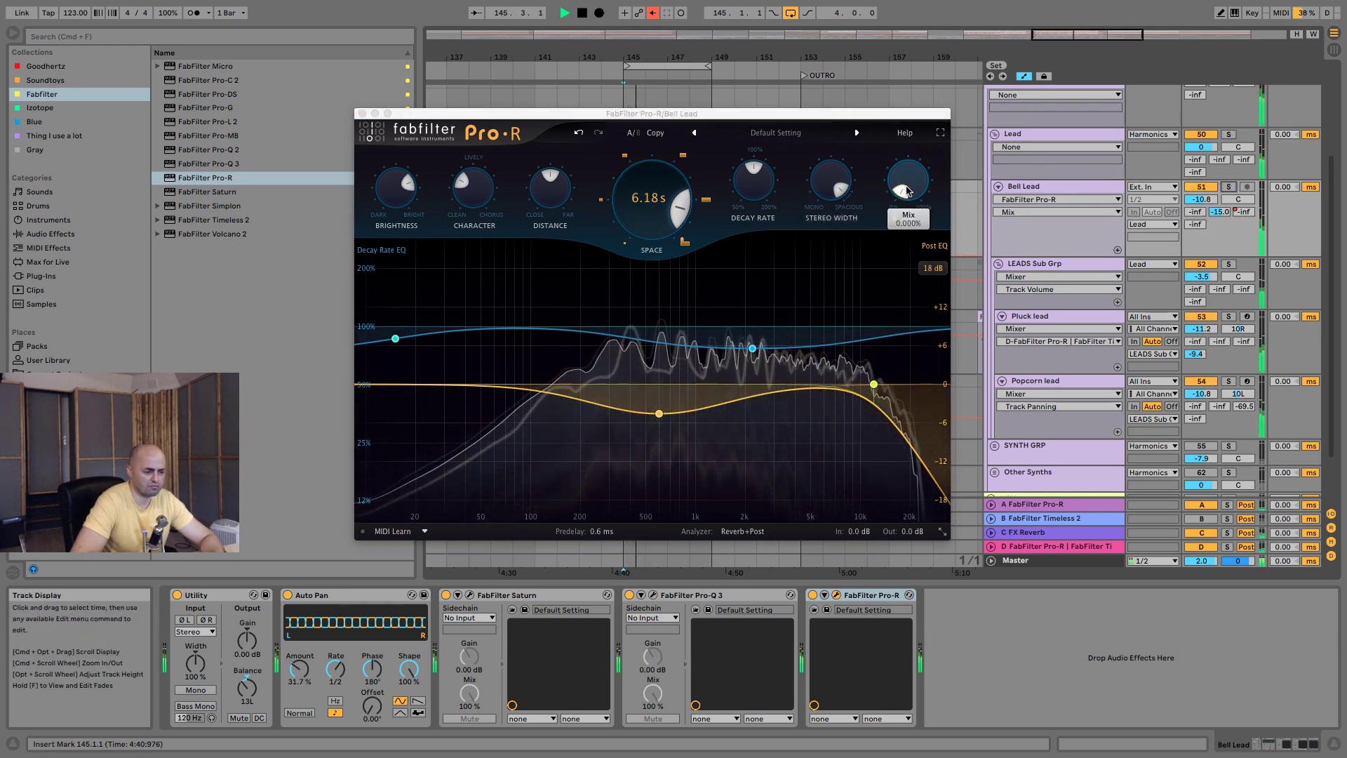
{"action": "left_click_drag", "start_coordinate": [907, 191], "coordinate": [906, 178]}
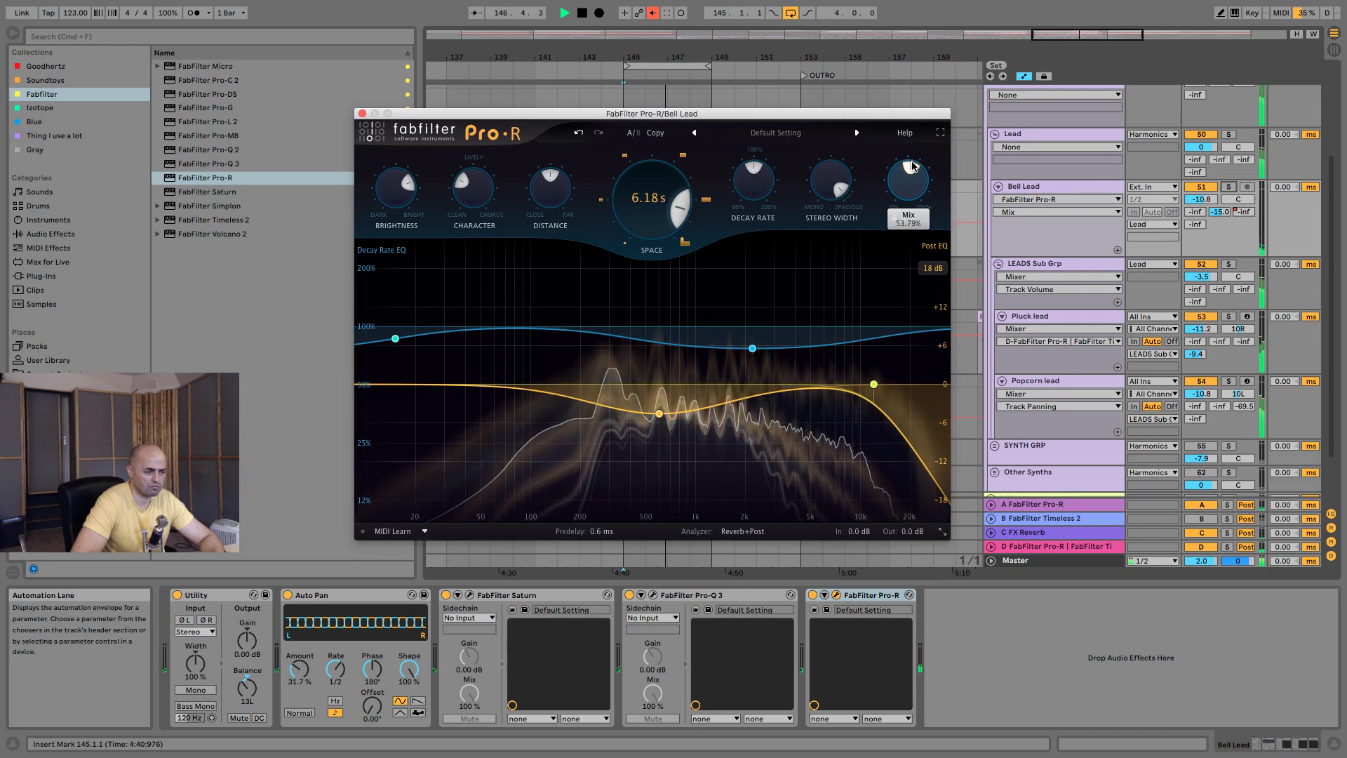
{"action": "left_click", "coordinate": [362, 113]}
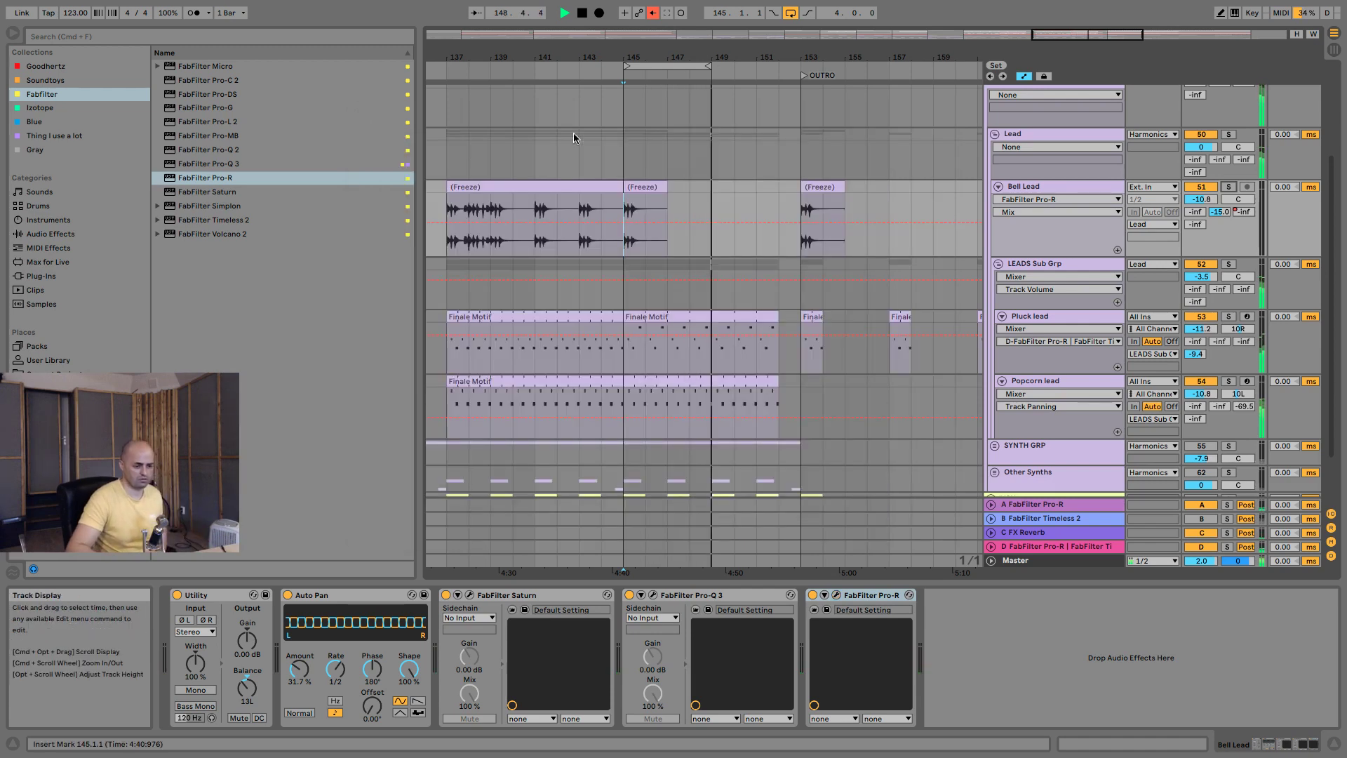
{"action": "left_click", "coordinate": [843, 597]}
{"action": "mouse_move", "coordinate": [905, 177]}
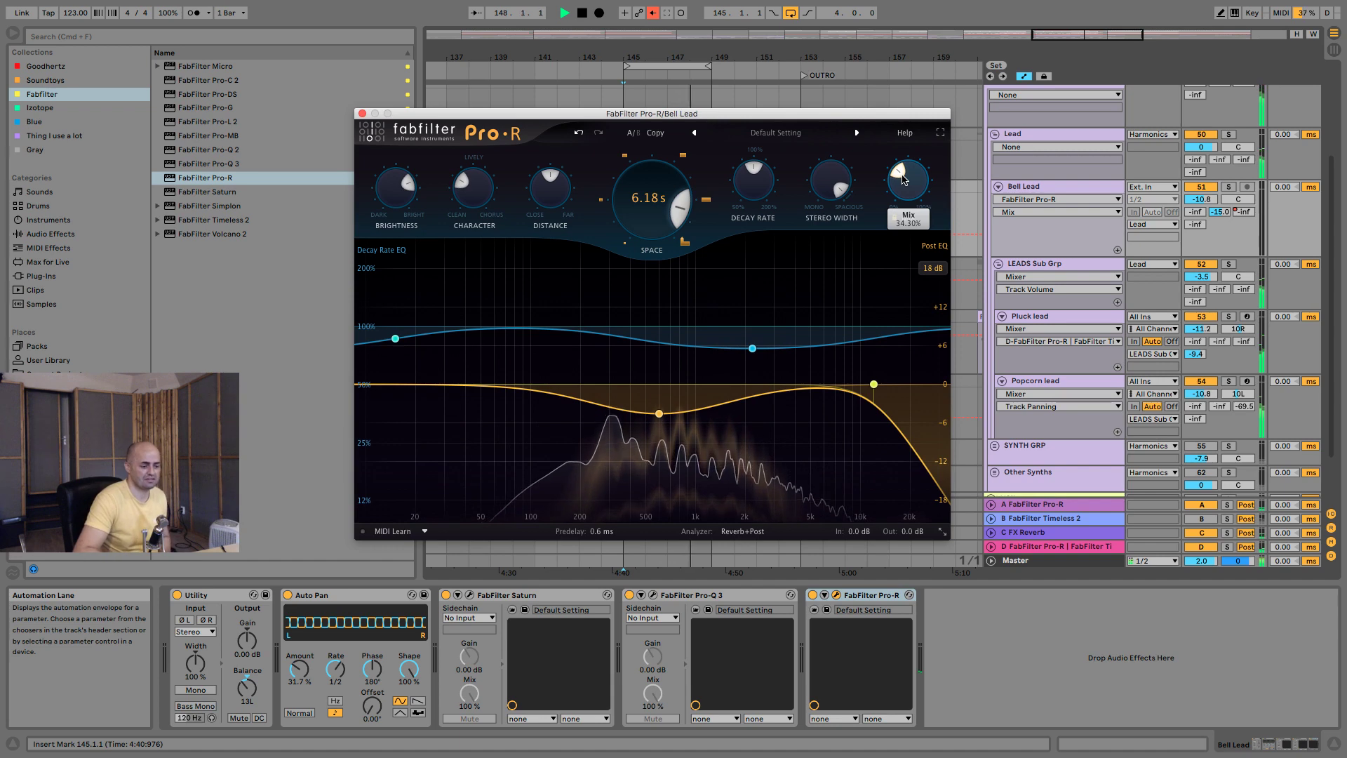
Solo return B, FabFilter Timeless 2, during playback and close the Bell Lead's Pro-R window.
{"action": "left_click", "coordinate": [1045, 535]}
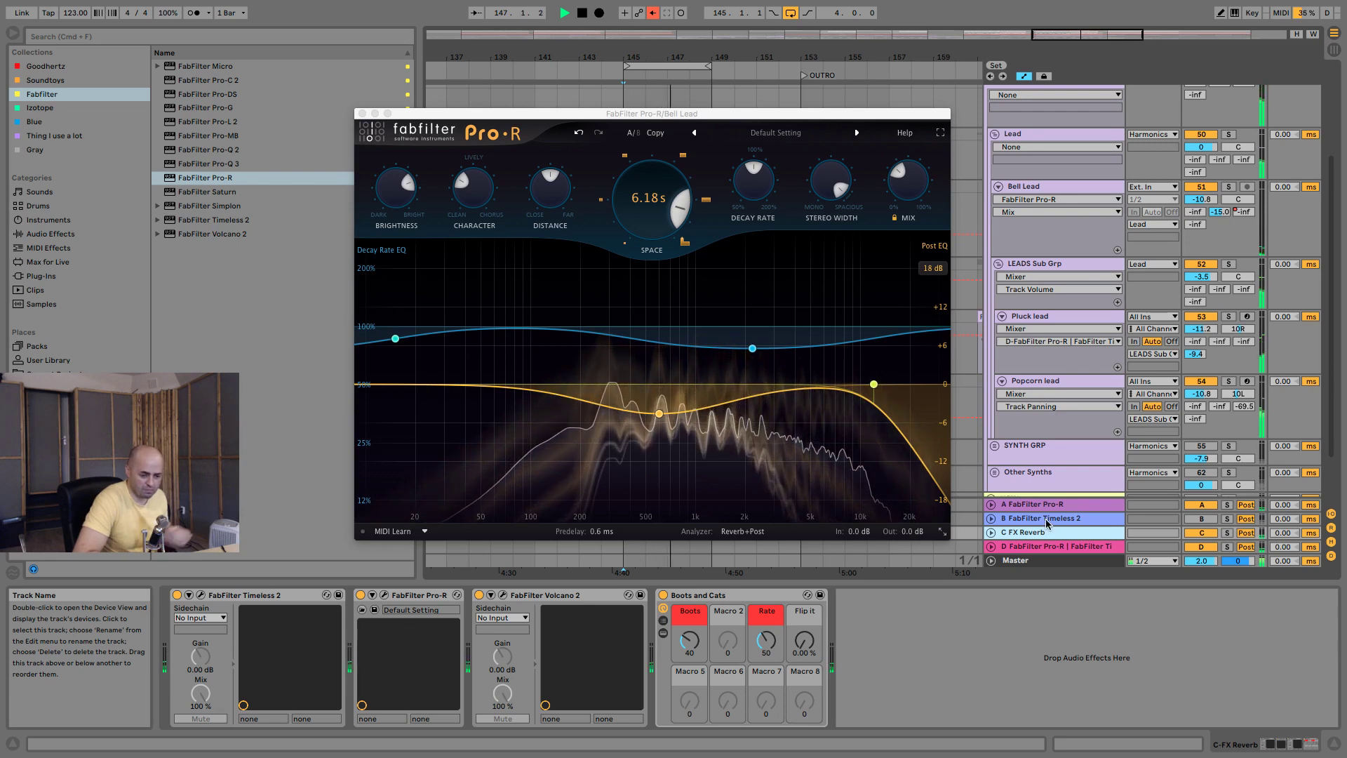
{"action": "left_click", "coordinate": [1124, 518]}
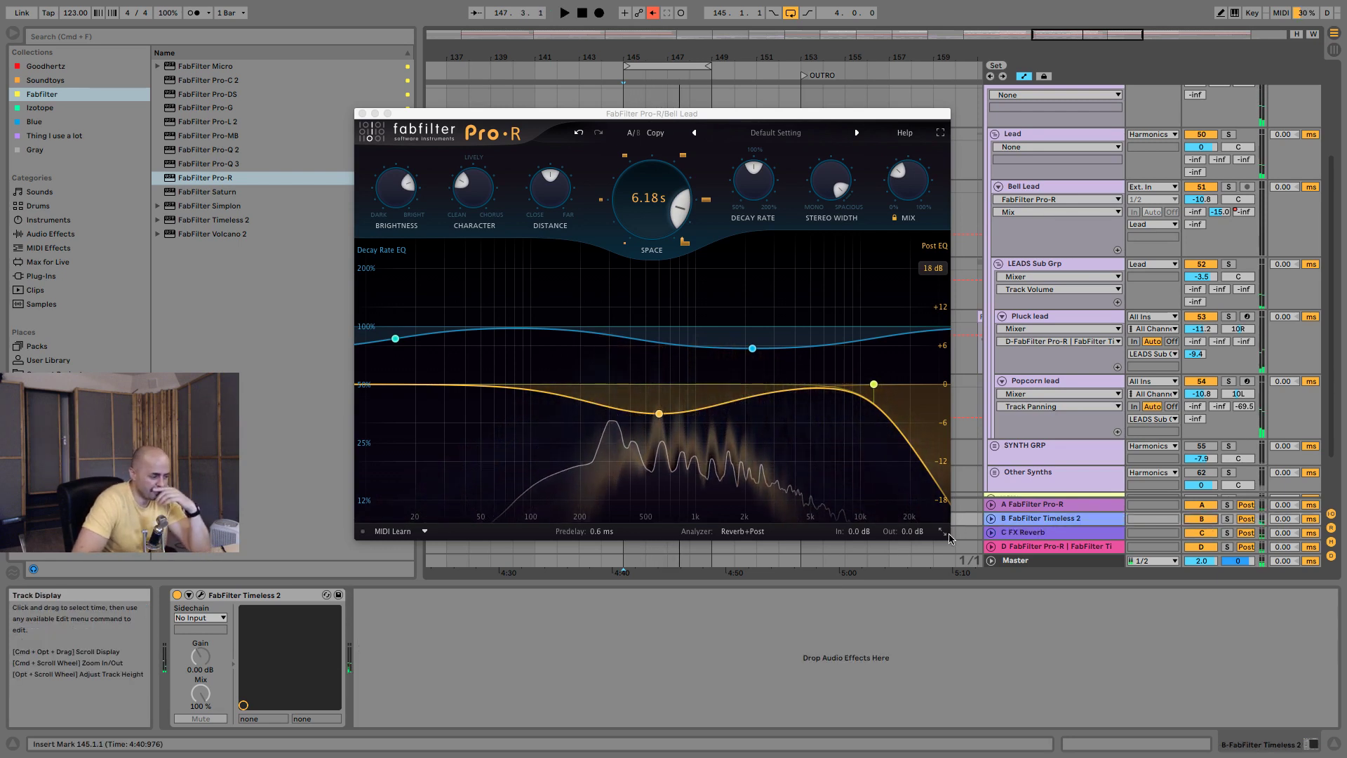
{"action": "key", "text": "space"}
{"action": "left_click", "coordinate": [1226, 518]}
{"action": "key", "text": "space"}
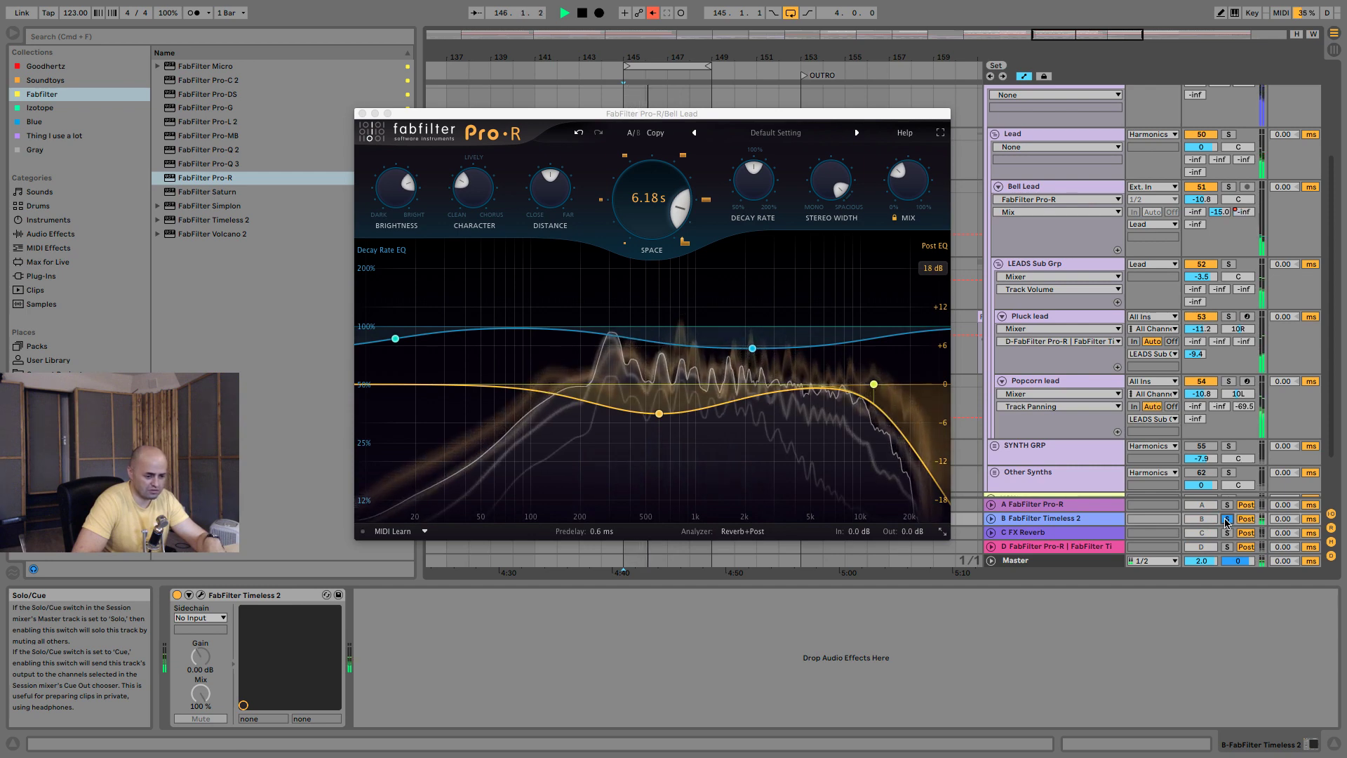
{"action": "left_click", "coordinate": [362, 113]}
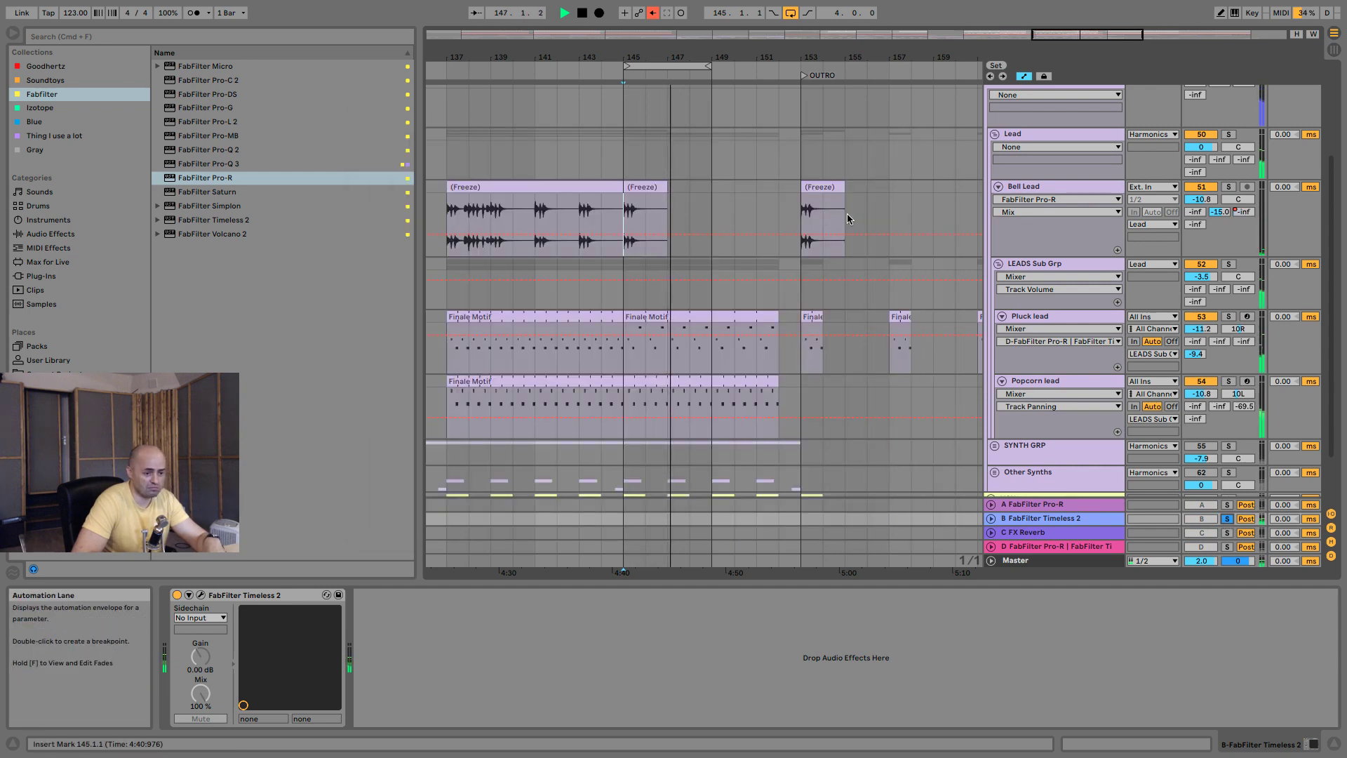
Fold the Harmonics group and unfold the Drums group and its Upbeat subgroup.
{"action": "scroll", "coordinate": [987, 203], "scroll_direction": "up", "scroll_amount": 5}
{"action": "left_click", "coordinate": [992, 196]}
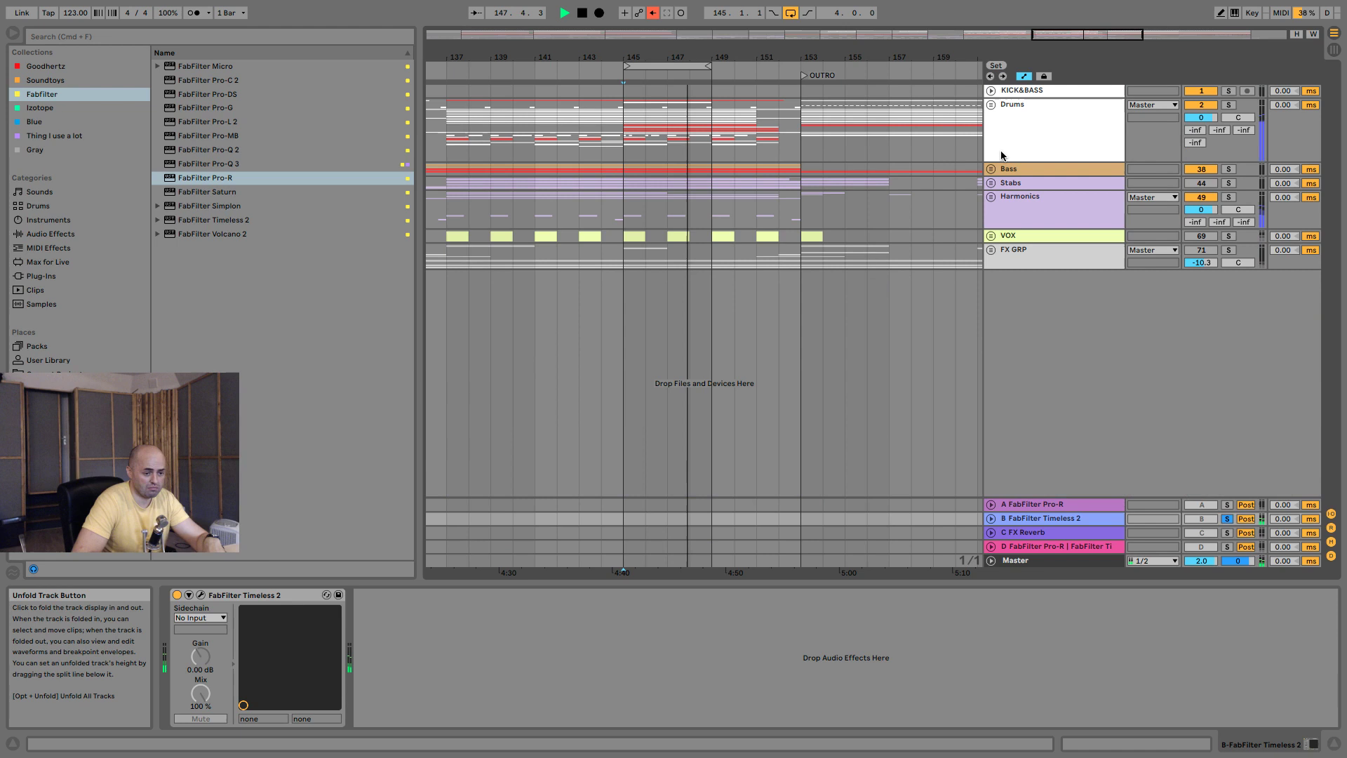
{"action": "left_click", "coordinate": [992, 103]}
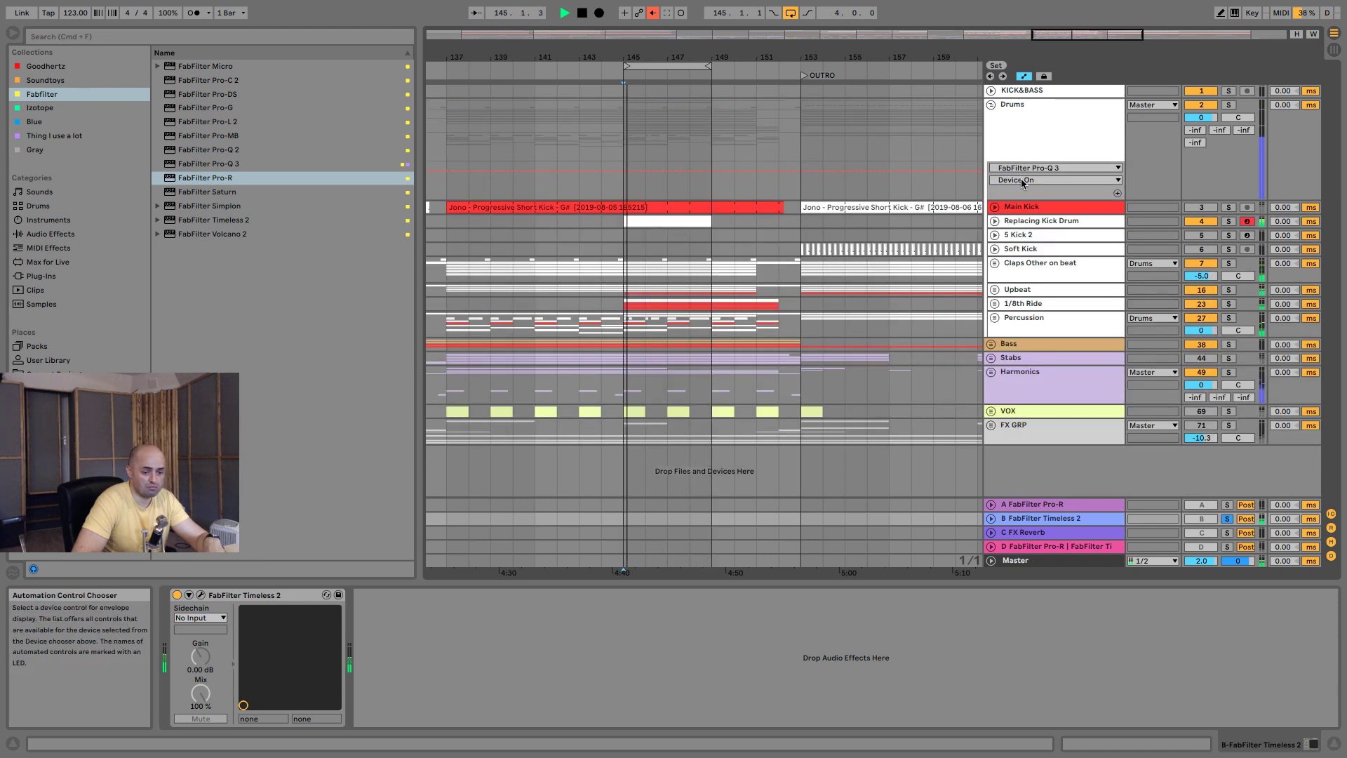
{"action": "left_click", "coordinate": [1006, 290]}
{"action": "left_click", "coordinate": [995, 290]}
{"action": "scroll", "coordinate": [1013, 301], "scroll_direction": "down", "scroll_amount": 1}
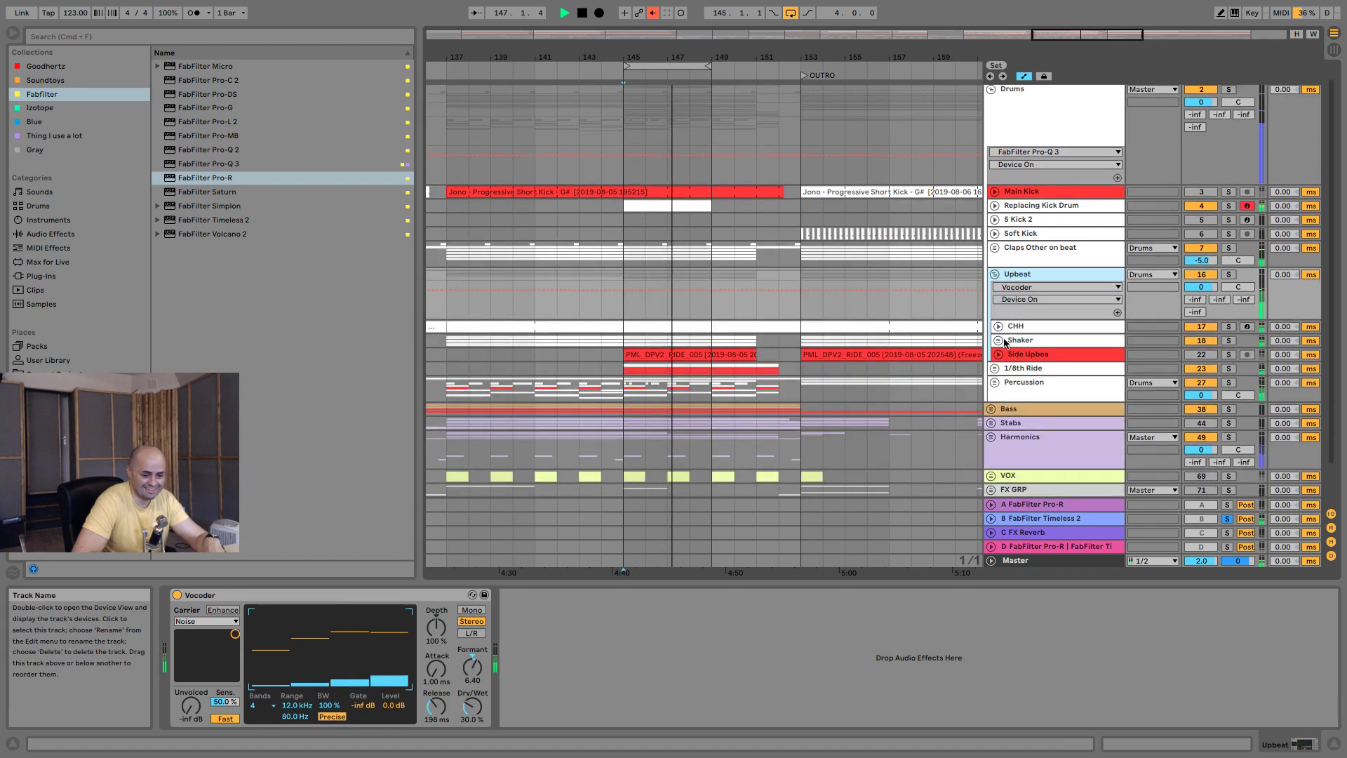
Unfold CHH and the Shaker group inside Upbeat, and turn CHH's send to return B down to -inf.
{"action": "left_click", "coordinate": [998, 327]}
{"action": "scroll", "coordinate": [1001, 343], "scroll_direction": "down", "scroll_amount": 1}
{"action": "left_click", "coordinate": [999, 378]}
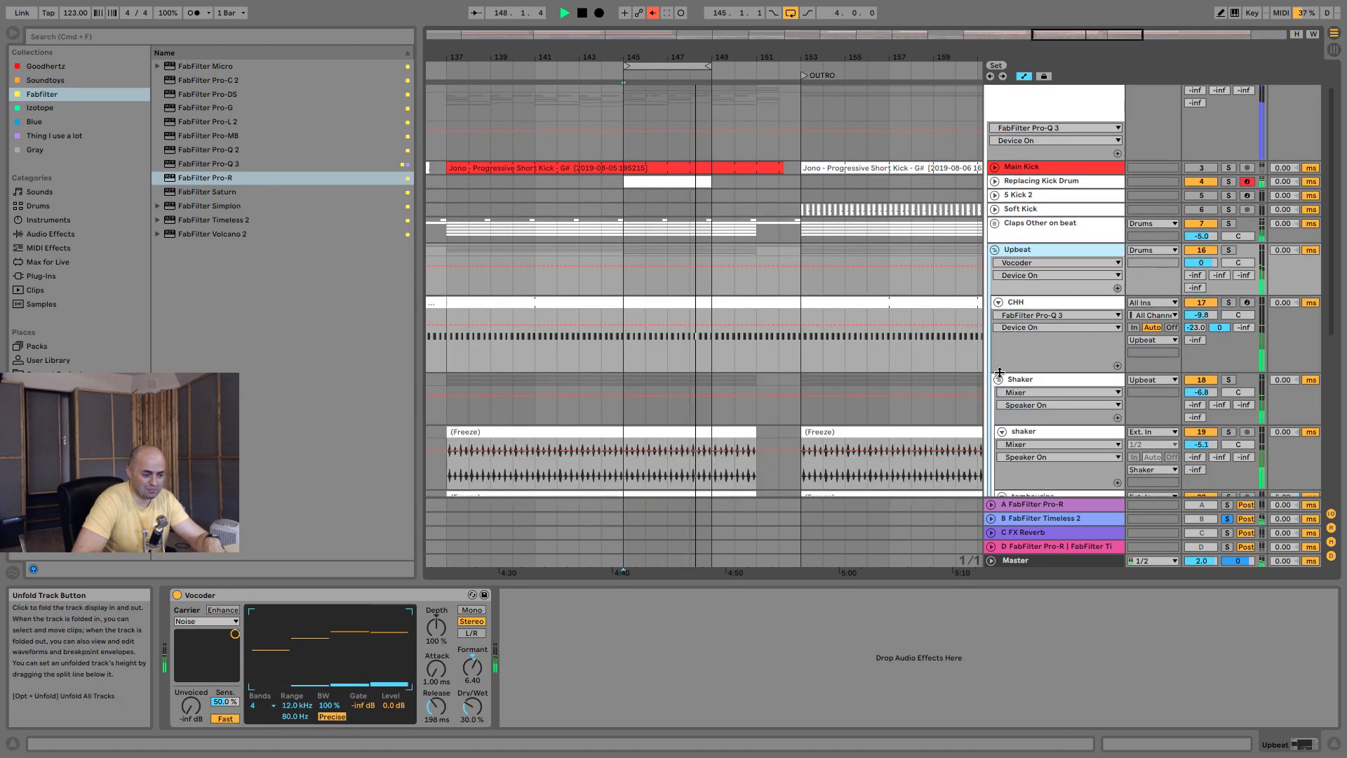
{"action": "scroll", "coordinate": [1001, 375], "scroll_direction": "down", "scroll_amount": 3}
{"action": "scroll", "coordinate": [1001, 376], "scroll_direction": "down", "scroll_amount": 3}
{"action": "scroll", "coordinate": [1001, 378], "scroll_direction": "up", "scroll_amount": 3}
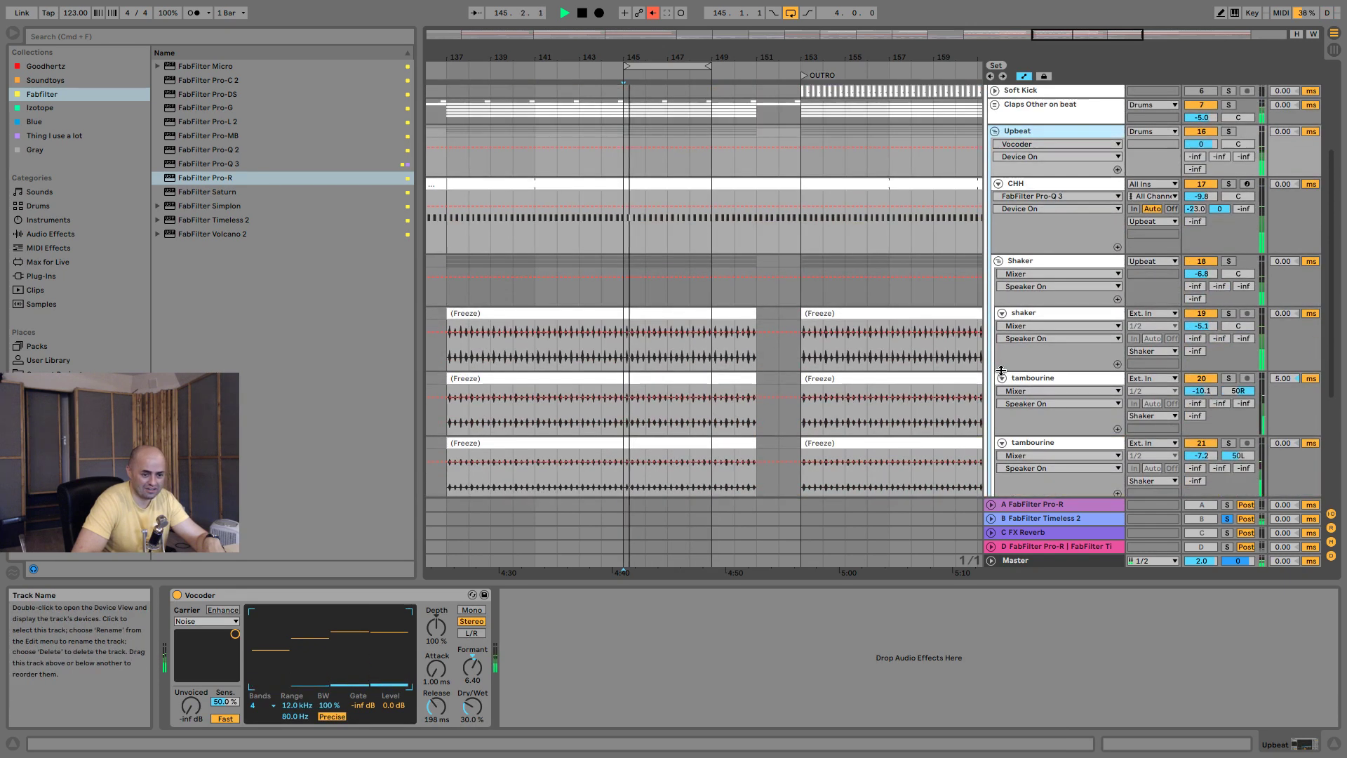
{"action": "left_click_drag", "start_coordinate": [1219, 238], "coordinate": [1219, 267]}
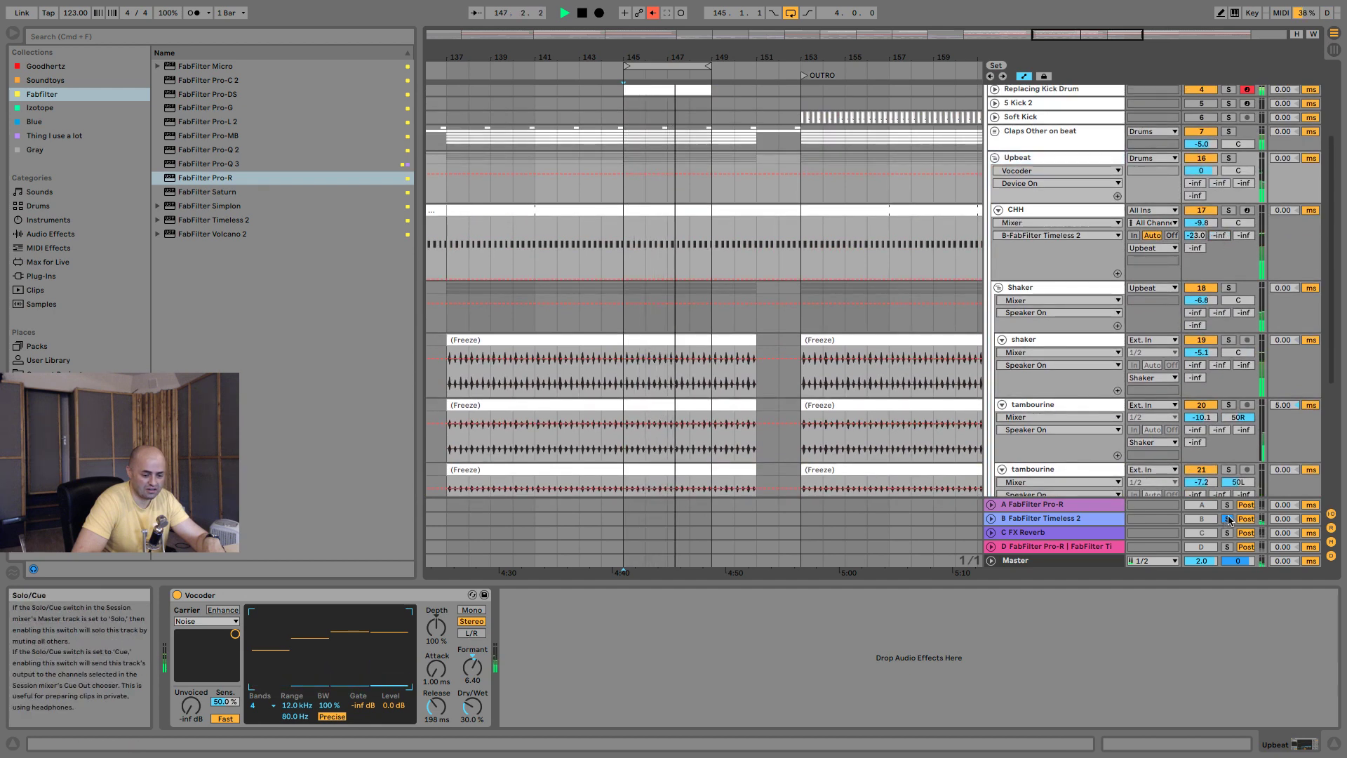
Unsolo return B, fold the CHH track and the Upbeat group, and stop playback.
{"action": "left_click", "coordinate": [998, 210]}
{"action": "left_click", "coordinate": [998, 163]}
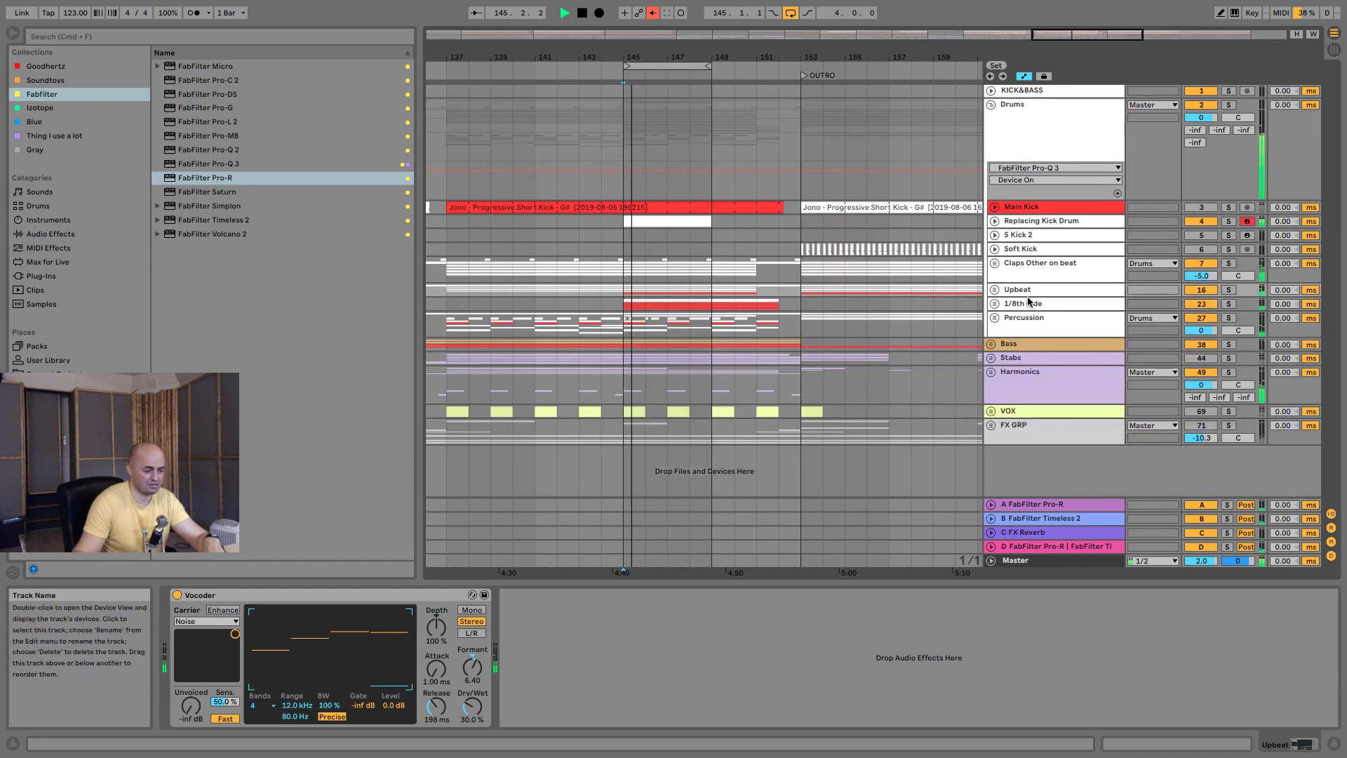
{"action": "key", "text": "space"}
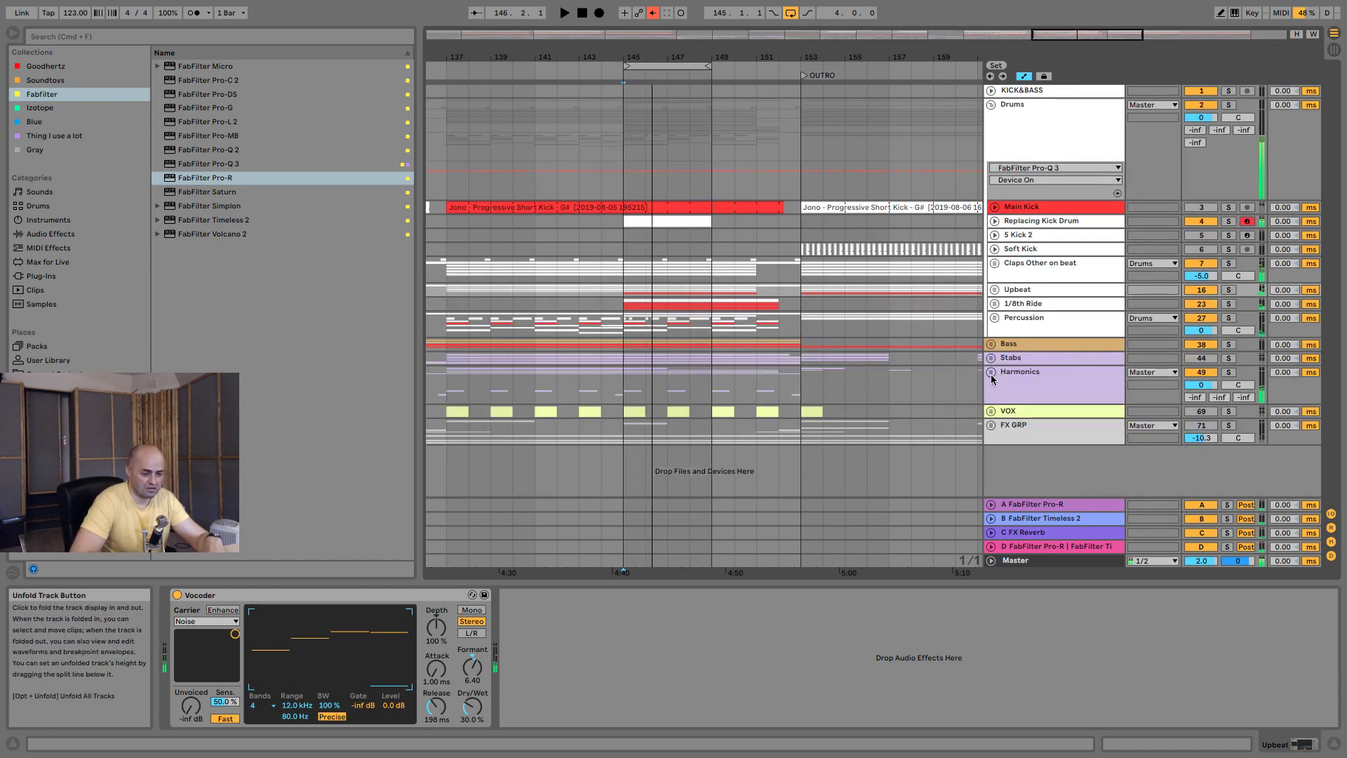
Unfold the Harmonics group and rename return B, FabFilter Timeless 2, as FX Delay.
{"action": "left_click", "coordinate": [991, 372]}
{"action": "scroll", "coordinate": [1041, 369], "scroll_direction": "down", "scroll_amount": 3}
{"action": "scroll", "coordinate": [1019, 407], "scroll_direction": "down", "scroll_amount": 2}
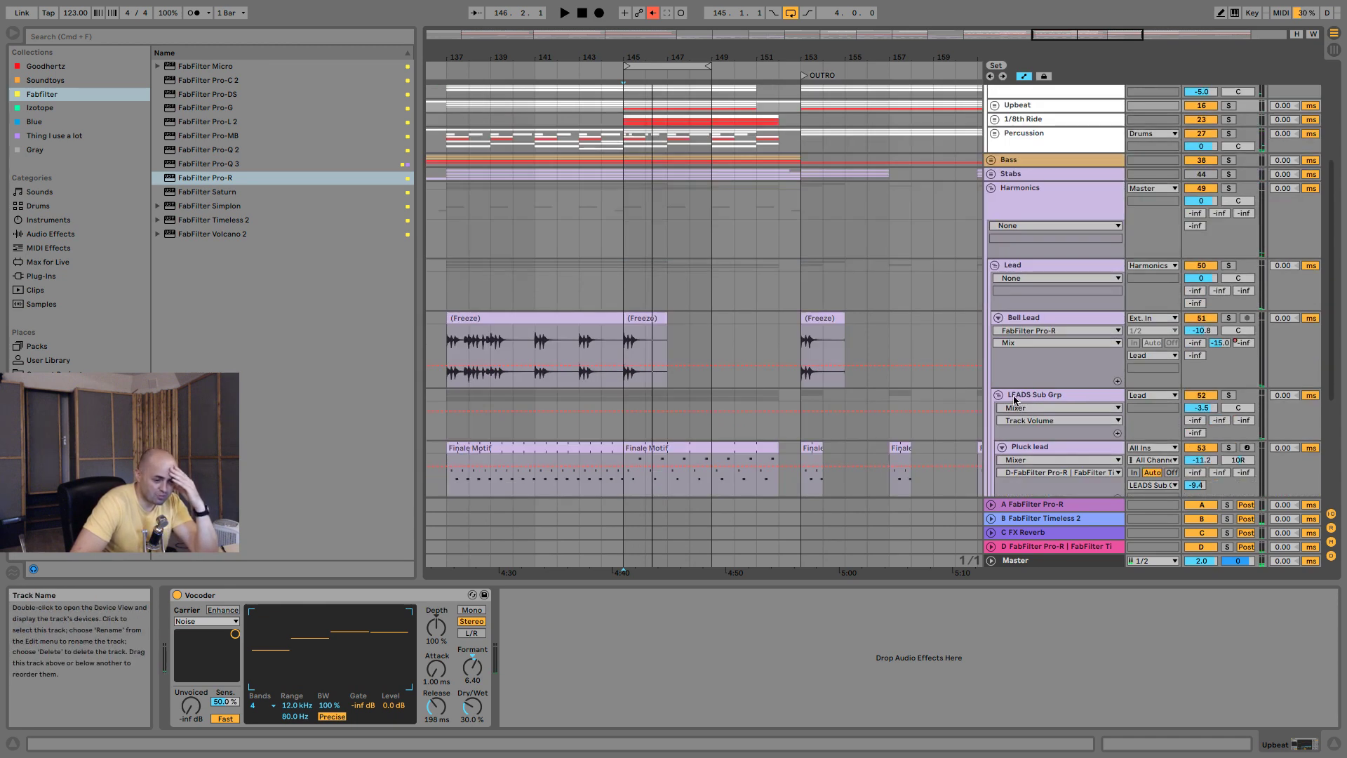
{"action": "left_click", "coordinate": [1038, 519]}
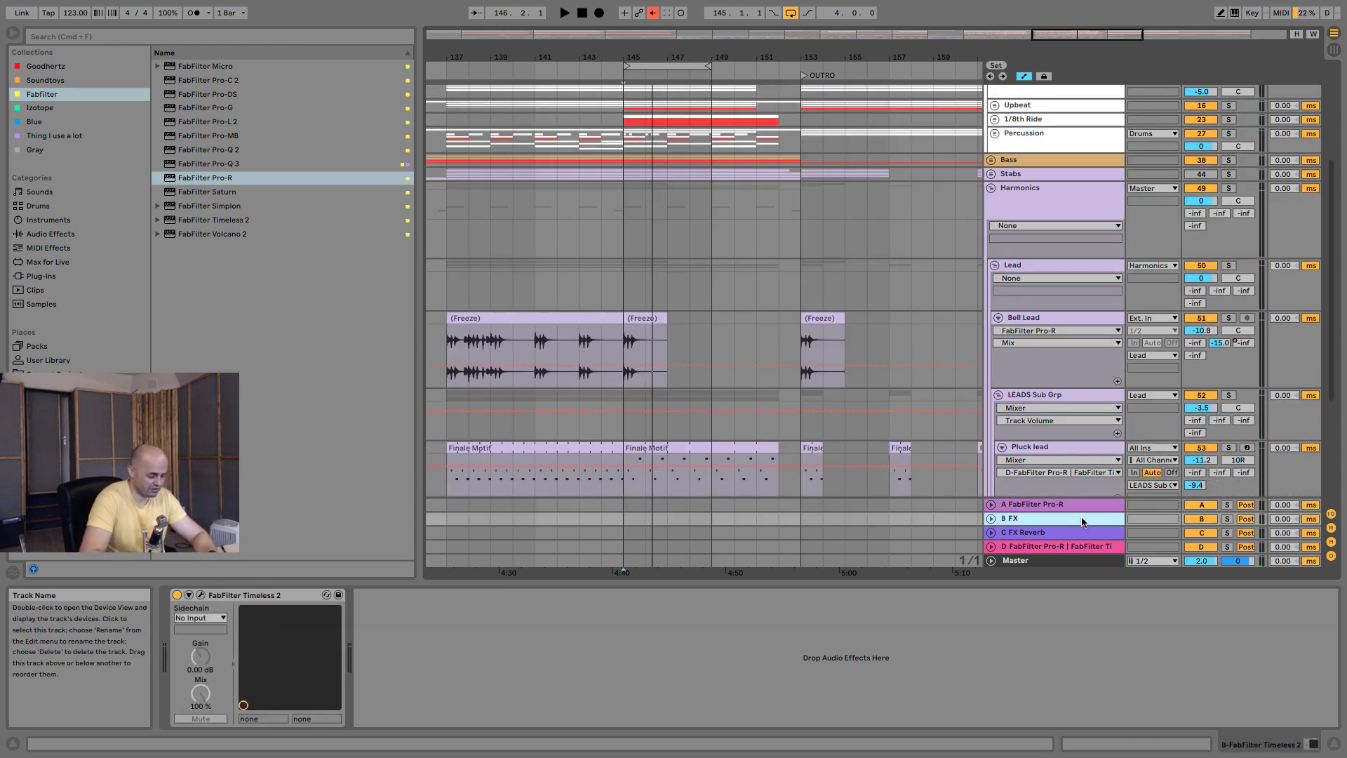
{"action": "key", "text": "Return"}
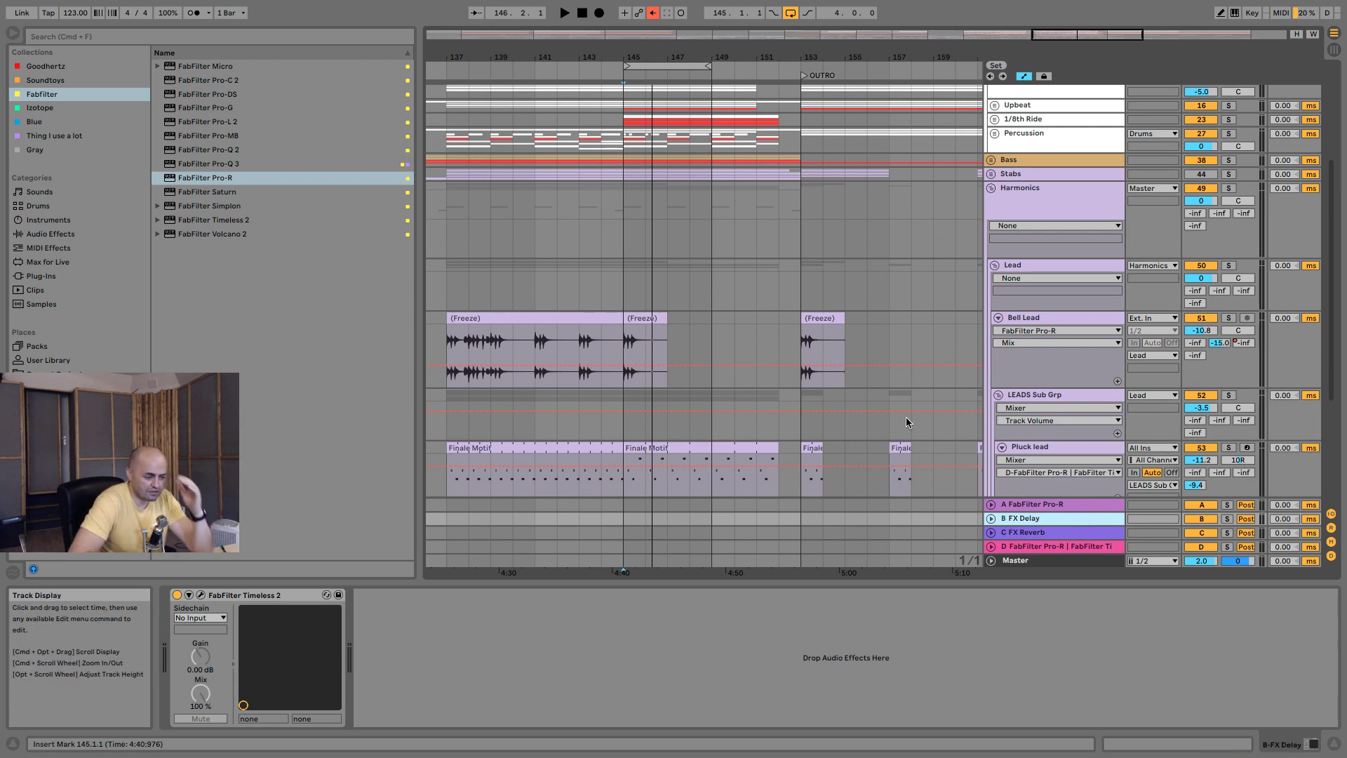
Automate the Bell Lead's FX Delay send at -inf with a 0.0 dB step over the last bell hit of bar 145.
{"action": "left_click_drag", "start_coordinate": [639, 53], "coordinate": [639, 98]}
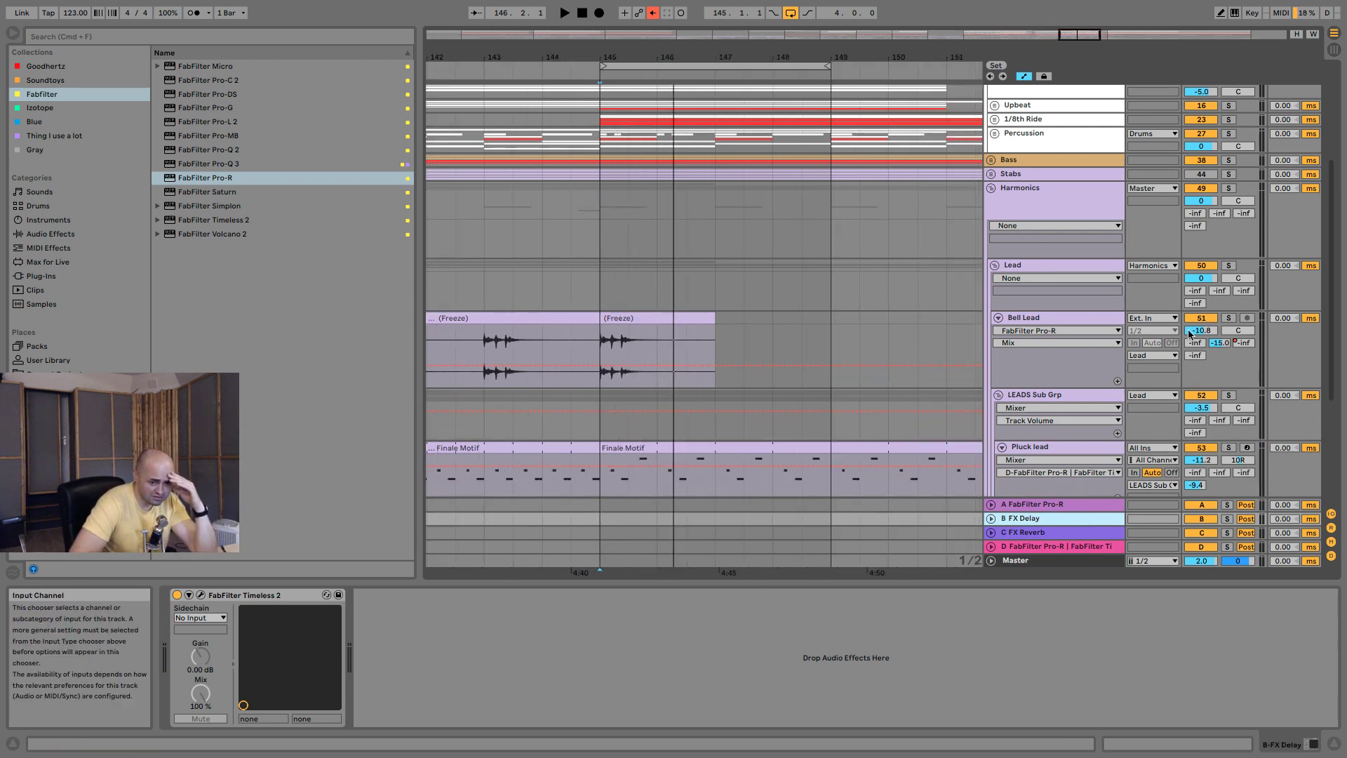
{"action": "left_click", "coordinate": [1220, 343]}
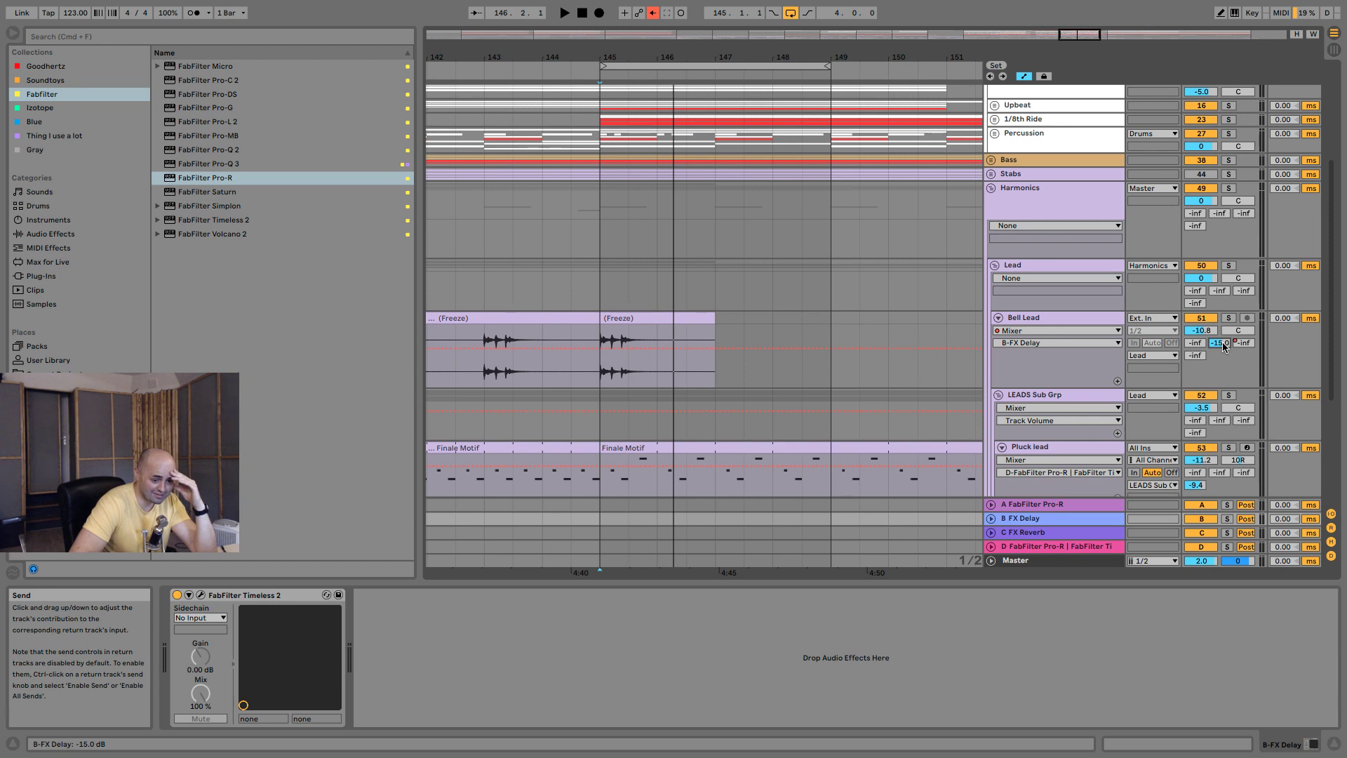
{"action": "scroll", "coordinate": [642, 234], "scroll_direction": "up", "scroll_amount": 3}
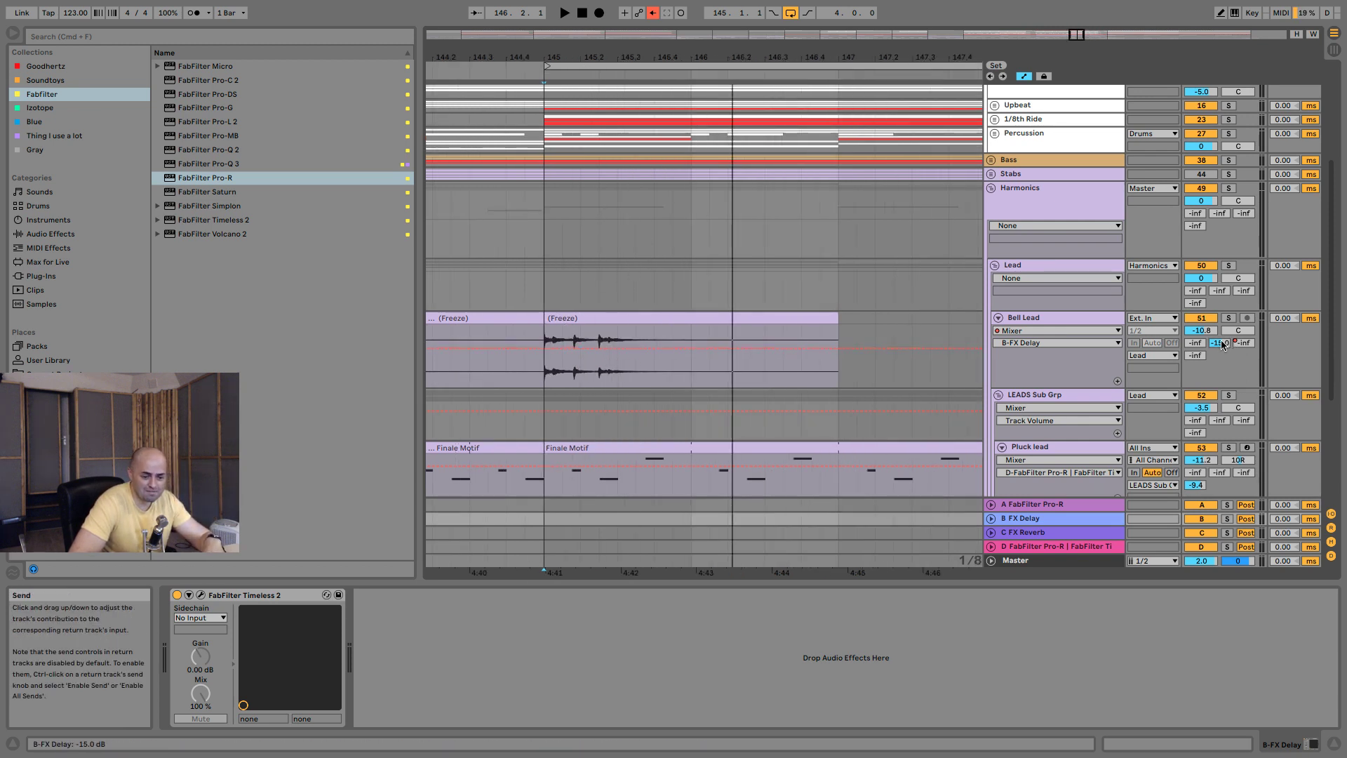
{"action": "key", "text": "b"}
{"action": "left_click_drag", "start_coordinate": [607, 374], "coordinate": [609, 303]}
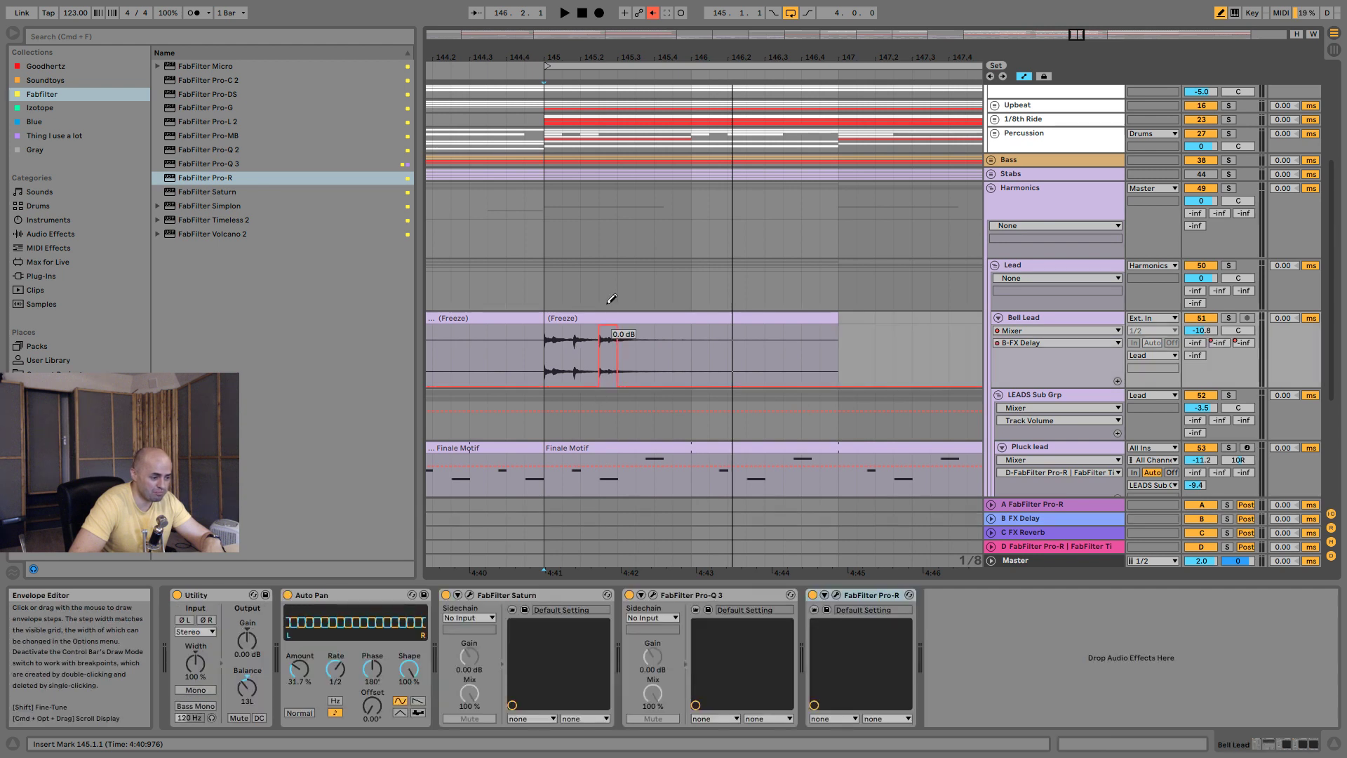
{"action": "key", "text": "b"}
Play the loop and briefly solo the FX Delay return to check the automated delay throw.
{"action": "key", "text": "space"}
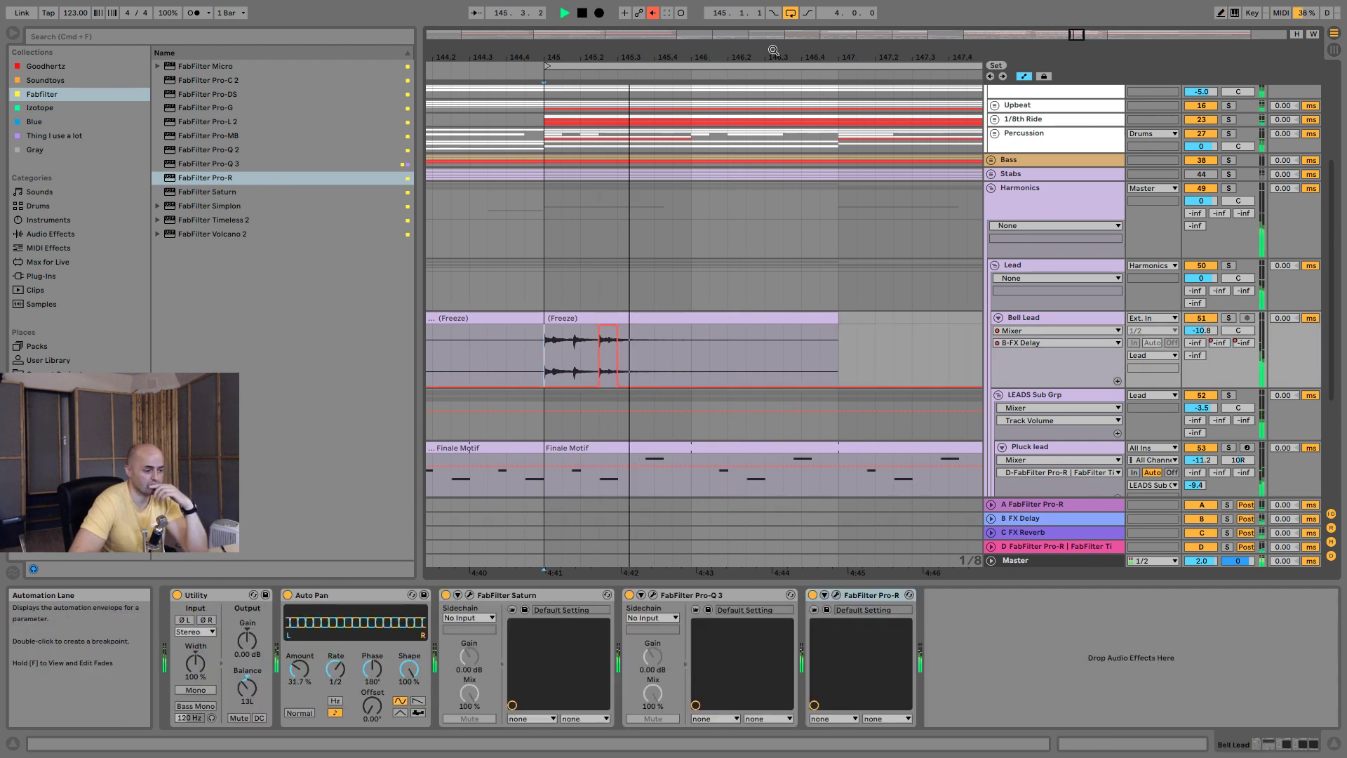
{"action": "left_click_drag", "start_coordinate": [632, 55], "coordinate": [600, 17]}
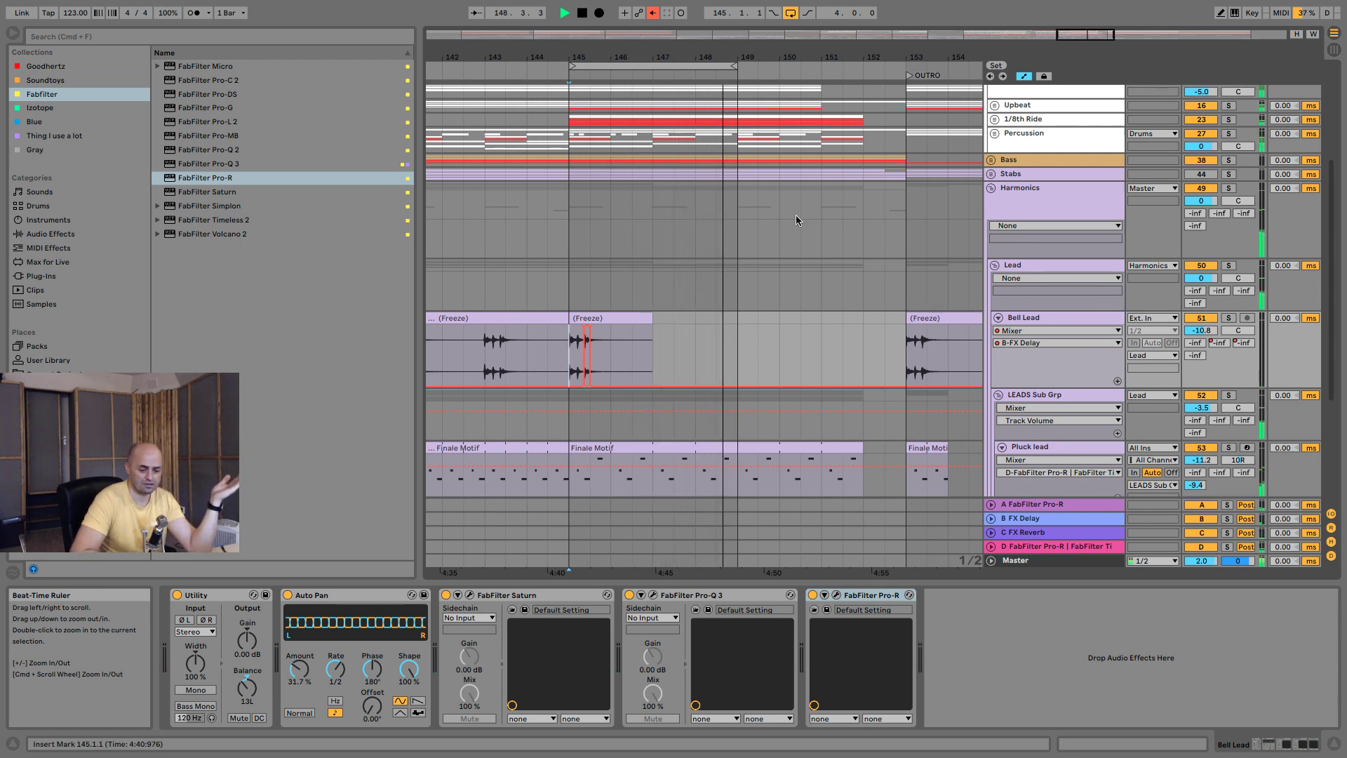
{"action": "left_click", "coordinate": [992, 521]}
{"action": "left_click", "coordinate": [991, 519]}
{"action": "left_click", "coordinate": [1228, 469]}
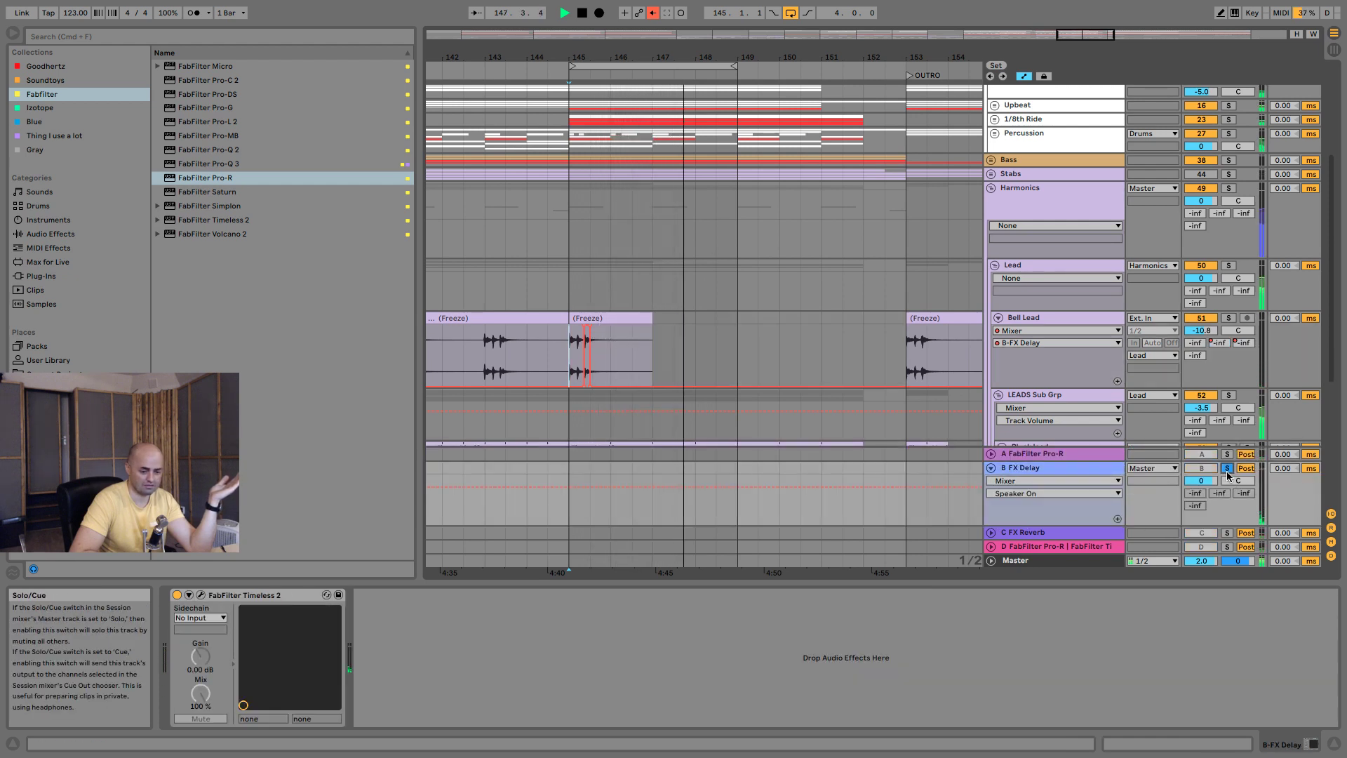
{"action": "left_click", "coordinate": [1228, 468]}
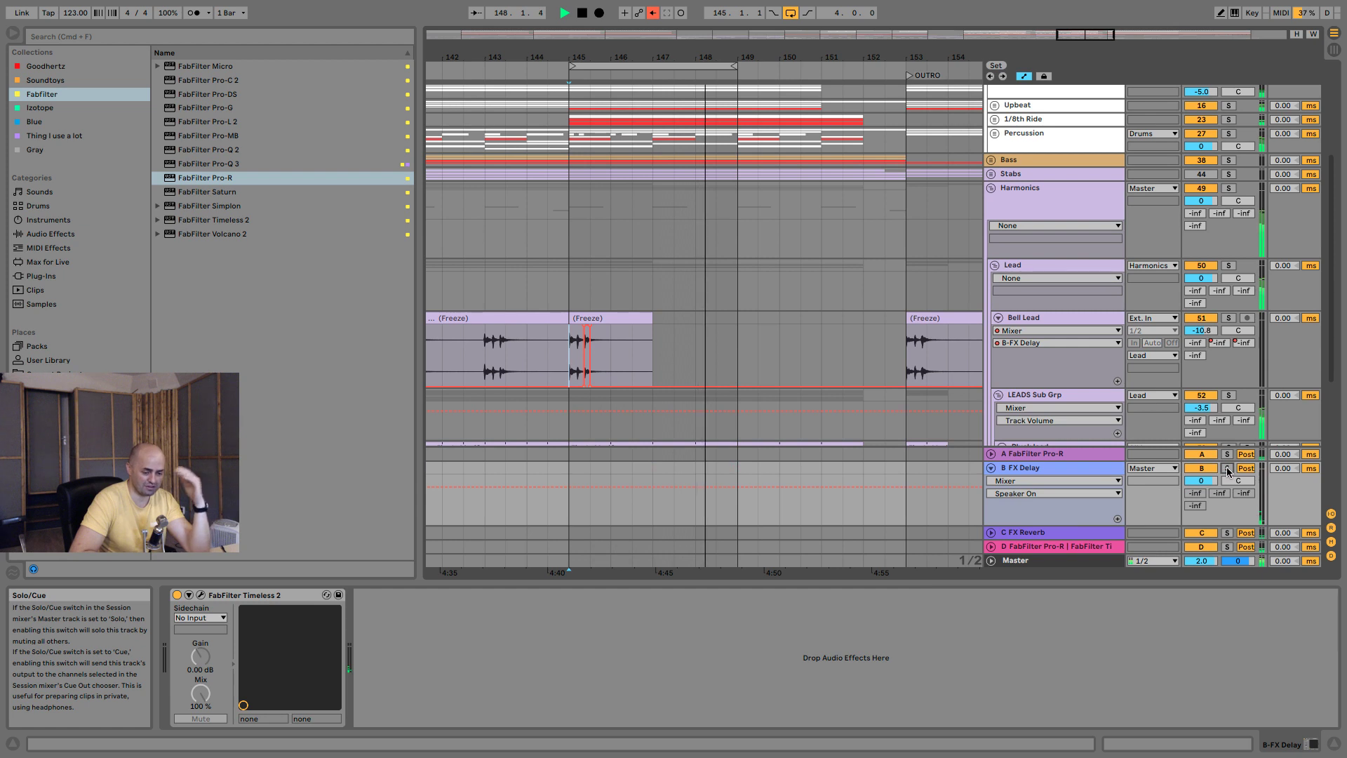
{"action": "left_click", "coordinate": [991, 468]}
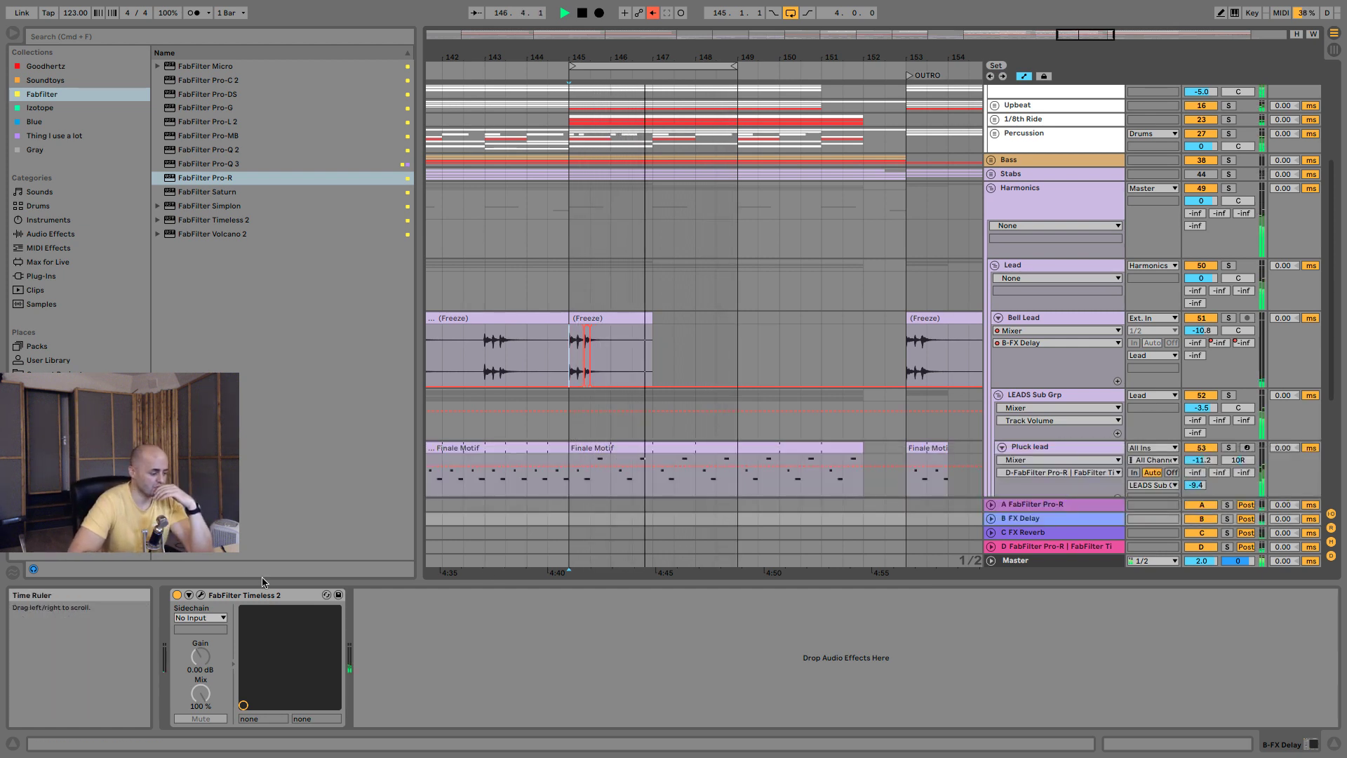
Open Timeless 2 on the FX Delay return and set its Dry Level to about -6.2 dB and Wet Level to about -9.9 dB.
{"action": "key", "text": "space"}
{"action": "left_click", "coordinate": [201, 595]}
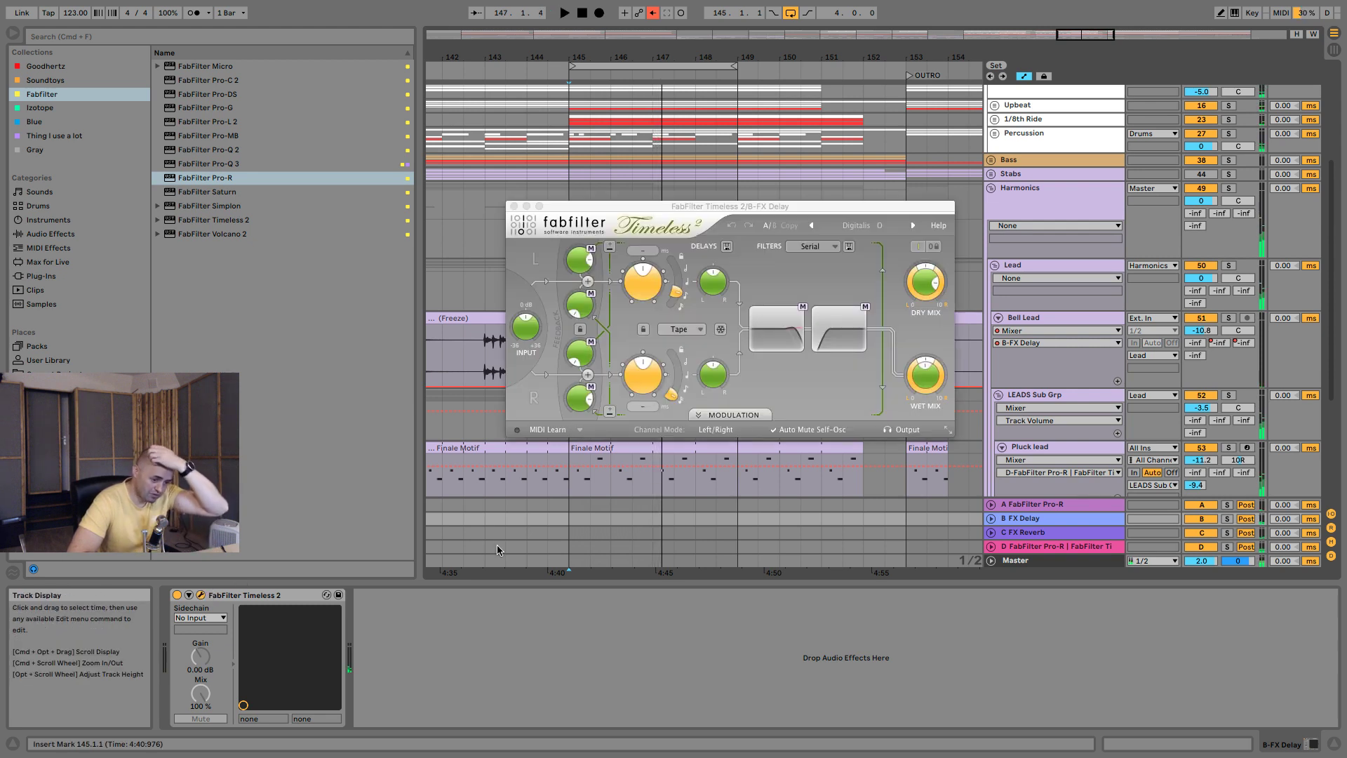
{"action": "left_click_drag", "start_coordinate": [934, 284], "coordinate": [930, 233]}
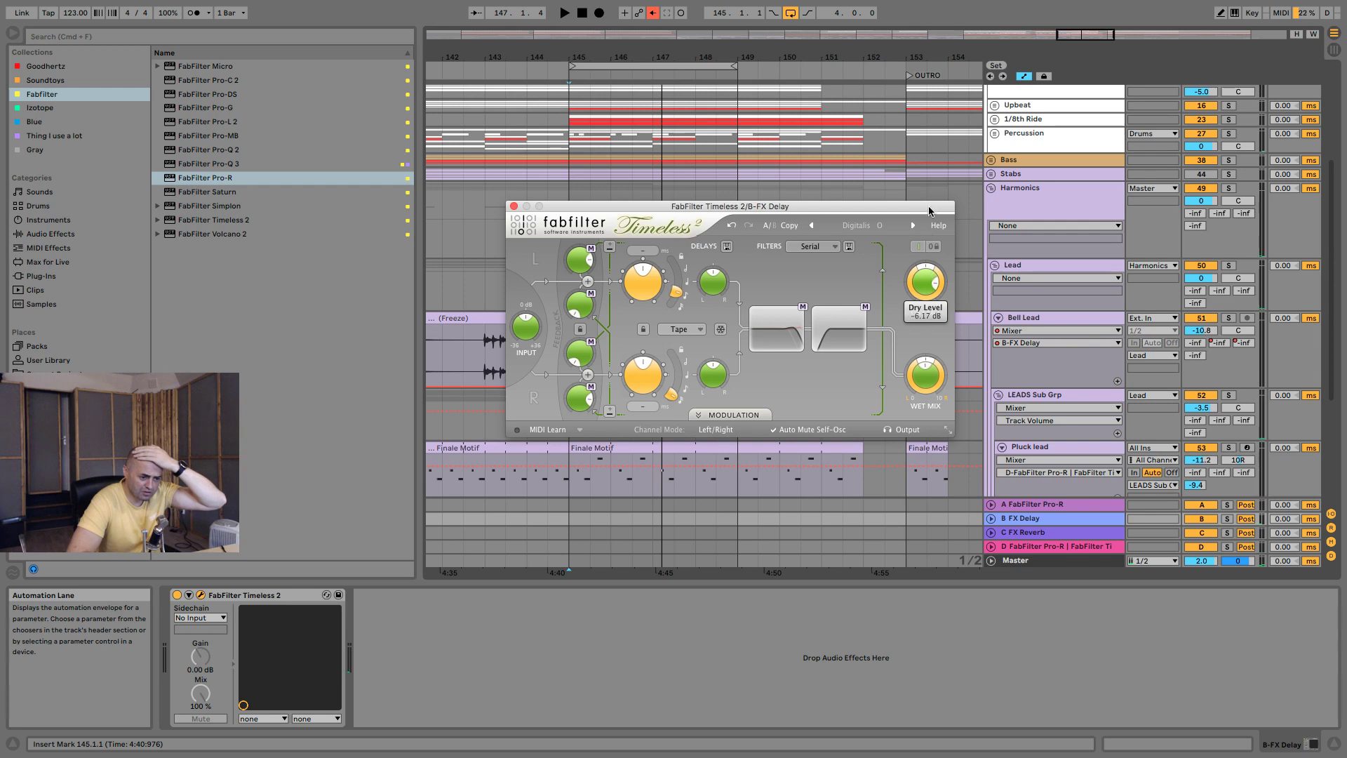
{"action": "mouse_move", "coordinate": [931, 379]}
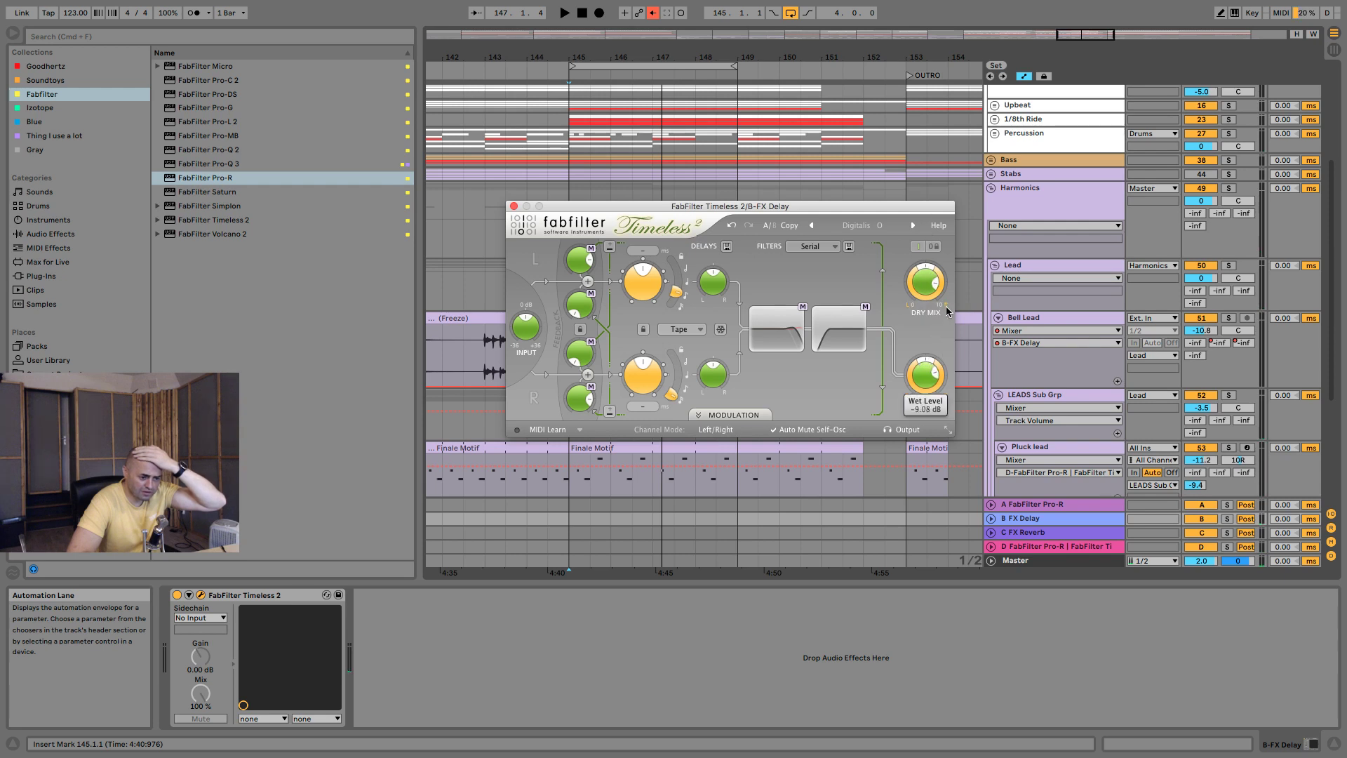
{"action": "key", "text": "space"}
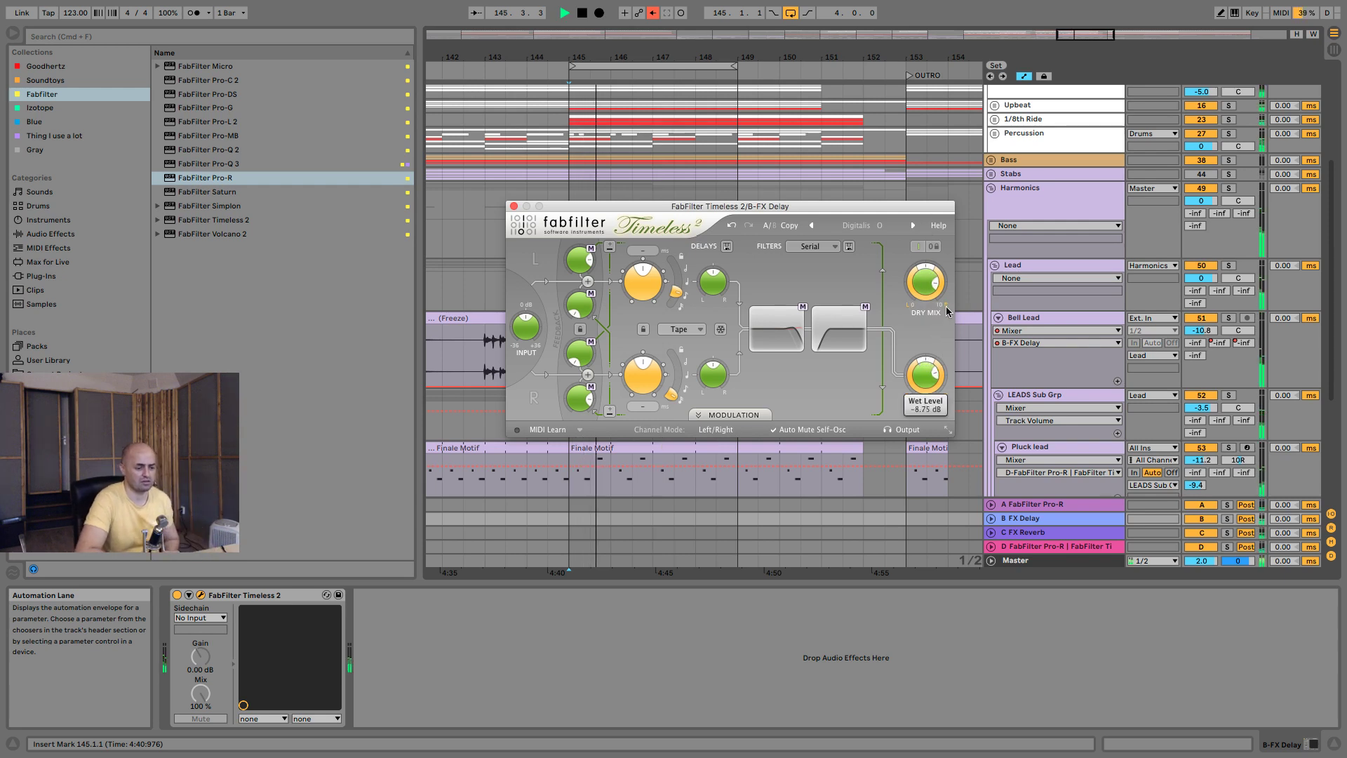
{"action": "left_click_drag", "start_coordinate": [929, 377], "coordinate": [926, 391]}
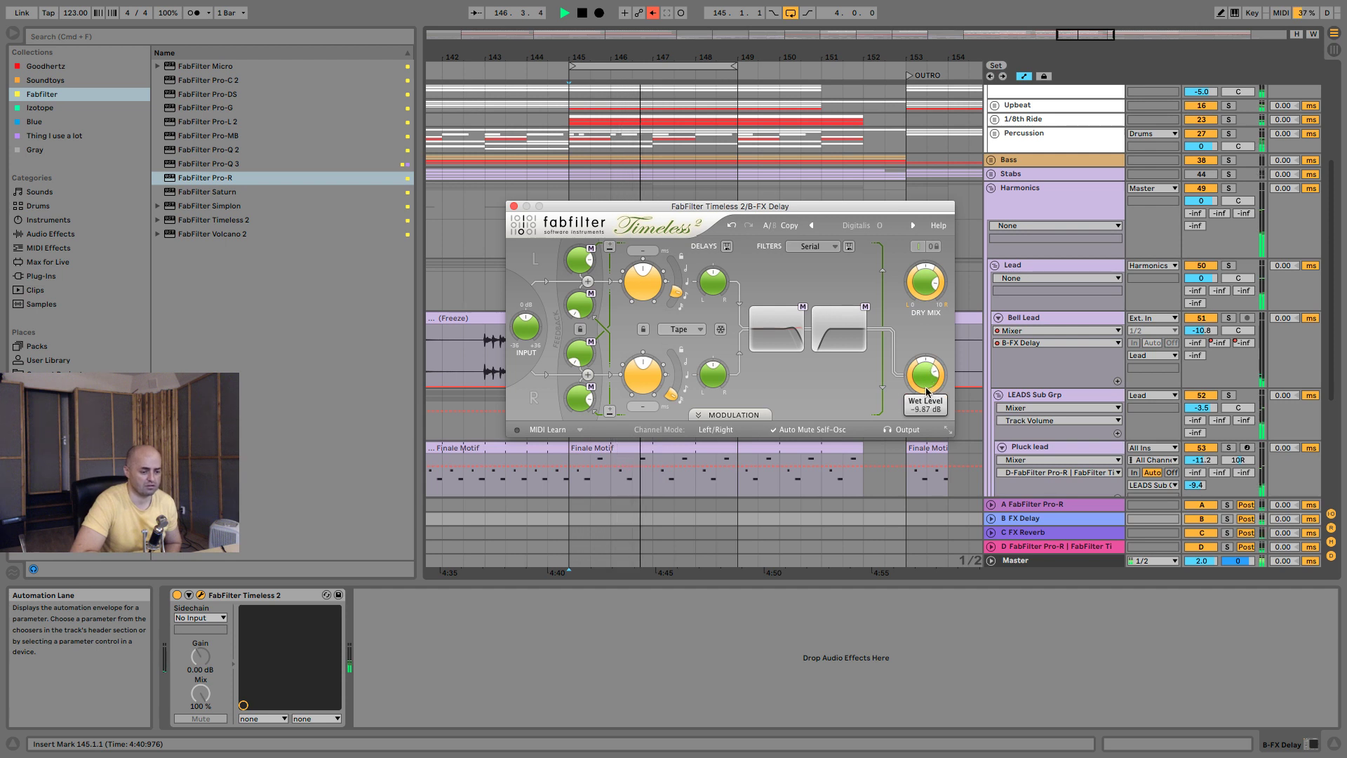
Fine-tune the Dry and Wet Mix of Timeless 2 against the playing loop, stop playback and close the plug-in window.
{"action": "mouse_move", "coordinate": [931, 288]}
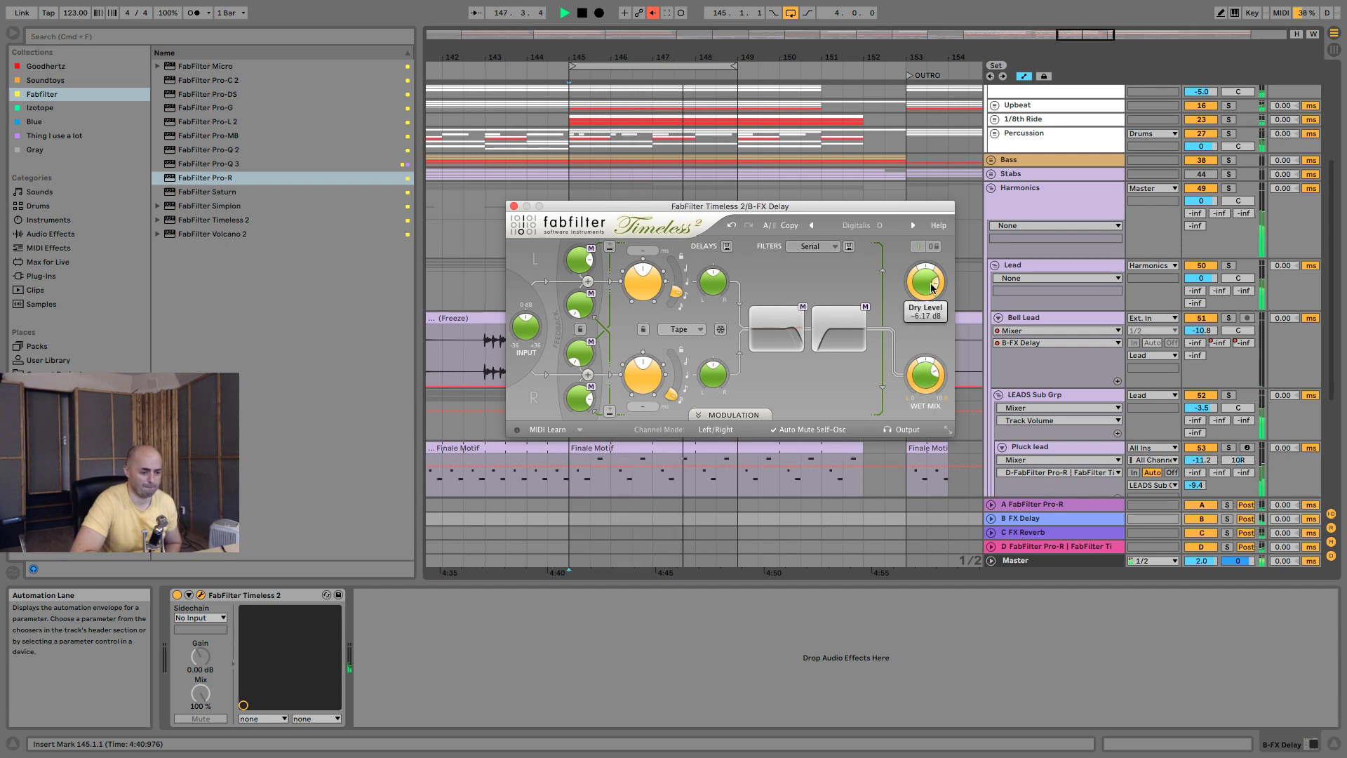
{"action": "left_click_drag", "start_coordinate": [931, 288], "coordinate": [925, 387]}
{"action": "mouse_move", "coordinate": [925, 388]}
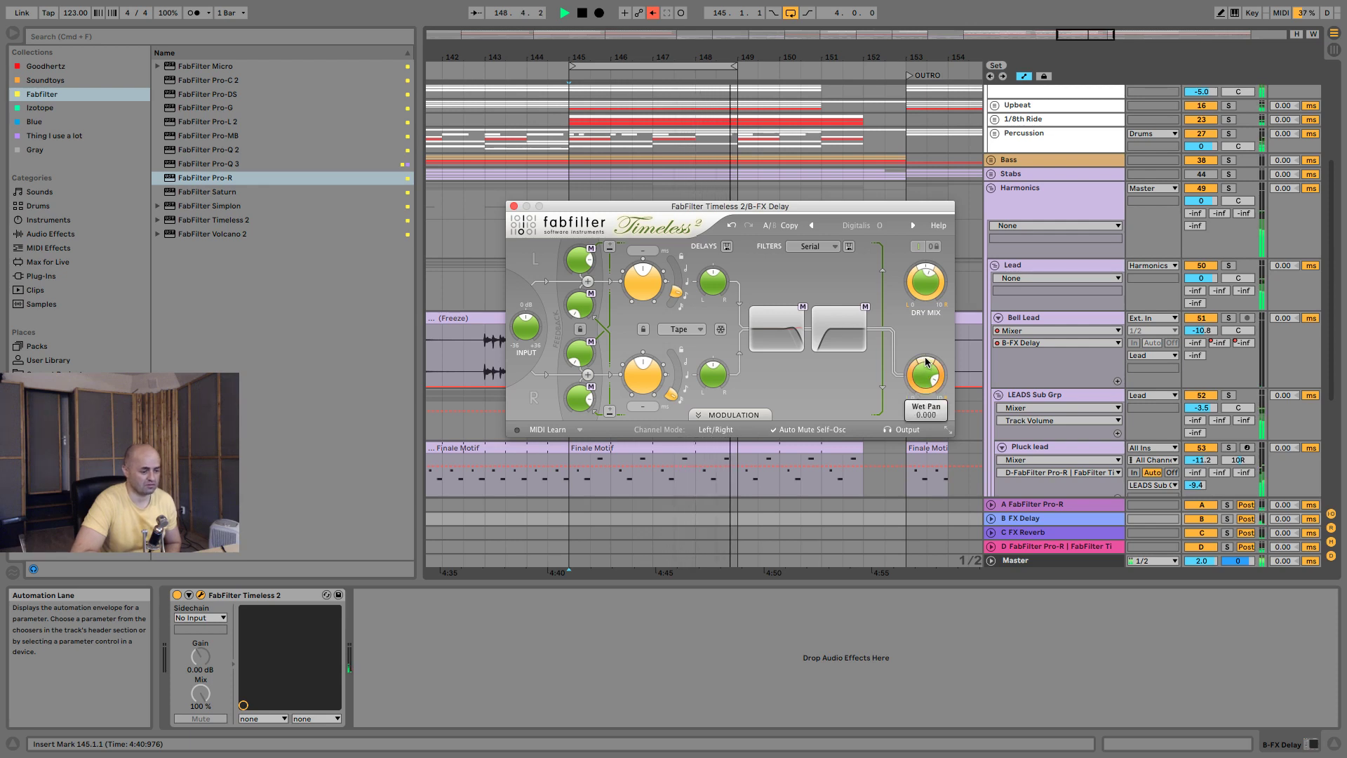
{"action": "mouse_move", "coordinate": [926, 361]}
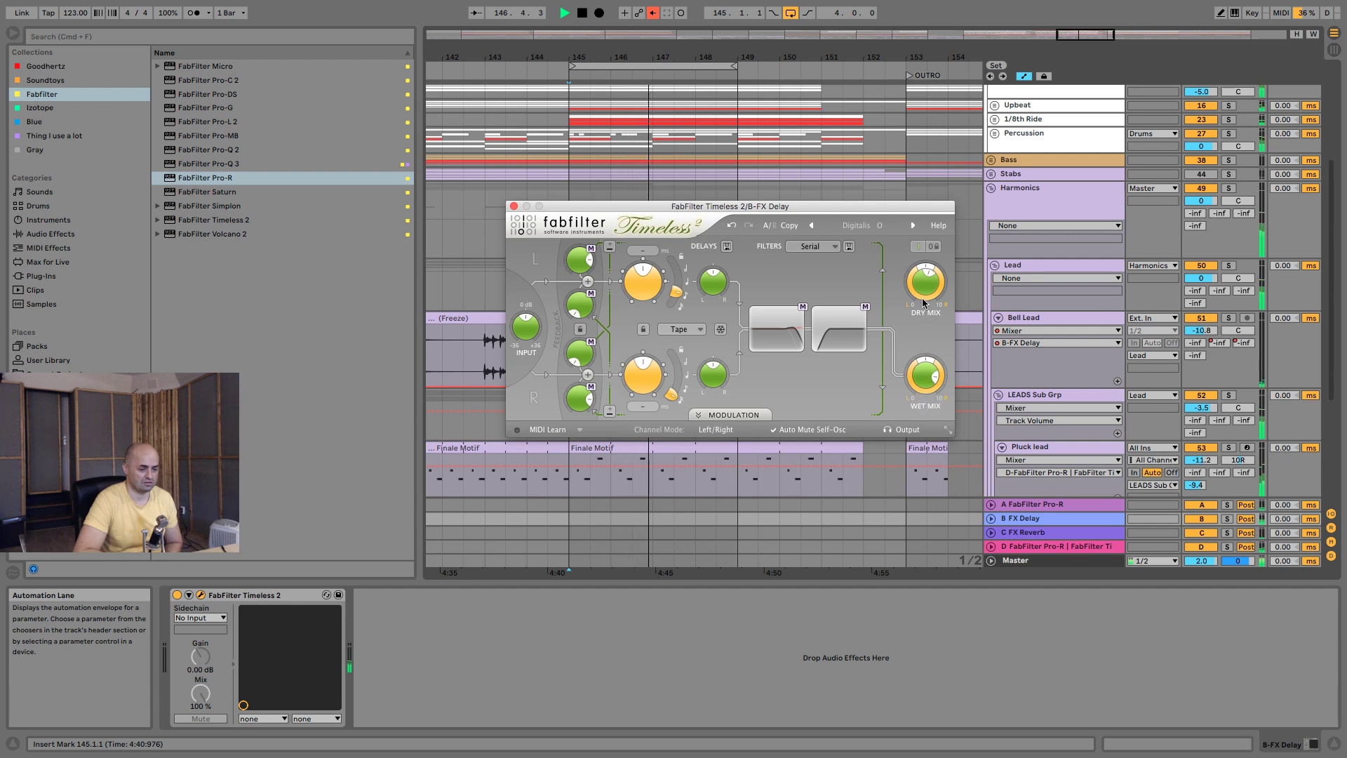
{"action": "mouse_move", "coordinate": [923, 288]}
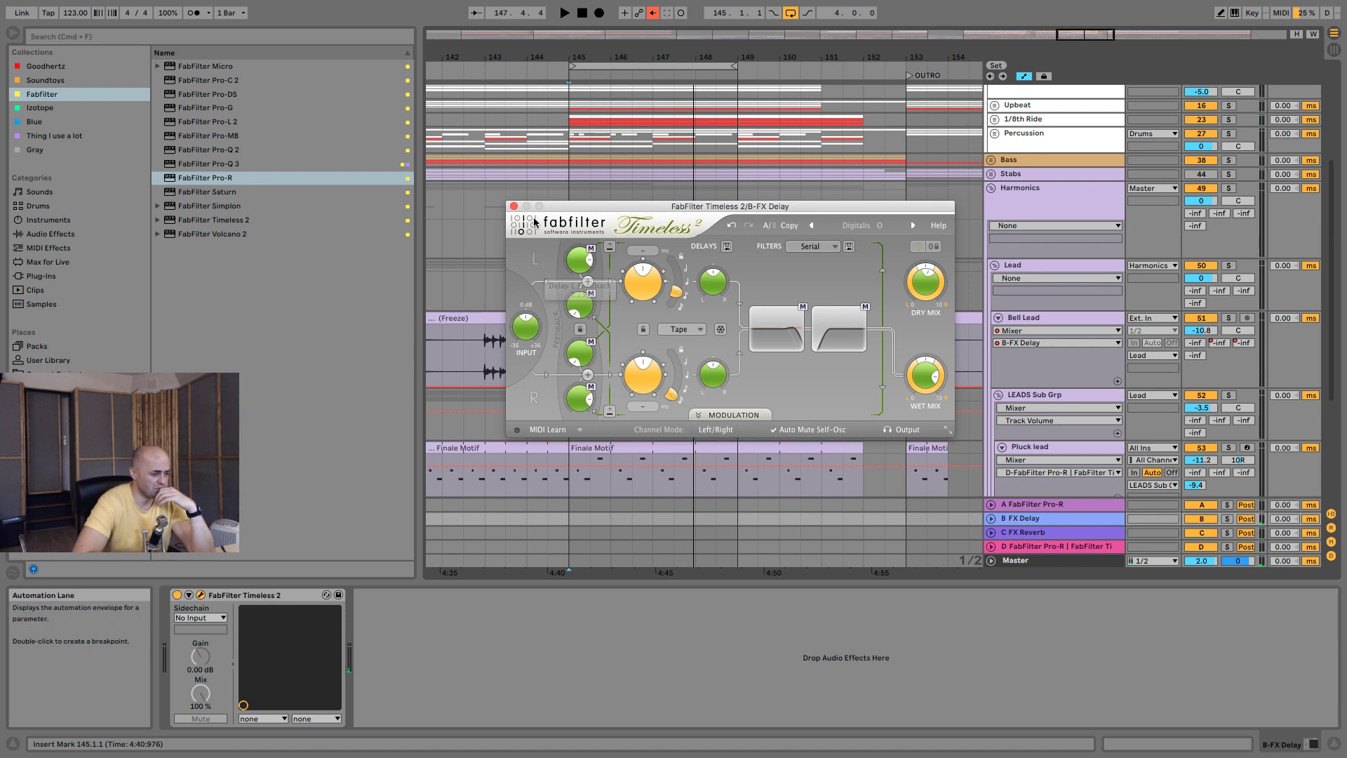
{"action": "left_click", "coordinate": [514, 207]}
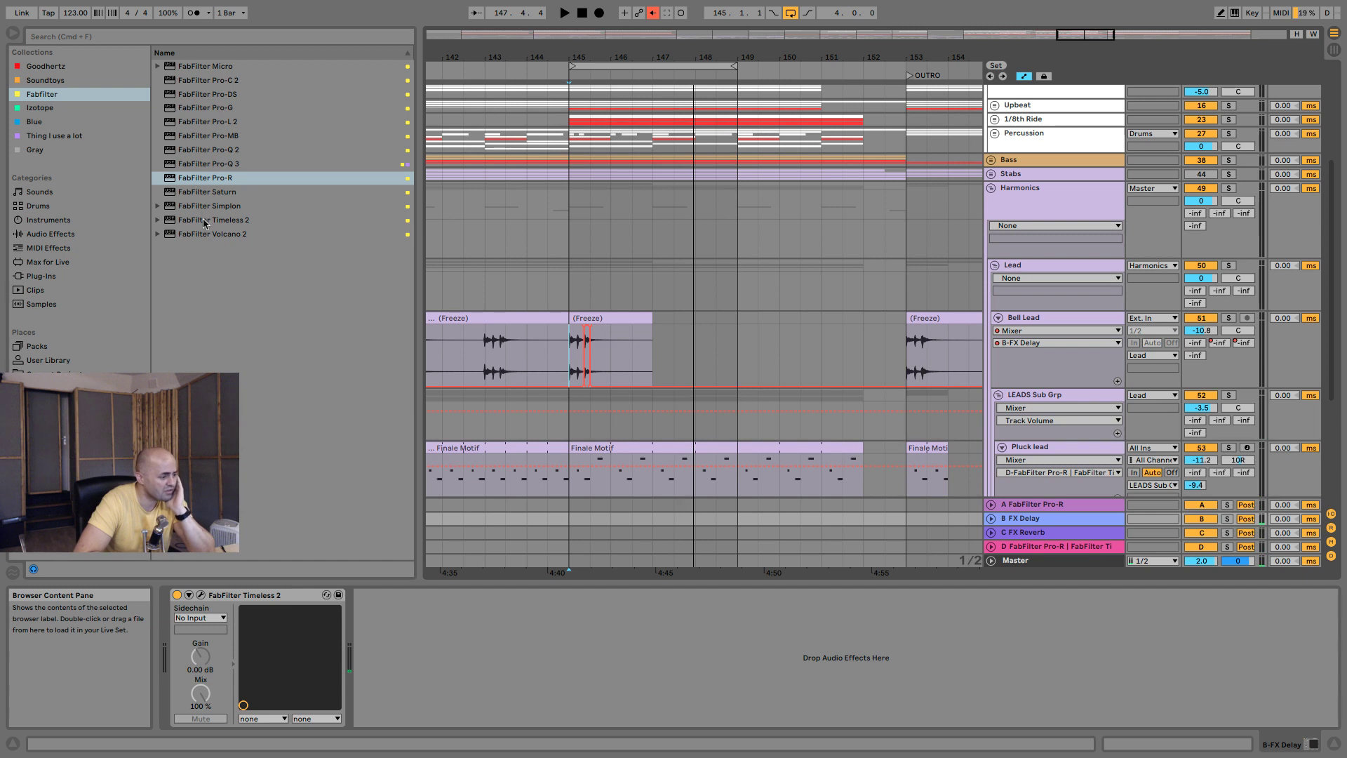
Add Ozone Imager after Timeless 2 on the FX Delay return and set Width to 51.9 and Stereoize Amount to 9.1.
{"action": "left_click", "coordinate": [71, 137]}
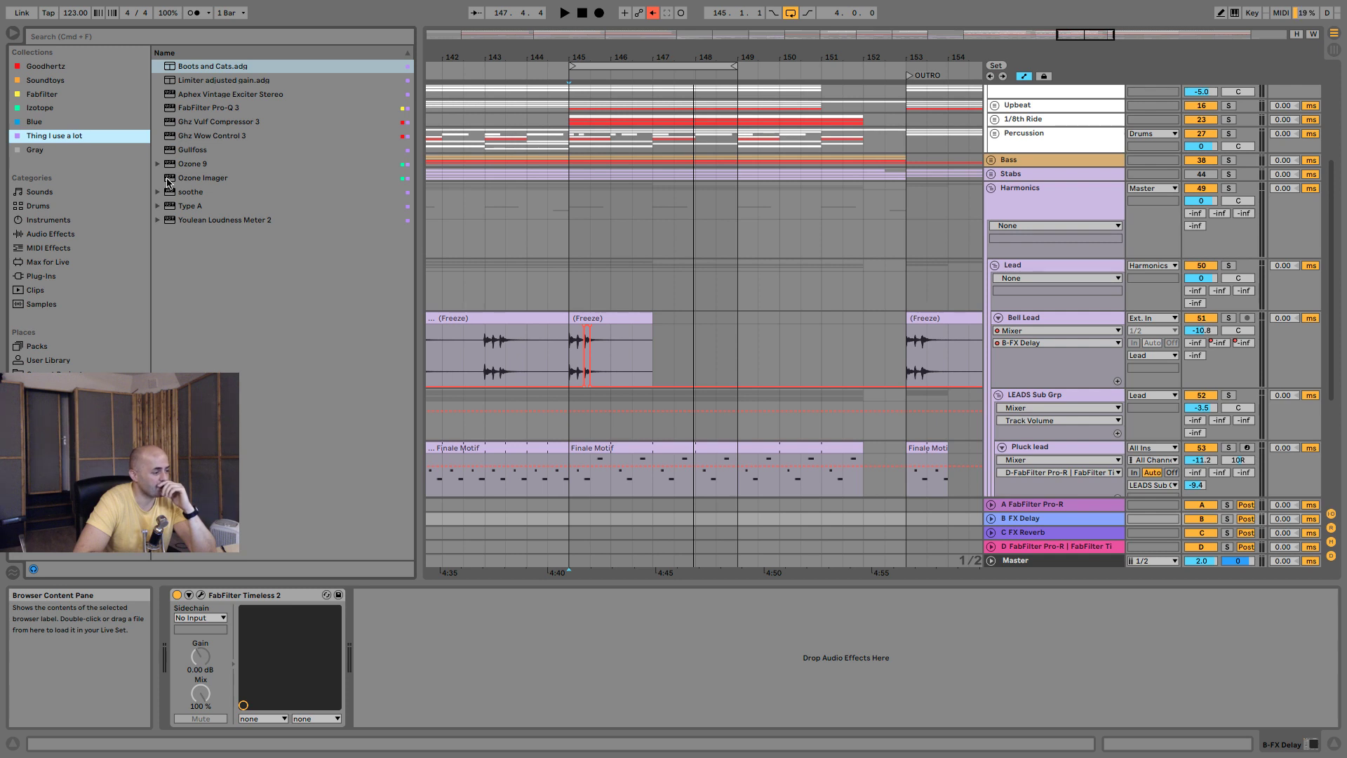
{"action": "left_click_drag", "start_coordinate": [167, 182], "coordinate": [554, 675]}
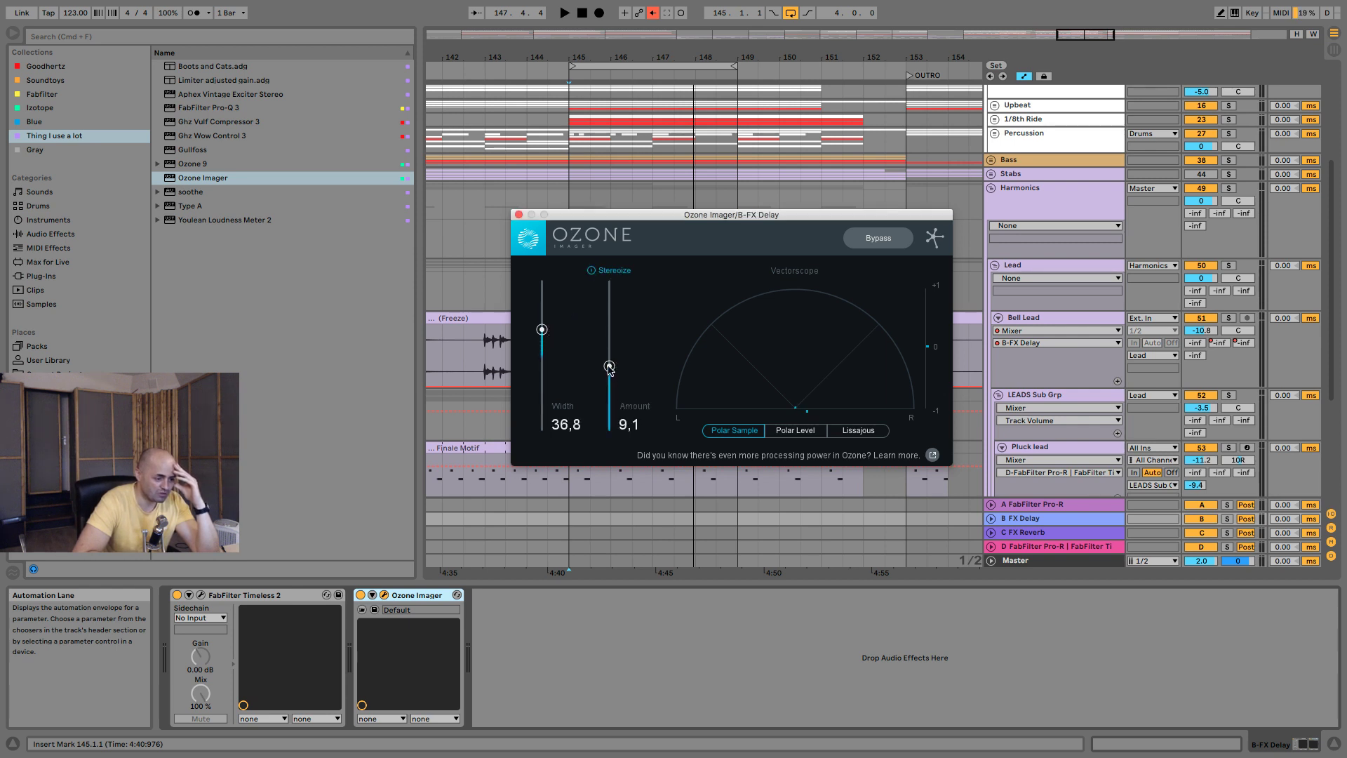
{"action": "key", "text": "space"}
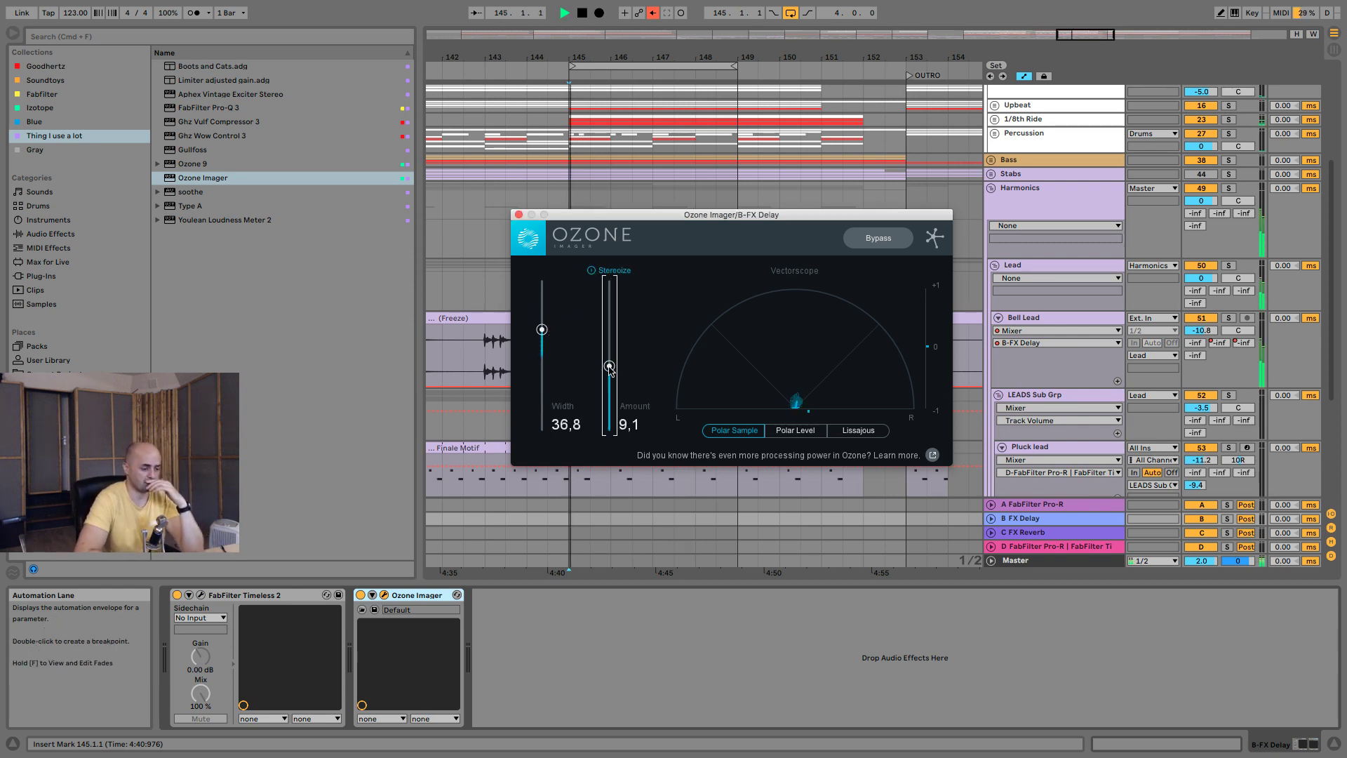
{"action": "left_click_drag", "start_coordinate": [610, 367], "coordinate": [610, 360]}
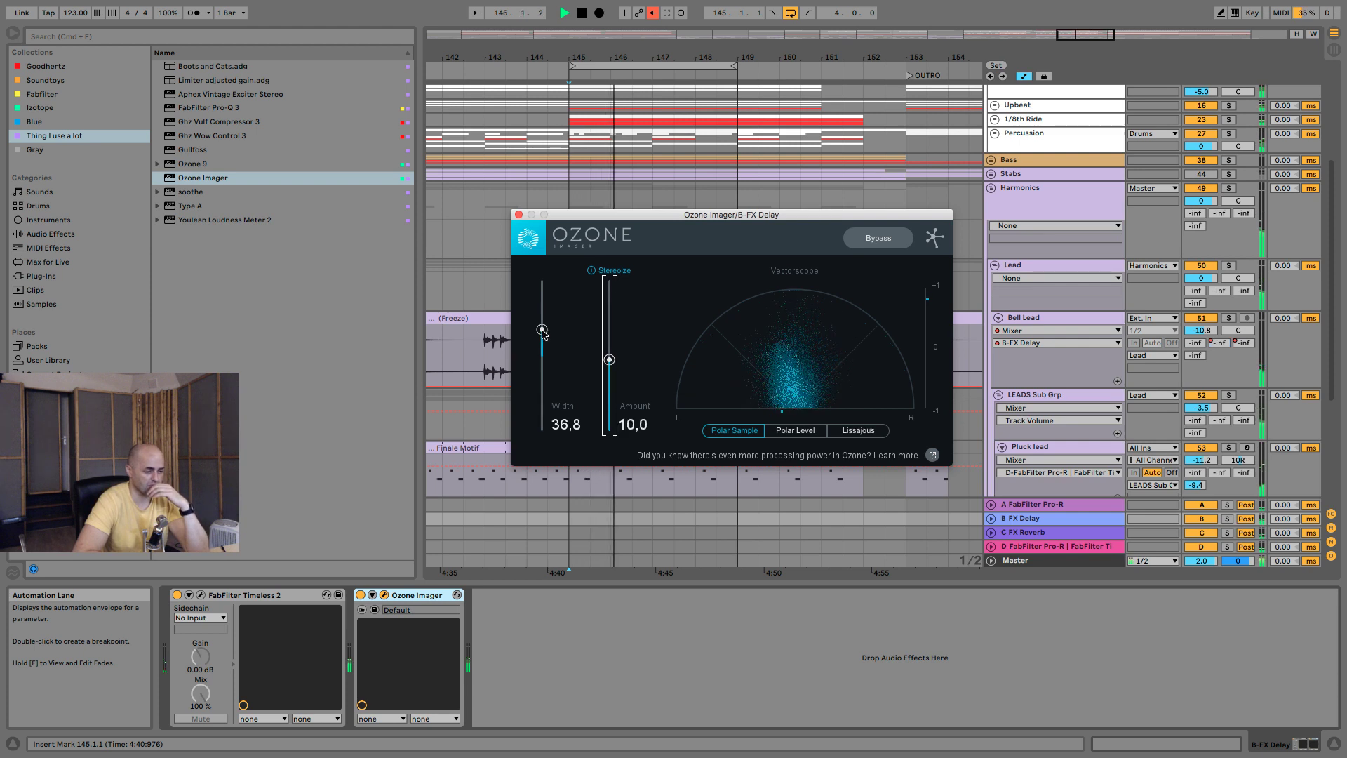
{"action": "left_click_drag", "start_coordinate": [543, 333], "coordinate": [543, 321]}
{"action": "left_click_drag", "start_coordinate": [610, 365], "coordinate": [610, 365]}
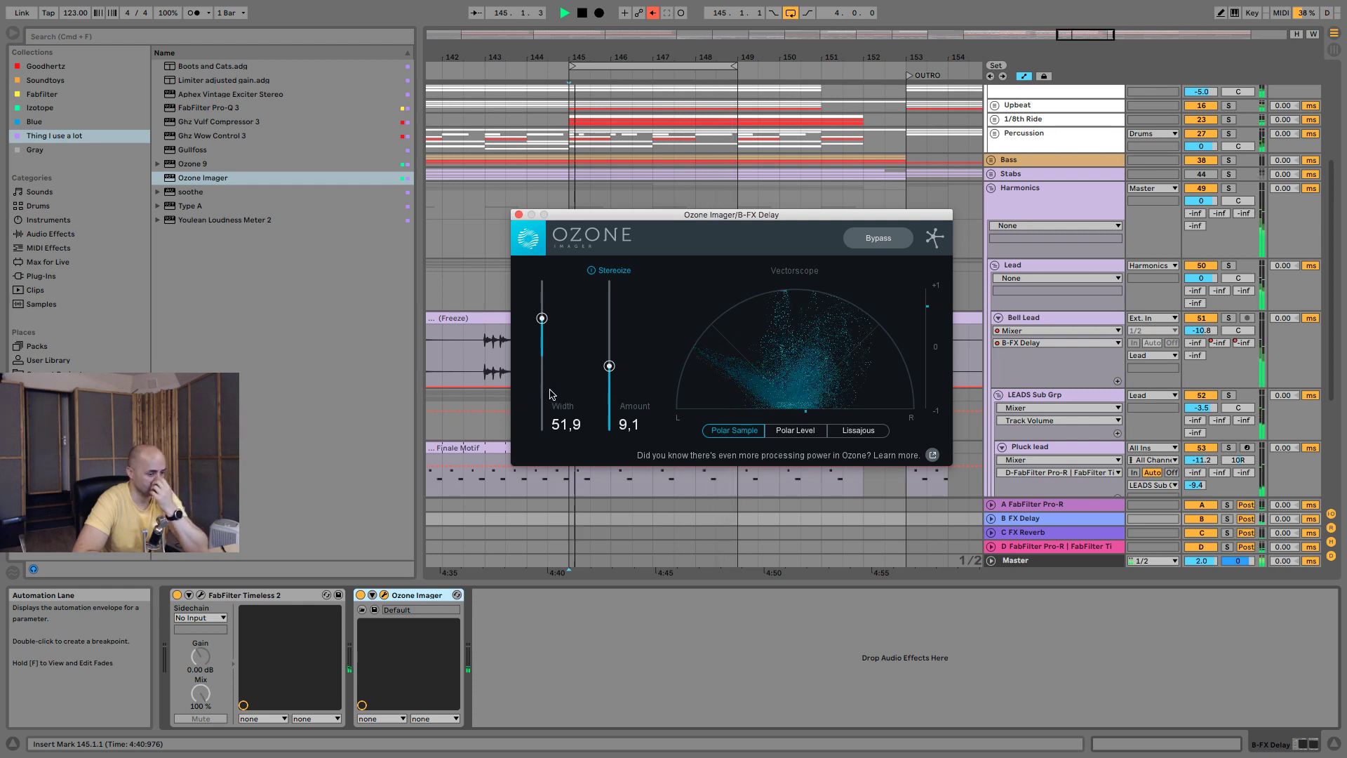
Reopen Timeless 2 and adjust its delay feedback, with Delay R Feedback about 1.035, and set Delay R Pan to about 0.312.
{"action": "left_click", "coordinate": [200, 595]}
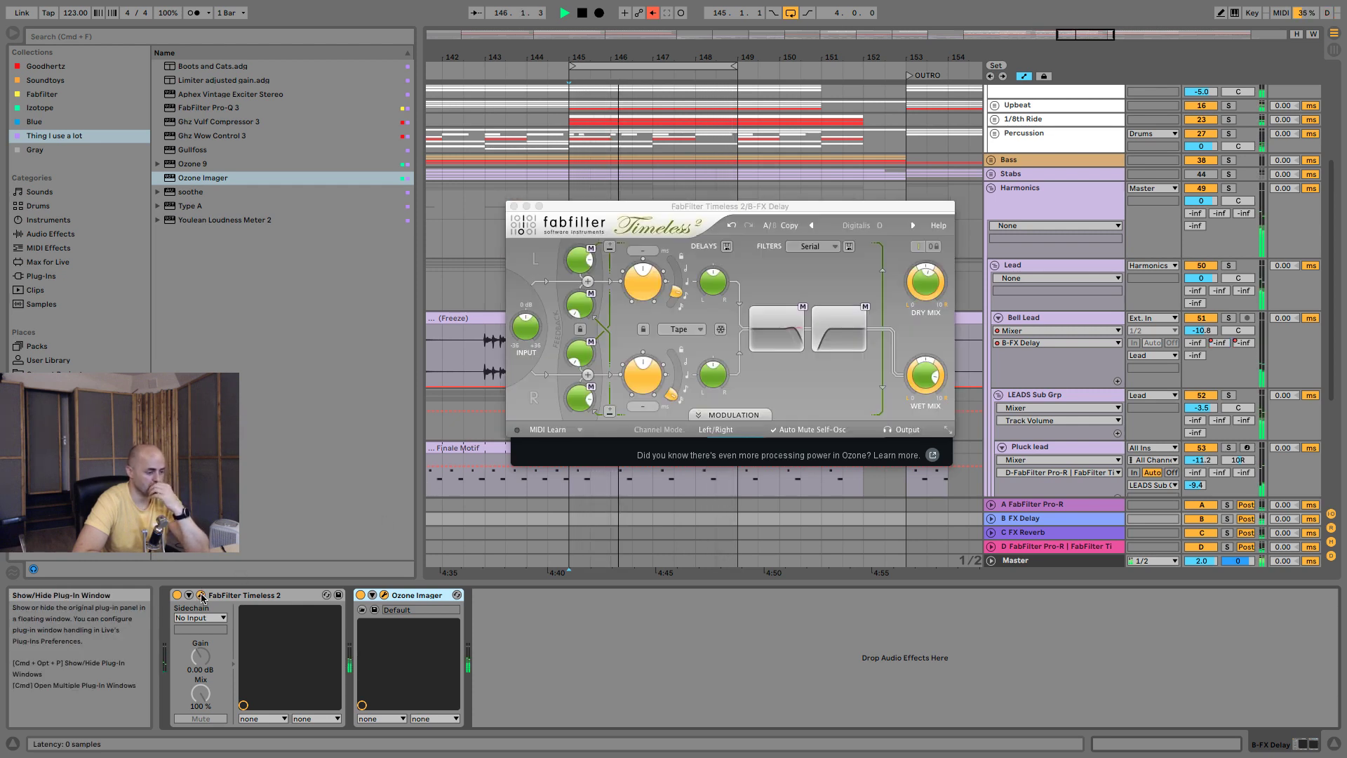
{"action": "mouse_move", "coordinate": [587, 394]}
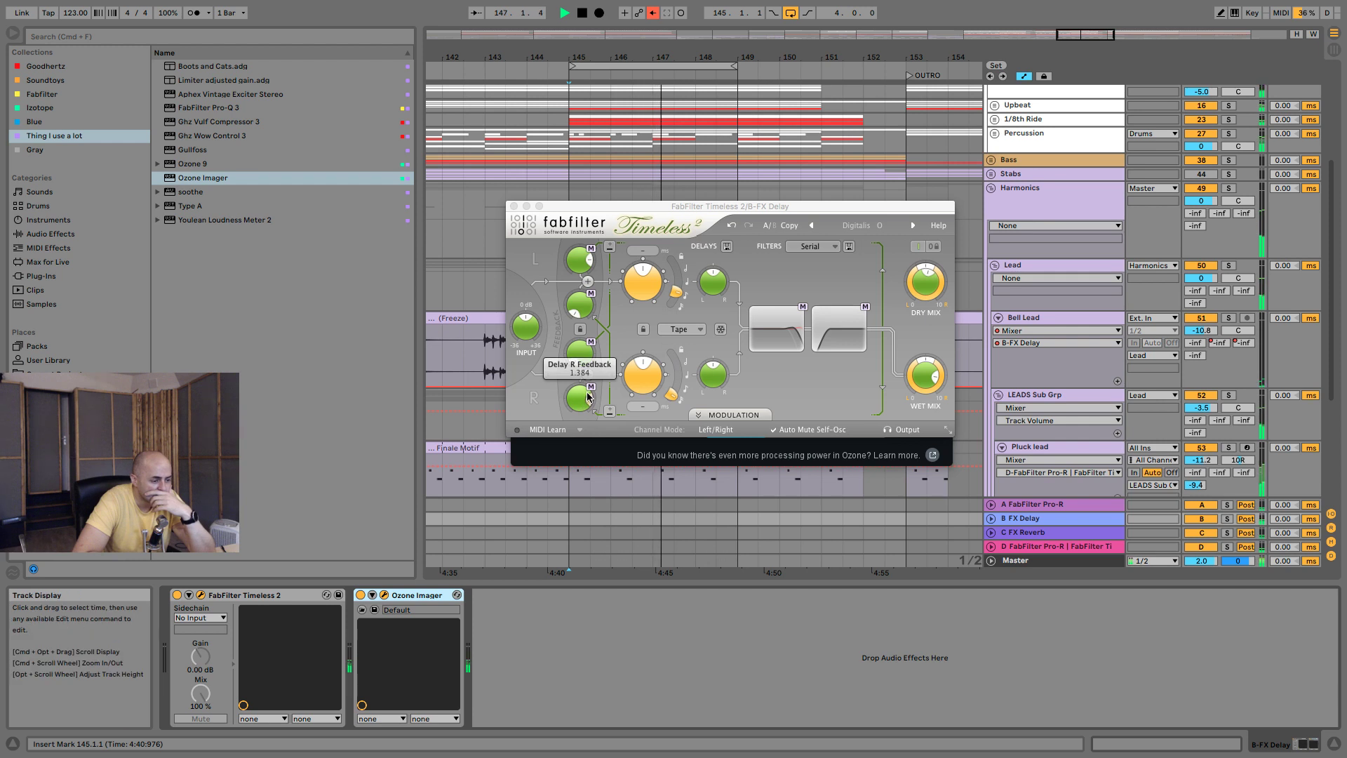
{"action": "mouse_move", "coordinate": [586, 310]}
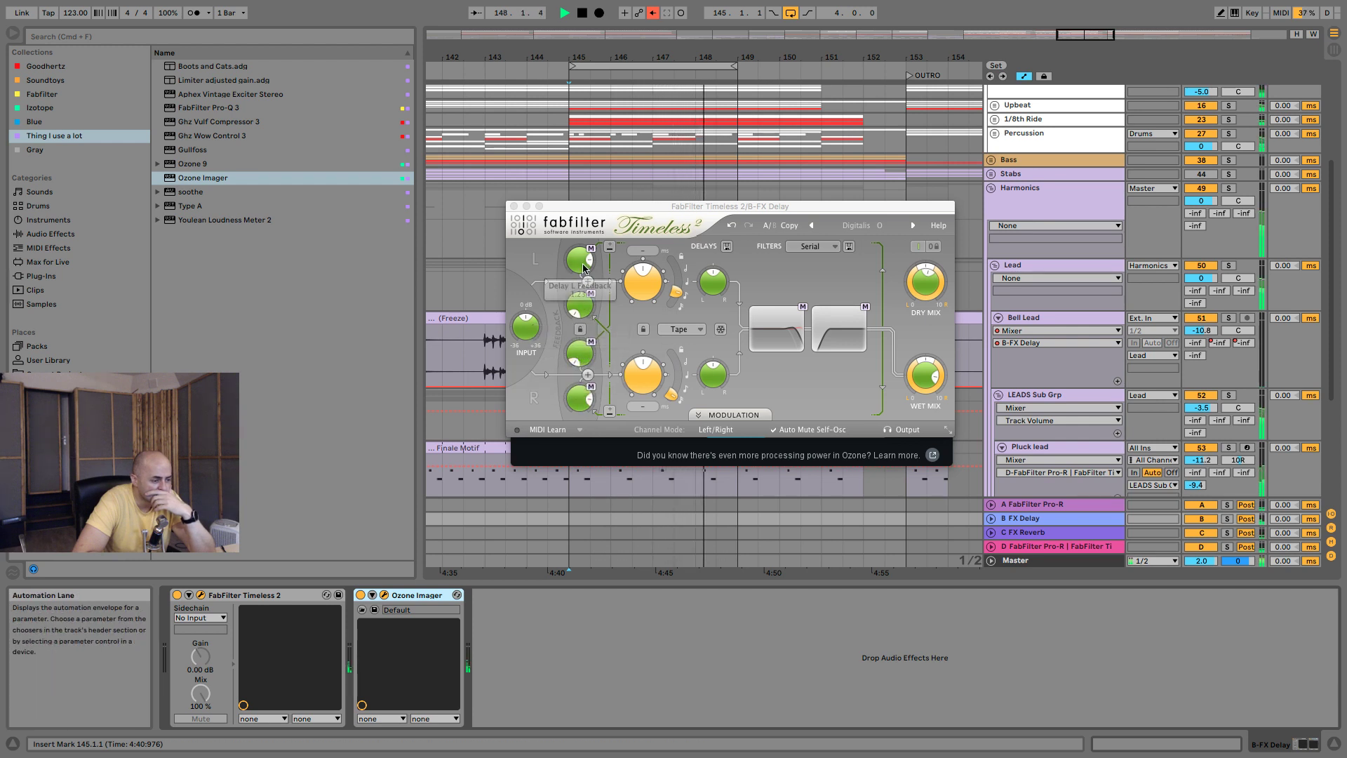
{"action": "mouse_move", "coordinate": [581, 354]}
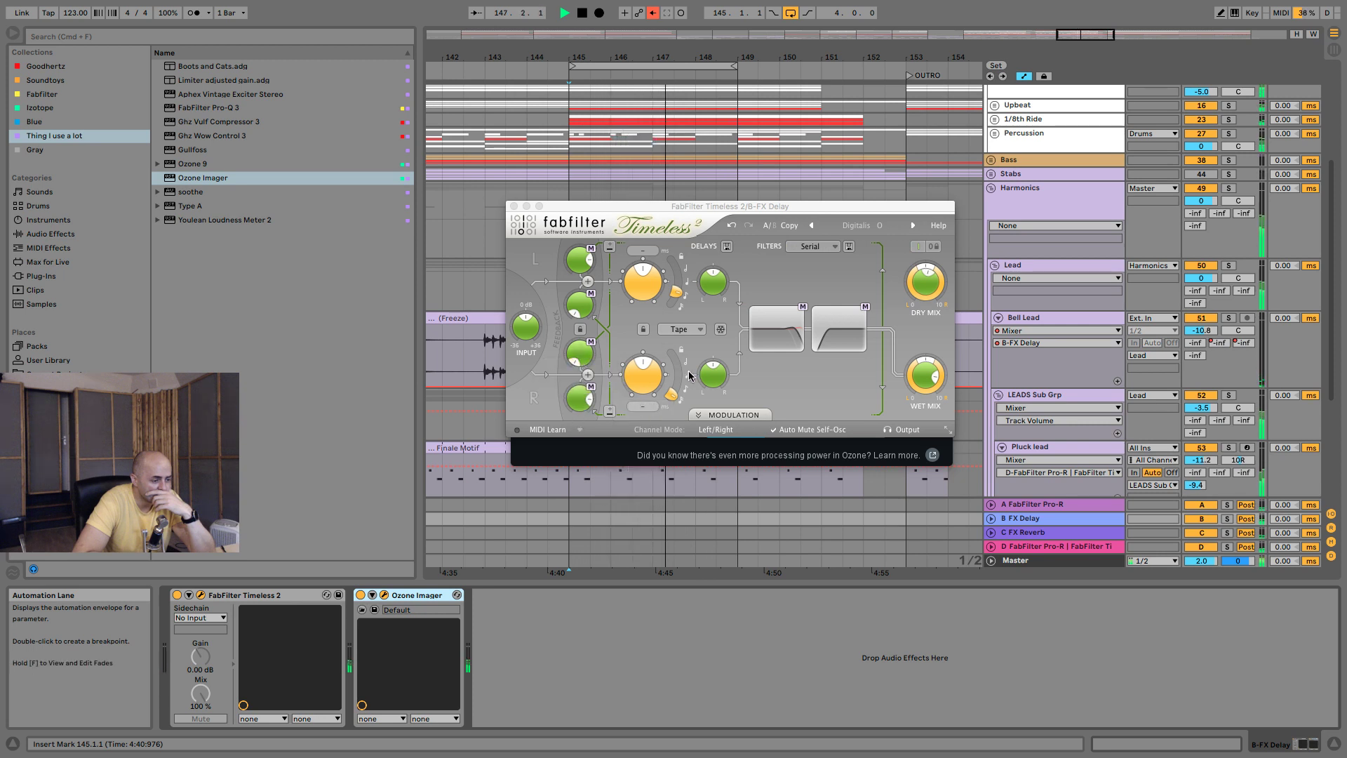
{"action": "left_click_drag", "start_coordinate": [579, 304], "coordinate": [575, 198]}
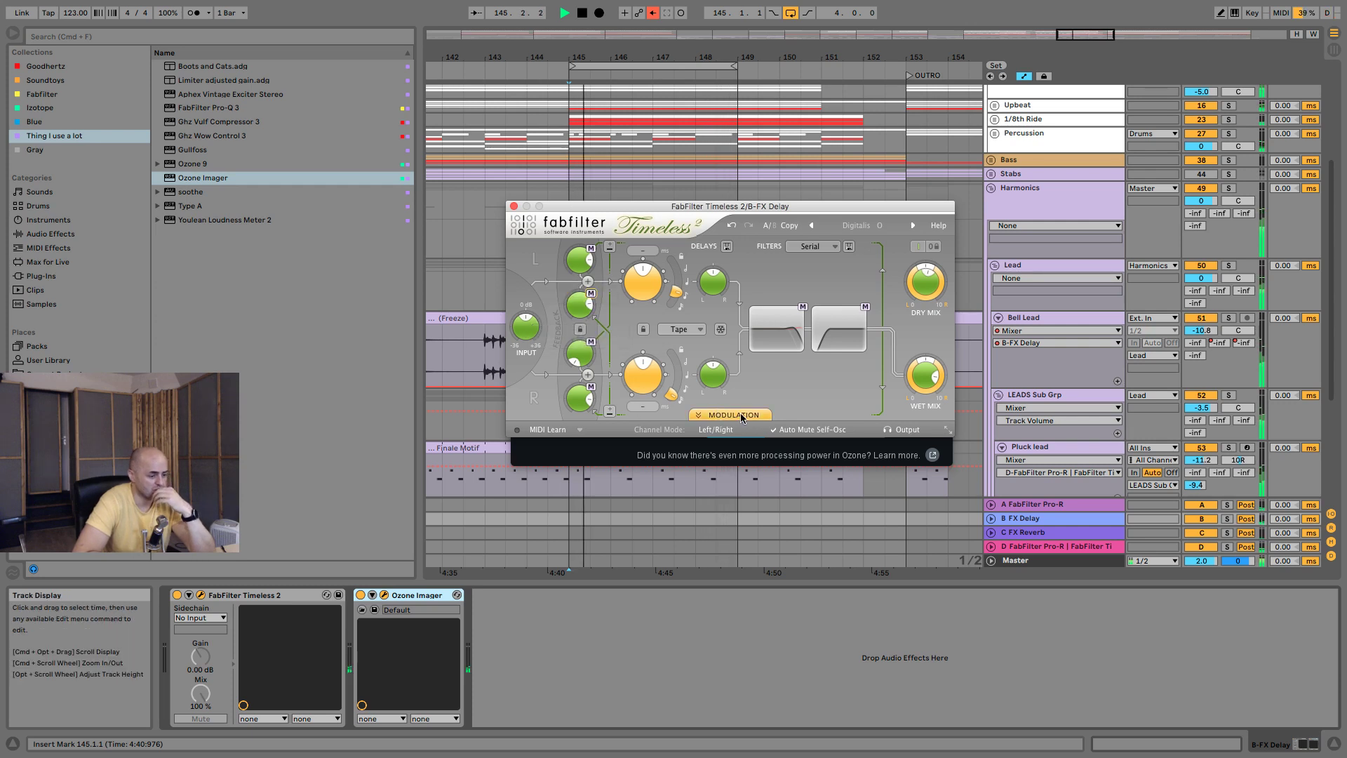
{"action": "mouse_move", "coordinate": [584, 320]}
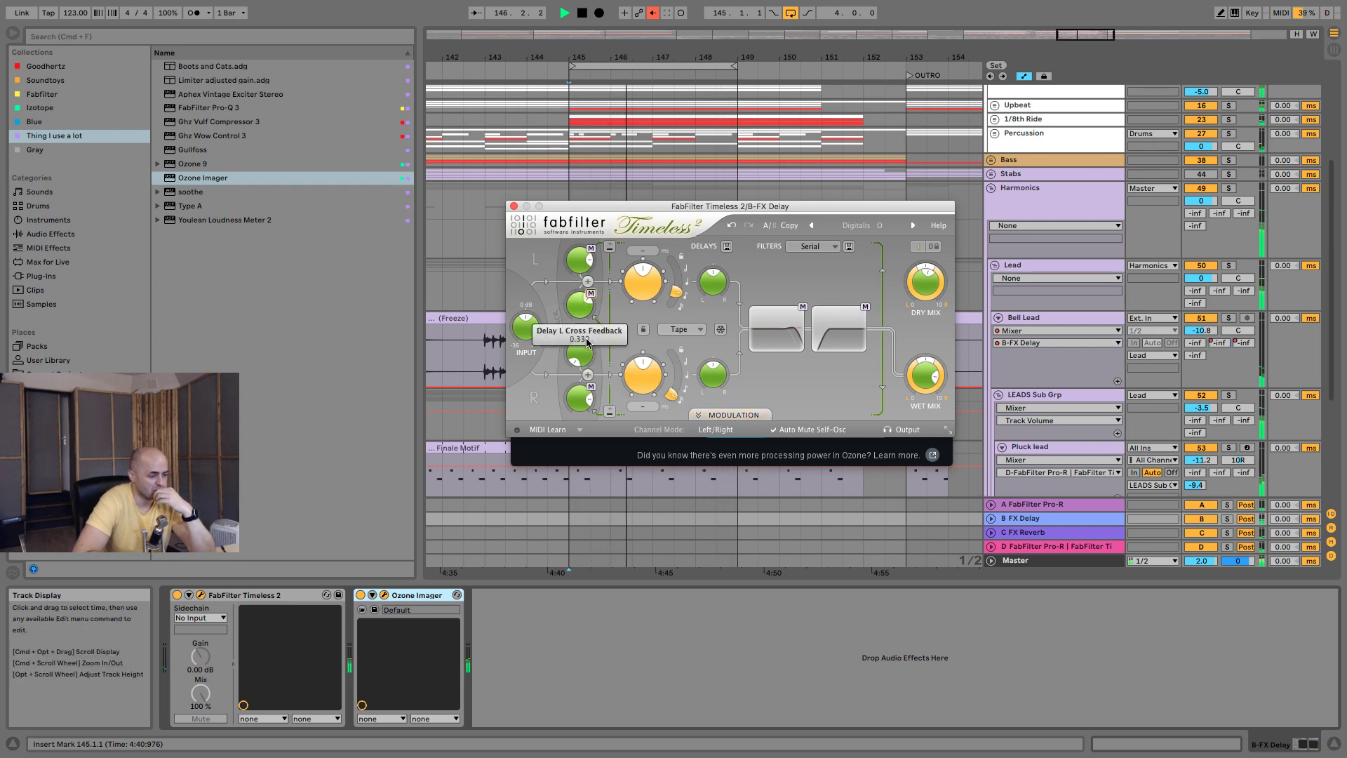
{"action": "mouse_move", "coordinate": [581, 407]}
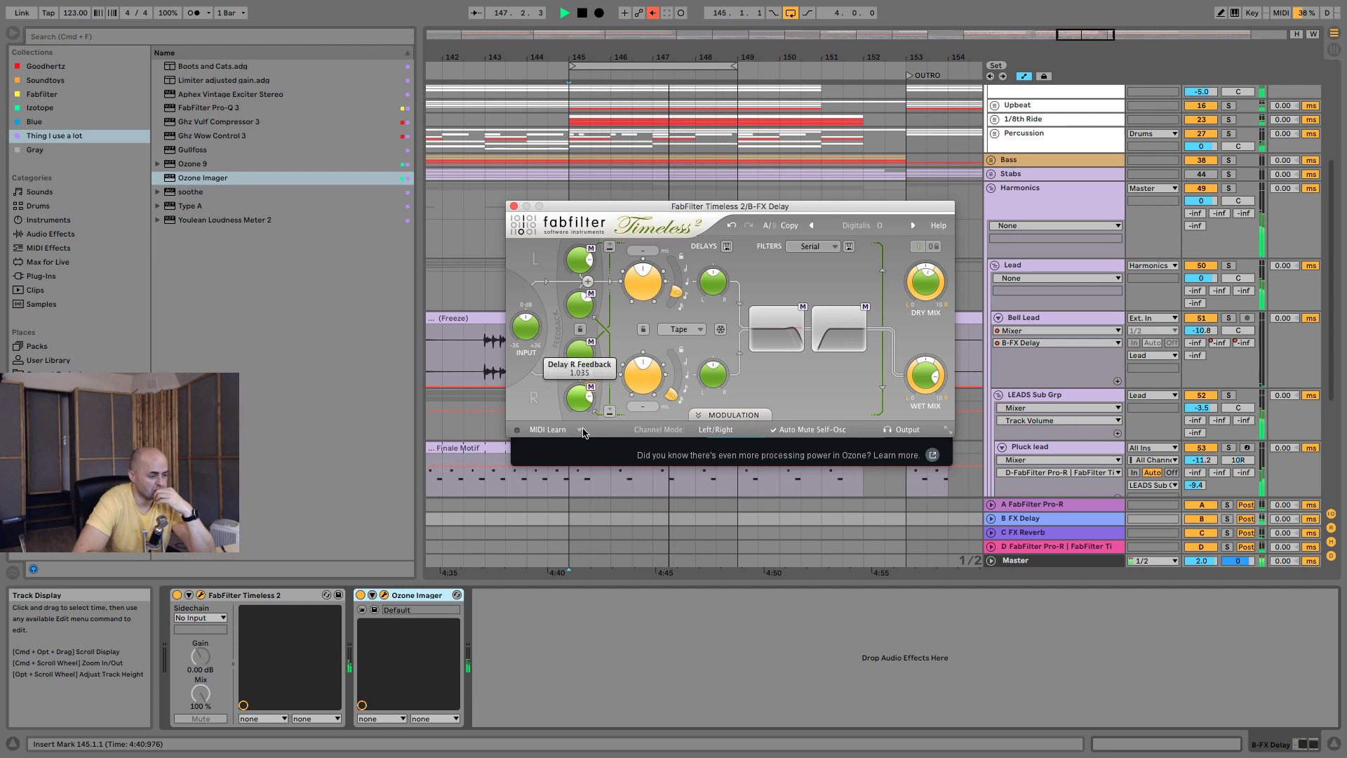
{"action": "left_click_drag", "start_coordinate": [586, 312], "coordinate": [588, 340]}
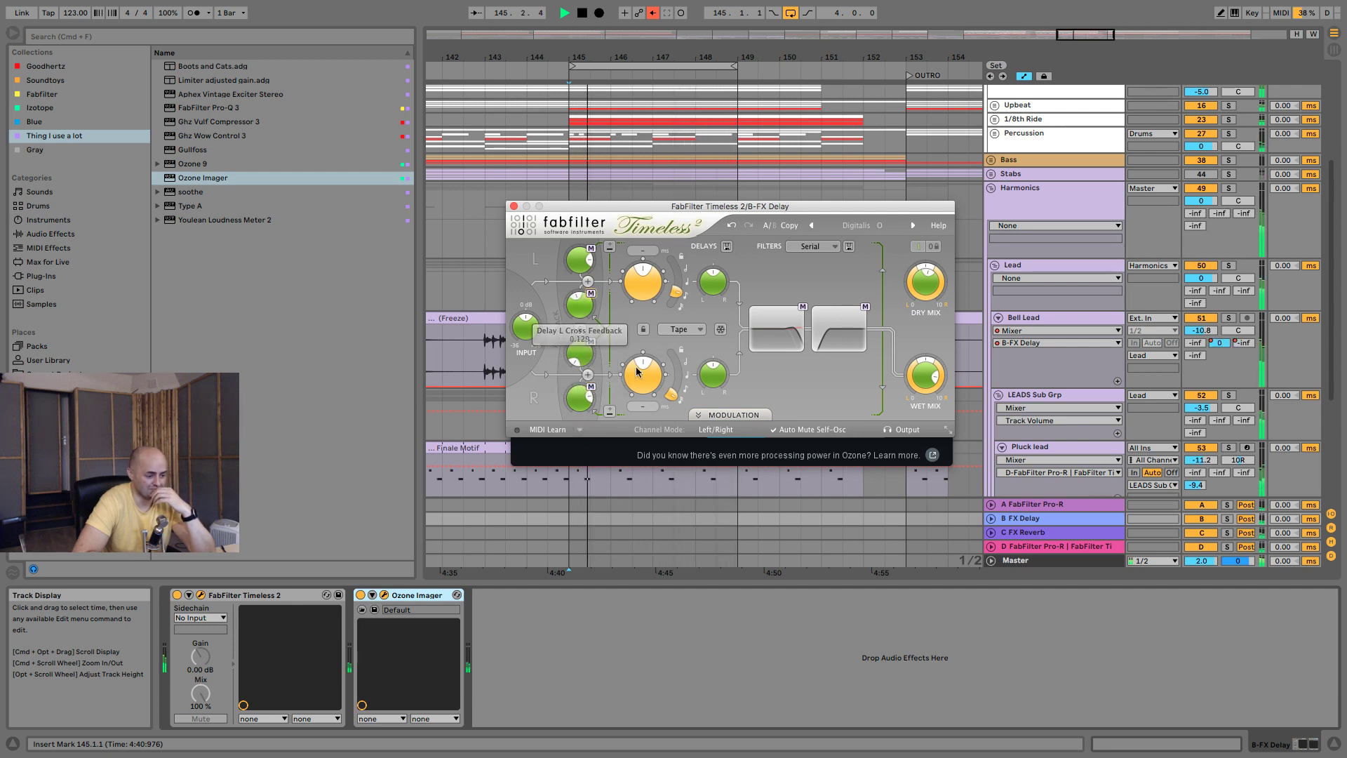
{"action": "mouse_move", "coordinate": [716, 363]}
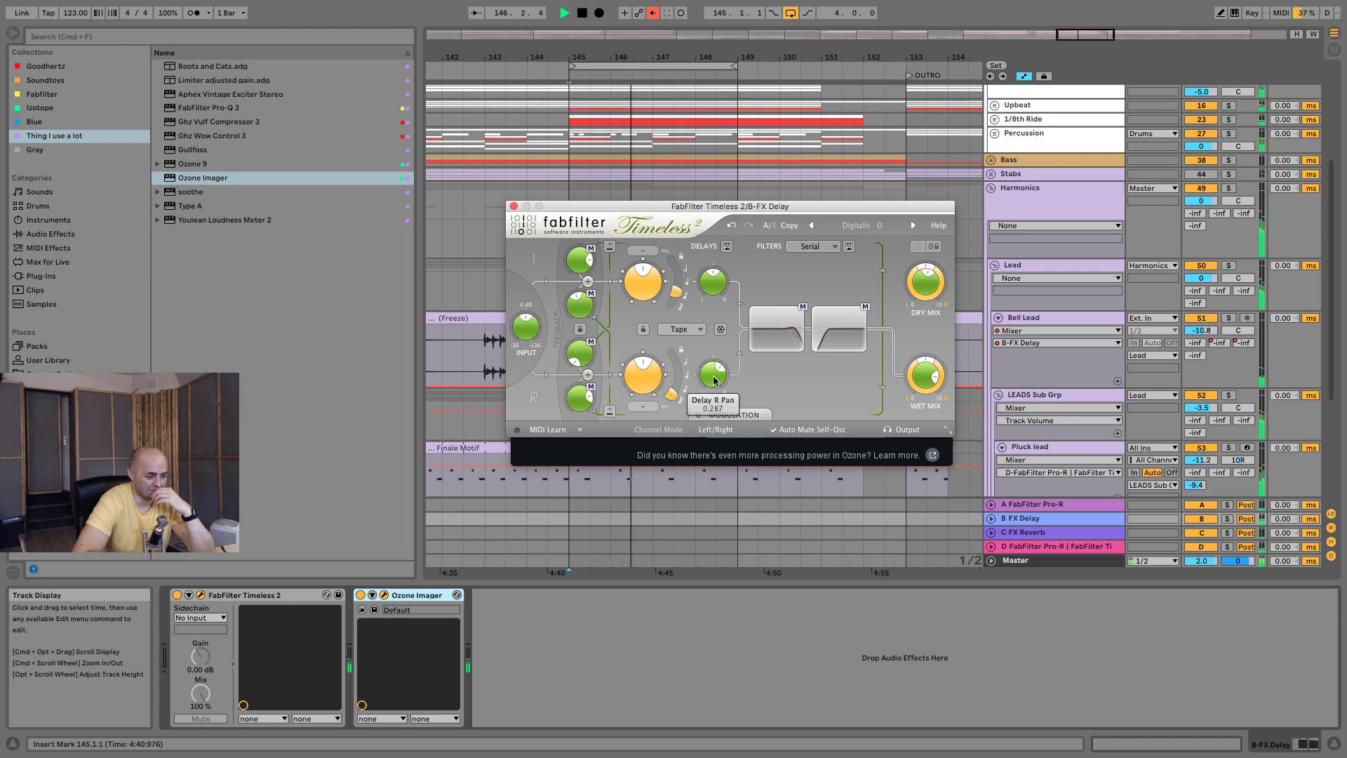
{"action": "scroll", "coordinate": [716, 380], "scroll_direction": "up", "scroll_amount": 2}
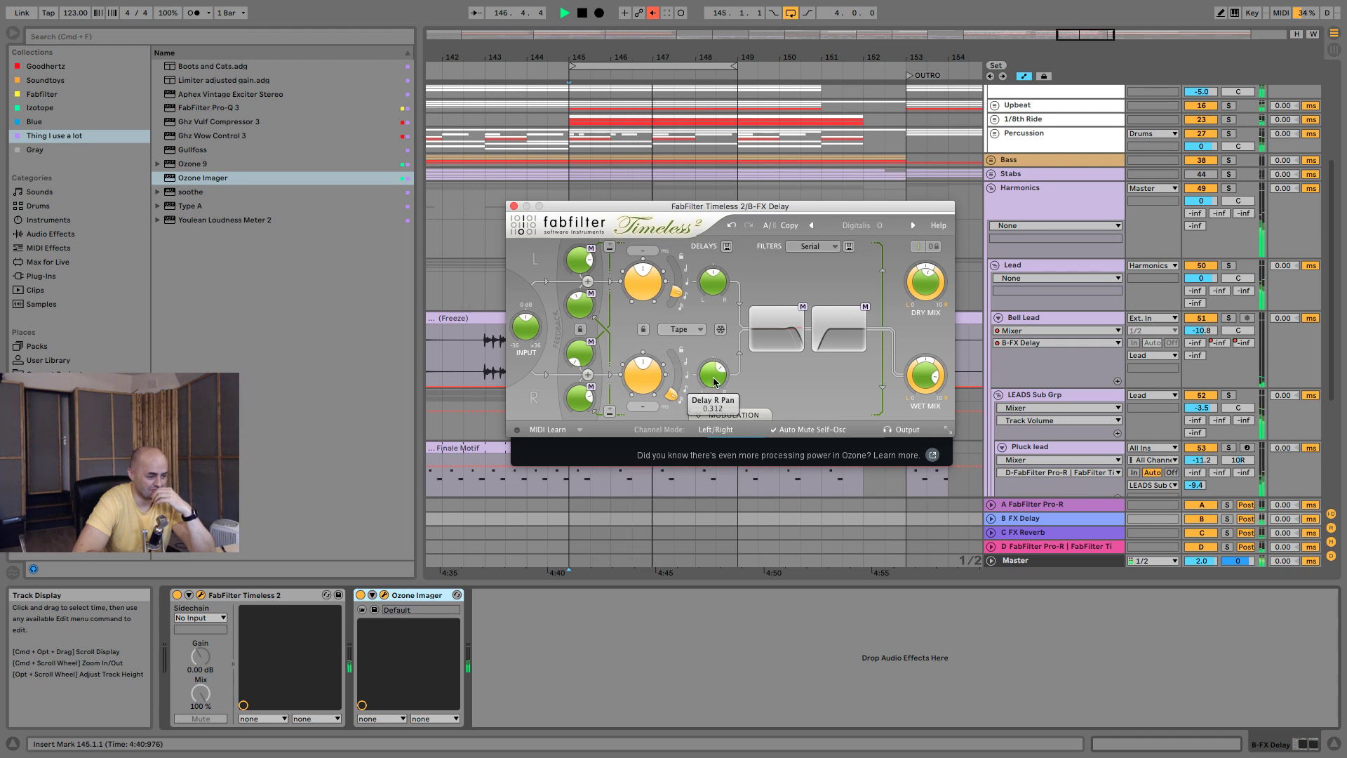
Show the Timeless 2 modulation section in the Wide layout, reveal the XLFO 1 and MIDI 1 modulators, and stop playback.
{"action": "left_click", "coordinate": [733, 416]}
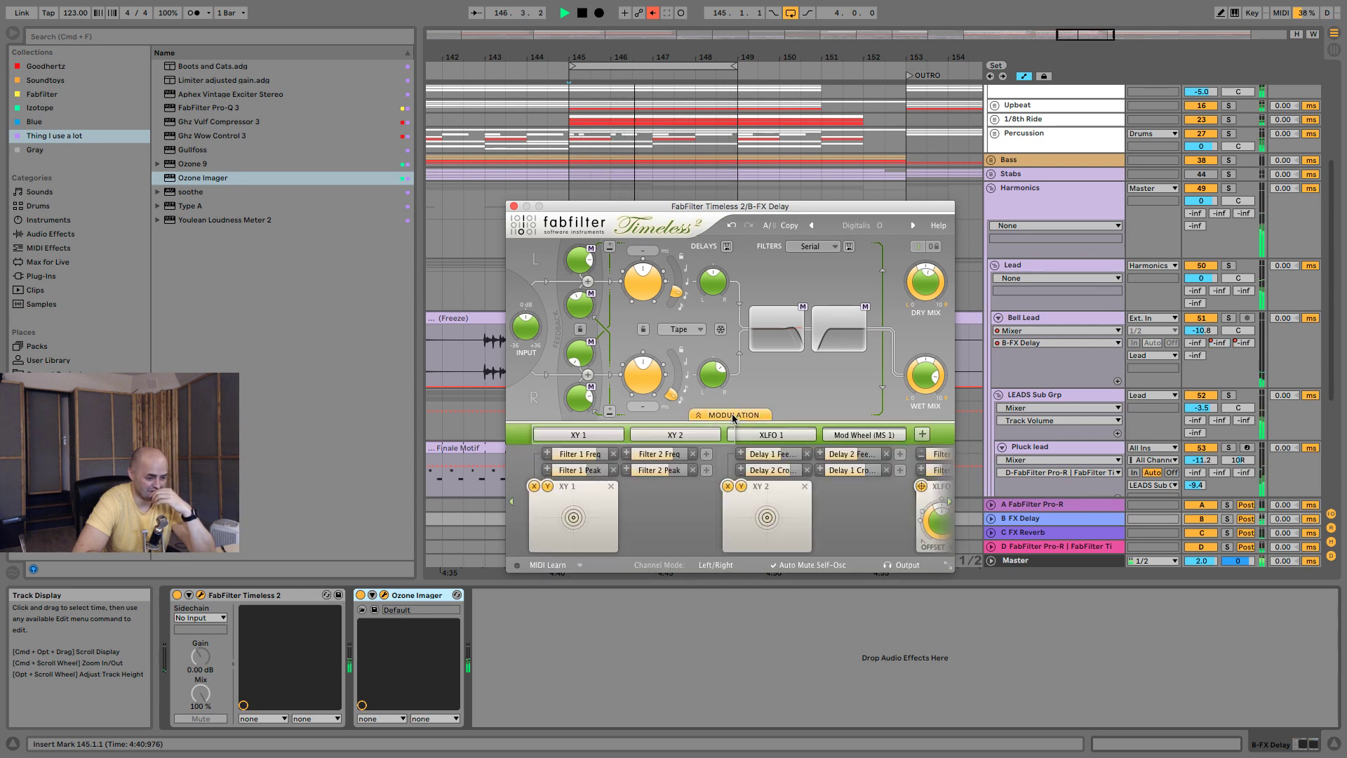
{"action": "left_click", "coordinate": [948, 565]}
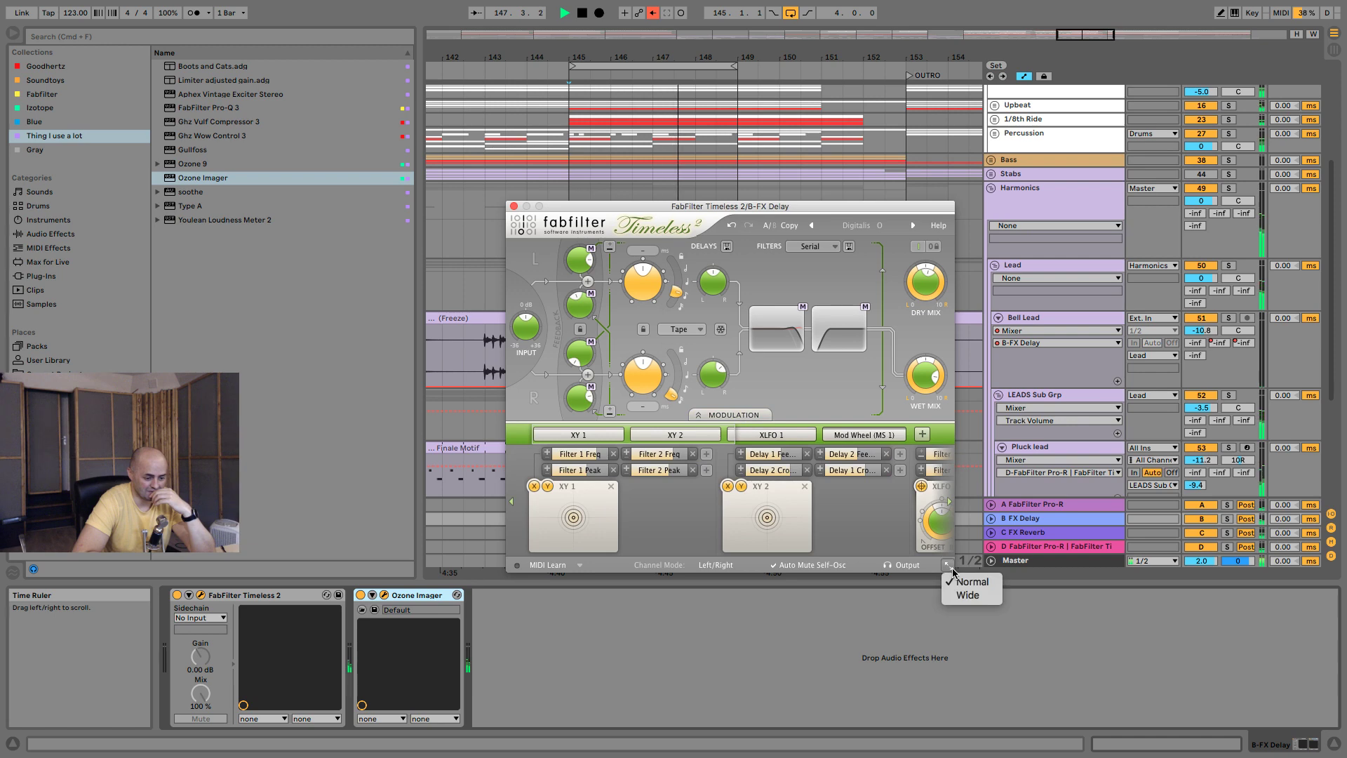
{"action": "left_click", "coordinate": [970, 594]}
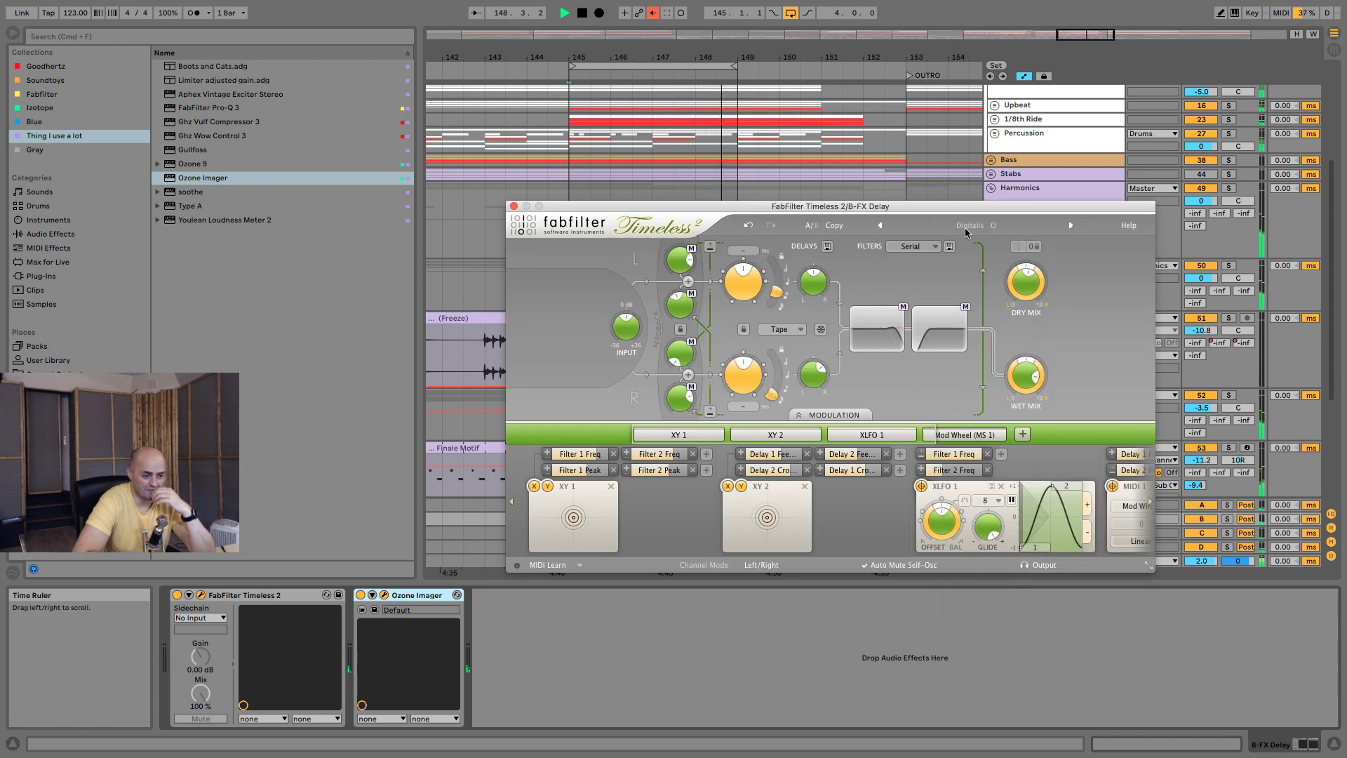
{"action": "left_click_drag", "start_coordinate": [891, 233], "coordinate": [716, 229]}
{"action": "left_click", "coordinate": [972, 498]}
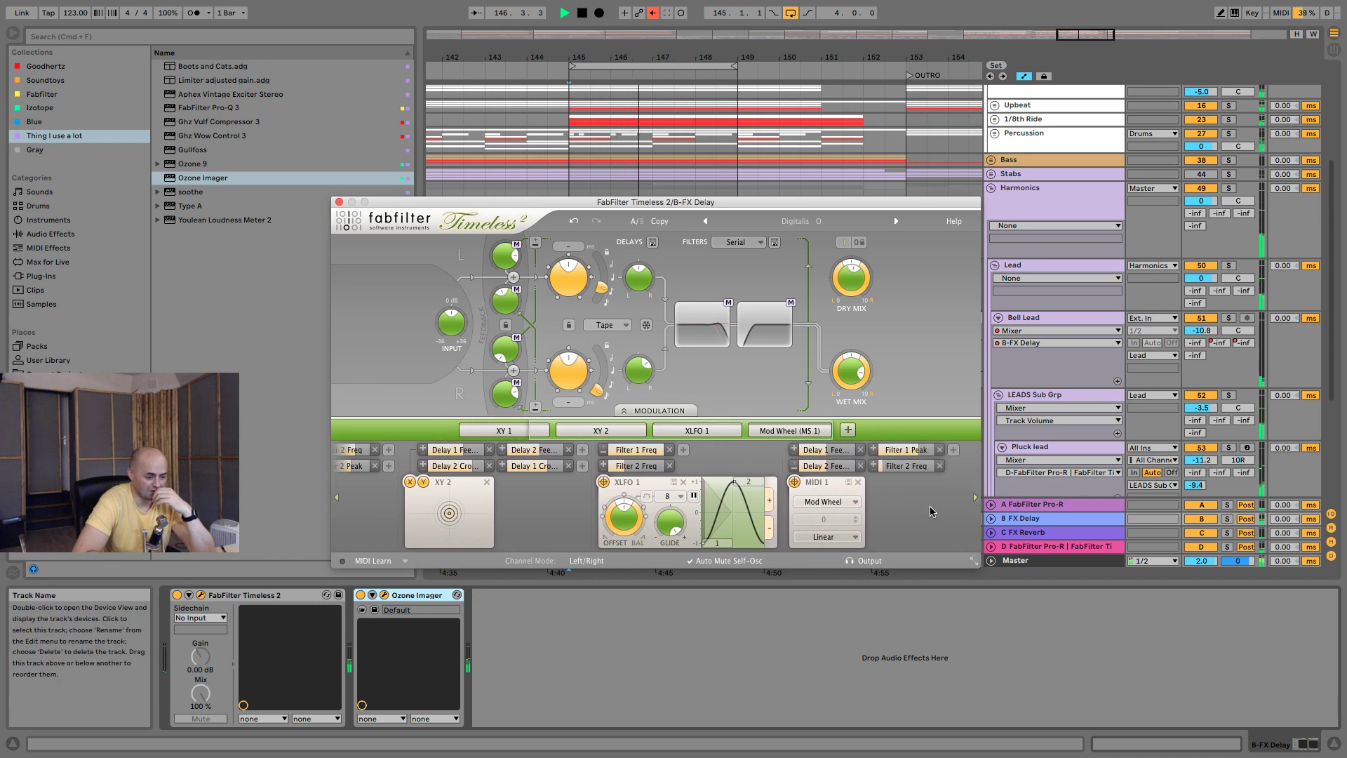
{"action": "key", "text": "space"}
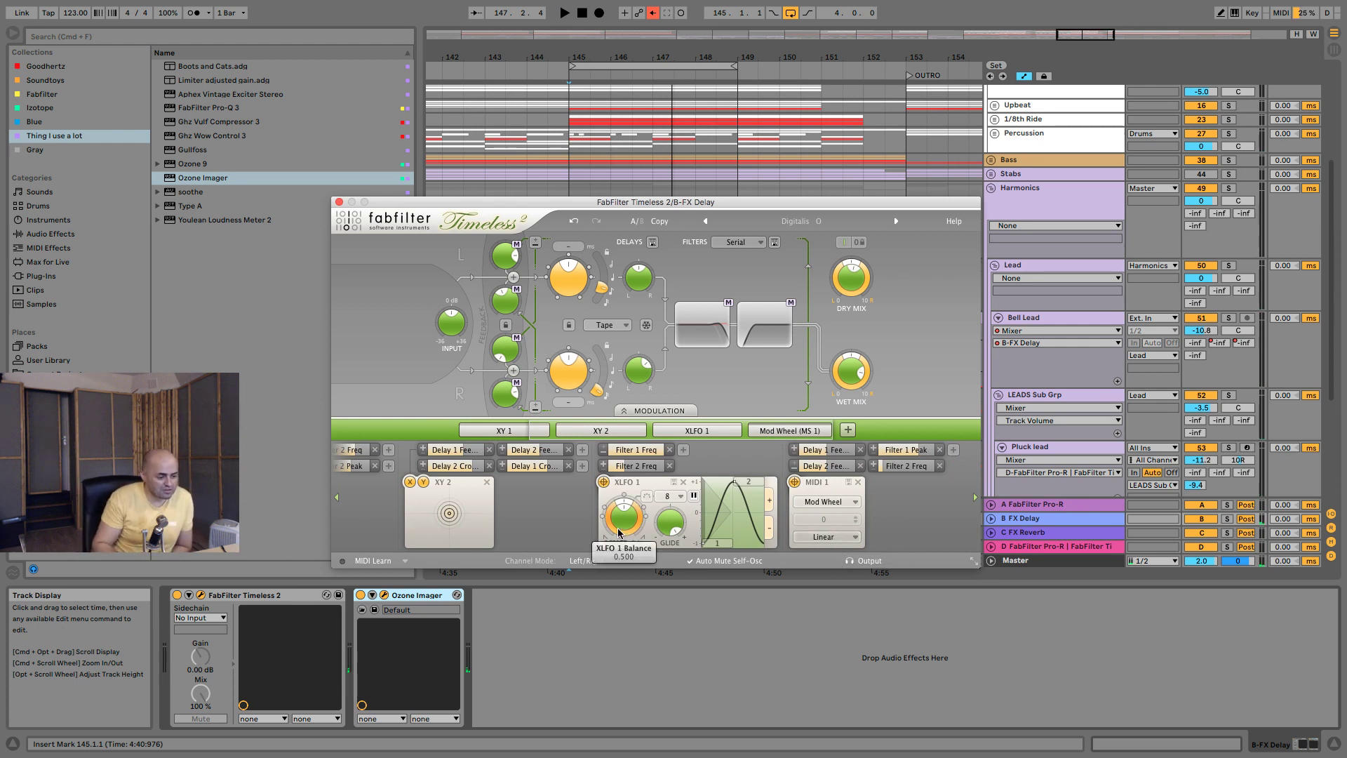
Review the XLFO 1 balance and delay pans, close Timeless 2 and Ozone Imager, and re-enable the overridden automation.
{"action": "mouse_move", "coordinate": [618, 532]}
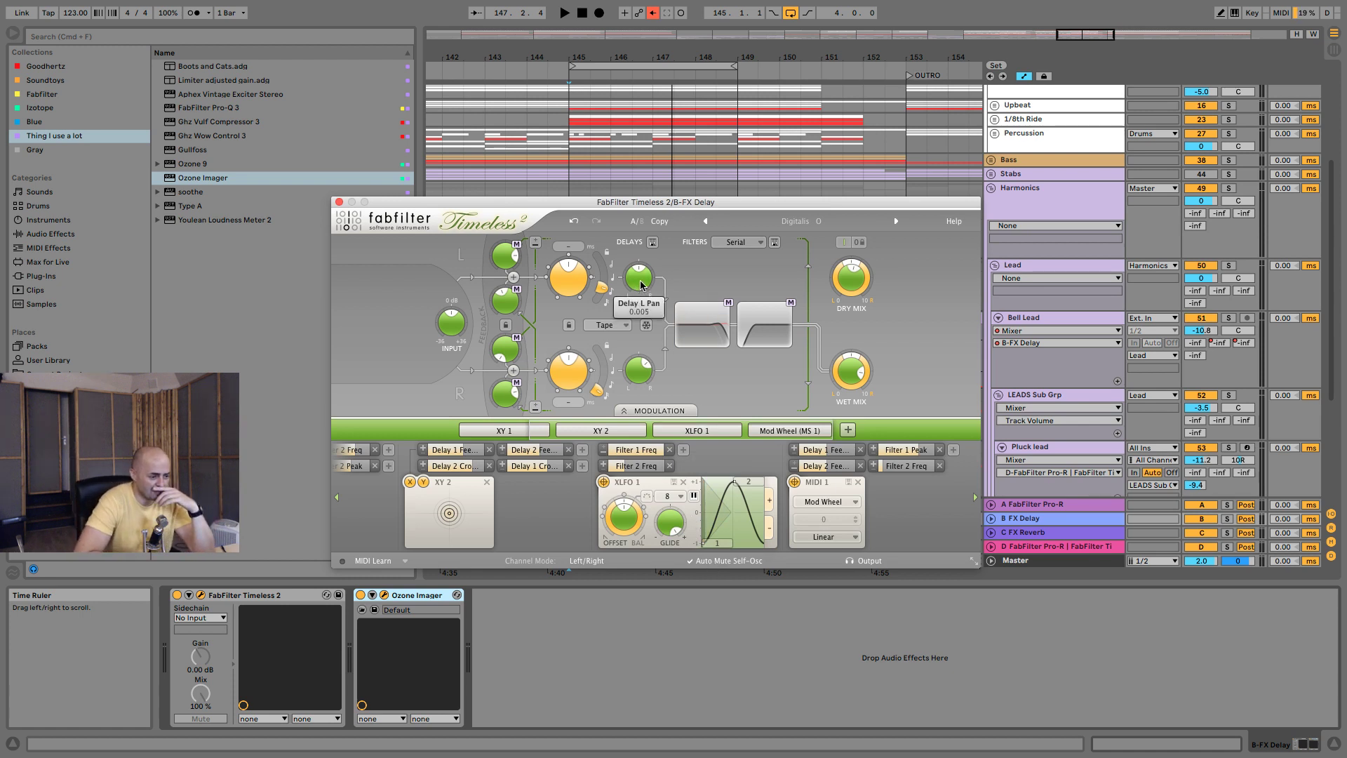
{"action": "mouse_move", "coordinate": [639, 383]}
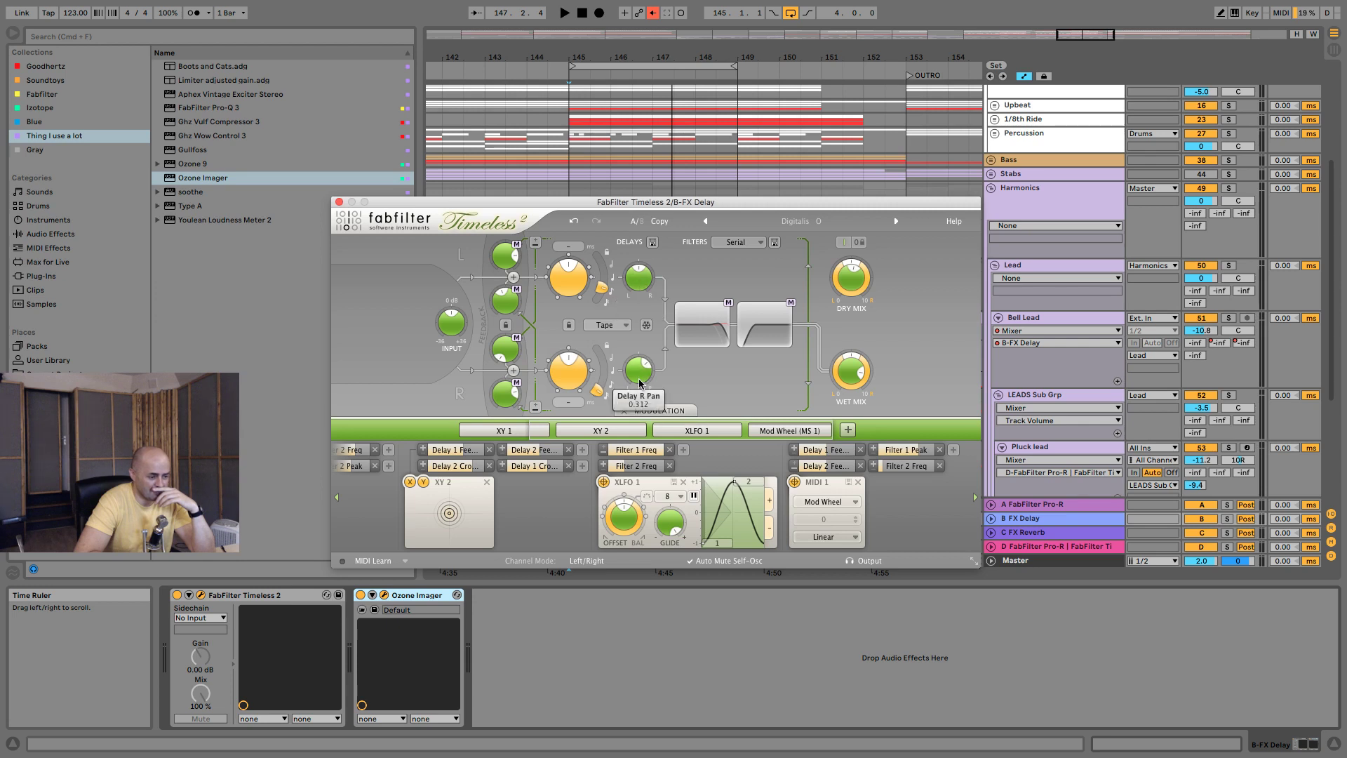
{"action": "mouse_move", "coordinate": [643, 282]}
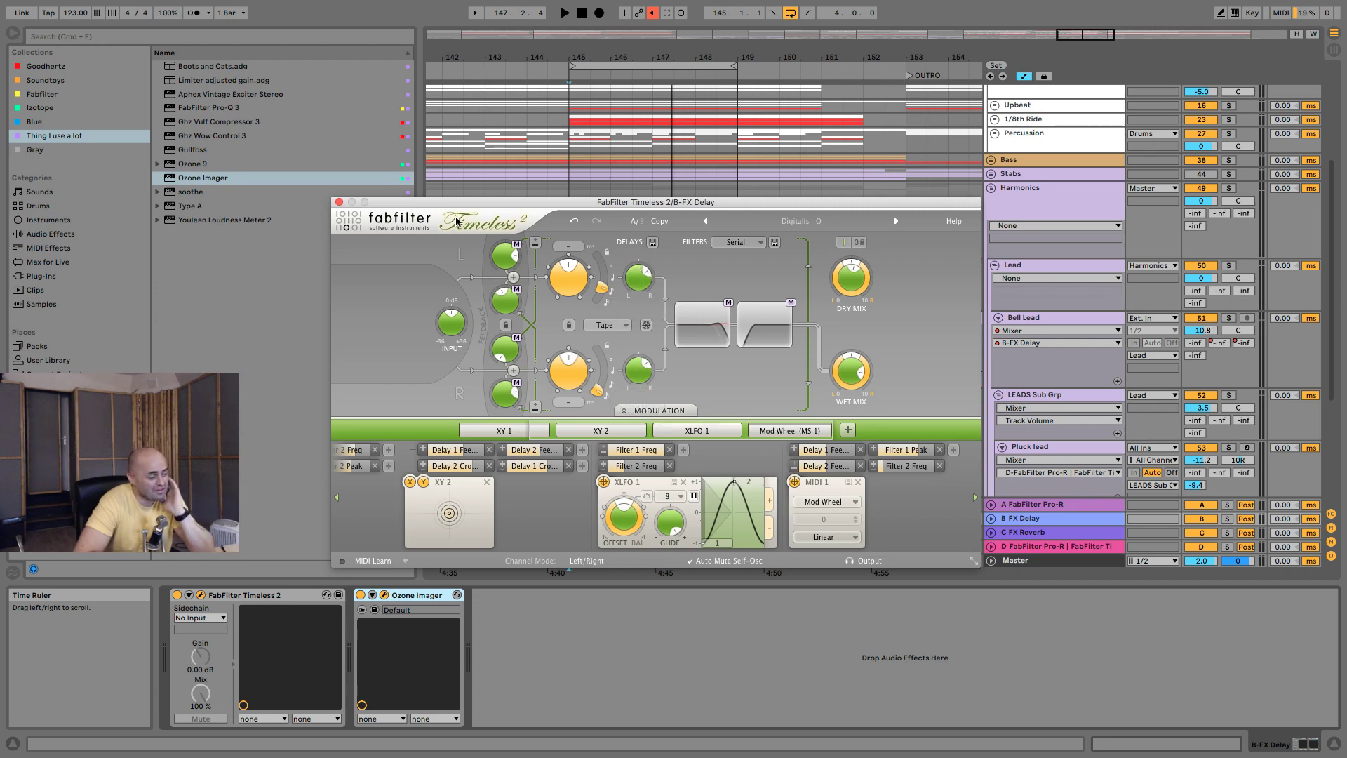
{"action": "left_click", "coordinate": [339, 202]}
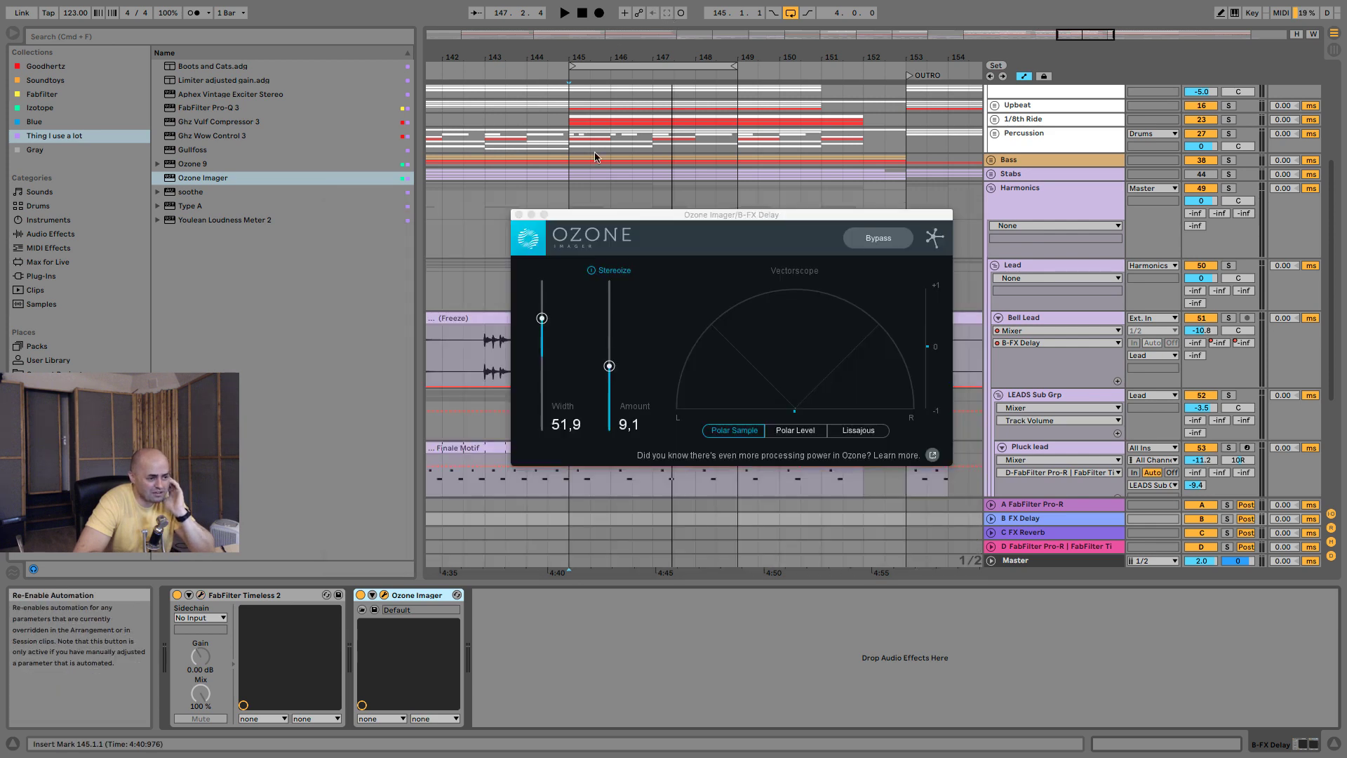
{"action": "left_click", "coordinate": [519, 214]}
Play the loop, unfold the FX Delay return and lower its track volume to about -8.6 dB.
{"action": "key", "text": "space"}
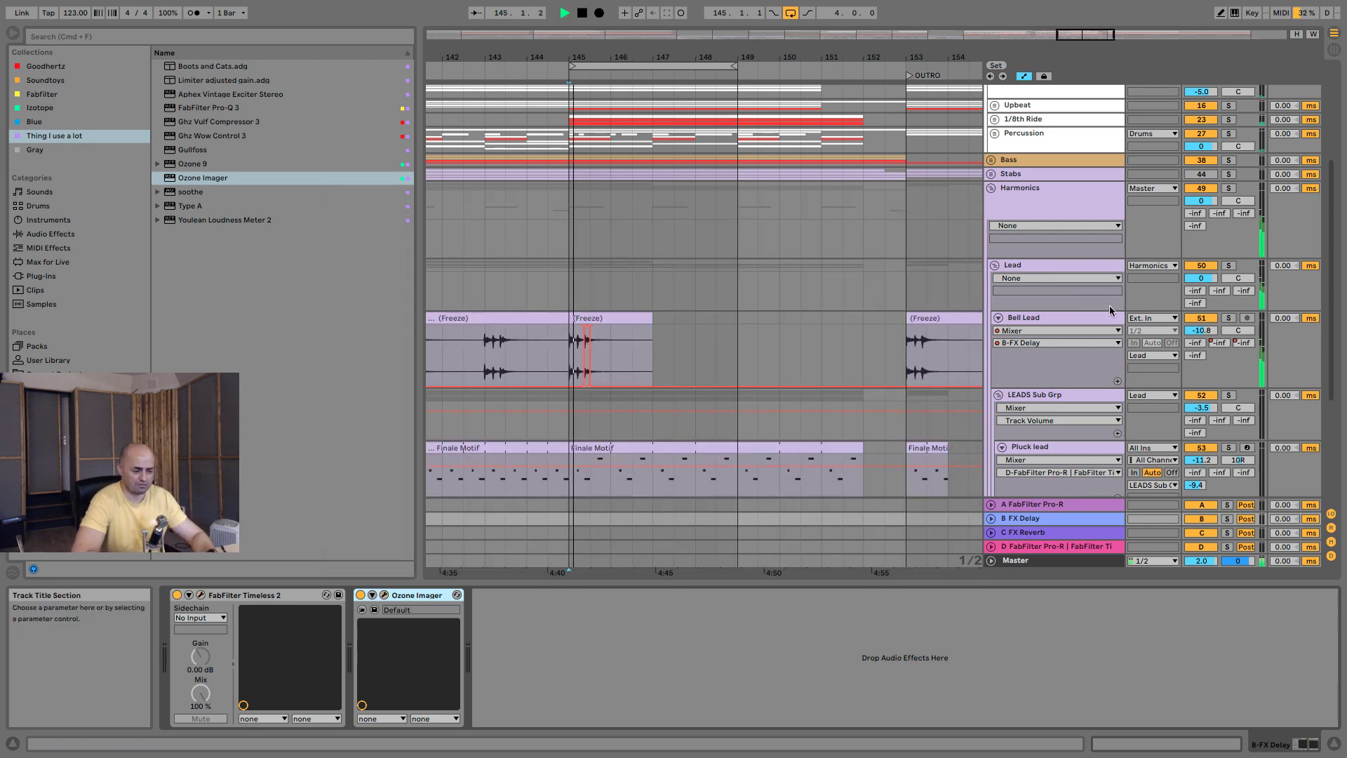
{"action": "scroll", "coordinate": [1108, 305], "scroll_direction": "down", "scroll_amount": 2}
{"action": "scroll", "coordinate": [1121, 336], "scroll_direction": "down", "scroll_amount": 1}
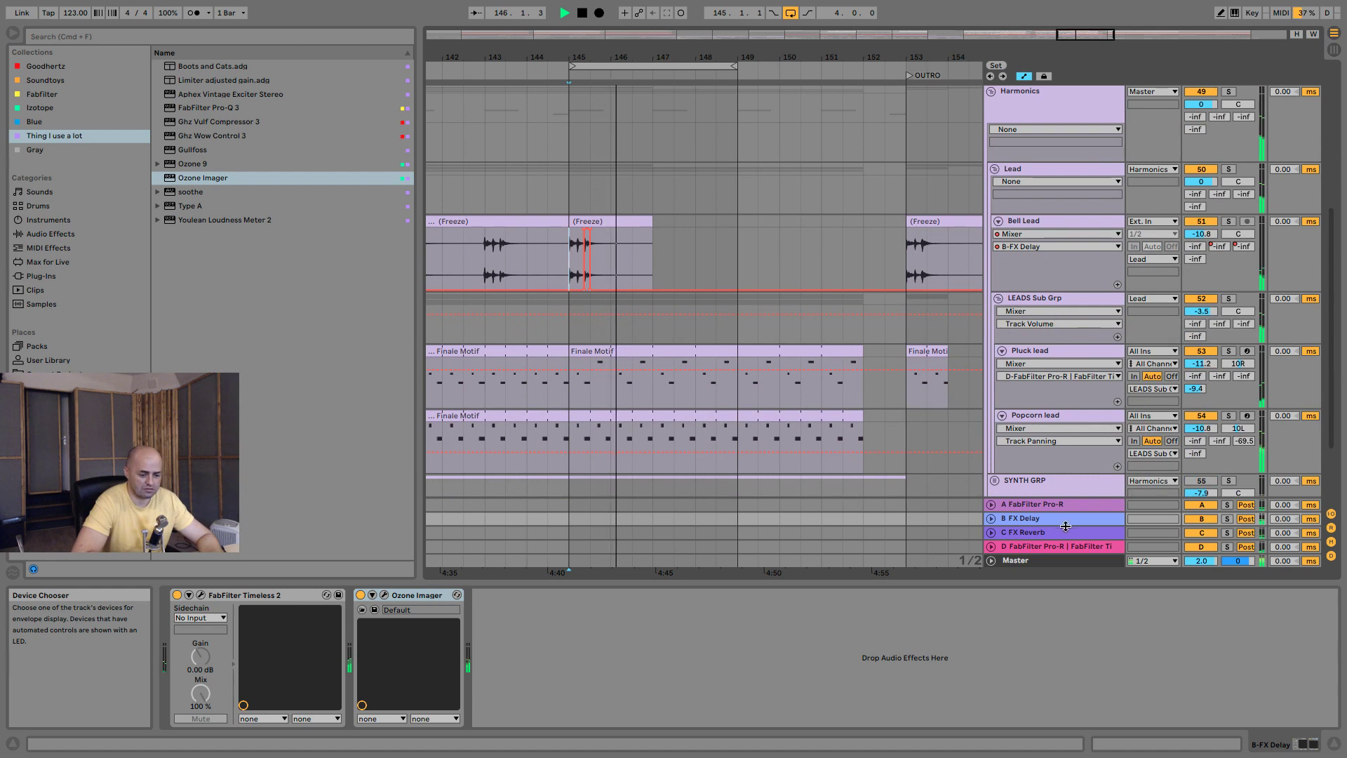
{"action": "left_click", "coordinate": [991, 518]}
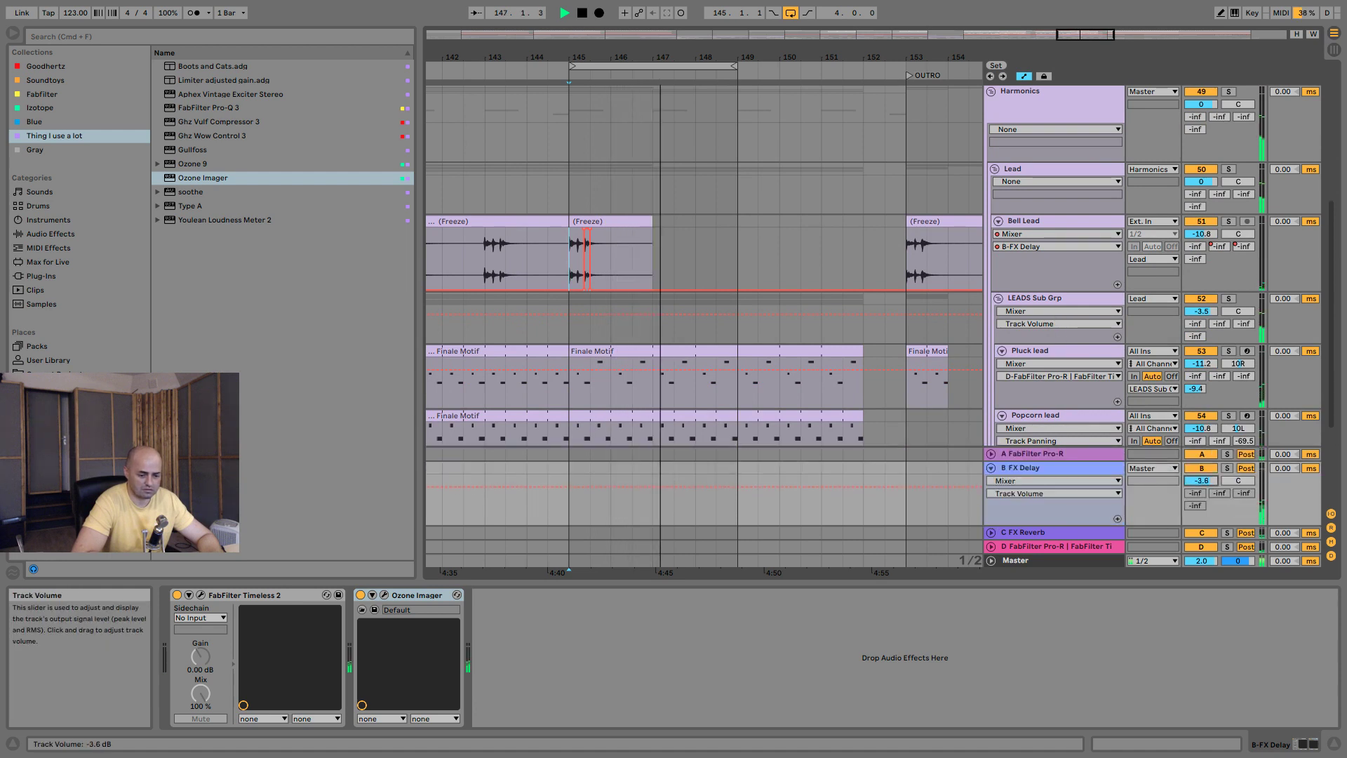
{"action": "left_click", "coordinate": [1050, 465]}
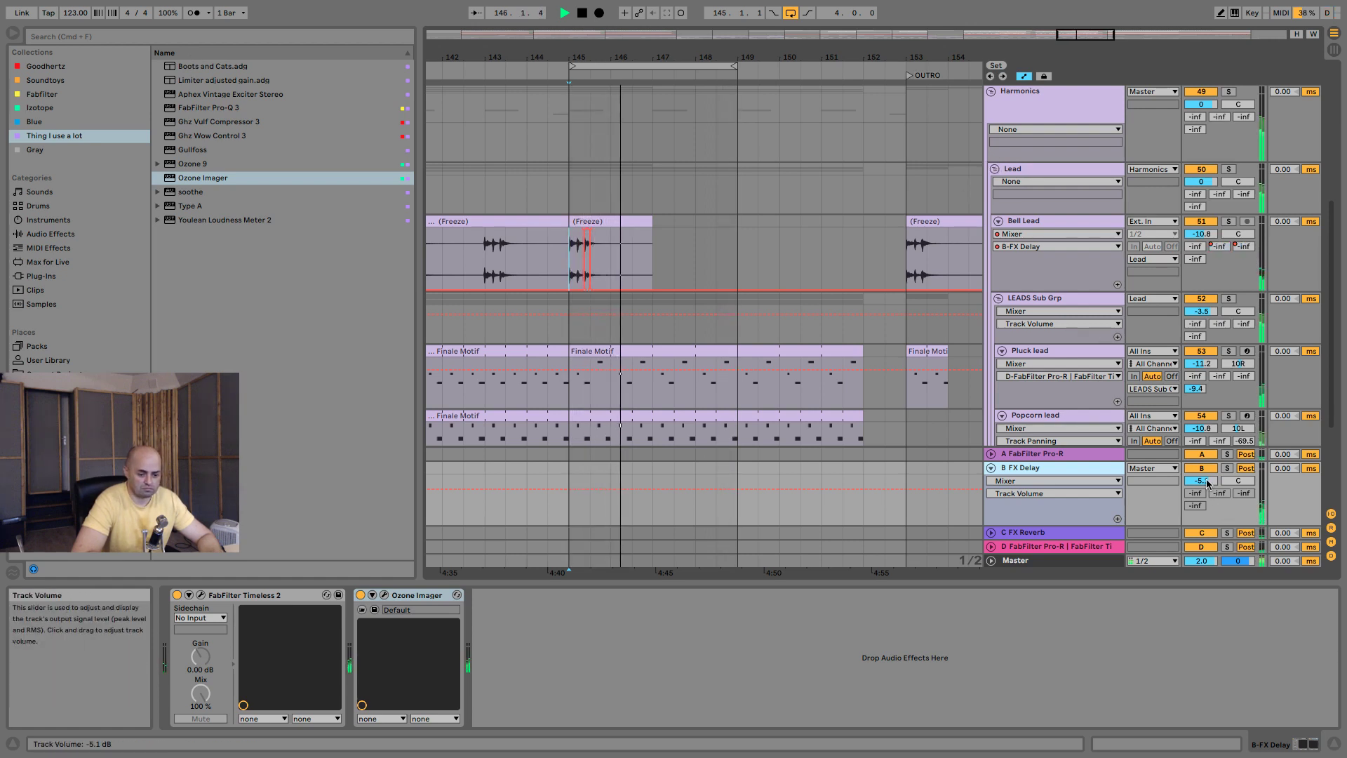
{"action": "left_click_drag", "start_coordinate": [1200, 481], "coordinate": [1201, 500]}
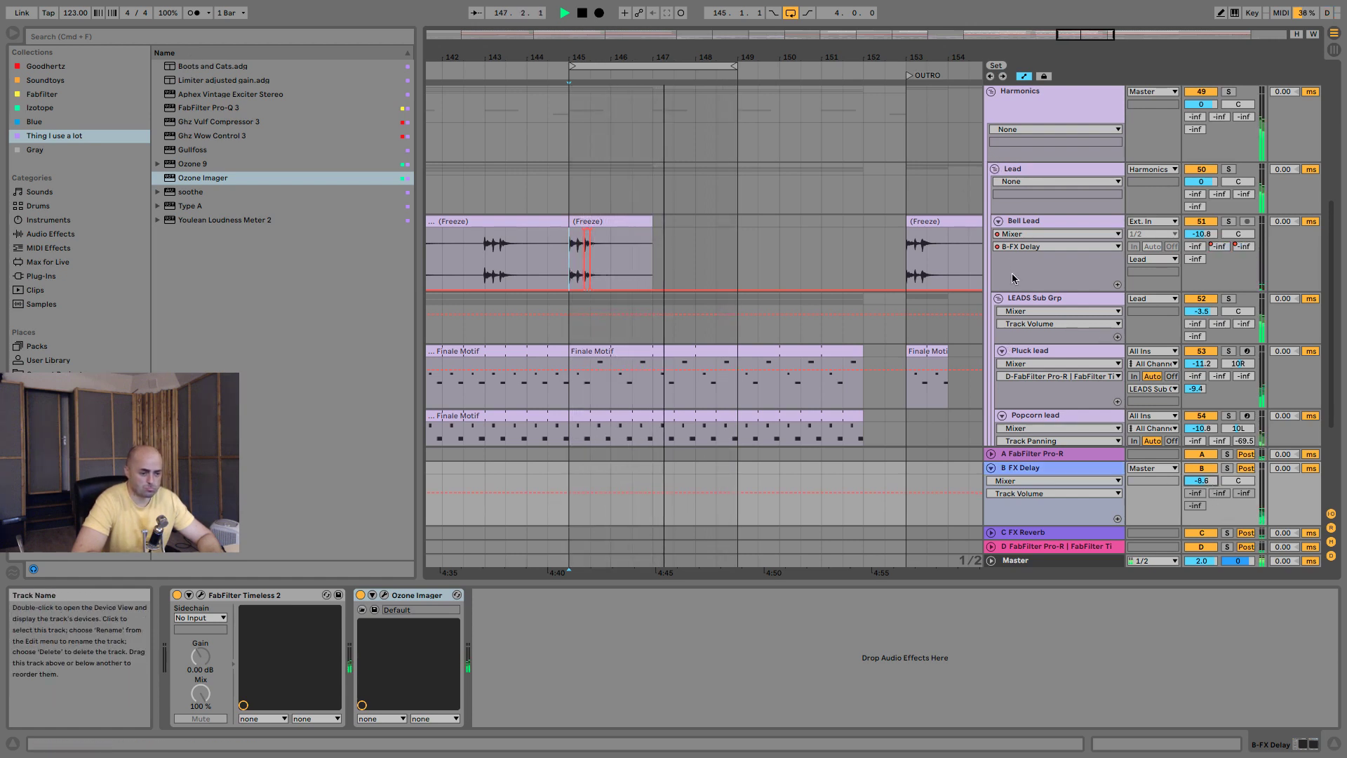
Fold the Lead group, unfold SYNTH GRP and select the Bg drone HI track.
{"action": "left_click", "coordinate": [994, 169]}
{"action": "left_click", "coordinate": [1037, 192]}
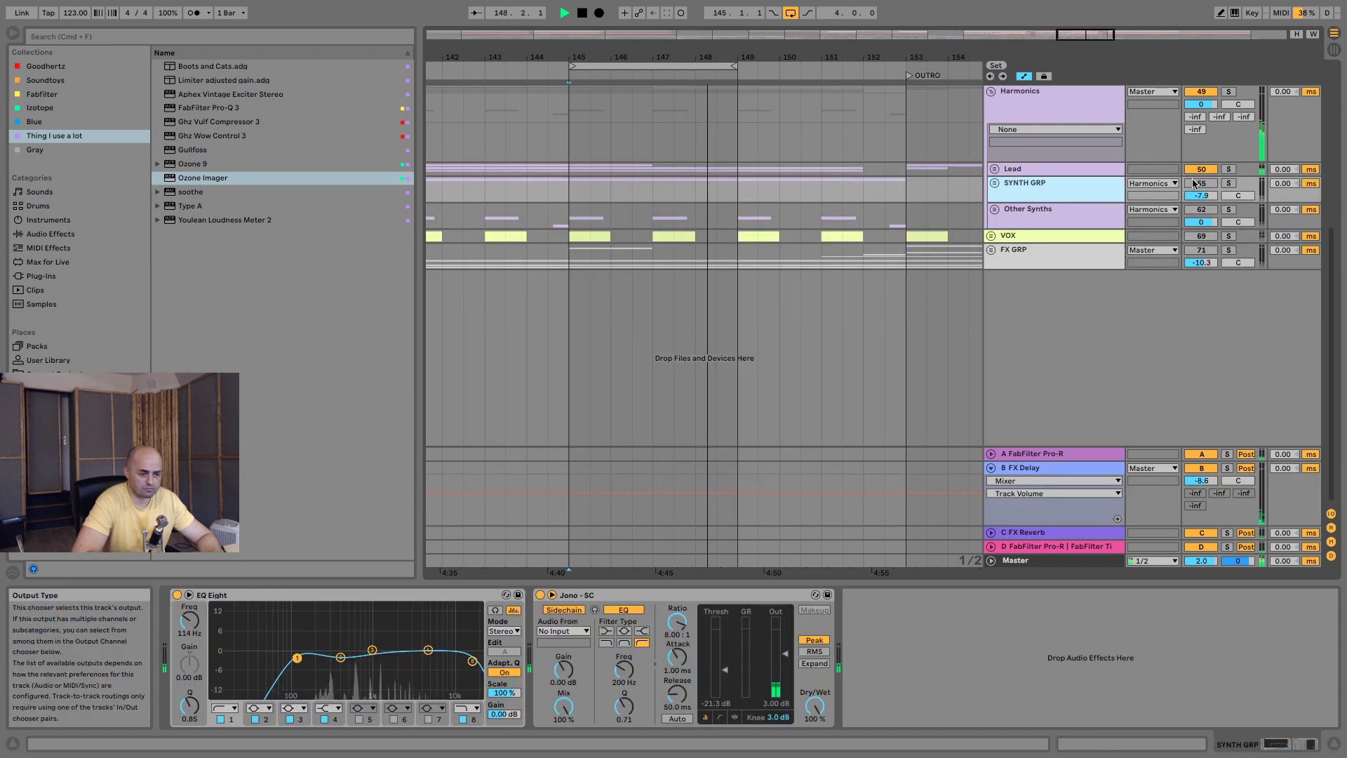
{"action": "left_click", "coordinate": [994, 182]}
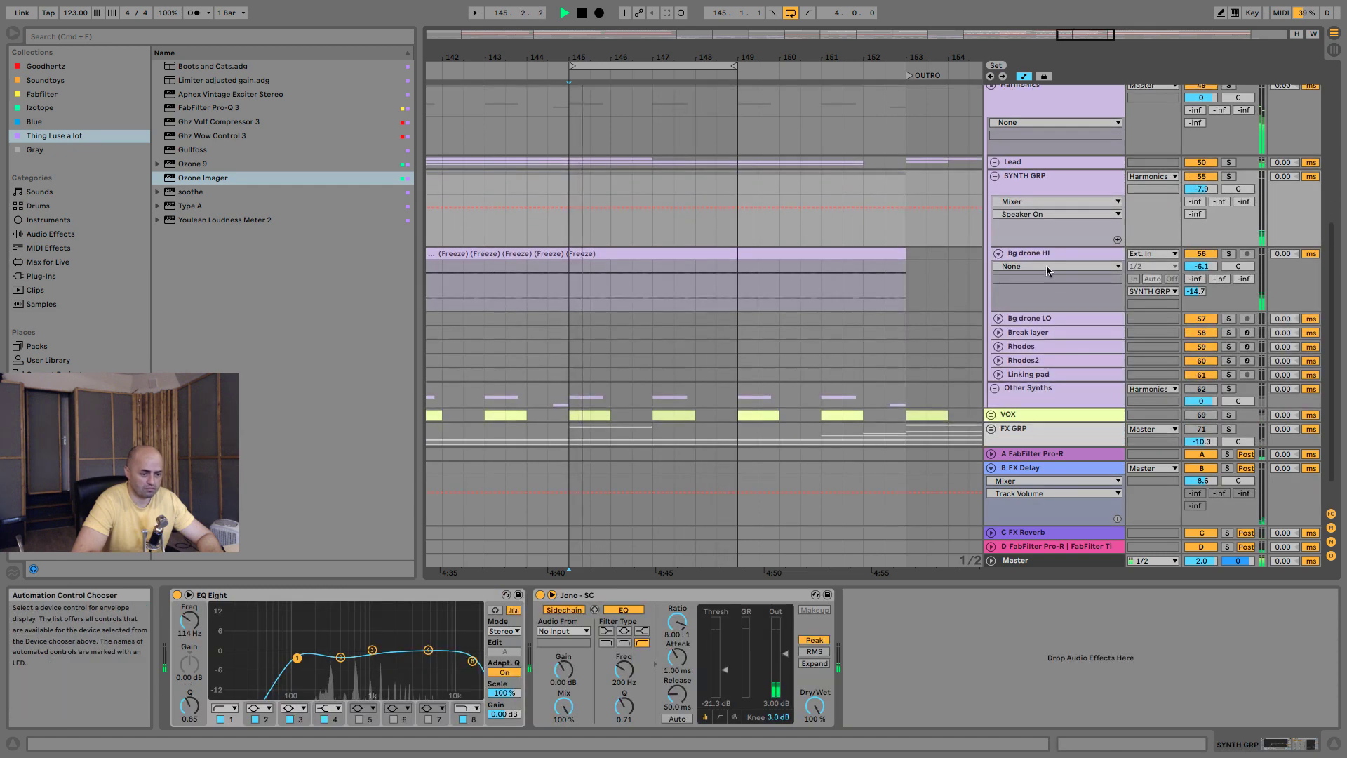
{"action": "left_click", "coordinate": [1066, 251]}
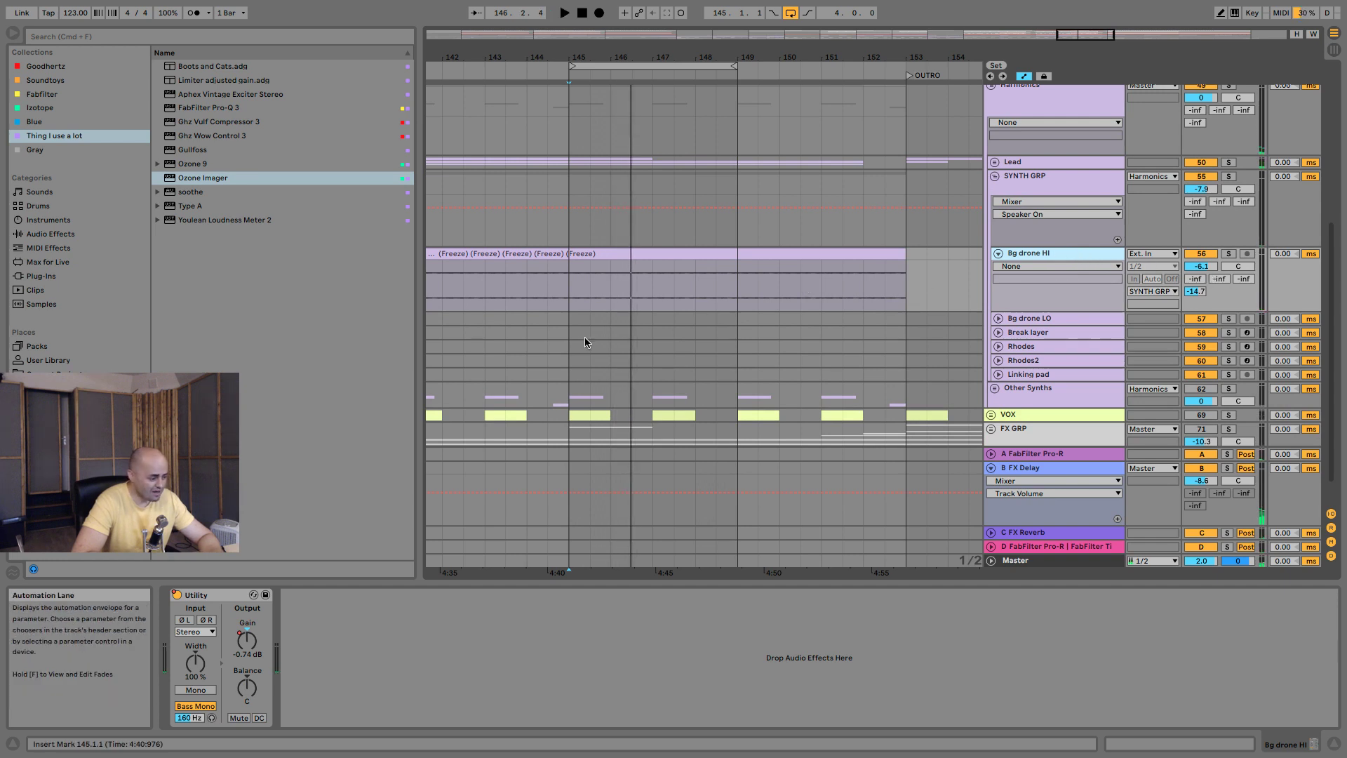
Review the Utility gain automation on Bg drone HI across the whole song and switch the Utility device off.
{"action": "left_click", "coordinate": [244, 632]}
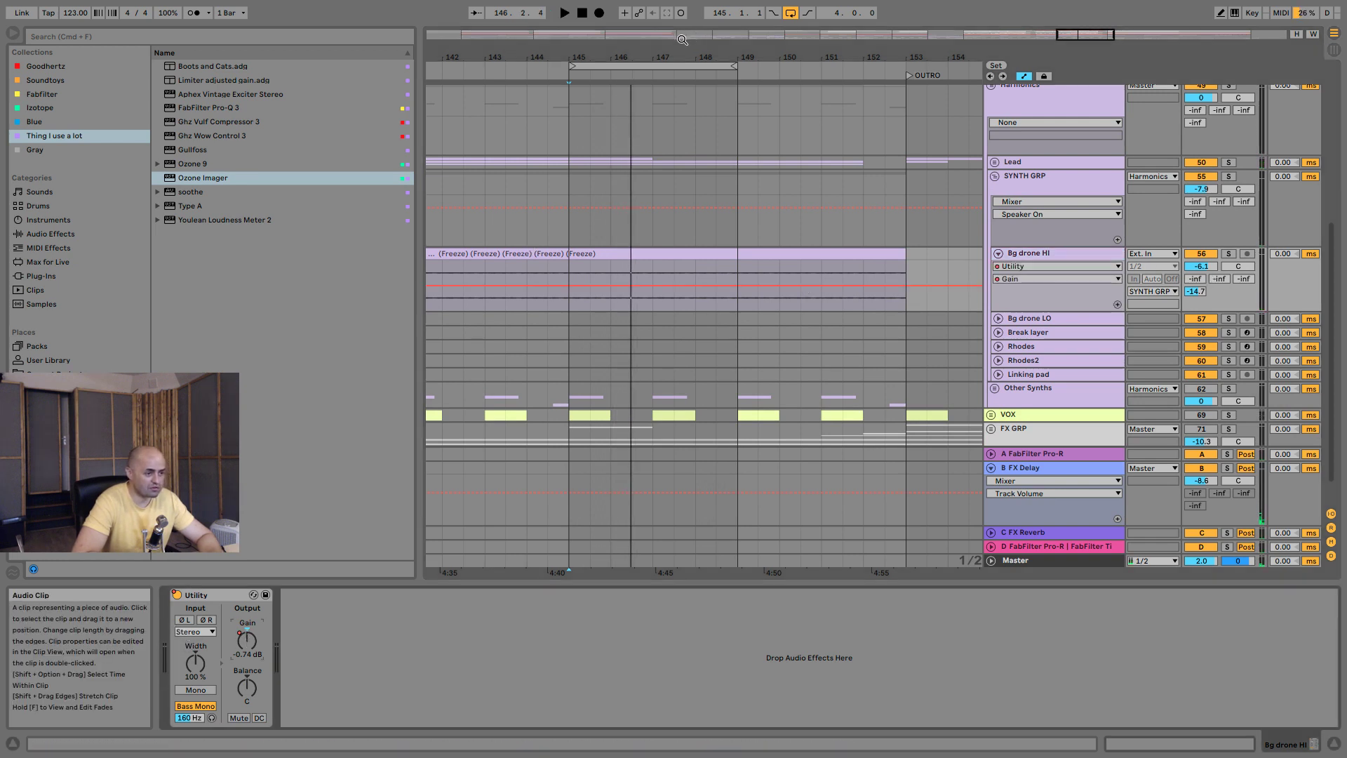
{"action": "left_click_drag", "start_coordinate": [687, 57], "coordinate": [687, 14]}
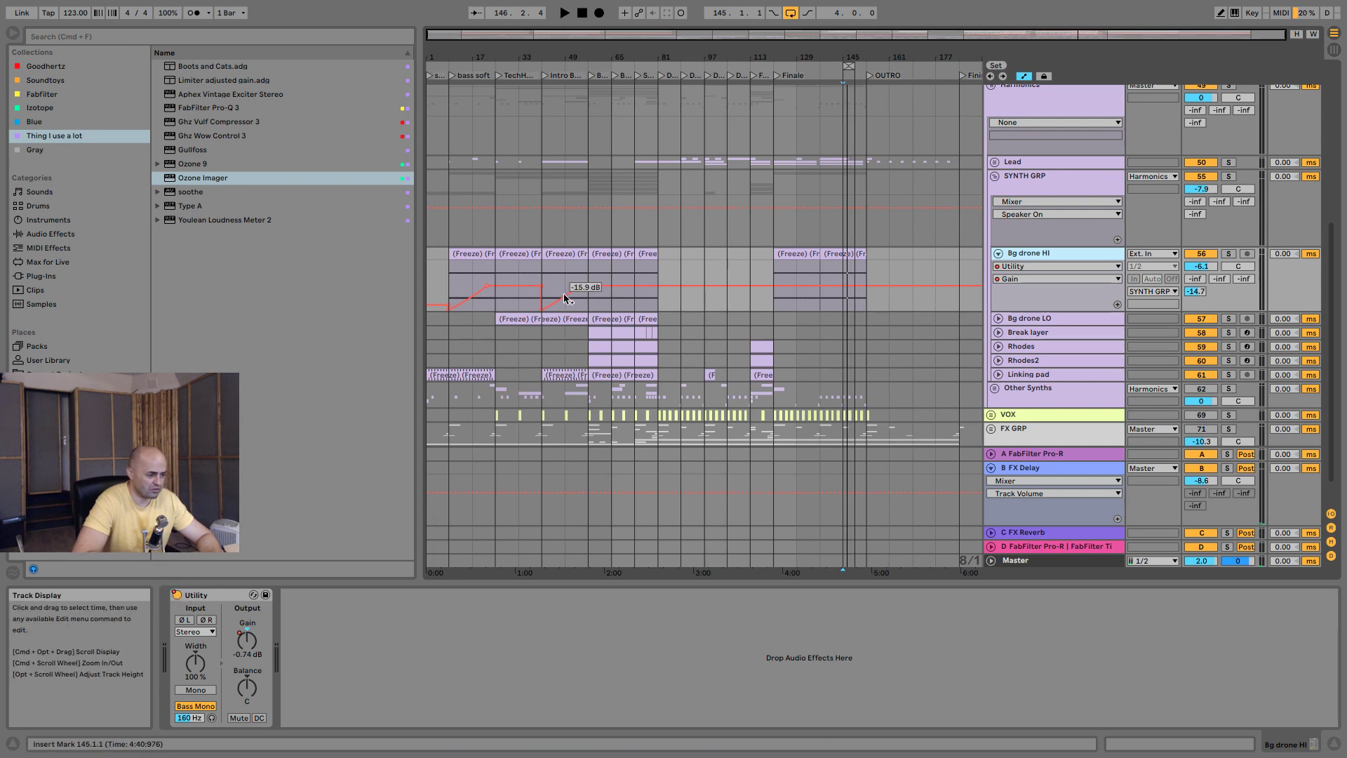
{"action": "left_click", "coordinate": [178, 595]}
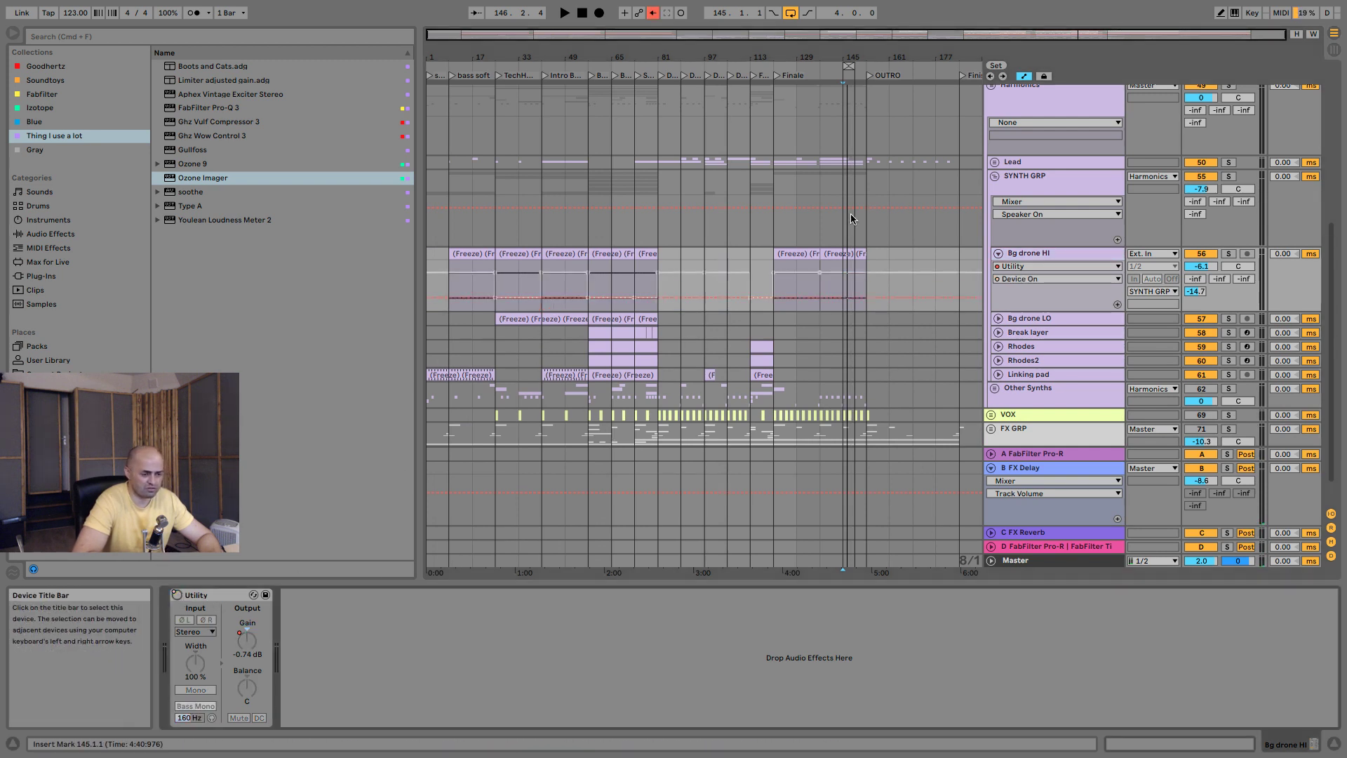
Open the finale's frozen Bg drone HI clip from bar 137 and raise its clip gain to 24.0 dB.
{"action": "left_click_drag", "start_coordinate": [851, 55], "coordinate": [850, 130]}
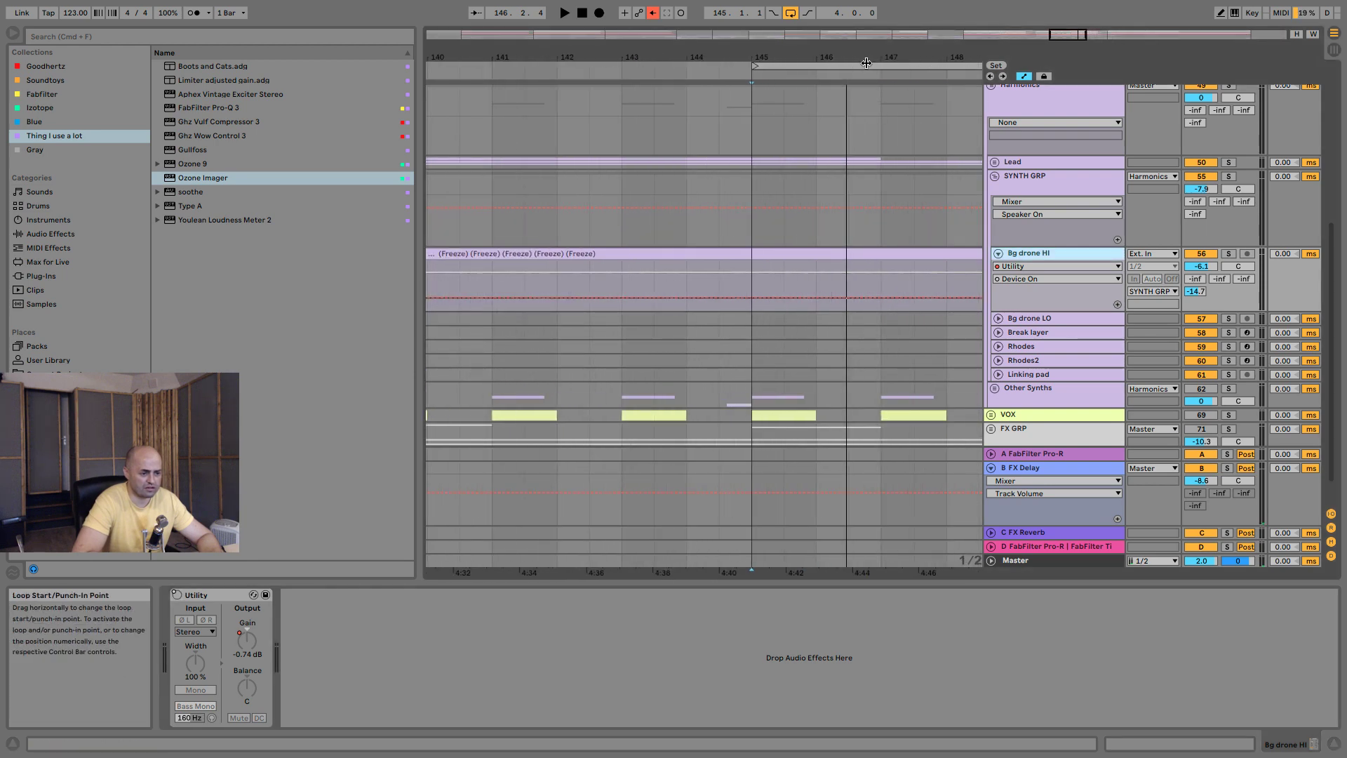
{"action": "left_click_drag", "start_coordinate": [867, 57], "coordinate": [682, 21]}
{"action": "left_click", "coordinate": [696, 252]}
{"action": "double_click", "coordinate": [696, 252]}
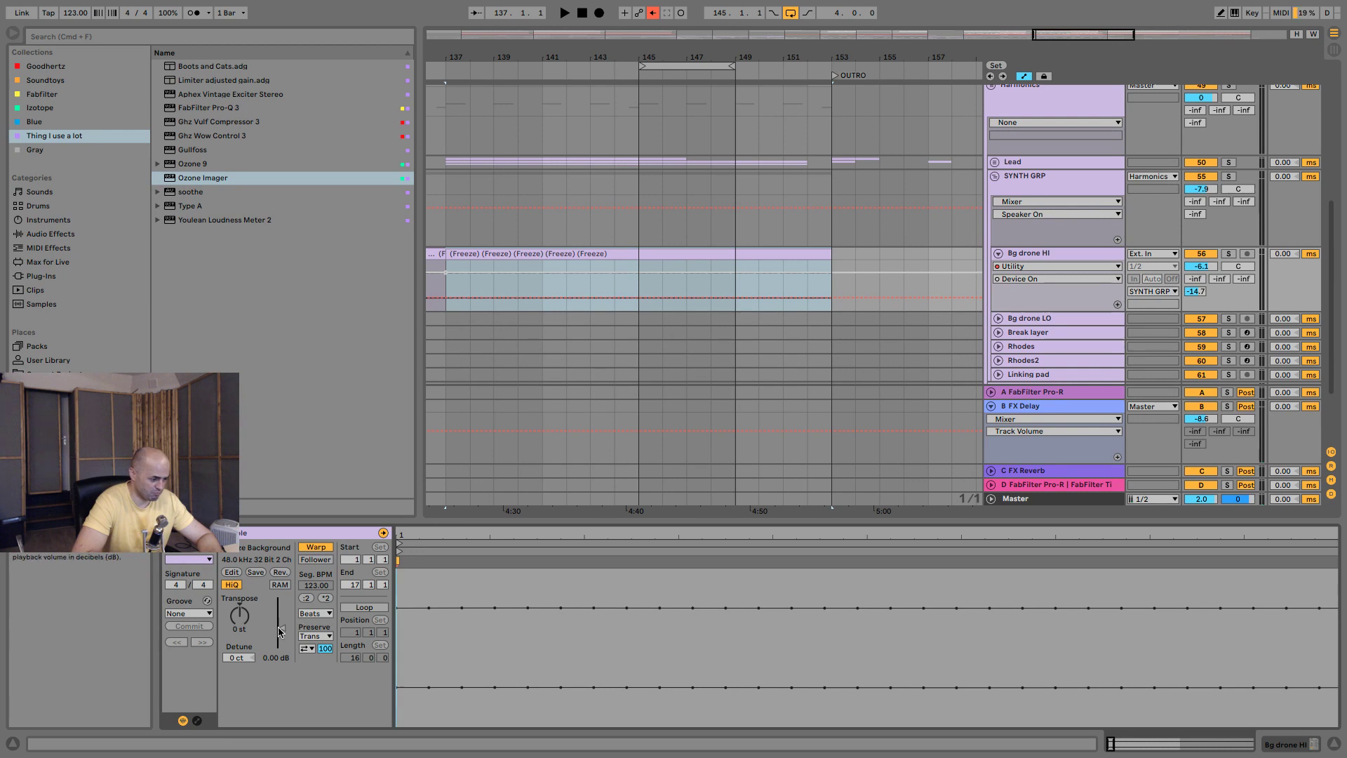
{"action": "left_click_drag", "start_coordinate": [282, 627], "coordinate": [282, 597]}
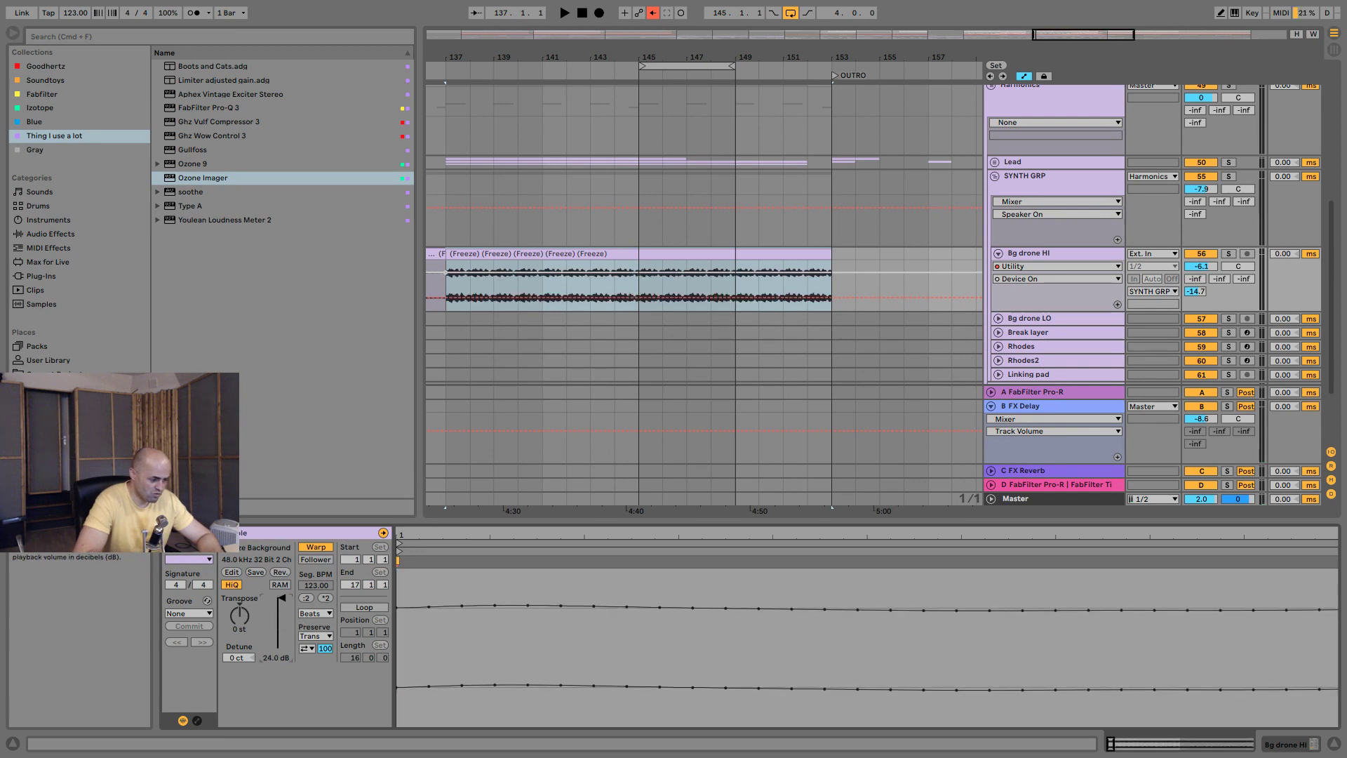
Solo Bg drone HI, play the finale and lower the track's volume to -16.8 dB.
{"action": "left_click", "coordinate": [640, 297]}
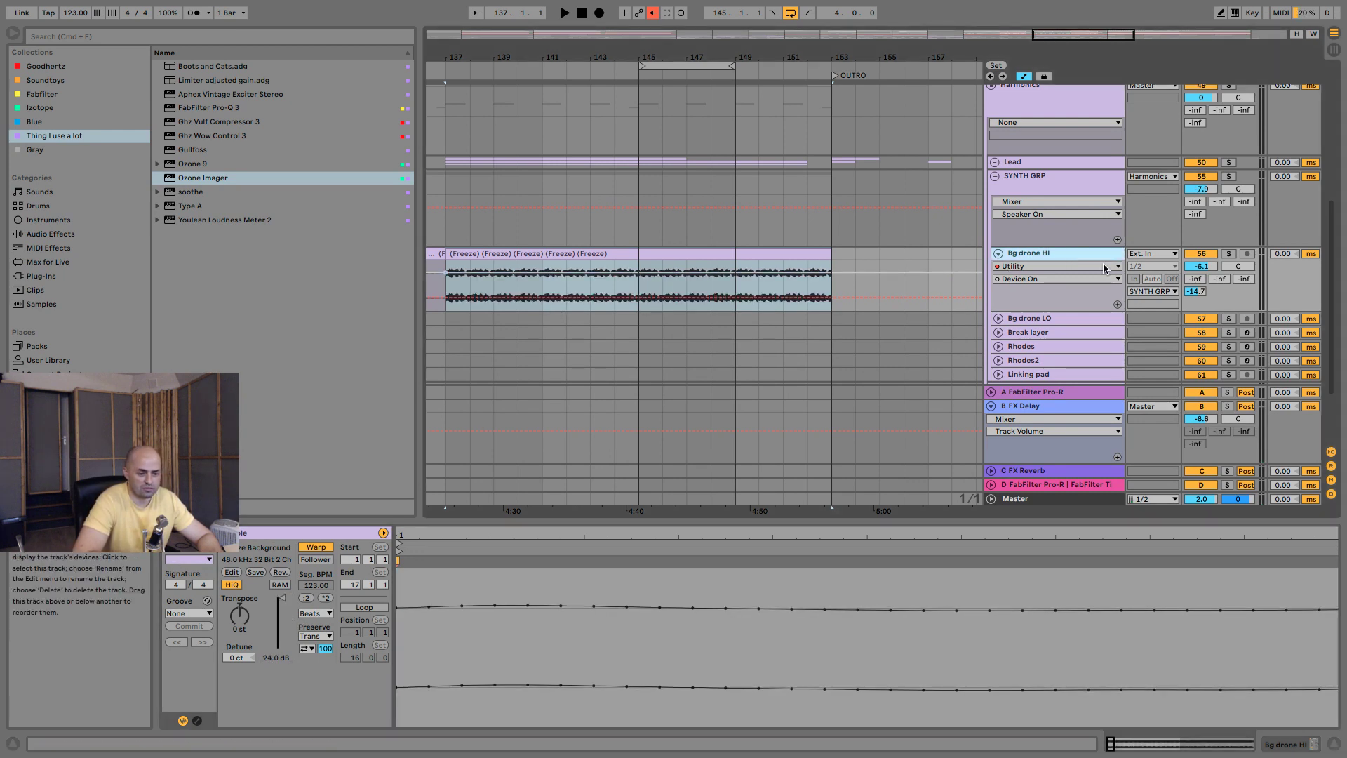
{"action": "left_click", "coordinate": [1154, 301]}
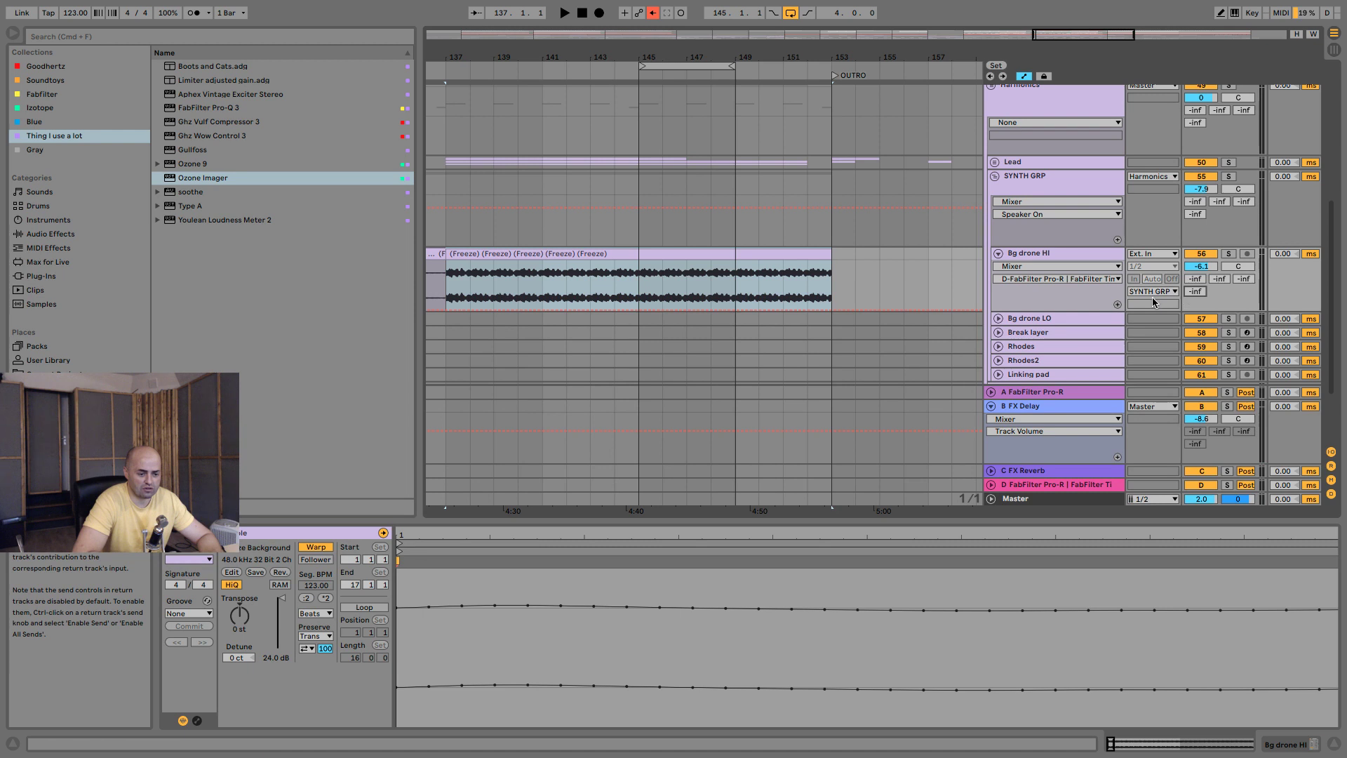
{"action": "left_click", "coordinate": [1228, 253]}
{"action": "key", "text": "space"}
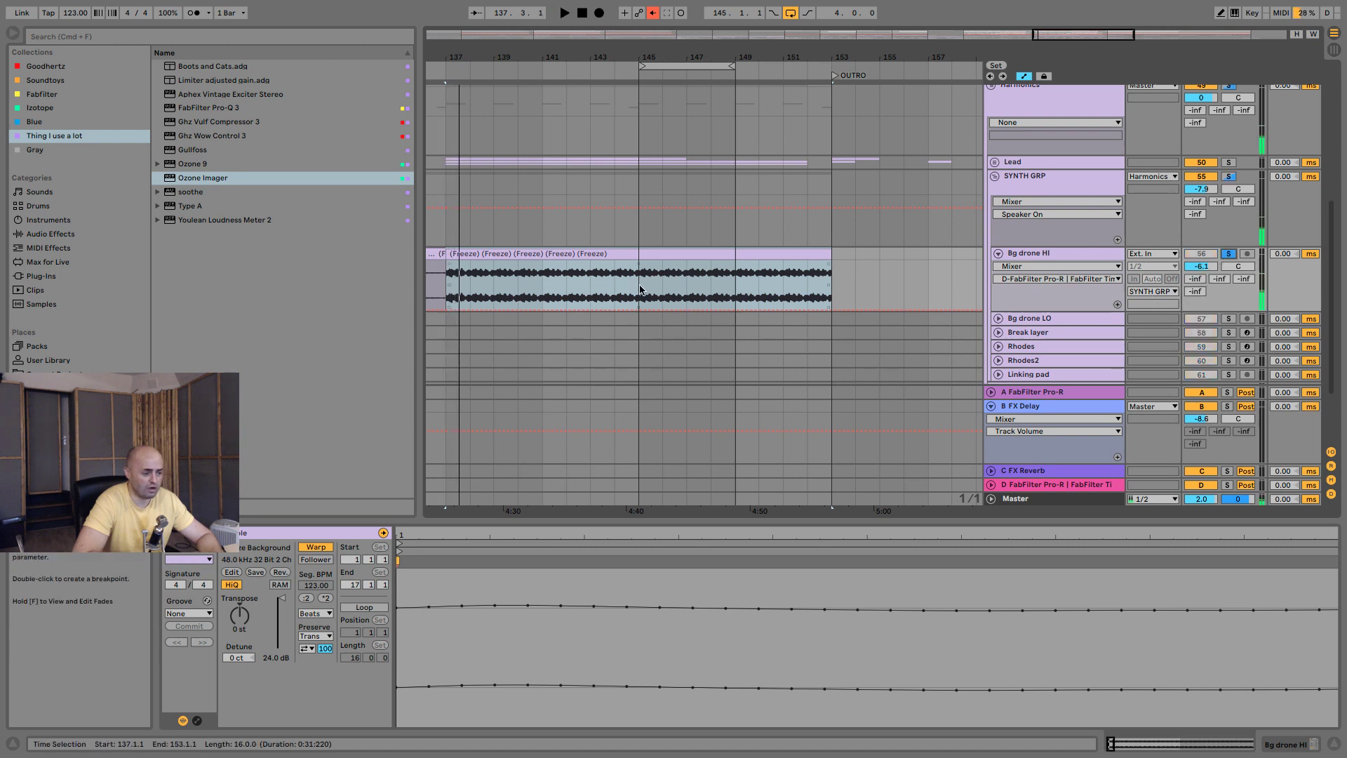
{"action": "left_click", "coordinate": [640, 289]}
{"action": "left_click_drag", "start_coordinate": [1262, 277], "coordinate": [1201, 281]}
{"action": "left_click", "coordinate": [1055, 251]}
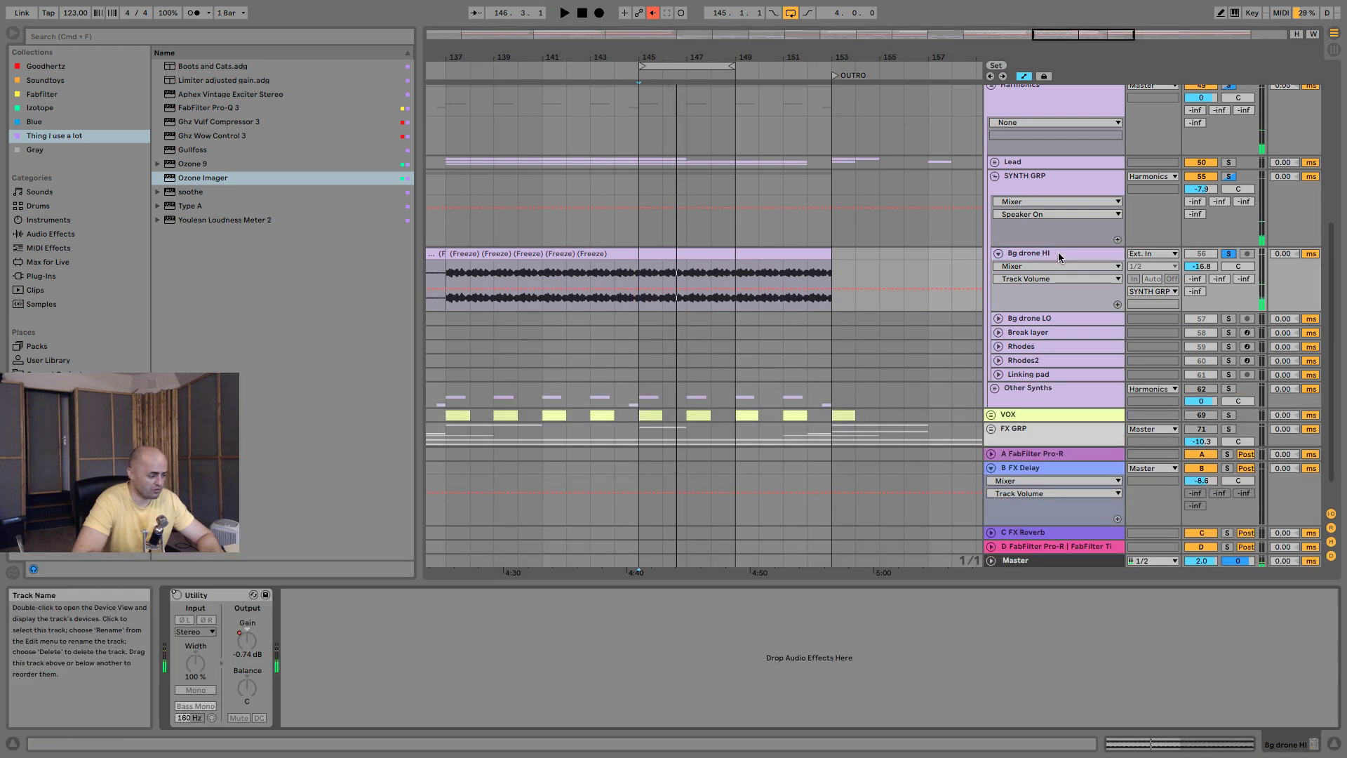
Delete the Jono - SC sidechain compressor and the EQ Eight from SYNTH GRP.
{"action": "left_click", "coordinate": [1052, 180]}
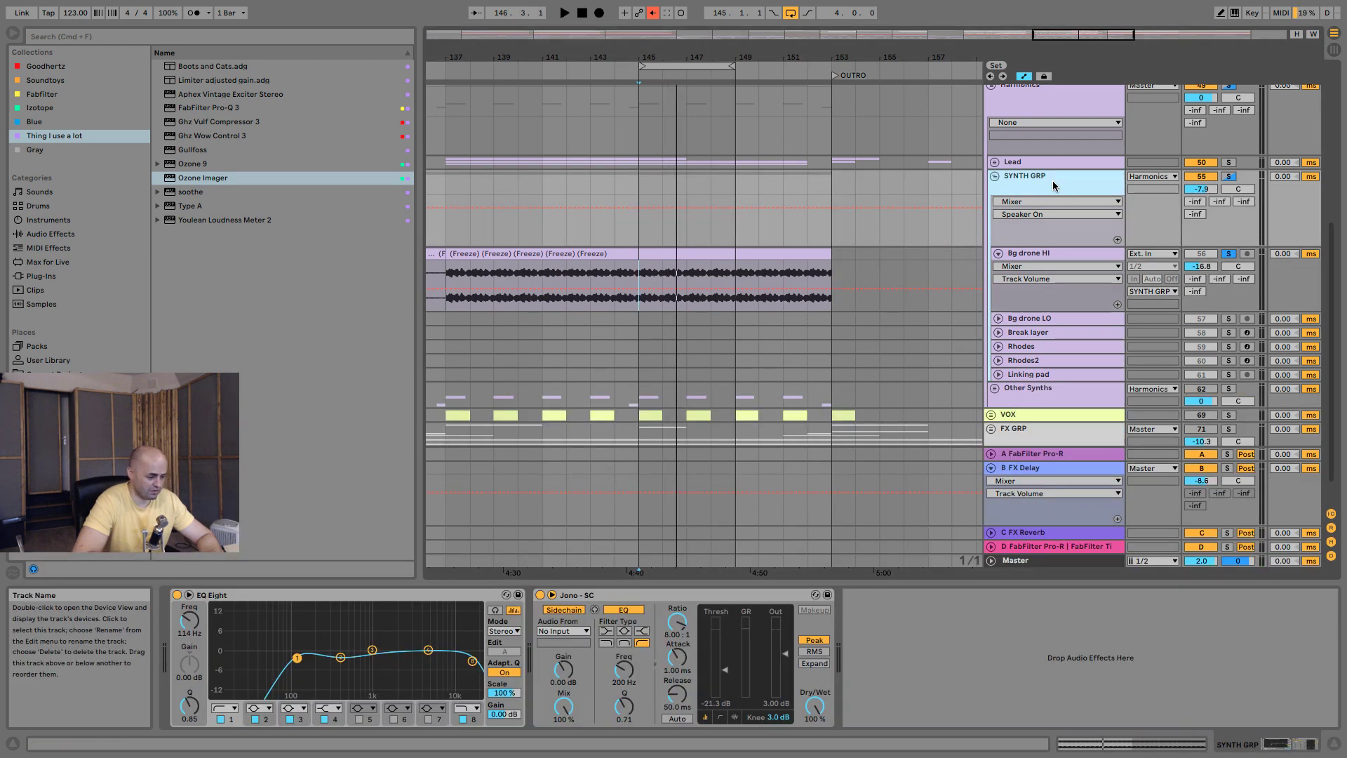
{"action": "left_click", "coordinate": [678, 596]}
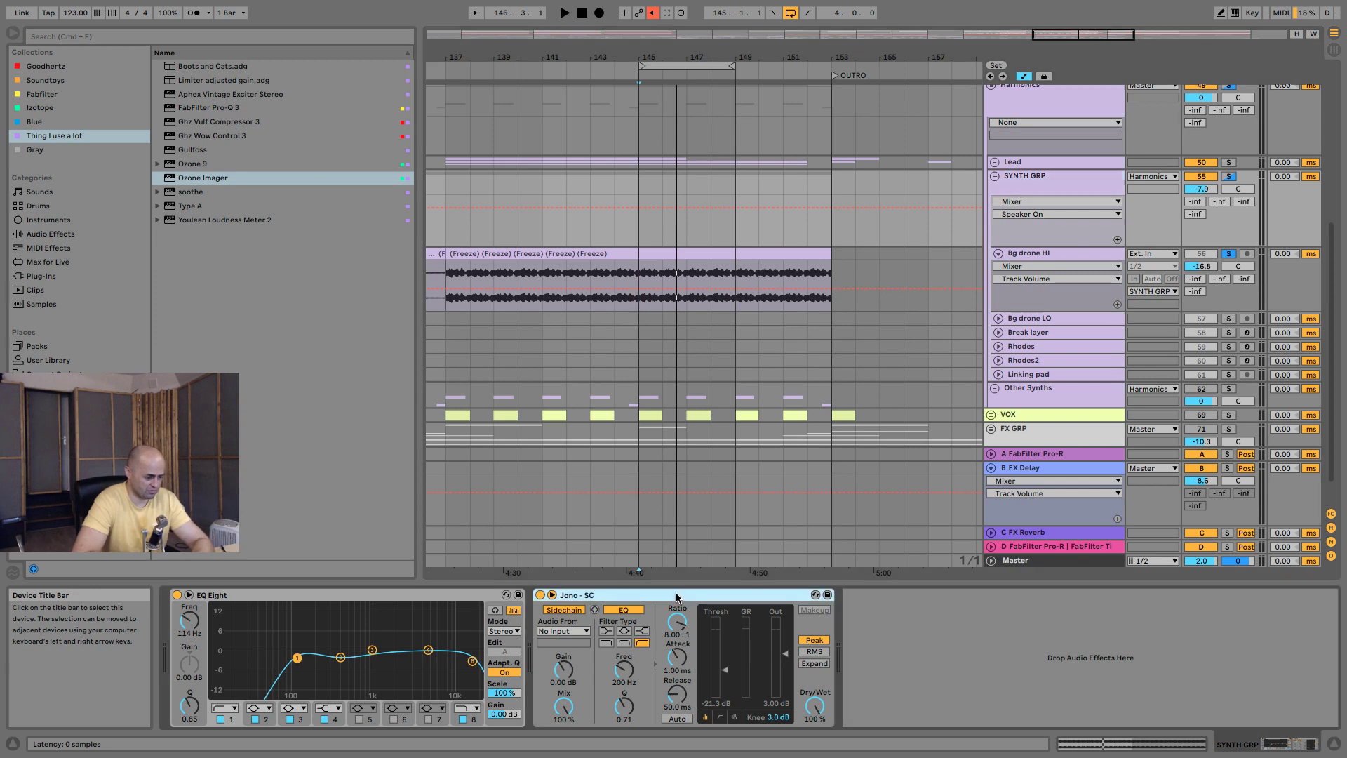
{"action": "key", "text": "Delete"}
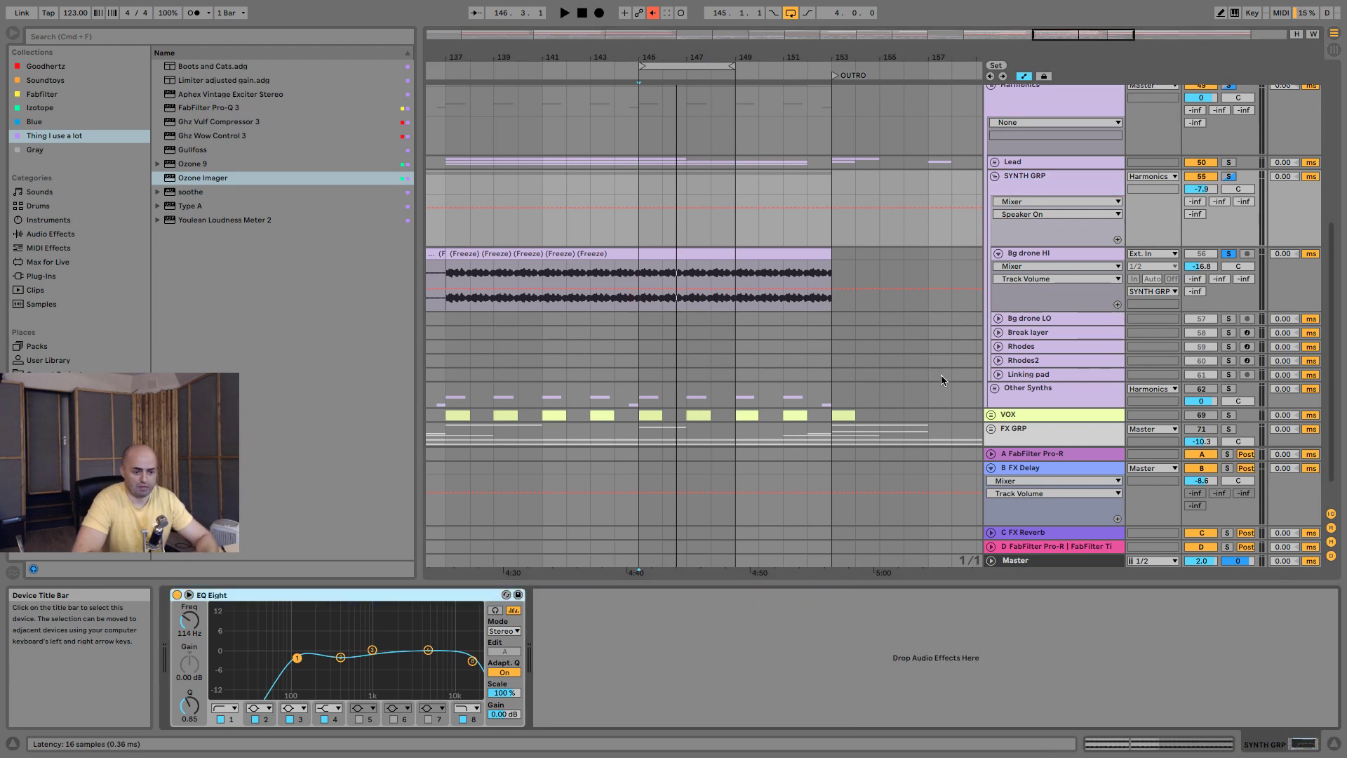
{"action": "key", "text": "Delete"}
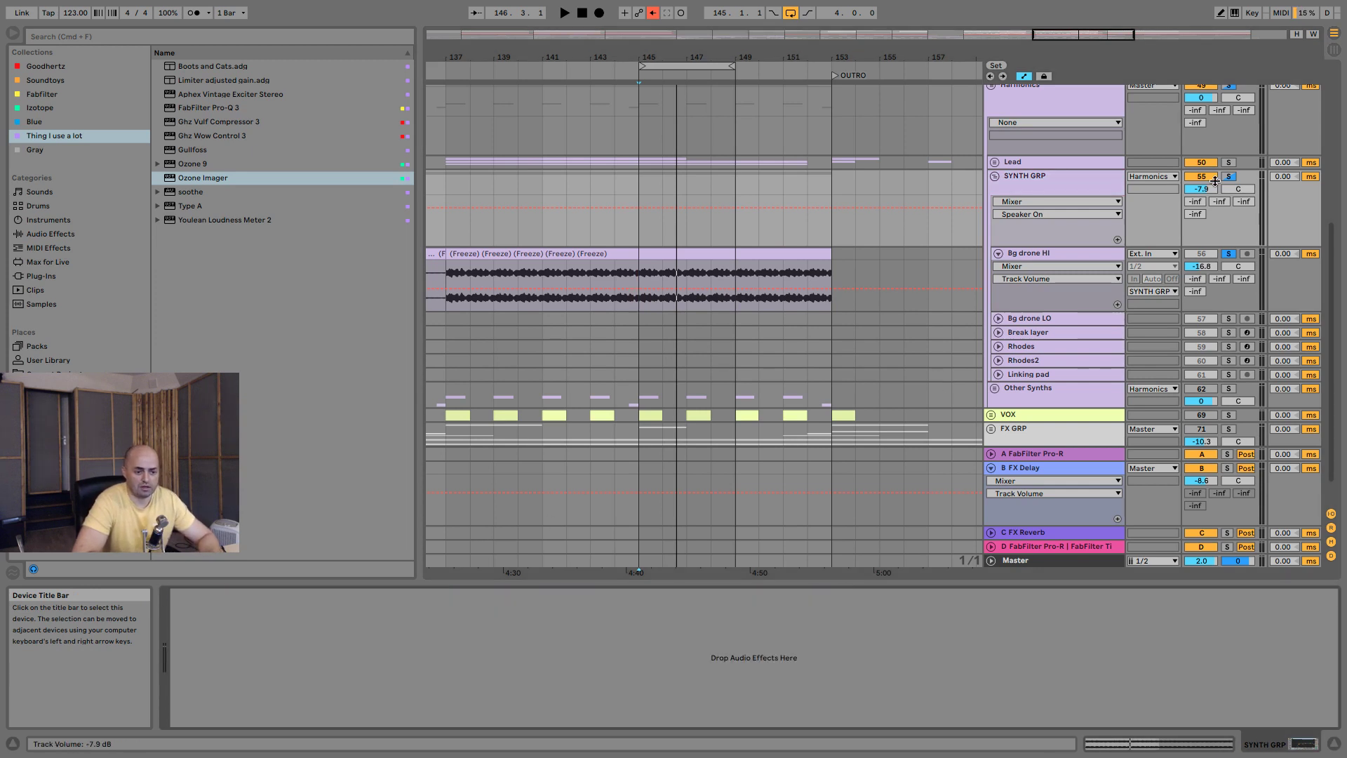
Play the loop, unsolo Bg drone HI and set its volume to -15.4 dB in the full mix.
{"action": "key", "text": "space"}
{"action": "left_click", "coordinate": [1230, 253]}
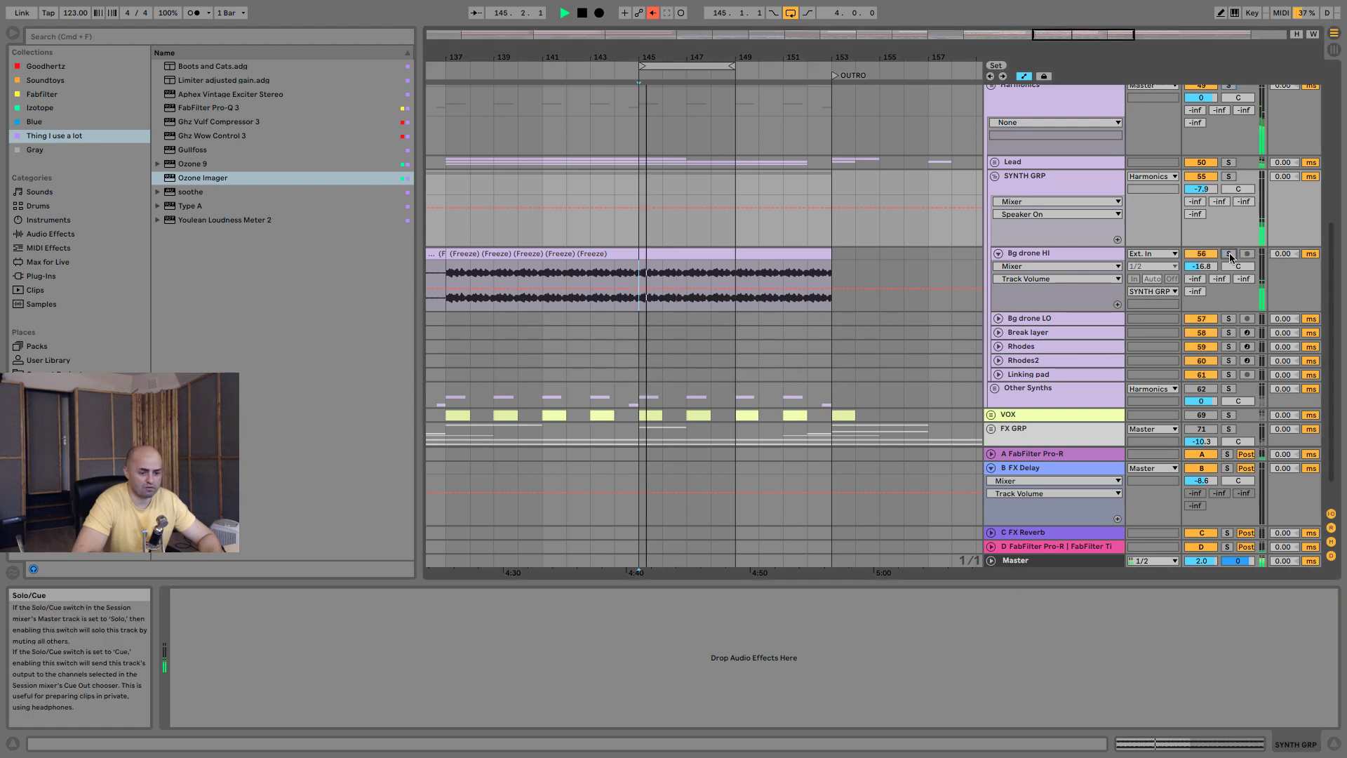
{"action": "left_click_drag", "start_coordinate": [1200, 267], "coordinate": [1196, 264]}
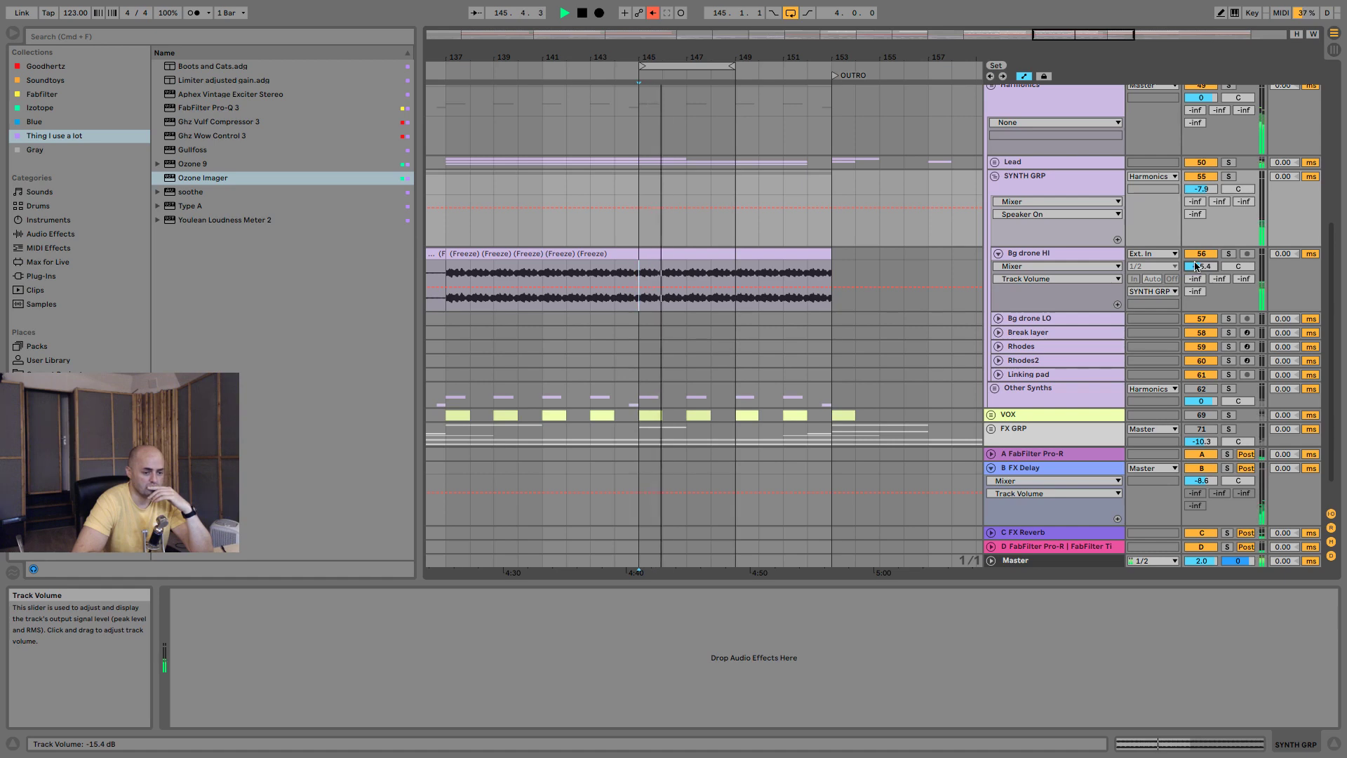
Copy the Auto Pan from the Bell Lead track and paste it after the Utility on Bg drone HI.
{"action": "left_click", "coordinate": [994, 162]}
{"action": "left_click", "coordinate": [1049, 213]}
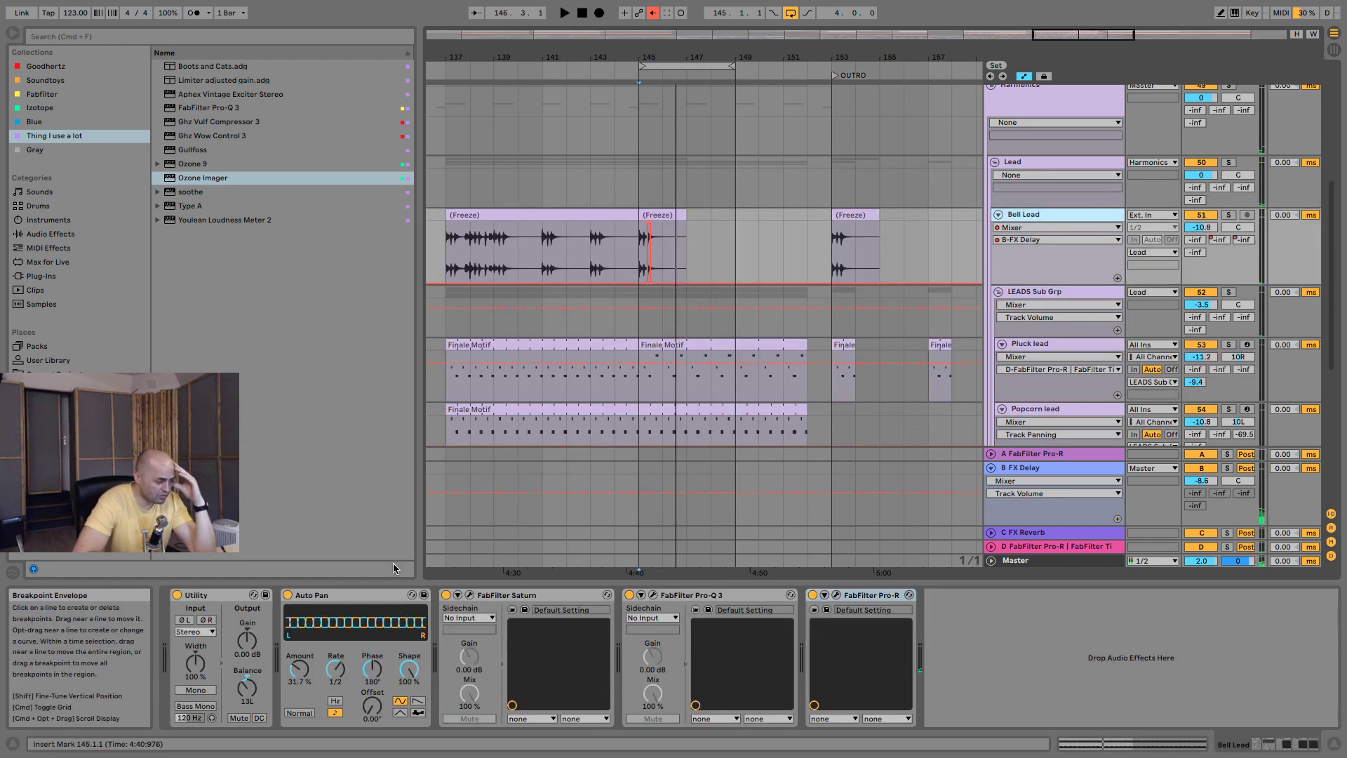
{"action": "left_click", "coordinate": [315, 596]}
{"action": "scroll", "coordinate": [808, 388], "scroll_direction": "down", "scroll_amount": 6}
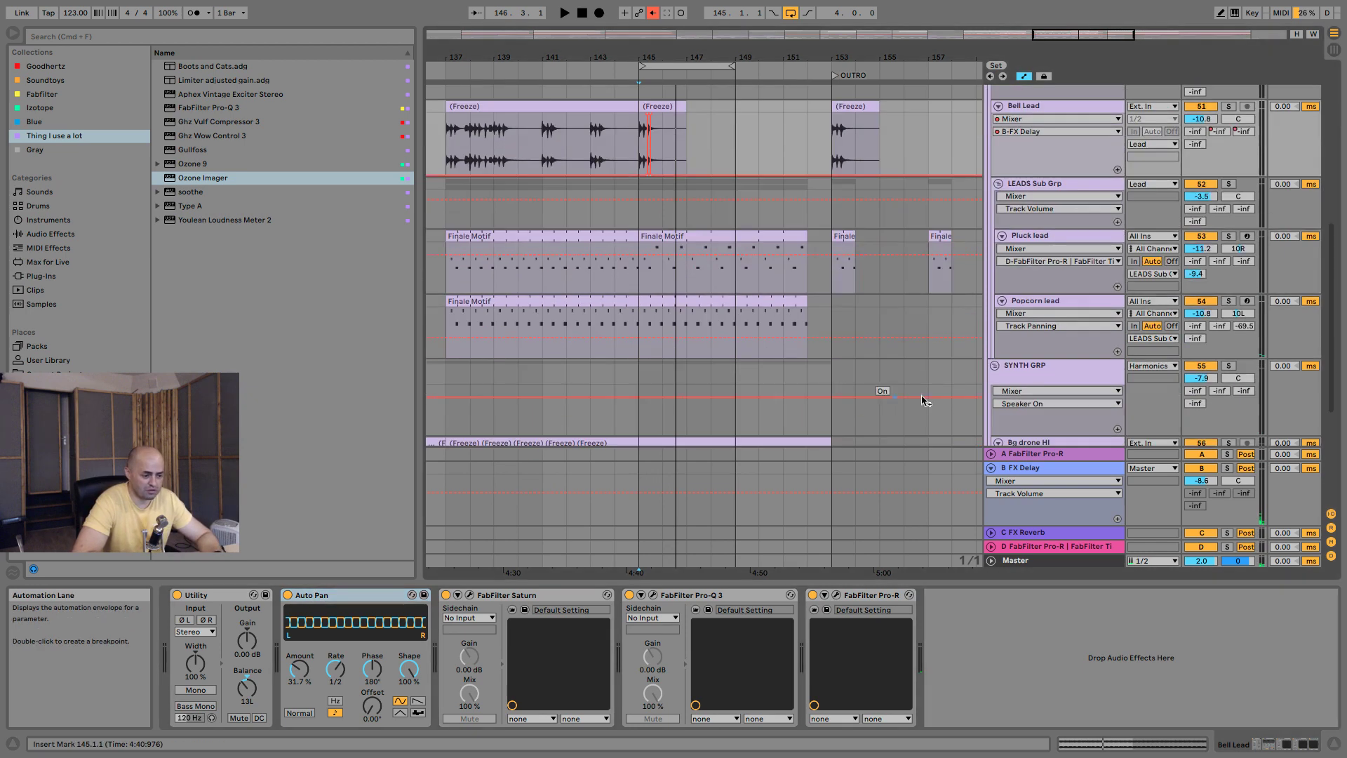
{"action": "left_click", "coordinate": [1059, 322]}
{"action": "left_click", "coordinate": [736, 624]}
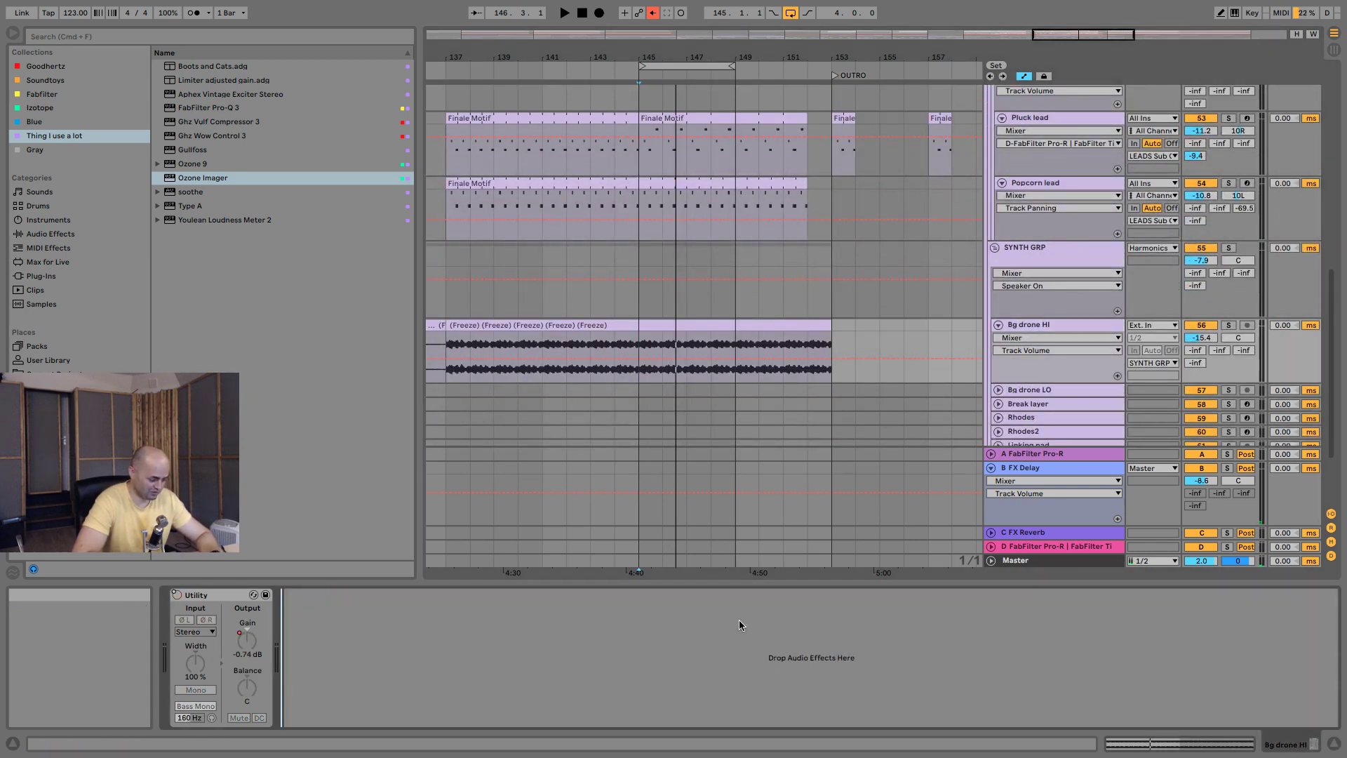
{"action": "key", "text": "super+v"}
Invert the Auto Pan phase on Bg drone HI, set its Shape to 0.00 % and audition the loop.
{"action": "left_click", "coordinate": [299, 713]}
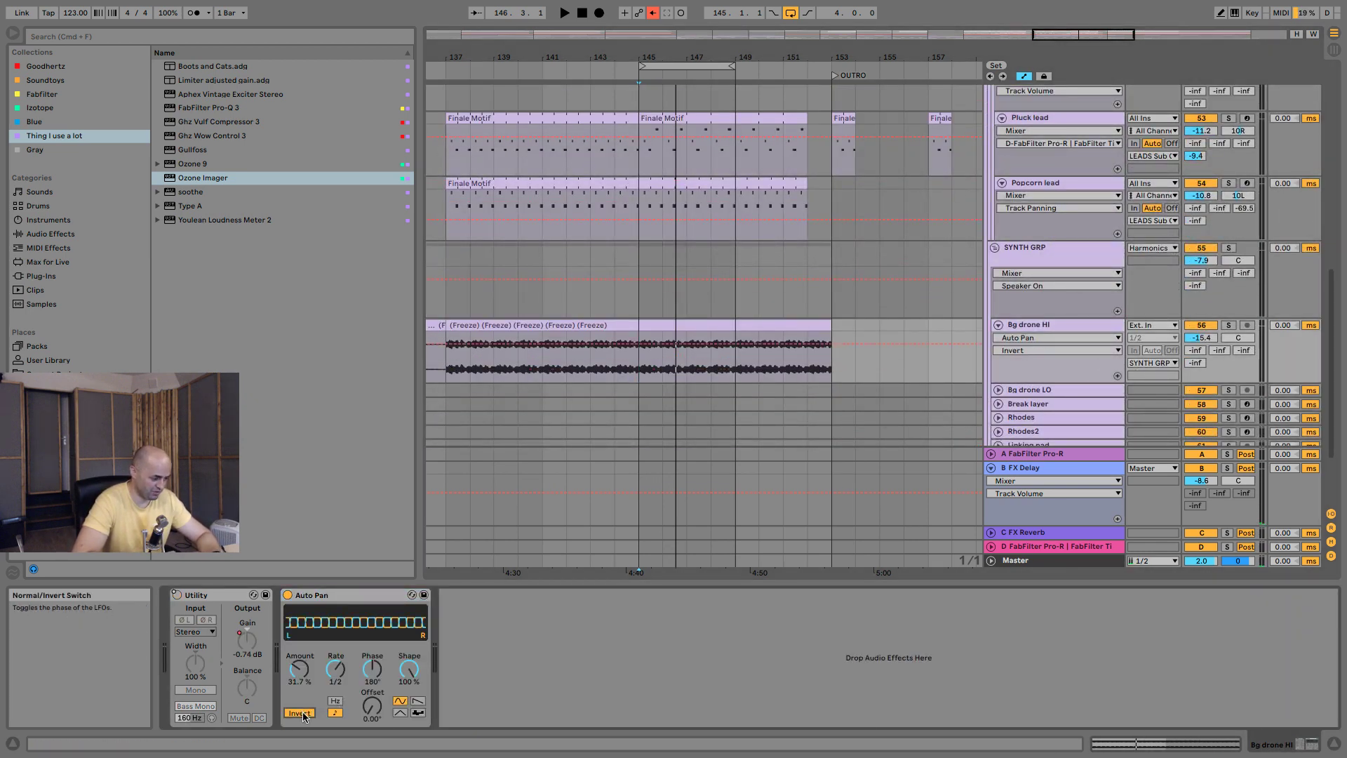
{"action": "left_click_drag", "start_coordinate": [407, 672], "coordinate": [407, 729]}
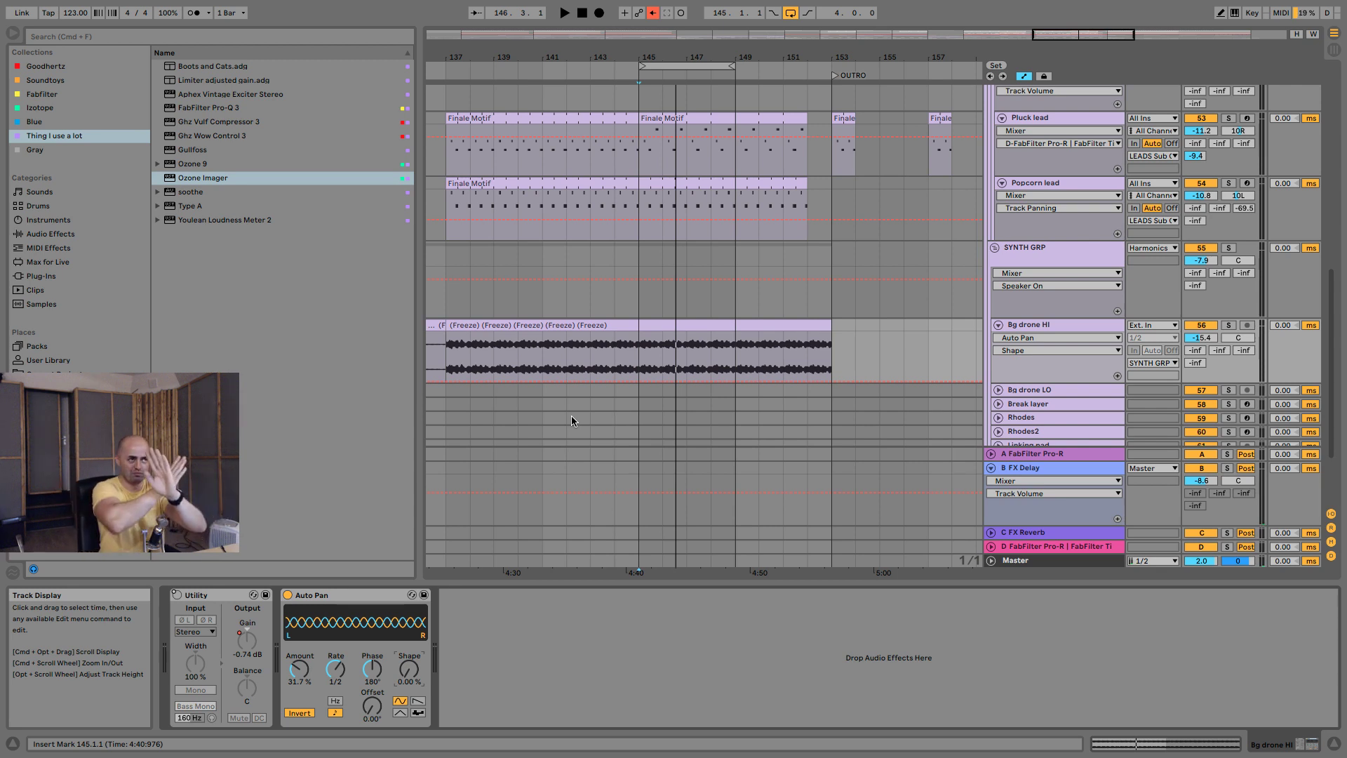
{"action": "key", "text": "space"}
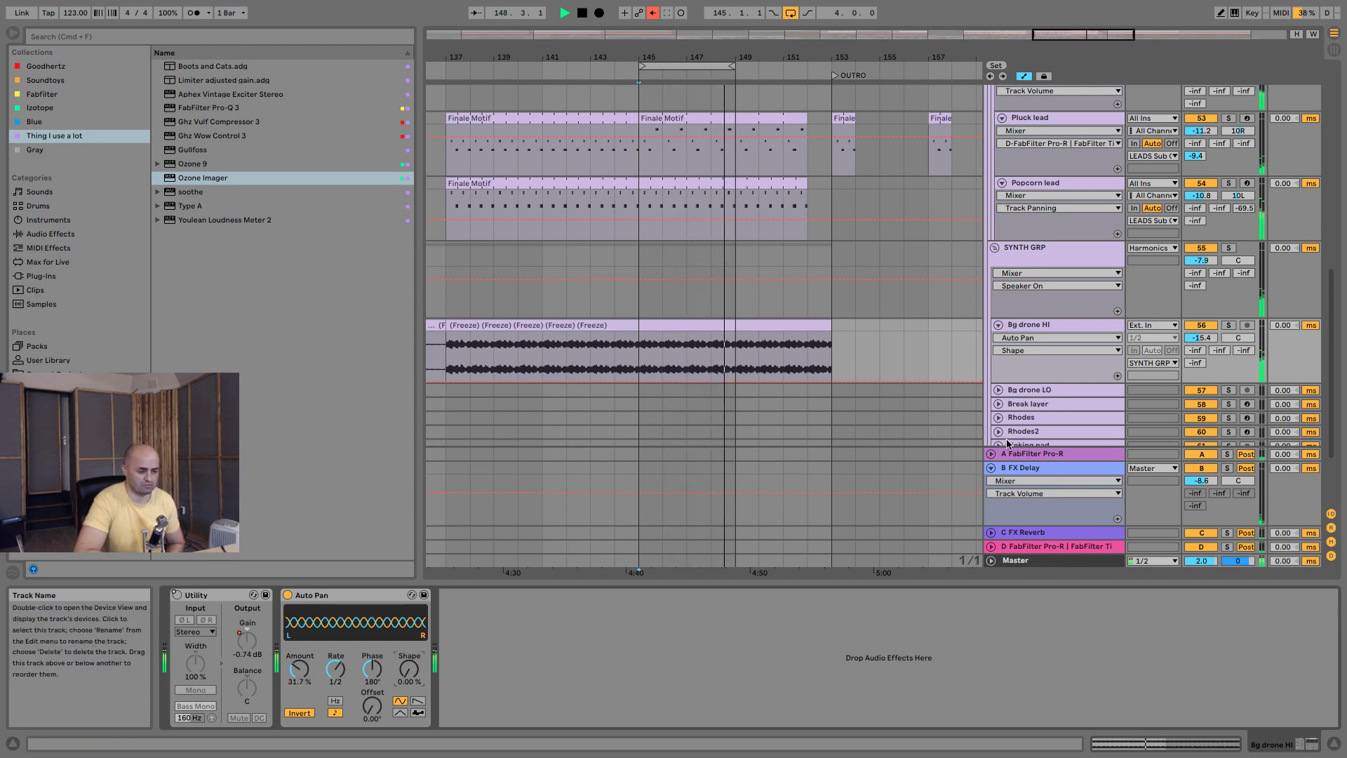
{"action": "left_click", "coordinate": [1062, 325]}
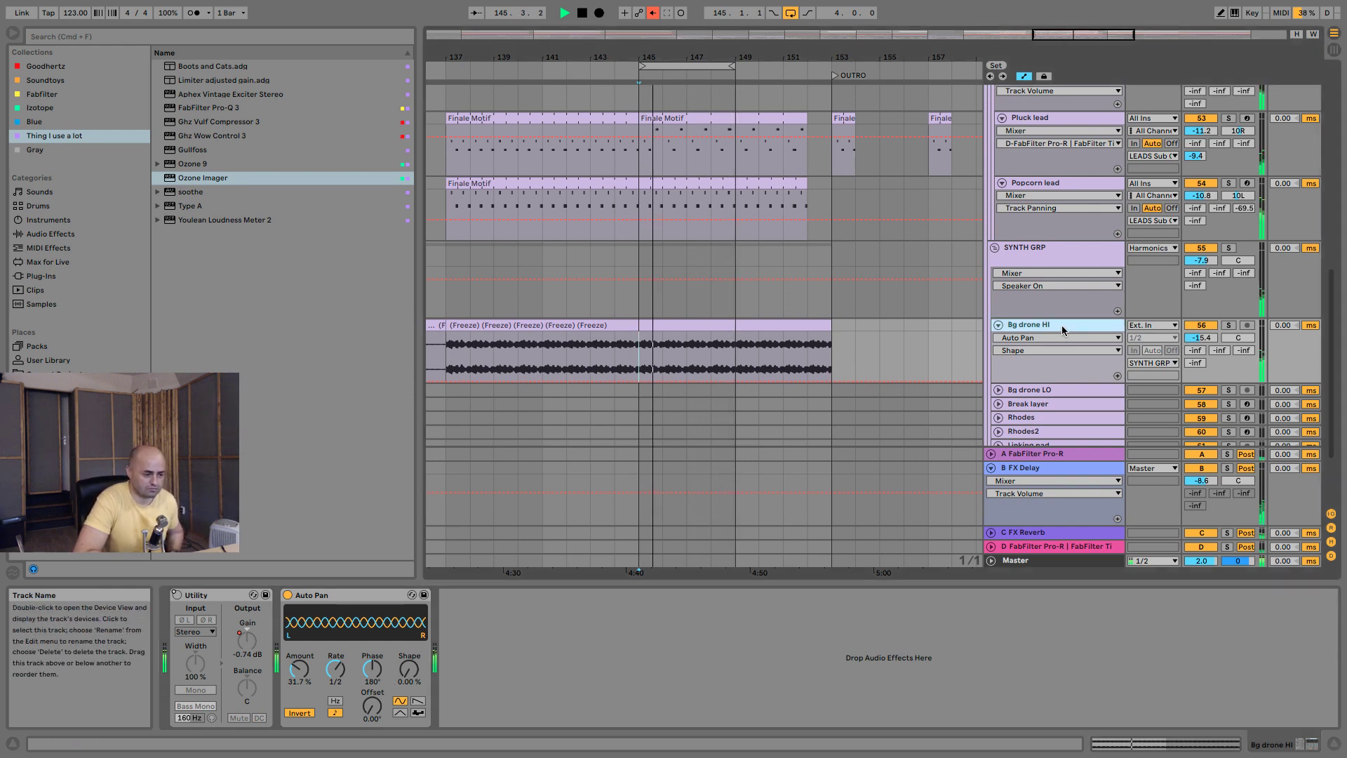
{"action": "key", "text": "space"}
Add FabFilter Pro-R from the FabFilter collection to Bg drone HI, between the Utility and Auto Pan.
{"action": "left_click", "coordinate": [284, 37]}
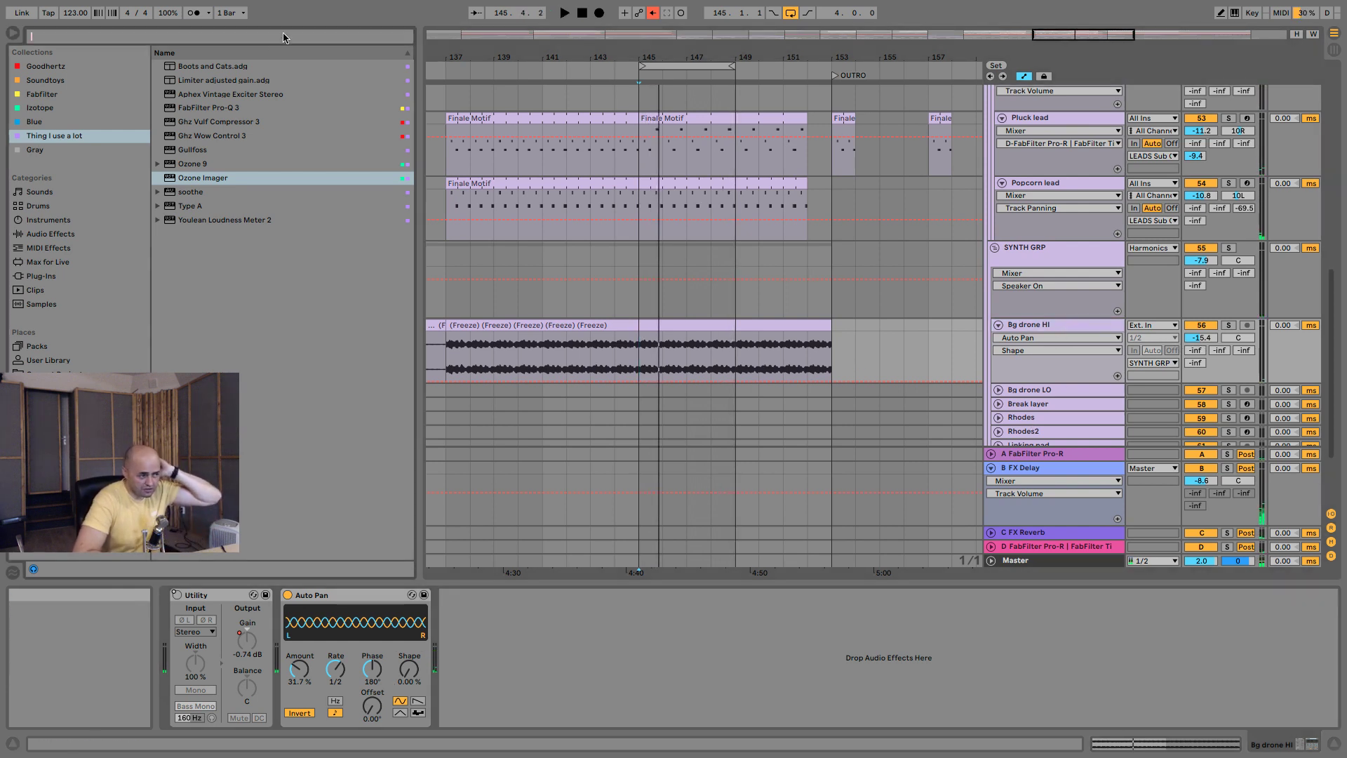
{"action": "left_click", "coordinate": [73, 95]}
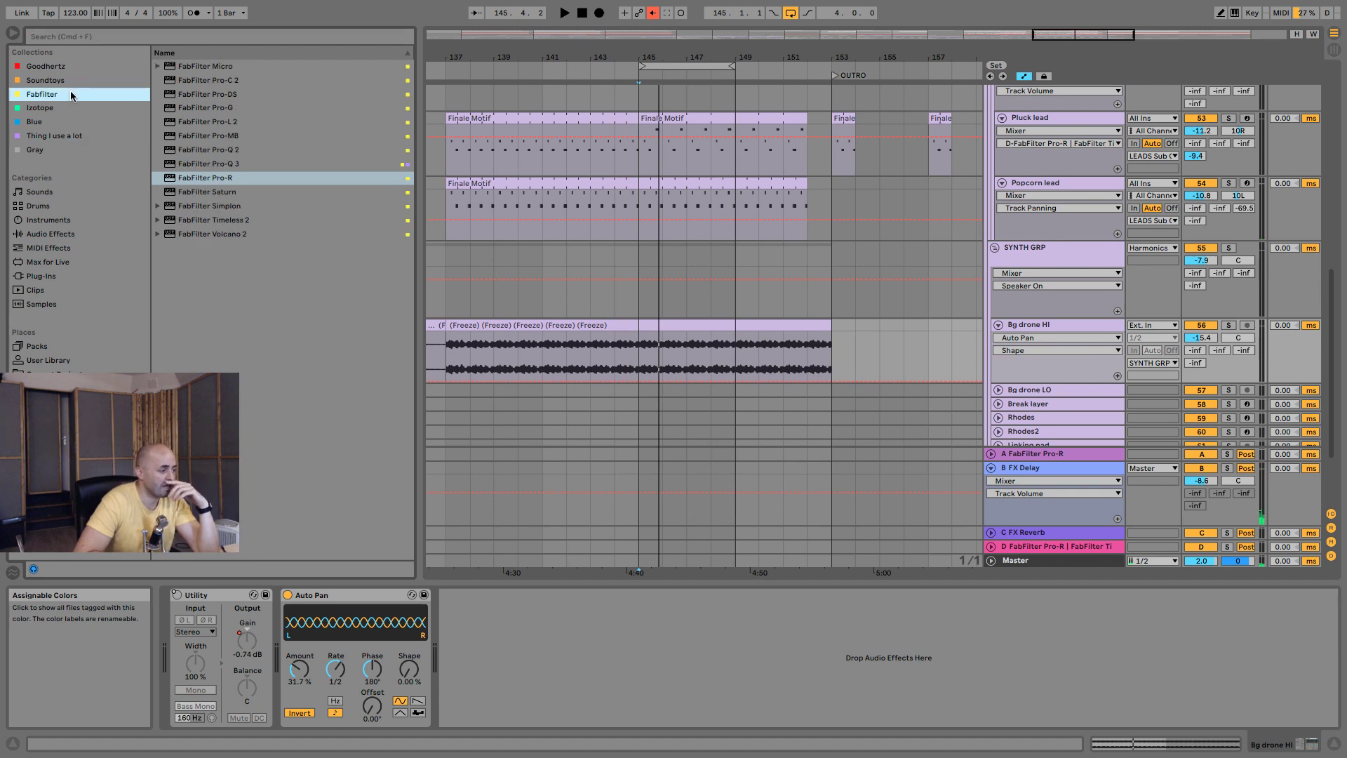
{"action": "left_click", "coordinate": [212, 179]}
{"action": "left_click_drag", "start_coordinate": [342, 583], "coordinate": [282, 602]}
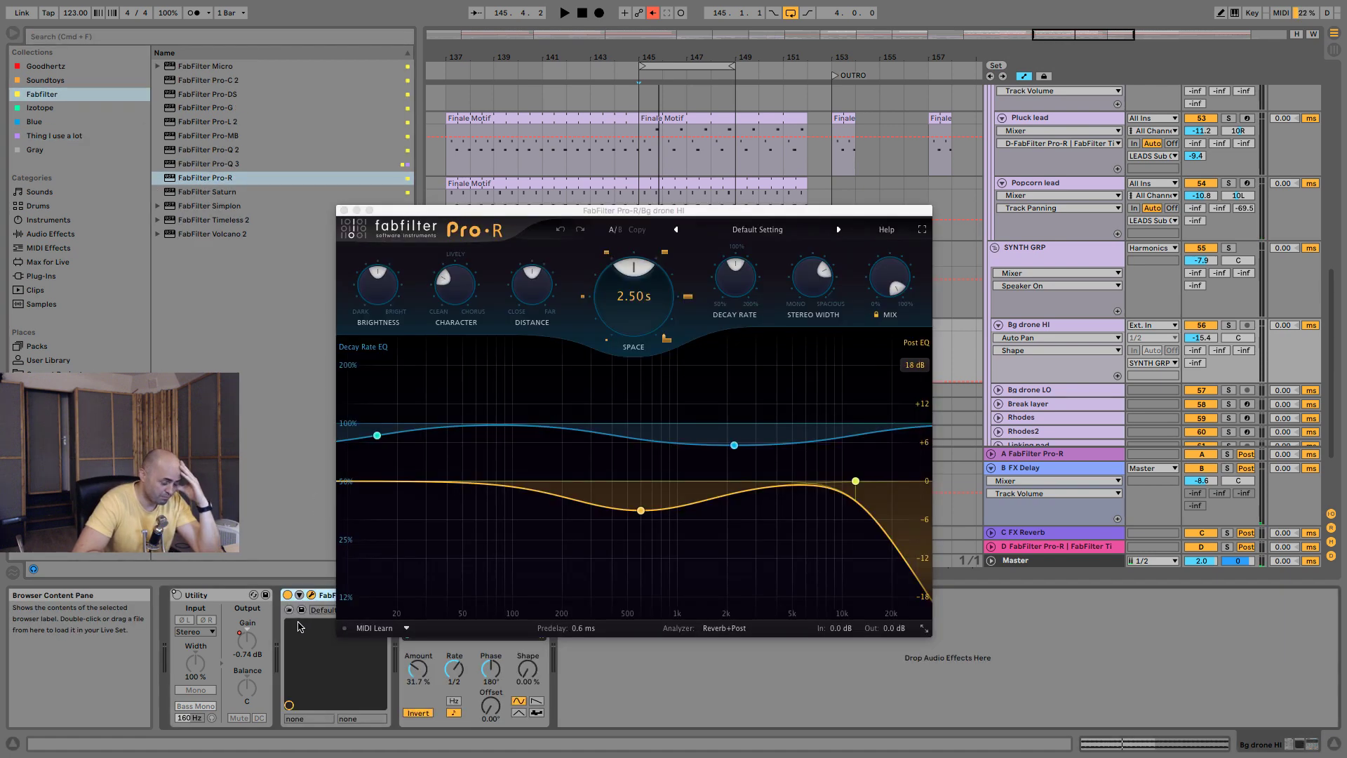
In Pro-R, set Stereo Width to about 60%, raise Decay Rate to maximum and lengthen Space to about 7.10 s.
{"action": "left_click", "coordinate": [810, 288]}
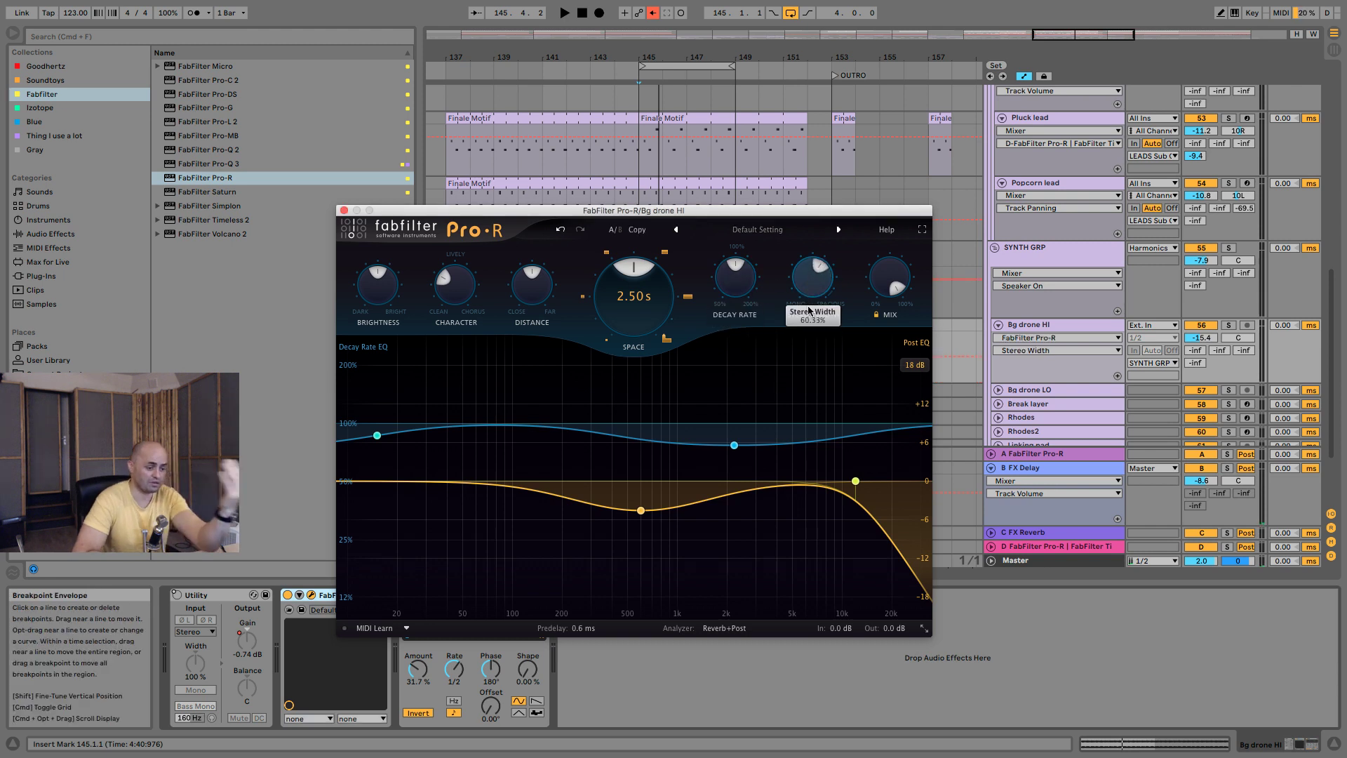
{"action": "mouse_move", "coordinate": [887, 278]}
{"action": "left_click_drag", "start_coordinate": [634, 295], "coordinate": [640, 230]}
{"action": "left_click_drag", "start_coordinate": [734, 272], "coordinate": [730, 199]}
{"action": "left_click_drag", "start_coordinate": [644, 286], "coordinate": [643, 310]}
While the loop plays, set Pro-R's Space to 6.25 s and Stereo Width to about 95%, and Bg drone HI's volume to -18.0 dB.
{"action": "key", "text": "space"}
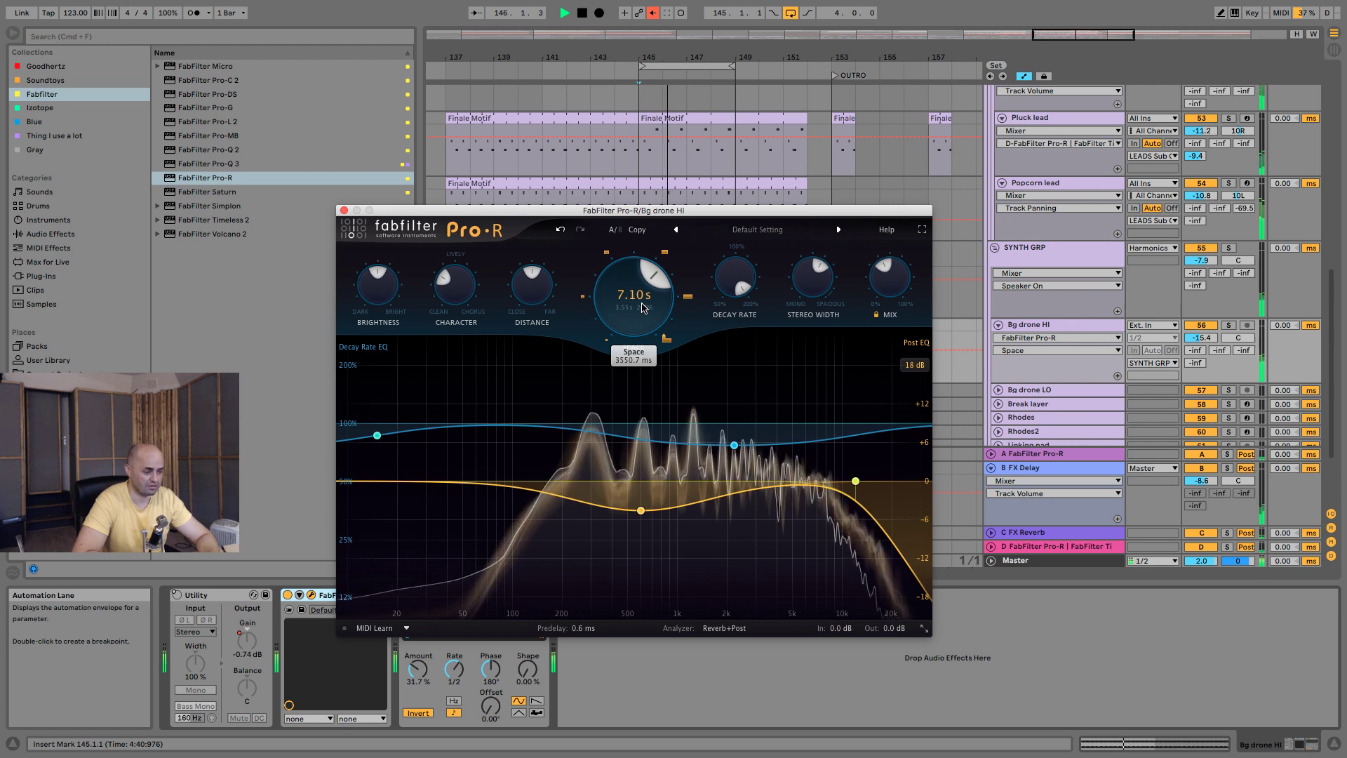
{"action": "left_click_drag", "start_coordinate": [641, 324], "coordinate": [641, 324]}
{"action": "left_click_drag", "start_coordinate": [881, 292], "coordinate": [882, 291]}
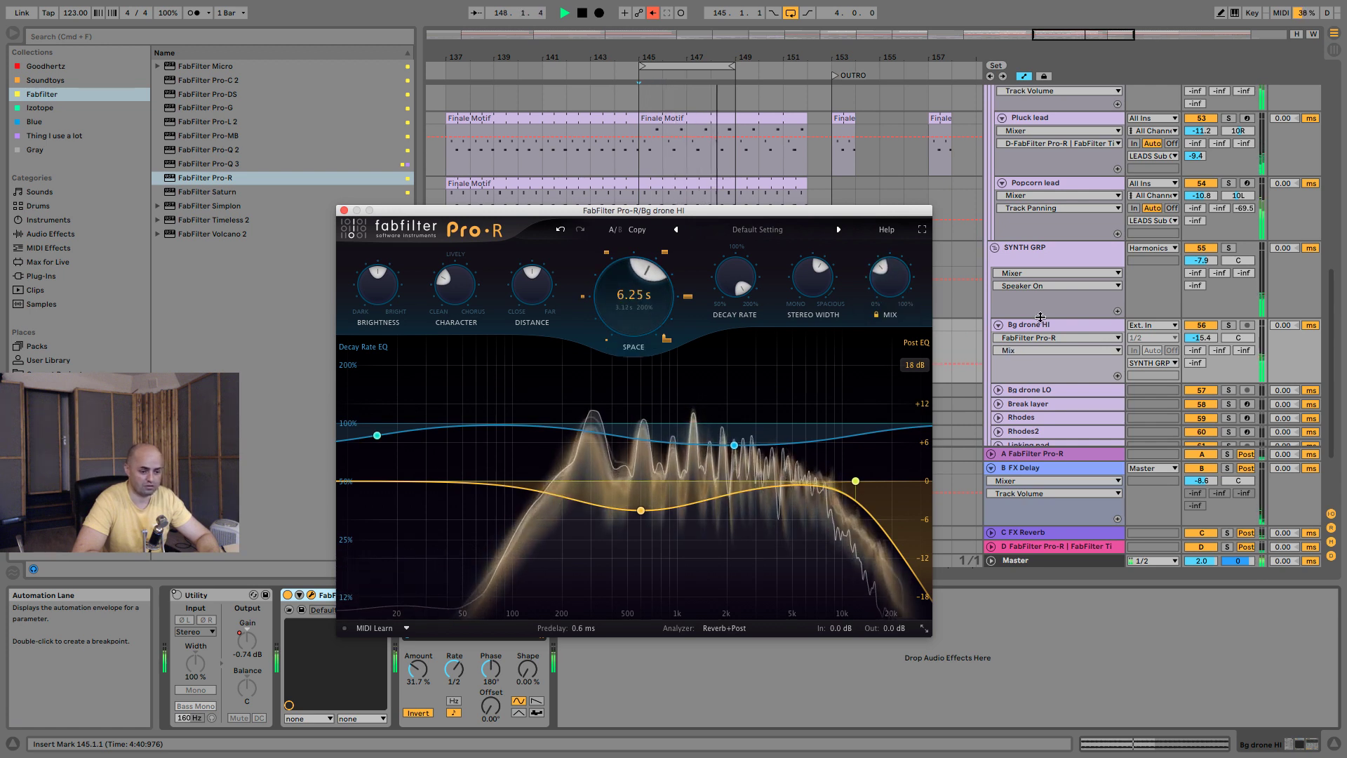
{"action": "left_click_drag", "start_coordinate": [1201, 337], "coordinate": [1201, 344]}
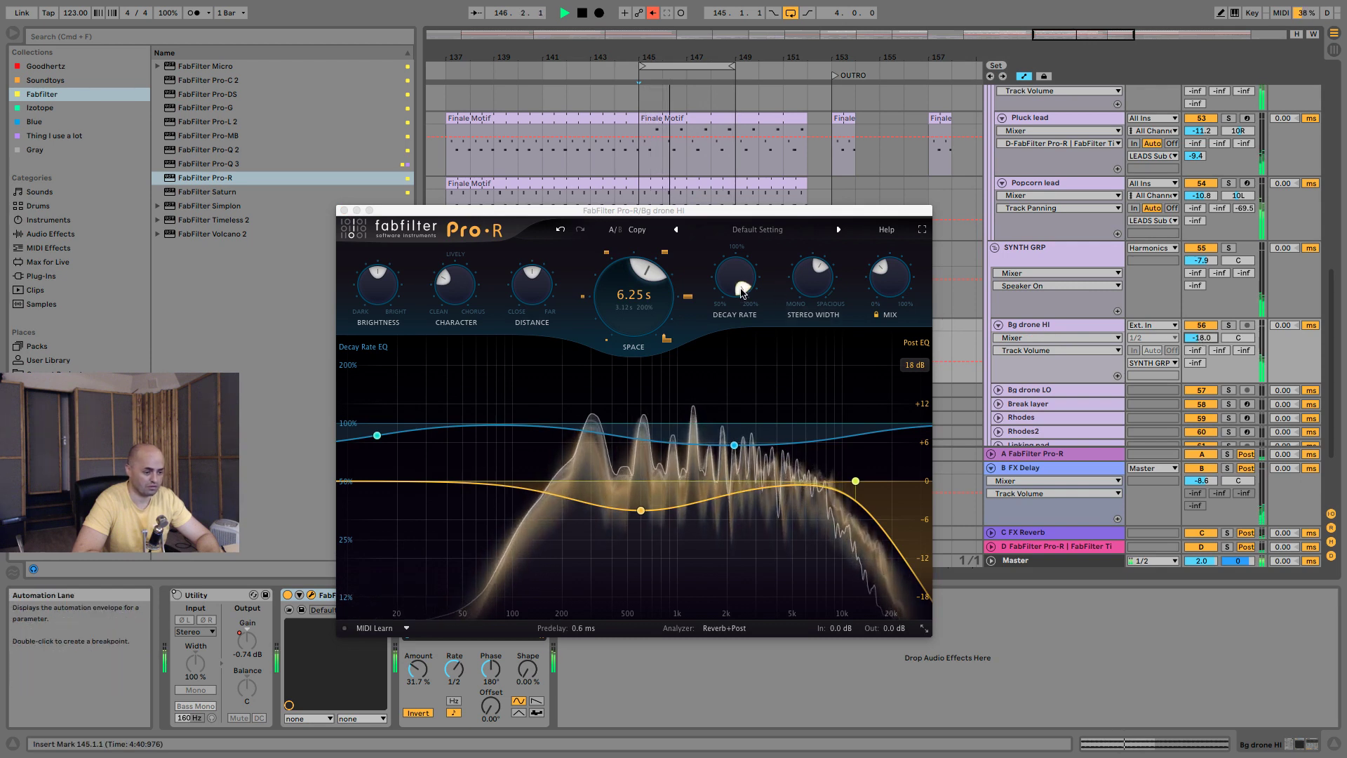
{"action": "mouse_move", "coordinate": [813, 275]}
{"action": "left_mouse_down"}
{"action": "mouse_move", "coordinate": [811, 251]}
{"action": "mouse_move", "coordinate": [817, 282]}
{"action": "left_mouse_up"}
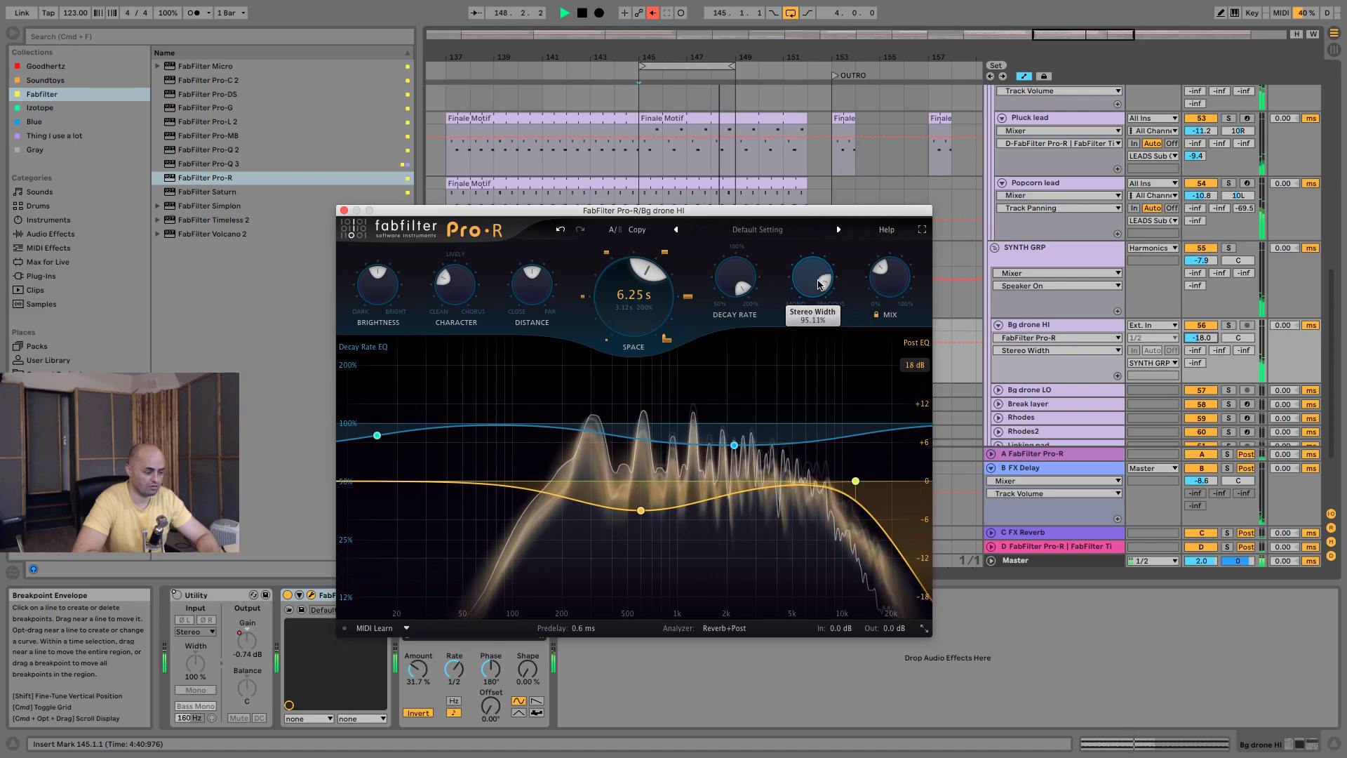
Close the Pro-R window and move Pro-R after the Auto Pan on Bg drone HI.
{"action": "left_click", "coordinate": [344, 210]}
{"action": "left_click_drag", "start_coordinate": [333, 598], "coordinate": [600, 639]}
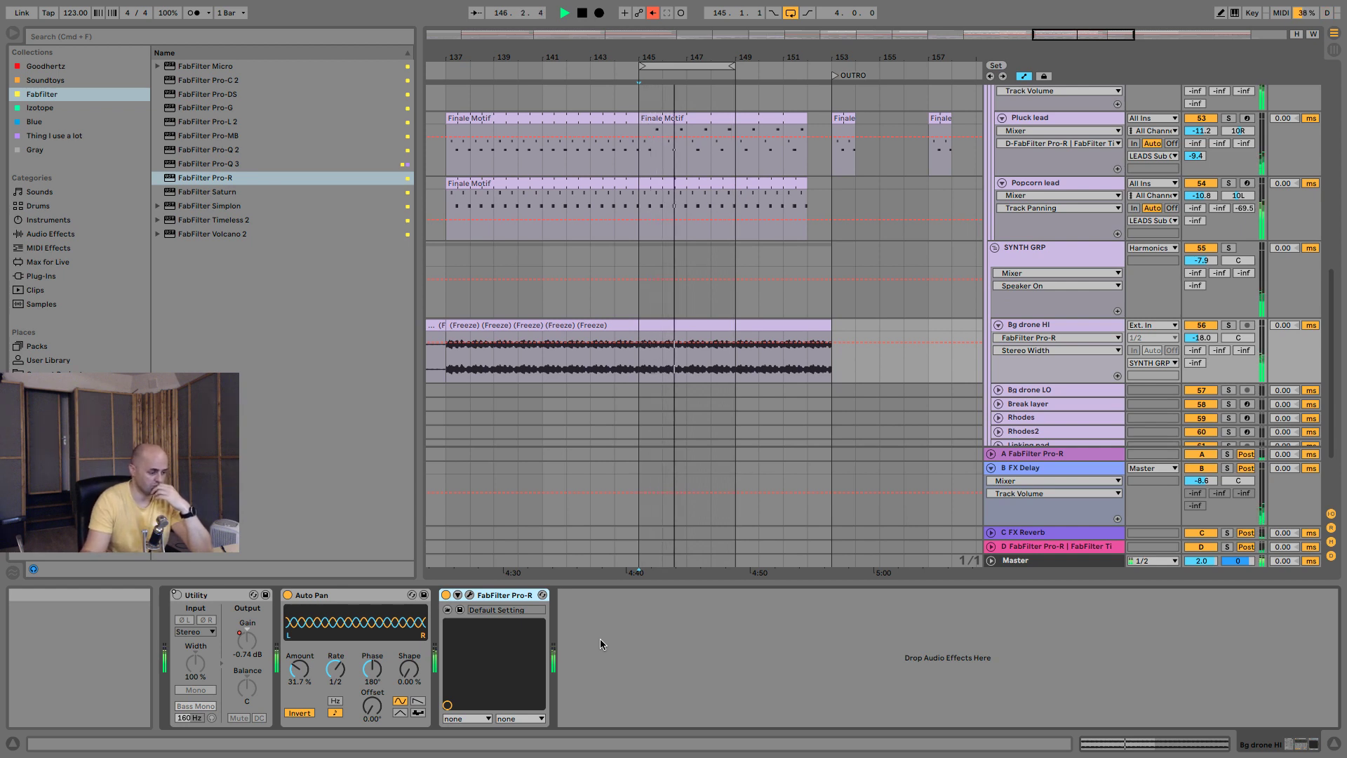
Add the Boots and Cats rack from the Thing I use a lot collection after Pro-R on Bg drone HI and play the loop.
{"action": "key", "text": "space"}
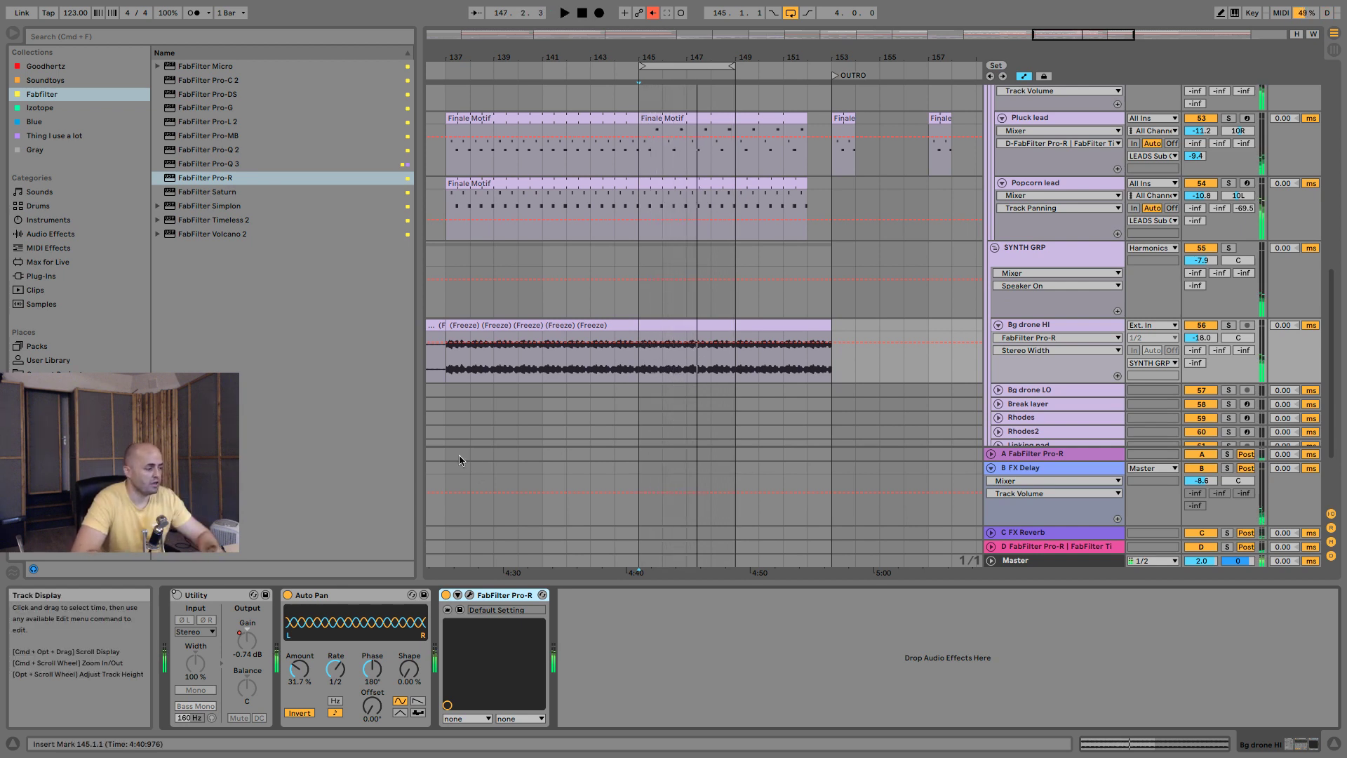
{"action": "left_click", "coordinate": [102, 139]}
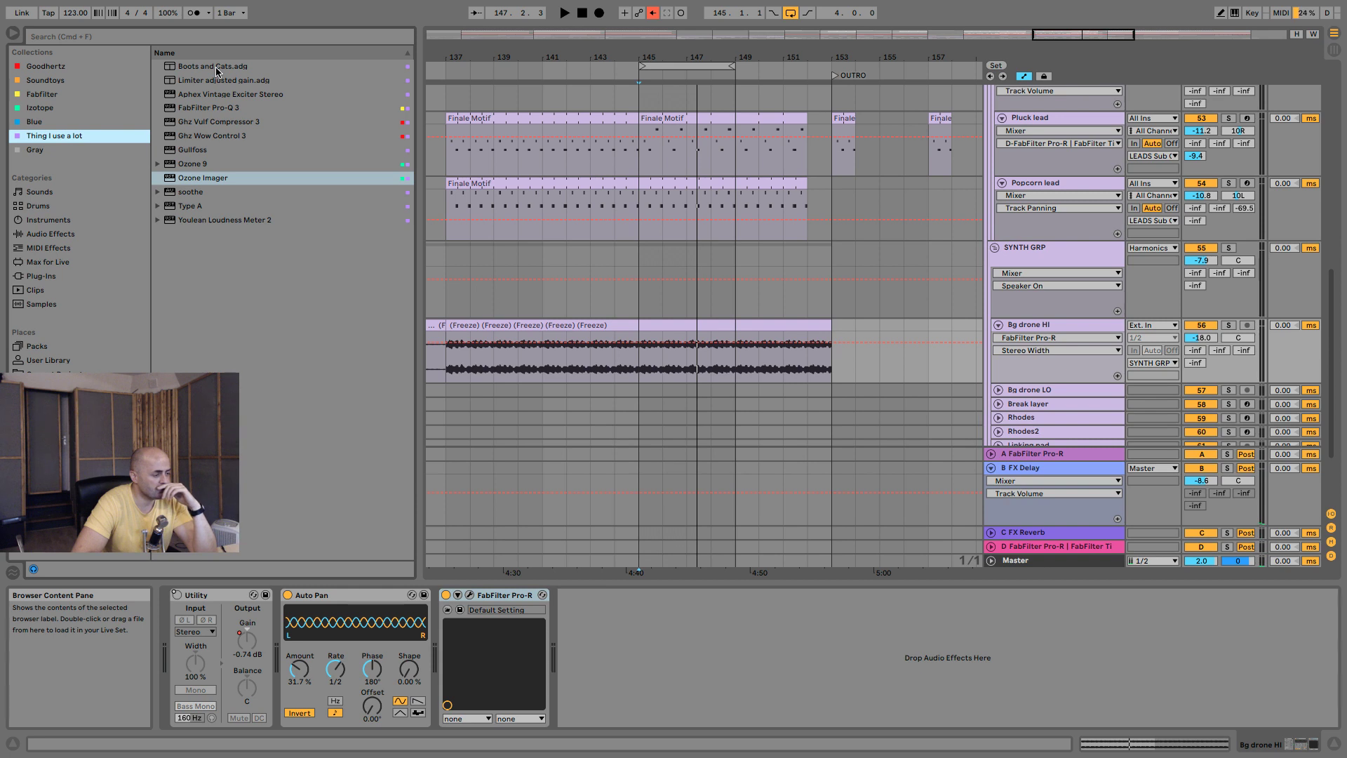
{"action": "left_click_drag", "start_coordinate": [216, 68], "coordinate": [592, 622]}
{"action": "key", "text": "space"}
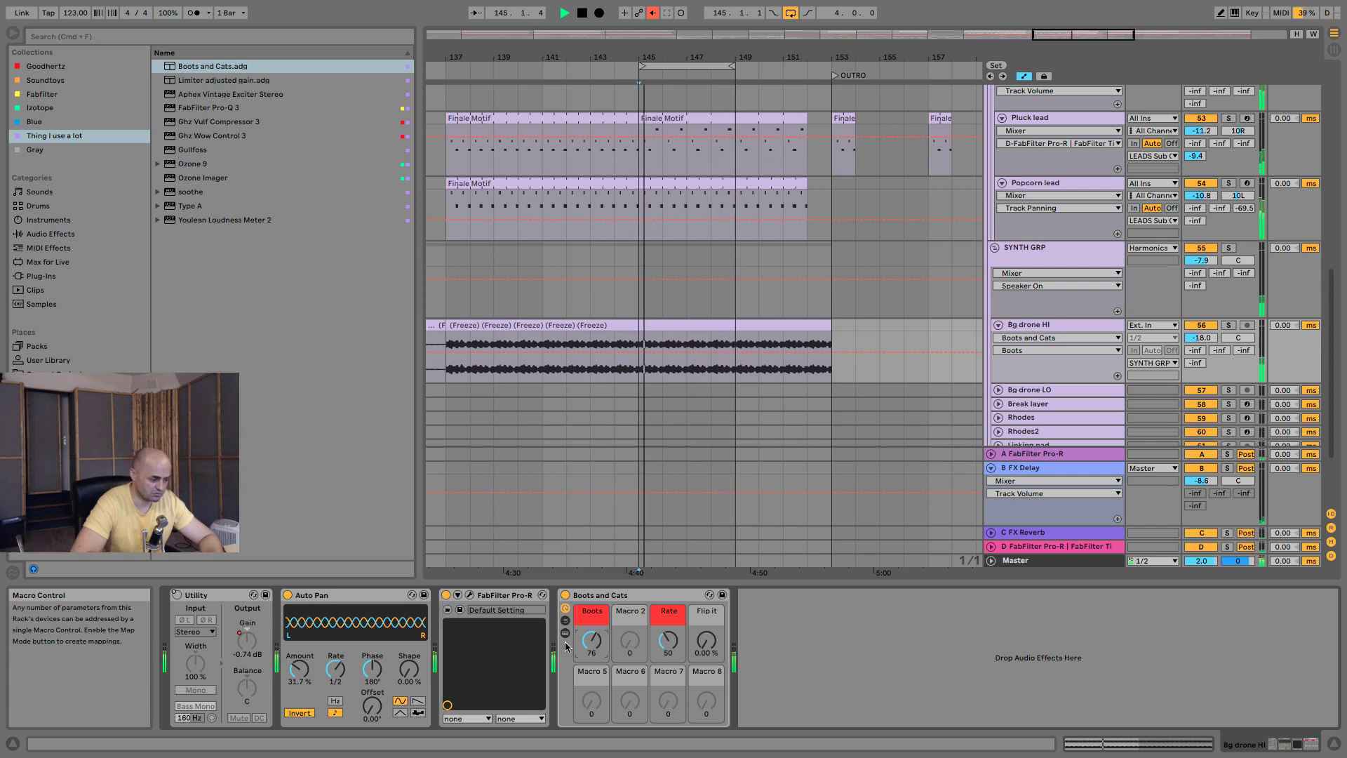
Duplicate the Auto Pan on Bg drone HI and set the copy to Rate 1/16, Phase 0° and Amount 82.5%.
{"action": "left_click", "coordinate": [365, 600]}
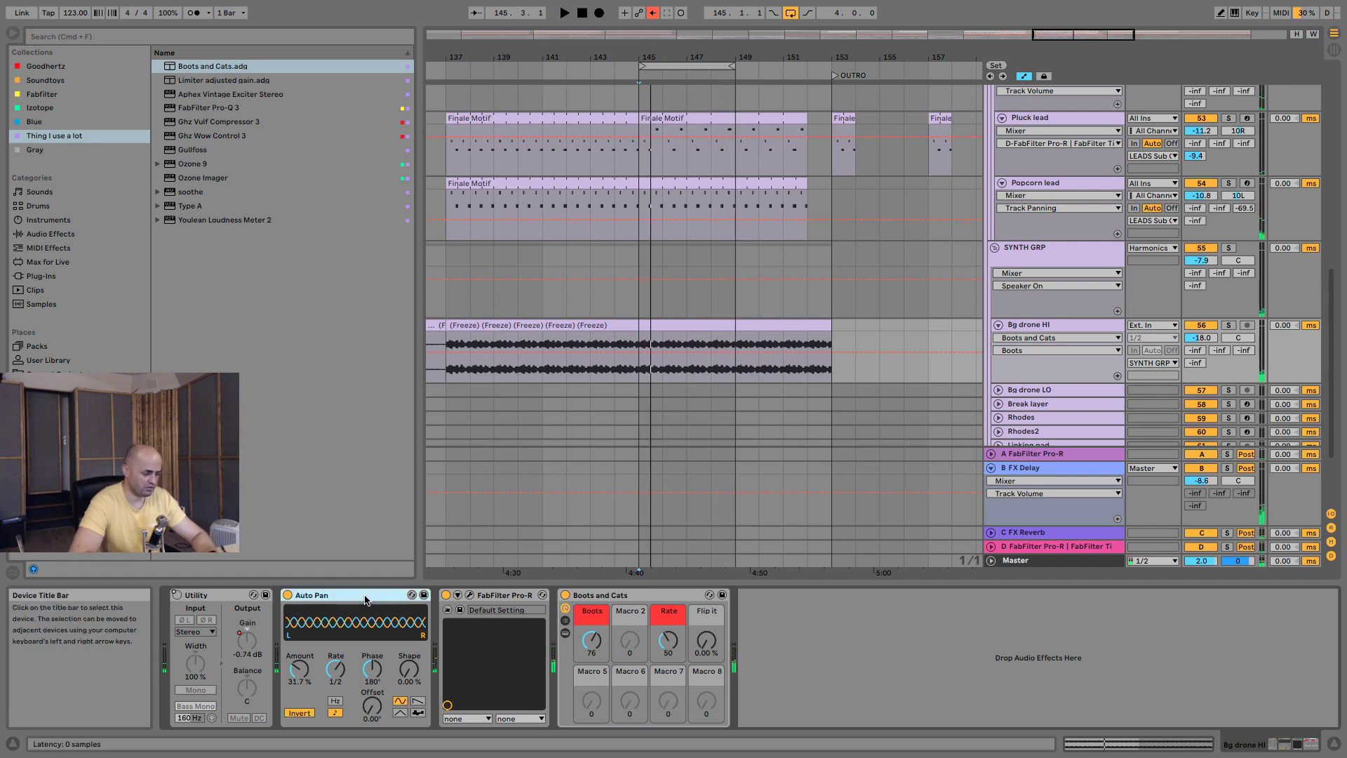
{"action": "key", "text": "super+d"}
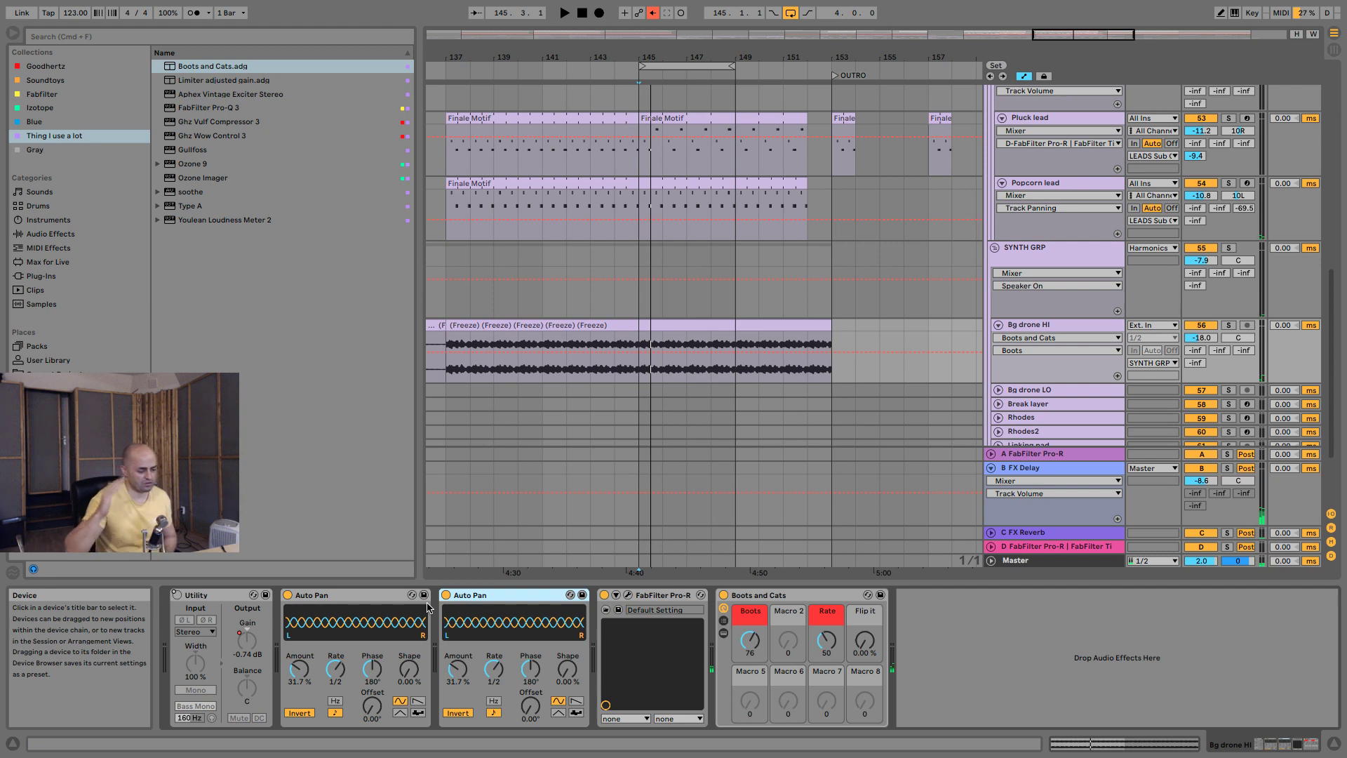
{"action": "left_click_drag", "start_coordinate": [494, 670], "coordinate": [531, 702]}
{"action": "left_click_drag", "start_coordinate": [457, 670], "coordinate": [457, 634]}
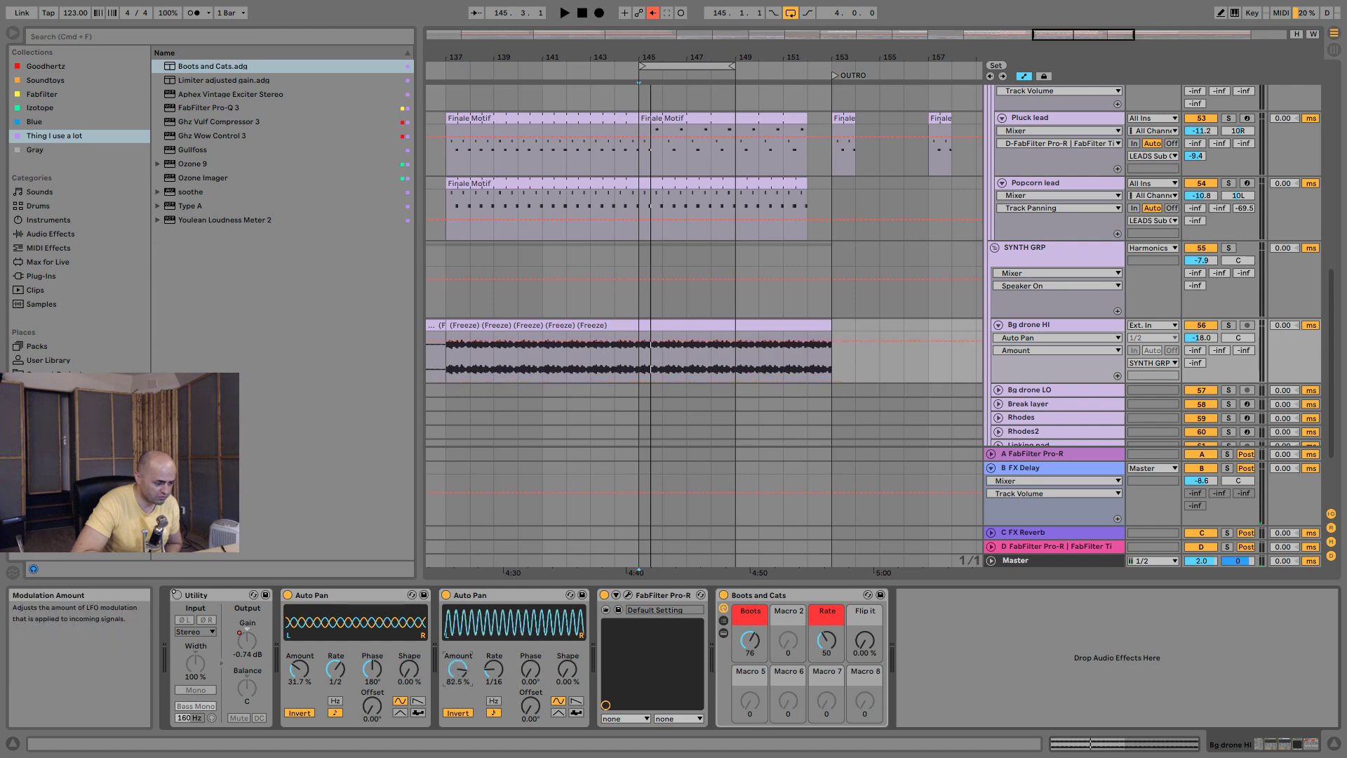
Solo Bg drone HI during playback and set the second Auto Pan's Amount to 77.0%, trying the sawtooth before choosing the sine waveform.
{"action": "key", "text": "space"}
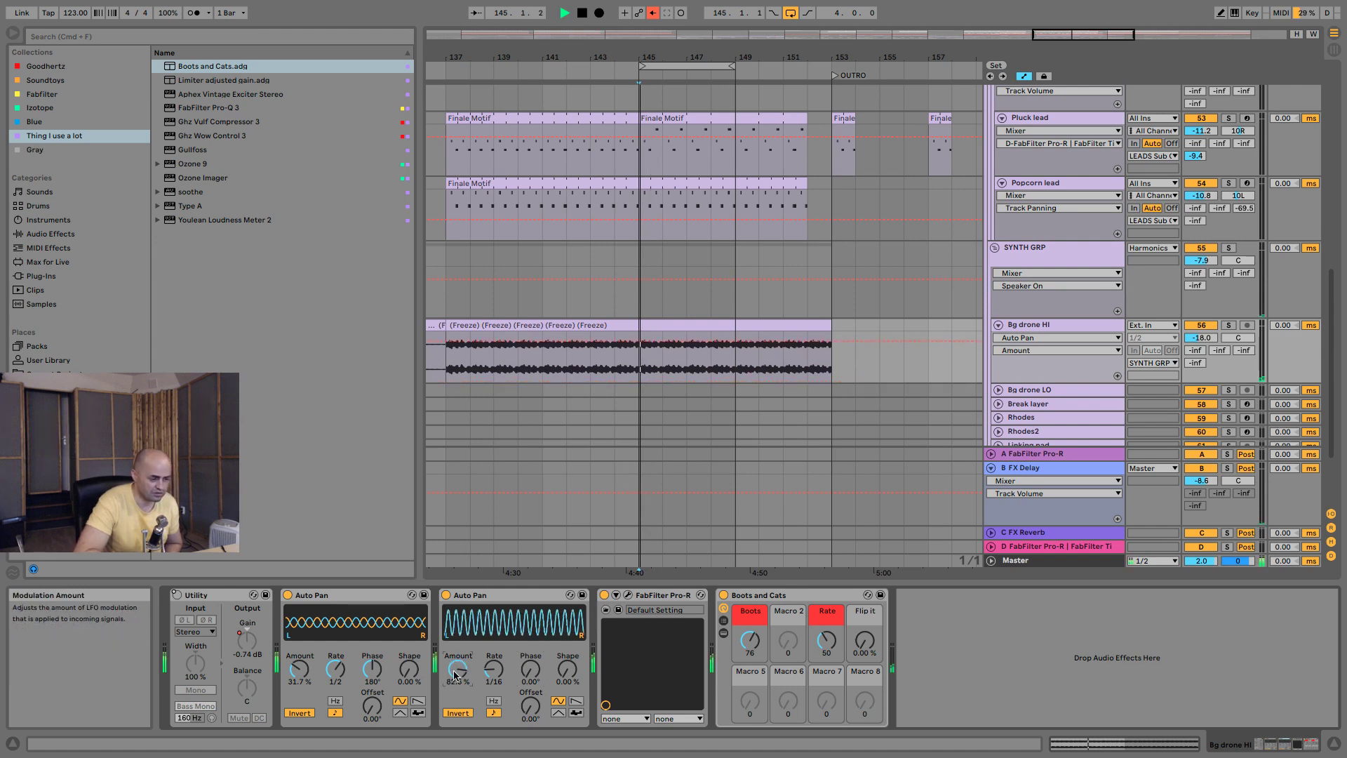
{"action": "left_click", "coordinate": [1227, 326]}
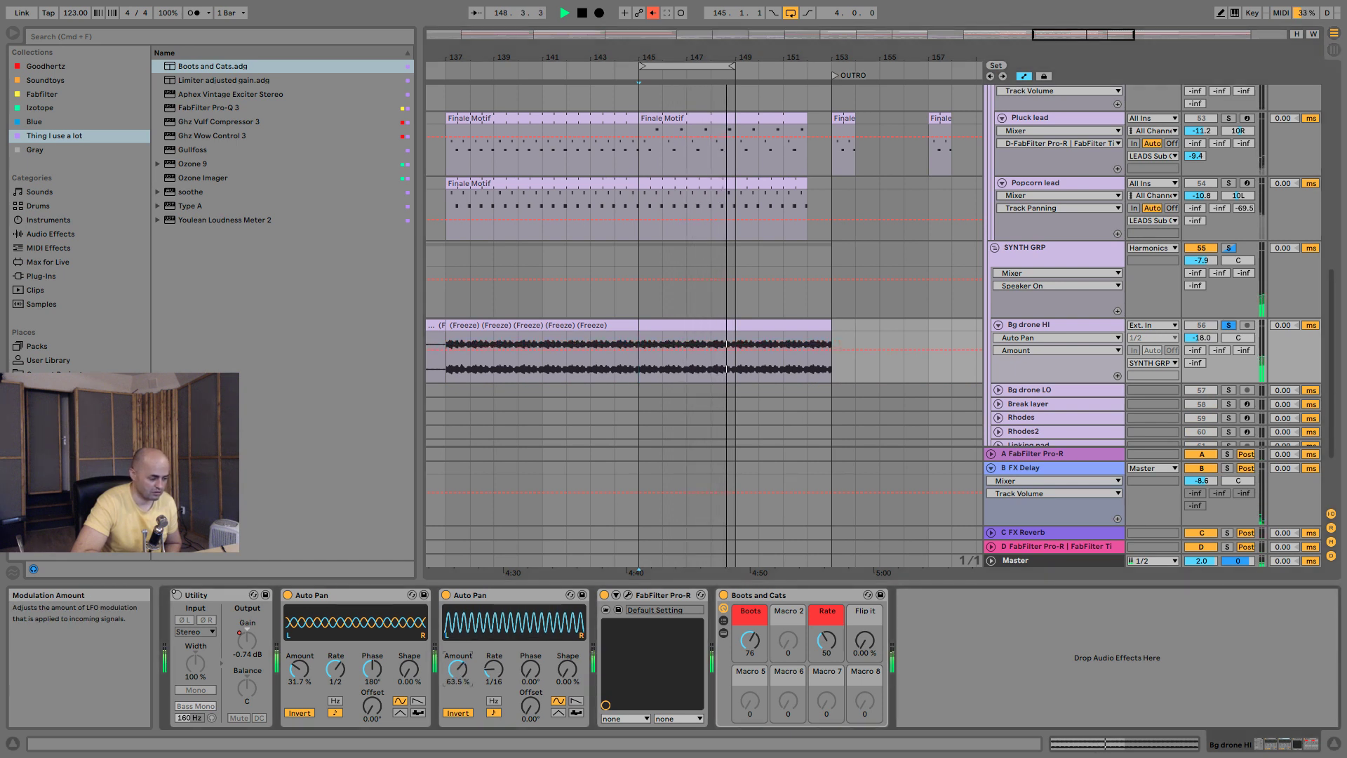
{"action": "left_click_drag", "start_coordinate": [459, 674], "coordinate": [460, 684]}
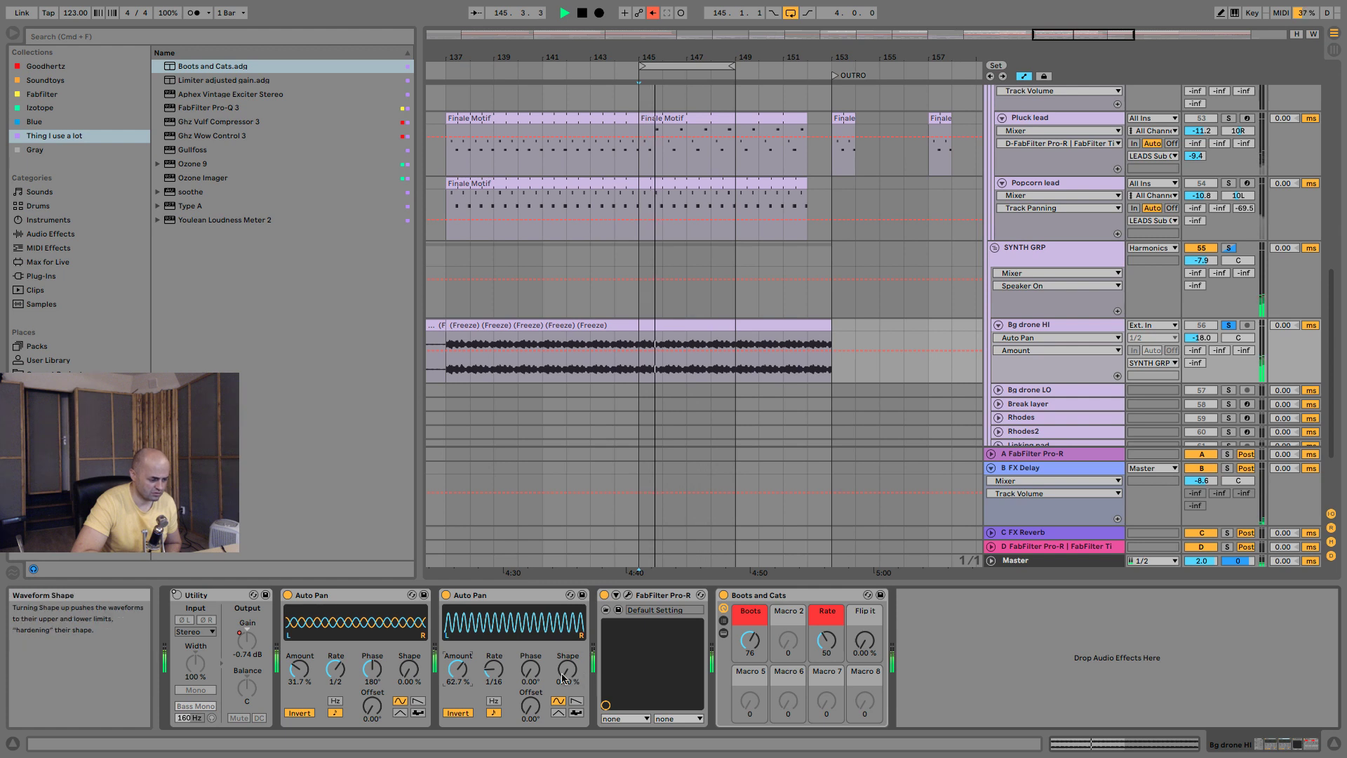
{"action": "left_click_drag", "start_coordinate": [567, 672], "coordinate": [531, 706]}
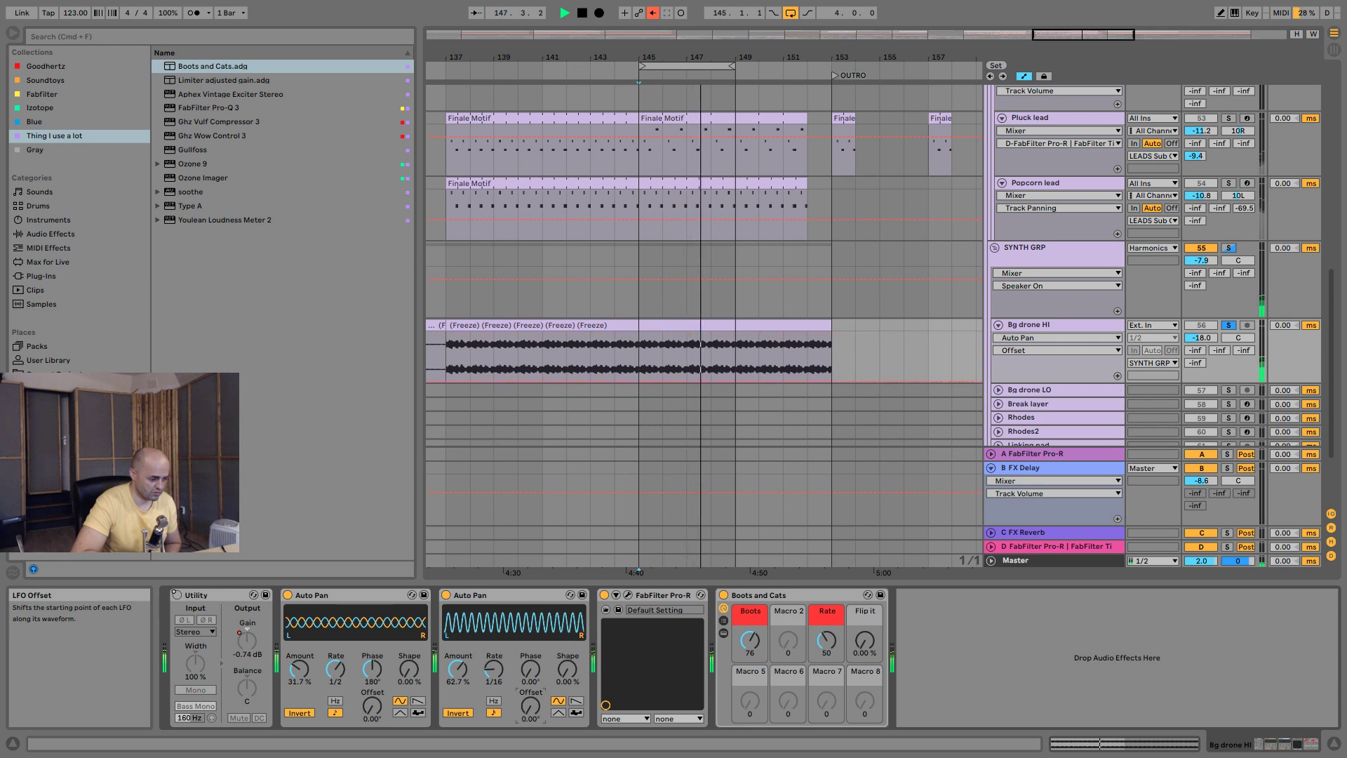
{"action": "left_click", "coordinate": [576, 702]}
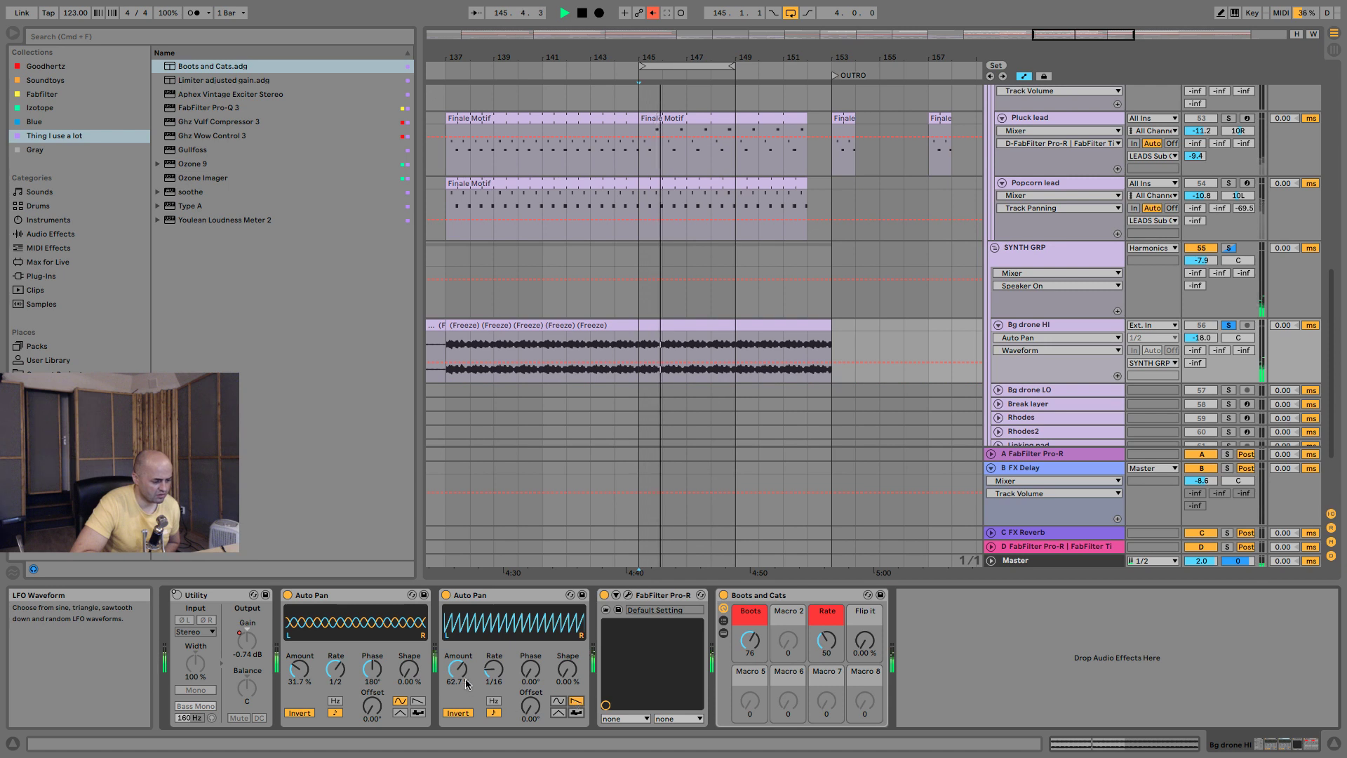
{"action": "mouse_move", "coordinate": [457, 672]}
{"action": "left_mouse_down"}
{"action": "mouse_move", "coordinate": [457, 649]}
{"action": "mouse_move", "coordinate": [459, 685]}
{"action": "left_mouse_up"}
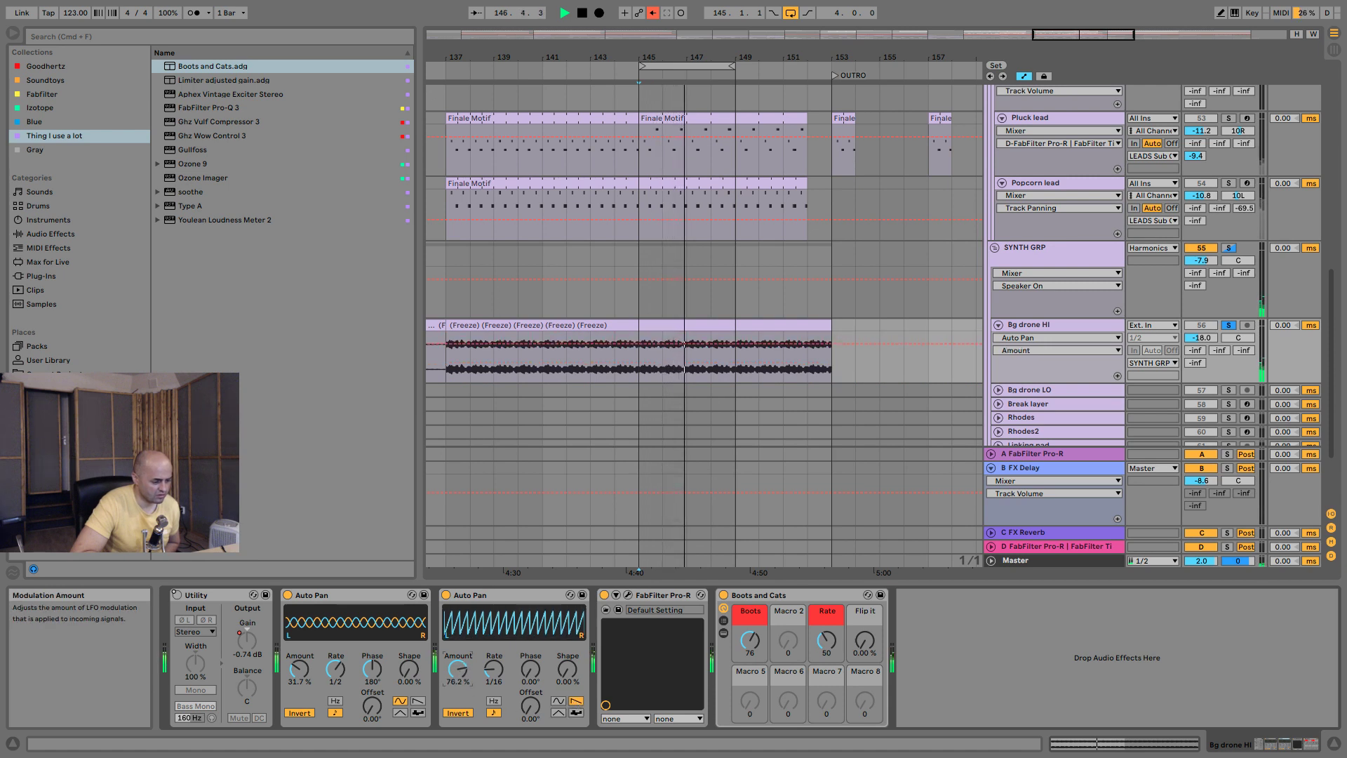
{"action": "left_click", "coordinate": [558, 700]}
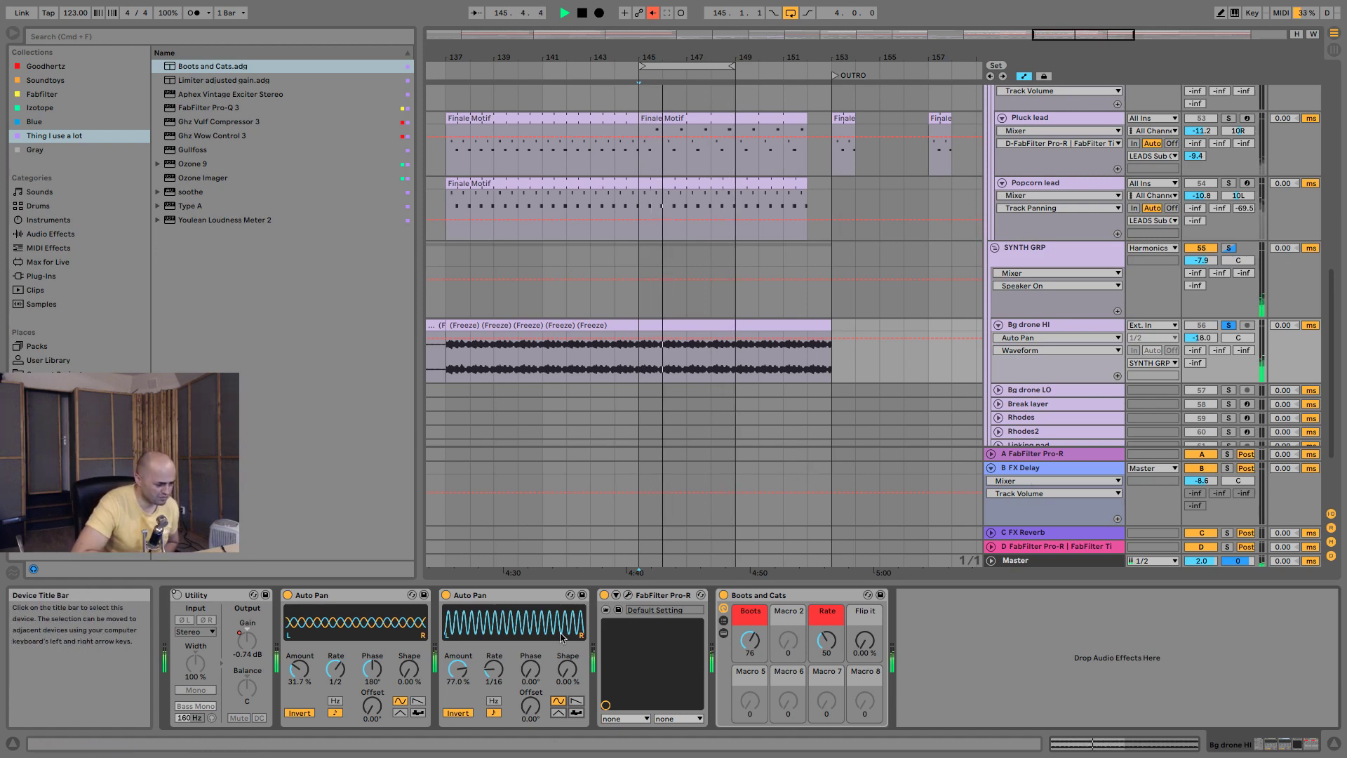
Set the second Auto Pan's Rate to 1/8 and its Phase to 180°.
{"action": "left_click", "coordinate": [491, 674]}
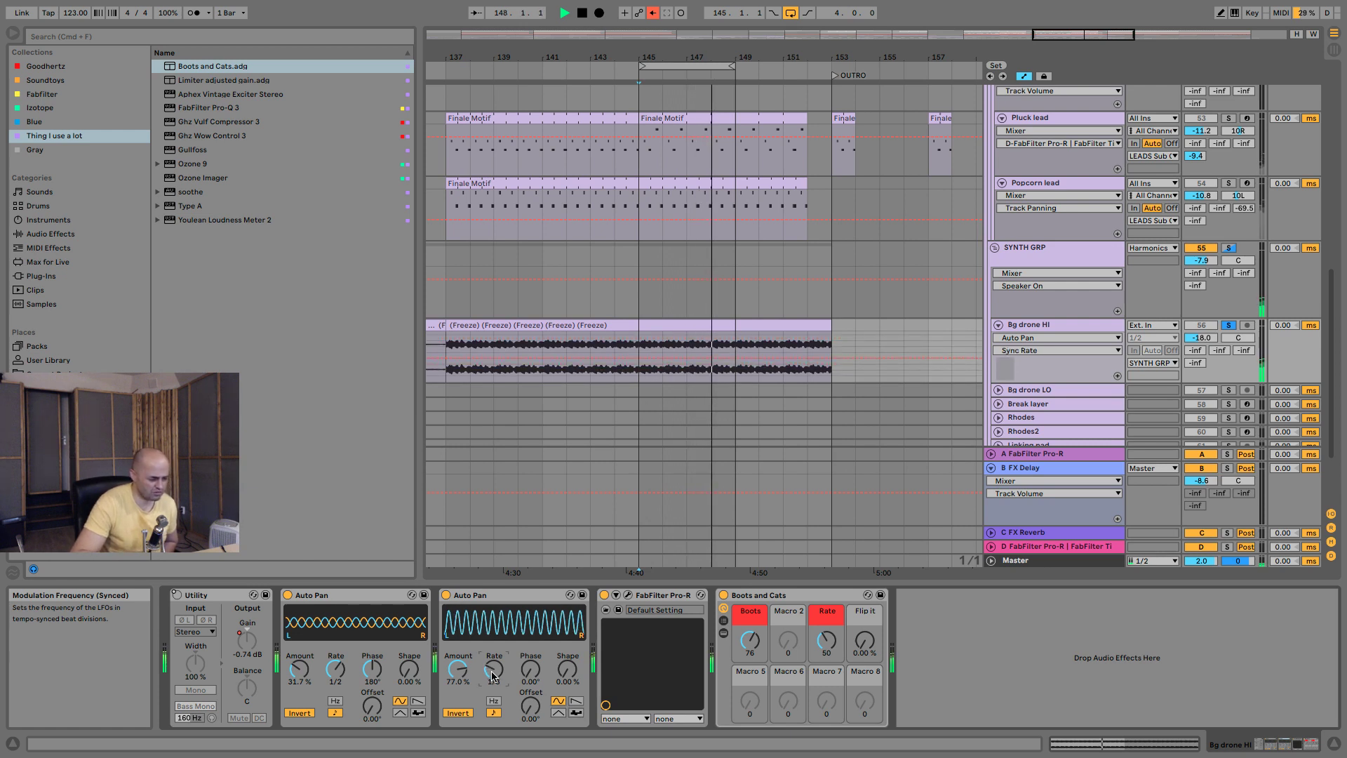
{"action": "left_click", "coordinate": [532, 672]}
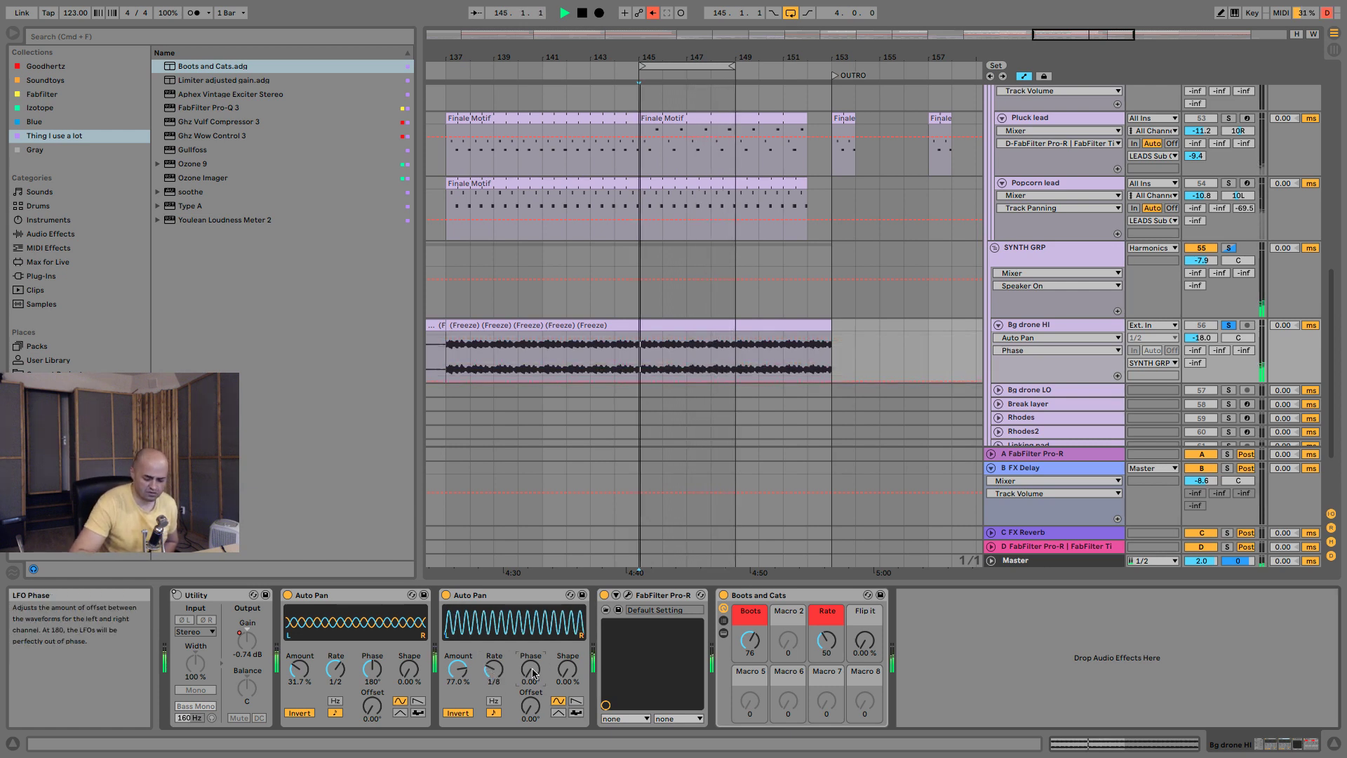
{"action": "type", "text": "180"}
{"action": "key", "text": "Return"}
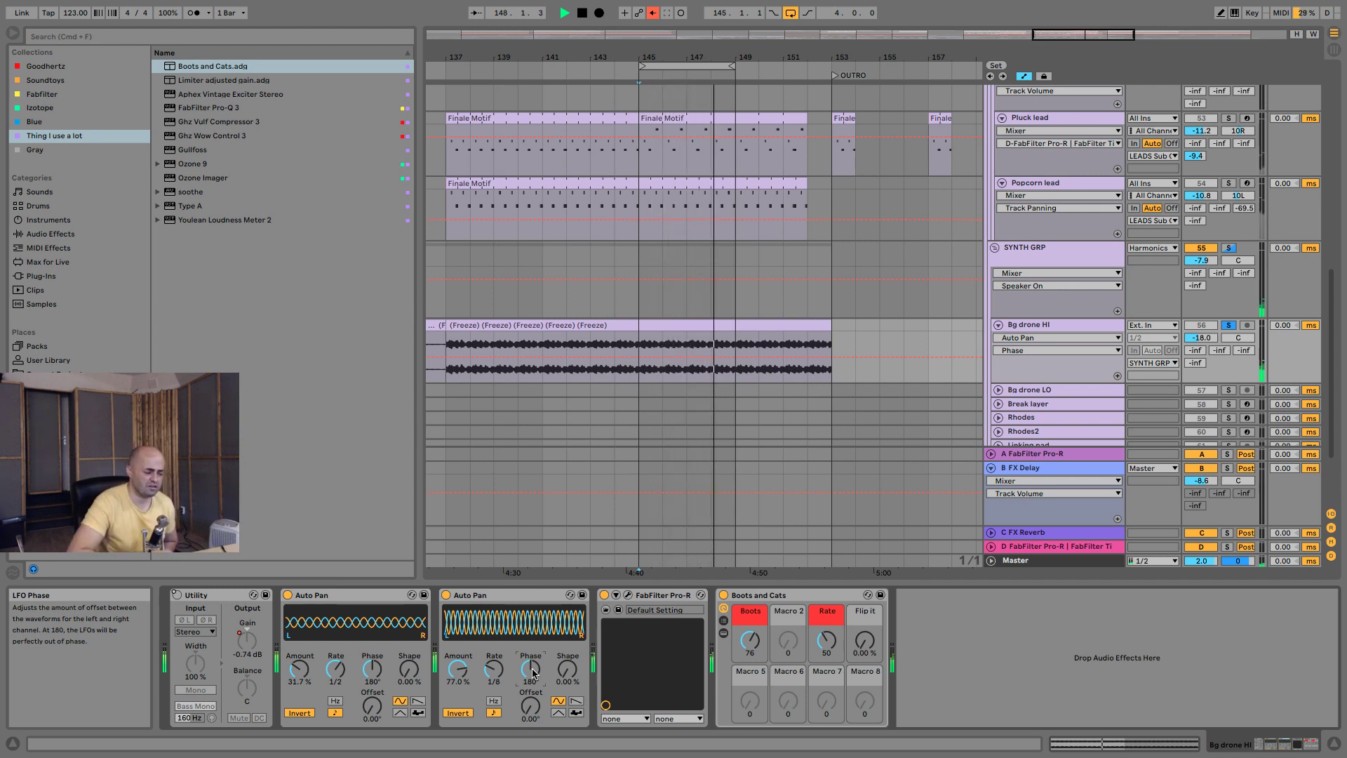
Unsolo Bg drone HI and raise its track volume to -11.6 dB.
{"action": "left_click", "coordinate": [1229, 325]}
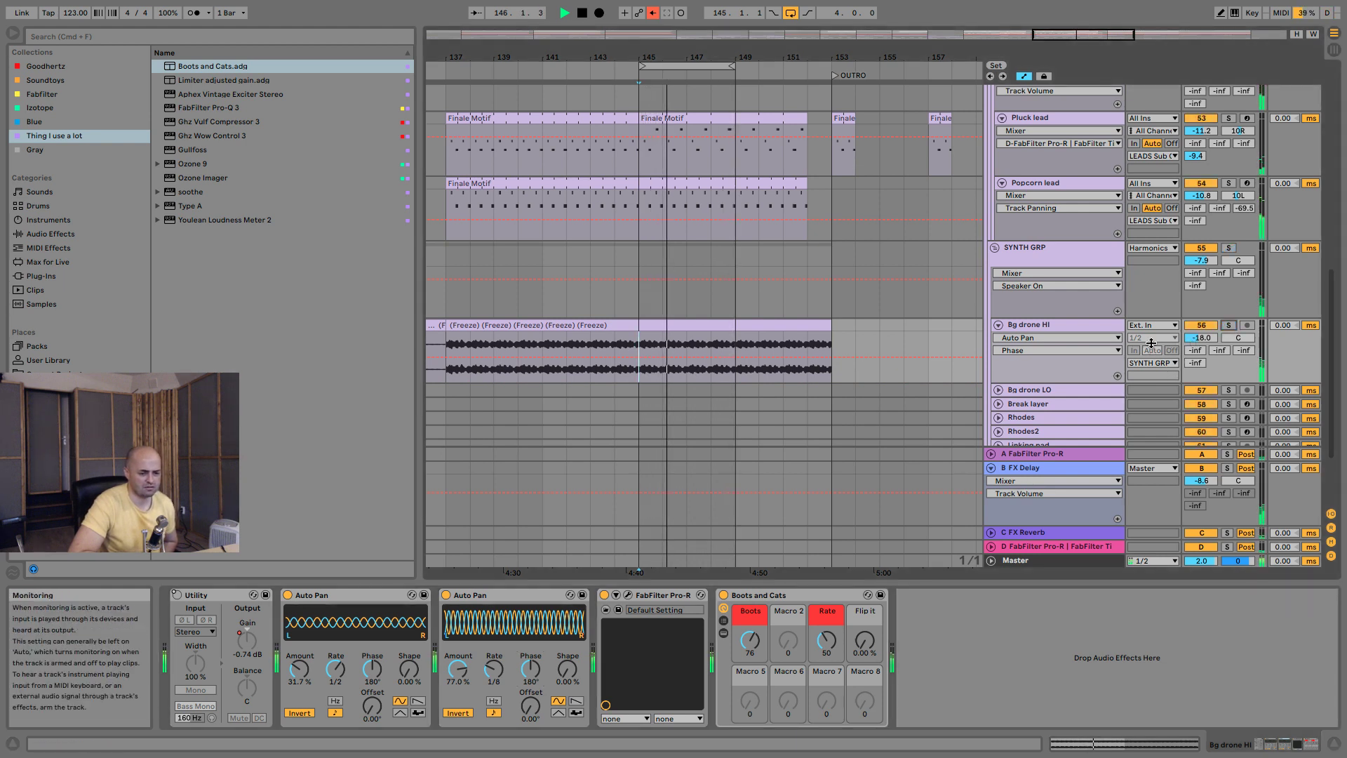
{"action": "left_click_drag", "start_coordinate": [1201, 337], "coordinate": [1201, 308]}
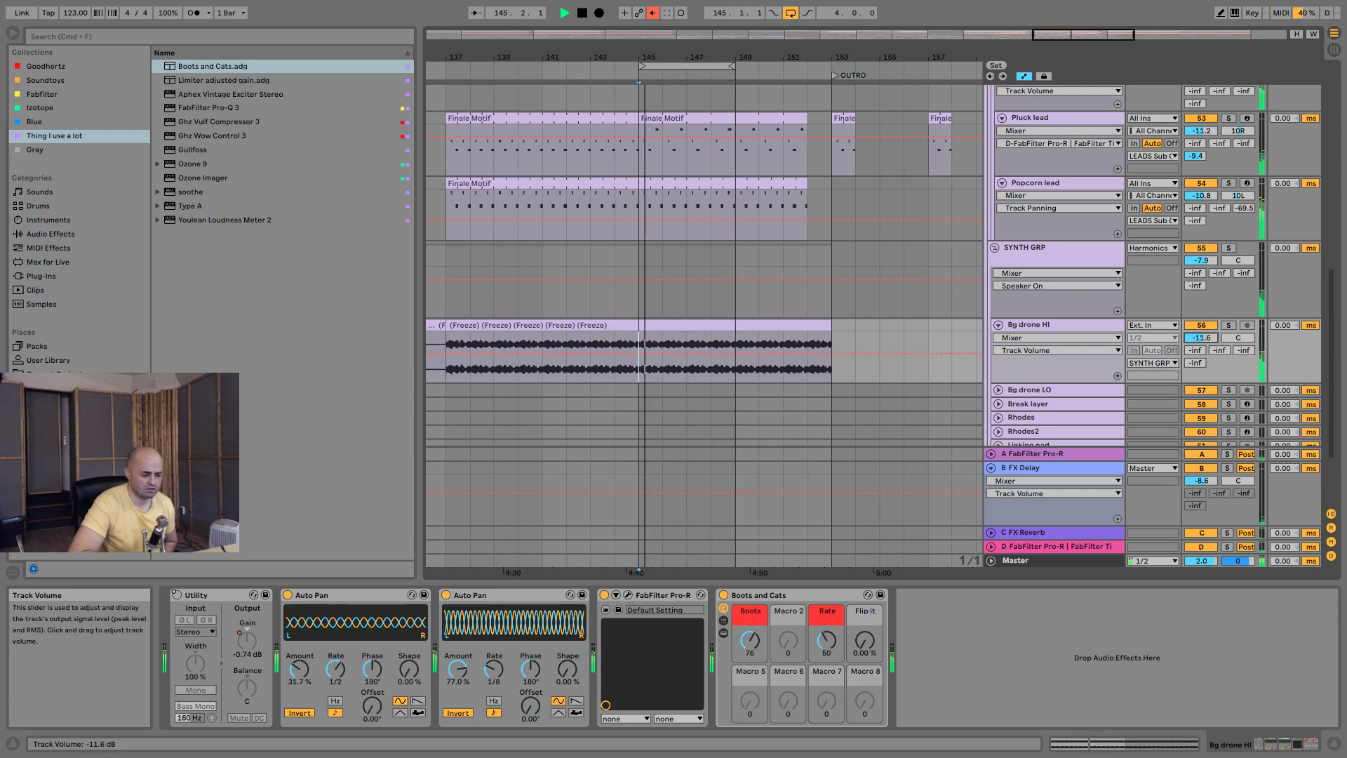
Fold the B FX Delay return, then activate the Other Synths group and unfold it to show its tracks.
{"action": "left_click", "coordinate": [991, 467]}
{"action": "left_click", "coordinate": [1068, 457]}
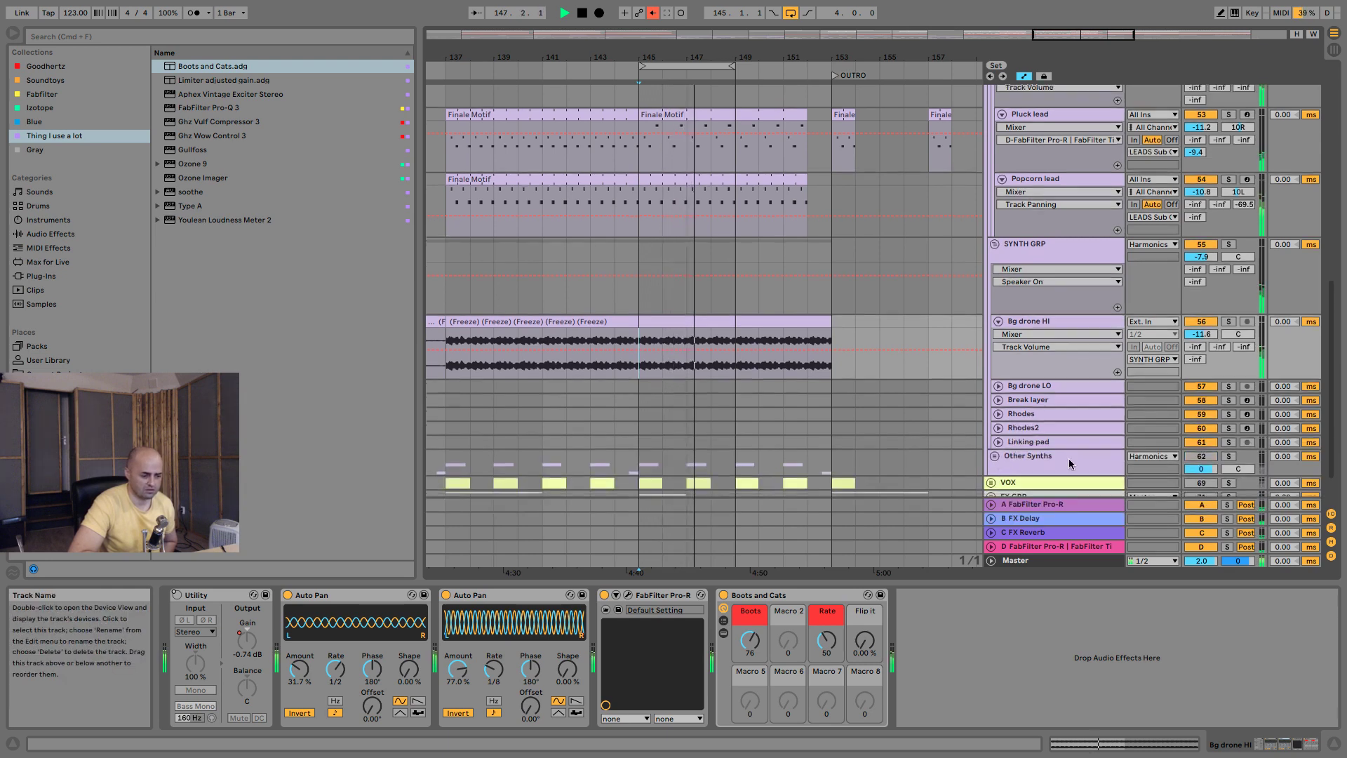
{"action": "scroll", "coordinate": [1068, 457], "scroll_direction": "down", "scroll_amount": 1}
{"action": "key", "text": "space"}
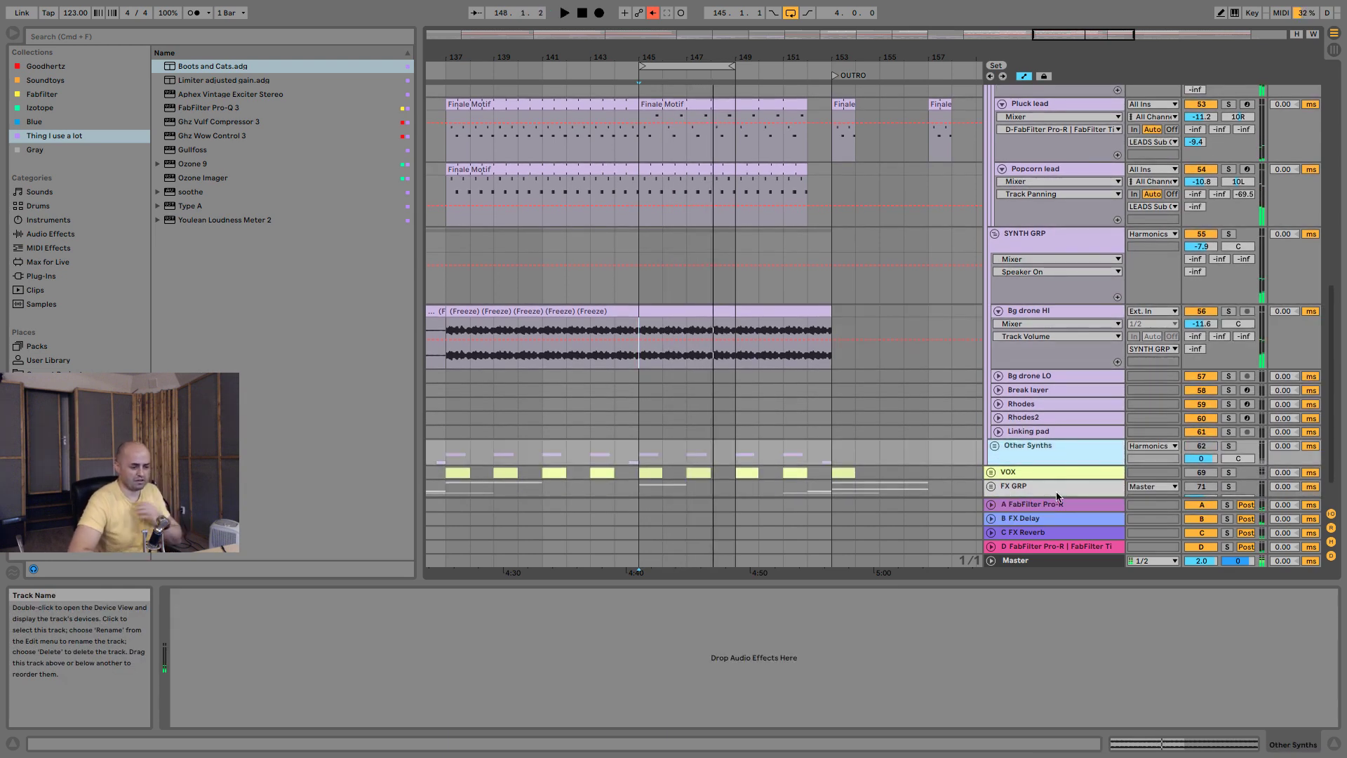
{"action": "left_click", "coordinate": [1202, 445]}
{"action": "scroll", "coordinate": [1014, 434], "scroll_direction": "down", "scroll_amount": 3}
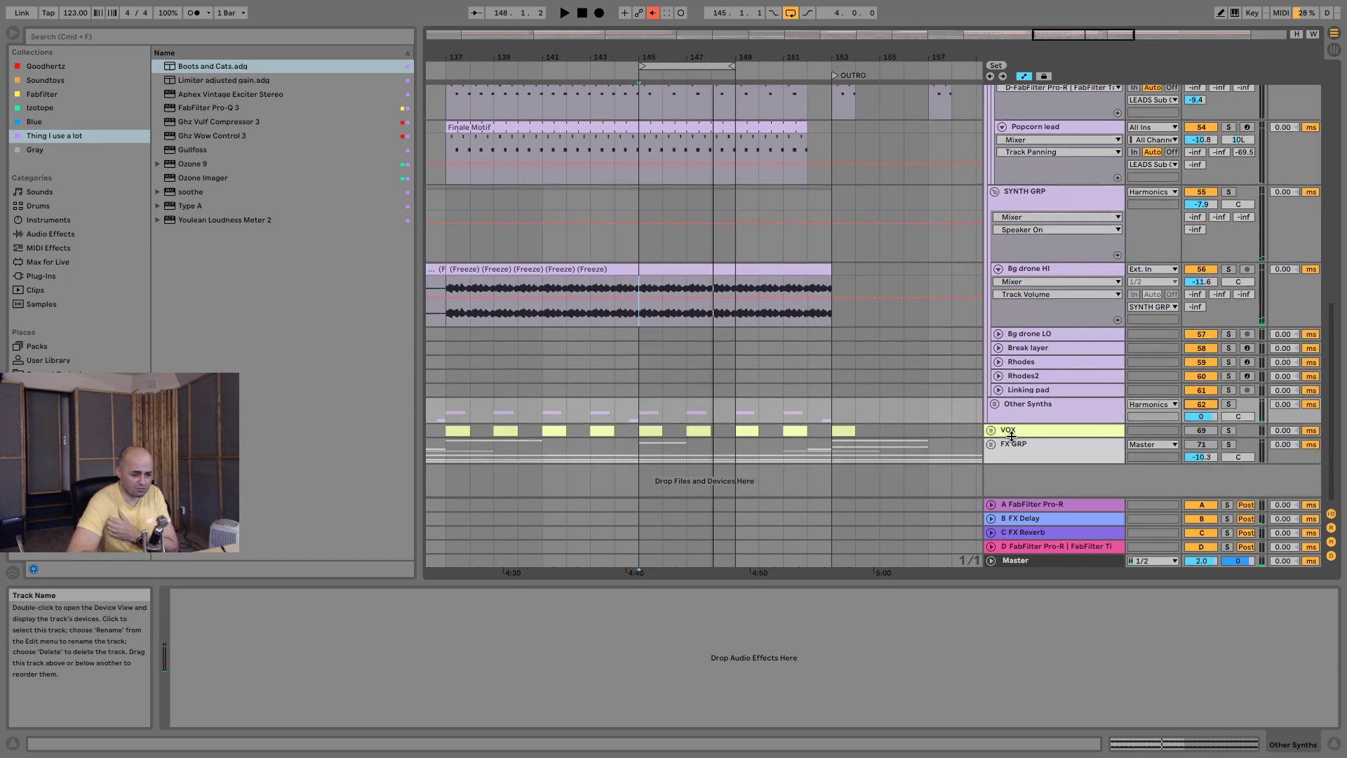
{"action": "left_click", "coordinate": [994, 404]}
{"action": "scroll", "coordinate": [1045, 436], "scroll_direction": "down", "scroll_amount": 1}
{"action": "scroll", "coordinate": [1046, 428], "scroll_direction": "down", "scroll_amount": 5}
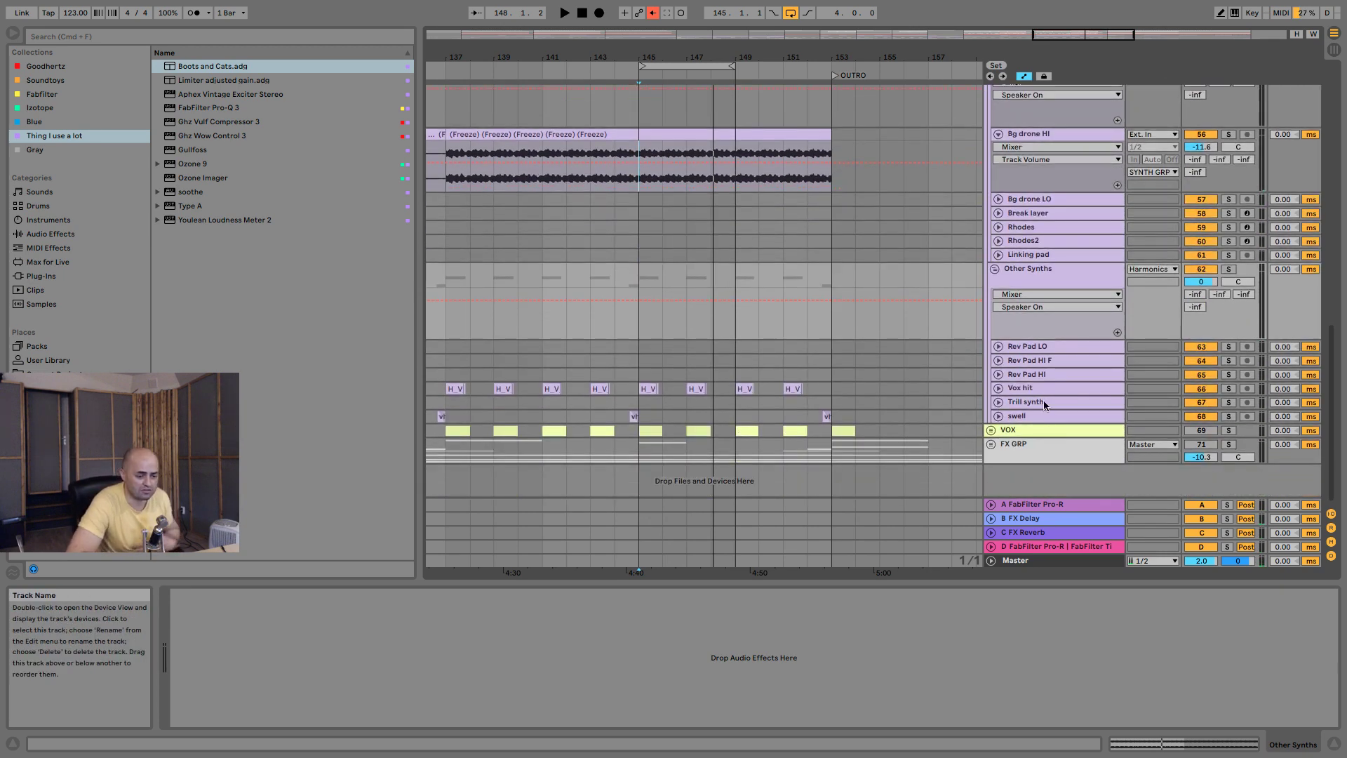
Move the Vox hit track out of Other Synths to directly below Bg drone HI in SYNTH GRP and unfold it.
{"action": "left_click", "coordinate": [1040, 390]}
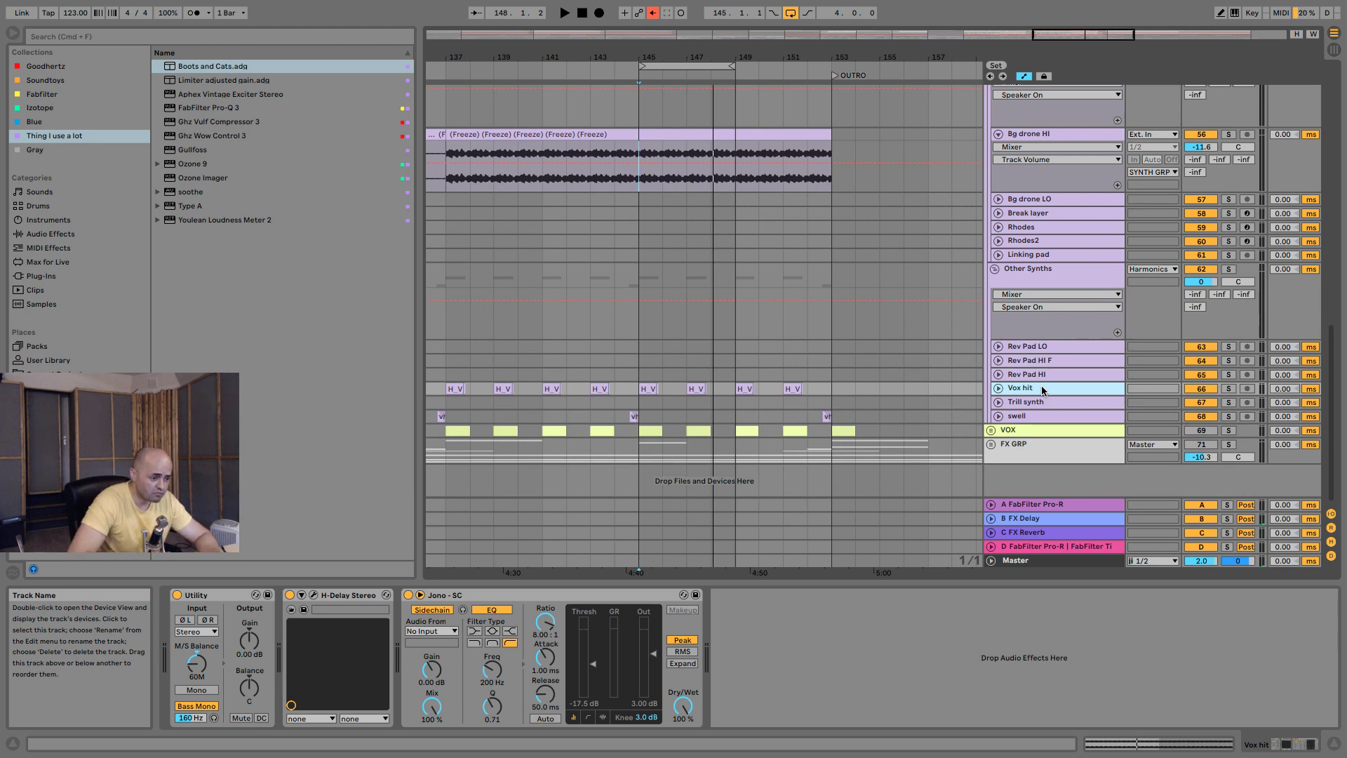
{"action": "left_click_drag", "start_coordinate": [1041, 388], "coordinate": [1102, 207]}
{"action": "scroll", "coordinate": [1102, 224], "scroll_direction": "up", "scroll_amount": 3}
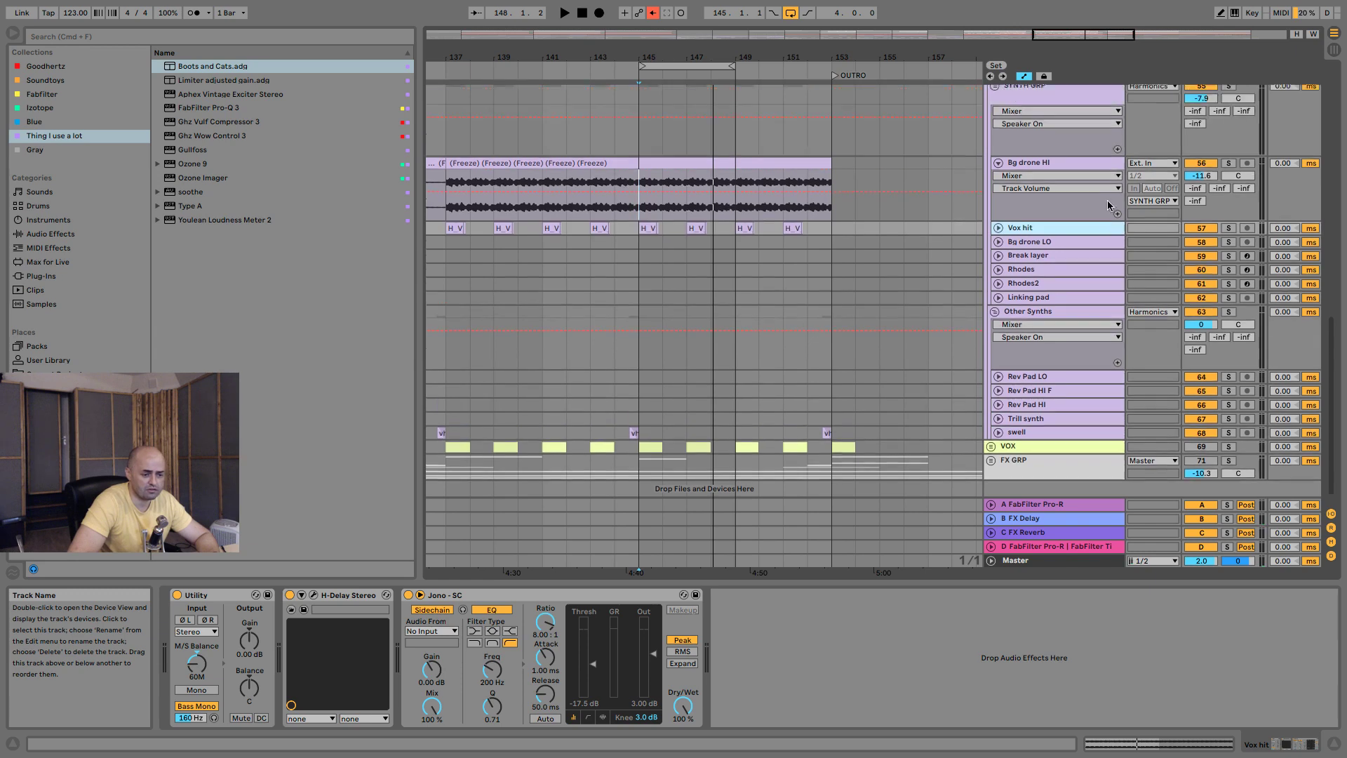
{"action": "left_click", "coordinate": [998, 296]}
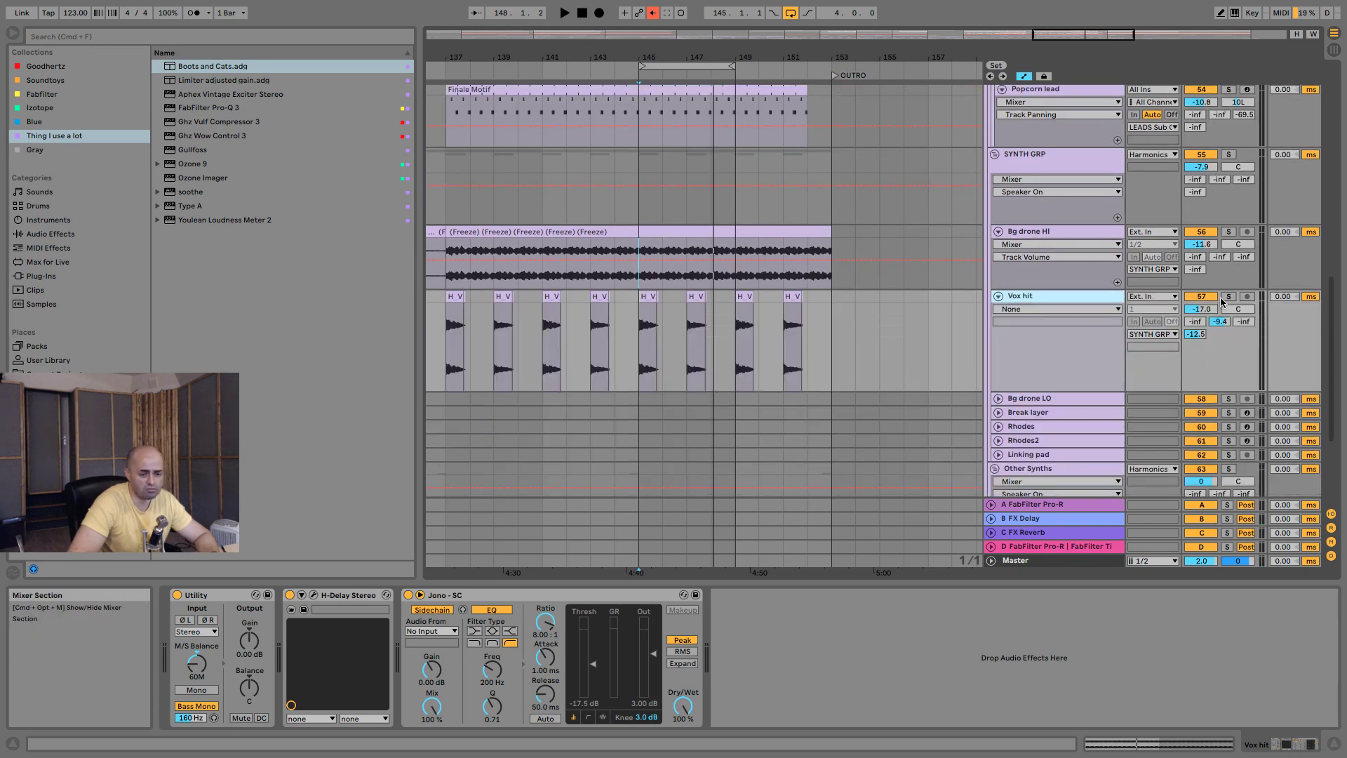
Reset Vox hit's sends to returns B and D to -inf, and audition the track in solo.
{"action": "double_click", "coordinate": [1195, 336]}
{"action": "double_click", "coordinate": [1220, 321]}
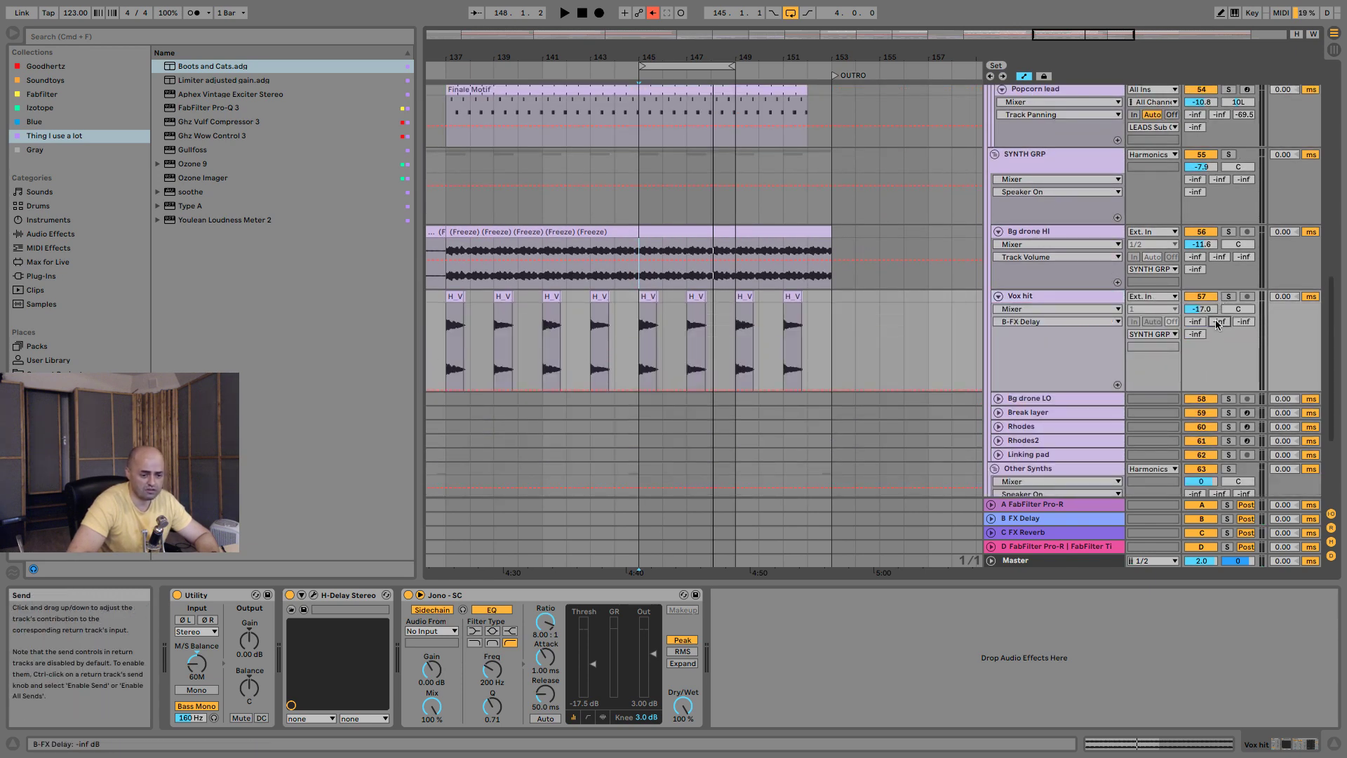
{"action": "left_click", "coordinate": [1230, 296]}
{"action": "key", "text": "space"}
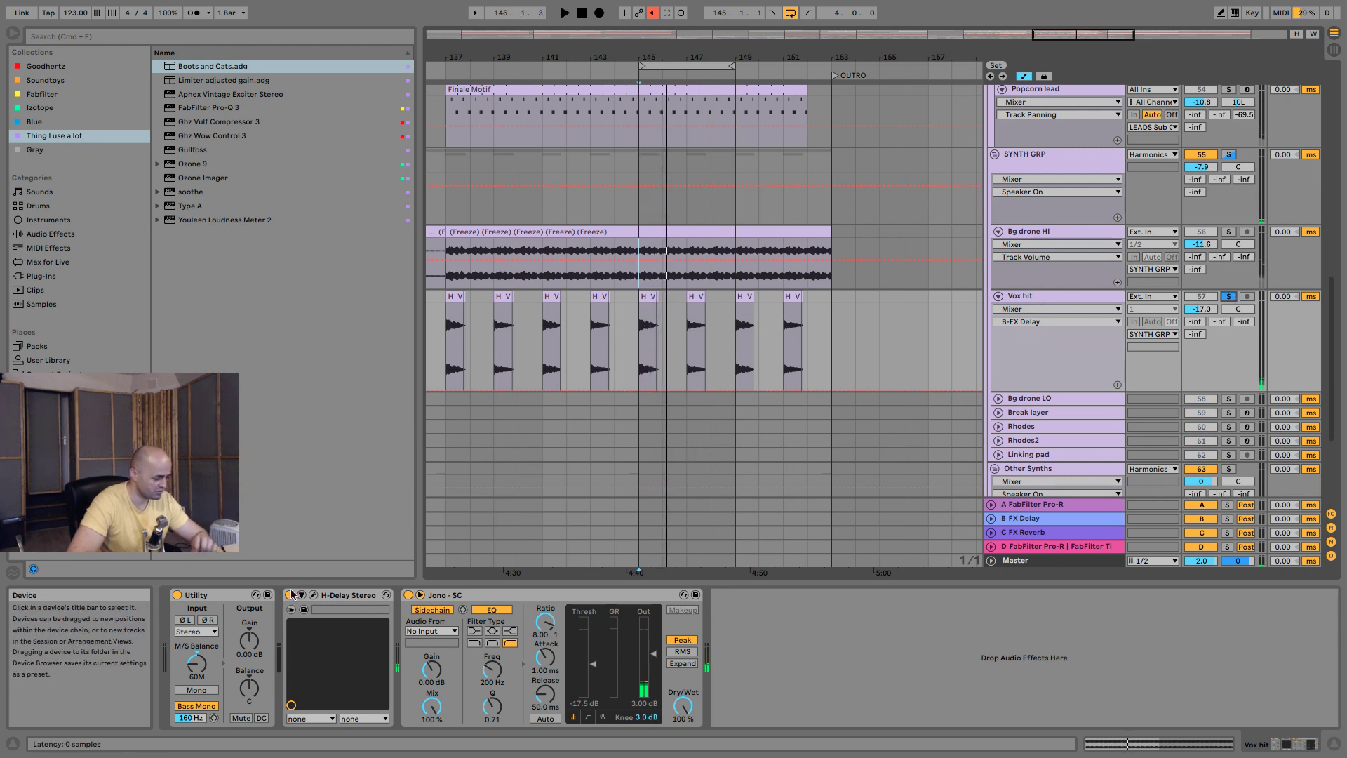
Audition Vox hit with its effects bypassed and delete its Utility, H-Delay Stereo and Jono - SC devices.
{"action": "left_click", "coordinate": [214, 597]}
{"action": "double_click", "coordinate": [196, 662]}
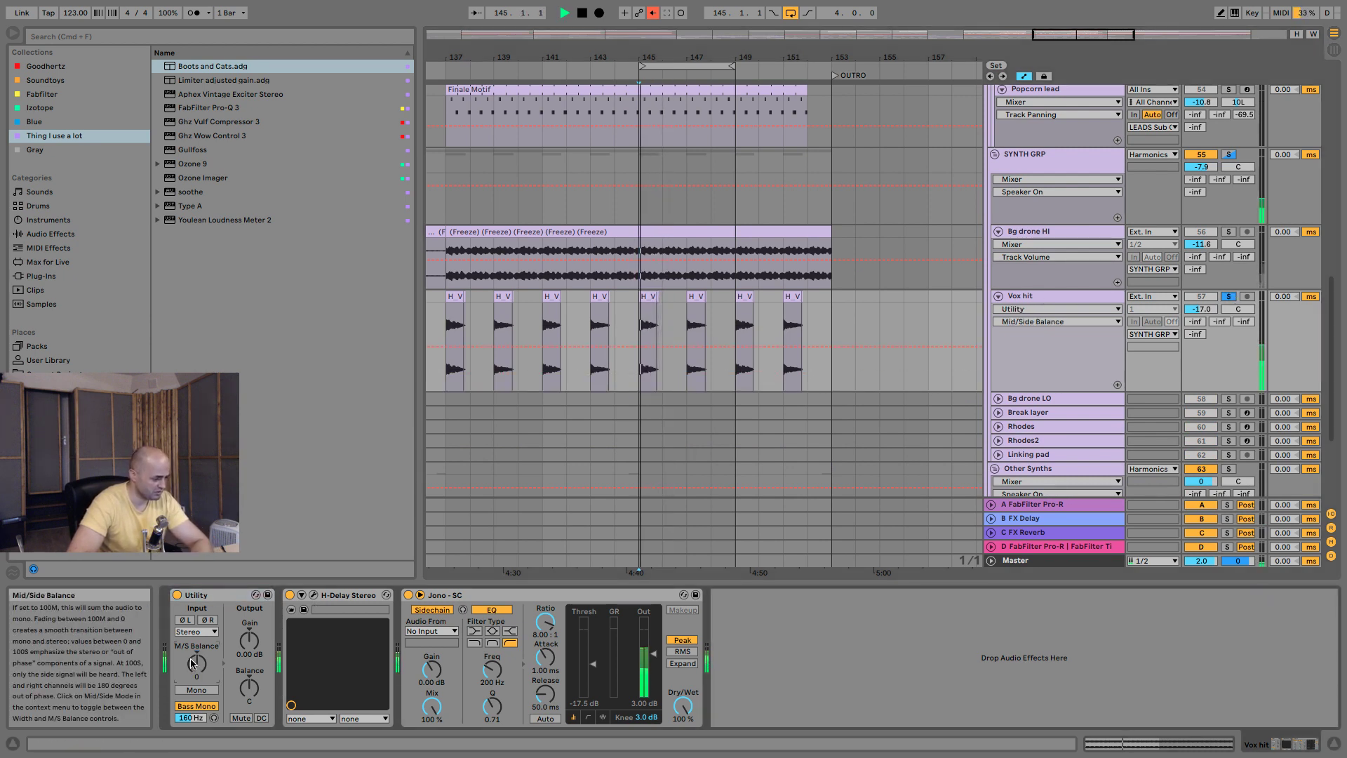
{"action": "left_click", "coordinate": [178, 595]}
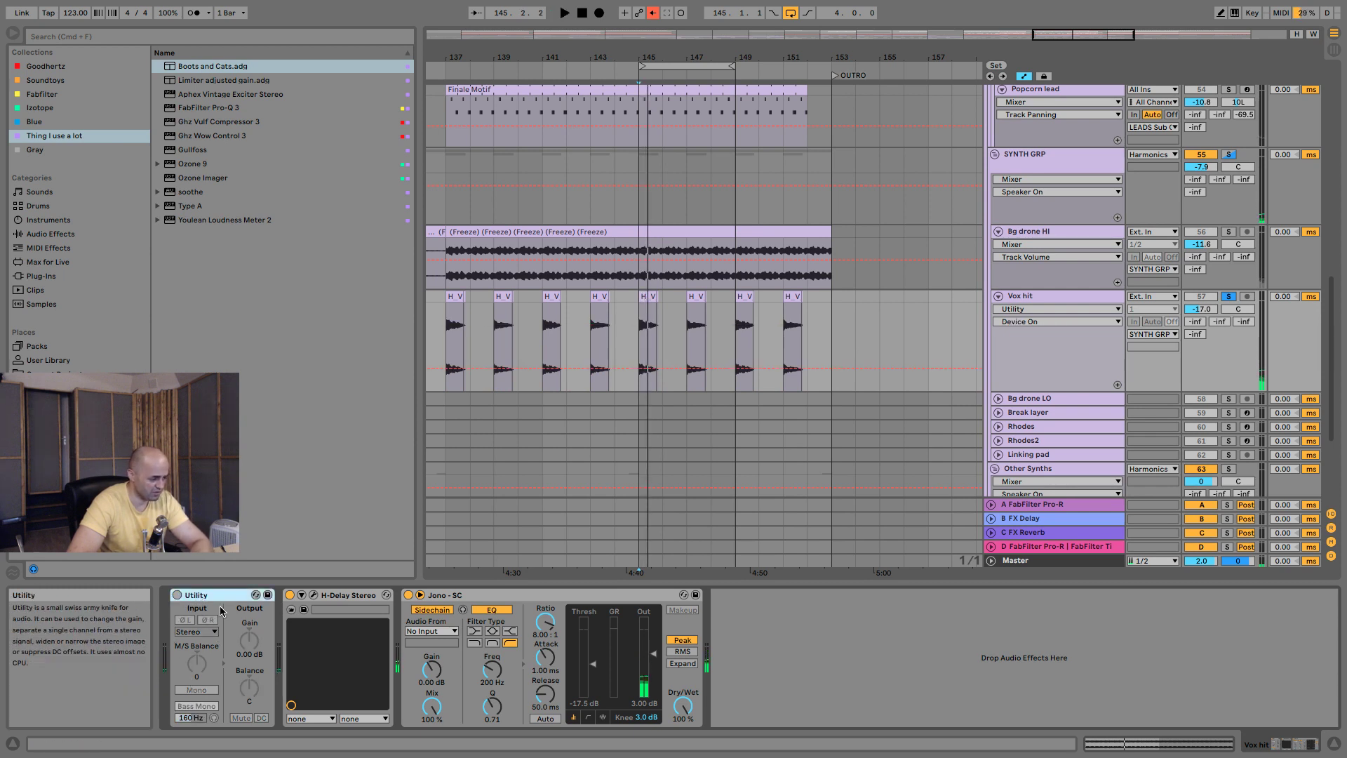
{"action": "key", "text": "Delete"}
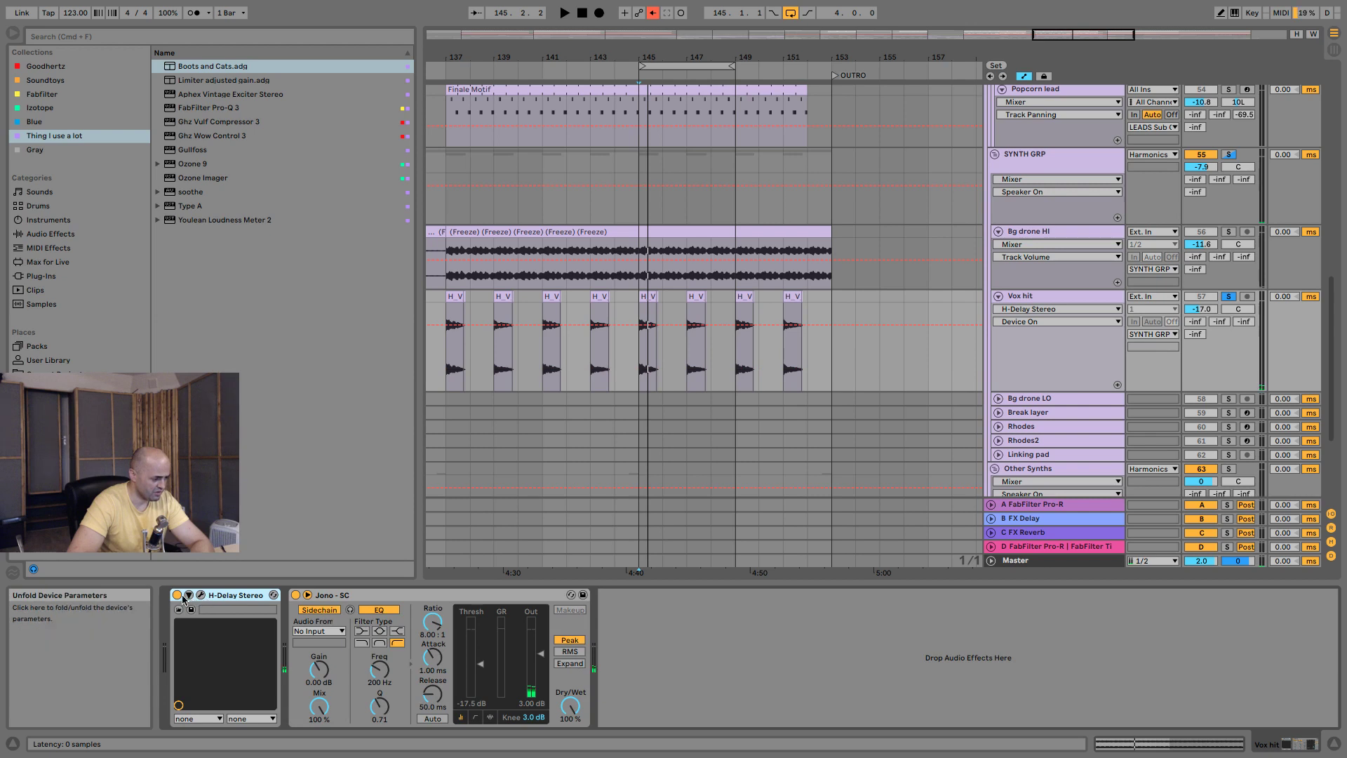
{"action": "key", "text": "space"}
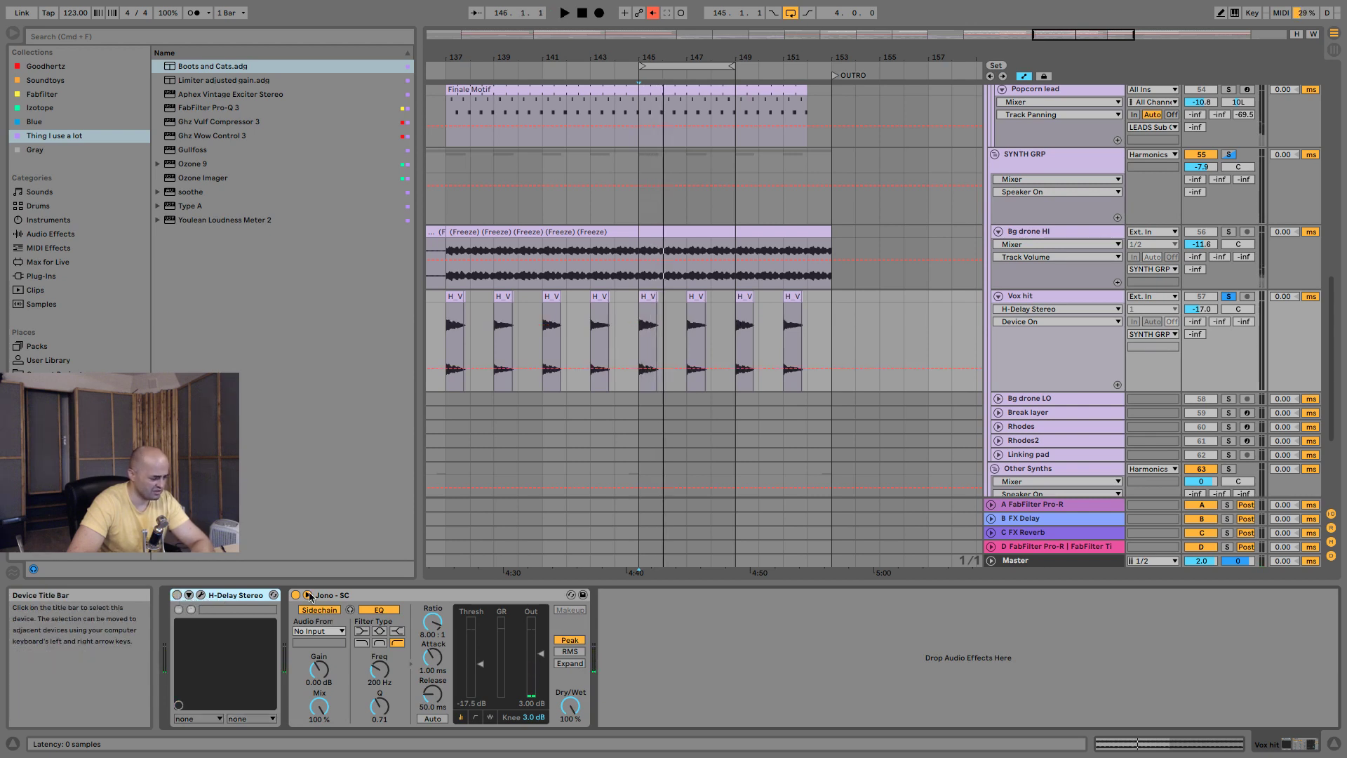
{"action": "key", "text": "Delete"}
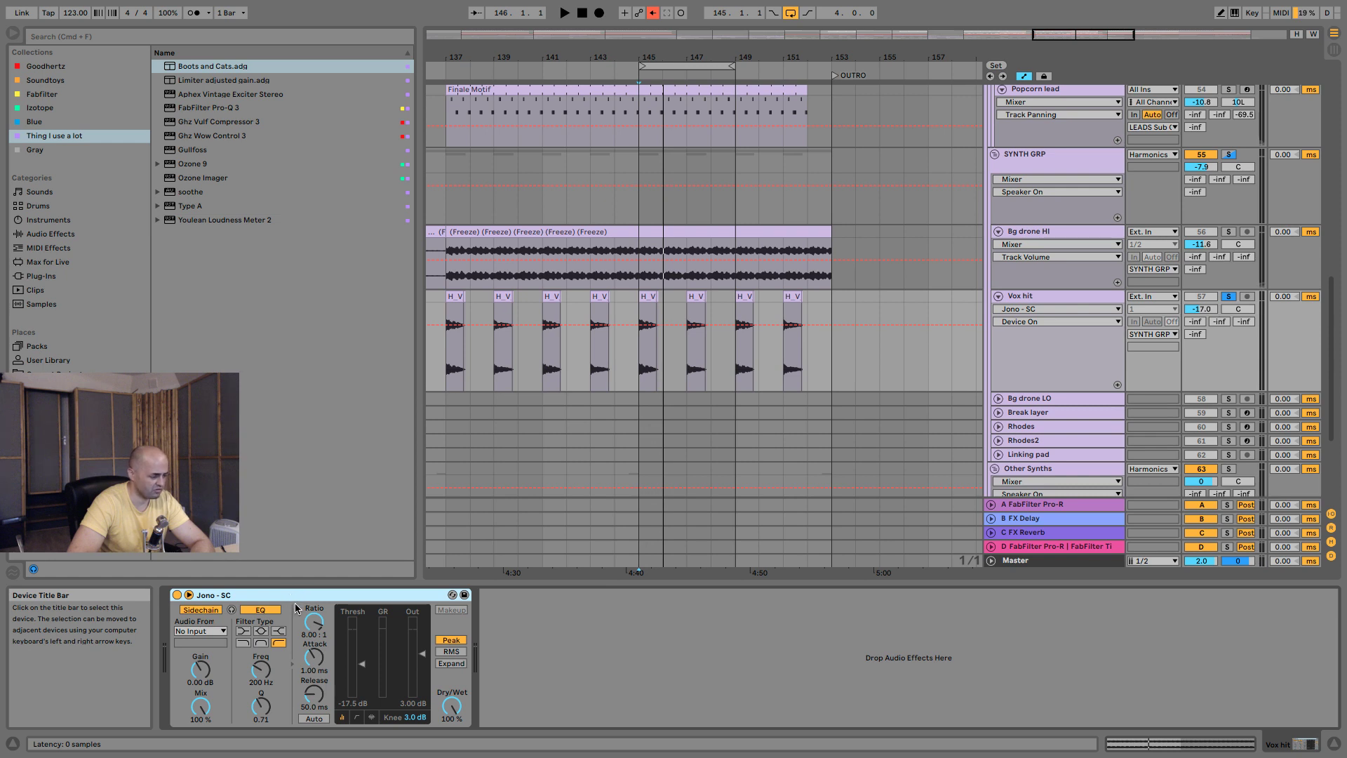
{"action": "key", "text": "Delete"}
Audition the tail of the Vox hit clip at bar 145, playing from 145.3.3.
{"action": "left_click_drag", "start_coordinate": [667, 56], "coordinate": [646, 296]}
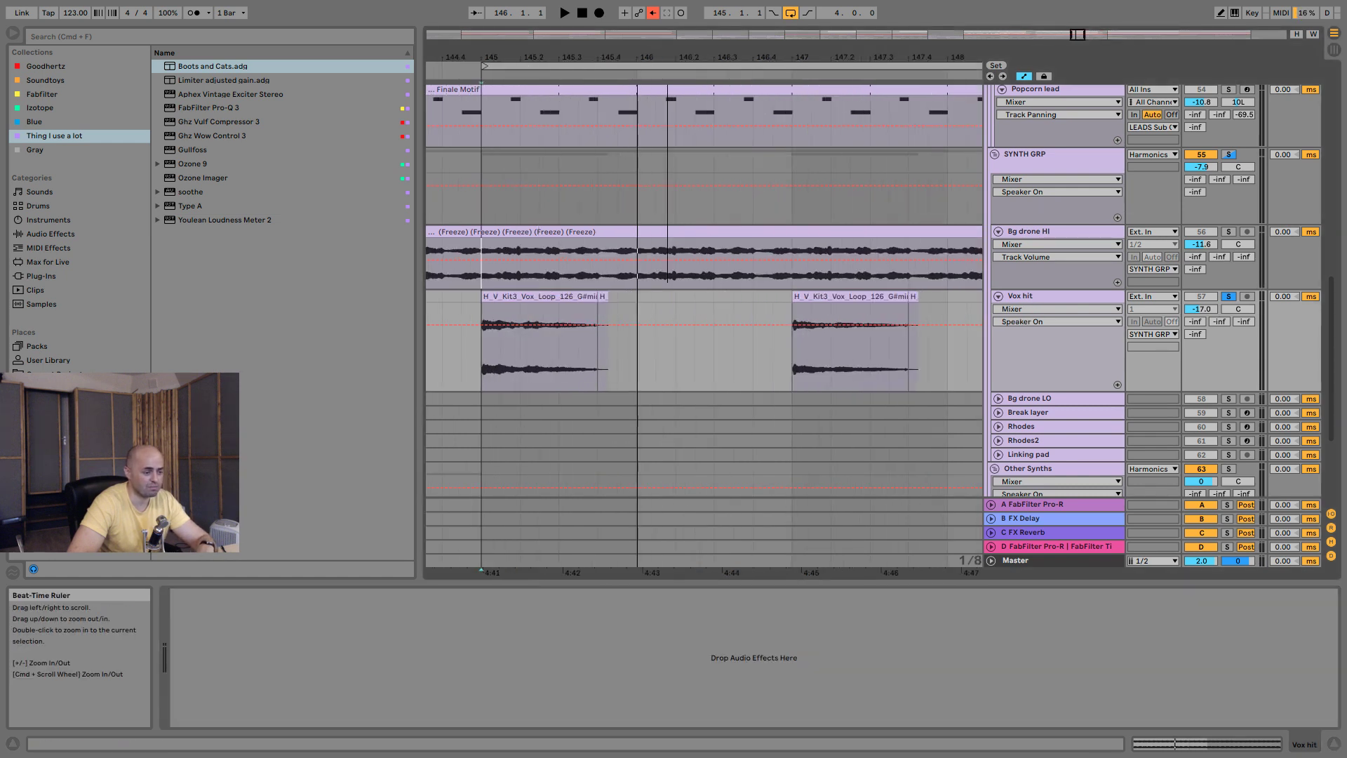
{"action": "left_click", "coordinate": [583, 306]}
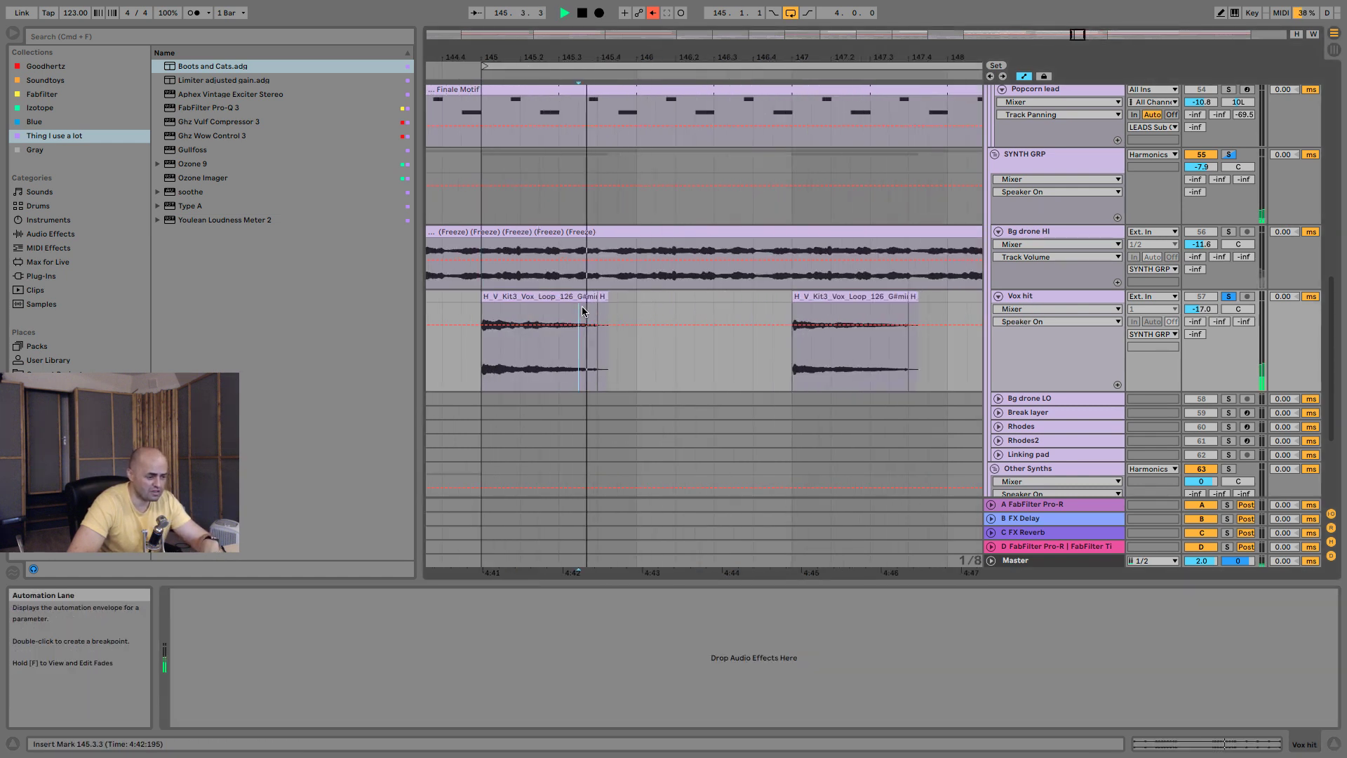
{"action": "key", "text": "space"}
{"action": "key", "text": "space"}
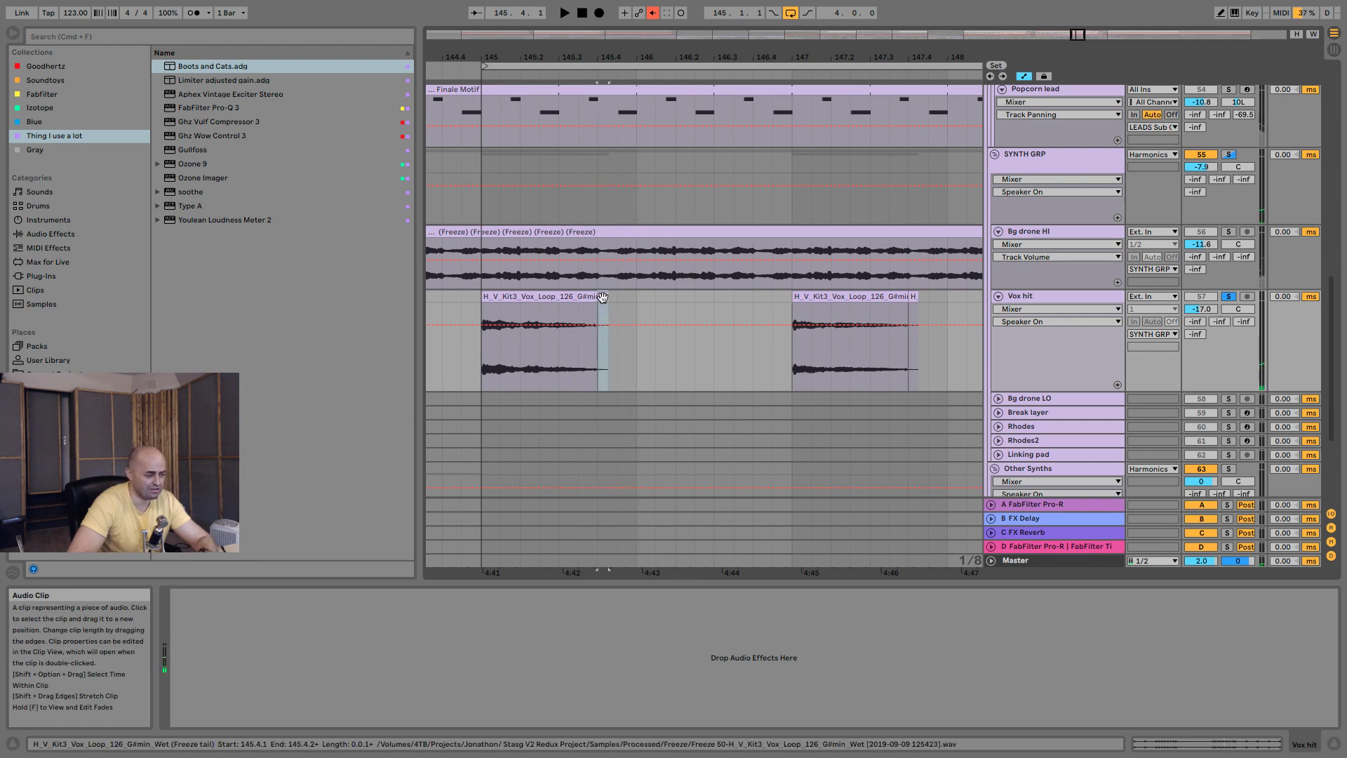
Extend the Vox hit clips at bars 145 and 147 over their freeze tails and add a fade-out to each clip's end.
{"action": "left_click", "coordinate": [599, 298]}
{"action": "mouse_move", "coordinate": [599, 298]}
{"action": "left_mouse_down"}
{"action": "mouse_move", "coordinate": [616, 303]}
{"action": "mouse_move", "coordinate": [583, 304]}
{"action": "left_mouse_up"}
{"action": "left_click", "coordinate": [789, 334]}
{"action": "key", "text": "space"}
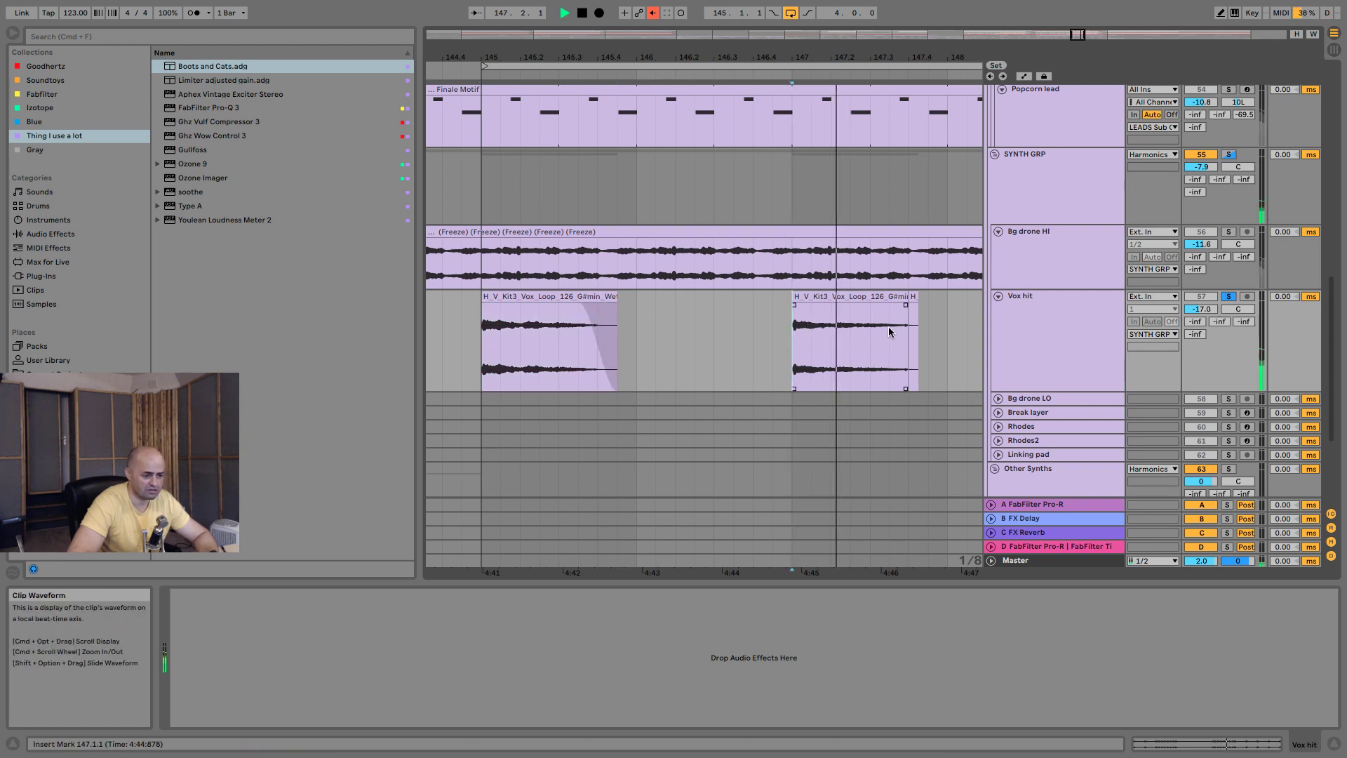
{"action": "key", "text": "space"}
{"action": "left_click", "coordinate": [914, 297]}
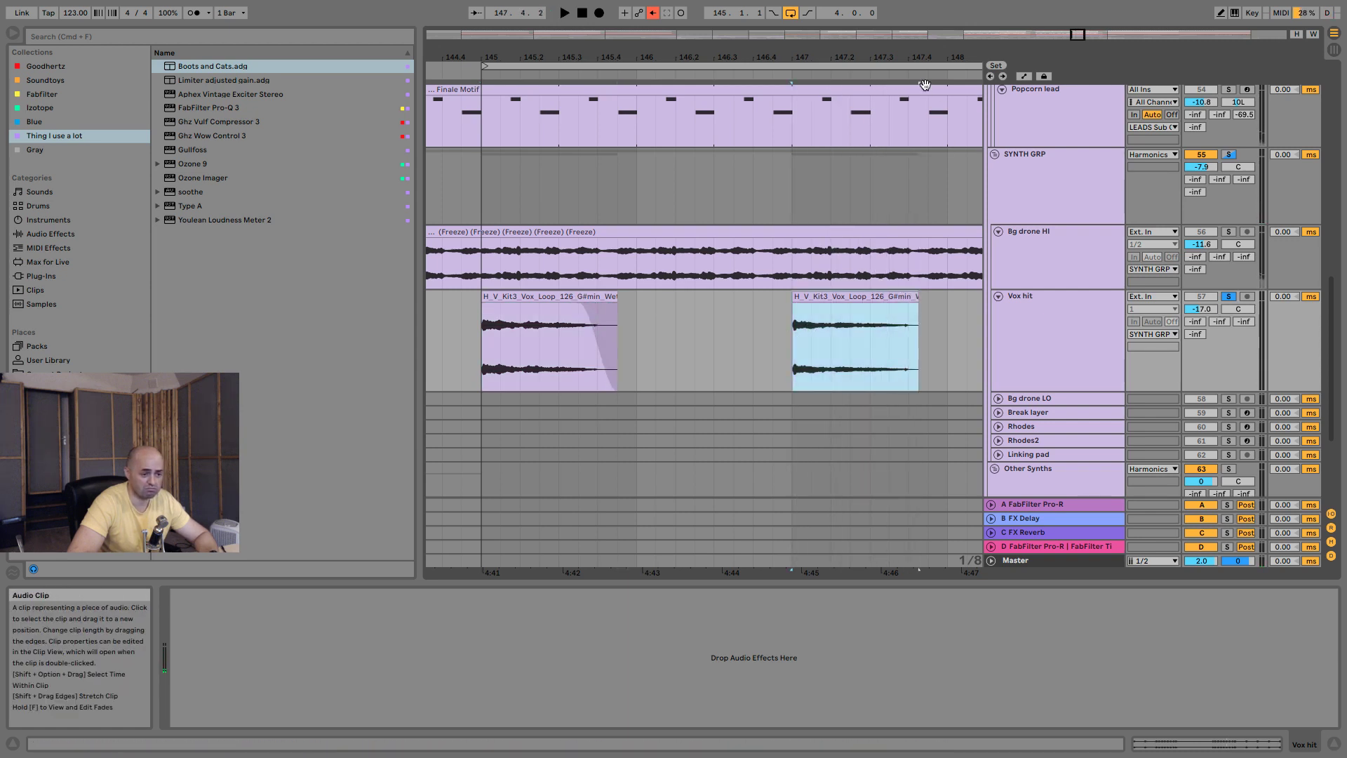
{"action": "left_click_drag", "start_coordinate": [929, 59], "coordinate": [751, 21]}
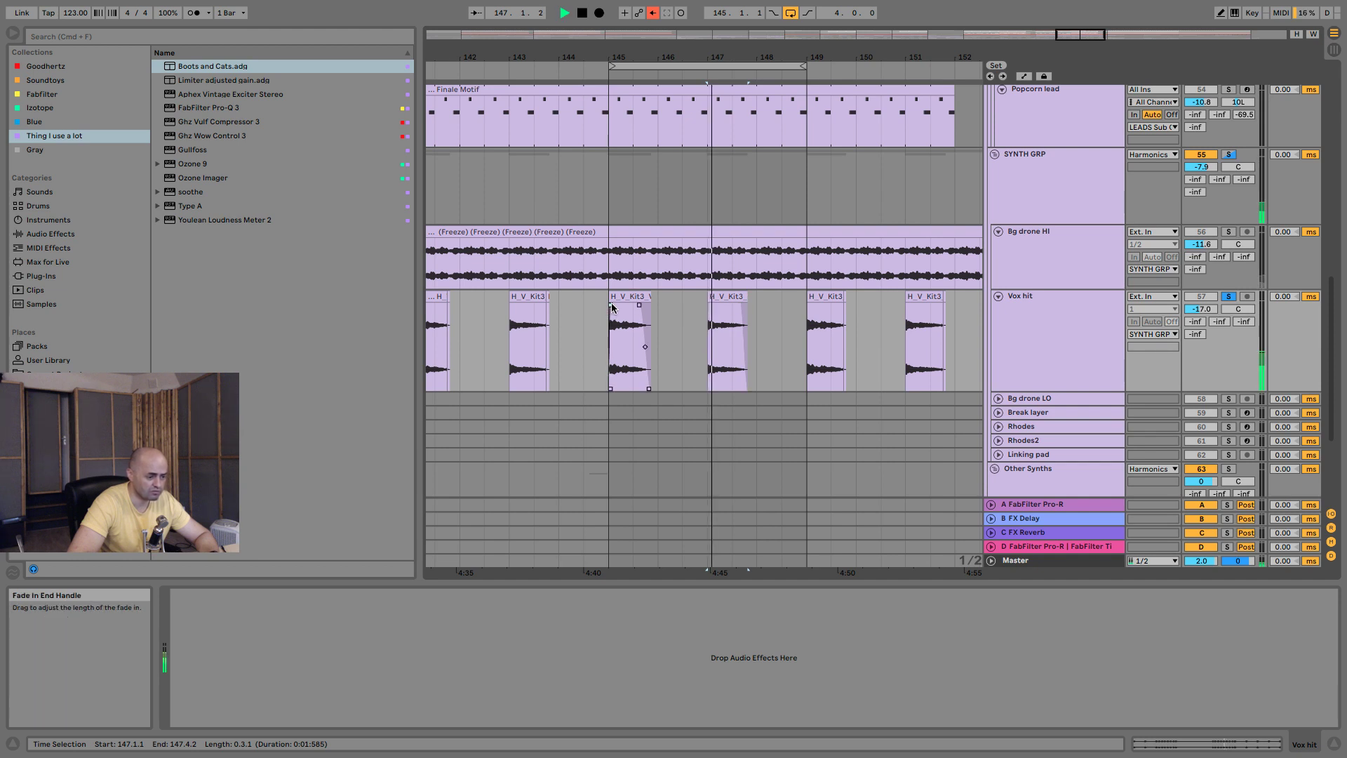
Audition the Vox hit clip from 145.1.1 and bend its fade-out curve downward for a faster decay.
{"action": "left_click", "coordinate": [607, 334]}
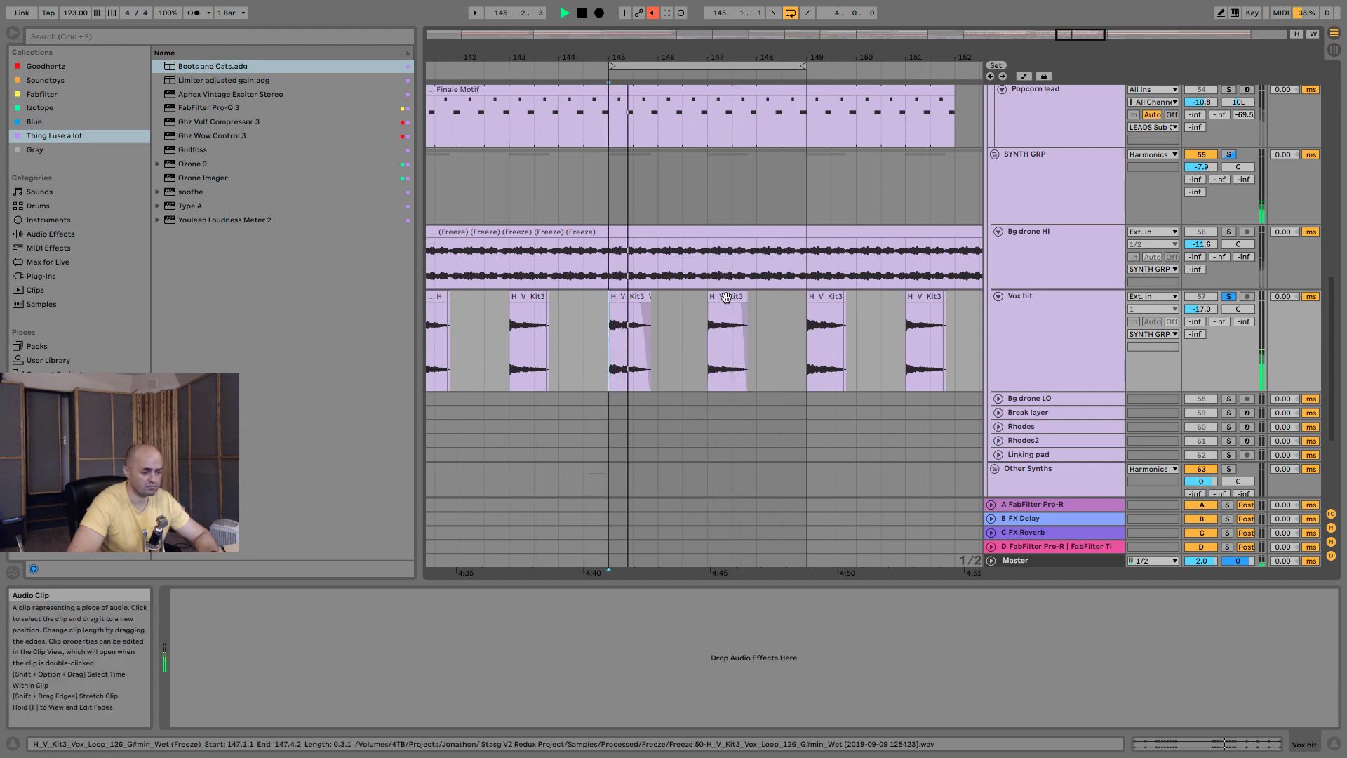
{"action": "left_click", "coordinate": [638, 317]}
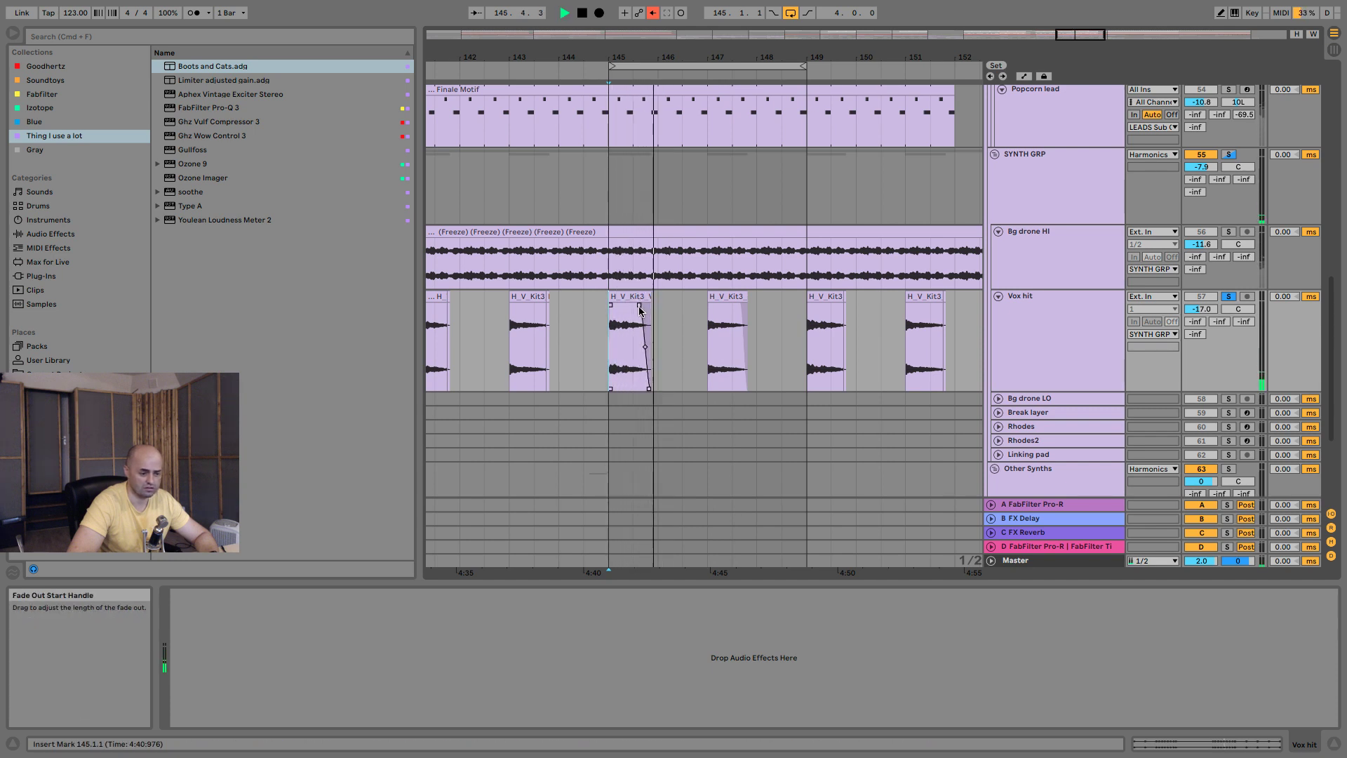
{"action": "key", "text": "space"}
{"action": "left_click_drag", "start_coordinate": [632, 57], "coordinate": [634, 162]}
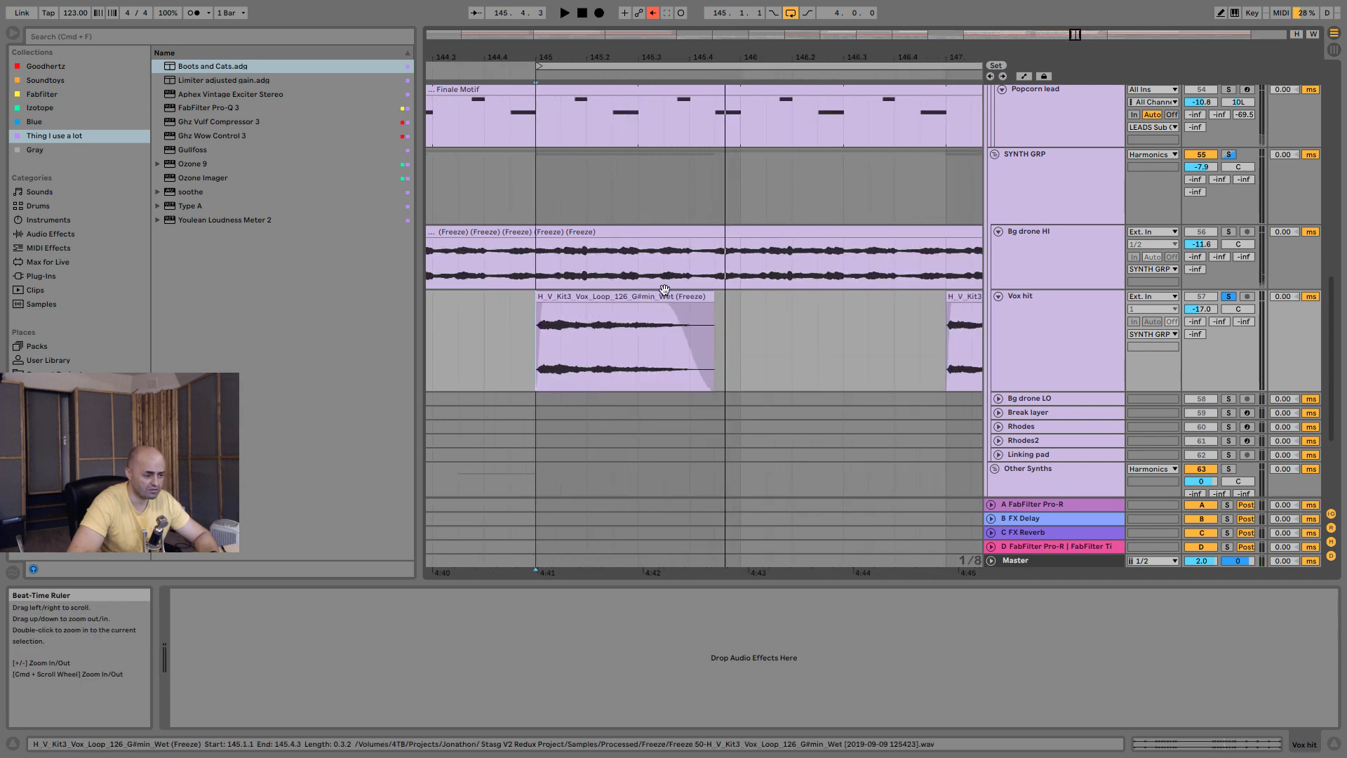
{"action": "key", "text": "space"}
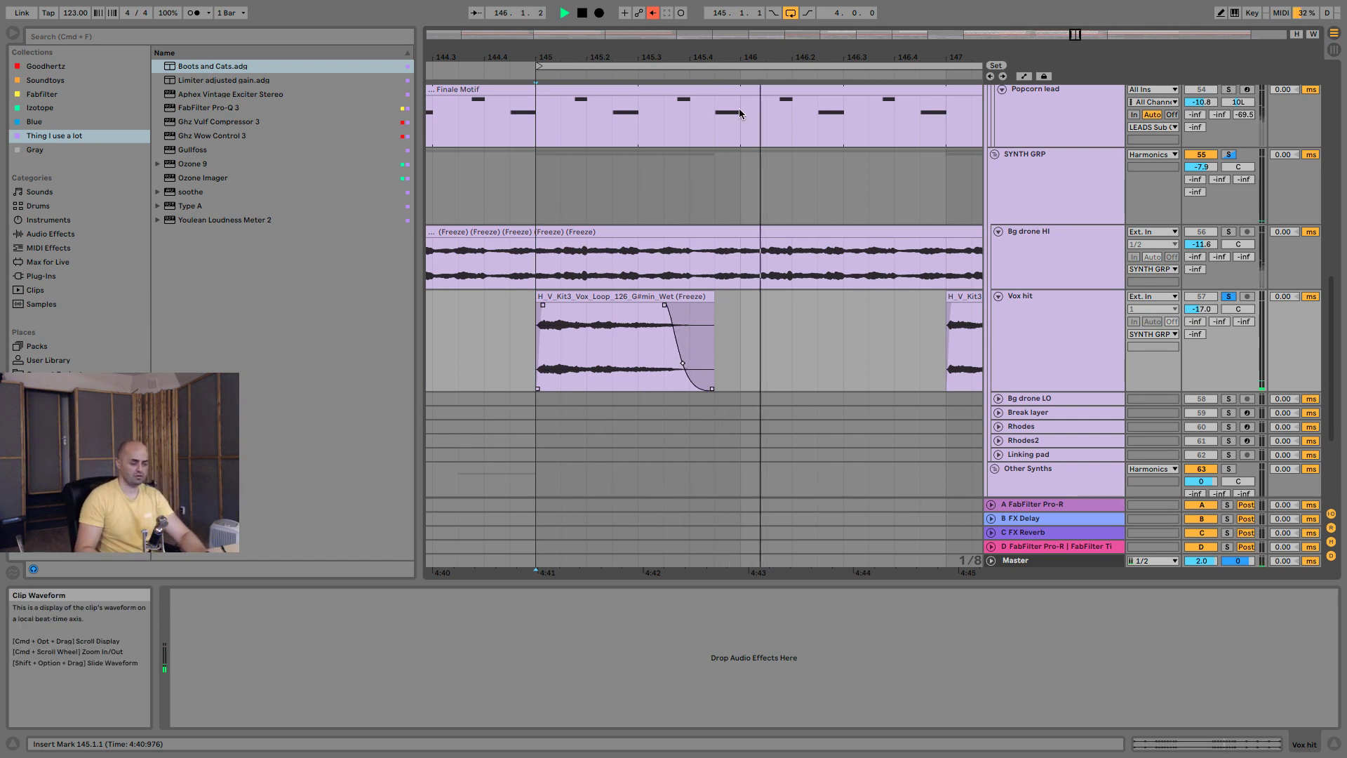
Start the fade-out of the Vox hit clip at bar 147 earlier and bend its curve downward.
{"action": "left_click_drag", "start_coordinate": [744, 57], "coordinate": [633, 3]}
{"action": "left_click_drag", "start_coordinate": [638, 57], "coordinate": [637, 54]}
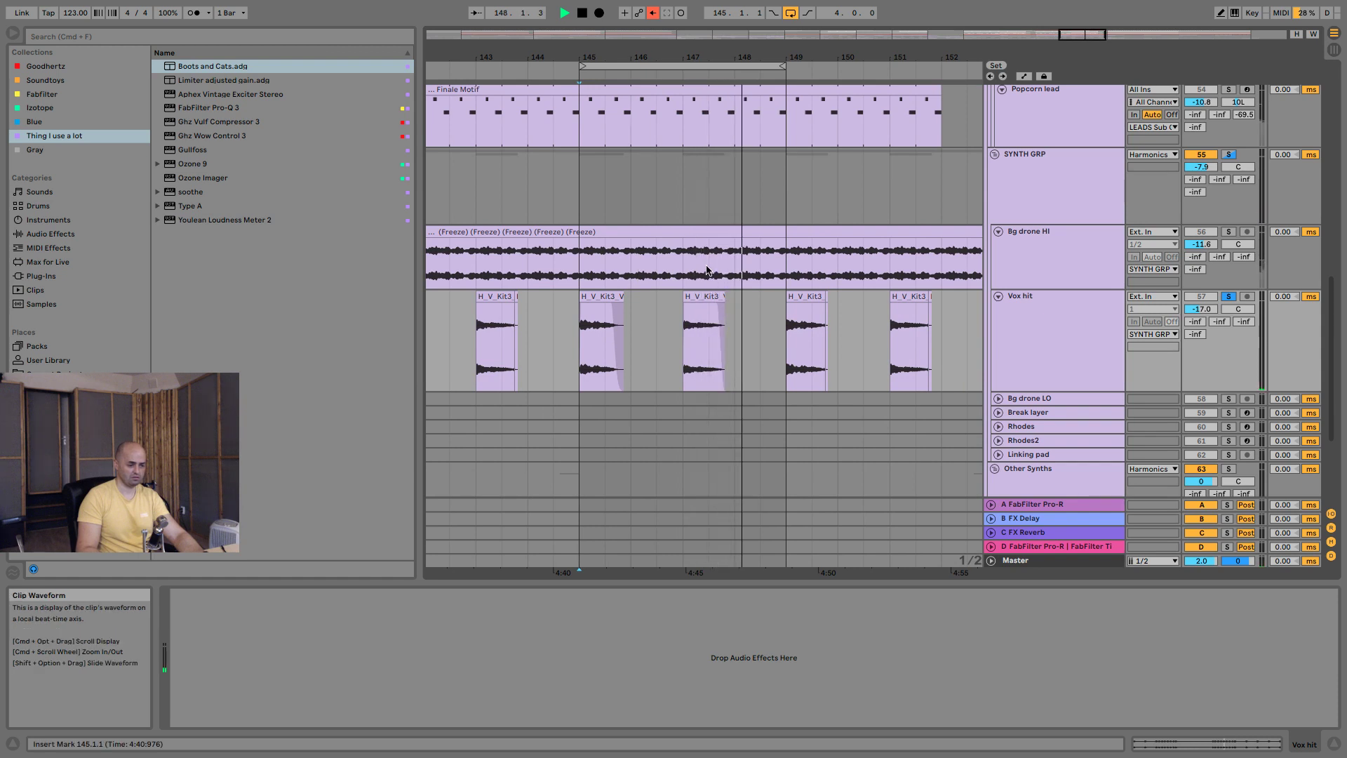
{"action": "scroll", "coordinate": [719, 105], "scroll_direction": "up", "scroll_amount": 6}
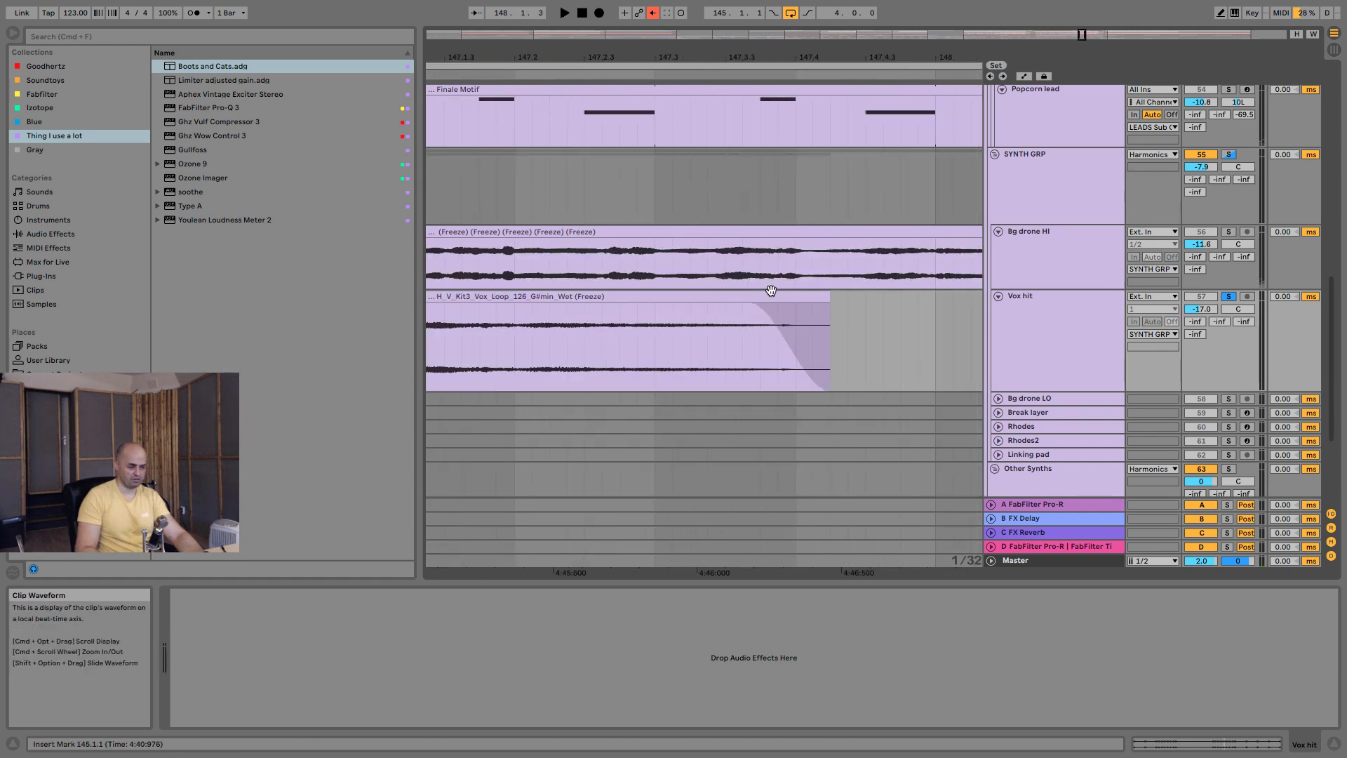
{"action": "left_click_drag", "start_coordinate": [780, 343], "coordinate": [772, 382]}
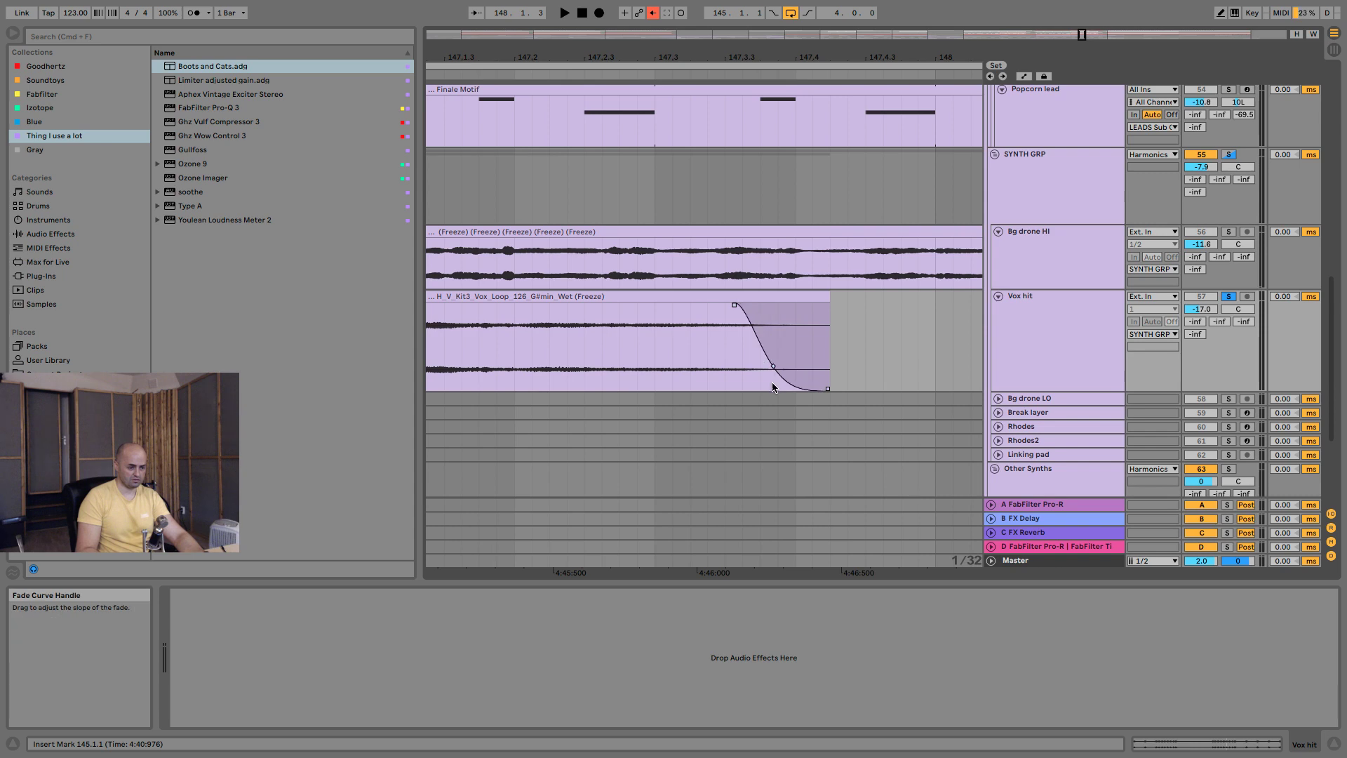
Turn off Vox hit's solo and raise its track volume to -4.2 dB while playing the full mix.
{"action": "key", "text": "space"}
{"action": "left_click_drag", "start_coordinate": [746, 56], "coordinate": [728, 8]}
{"action": "left_click", "coordinate": [1100, 376]}
{"action": "left_click", "coordinate": [1065, 193]}
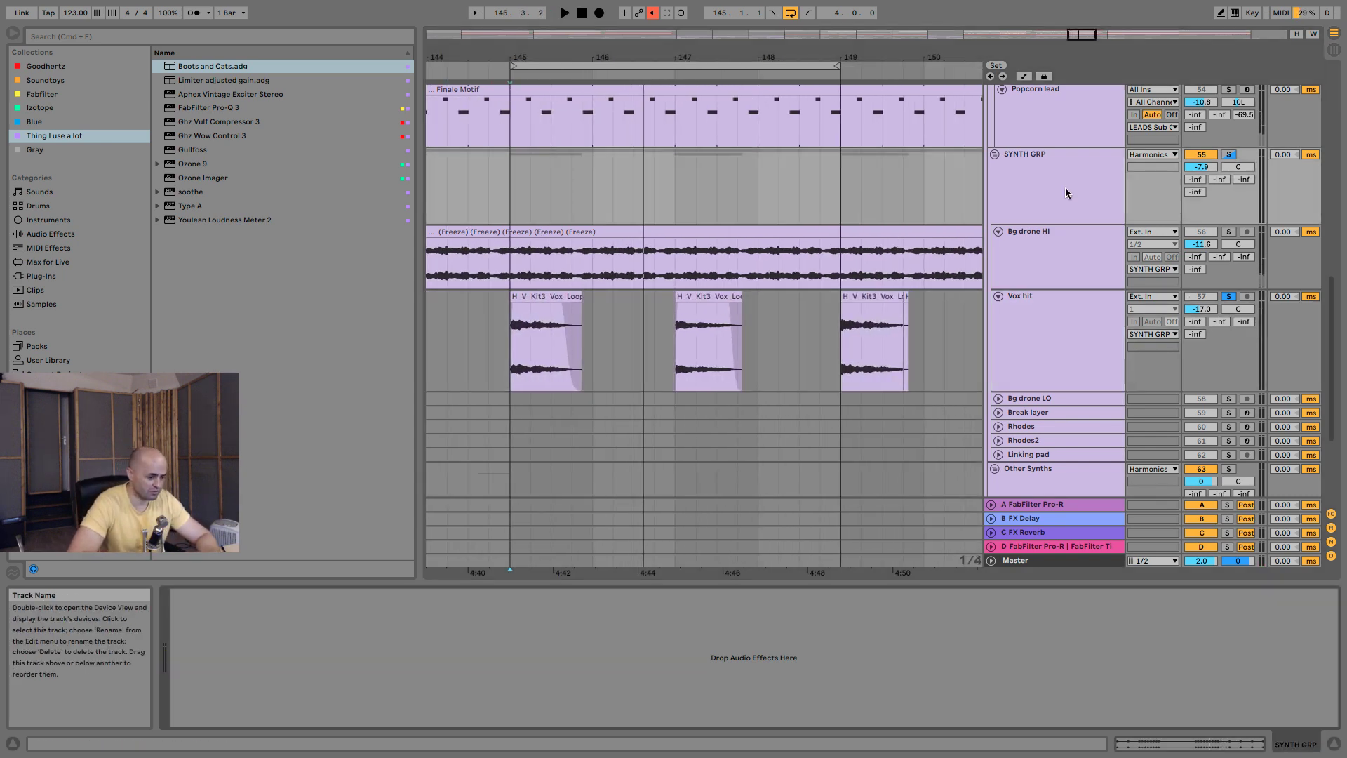
{"action": "scroll", "coordinate": [1048, 330], "scroll_direction": "up", "scroll_amount": 5}
{"action": "scroll", "coordinate": [1048, 351], "scroll_direction": "down", "scroll_amount": 6}
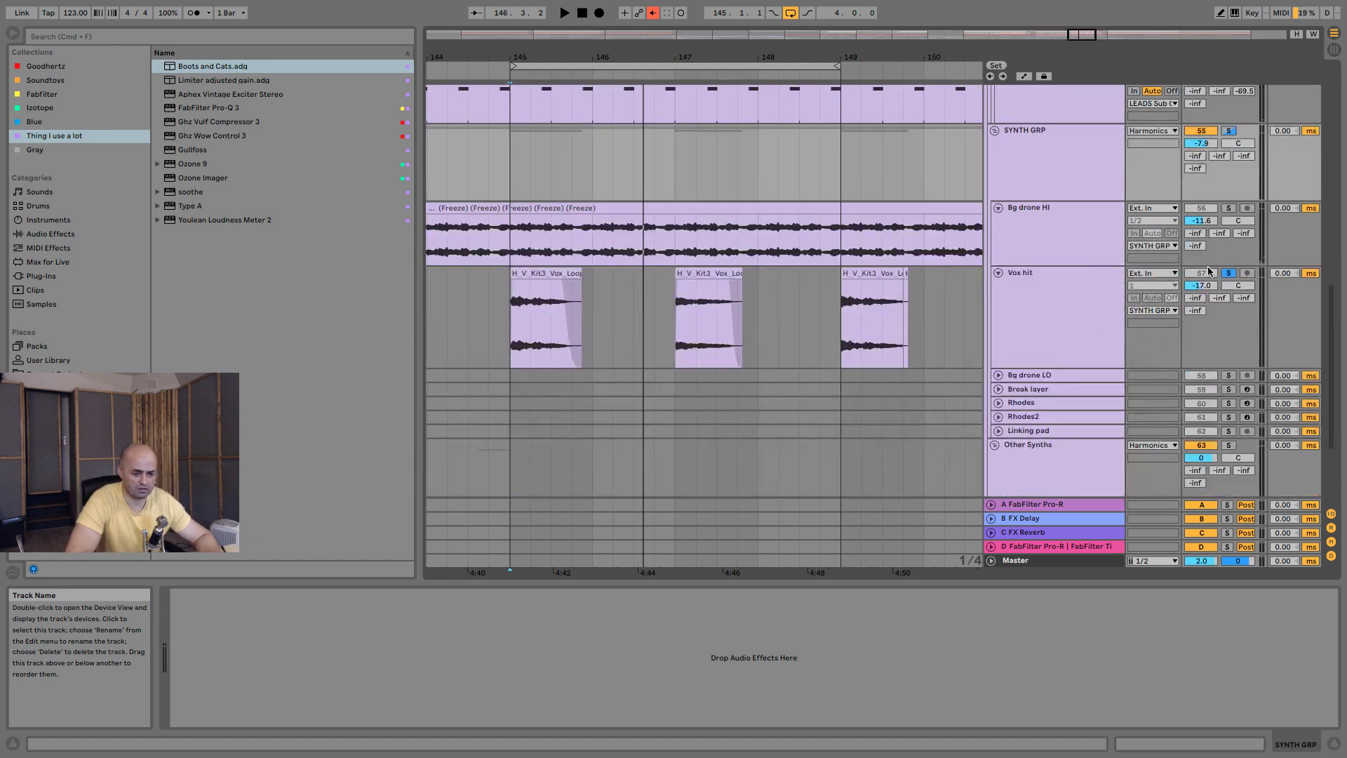
{"action": "left_click", "coordinate": [1229, 274]}
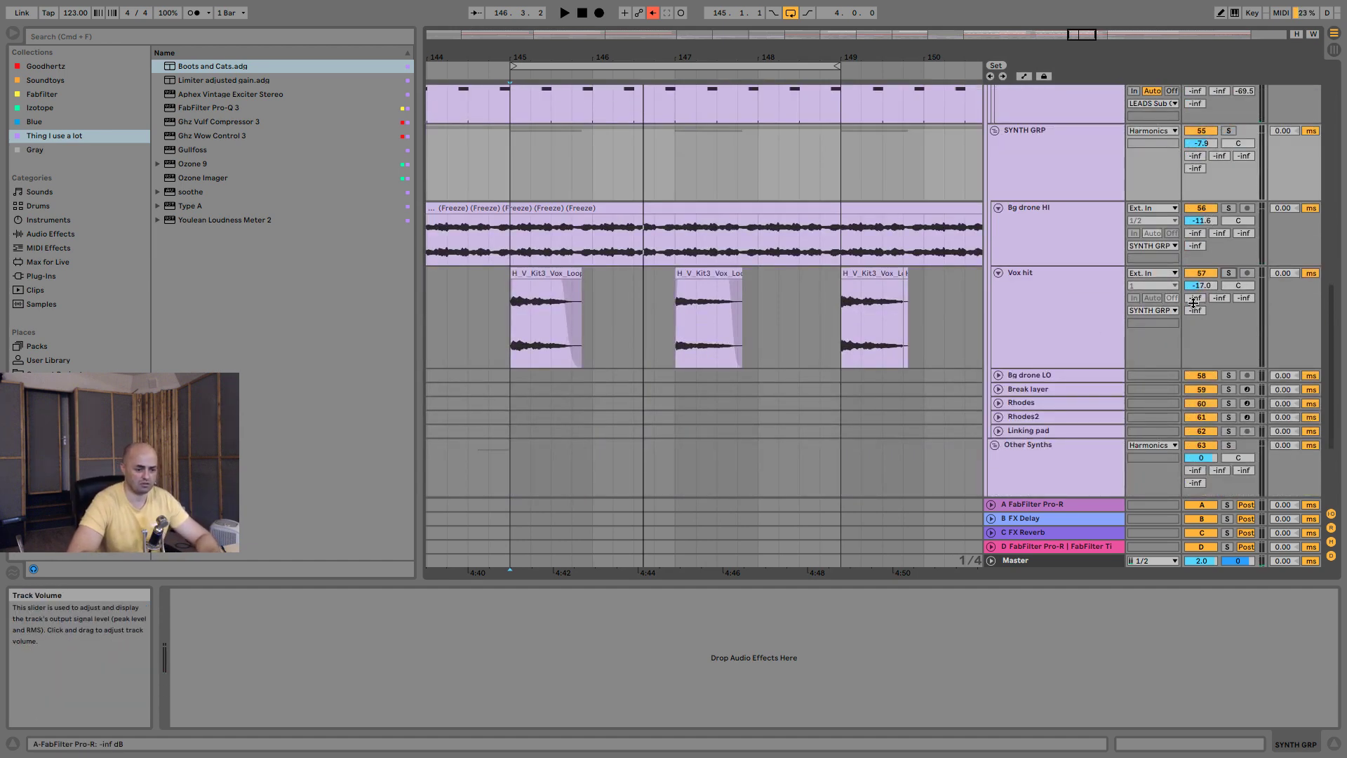
{"action": "key", "text": "space"}
{"action": "mouse_move", "coordinate": [1199, 287]}
{"action": "left_mouse_down"}
{"action": "mouse_move", "coordinate": [1199, 271]}
{"action": "mouse_move", "coordinate": [1199, 296]}
{"action": "left_mouse_up"}
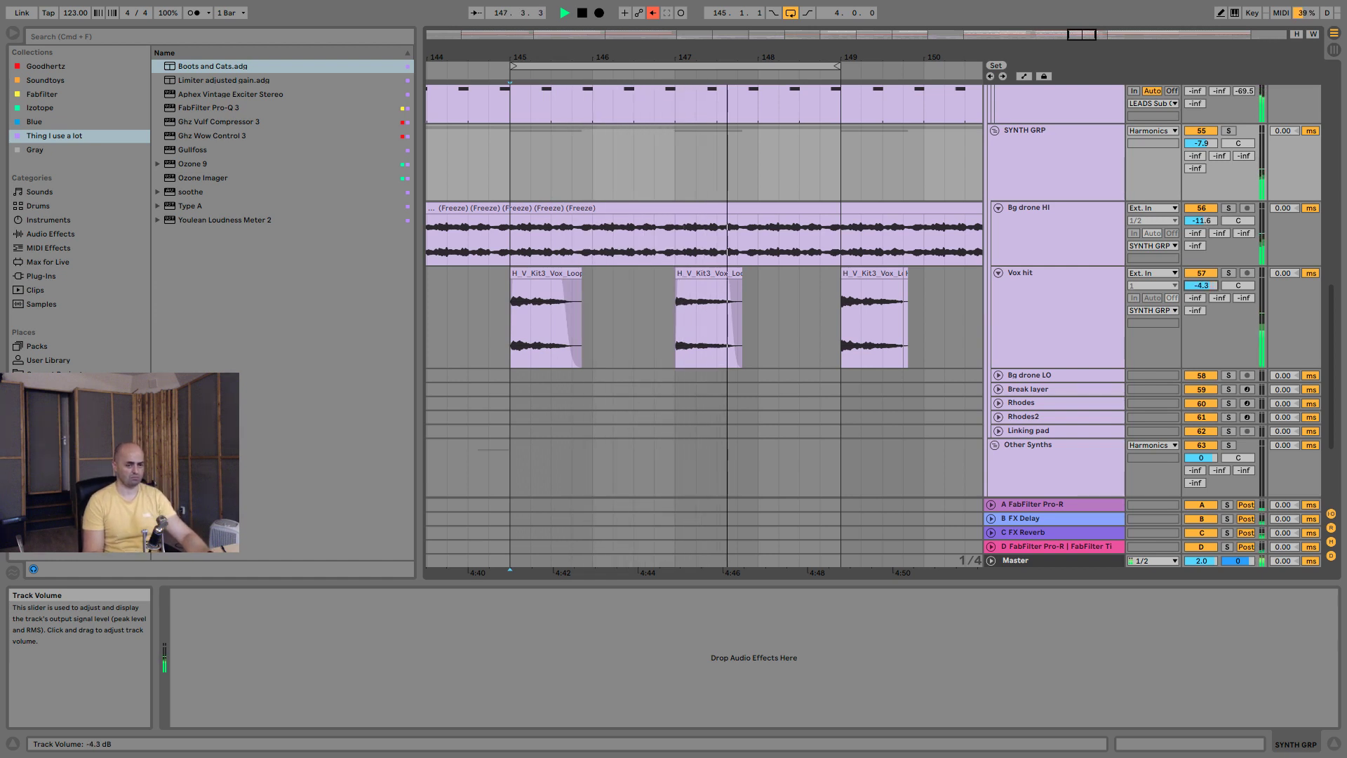
Unfold the VOX group, lower its volume to -3.3 dB during playback, and fold the group again.
{"action": "scroll", "coordinate": [1179, 428], "scroll_direction": "down", "scroll_amount": 5}
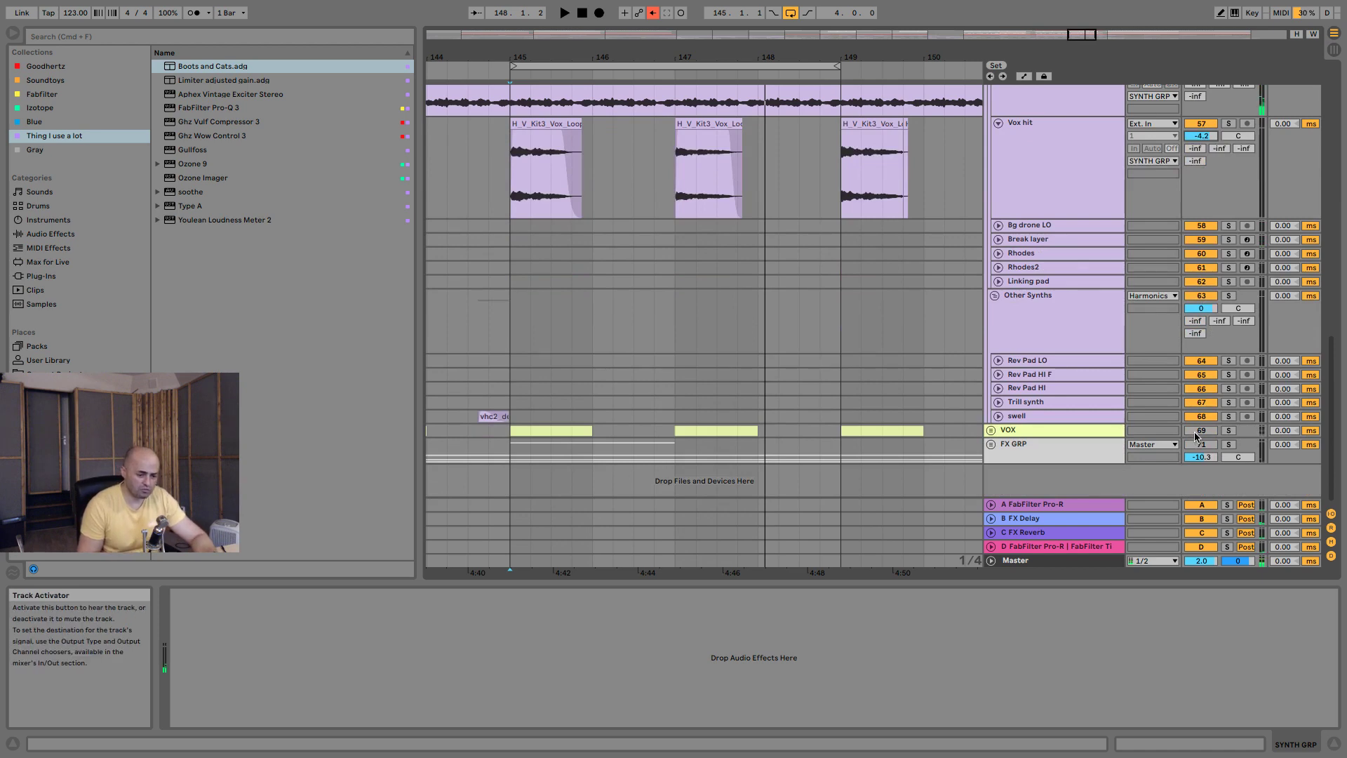
{"action": "scroll", "coordinate": [1071, 428], "scroll_direction": "up", "scroll_amount": 2}
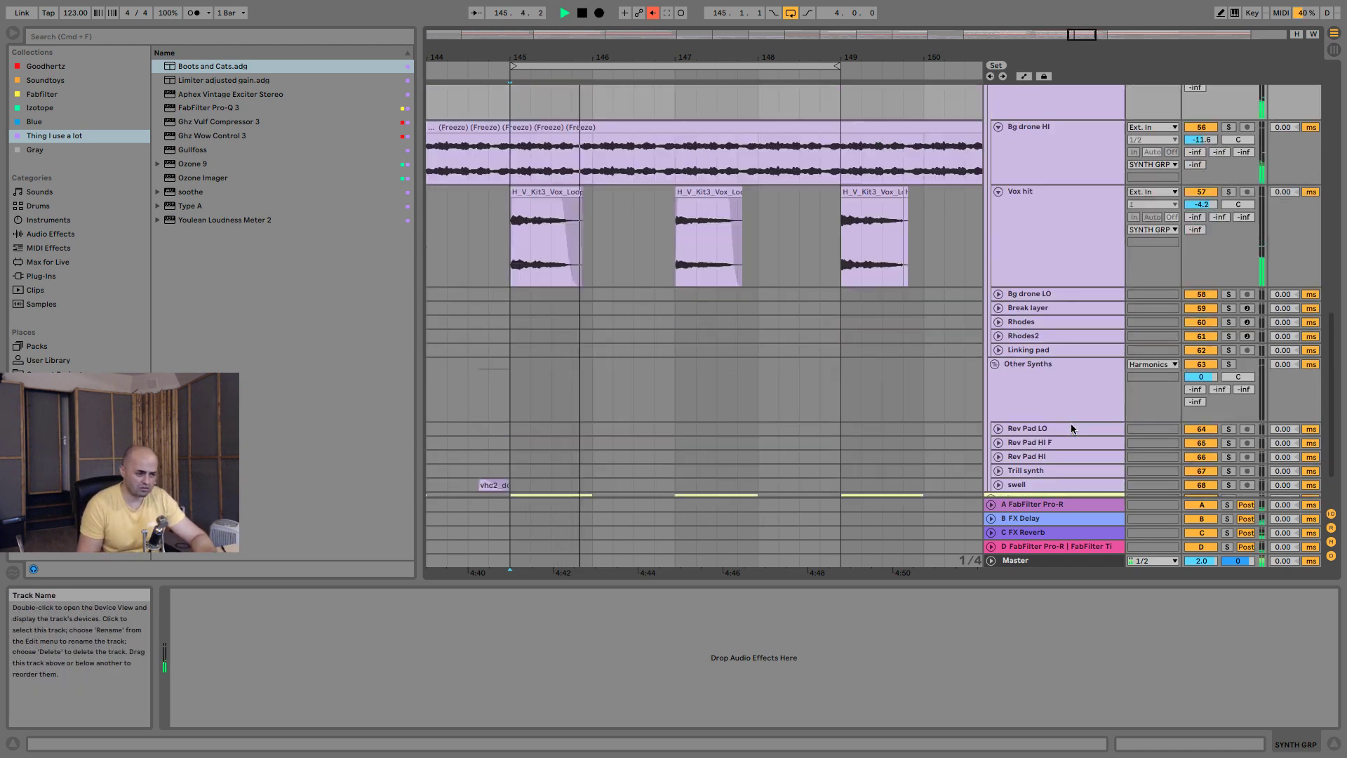
{"action": "scroll", "coordinate": [1071, 429], "scroll_direction": "down", "scroll_amount": 2}
{"action": "left_click", "coordinate": [991, 429]}
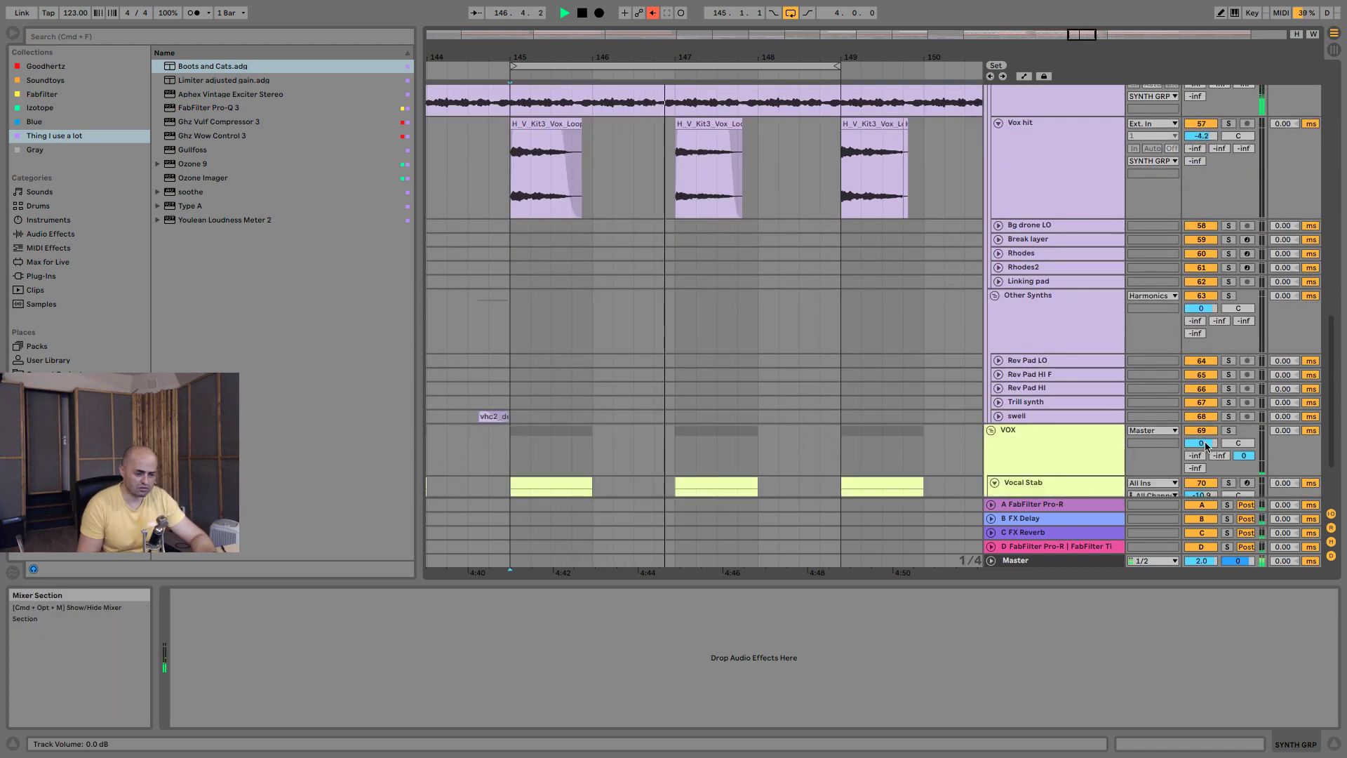
{"action": "left_click_drag", "start_coordinate": [1201, 442], "coordinate": [1201, 436]}
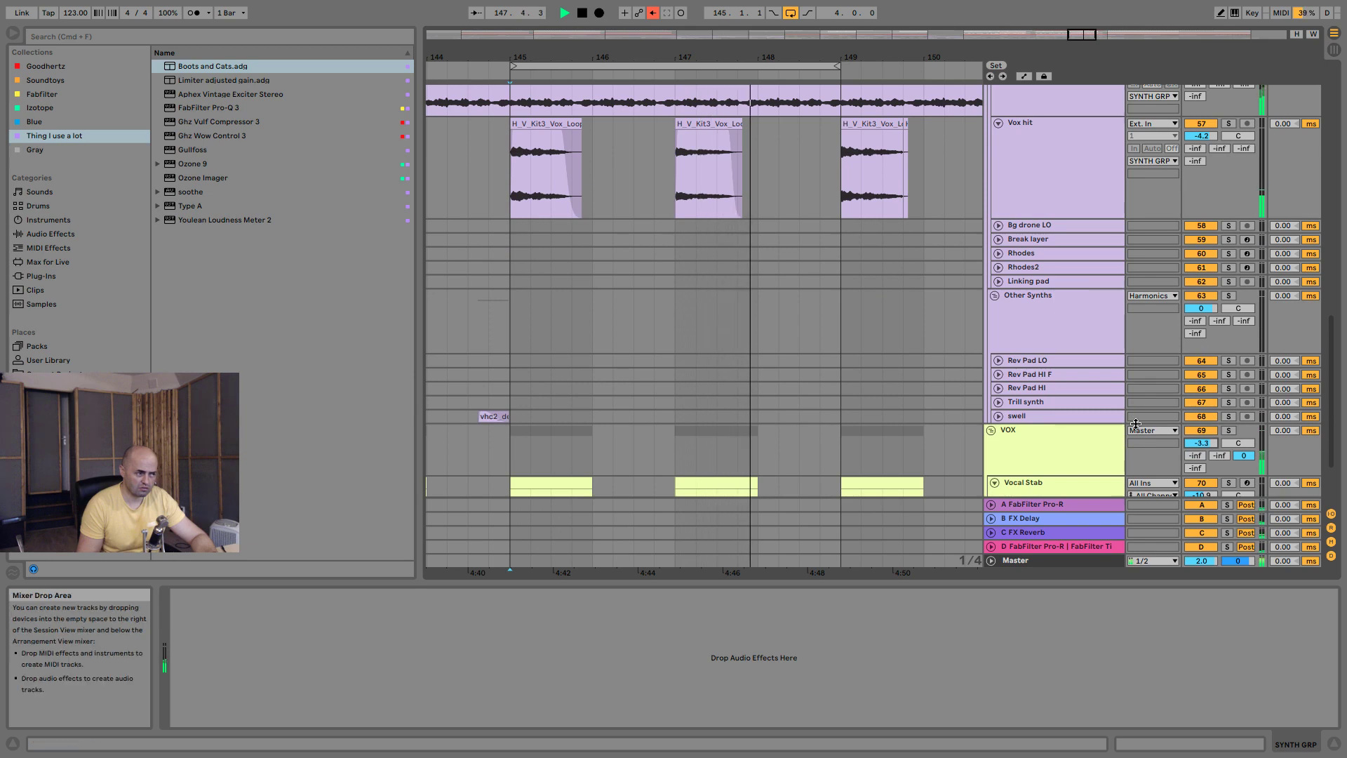
{"action": "left_click", "coordinate": [990, 430]}
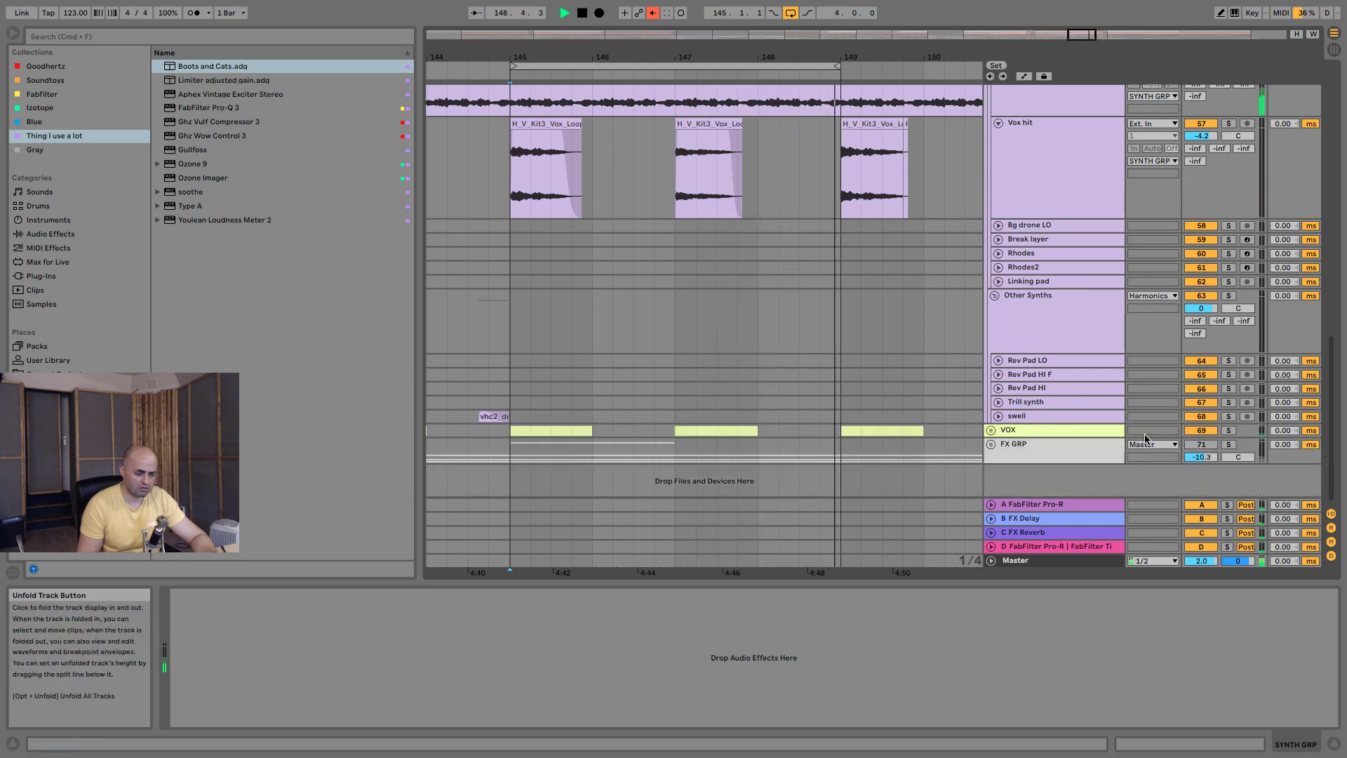
{"action": "key", "text": "space"}
Try Vox hit's sends to returns D, C and A at 0 dB one at a time during playback, resetting each to -inf.
{"action": "scroll", "coordinate": [1072, 301], "scroll_direction": "up", "scroll_amount": 3}
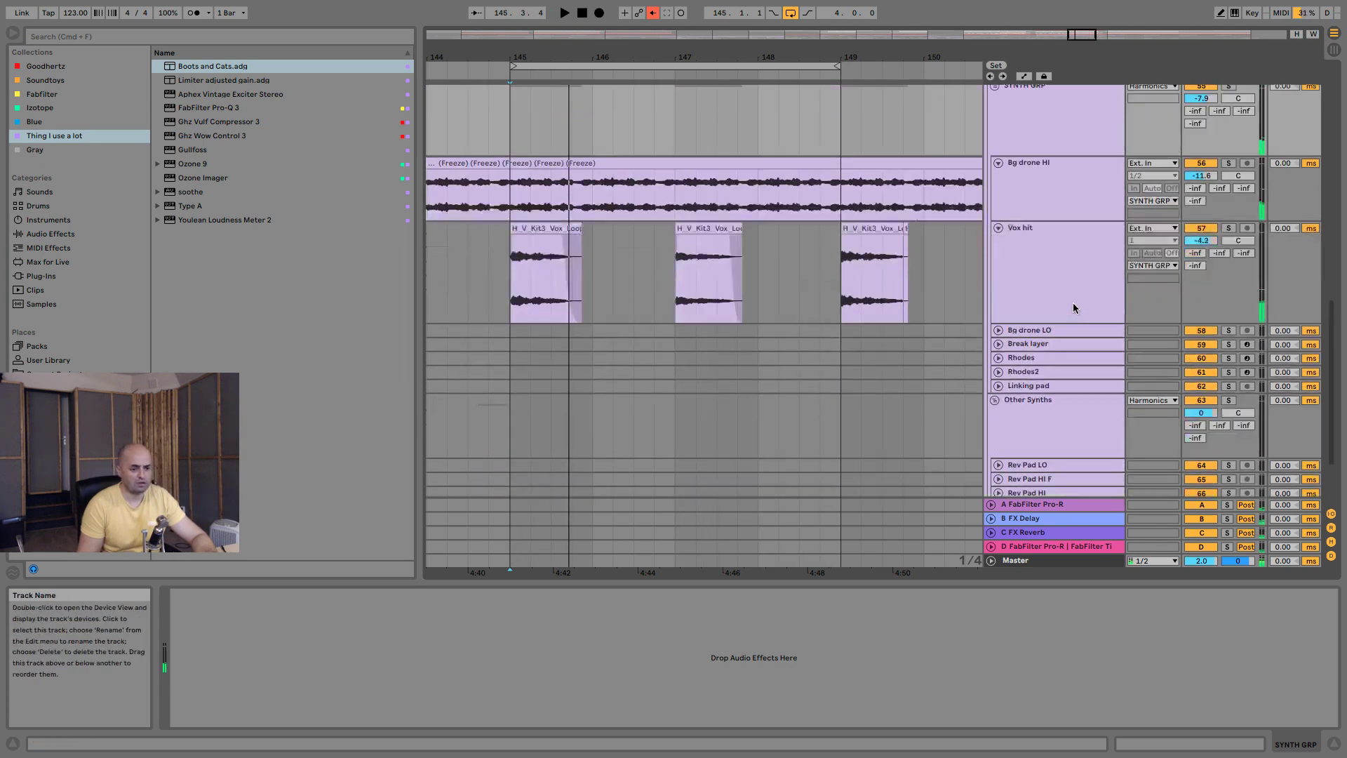
{"action": "left_click", "coordinate": [1063, 292]}
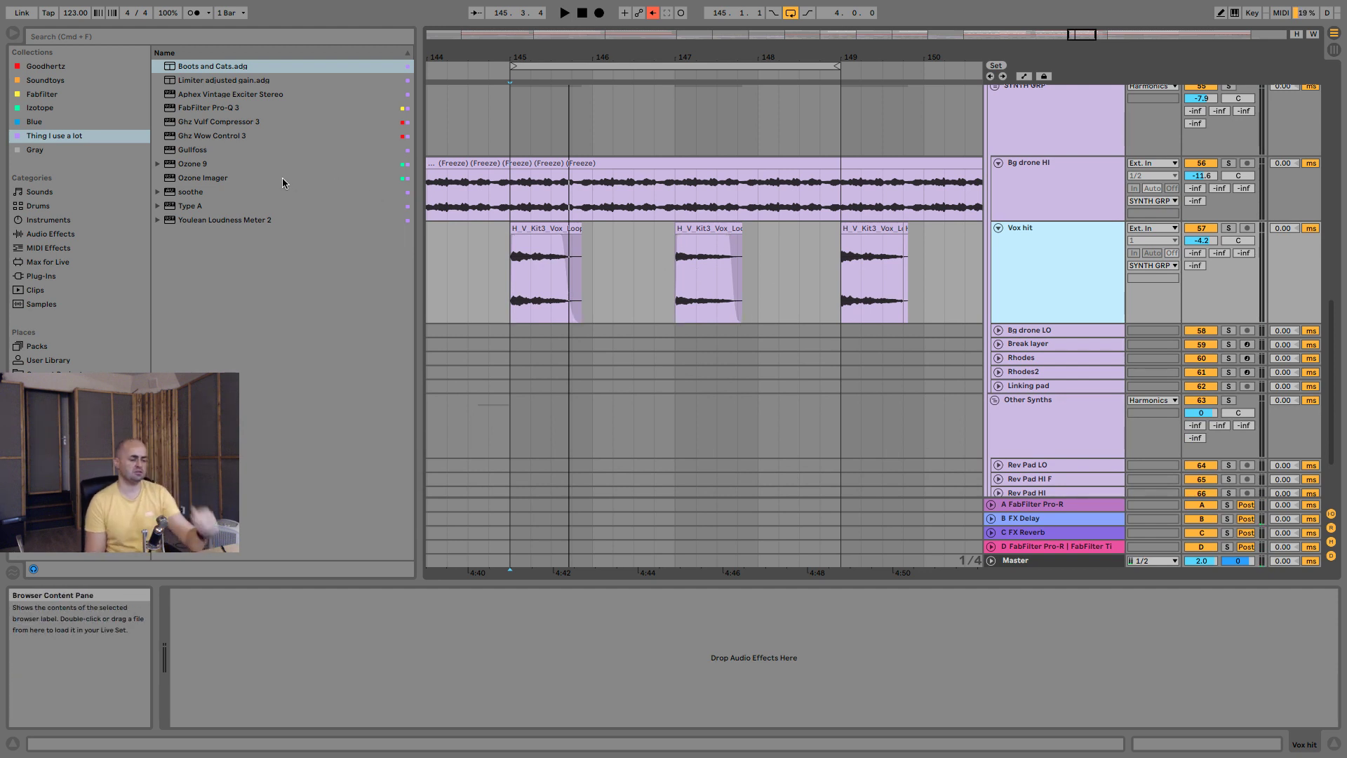
{"action": "key", "text": "space"}
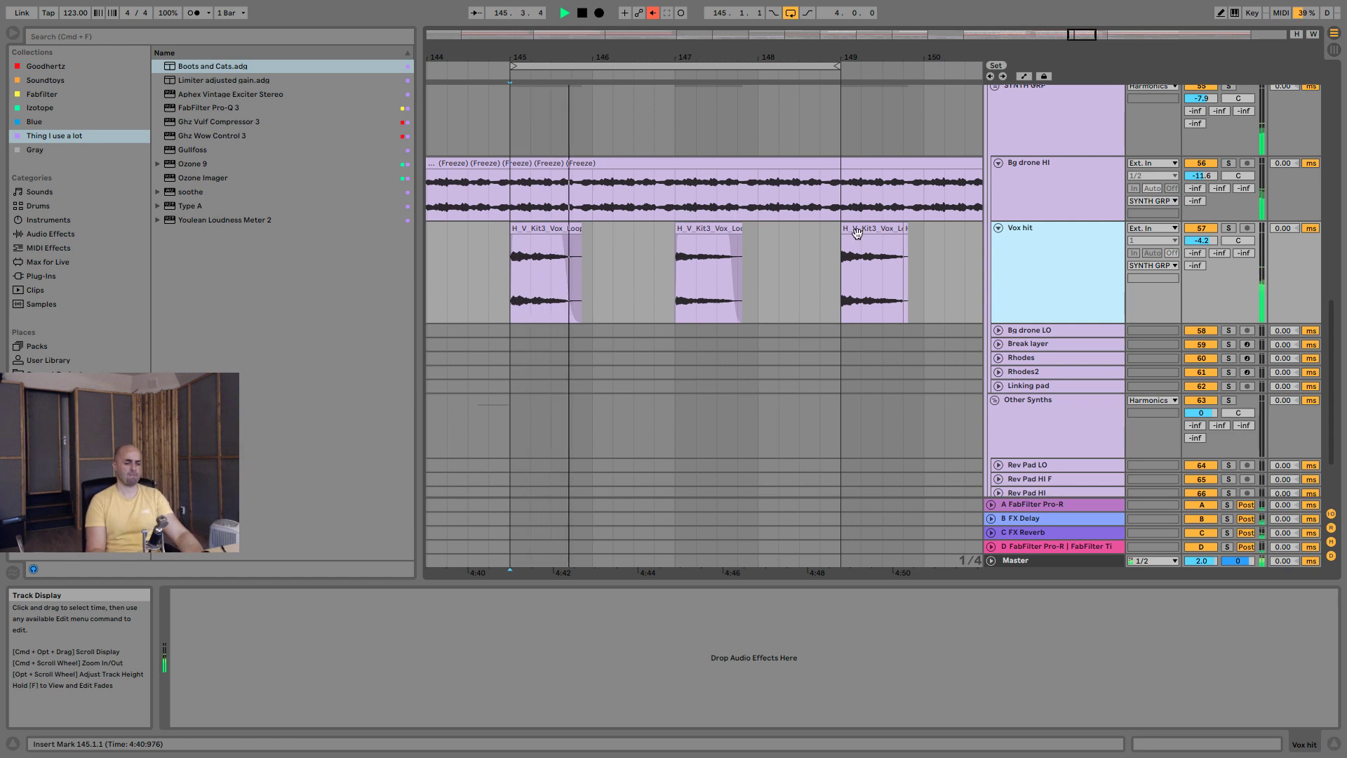
{"action": "left_click_drag", "start_coordinate": [1196, 265], "coordinate": [1196, 197]}
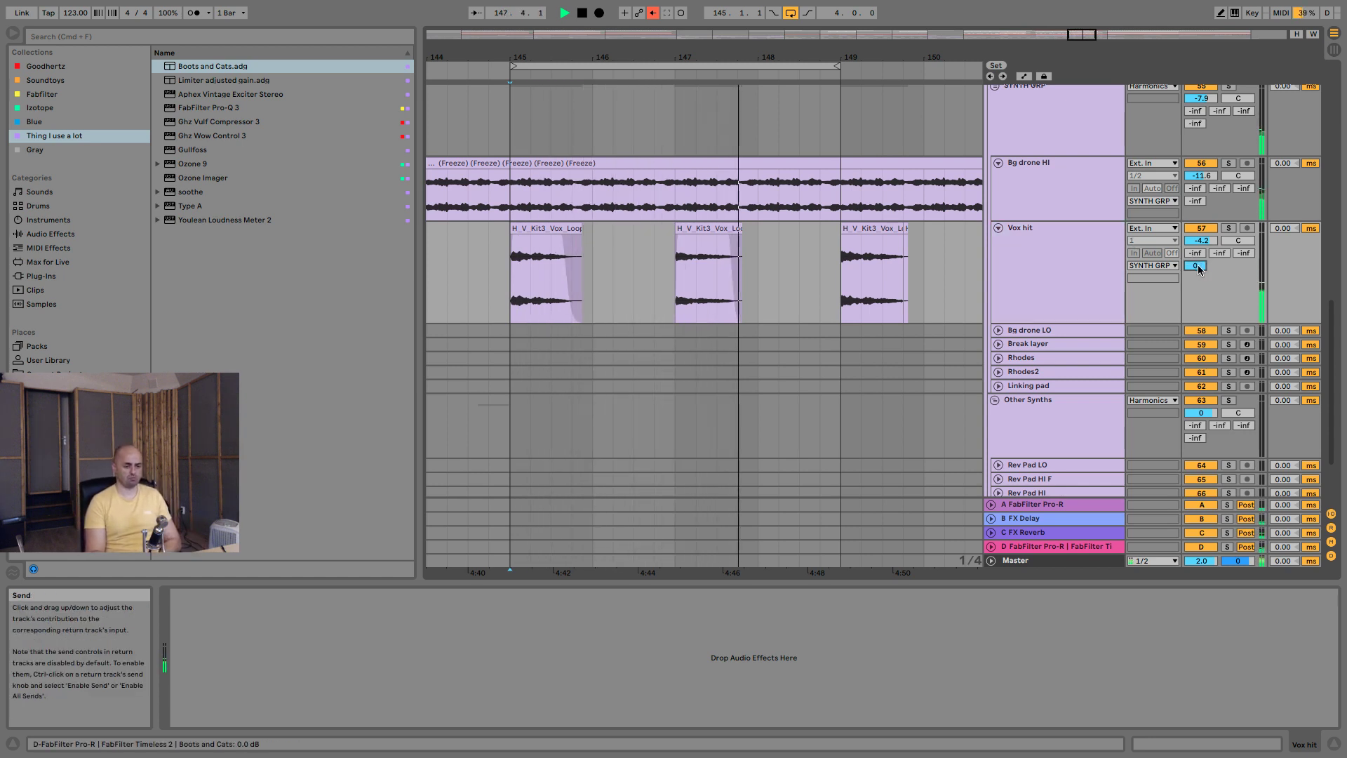
{"action": "left_click_drag", "start_coordinate": [1195, 265], "coordinate": [1195, 336]}
{"action": "left_click_drag", "start_coordinate": [1244, 253], "coordinate": [1244, 184]}
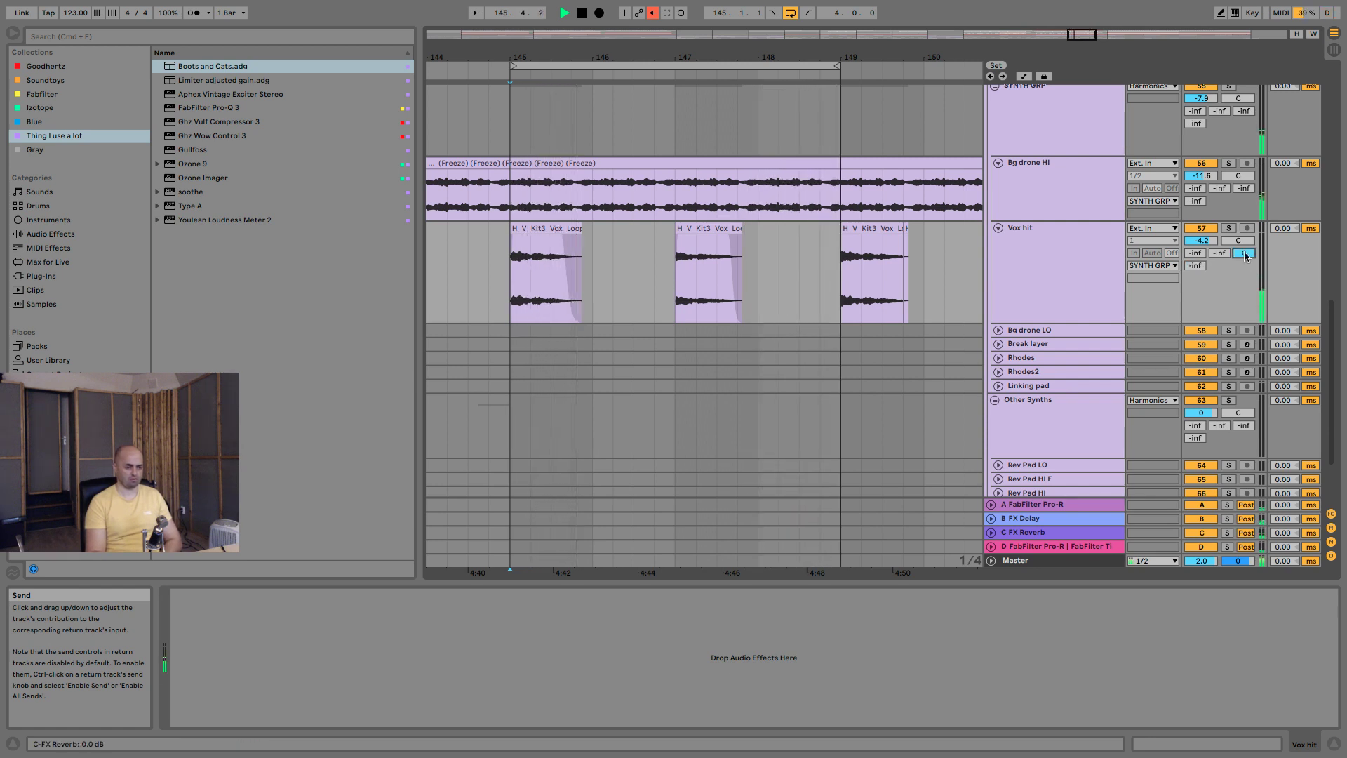
{"action": "left_click_drag", "start_coordinate": [1244, 251], "coordinate": [1244, 323]}
{"action": "left_click_drag", "start_coordinate": [1195, 252], "coordinate": [1195, 184]}
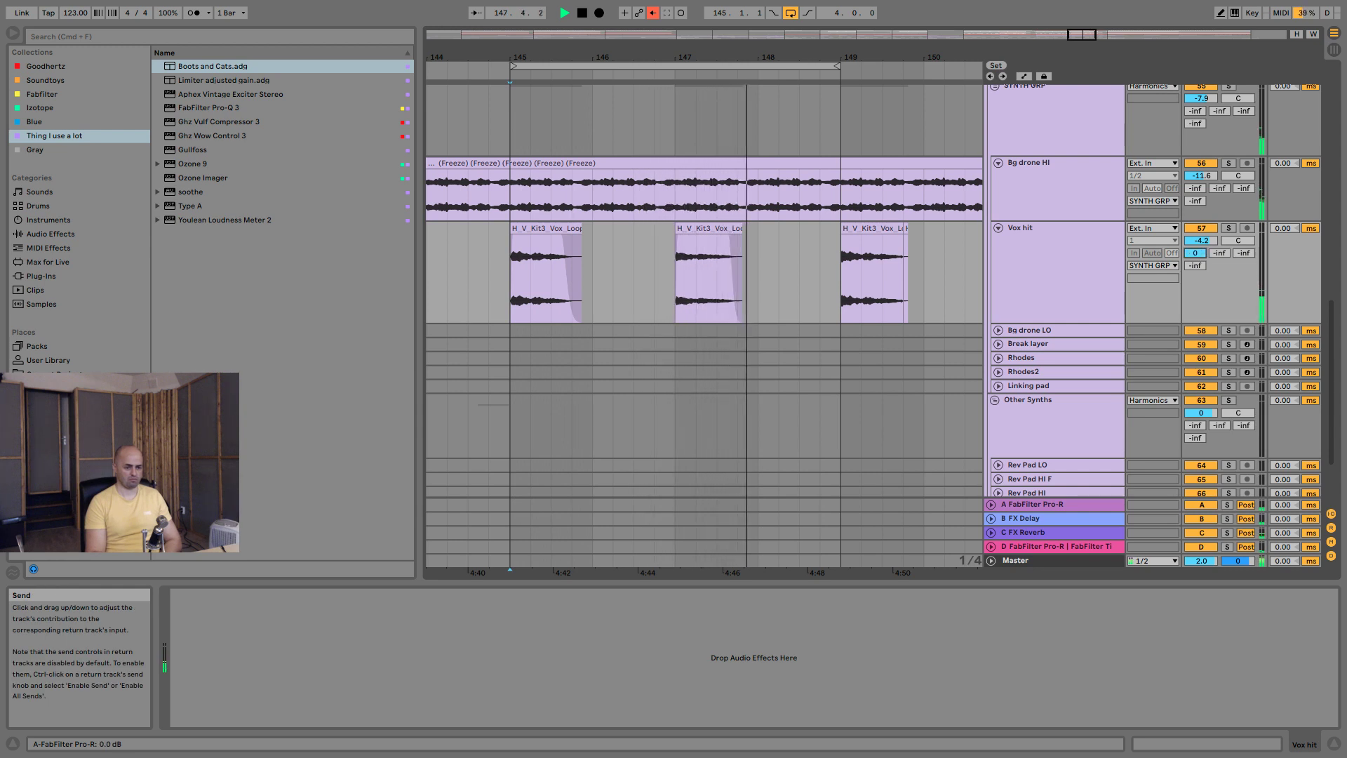
{"action": "left_click", "coordinate": [1052, 258]}
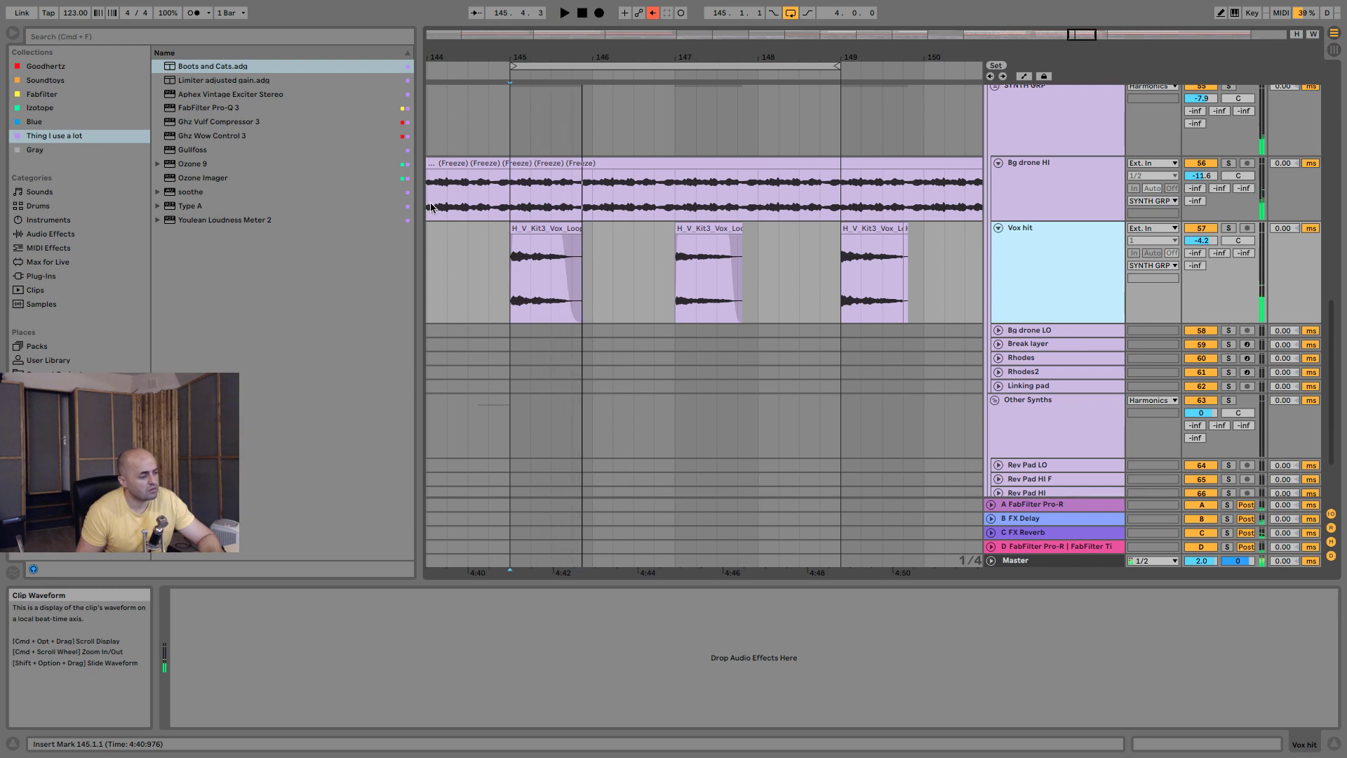
Add FabFilter Pro-R from the Fabfilter collection to the Vox hit track and close its plug-in window.
{"action": "left_click", "coordinate": [73, 84]}
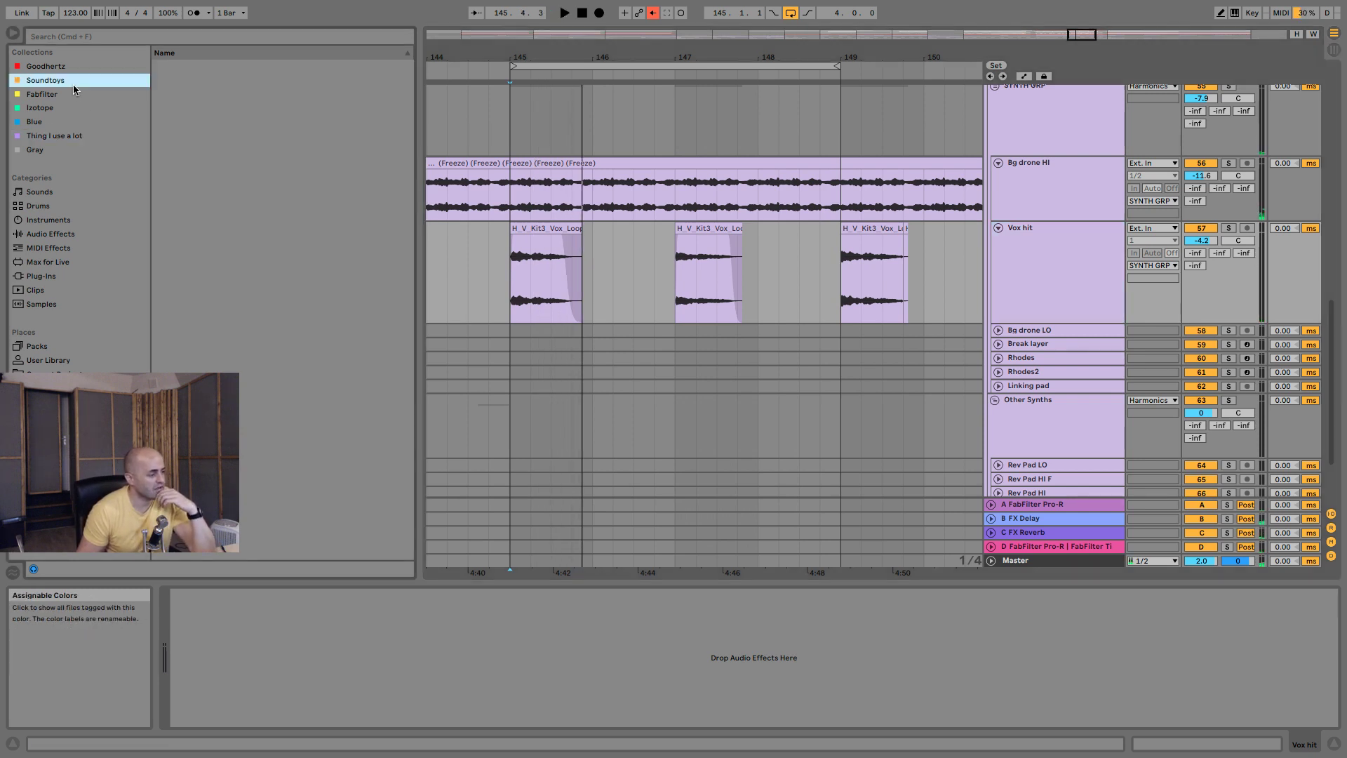
{"action": "left_click", "coordinate": [73, 98]}
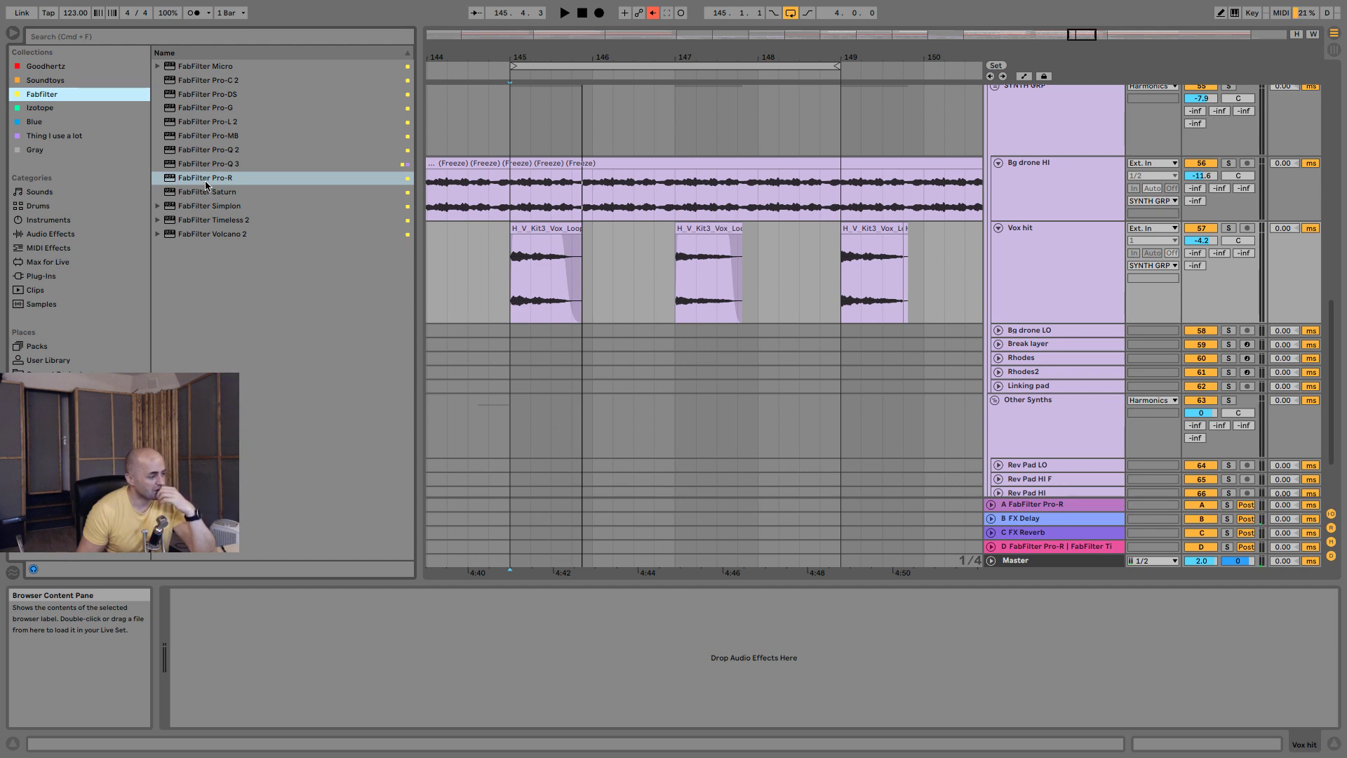
{"action": "left_click_drag", "start_coordinate": [206, 184], "coordinate": [527, 270]}
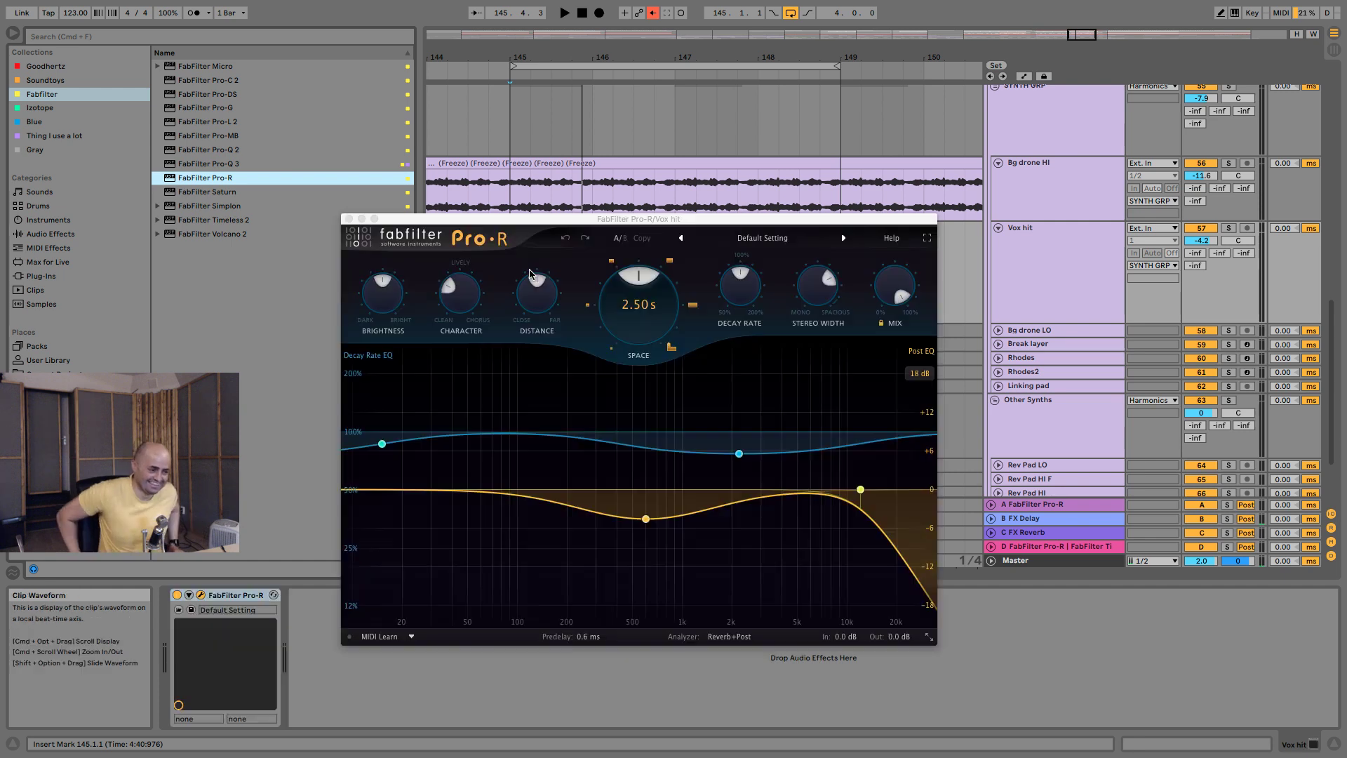
{"action": "left_click", "coordinate": [349, 220]}
Insert Ozone Imager before FabFilter Pro-R on Vox hit and deactivate the Pro-R reverb.
{"action": "left_click", "coordinate": [78, 135]}
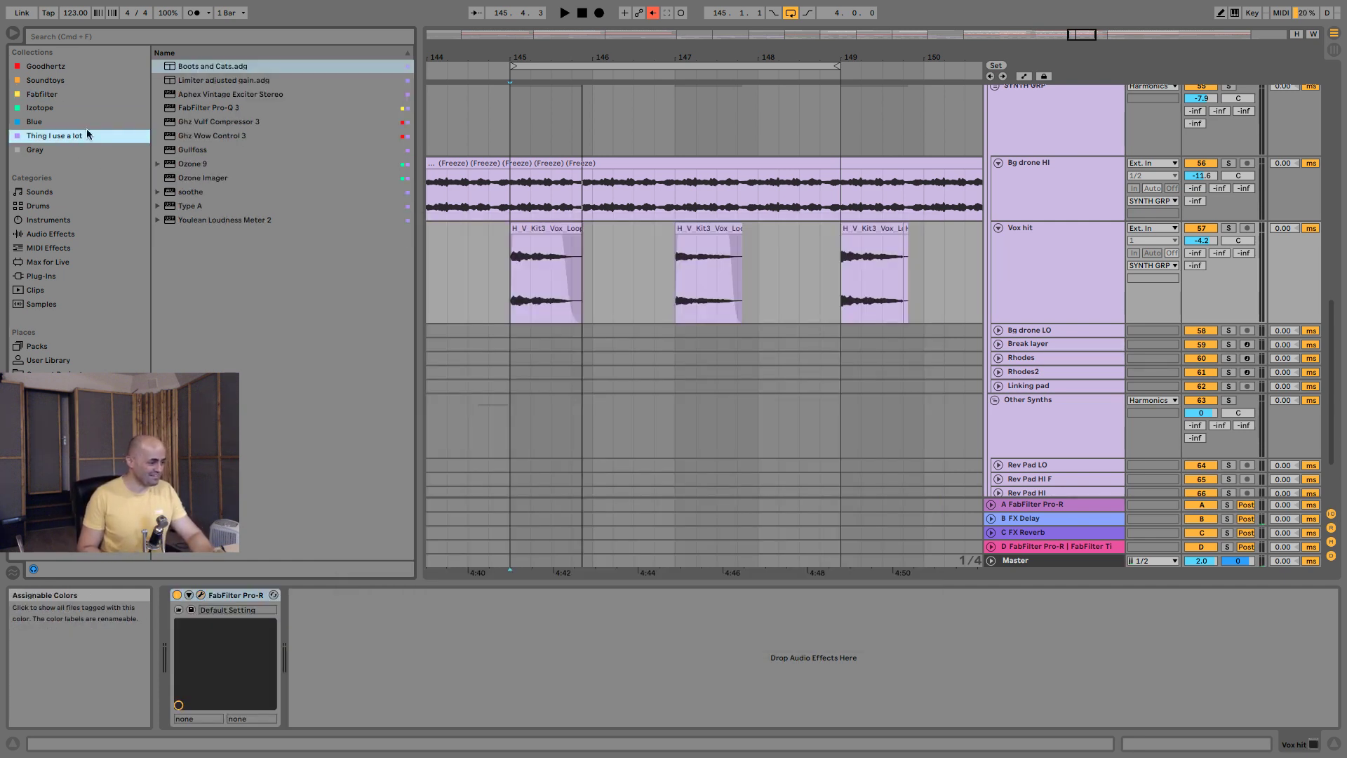
{"action": "left_click_drag", "start_coordinate": [180, 183], "coordinate": [199, 636]}
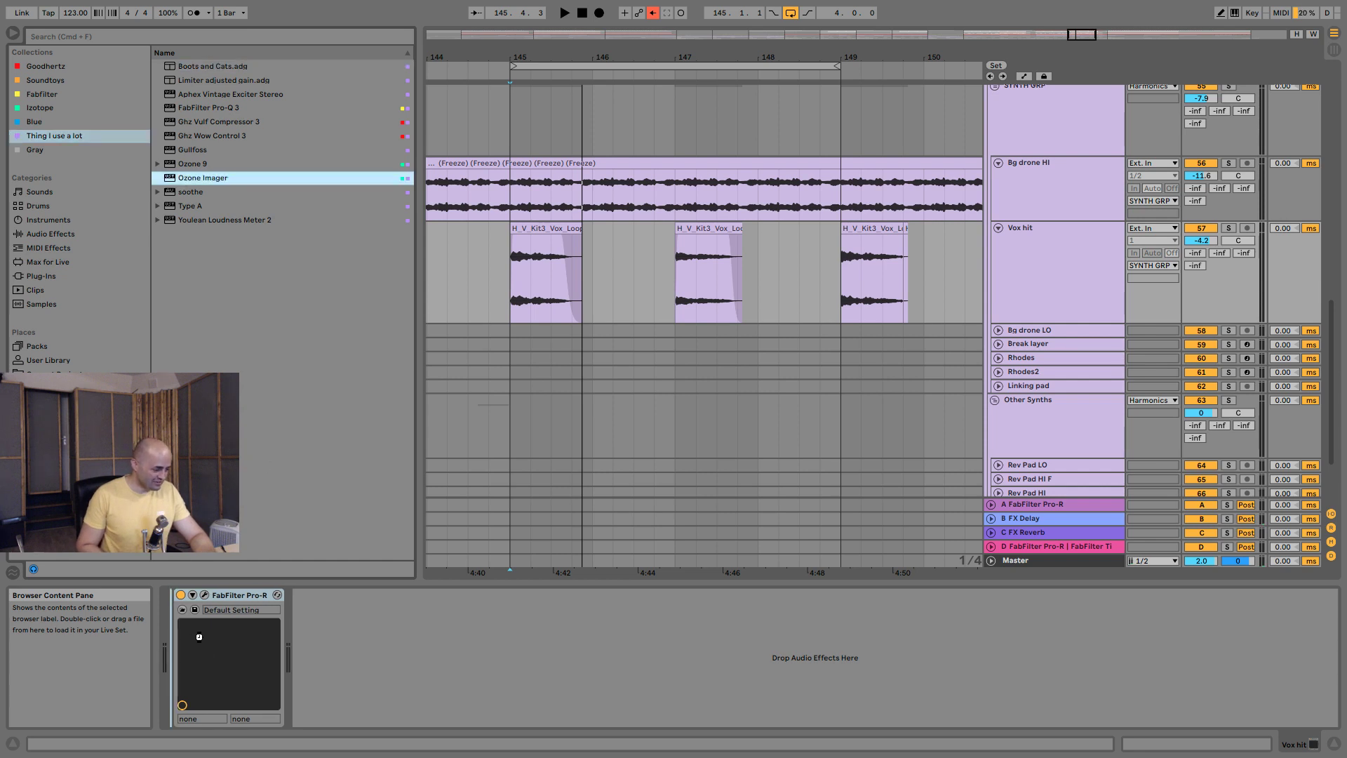
{"action": "left_click_drag", "start_coordinate": [243, 597], "coordinate": [243, 597]}
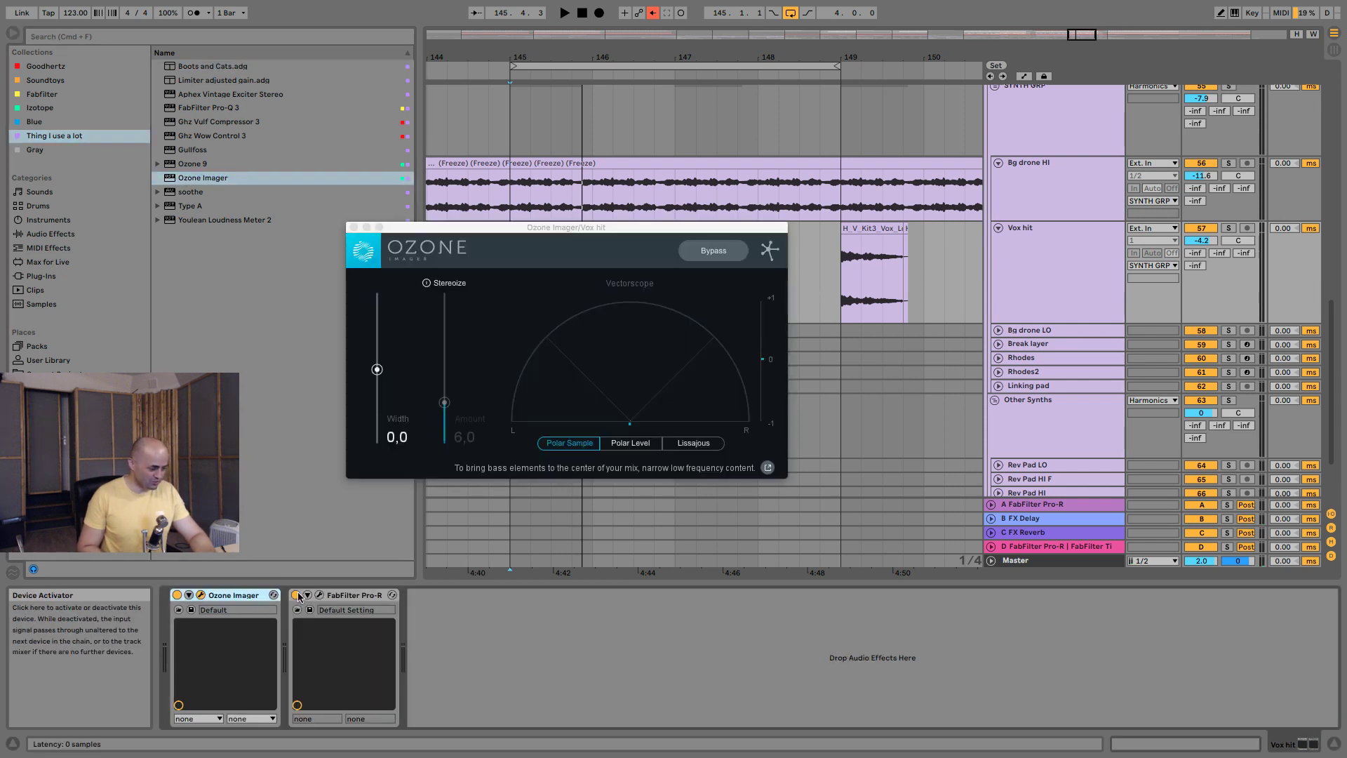
{"action": "left_click_drag", "start_coordinate": [489, 229], "coordinate": [597, 330]}
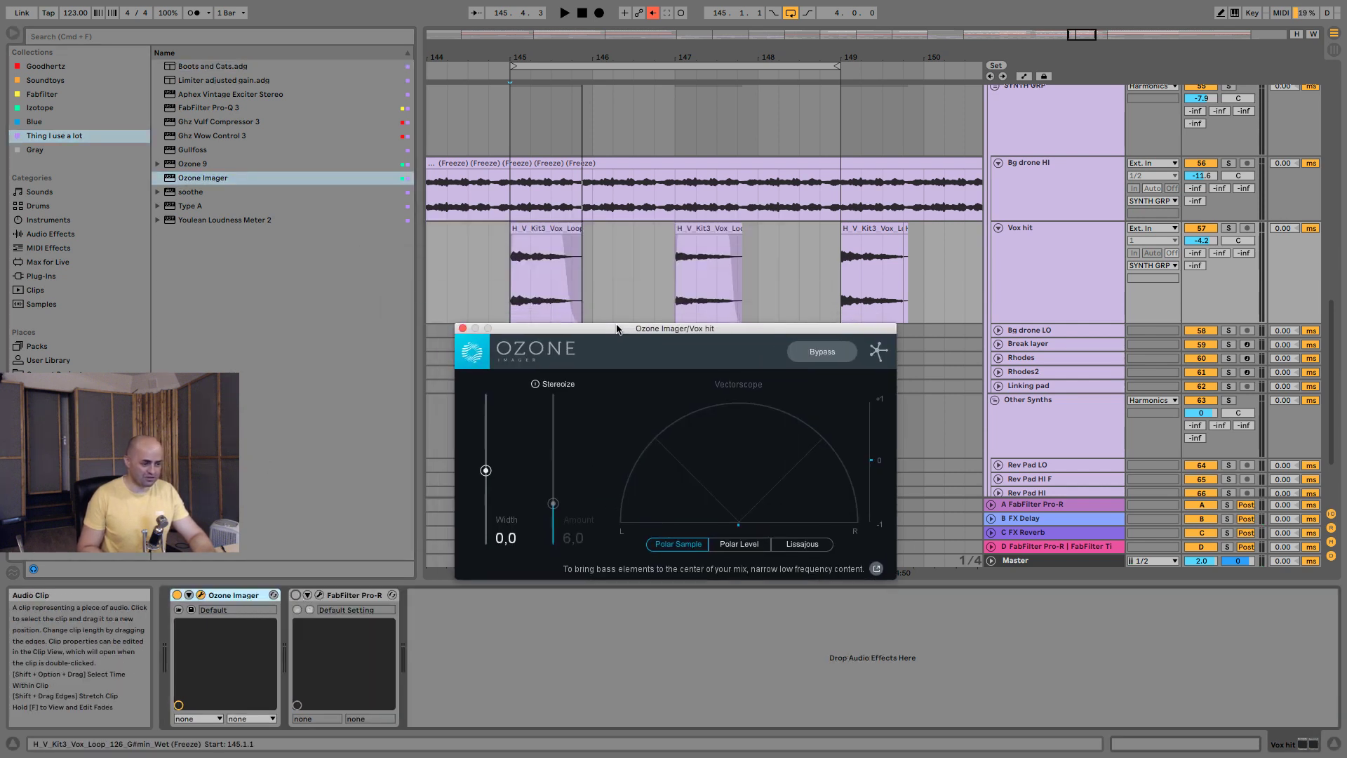
Play Vox hit from 145.1.1 and check its stereo image in Ozone Imager's vectorscope.
{"action": "left_click", "coordinate": [517, 269]}
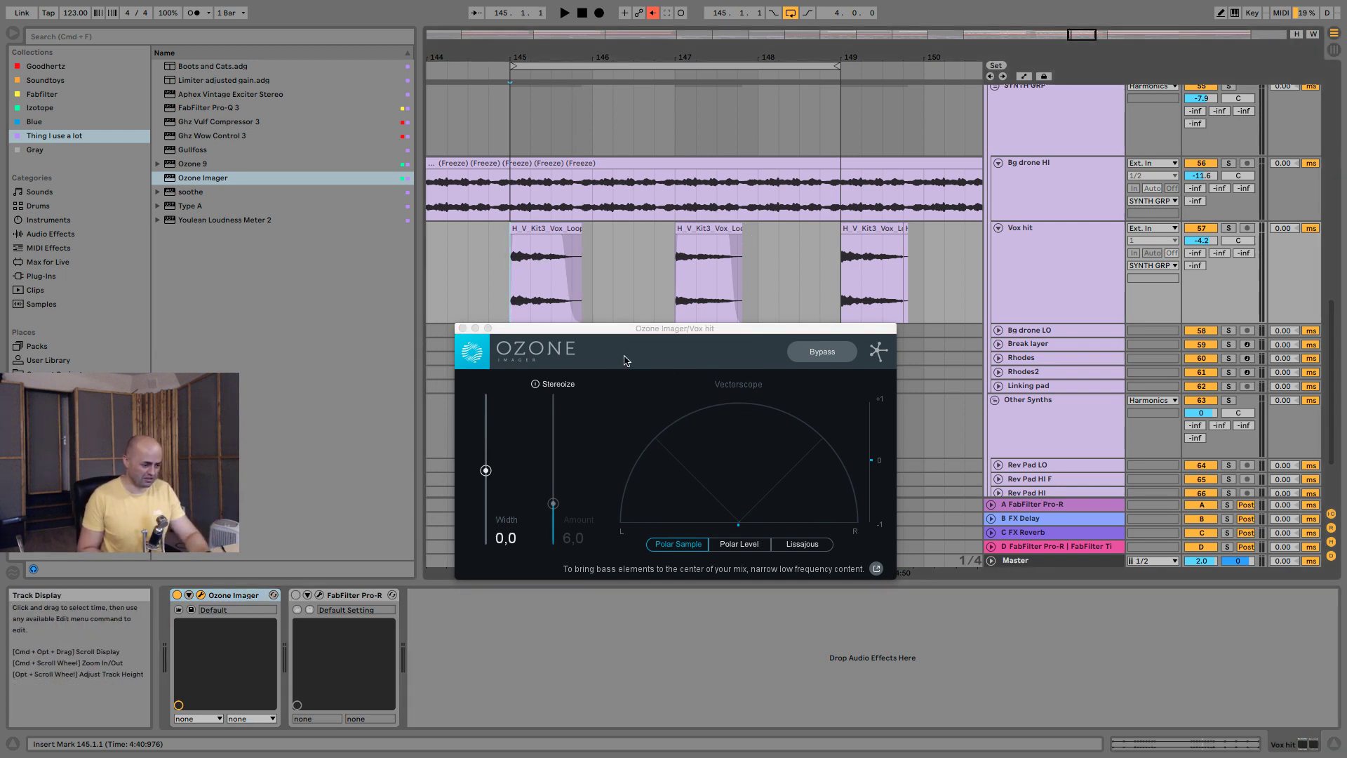
{"action": "key", "text": "space"}
{"action": "key", "text": "space"}
{"action": "left_click", "coordinate": [496, 445]}
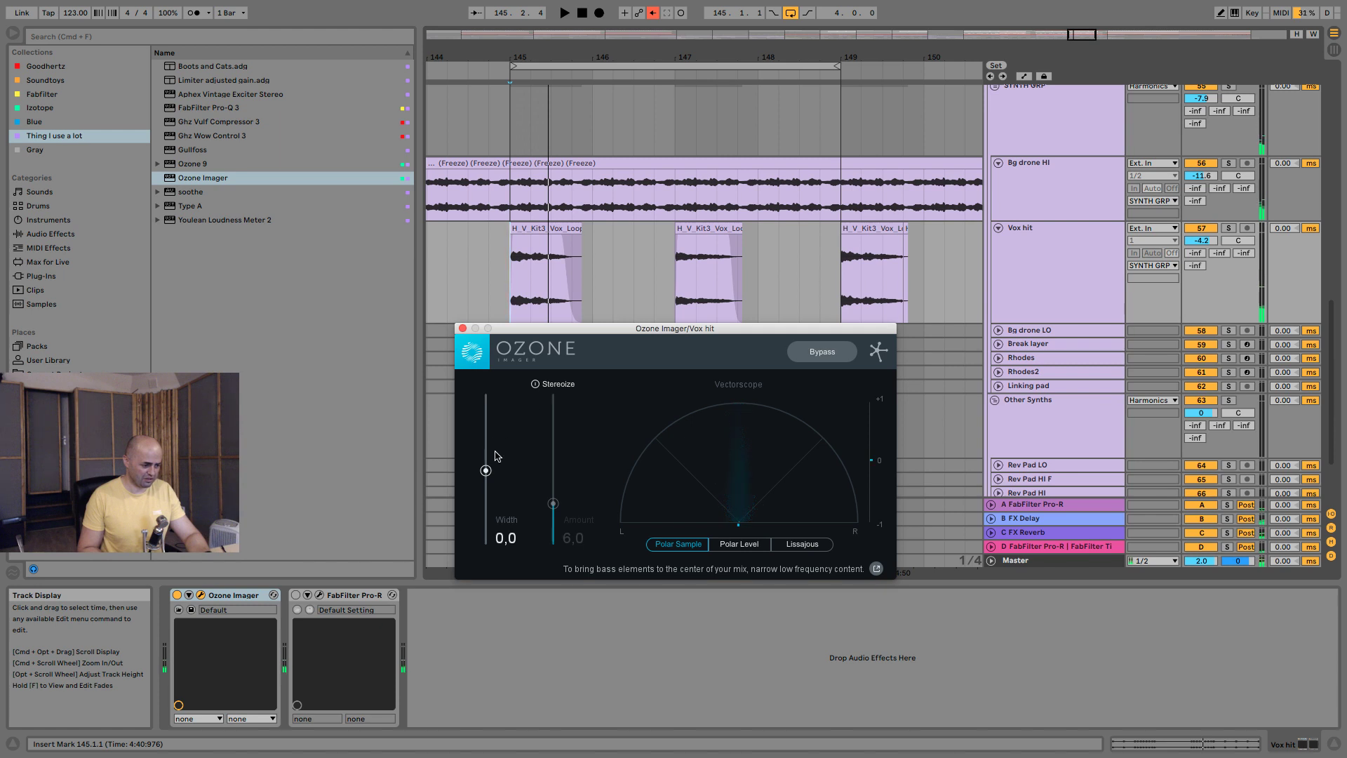
Set Vox hit's Ozone Imager to width 50.0 with Stereoize enabled at amount 8.1, stop playback and close the plug-in window.
{"action": "left_click_drag", "start_coordinate": [552, 503], "coordinate": [552, 487]}
{"action": "key", "text": "space"}
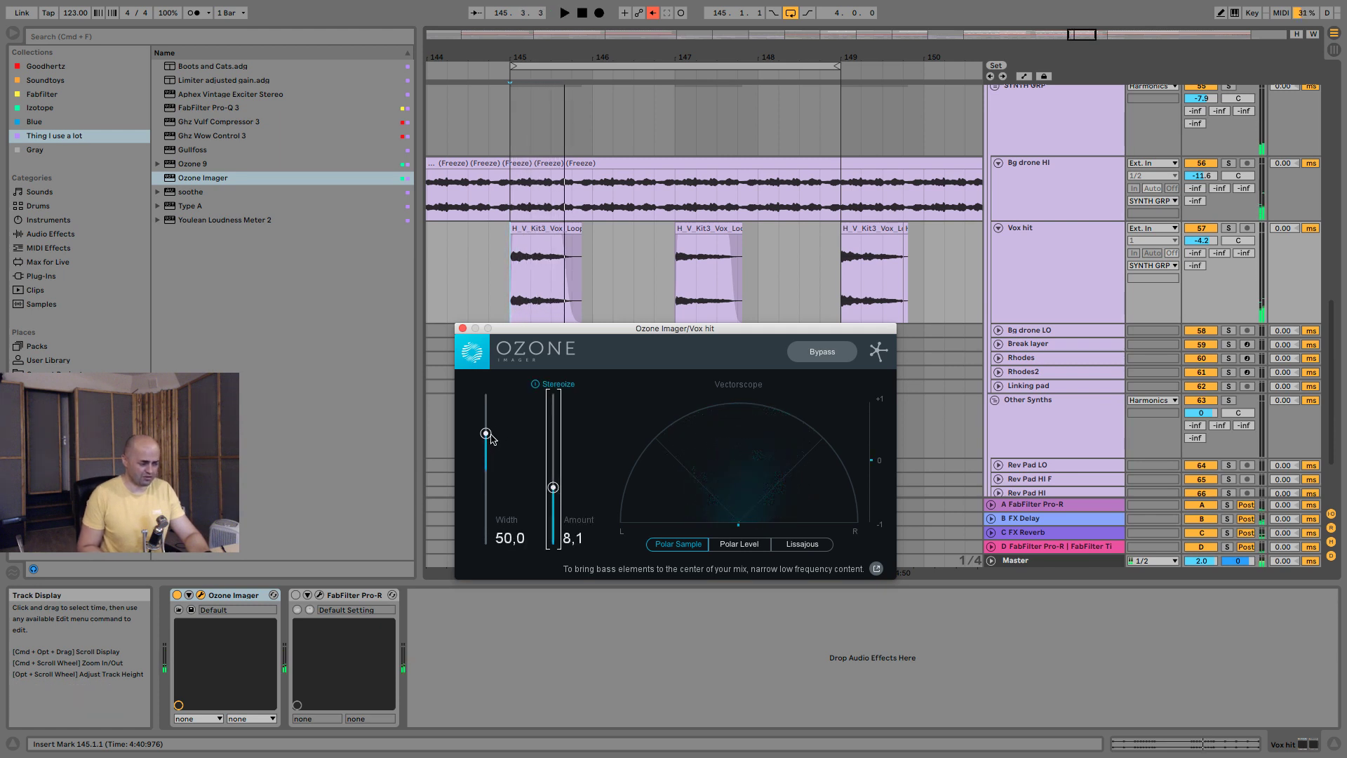
{"action": "left_click", "coordinate": [463, 328]}
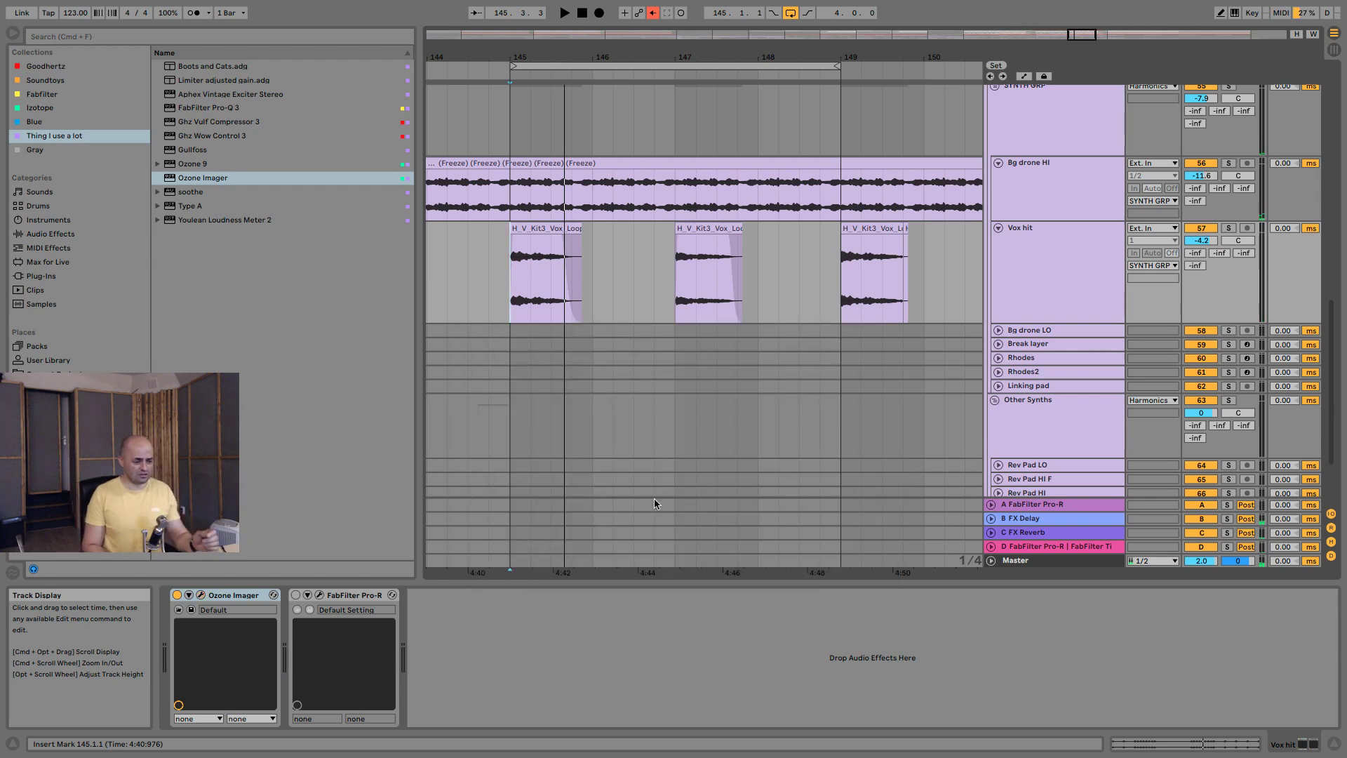
Reactivate FabFilter Pro-R on the Vox hit track and start playback from 145.1.1.
{"action": "scroll", "coordinate": [654, 498], "scroll_direction": "down", "scroll_amount": 3}
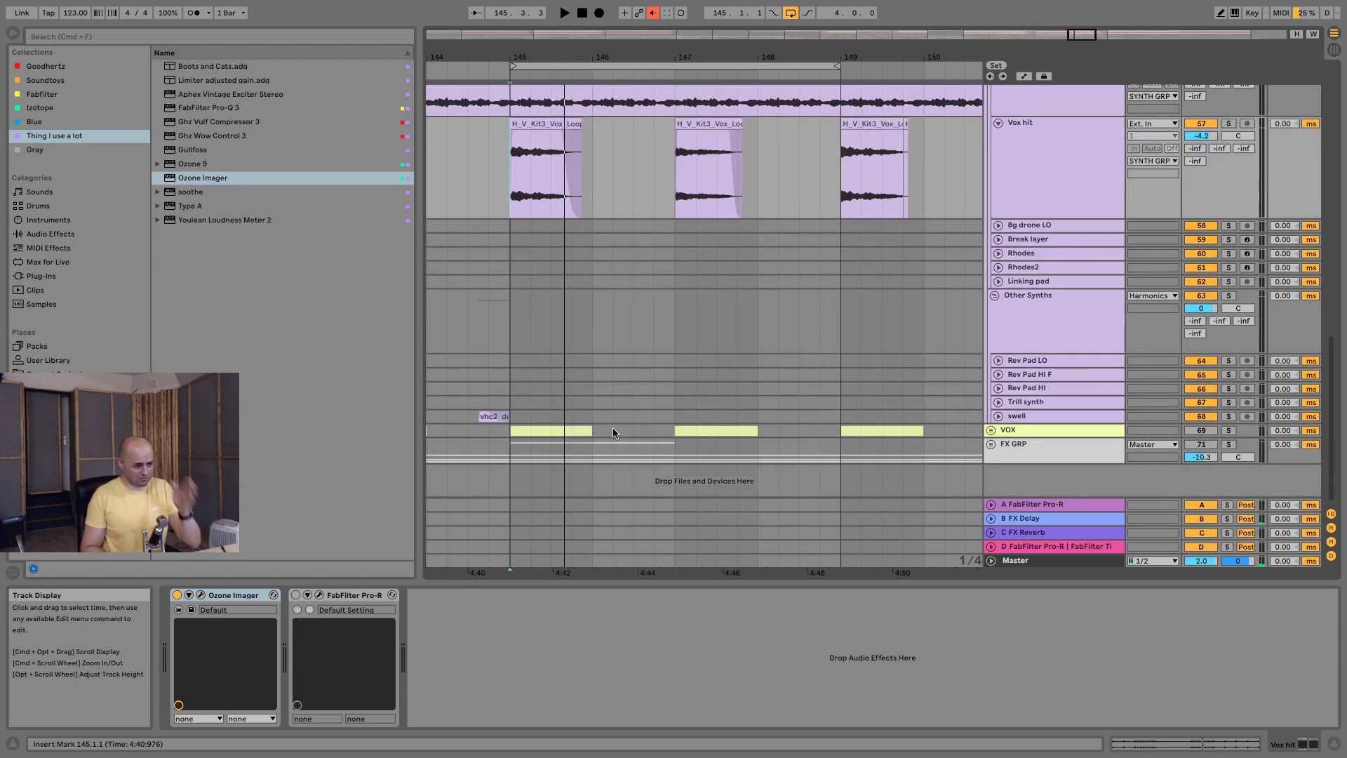
{"action": "scroll", "coordinate": [603, 407], "scroll_direction": "up", "scroll_amount": 2}
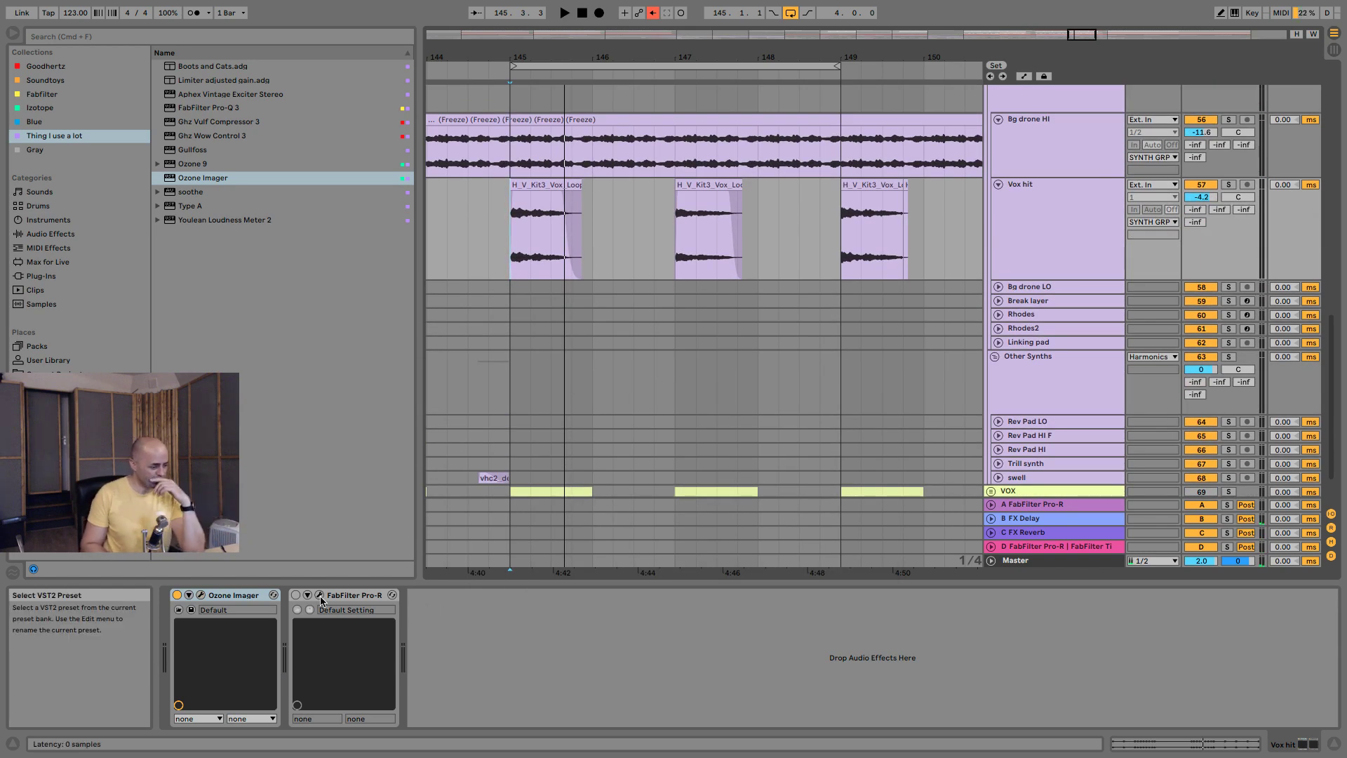
{"action": "left_click", "coordinate": [1068, 200]}
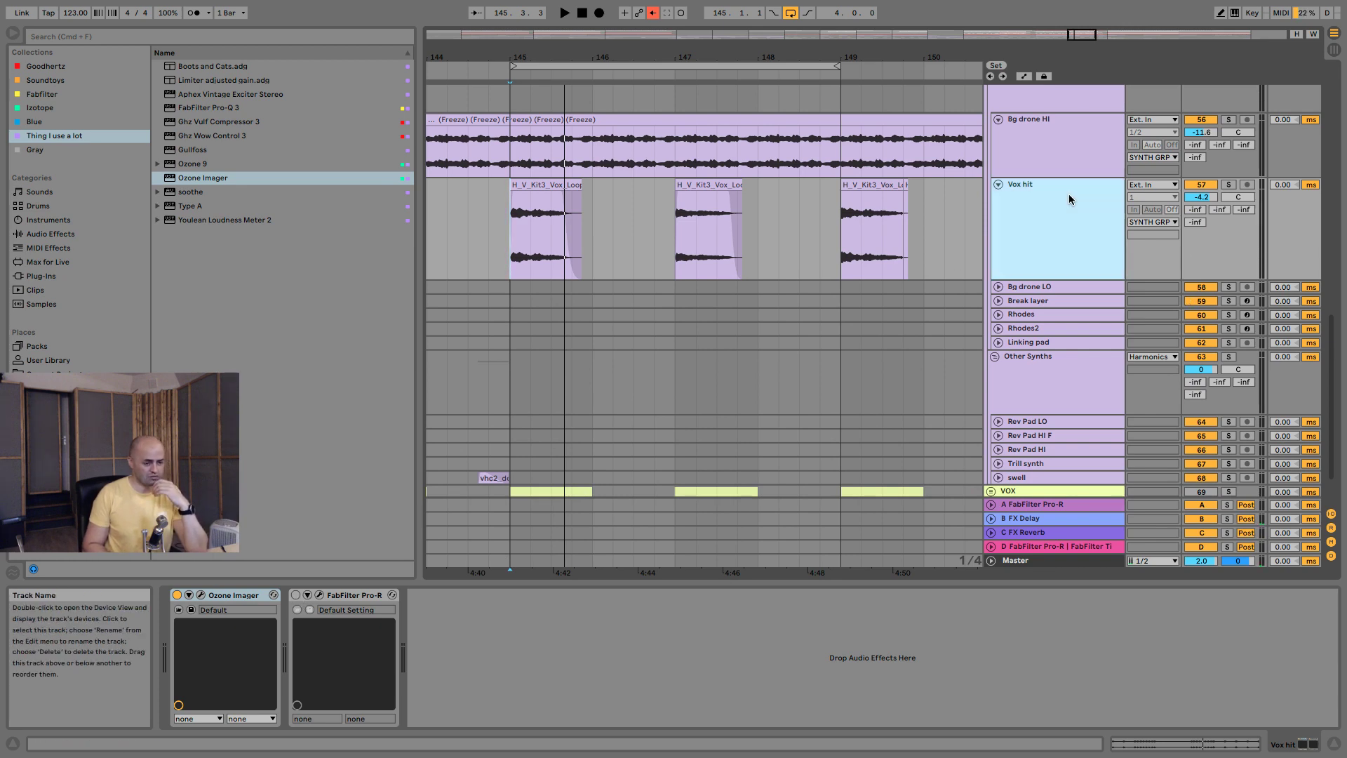
{"action": "scroll", "coordinate": [734, 440], "scroll_direction": "down", "scroll_amount": 2}
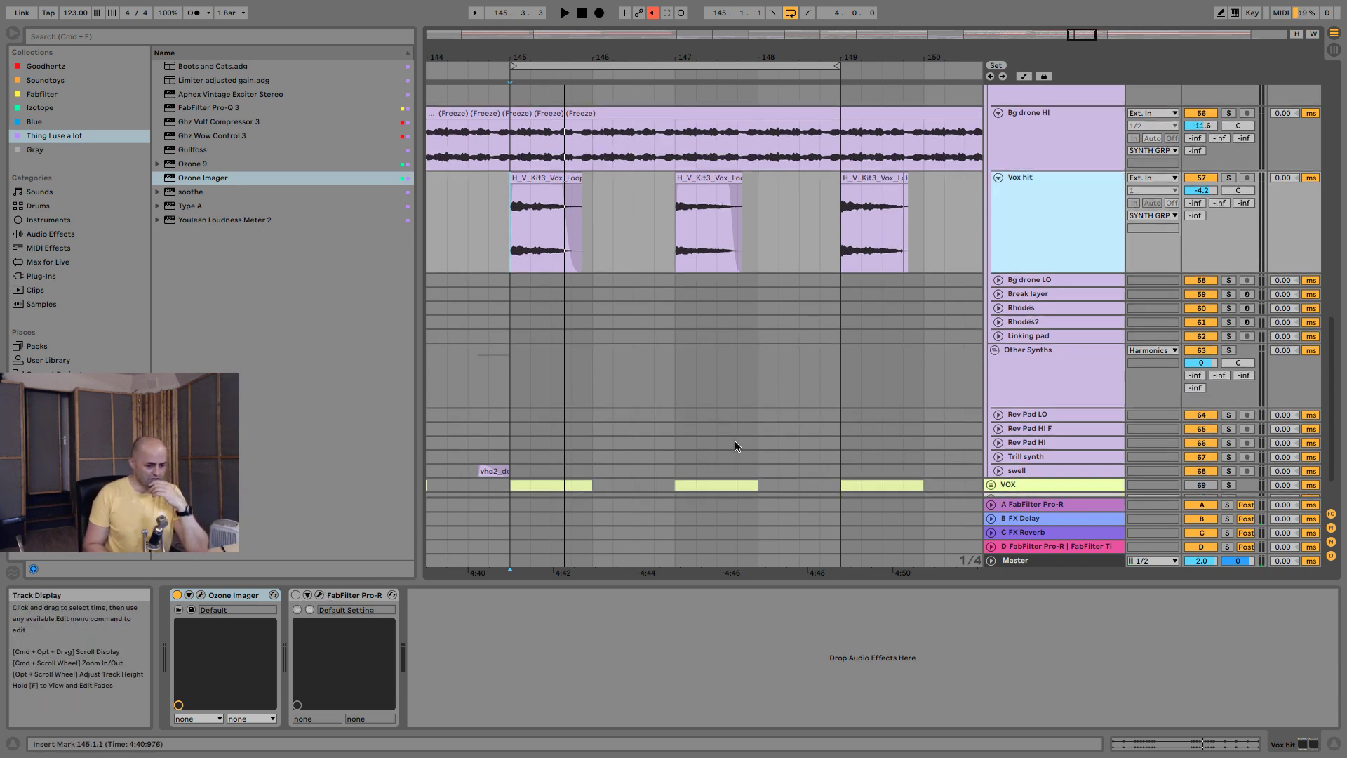
{"action": "scroll", "coordinate": [718, 448], "scroll_direction": "up", "scroll_amount": 1}
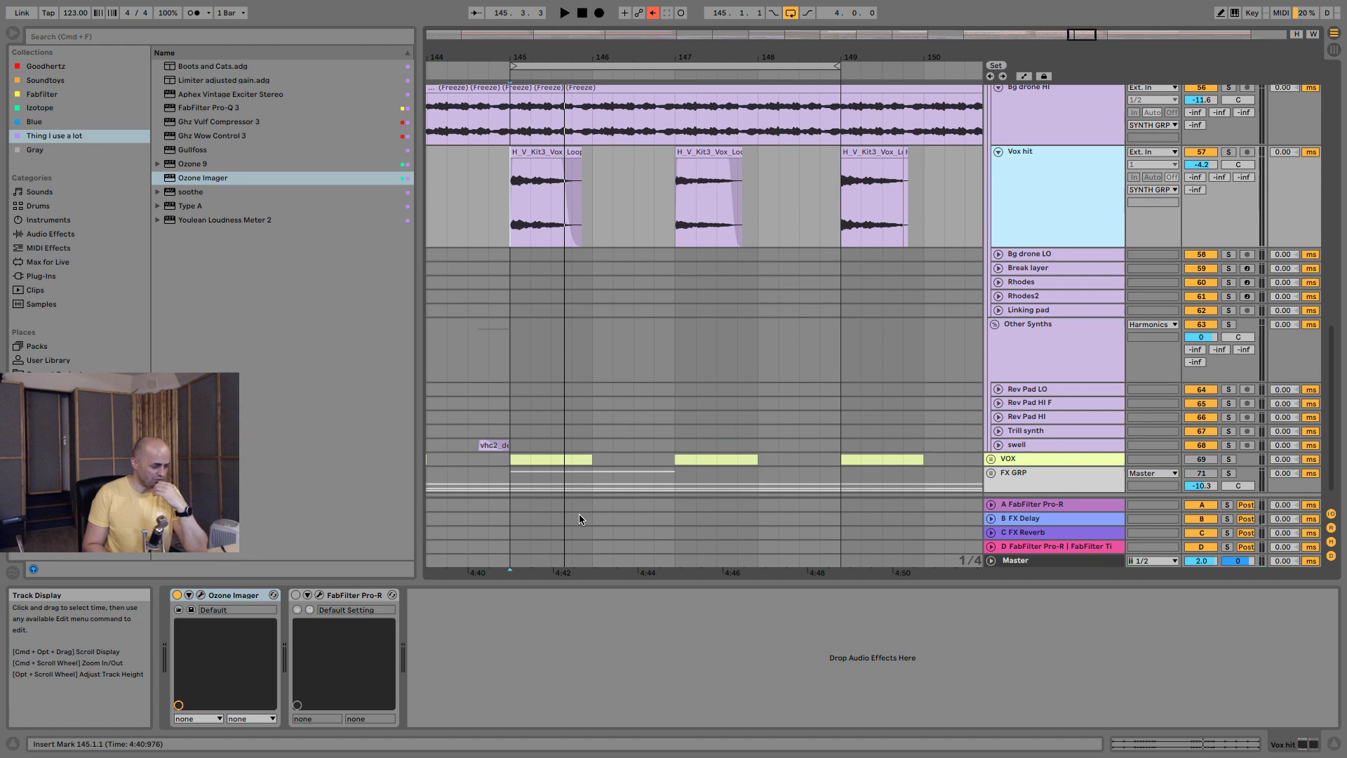
{"action": "left_click", "coordinate": [295, 594]}
{"action": "key", "text": "space"}
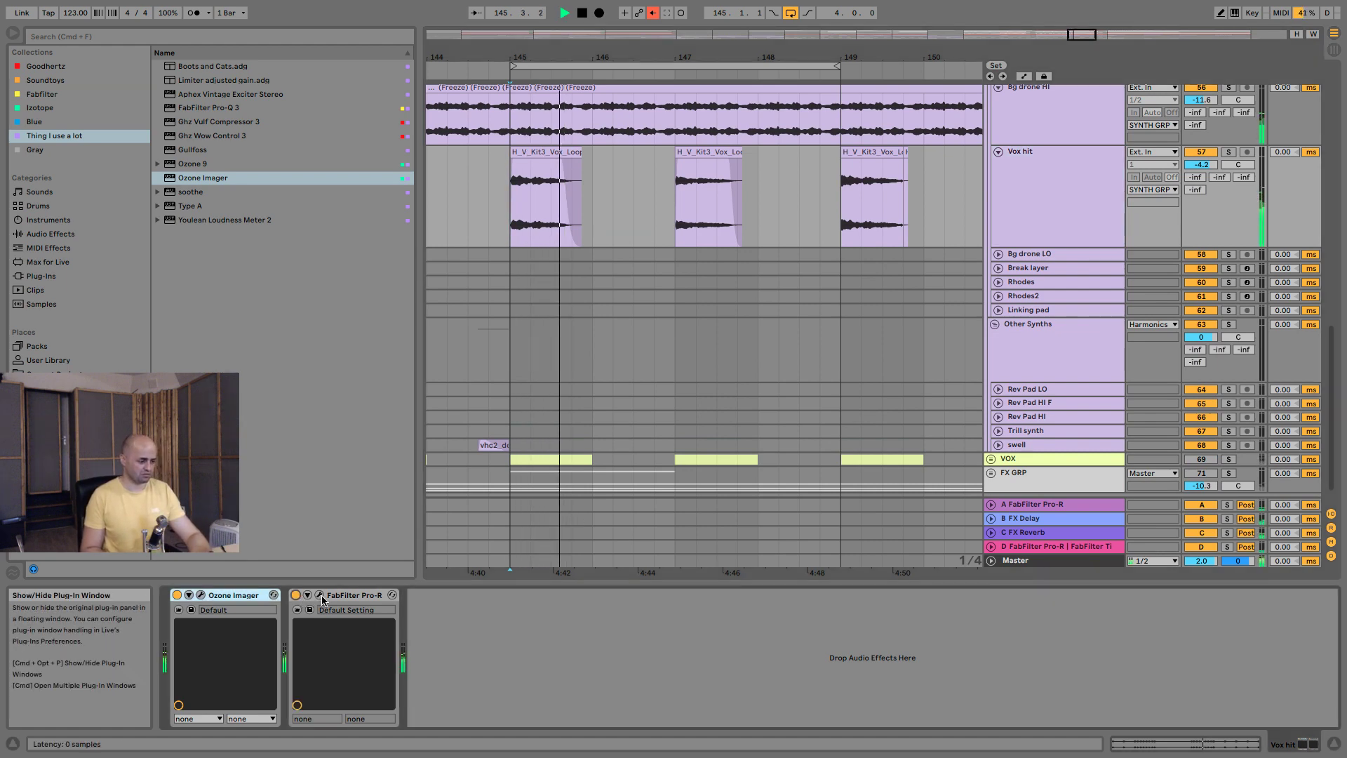
Set Vox hit's FabFilter Pro-R to a space of 5.16 s and a mix of about 17%, and close its window.
{"action": "left_click", "coordinate": [319, 594]}
{"action": "left_click_drag", "start_coordinate": [898, 290], "coordinate": [895, 390]}
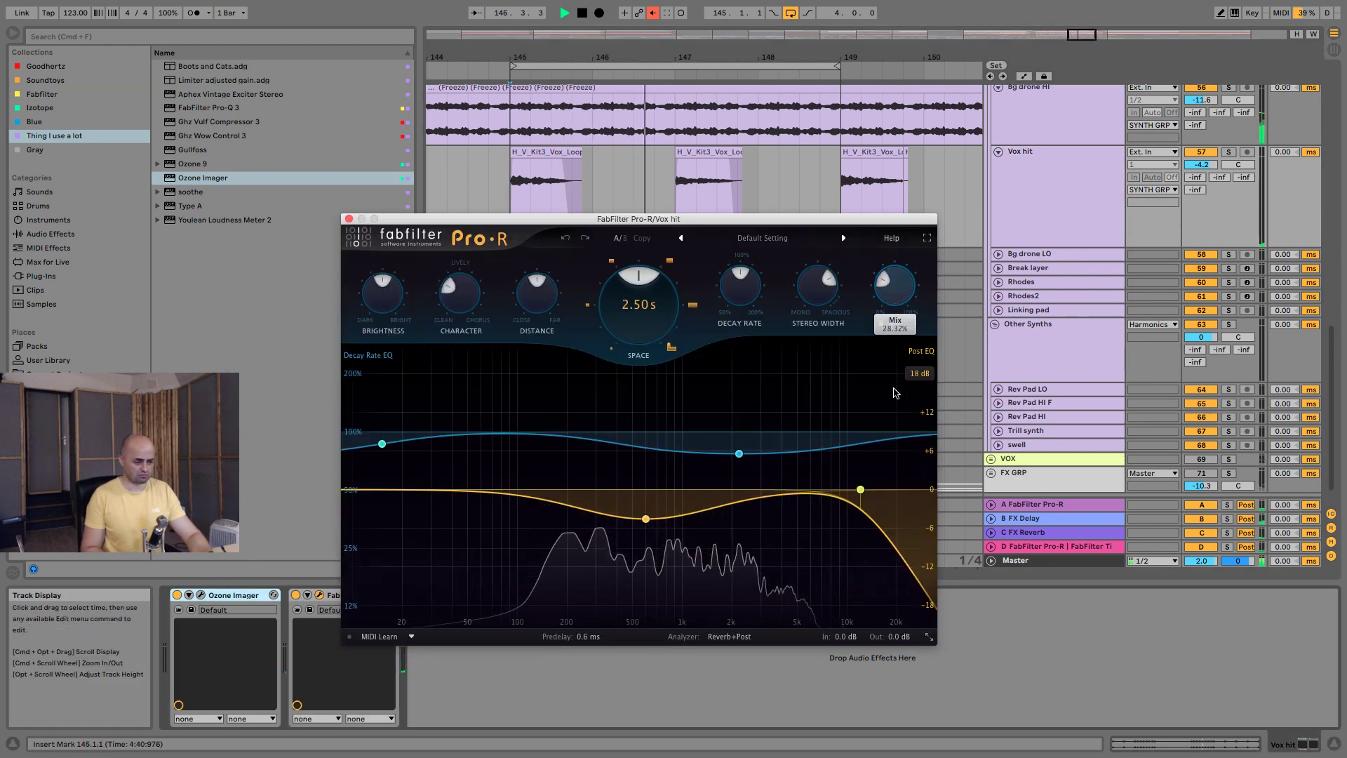
{"action": "left_click_drag", "start_coordinate": [651, 324], "coordinate": [667, 258]}
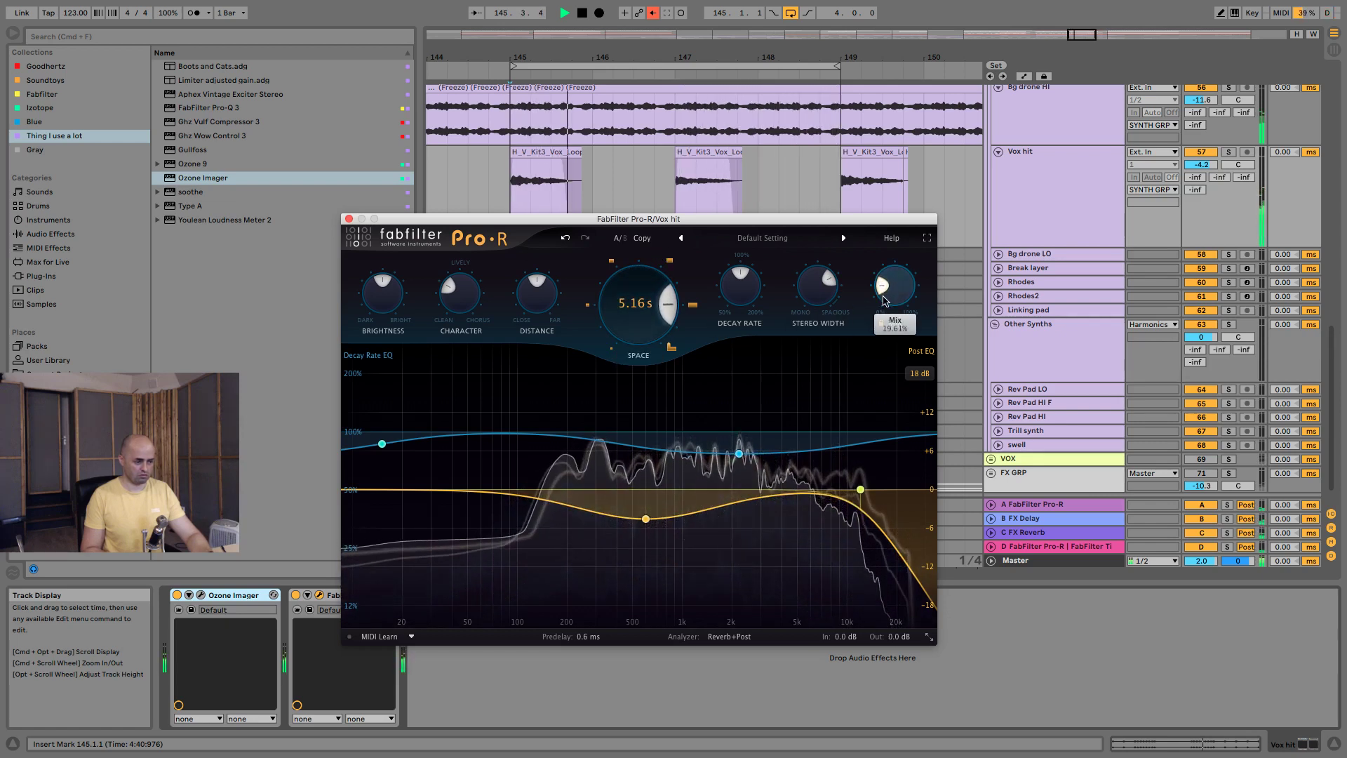
{"action": "left_click_drag", "start_coordinate": [886, 292], "coordinate": [886, 304]}
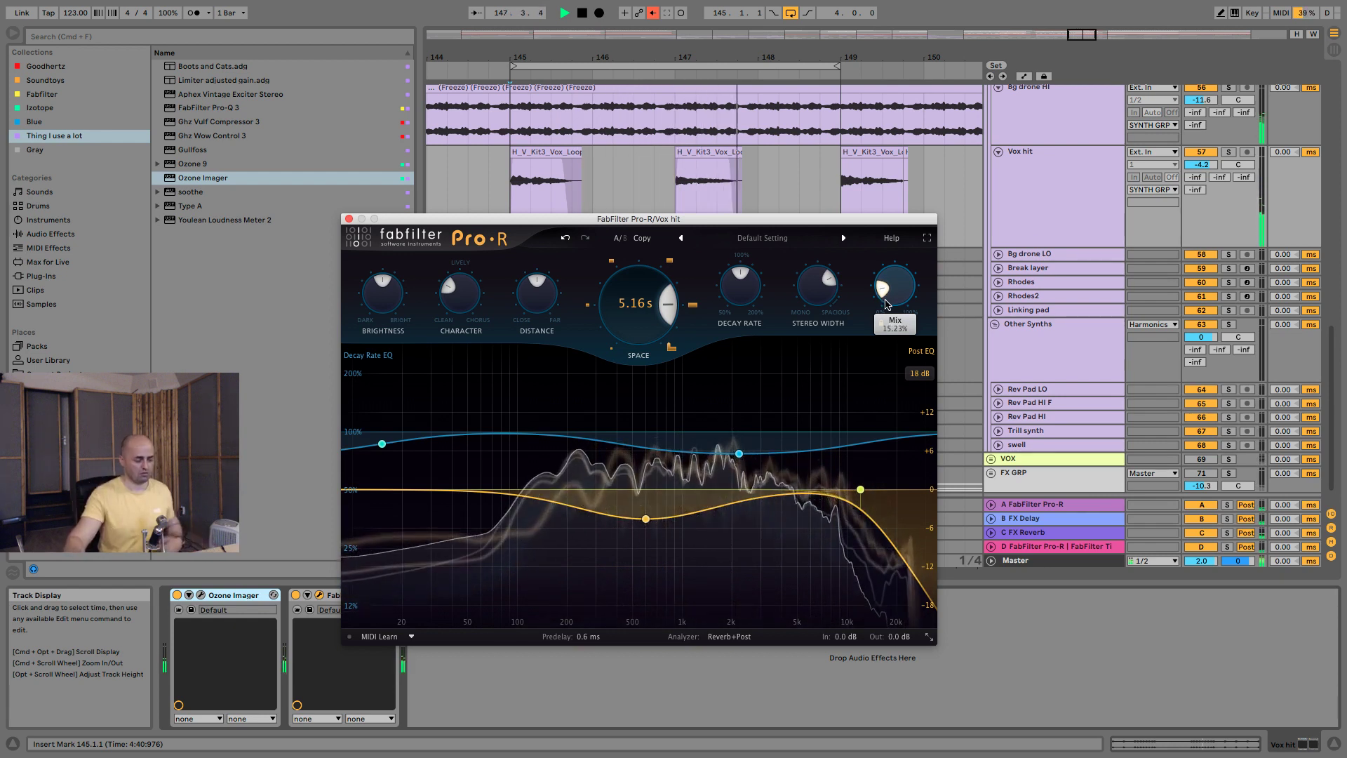
{"action": "mouse_move", "coordinate": [892, 286]}
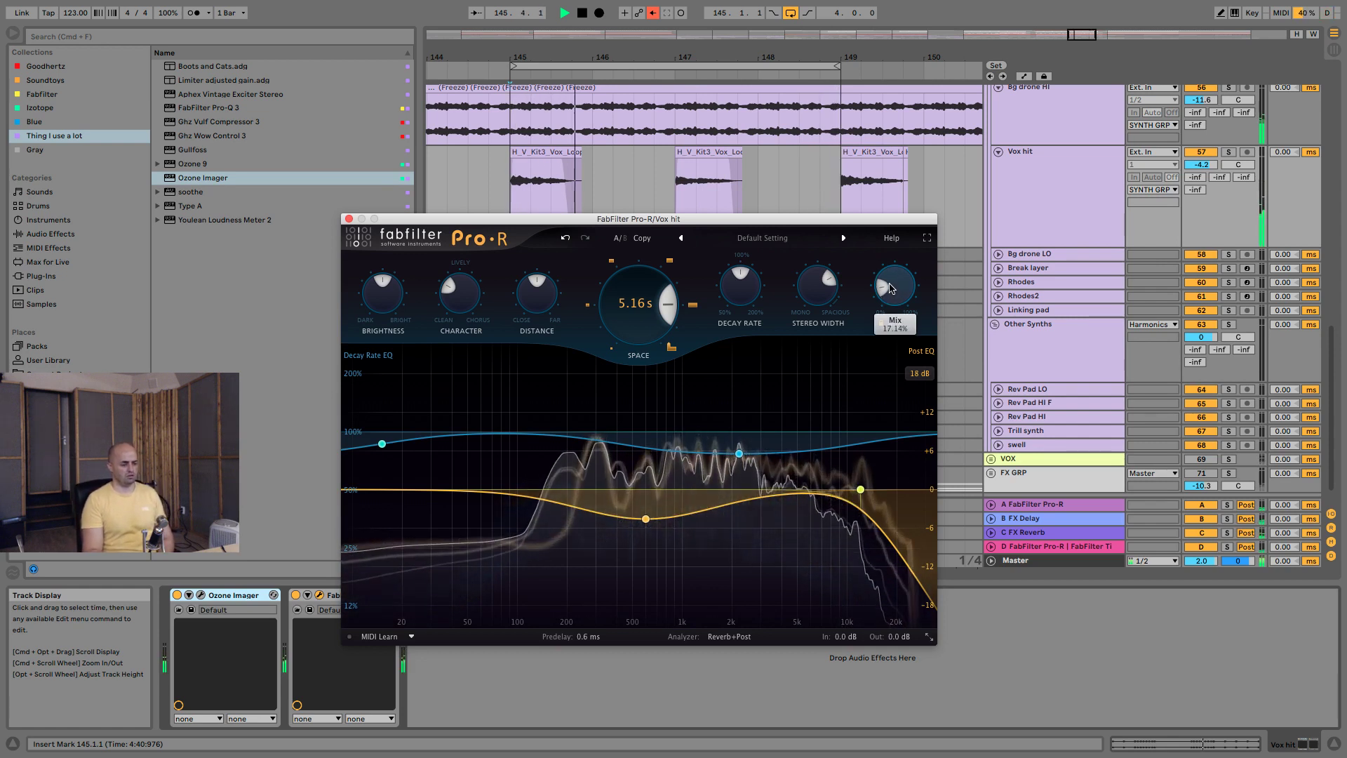
{"action": "left_click", "coordinate": [348, 219]}
Audition Pluck lead by soloing LEADS Sub Grp and muting Bell Lead and Popcorn lead, and restore the solo and mute states.
{"action": "scroll", "coordinate": [734, 295], "scroll_direction": "up", "scroll_amount": 5}
{"action": "scroll", "coordinate": [734, 302], "scroll_direction": "up", "scroll_amount": 4}
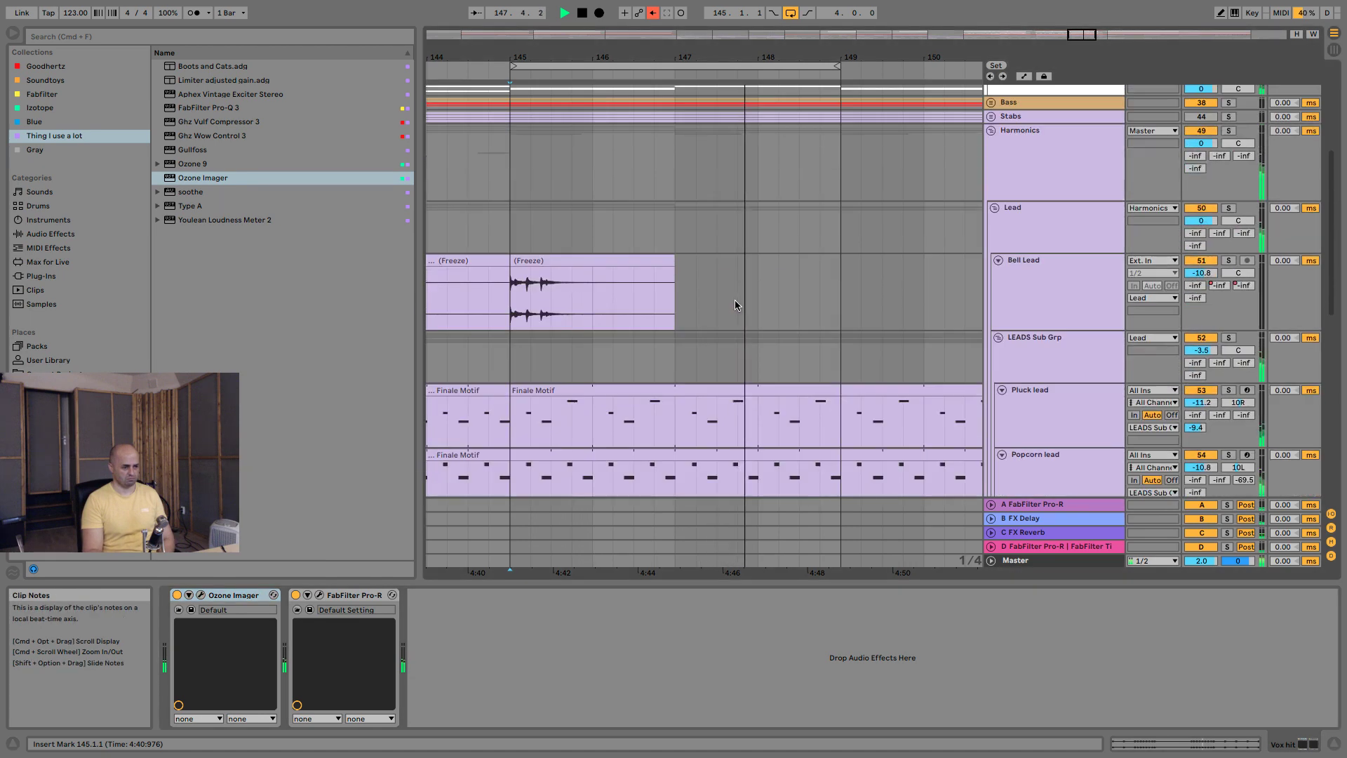
{"action": "scroll", "coordinate": [736, 300], "scroll_direction": "down", "scroll_amount": 2}
{"action": "left_click", "coordinate": [1228, 266]}
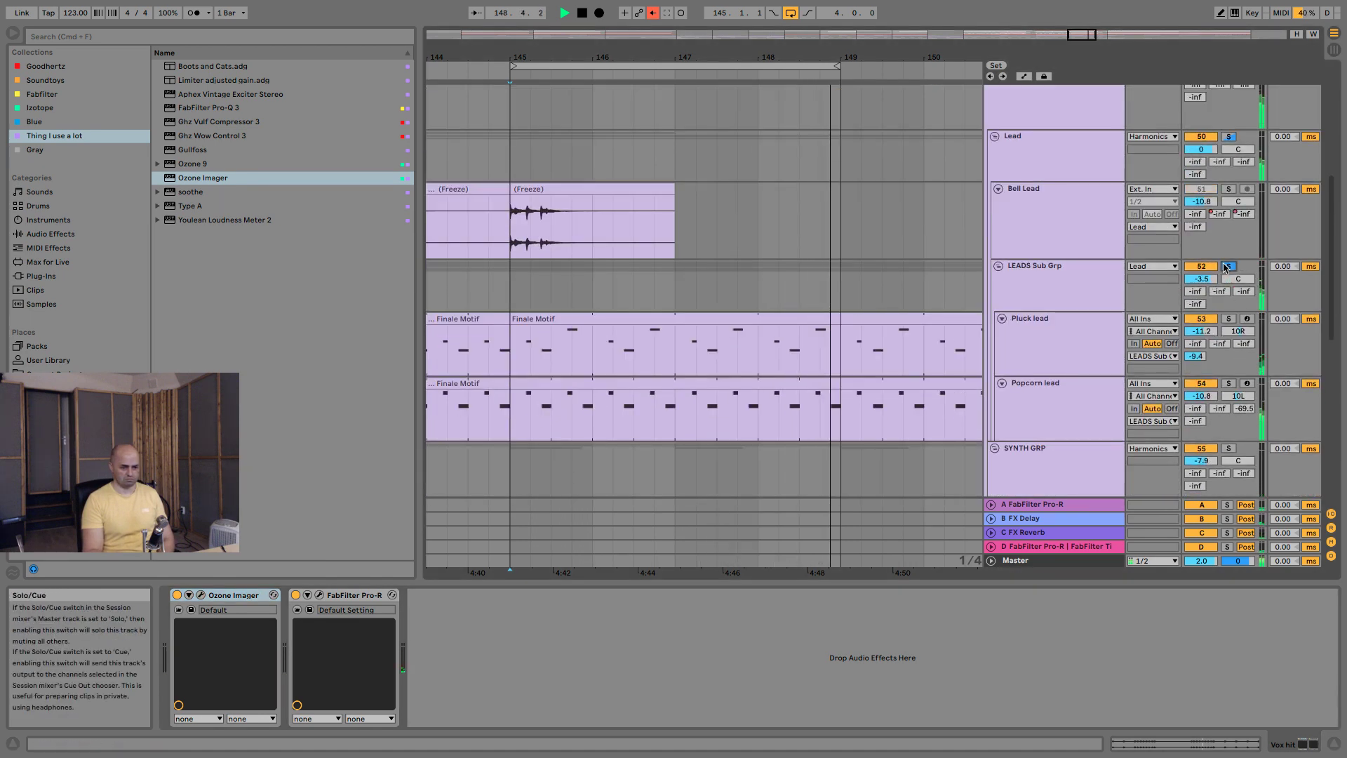
{"action": "left_click", "coordinate": [1201, 188]}
{"action": "left_click", "coordinate": [1201, 383]}
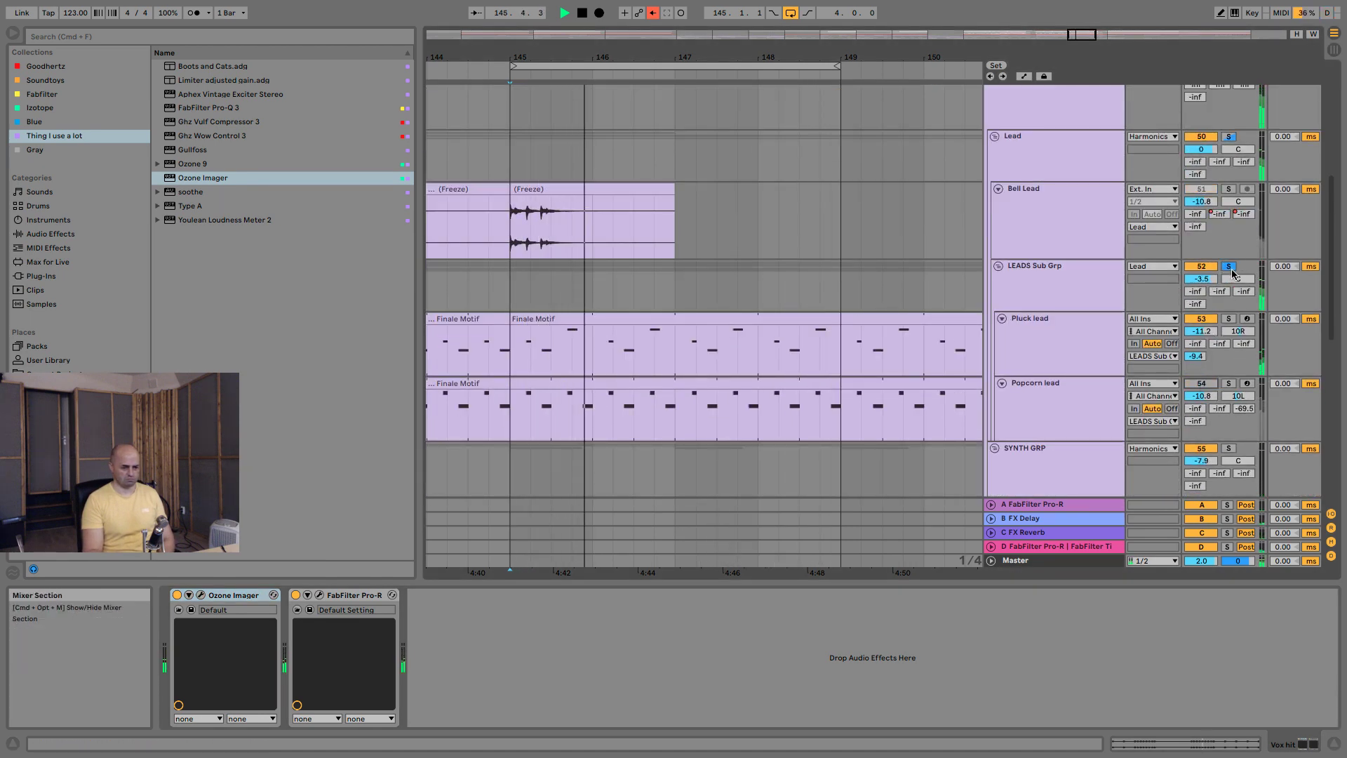
{"action": "left_click", "coordinate": [1228, 266]}
{"action": "left_click", "coordinate": [1201, 189]}
Deactivate the Utility device on Pluck lead during playback, listen to the balance with the other synths and stop.
{"action": "left_click", "coordinate": [1055, 334]}
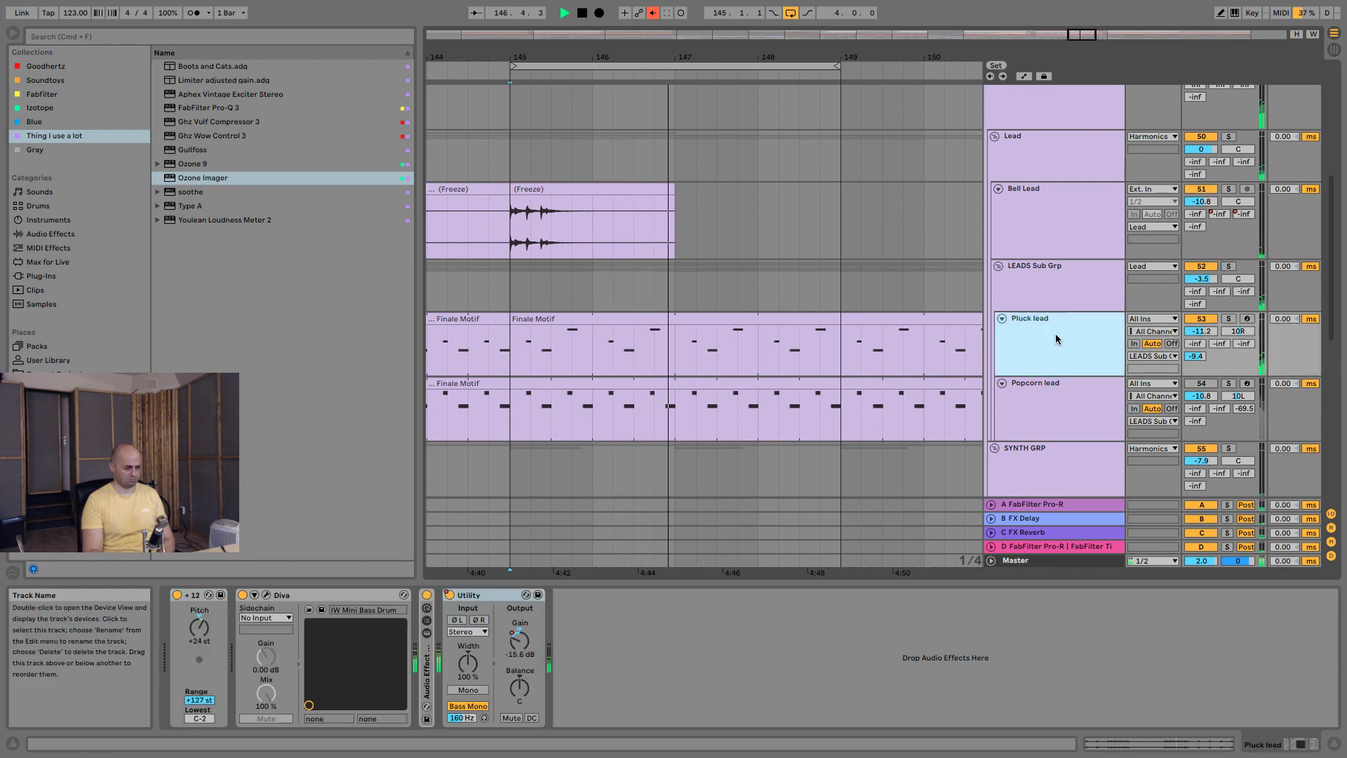
{"action": "left_click", "coordinate": [449, 594]}
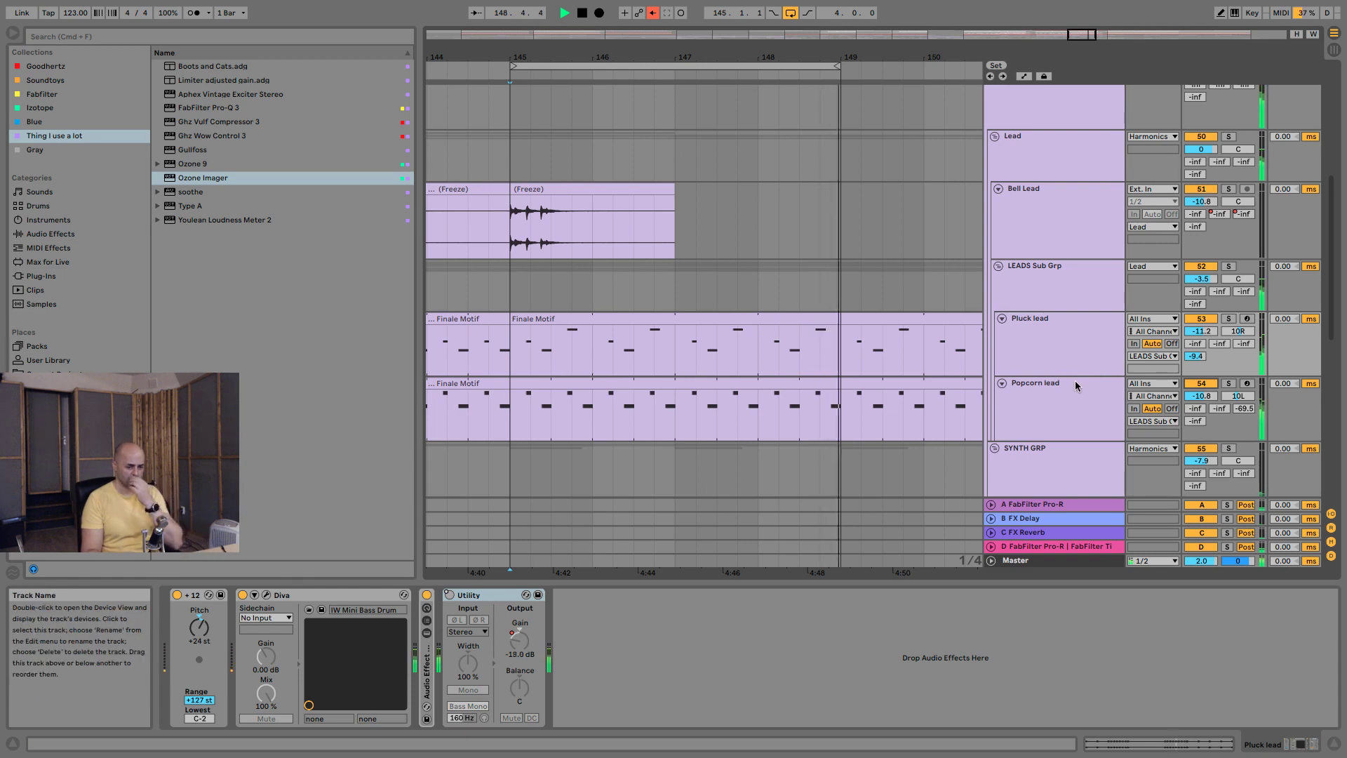
{"action": "scroll", "coordinate": [1004, 377], "scroll_direction": "down", "scroll_amount": 2}
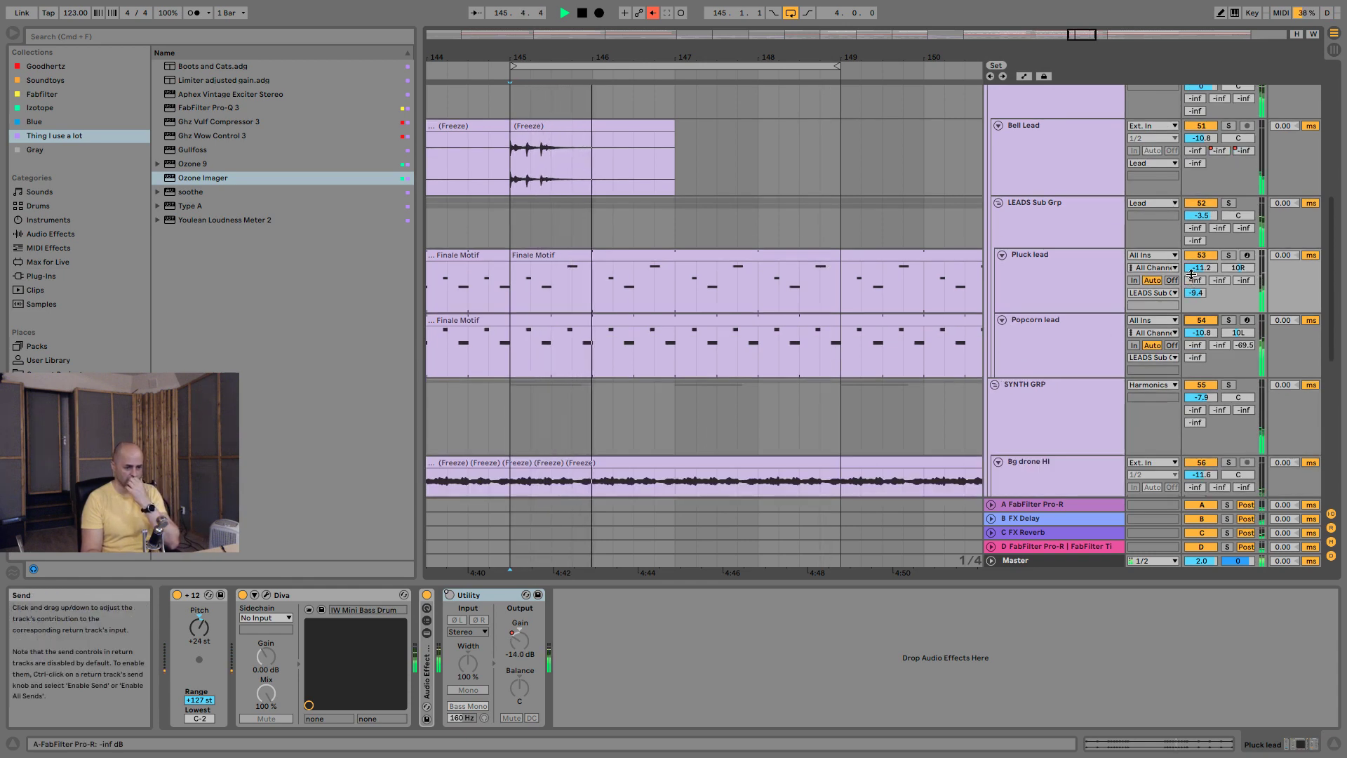
{"action": "scroll", "coordinate": [1054, 348], "scroll_direction": "down", "scroll_amount": 6}
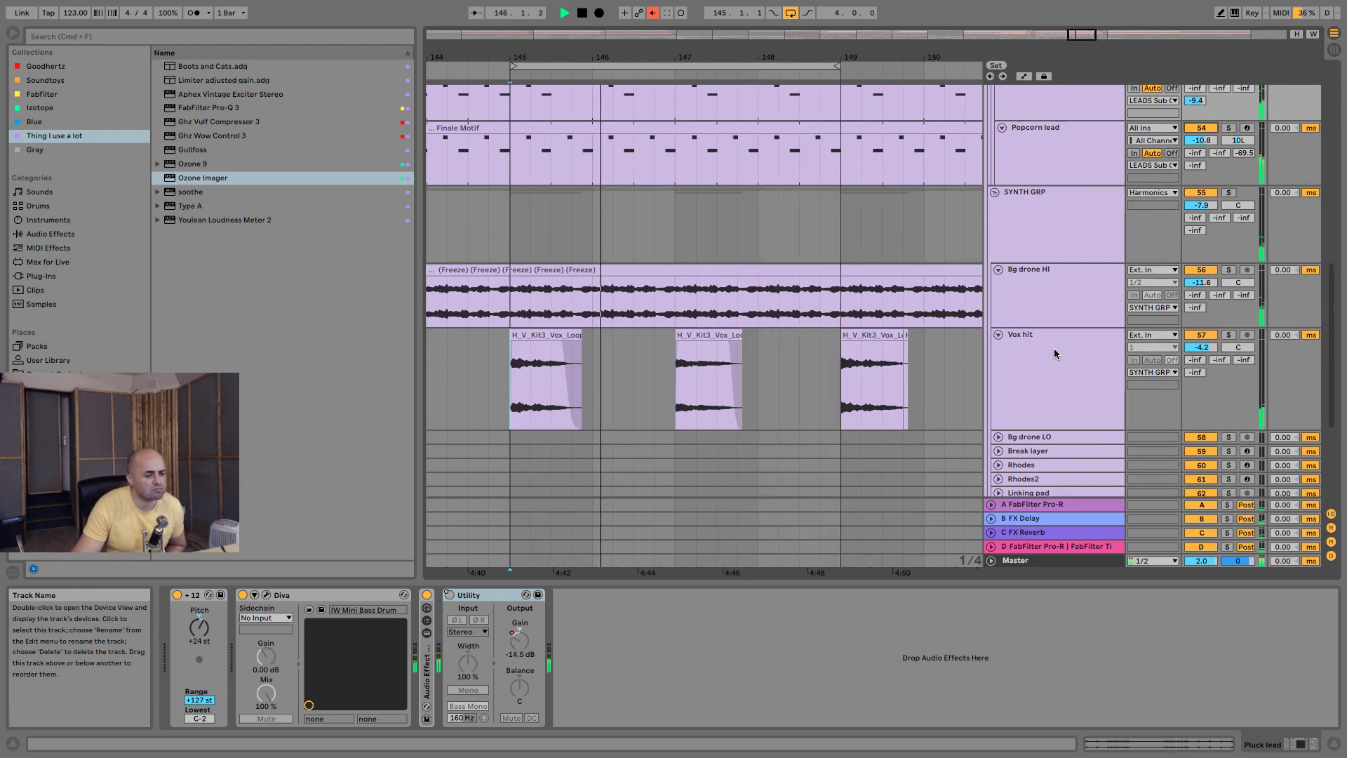
{"action": "key", "text": "space"}
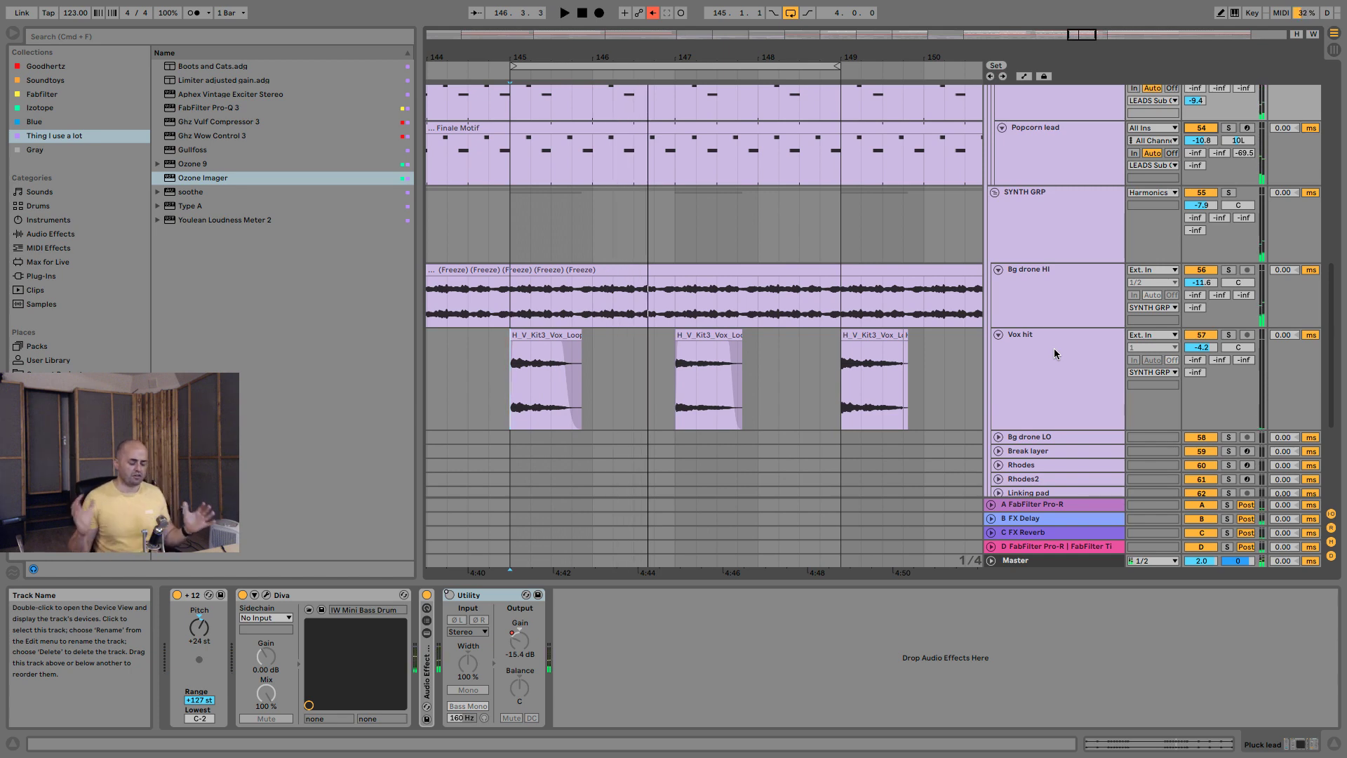
Review the arrangement's synth tracks and examine the device chains of the Harmonics group and LEADS Sub Grp.
{"action": "scroll", "coordinate": [1054, 348], "scroll_direction": "down", "scroll_amount": 3}
{"action": "scroll", "coordinate": [1046, 417], "scroll_direction": "down", "scroll_amount": 3}
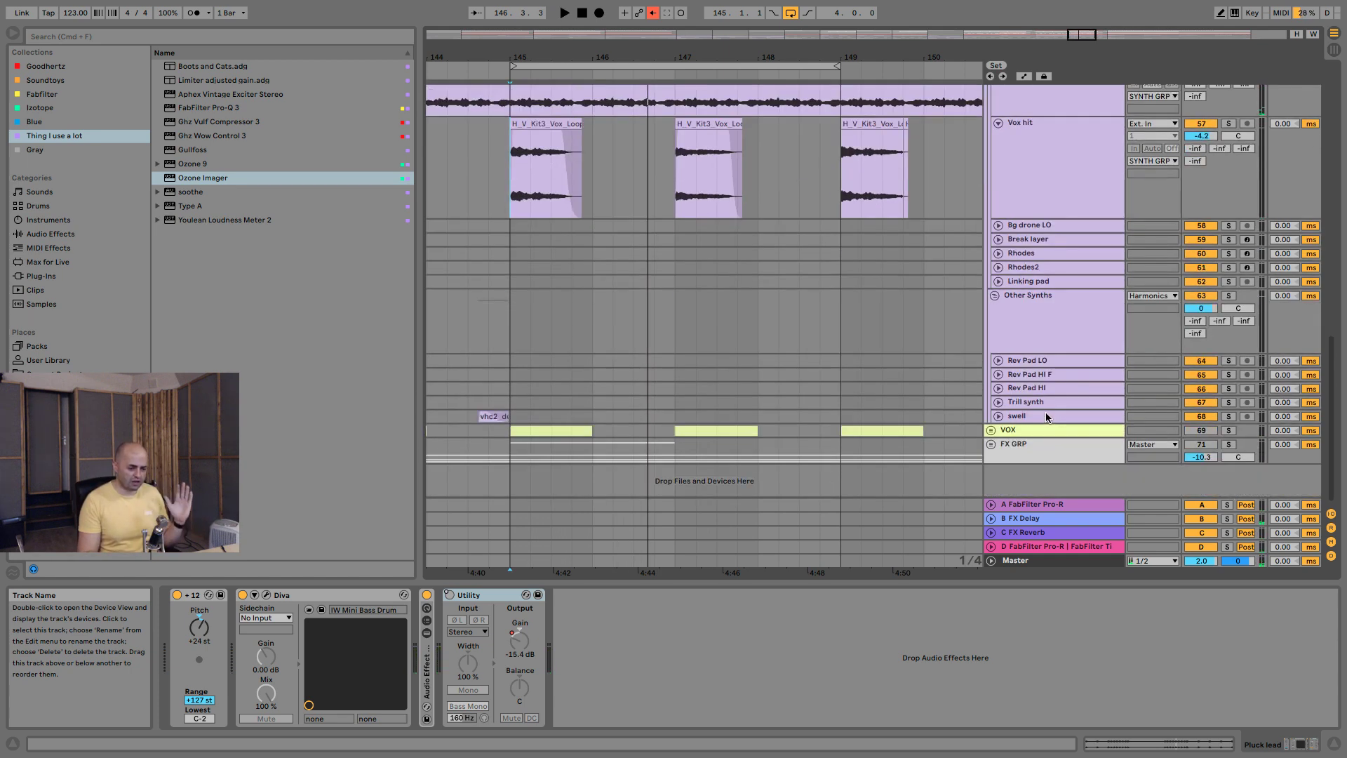
{"action": "scroll", "coordinate": [1045, 415], "scroll_direction": "up", "scroll_amount": 7}
{"action": "scroll", "coordinate": [1042, 407], "scroll_direction": "up", "scroll_amount": 12}
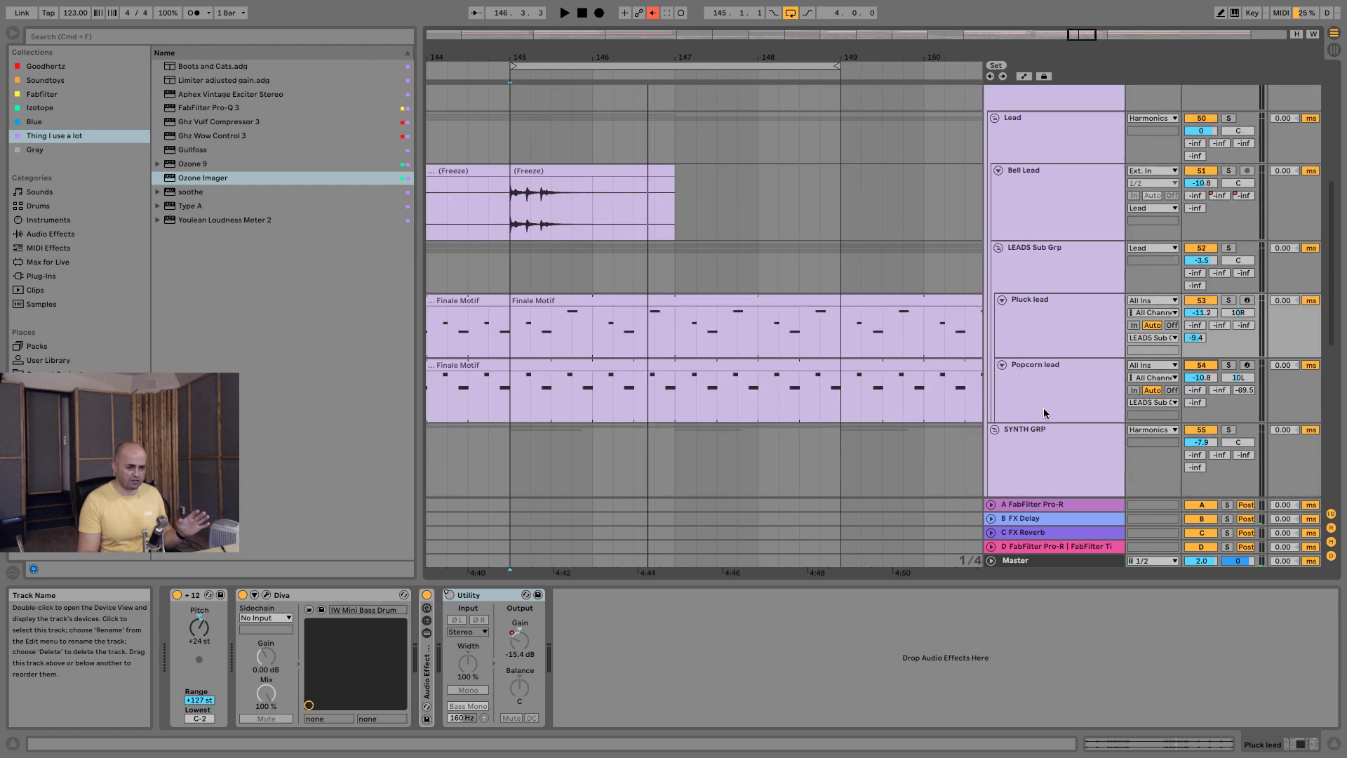
{"action": "left_click", "coordinate": [1041, 311]}
{"action": "scroll", "coordinate": [1044, 365], "scroll_direction": "down", "scroll_amount": 6}
{"action": "scroll", "coordinate": [1047, 417], "scroll_direction": "down", "scroll_amount": 1}
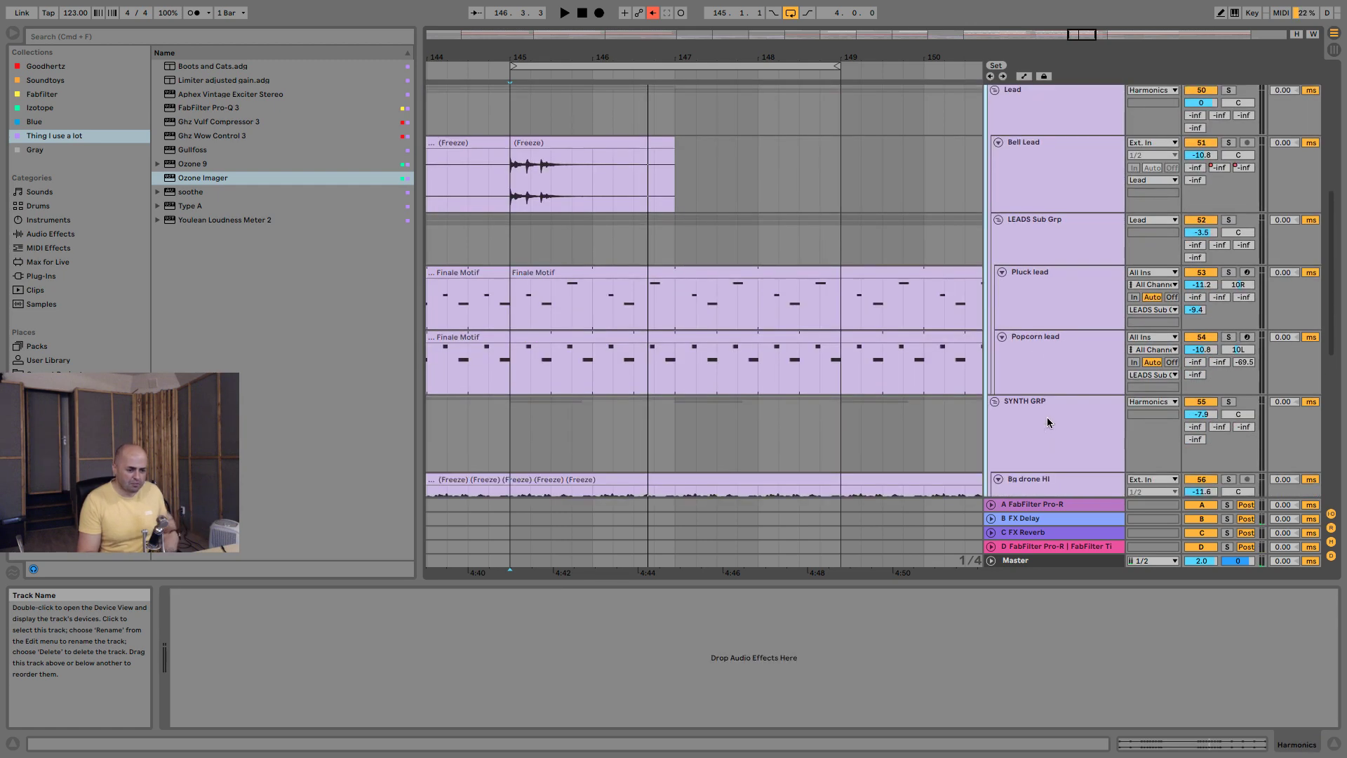
{"action": "left_click", "coordinate": [1047, 232]}
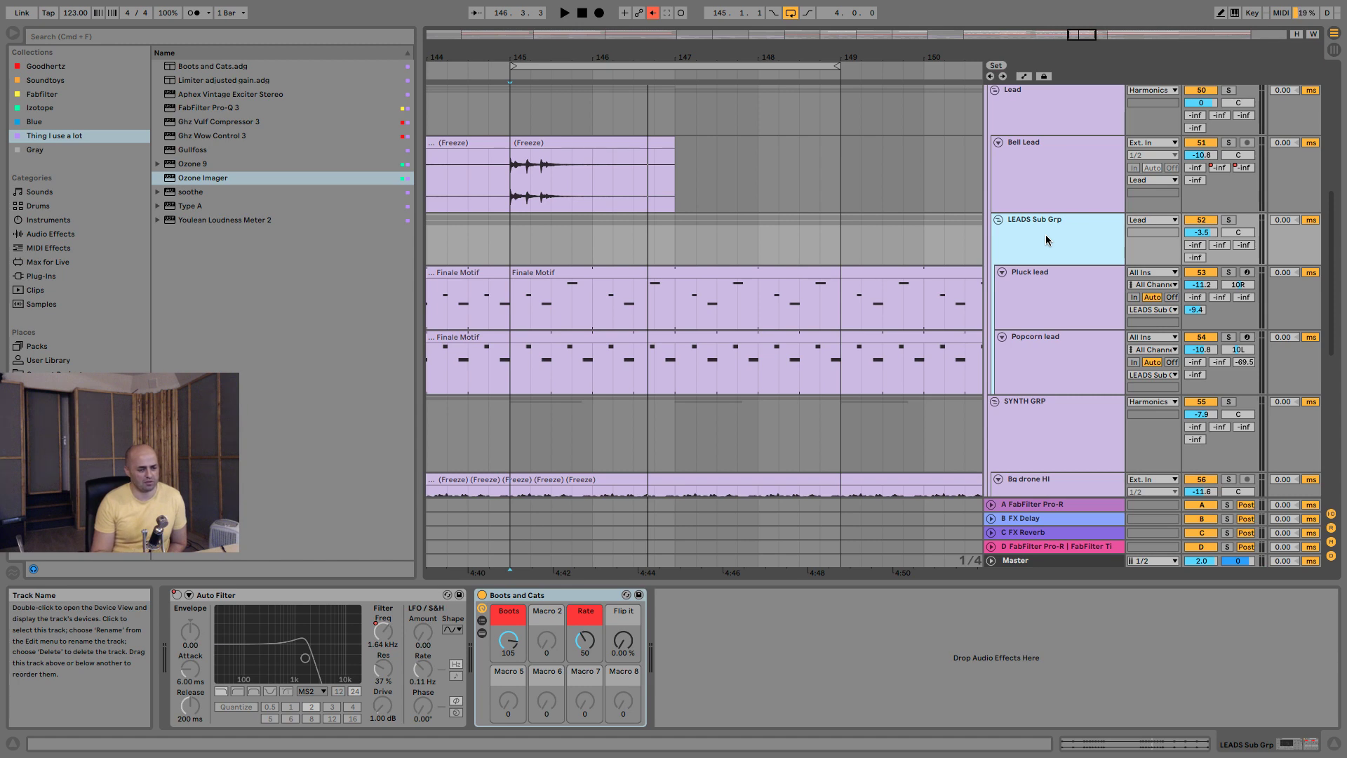
Examine the effect chain on the Drums group and look over the tracks from the kick down to the FX group.
{"action": "scroll", "coordinate": [1056, 295], "scroll_direction": "up", "scroll_amount": 10}
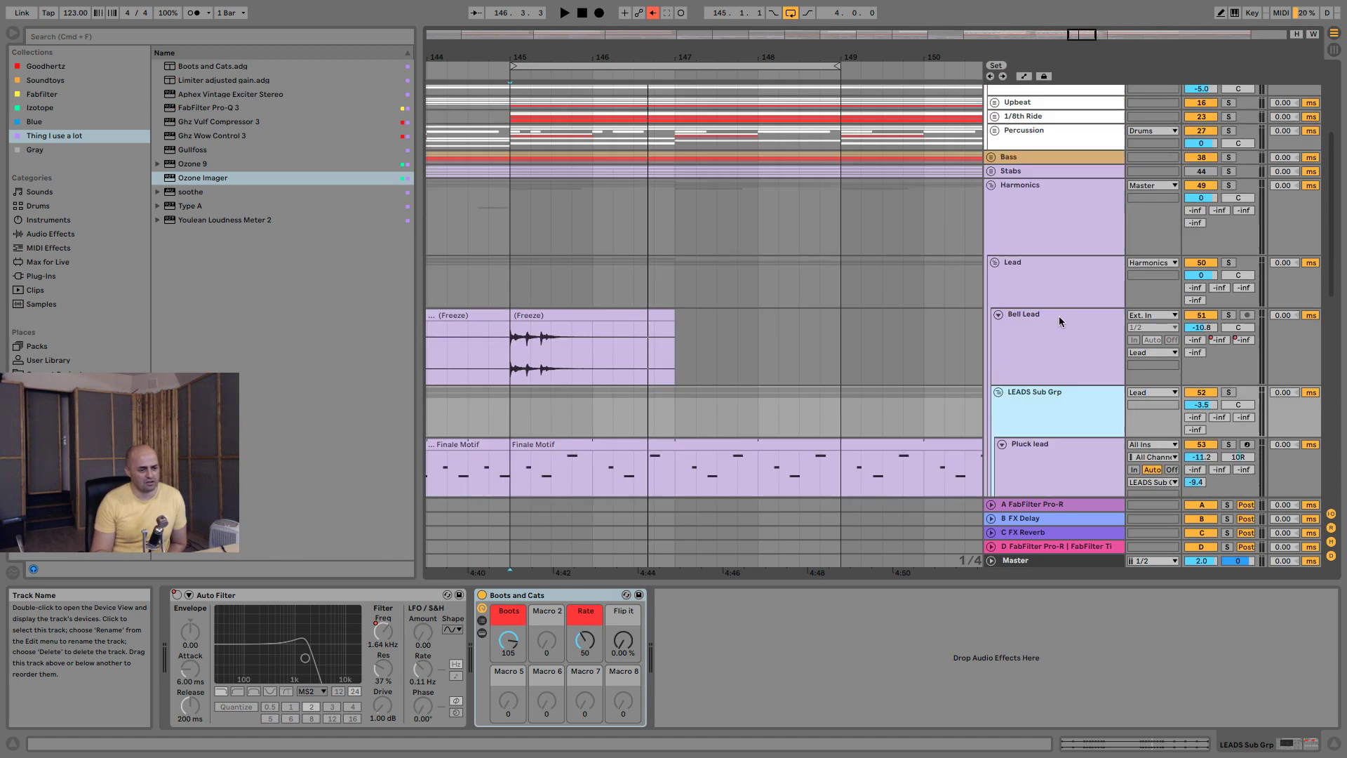
{"action": "left_click", "coordinate": [1043, 106]}
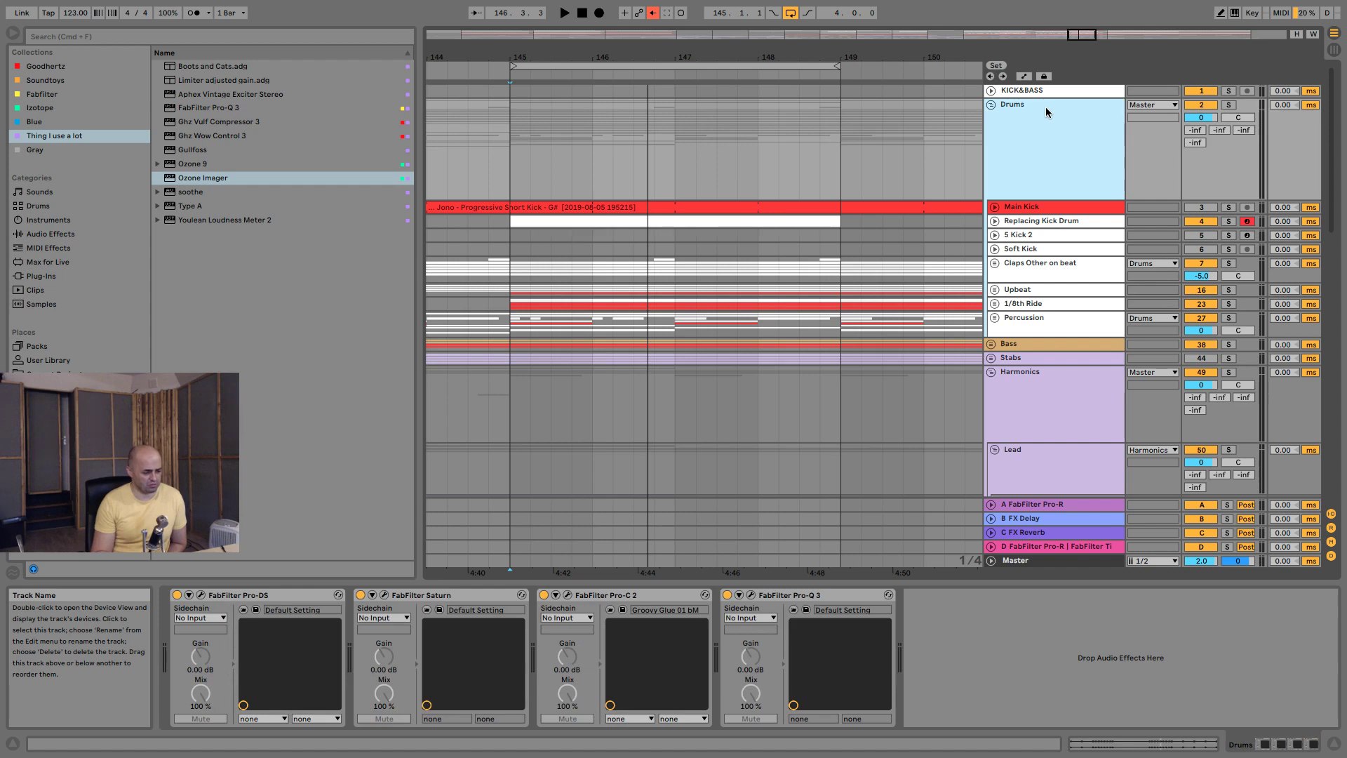
{"action": "scroll", "coordinate": [1058, 265], "scroll_direction": "down", "scroll_amount": 10}
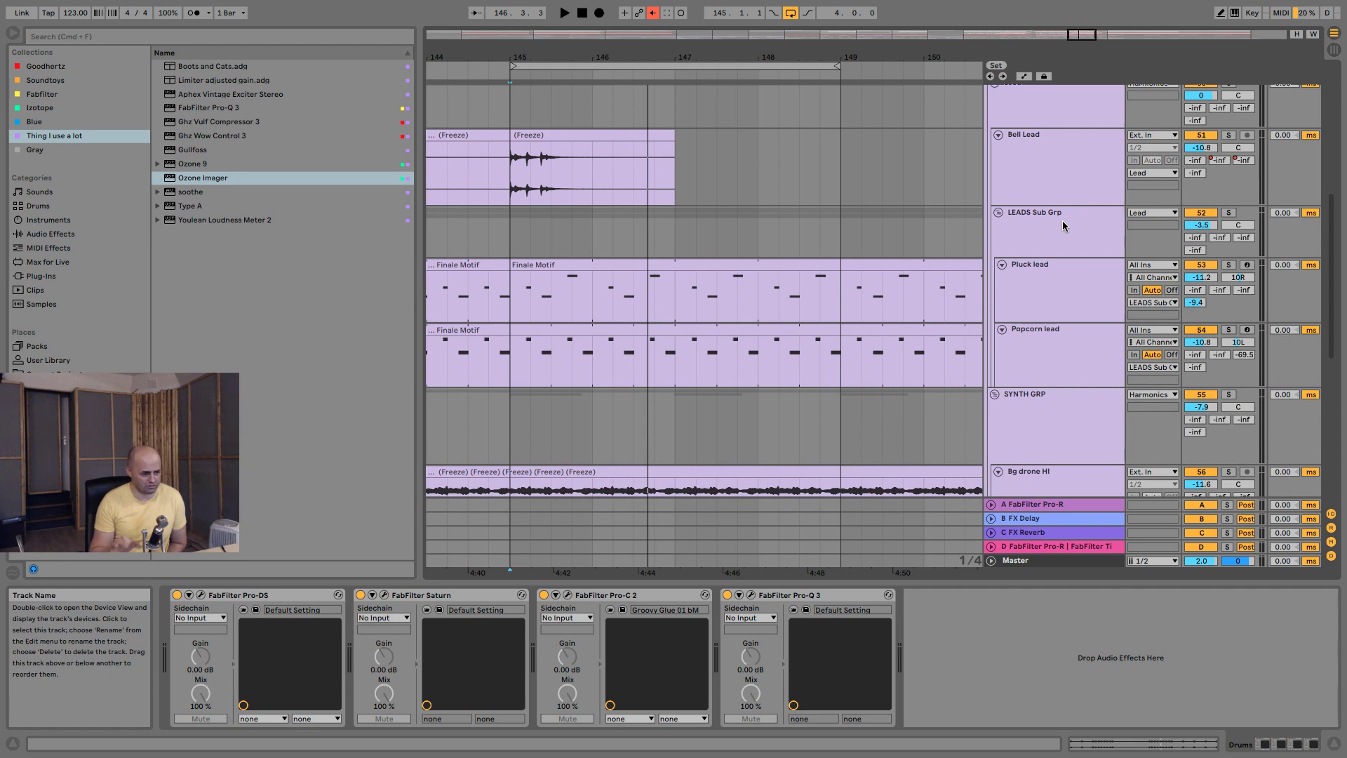
{"action": "scroll", "coordinate": [1062, 225], "scroll_direction": "up", "scroll_amount": 10}
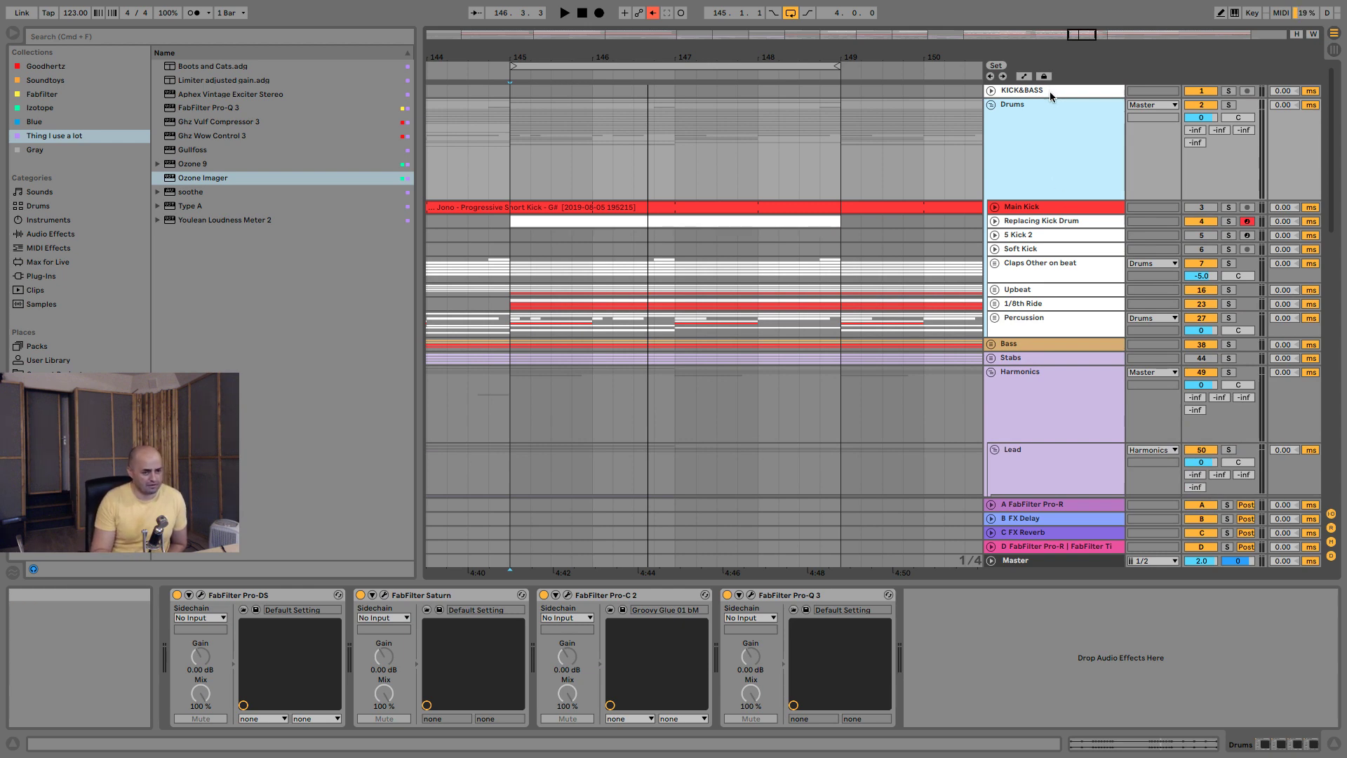
{"action": "scroll", "coordinate": [1064, 208], "scroll_direction": "down", "scroll_amount": 10}
{"action": "scroll", "coordinate": [1064, 208], "scroll_direction": "down", "scroll_amount": 3}
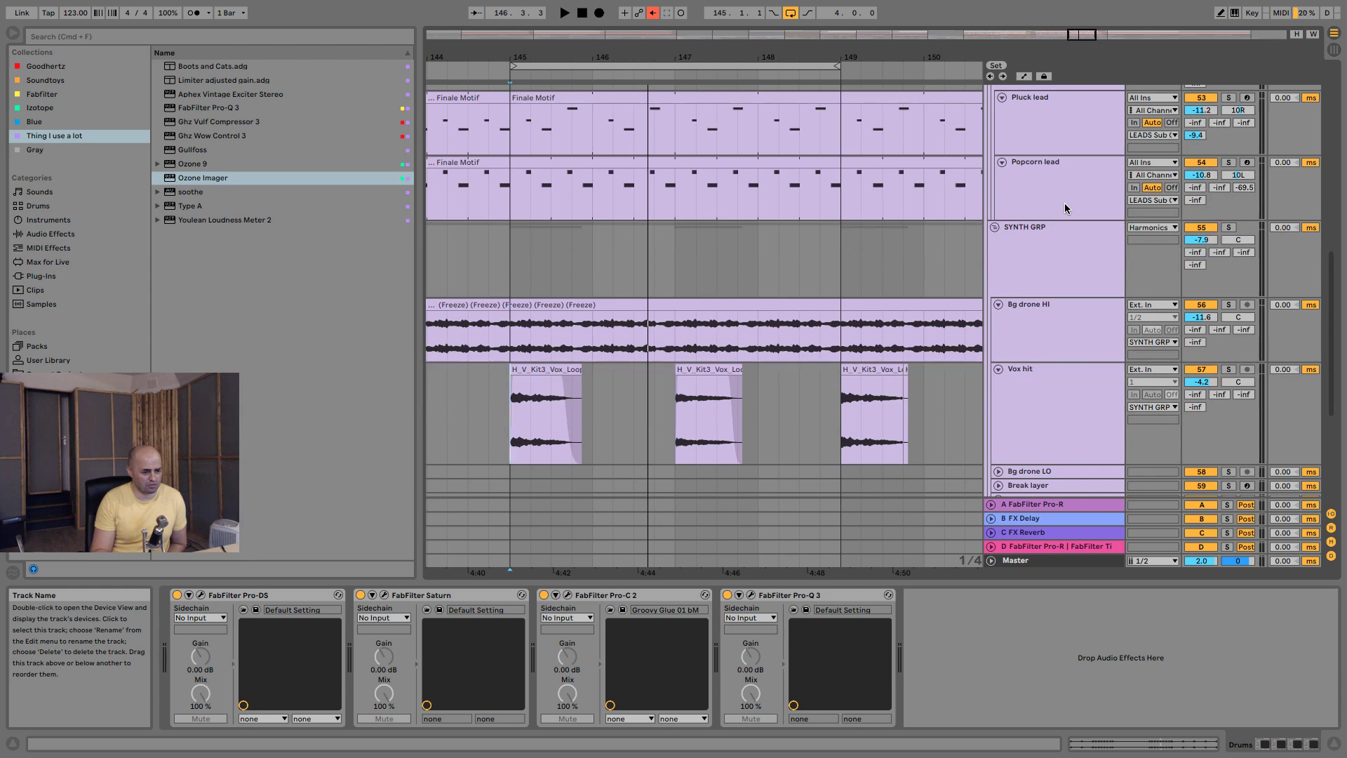
{"action": "scroll", "coordinate": [1064, 206], "scroll_direction": "down", "scroll_amount": 1}
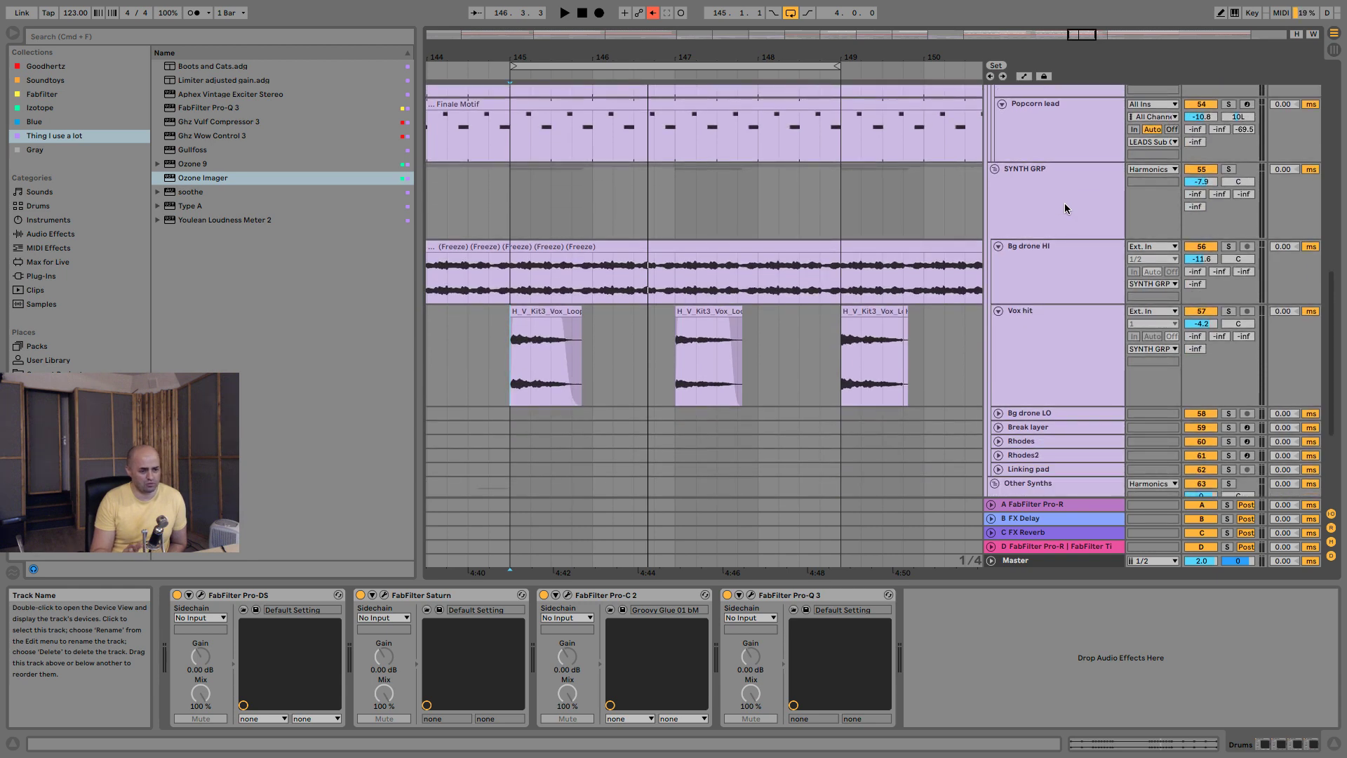
{"action": "scroll", "coordinate": [1064, 203], "scroll_direction": "down", "scroll_amount": 5}
{"action": "scroll", "coordinate": [1053, 247], "scroll_direction": "down", "scroll_amount": 1}
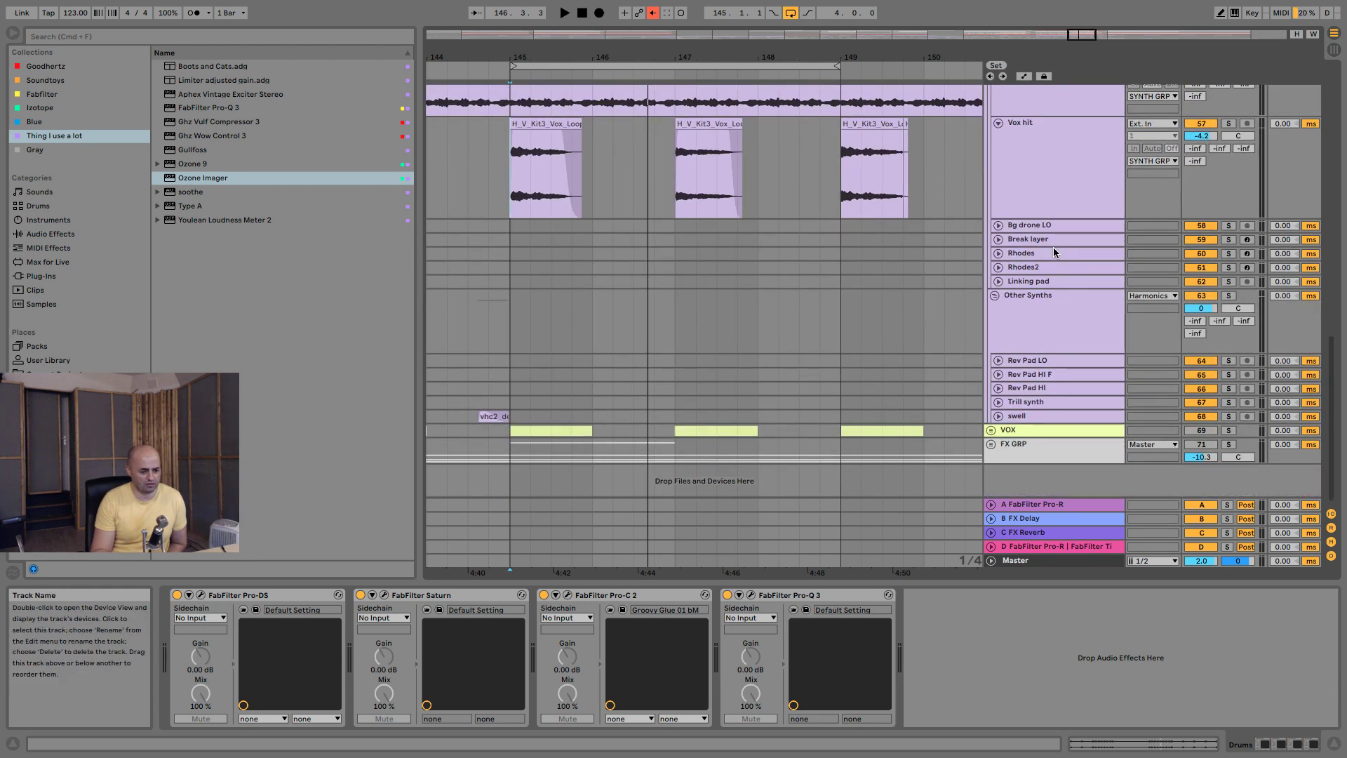
Select the Harmonics group and fold it to hide its lead and synth tracks.
{"action": "scroll", "coordinate": [1053, 247], "scroll_direction": "up", "scroll_amount": 10}
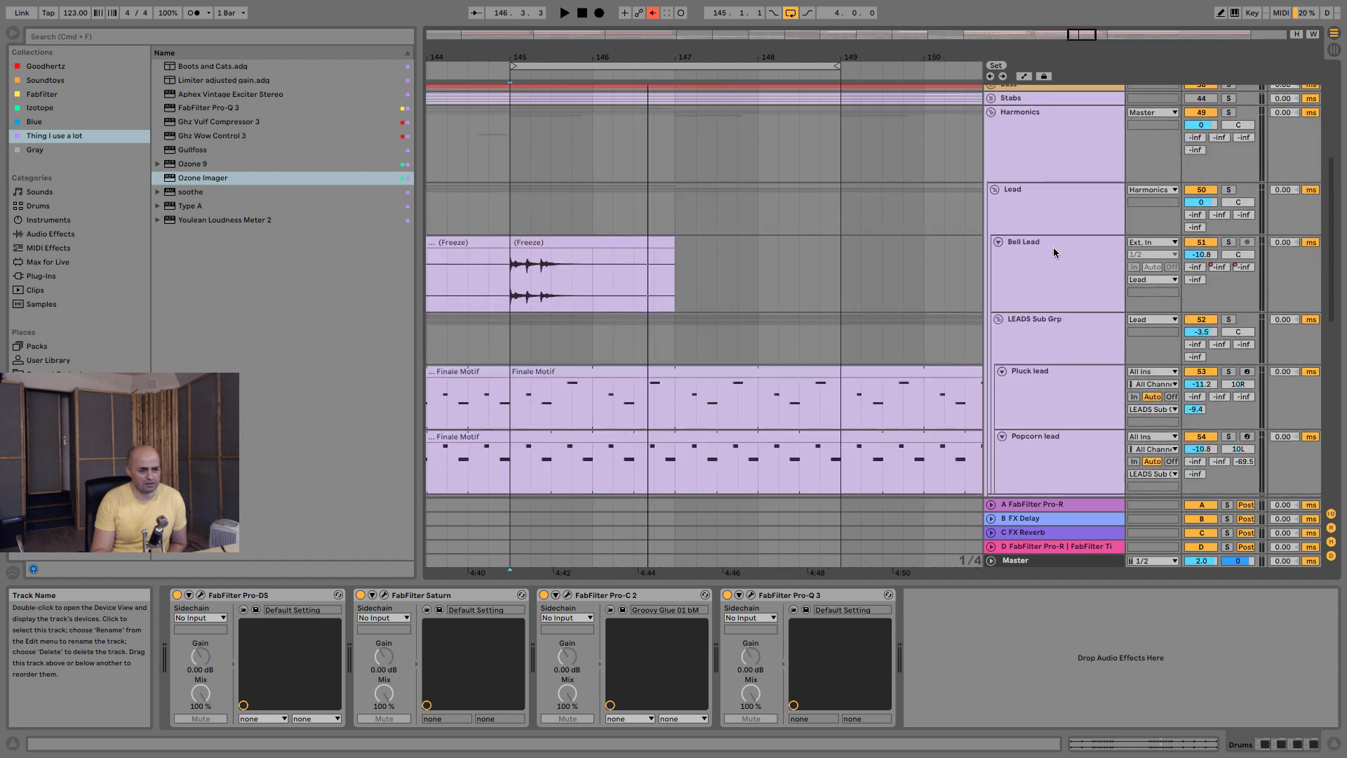
{"action": "left_click", "coordinate": [1038, 167]}
{"action": "left_click", "coordinate": [990, 156]}
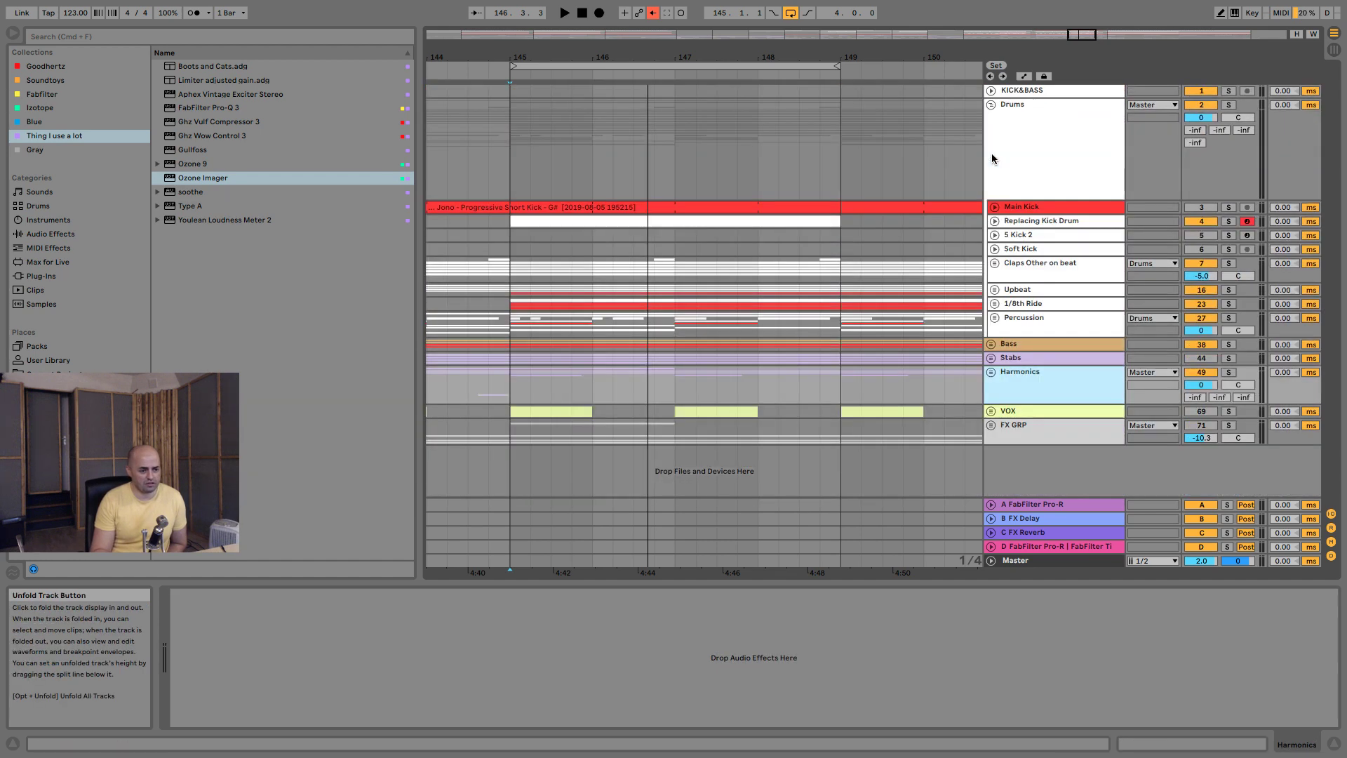